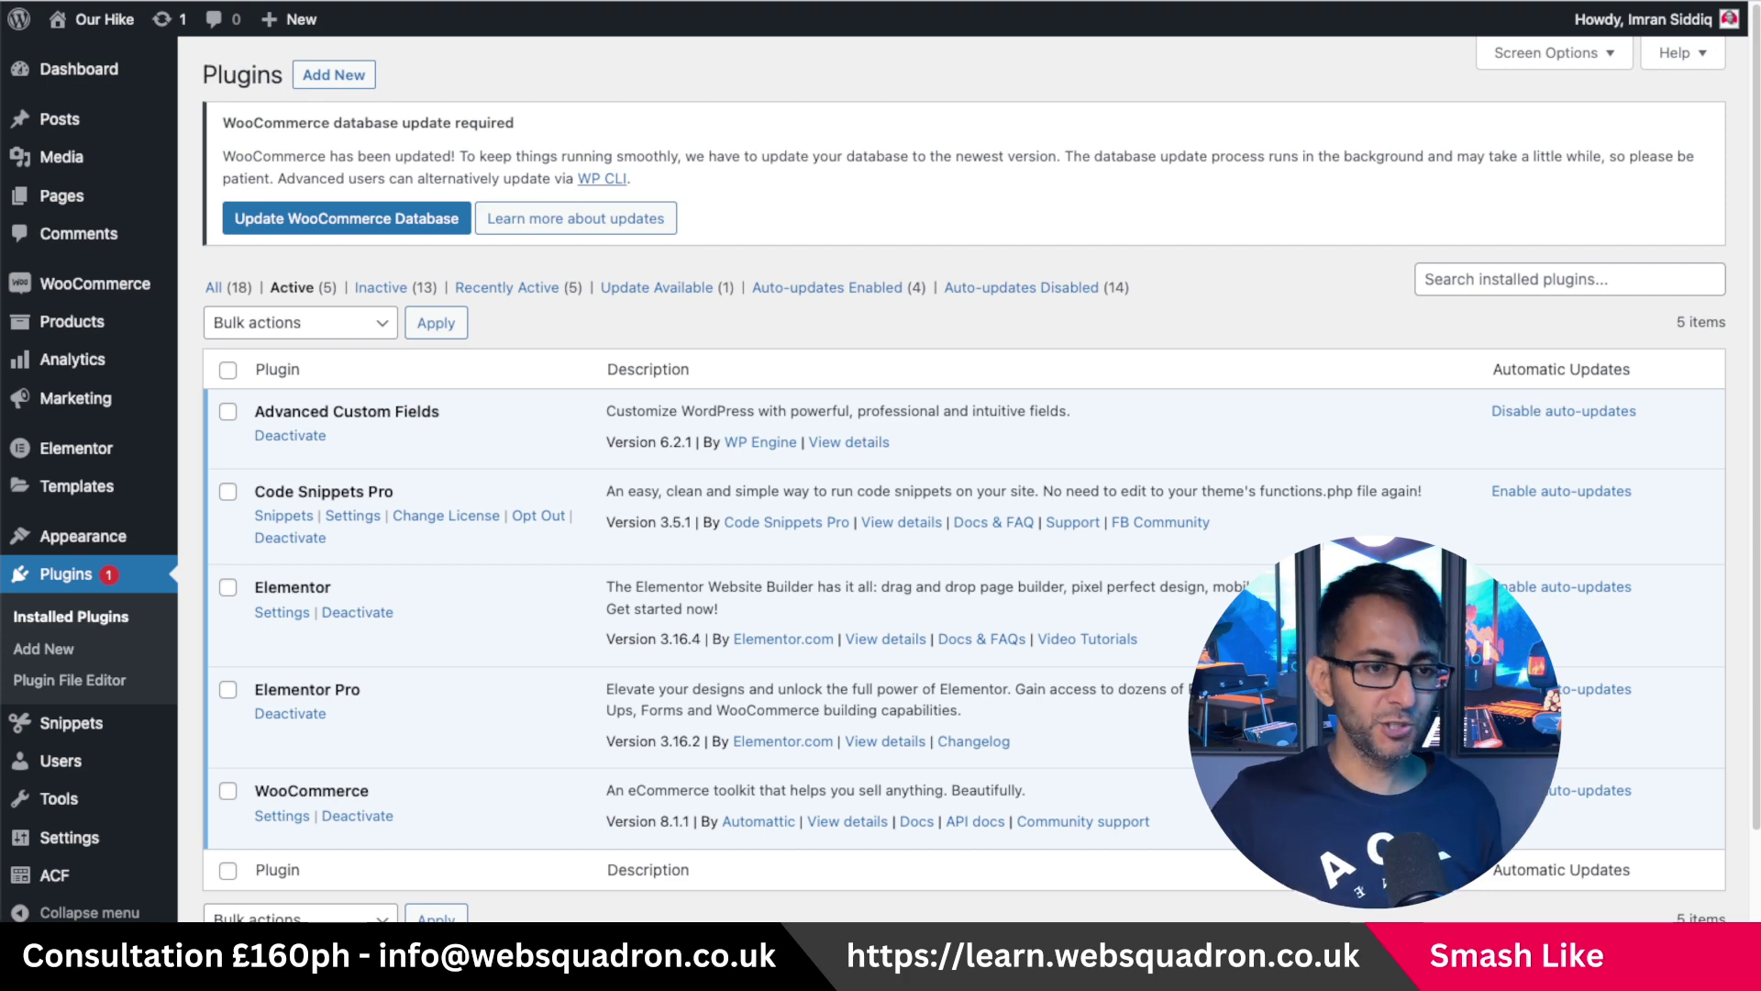
Review the Advanced Custom Fields plugin details, then close them.
click(868, 444)
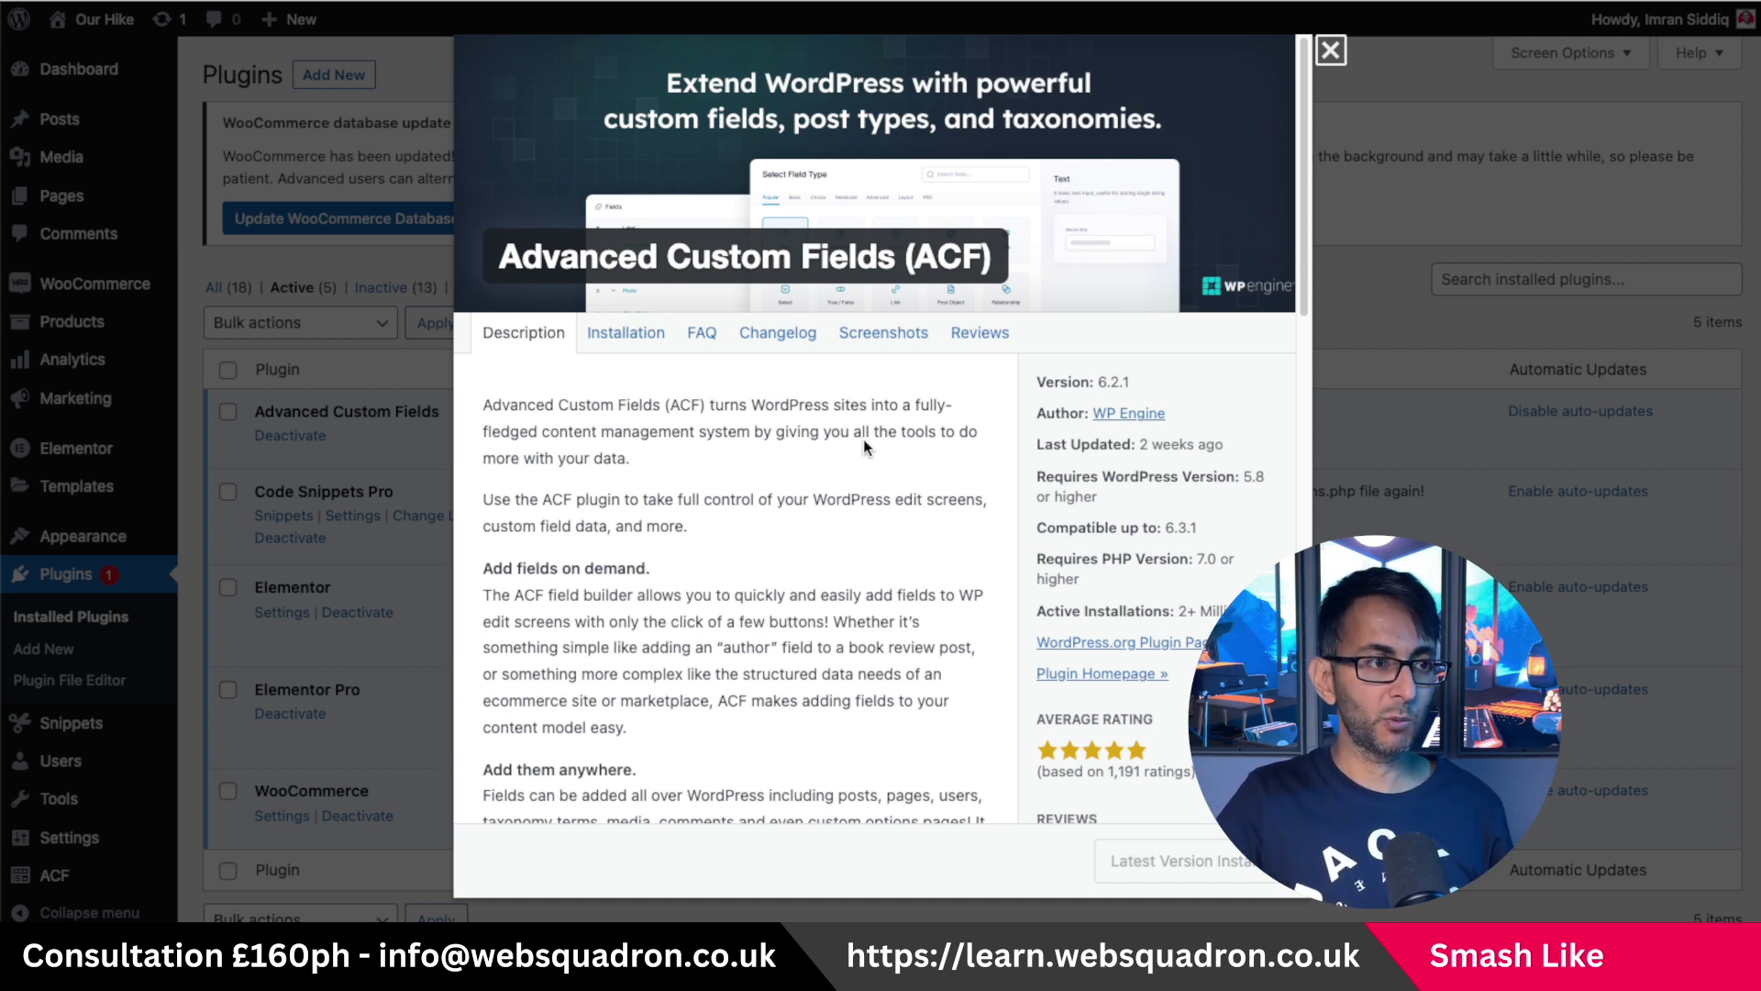
click(1331, 50)
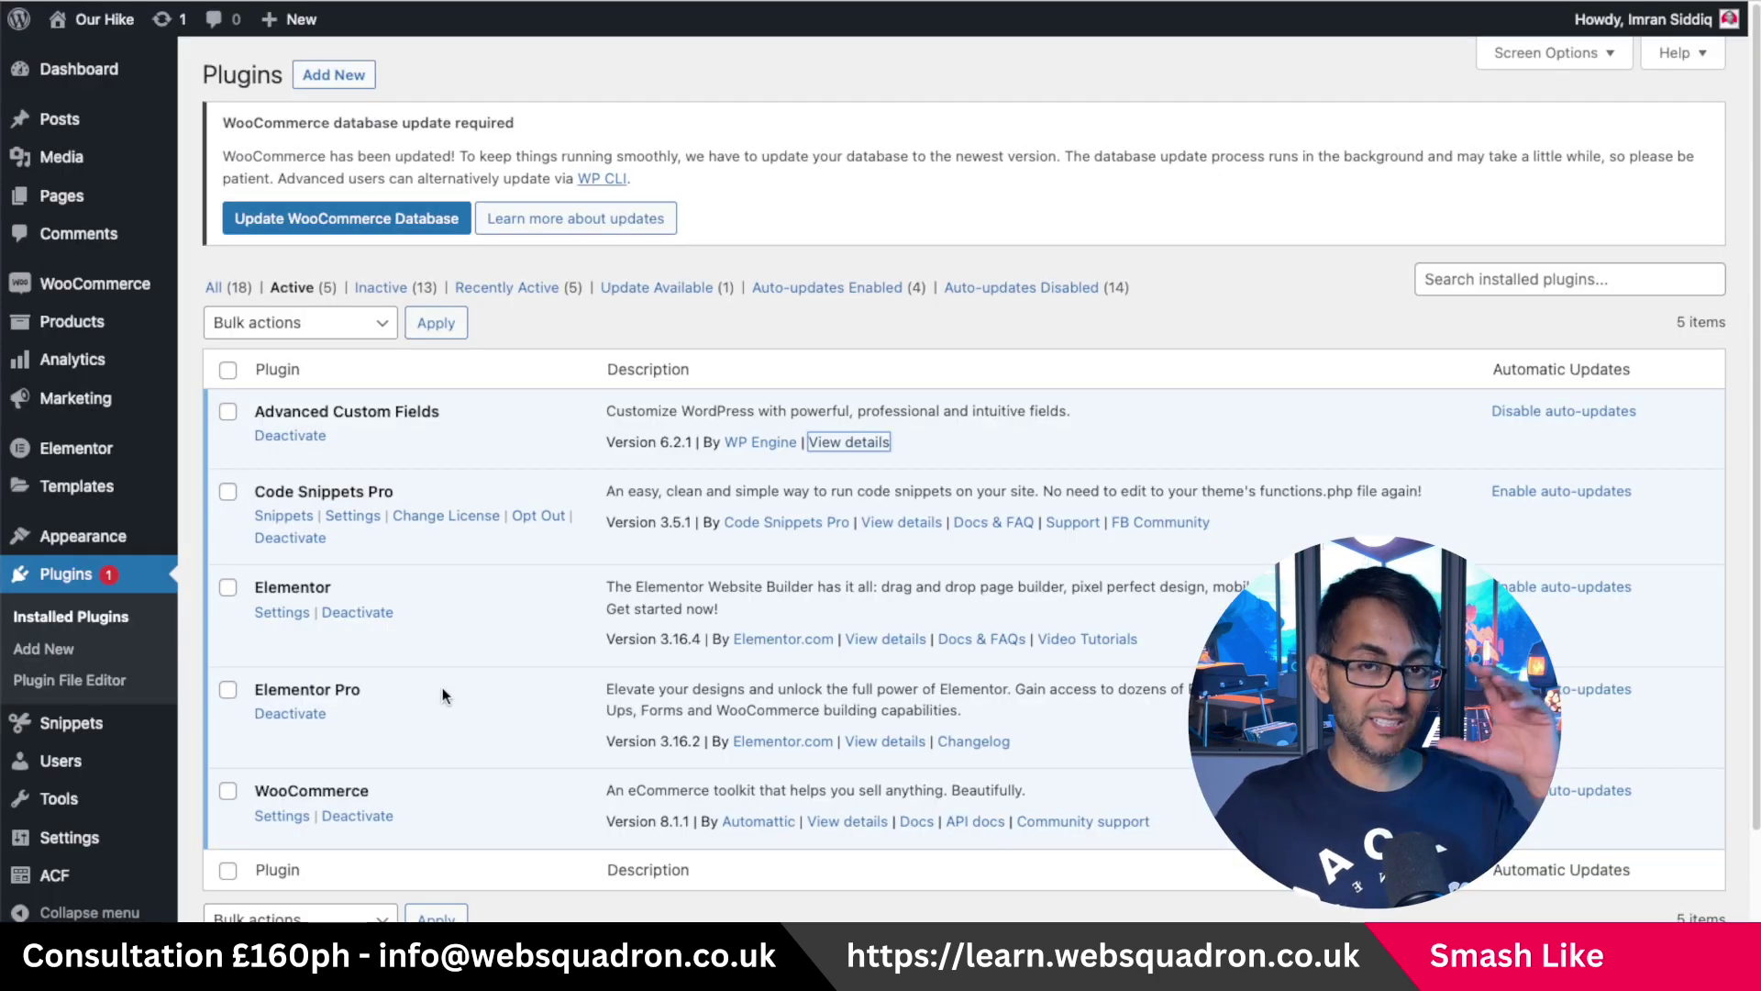
scroll(95, 781, down, 1)
mouse_move(95, 775)
scroll(95, 781, down, 2)
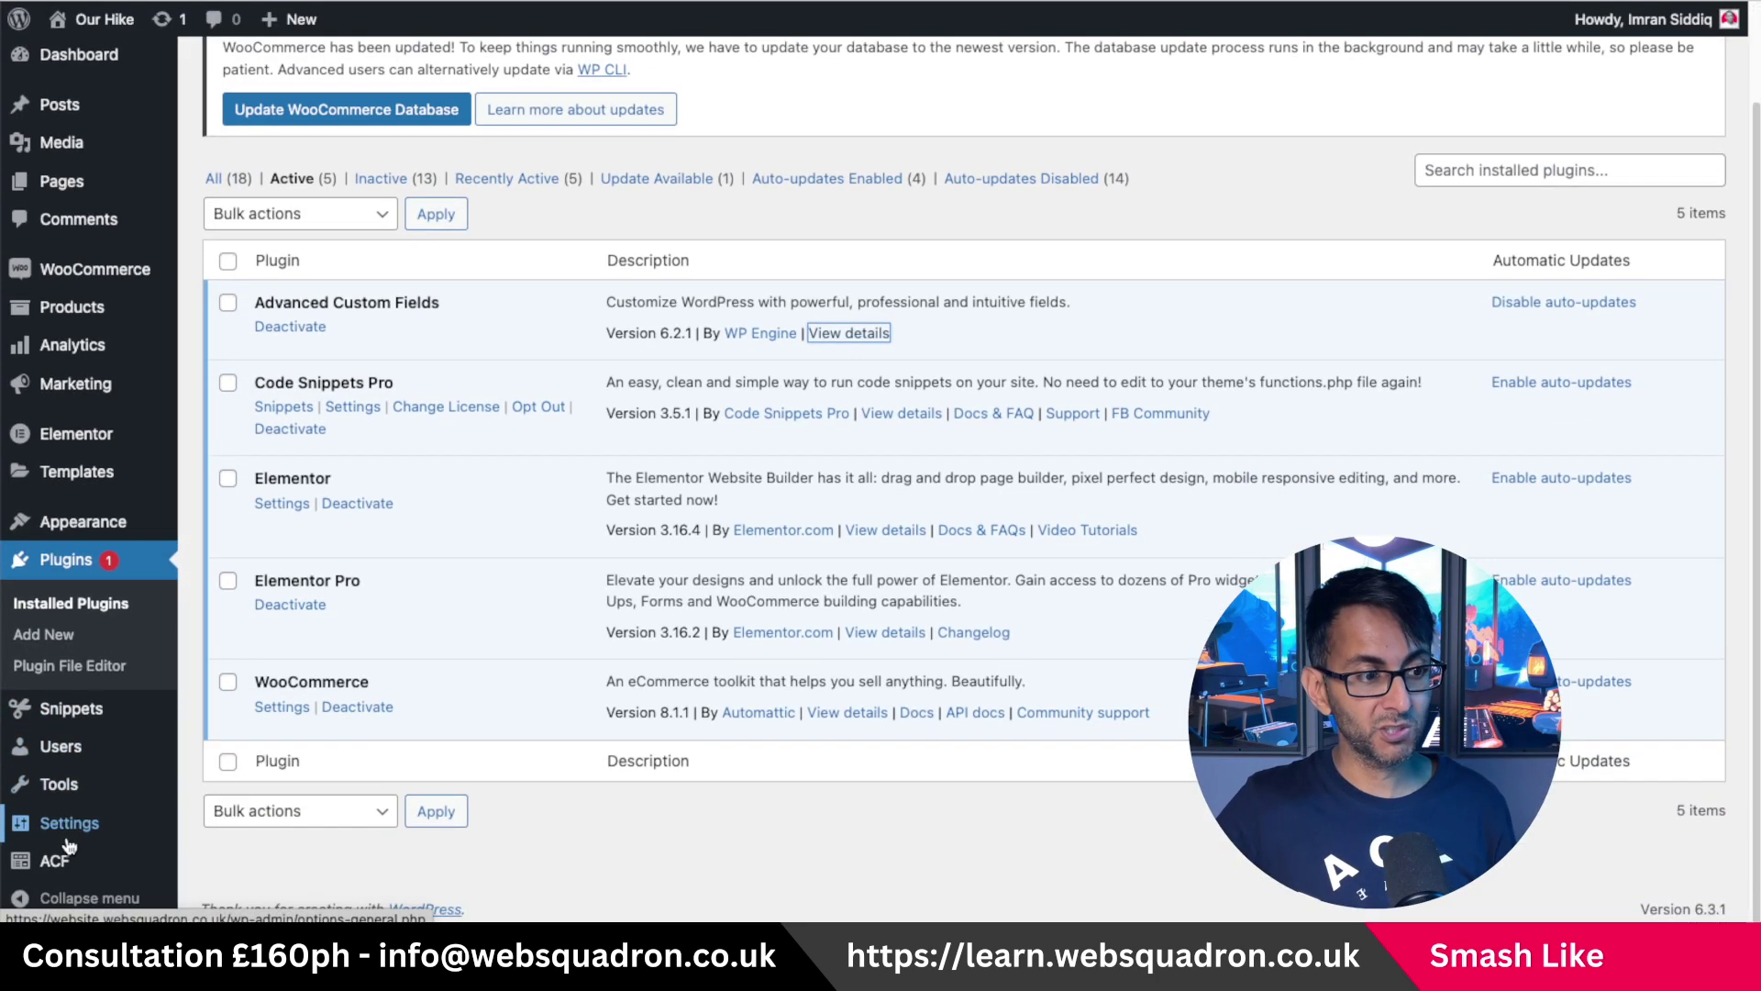
mouse_move(55, 864)
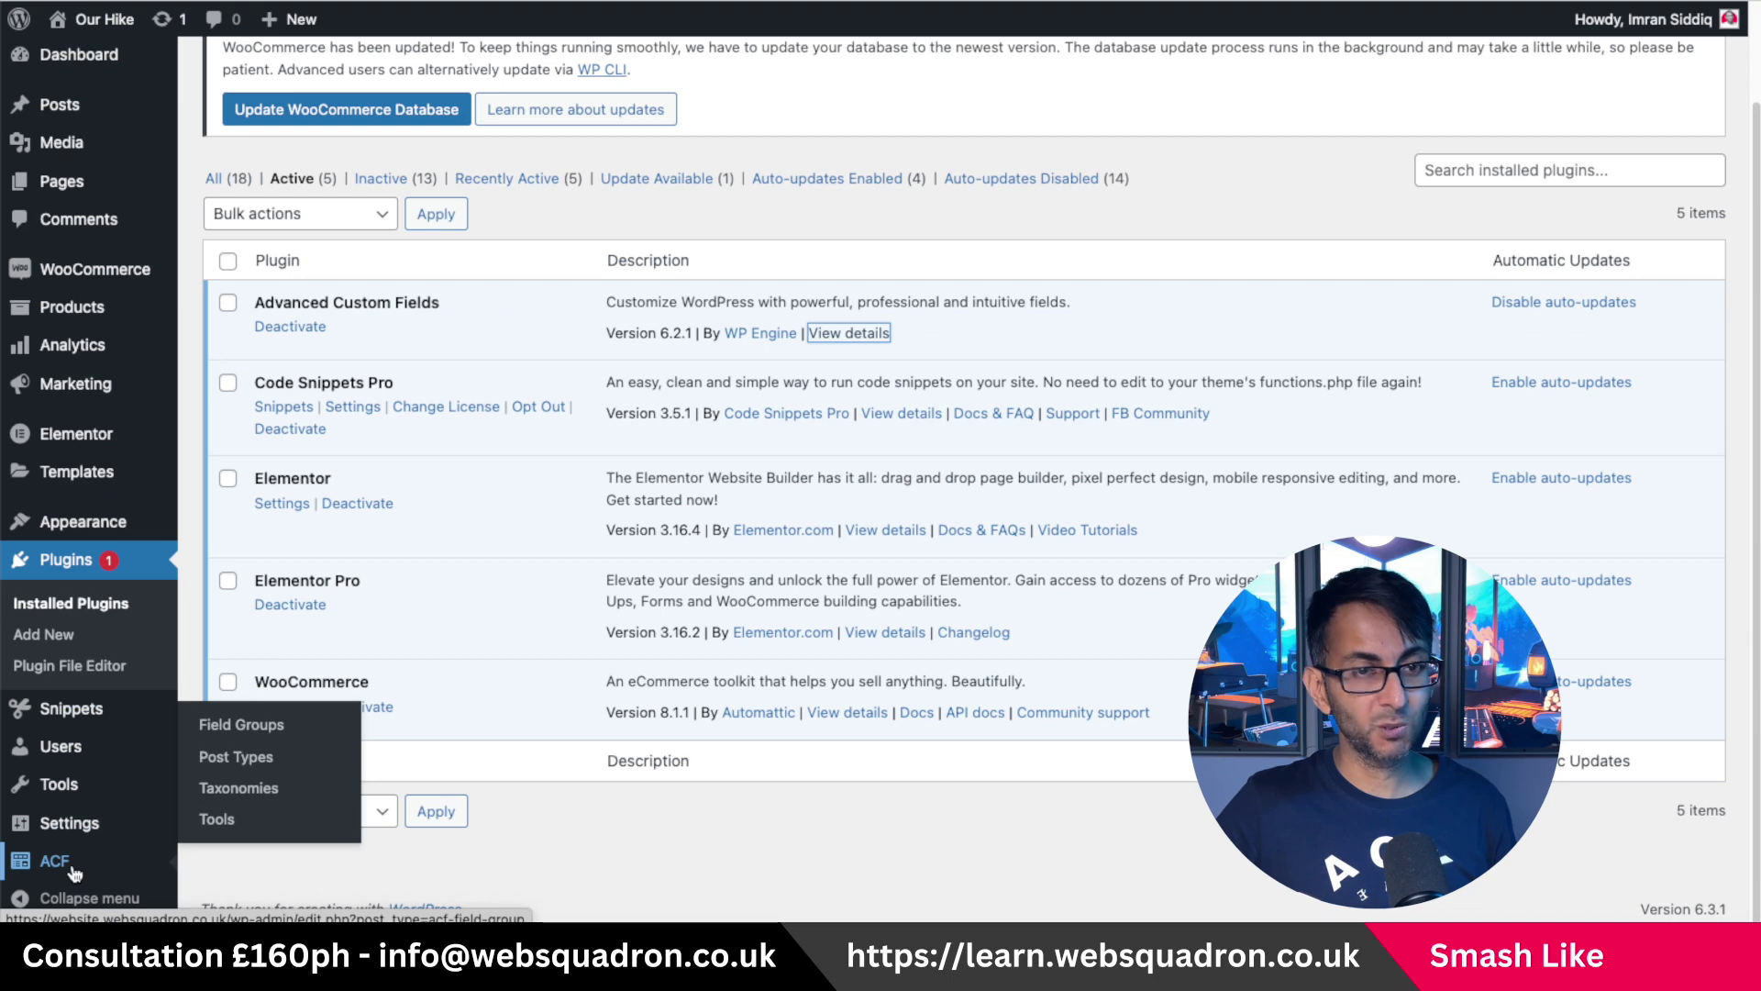
Add a Food post type with plural and singular label Food and key food.
click(261, 767)
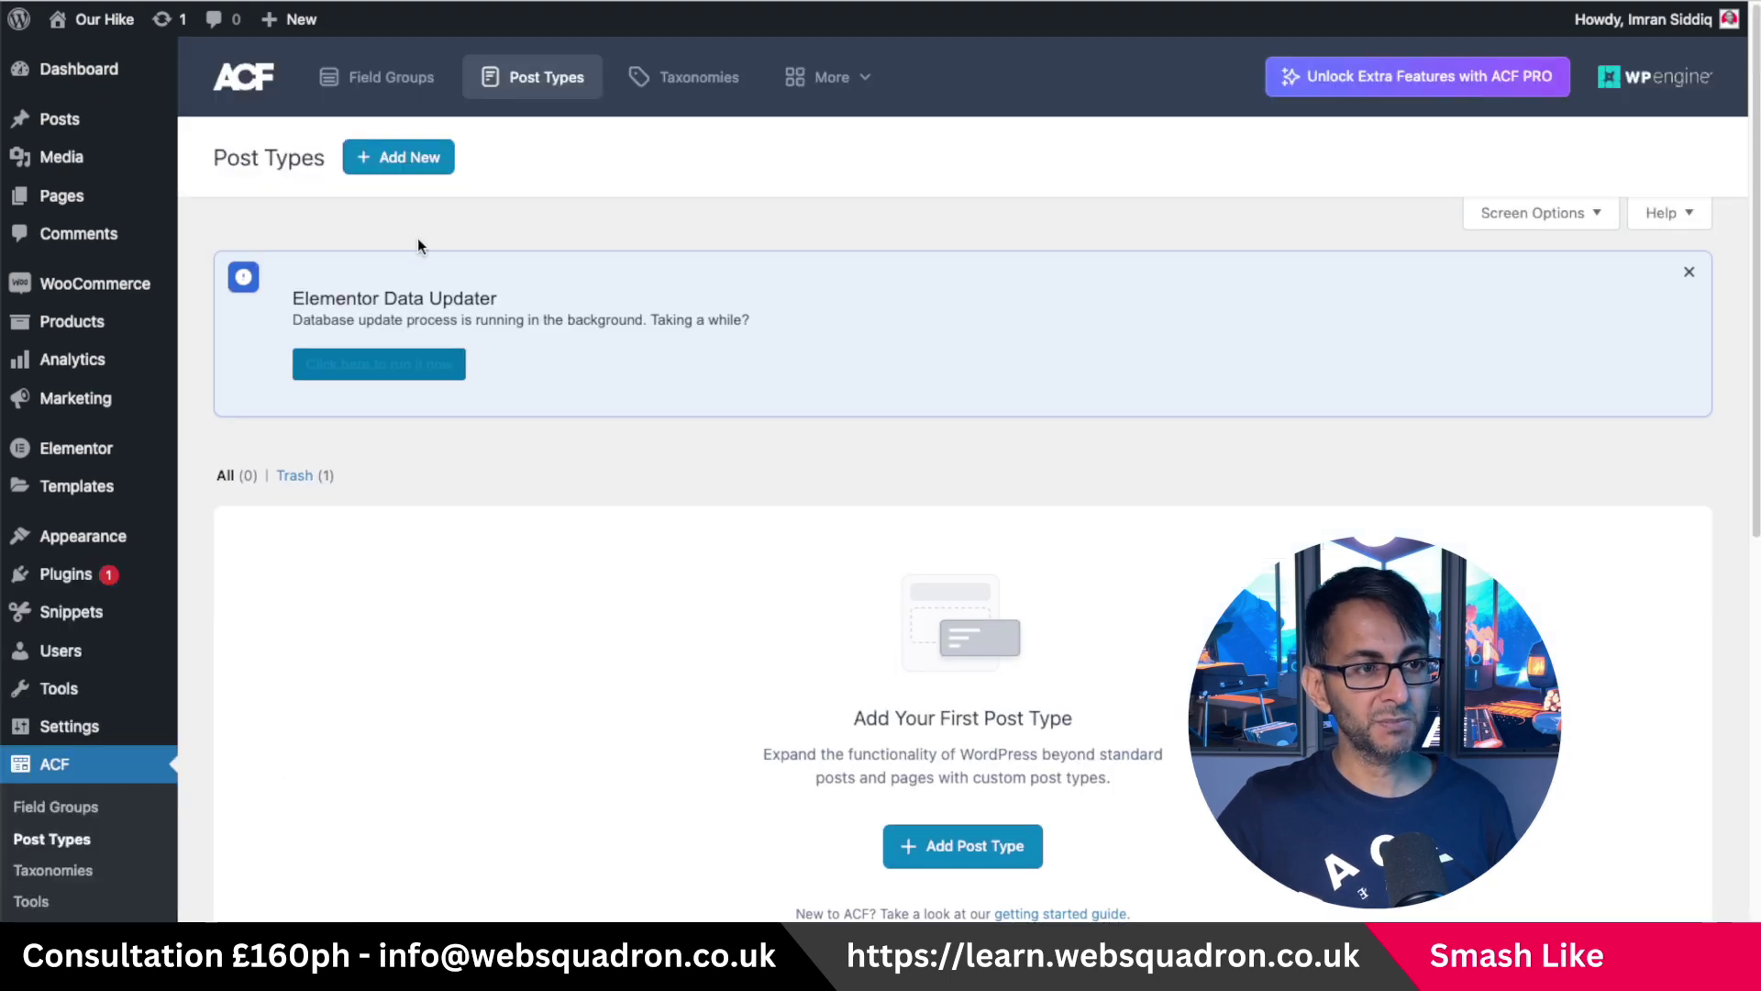
click(418, 157)
click(404, 548)
text(Food)
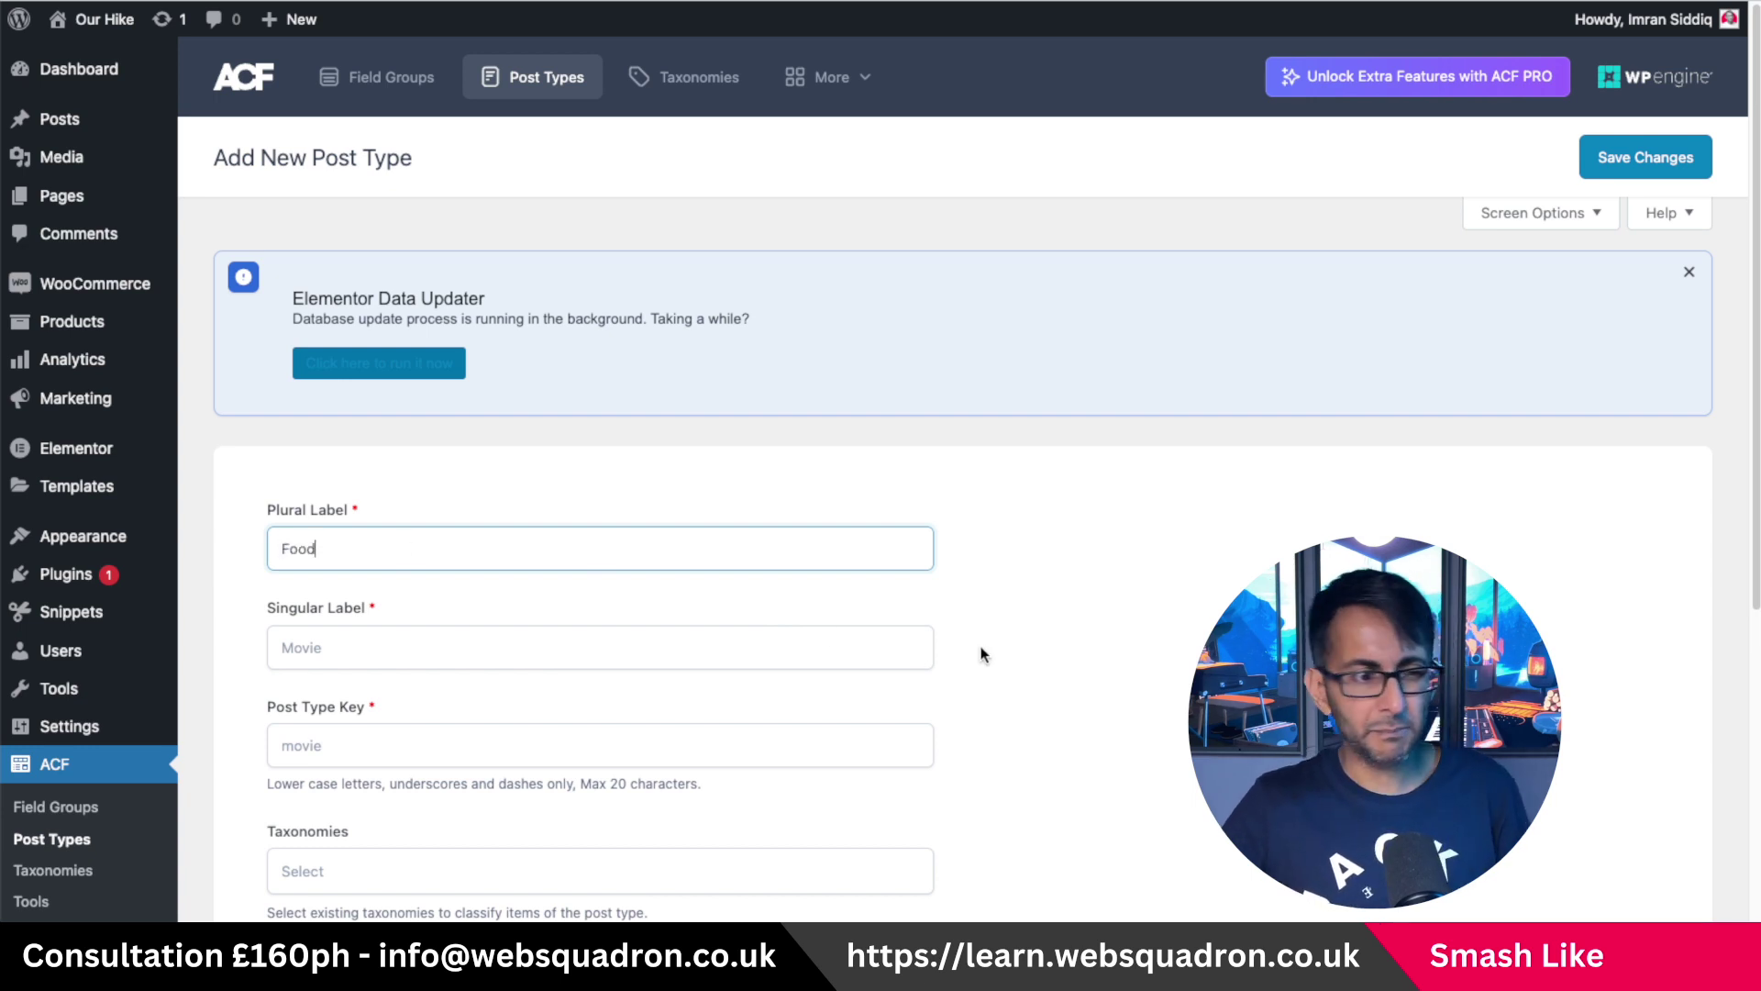
scroll(945, 655, down, 2)
click(628, 554)
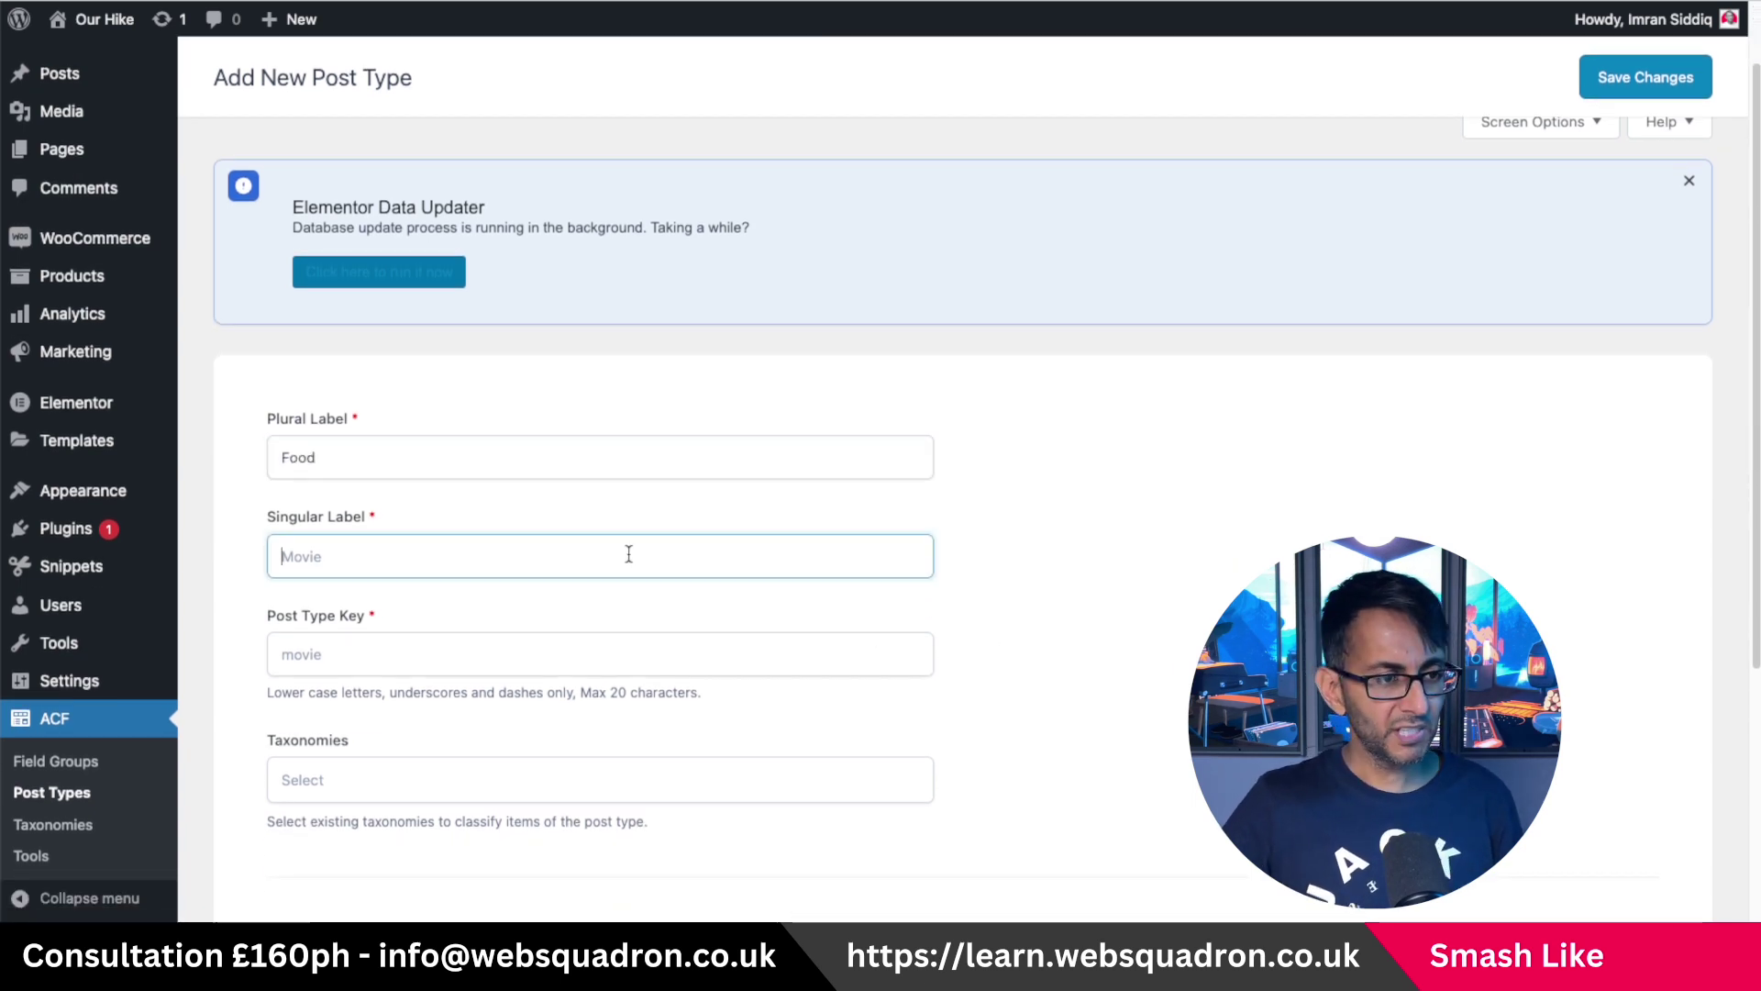
text(Food)
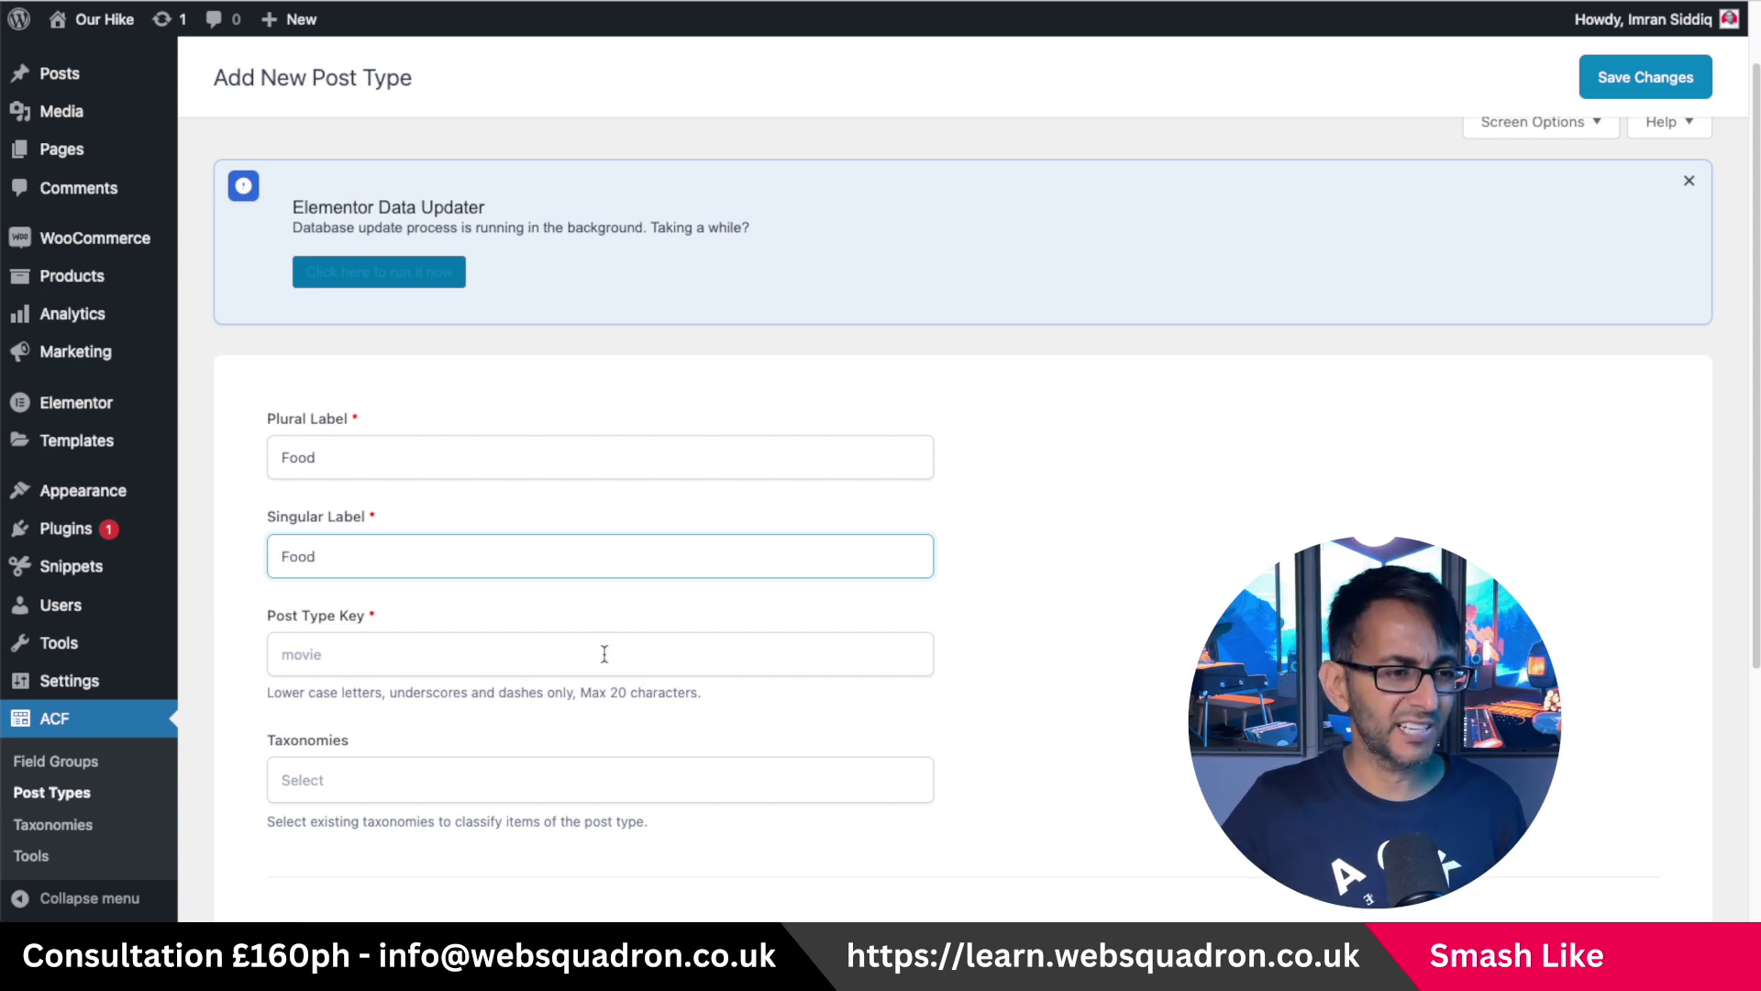
click(489, 657)
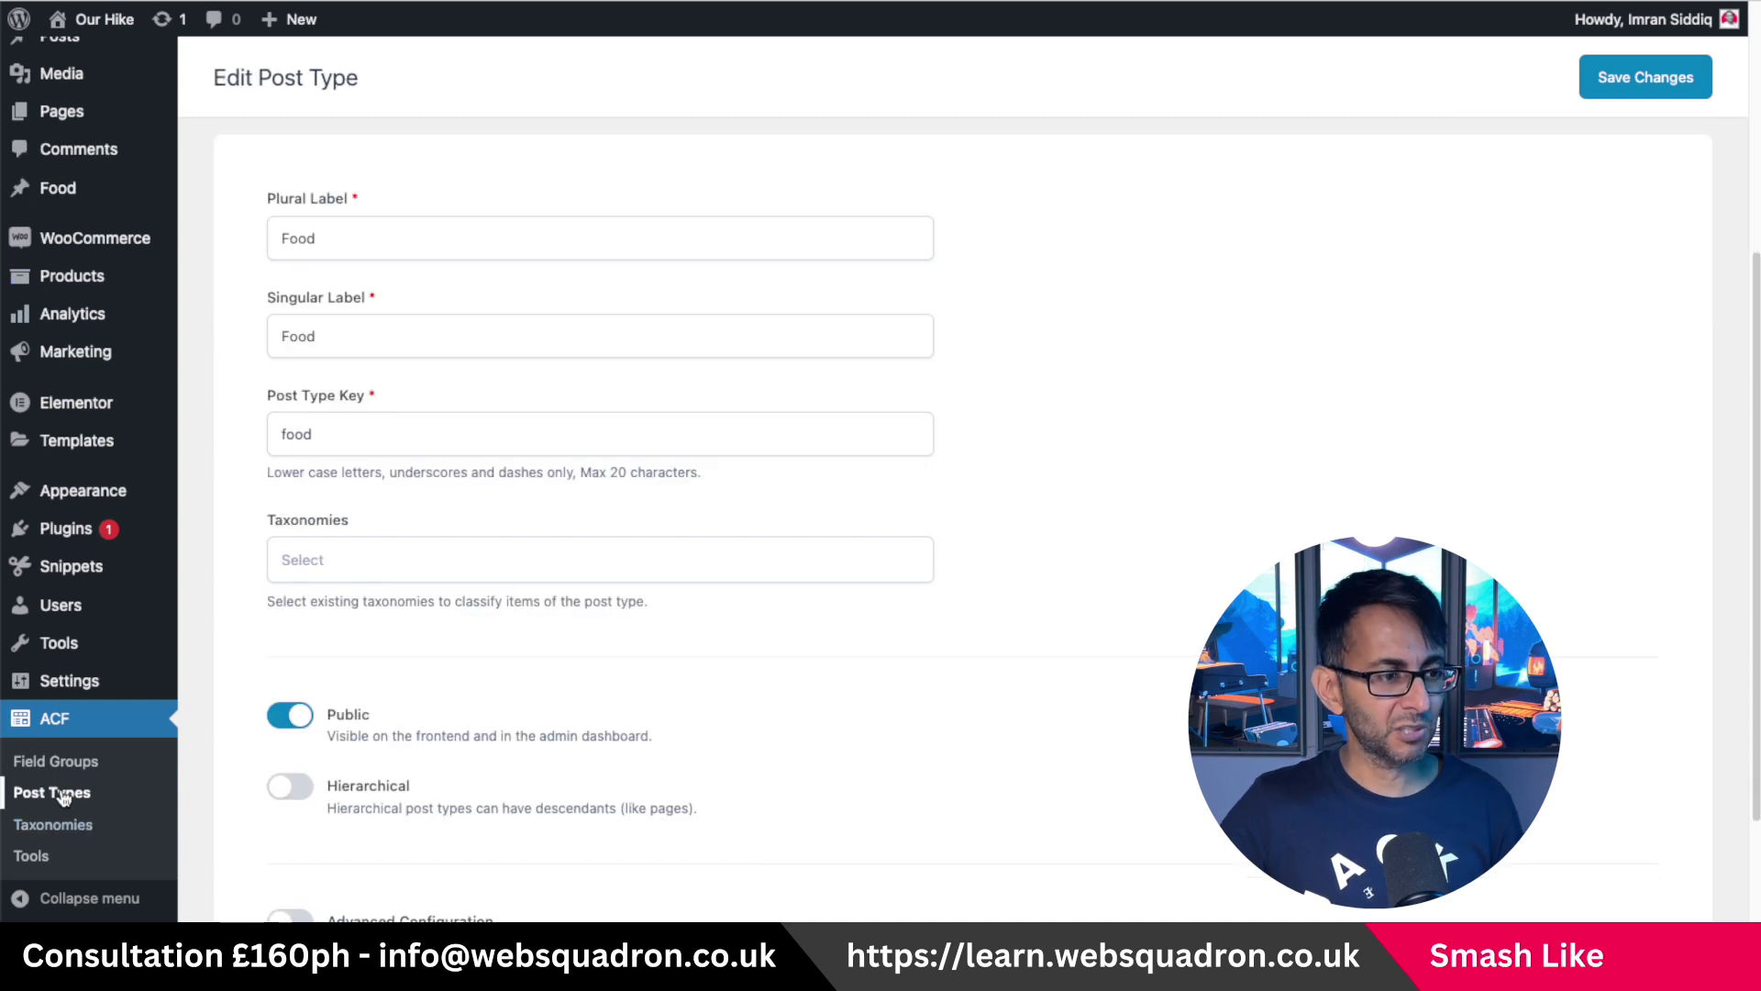
click(57, 825)
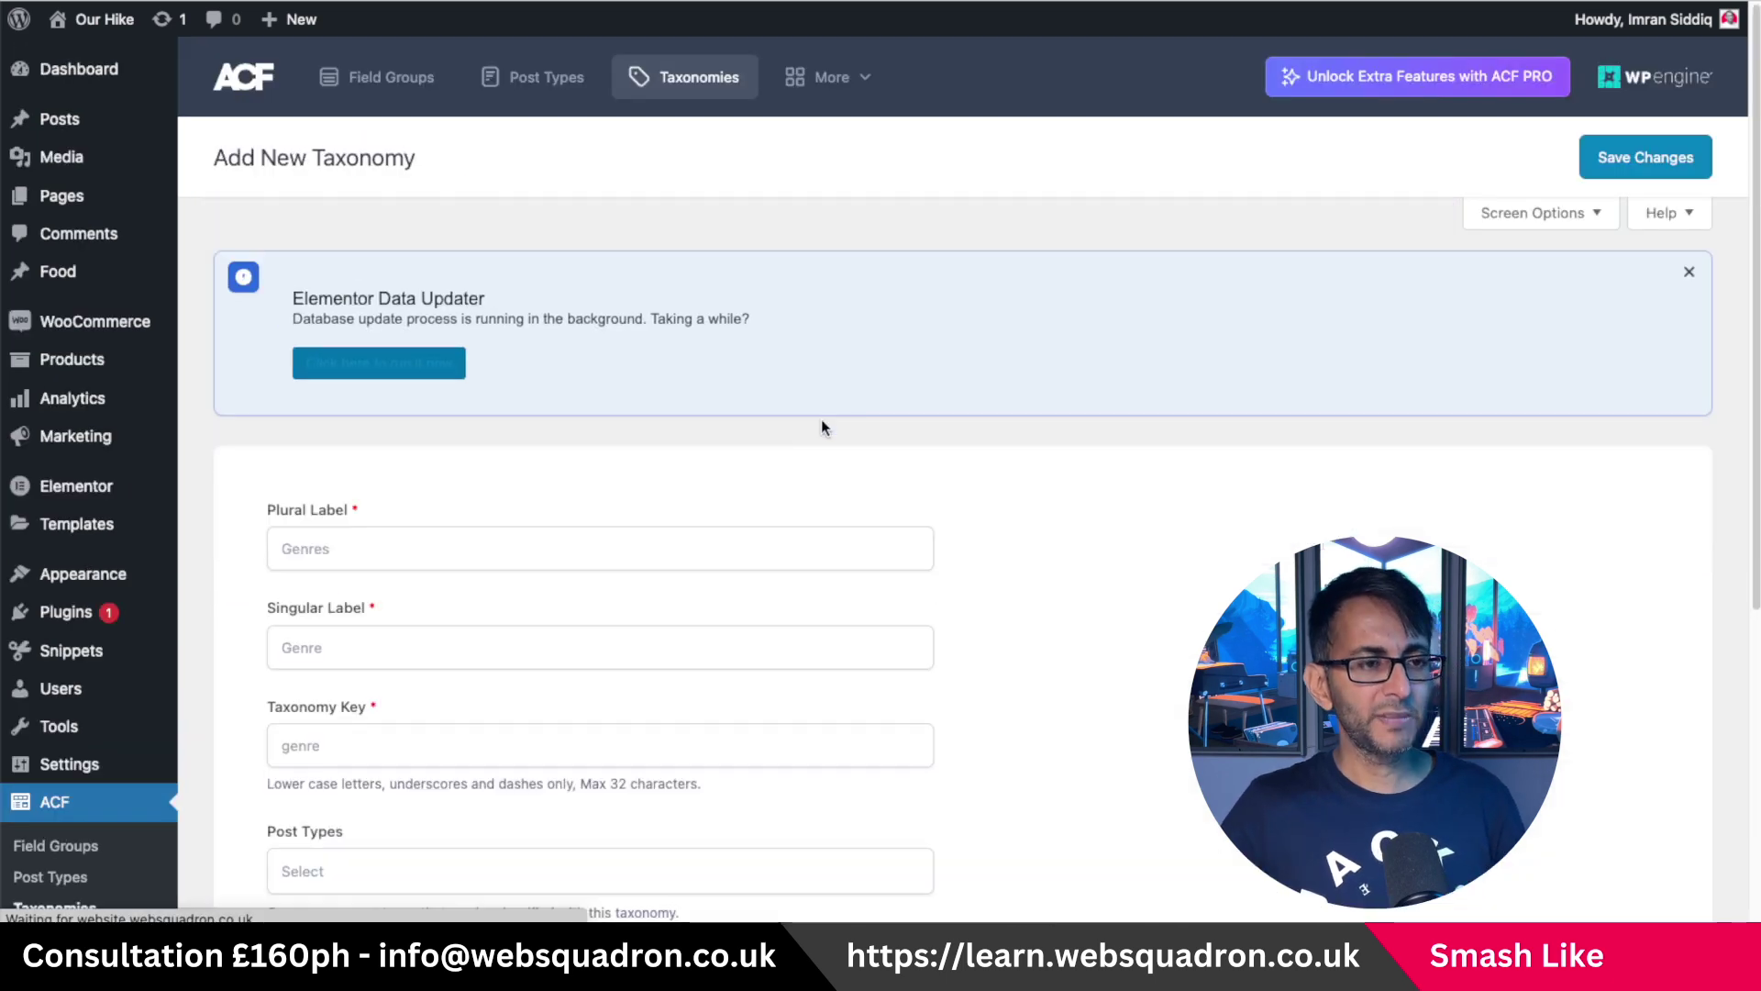
Enter Food Type as the taxonomy's plural and singular labels, giving key food-type.
click(555, 546)
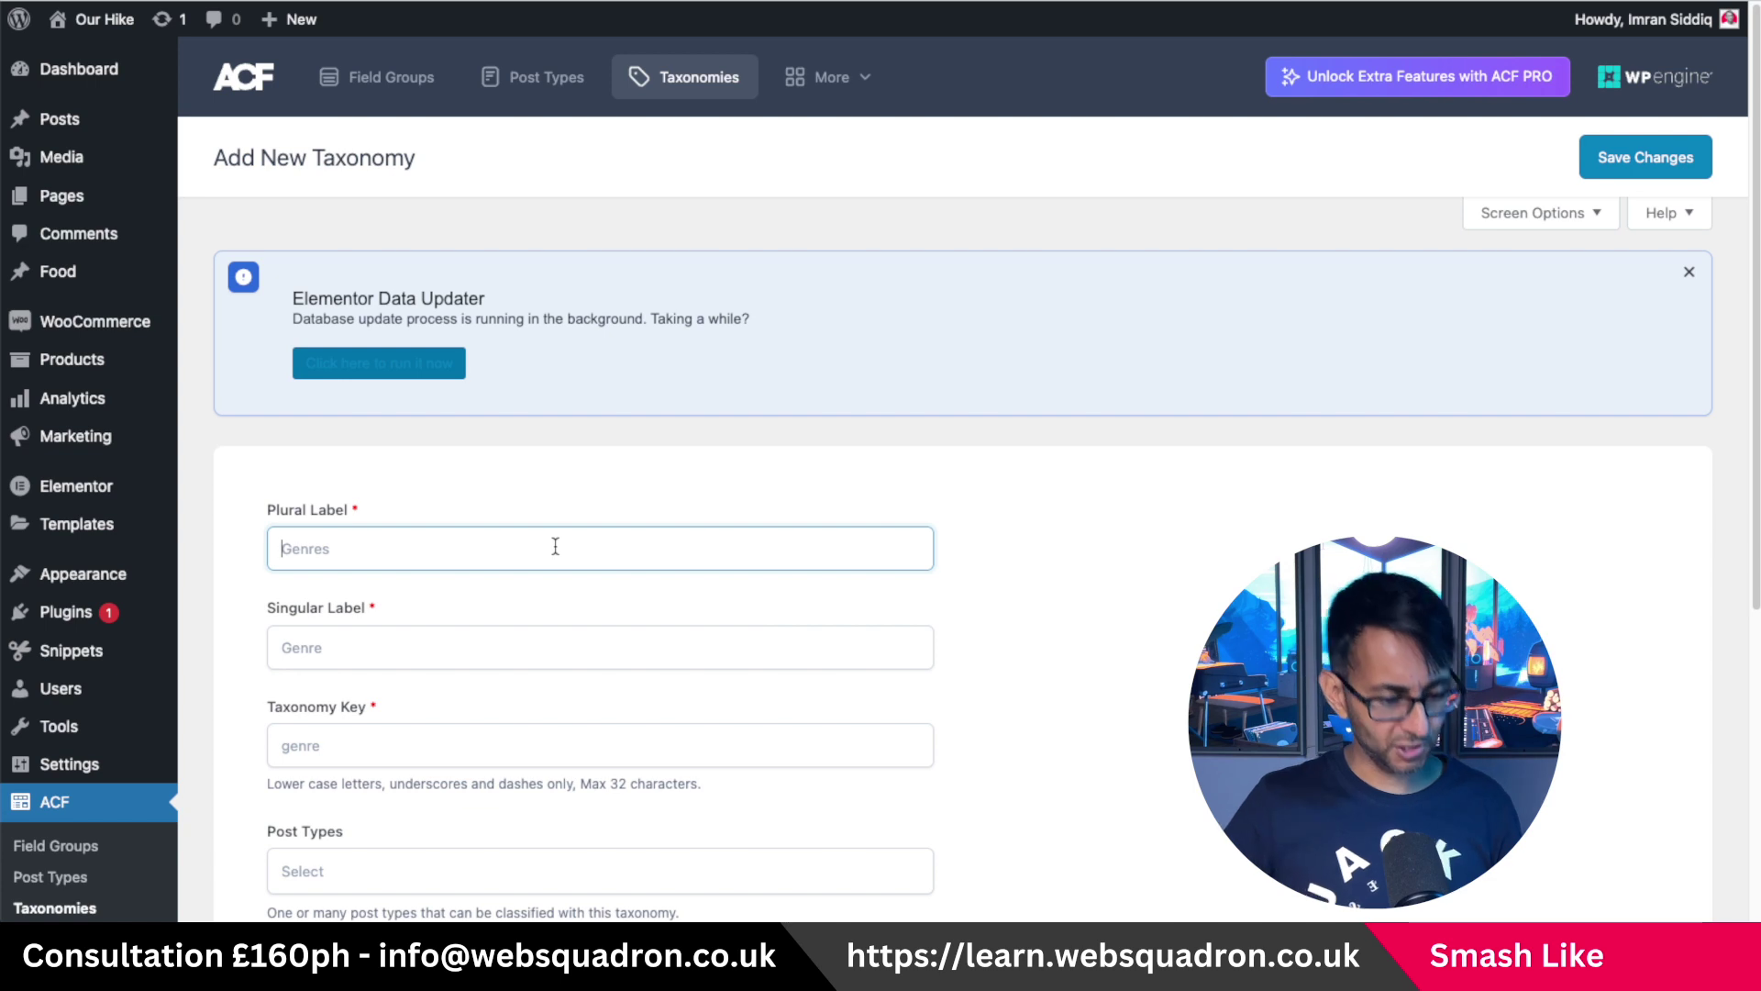
text(Food Type)
click(432, 652)
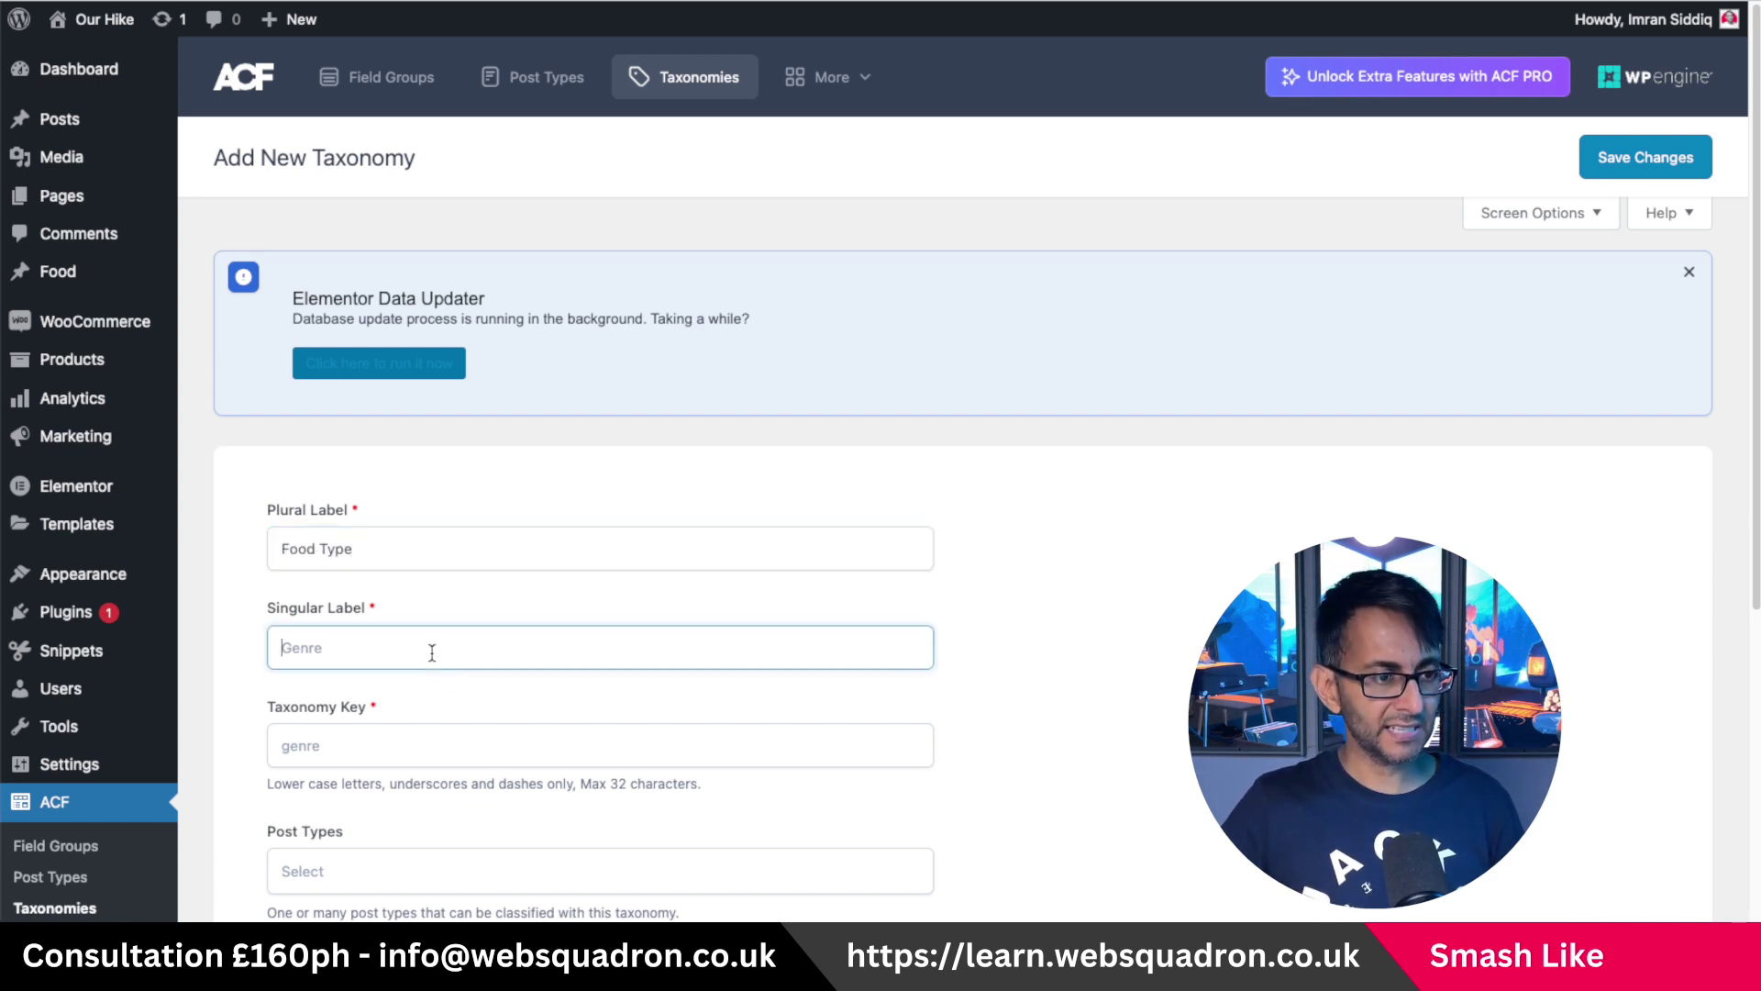
text(Food Typ)
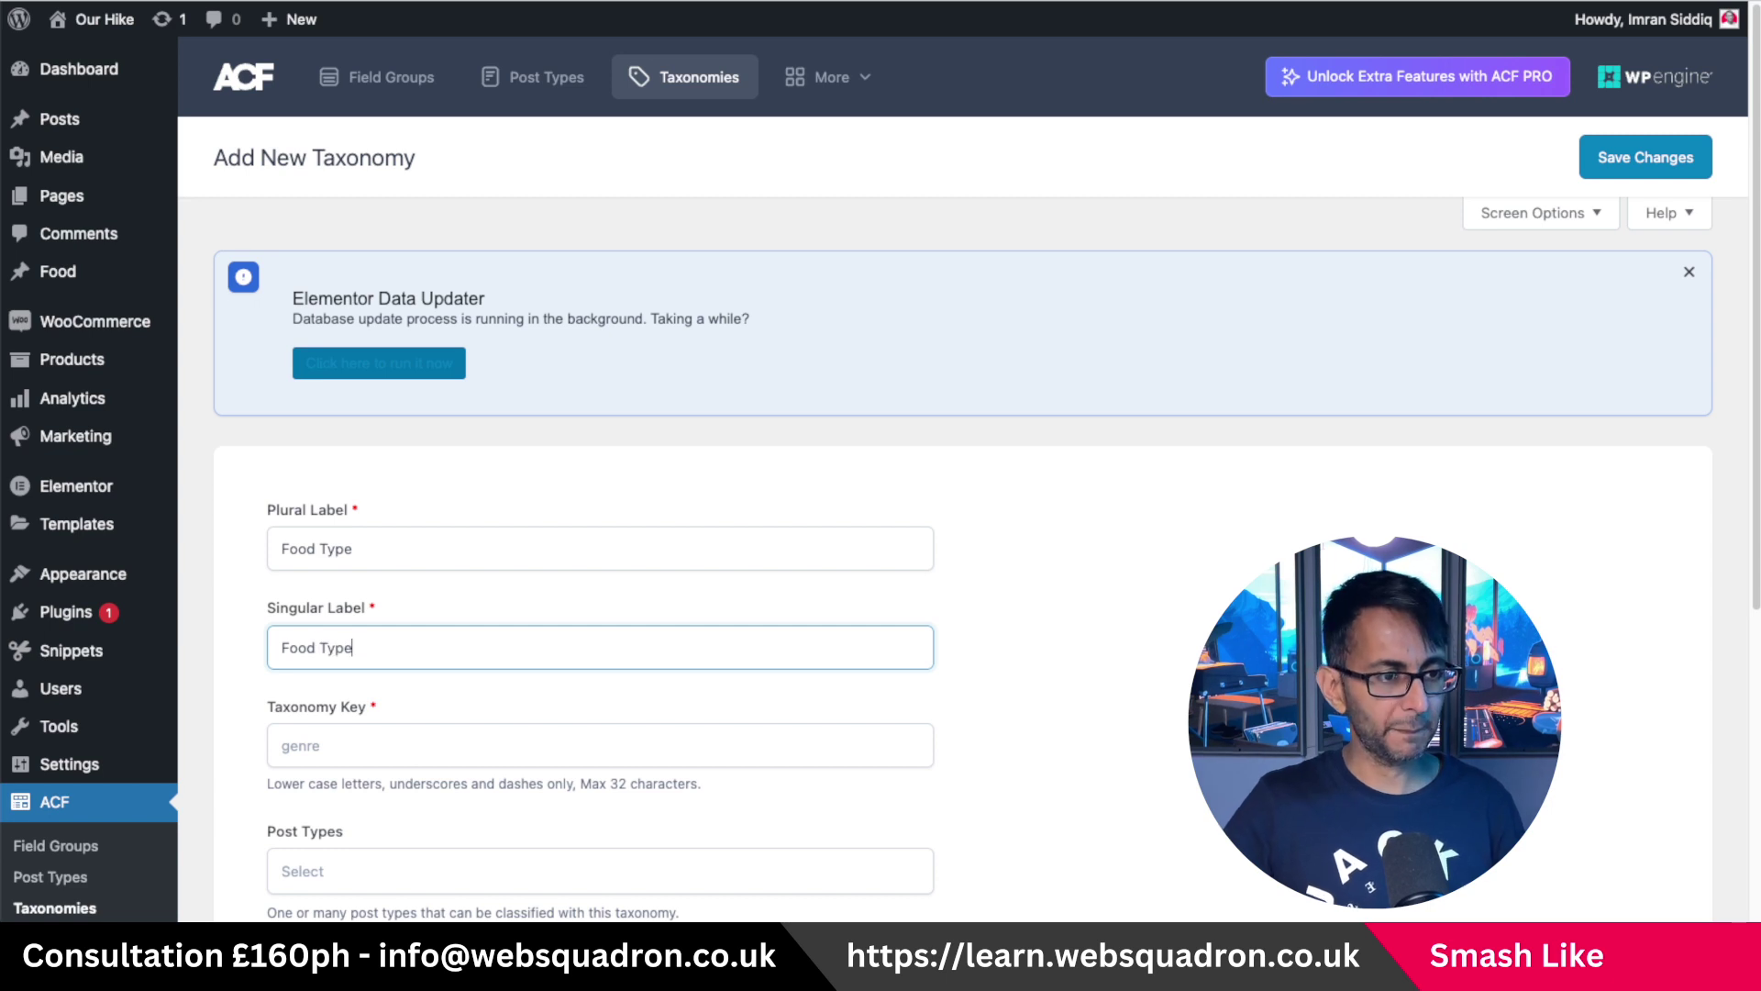
text(e)
click(337, 741)
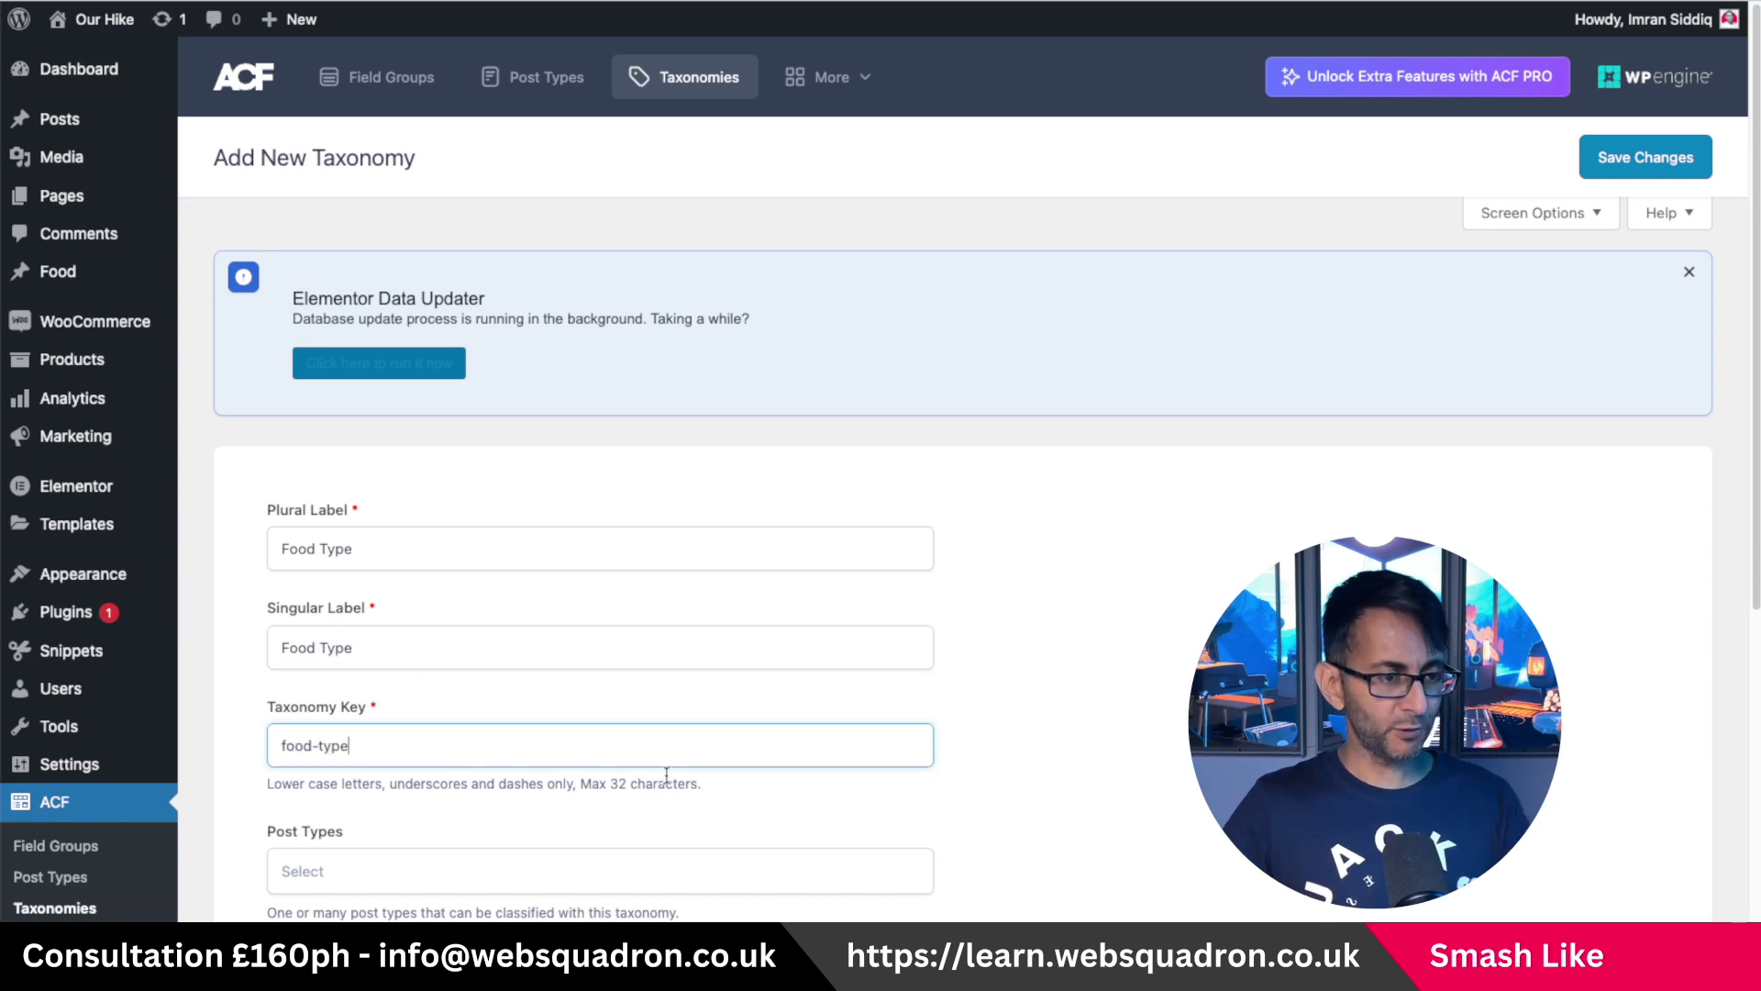
Attach the taxonomy to the Food post type only and save it.
scroll(845, 796, down, 5)
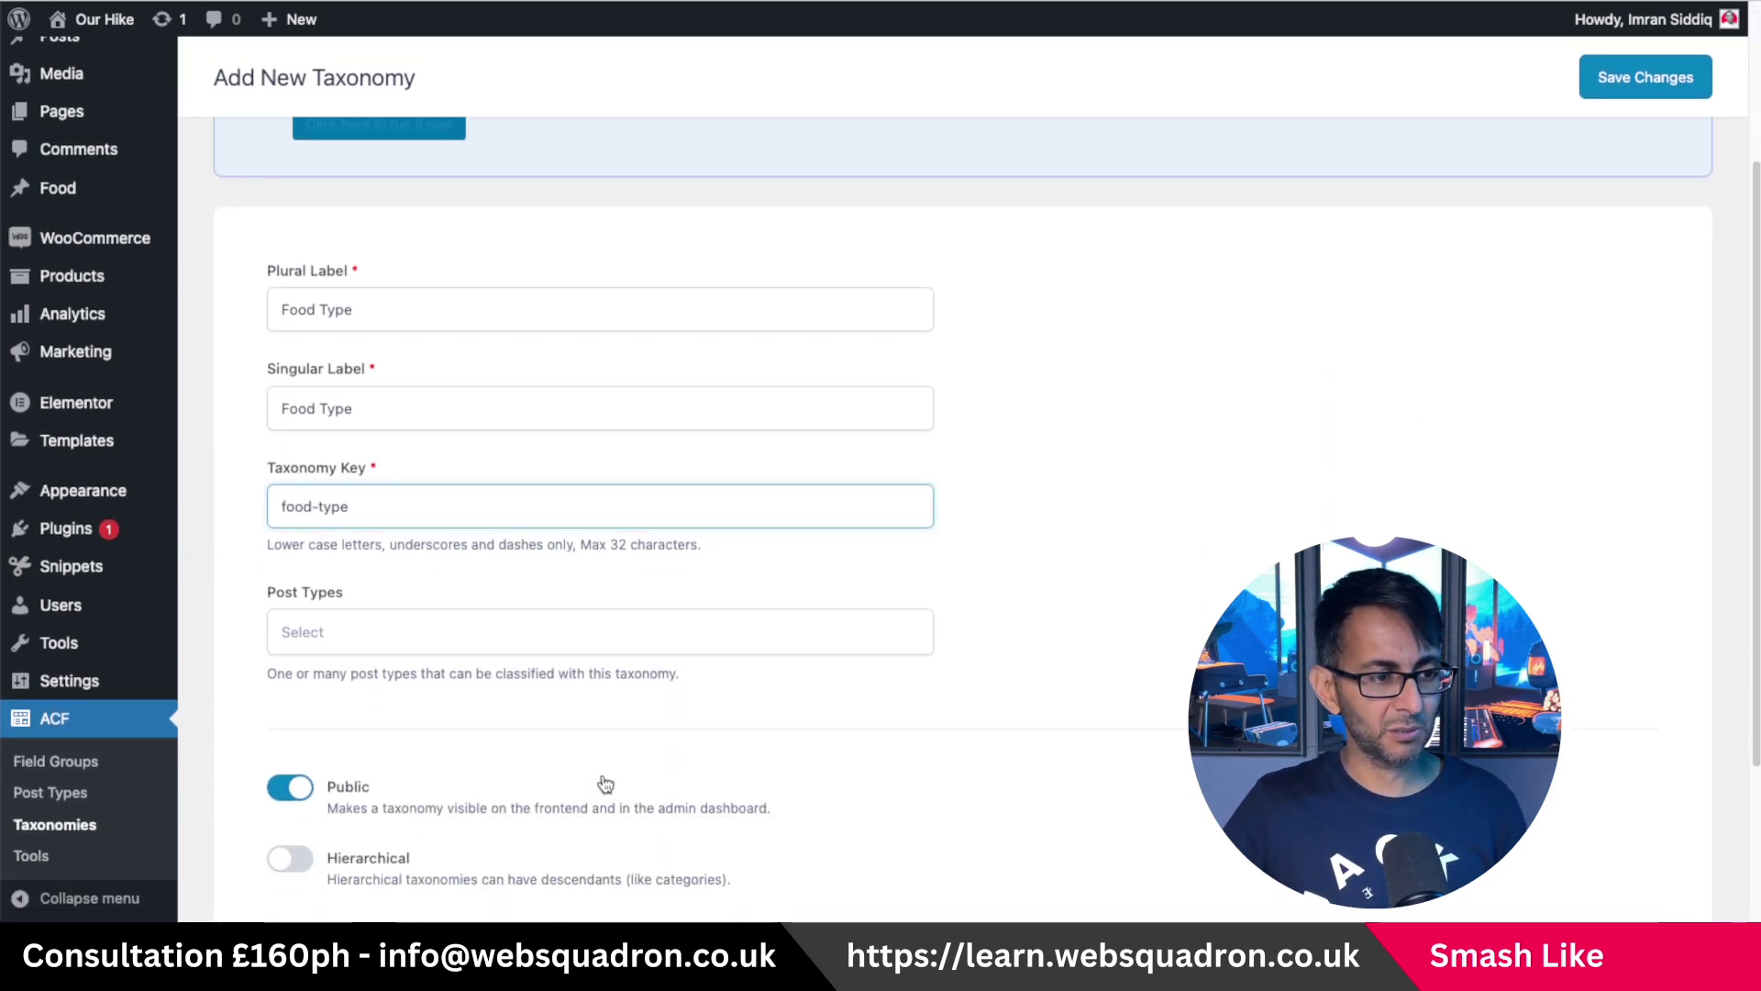
click(433, 622)
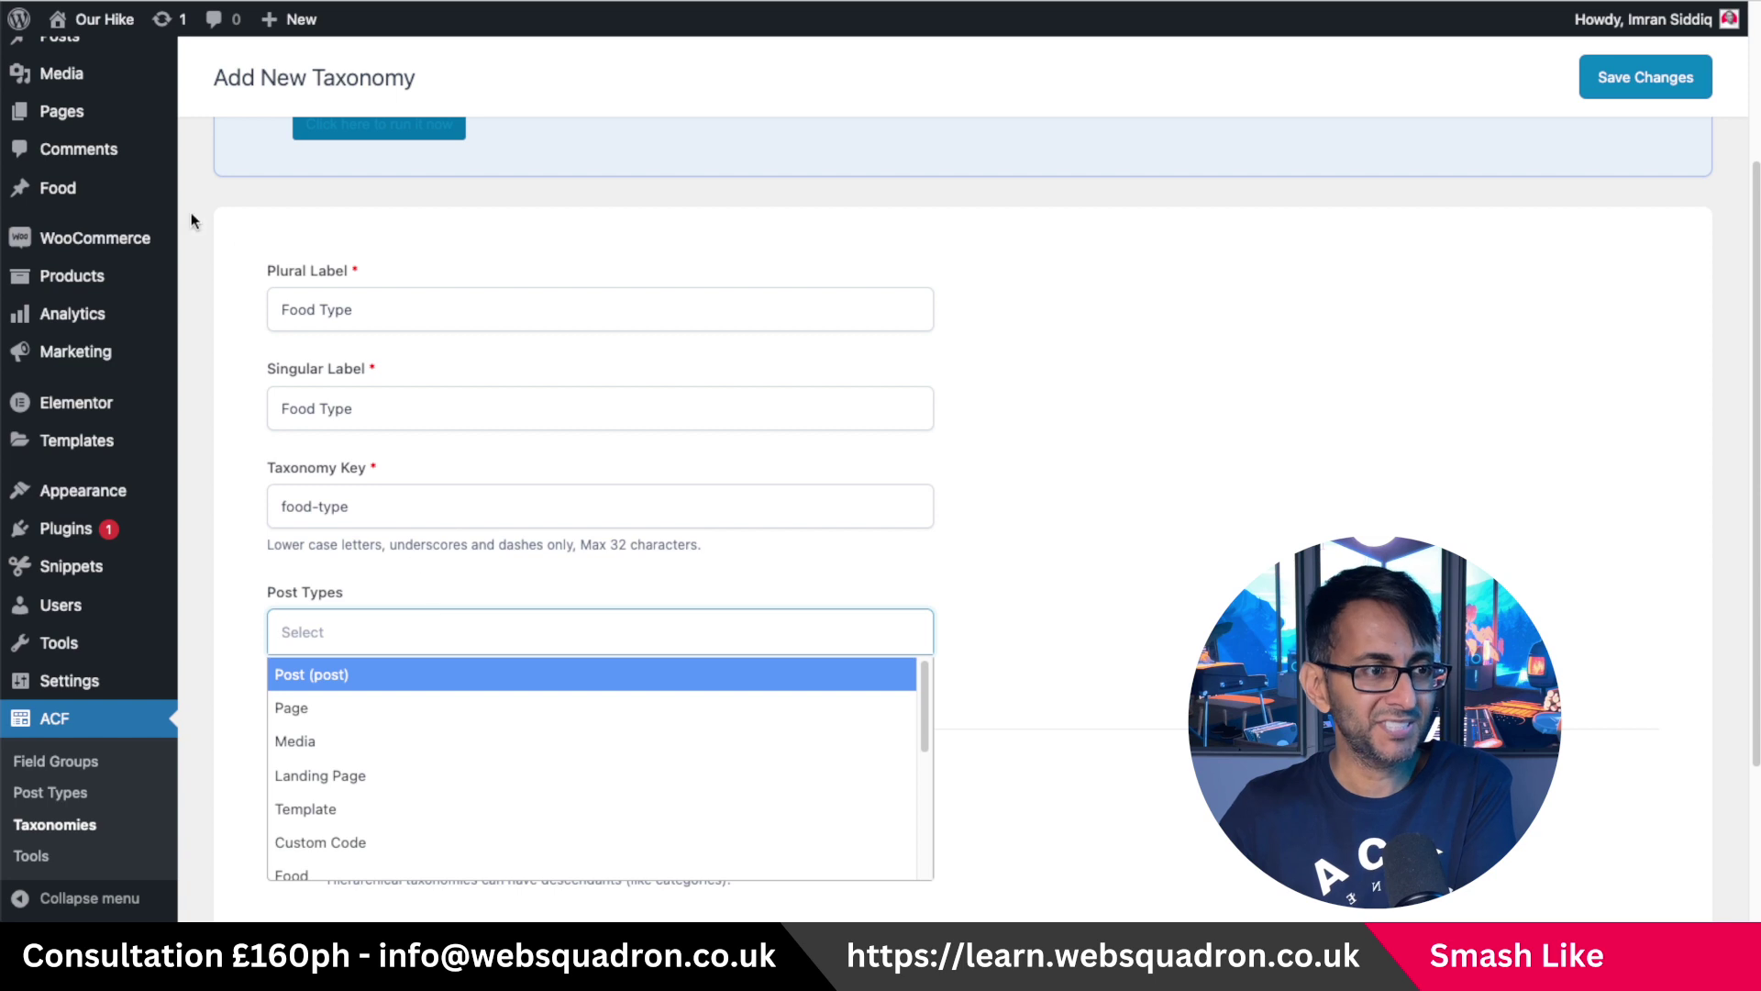
mouse_move(64, 206)
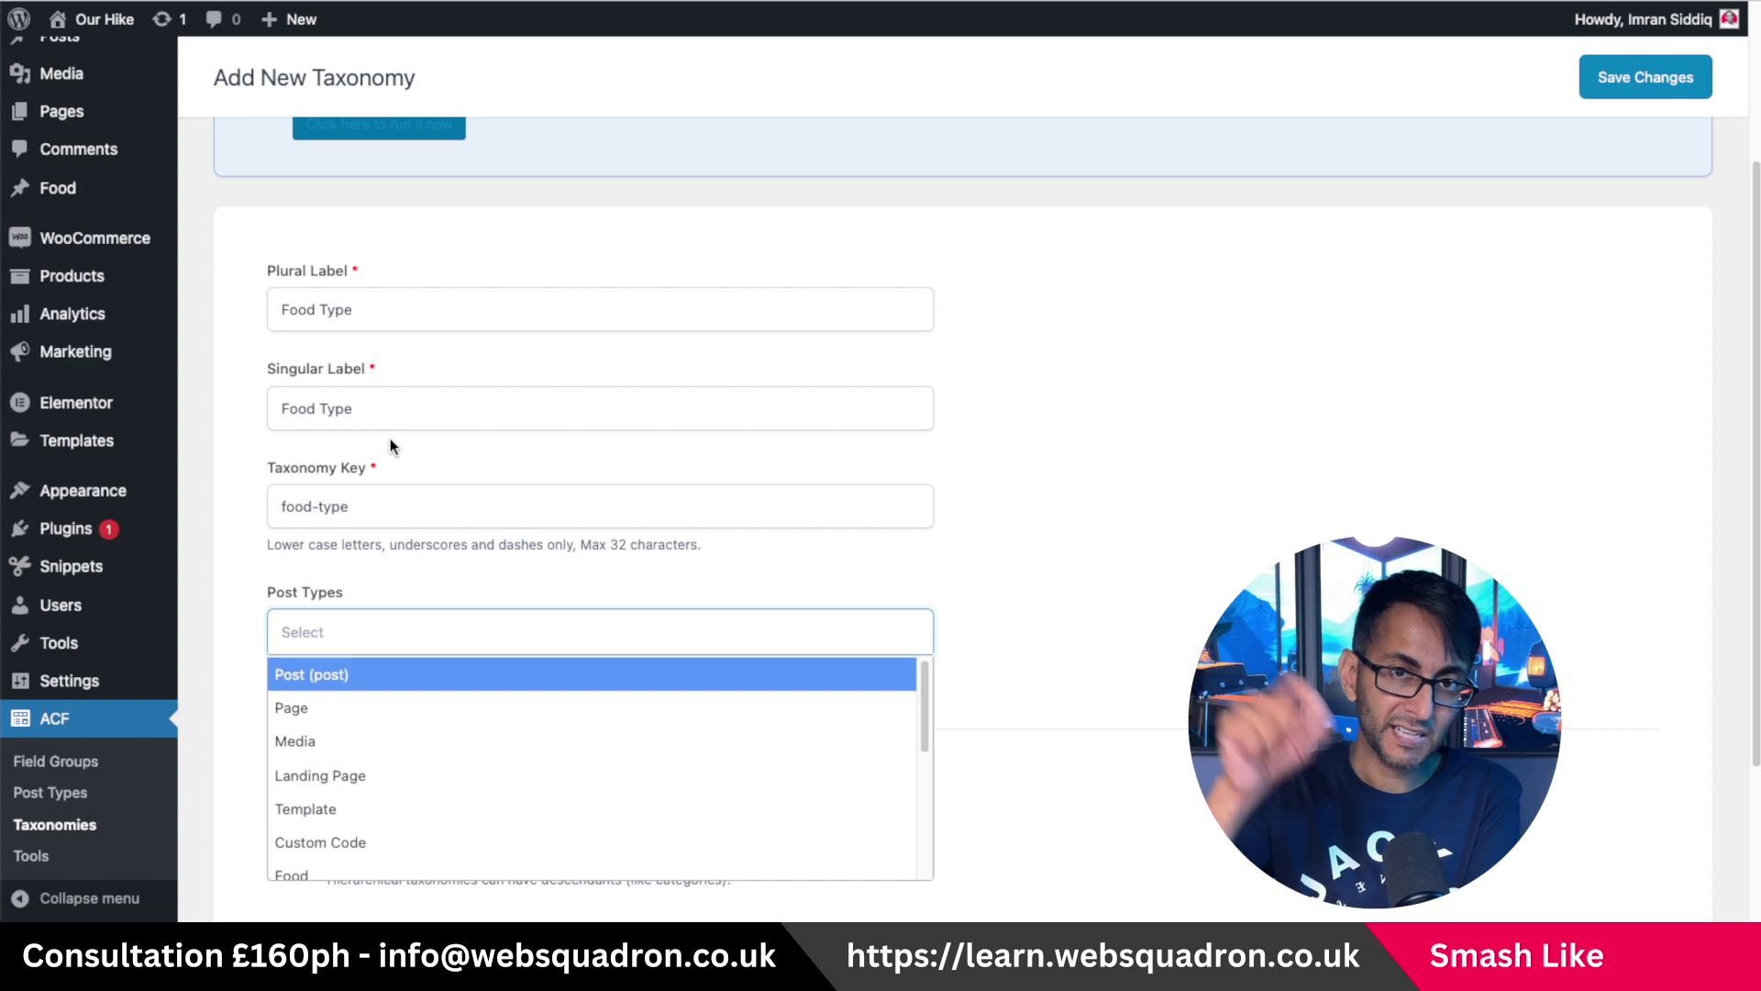
click(385, 873)
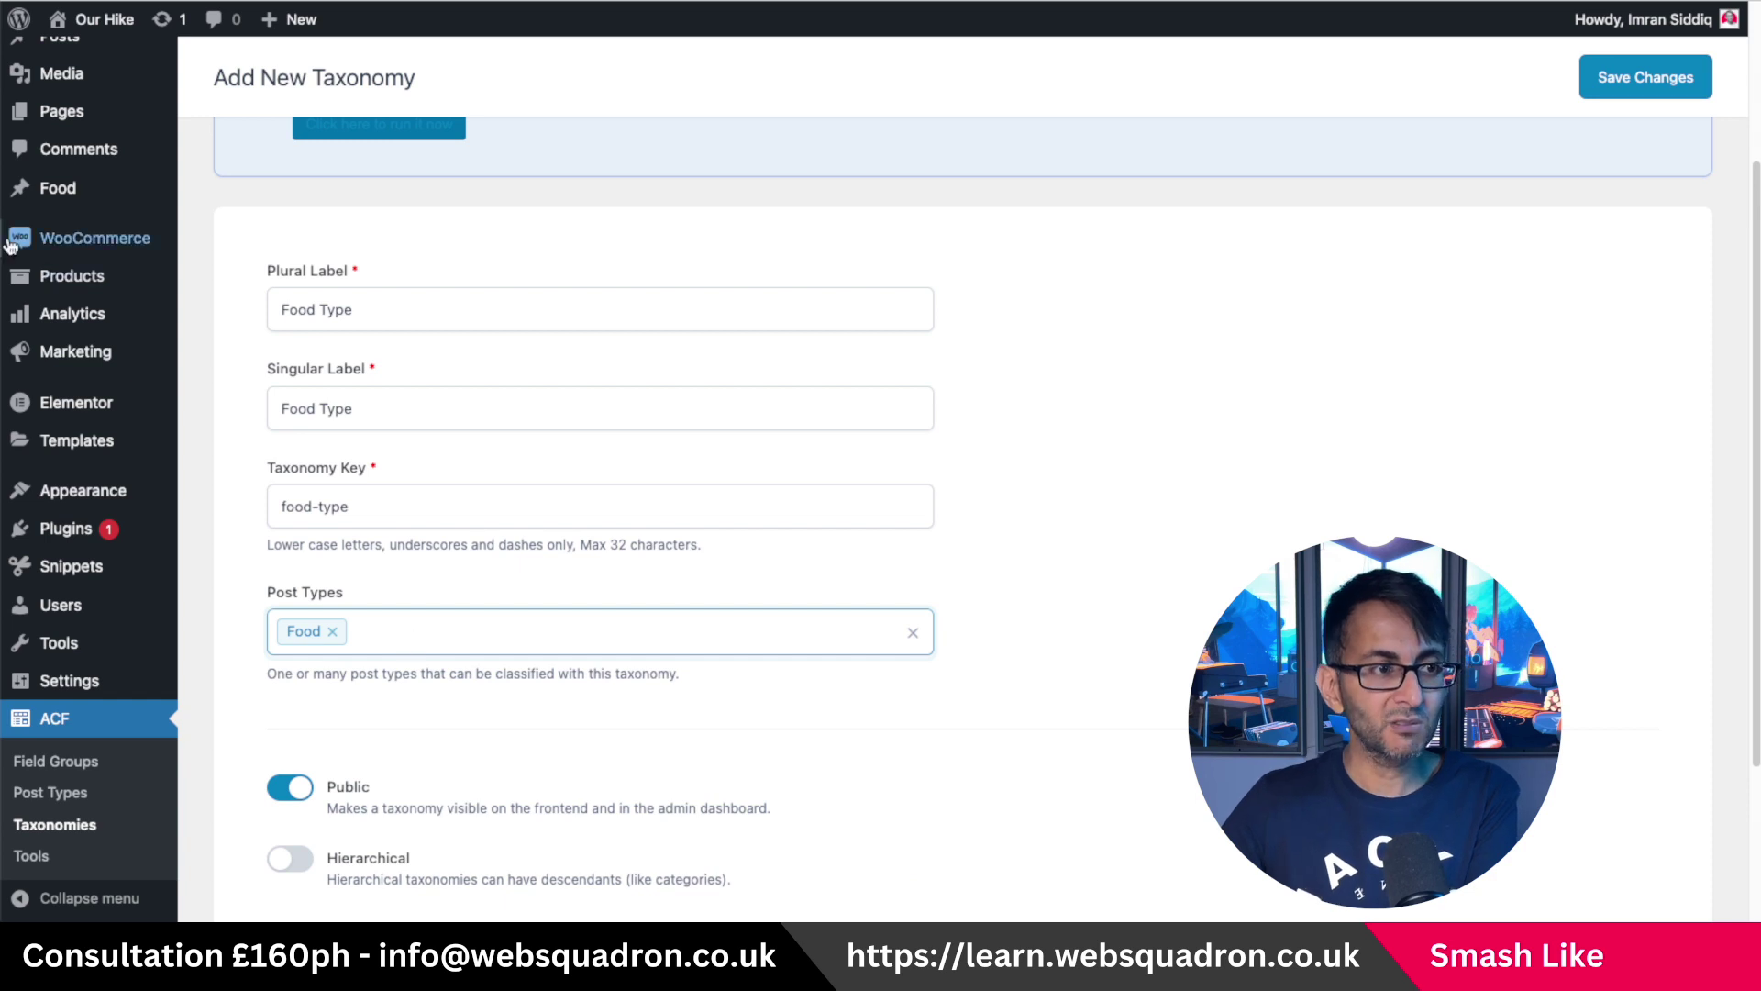
scroll(64, 170, up, 3)
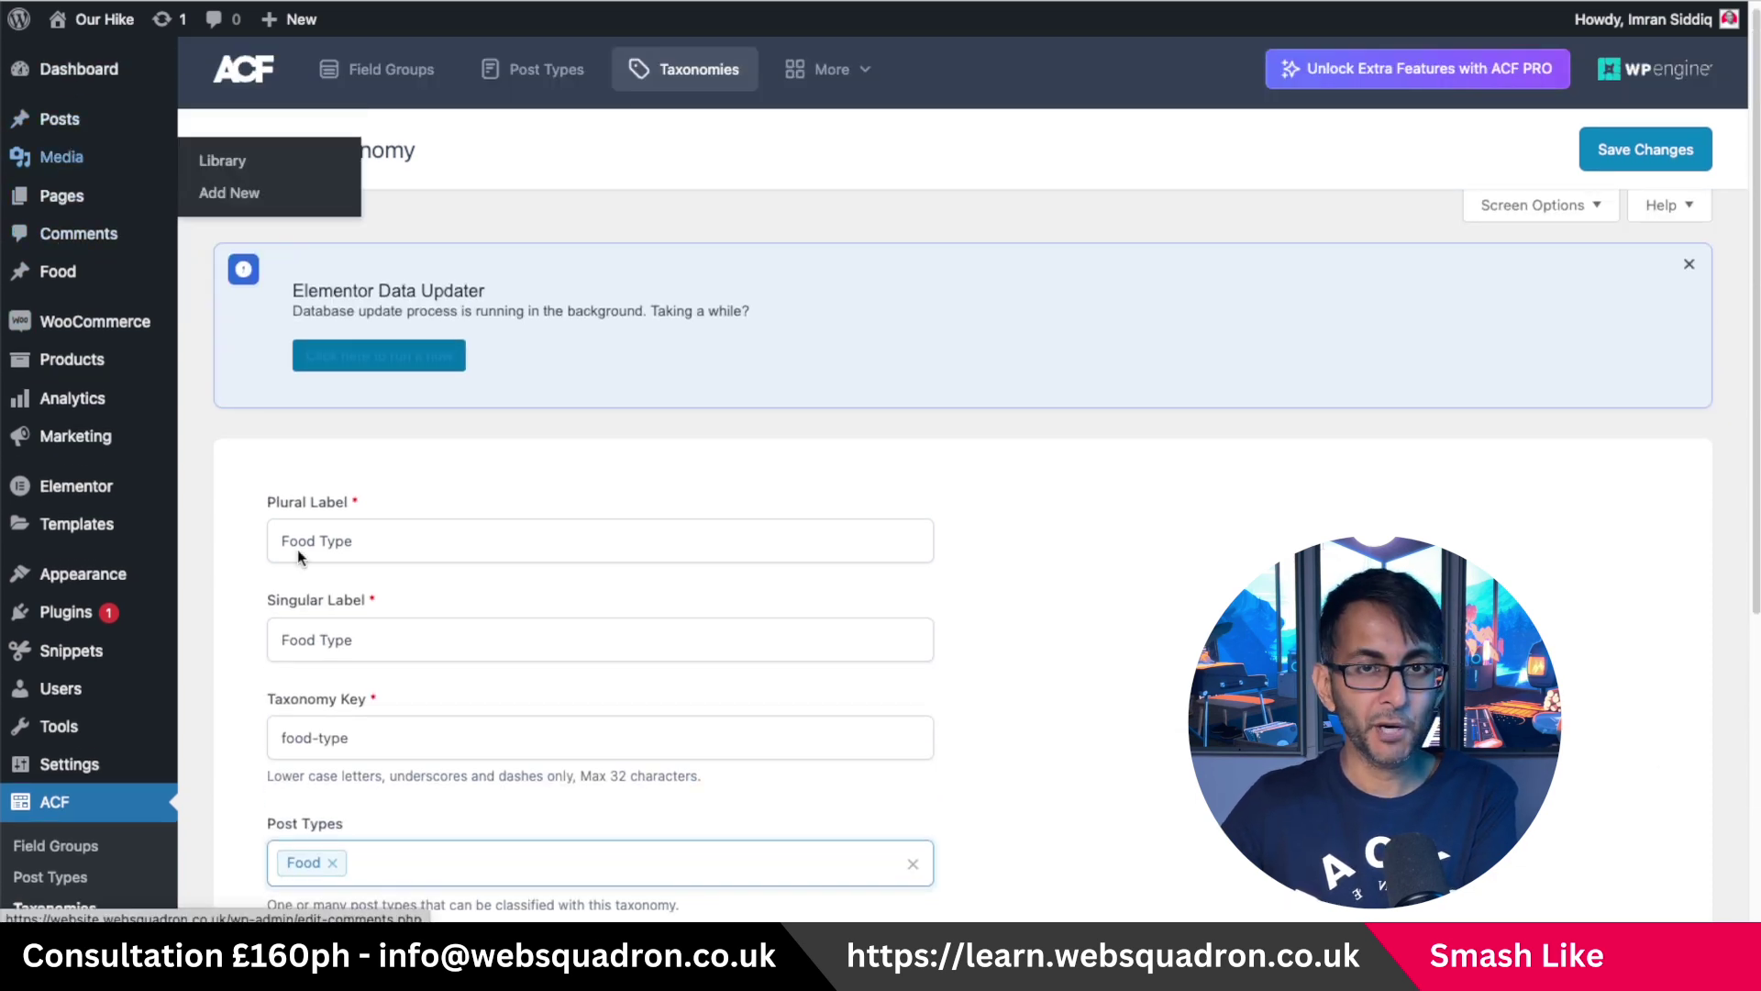
scroll(367, 643, down, 2)
click(398, 712)
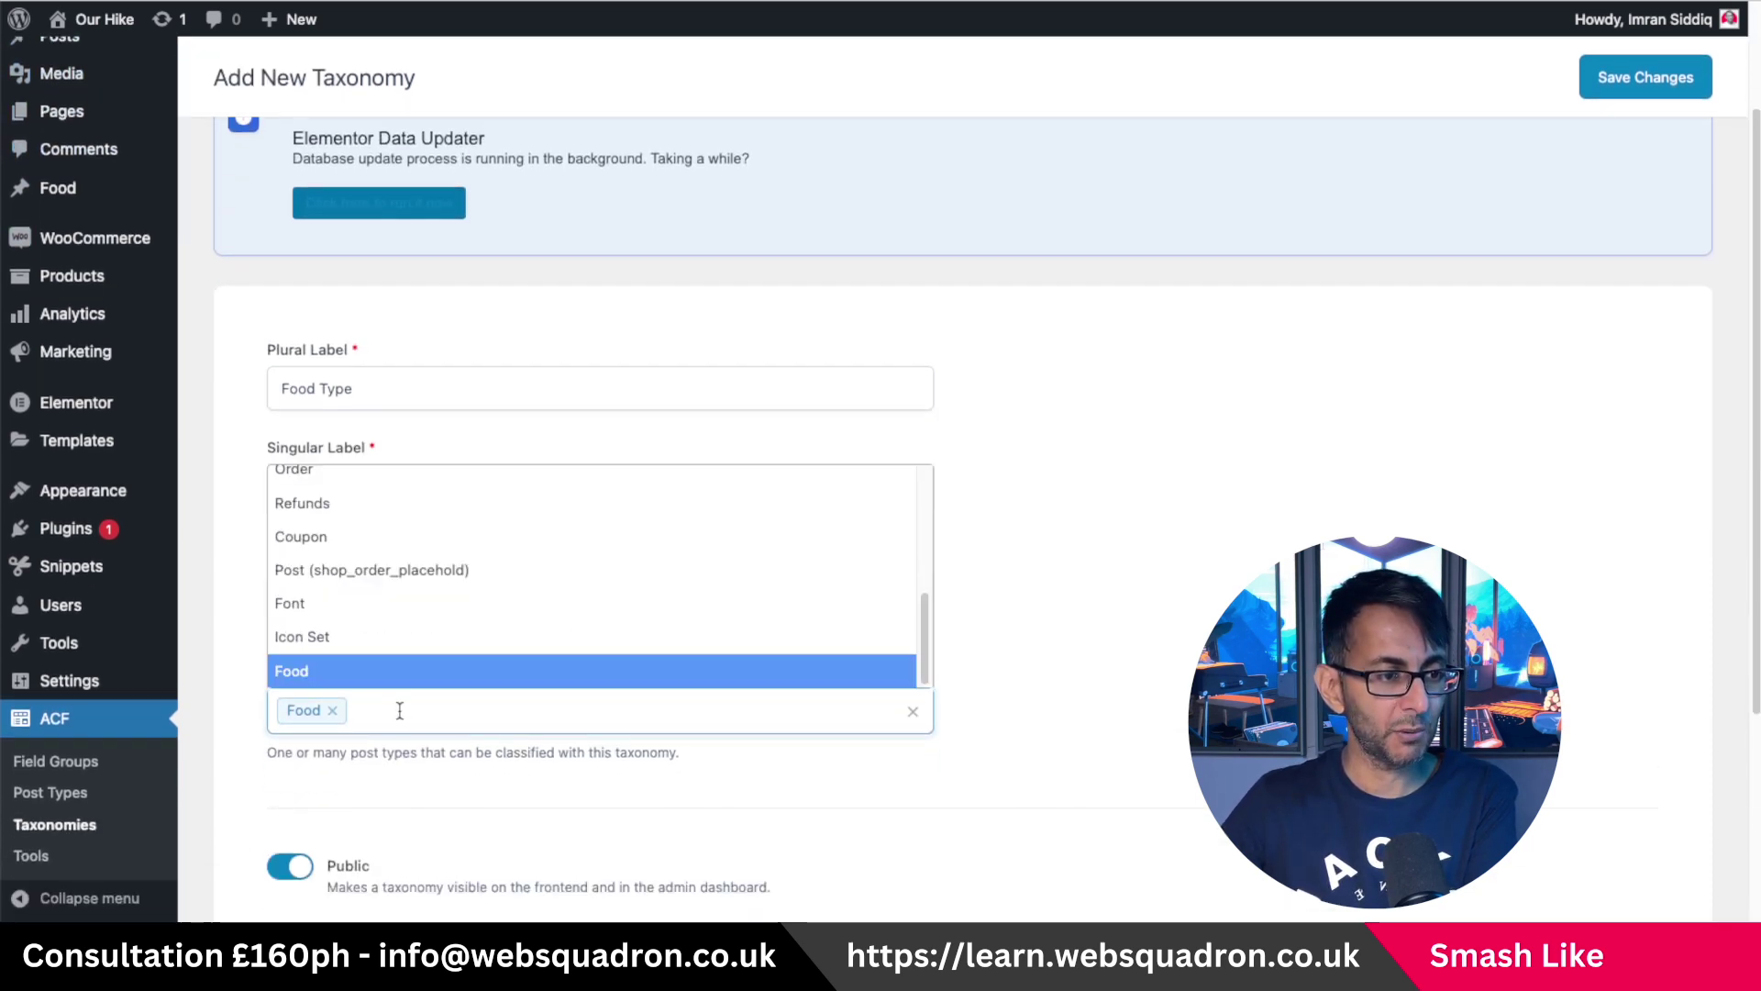
scroll(347, 545, up, 8)
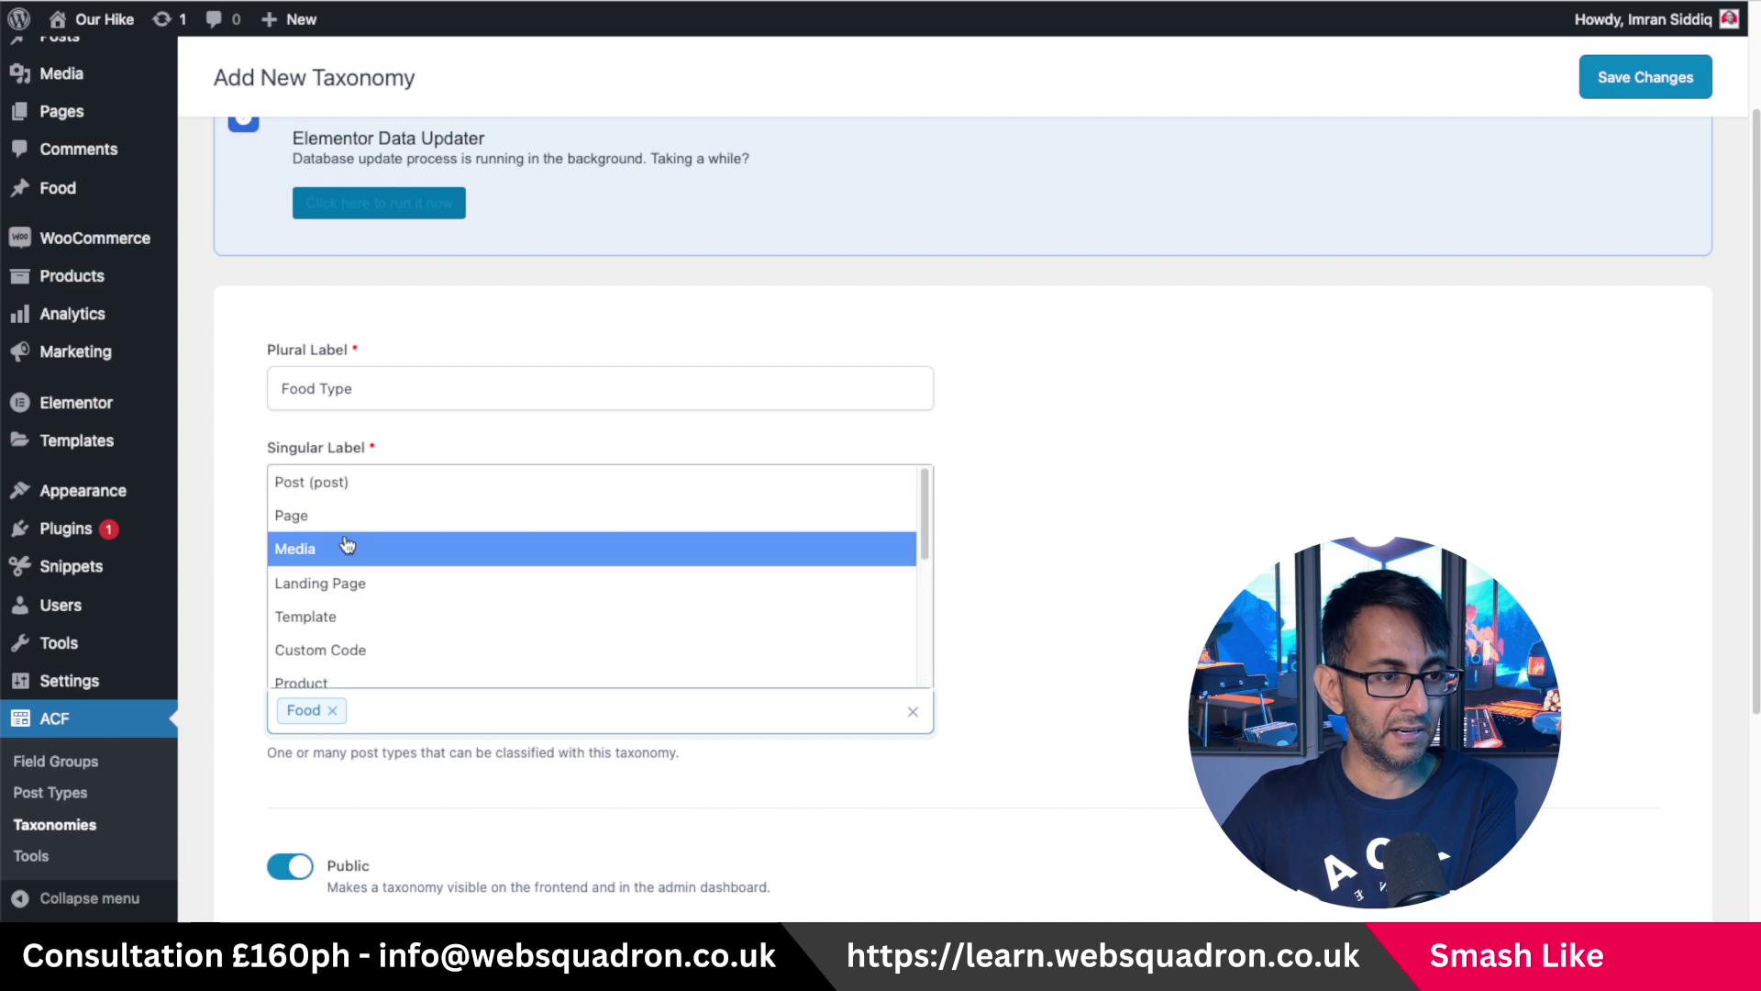
click(307, 483)
click(451, 712)
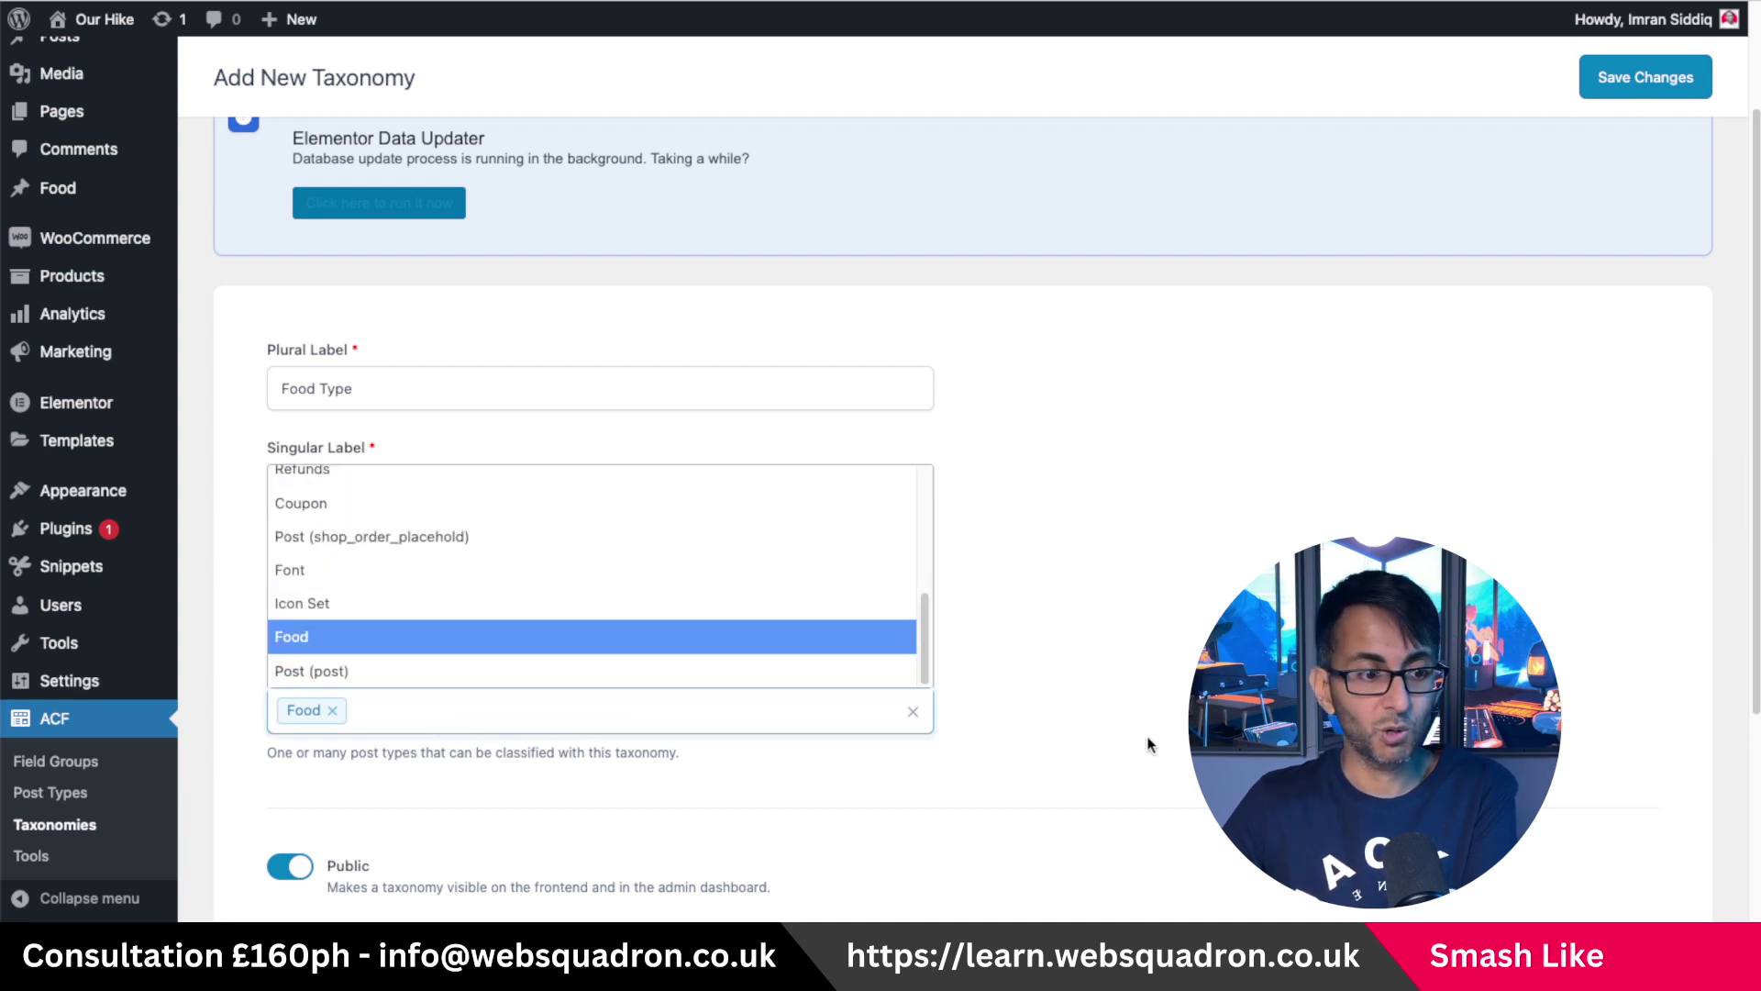
scroll(1151, 741, down, 3)
scroll(951, 750, up, 2)
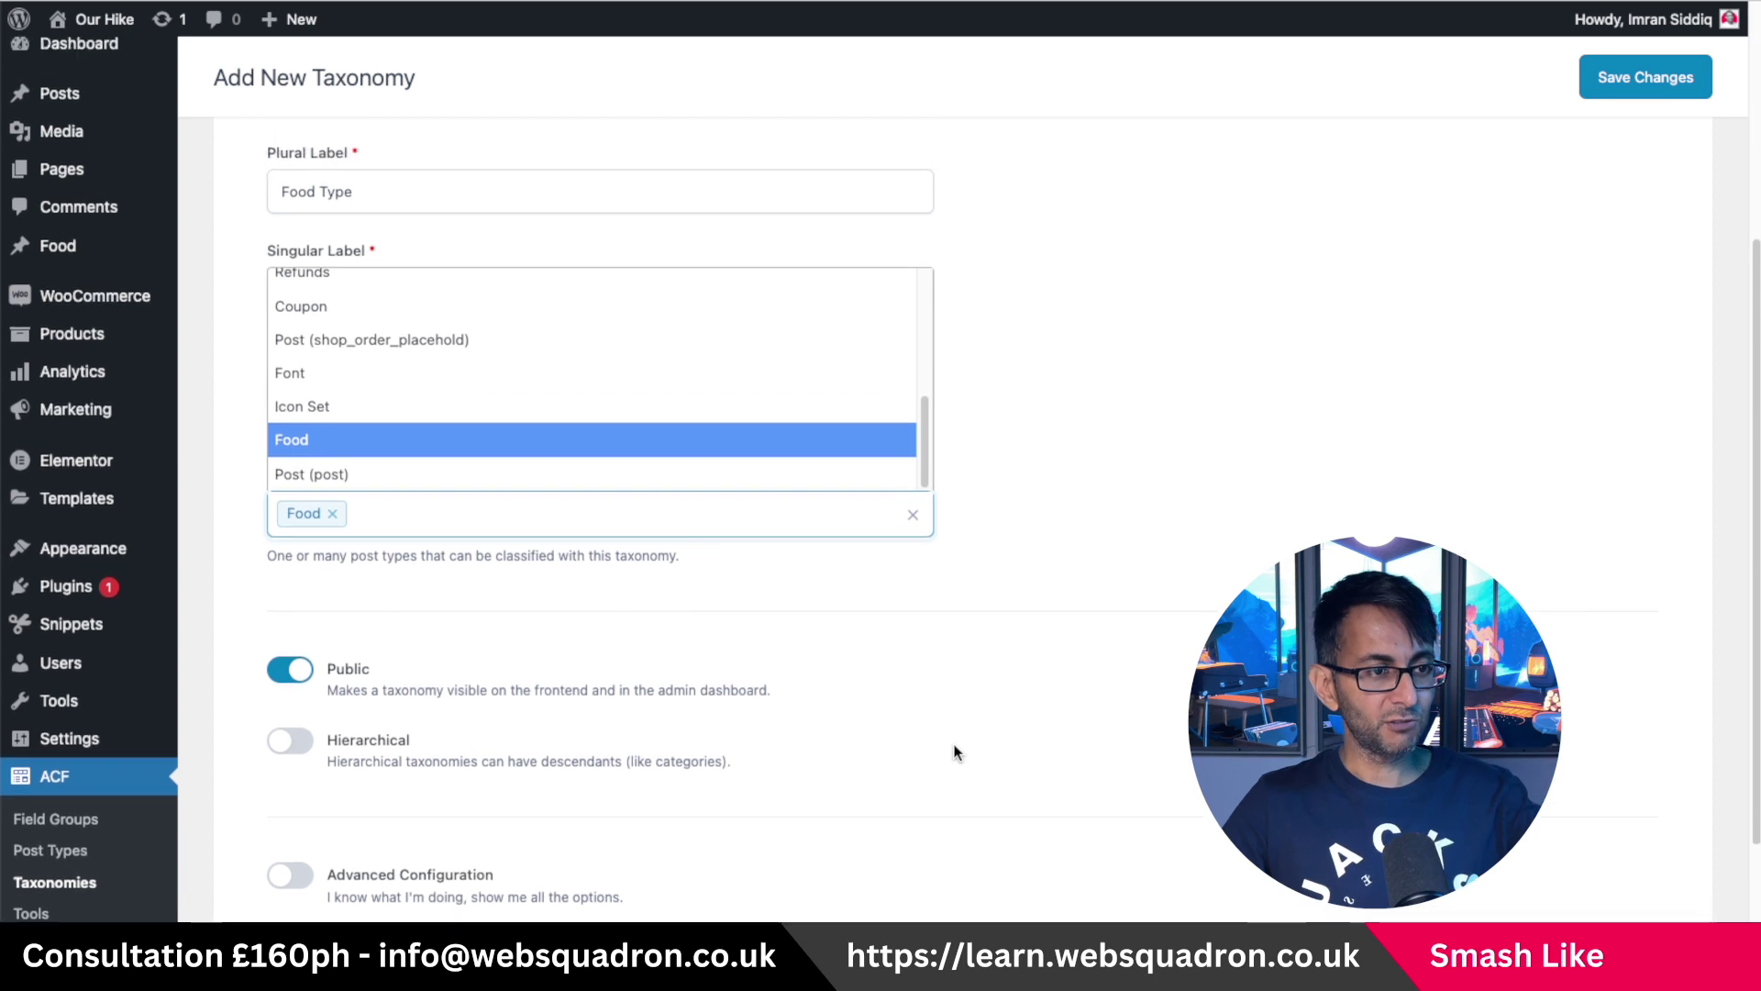
click(1185, 655)
scroll(1010, 553, up, 3)
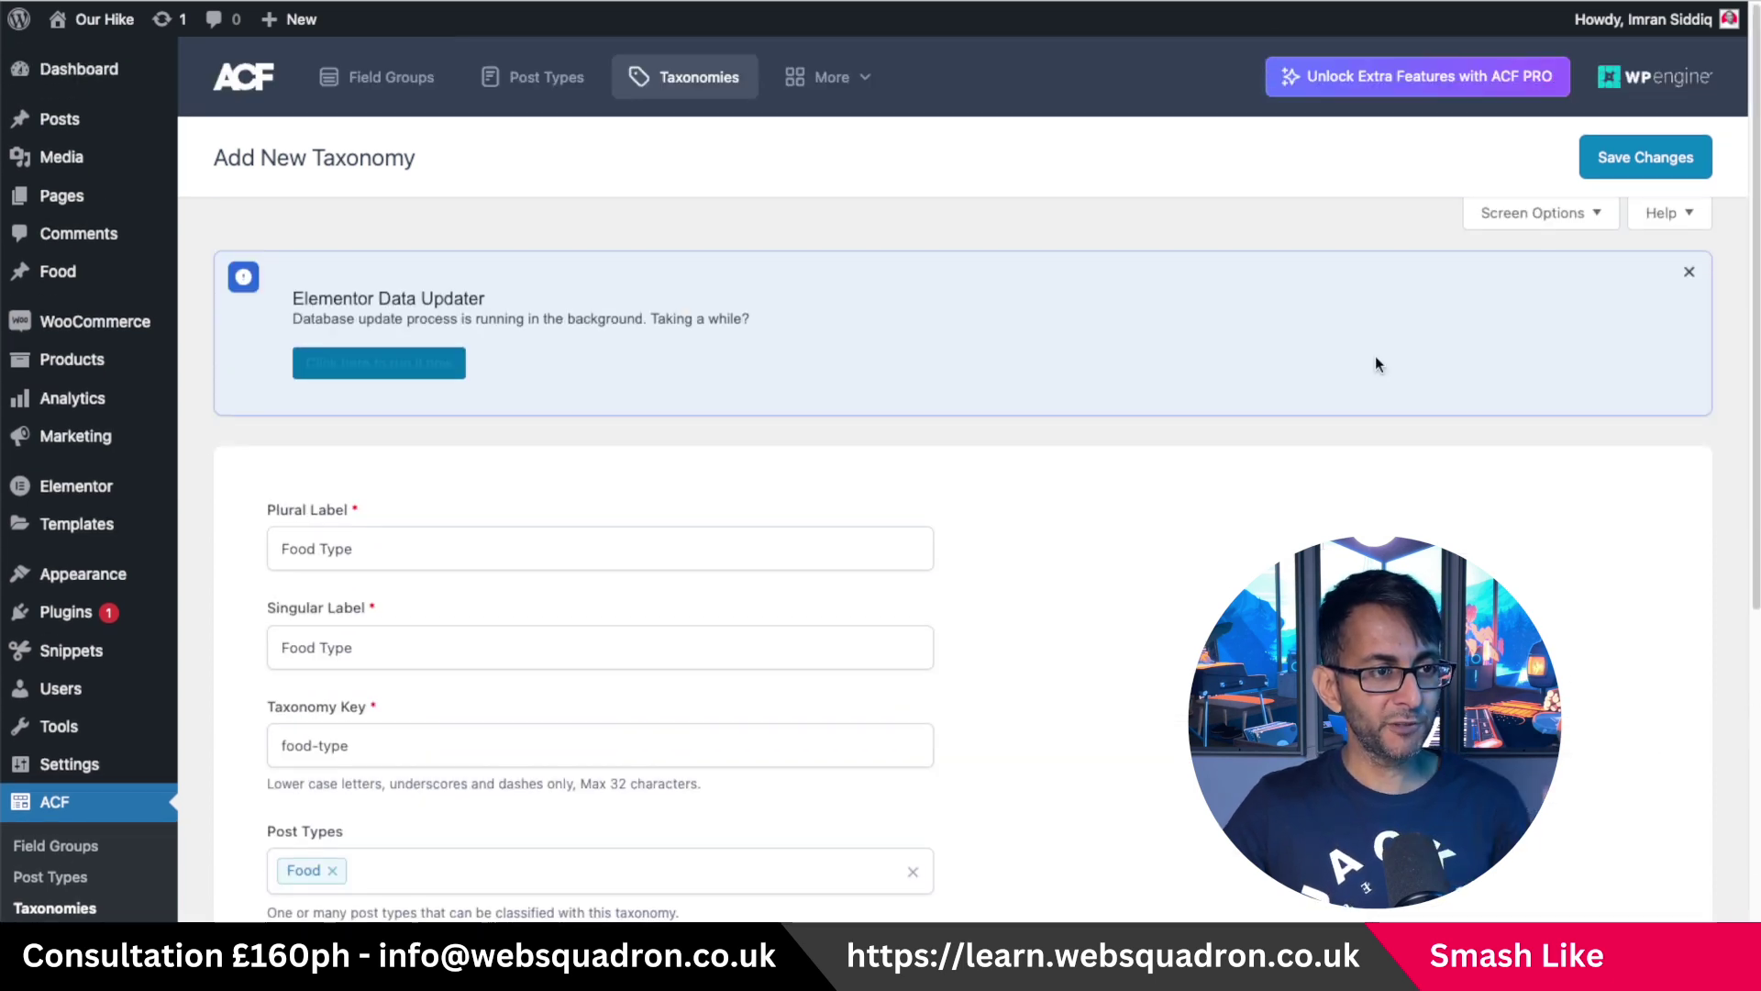
click(1655, 164)
Visit the Food Type terms page for Spanish, Indian and Italian, then go to the Media Library.
mouse_move(57, 270)
click(220, 336)
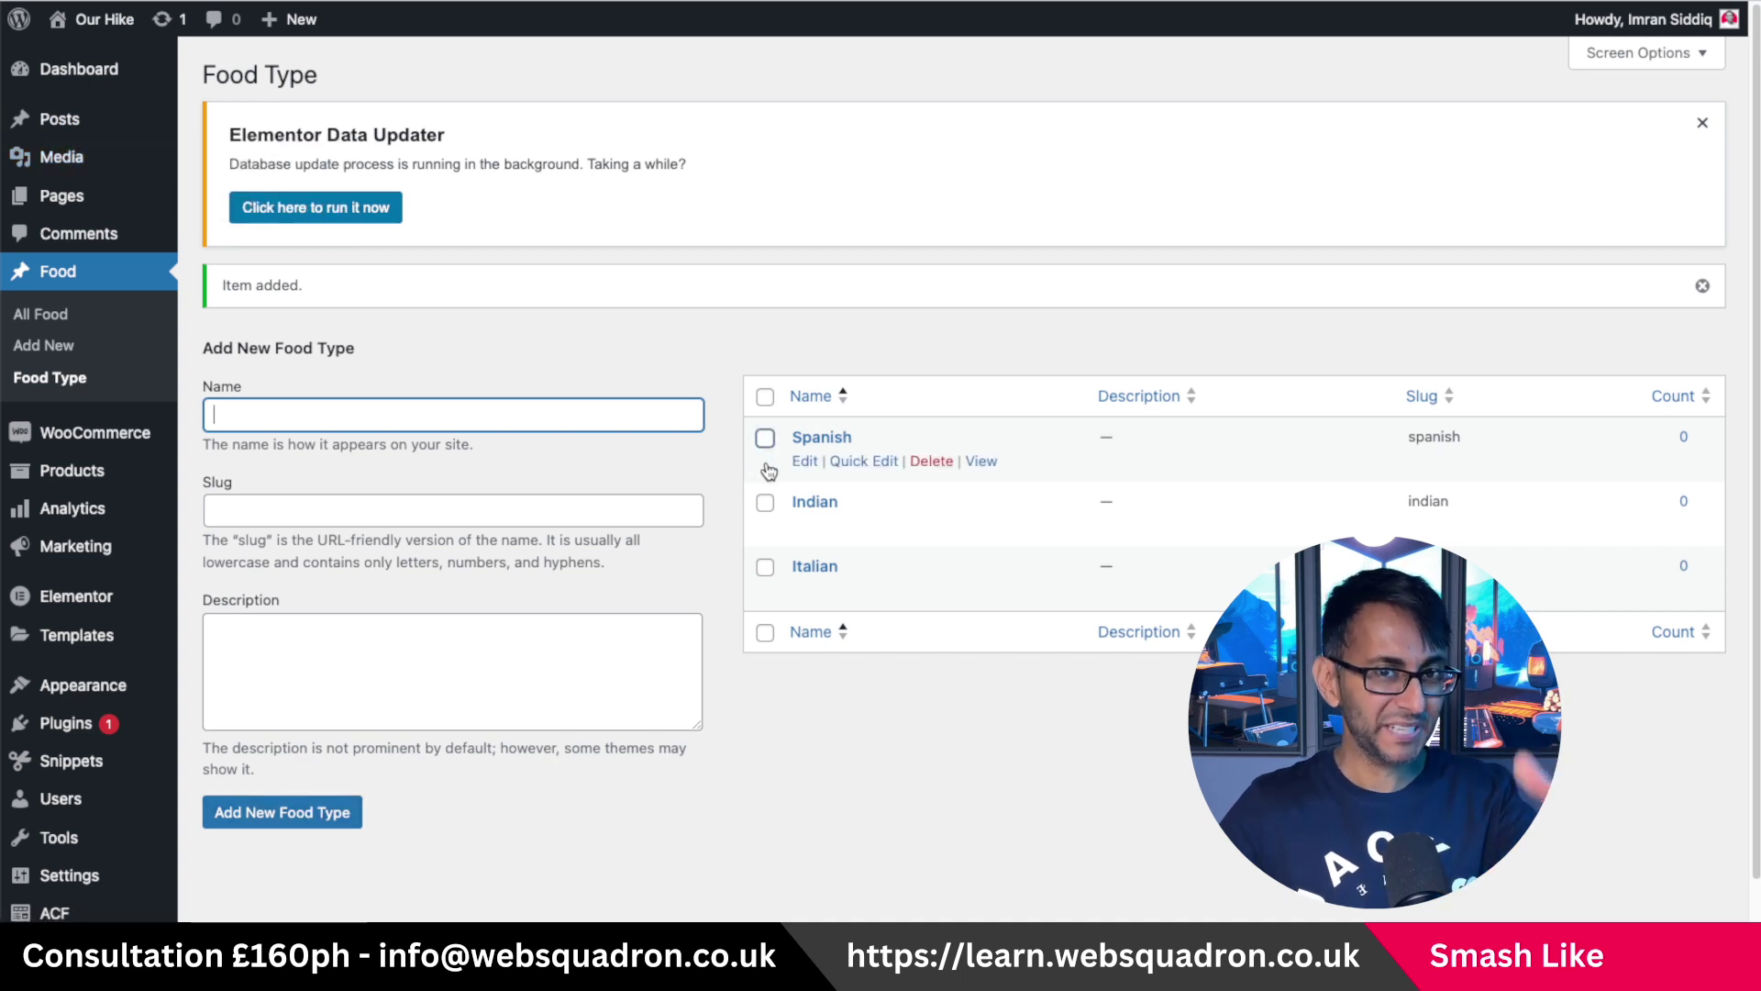
click(228, 158)
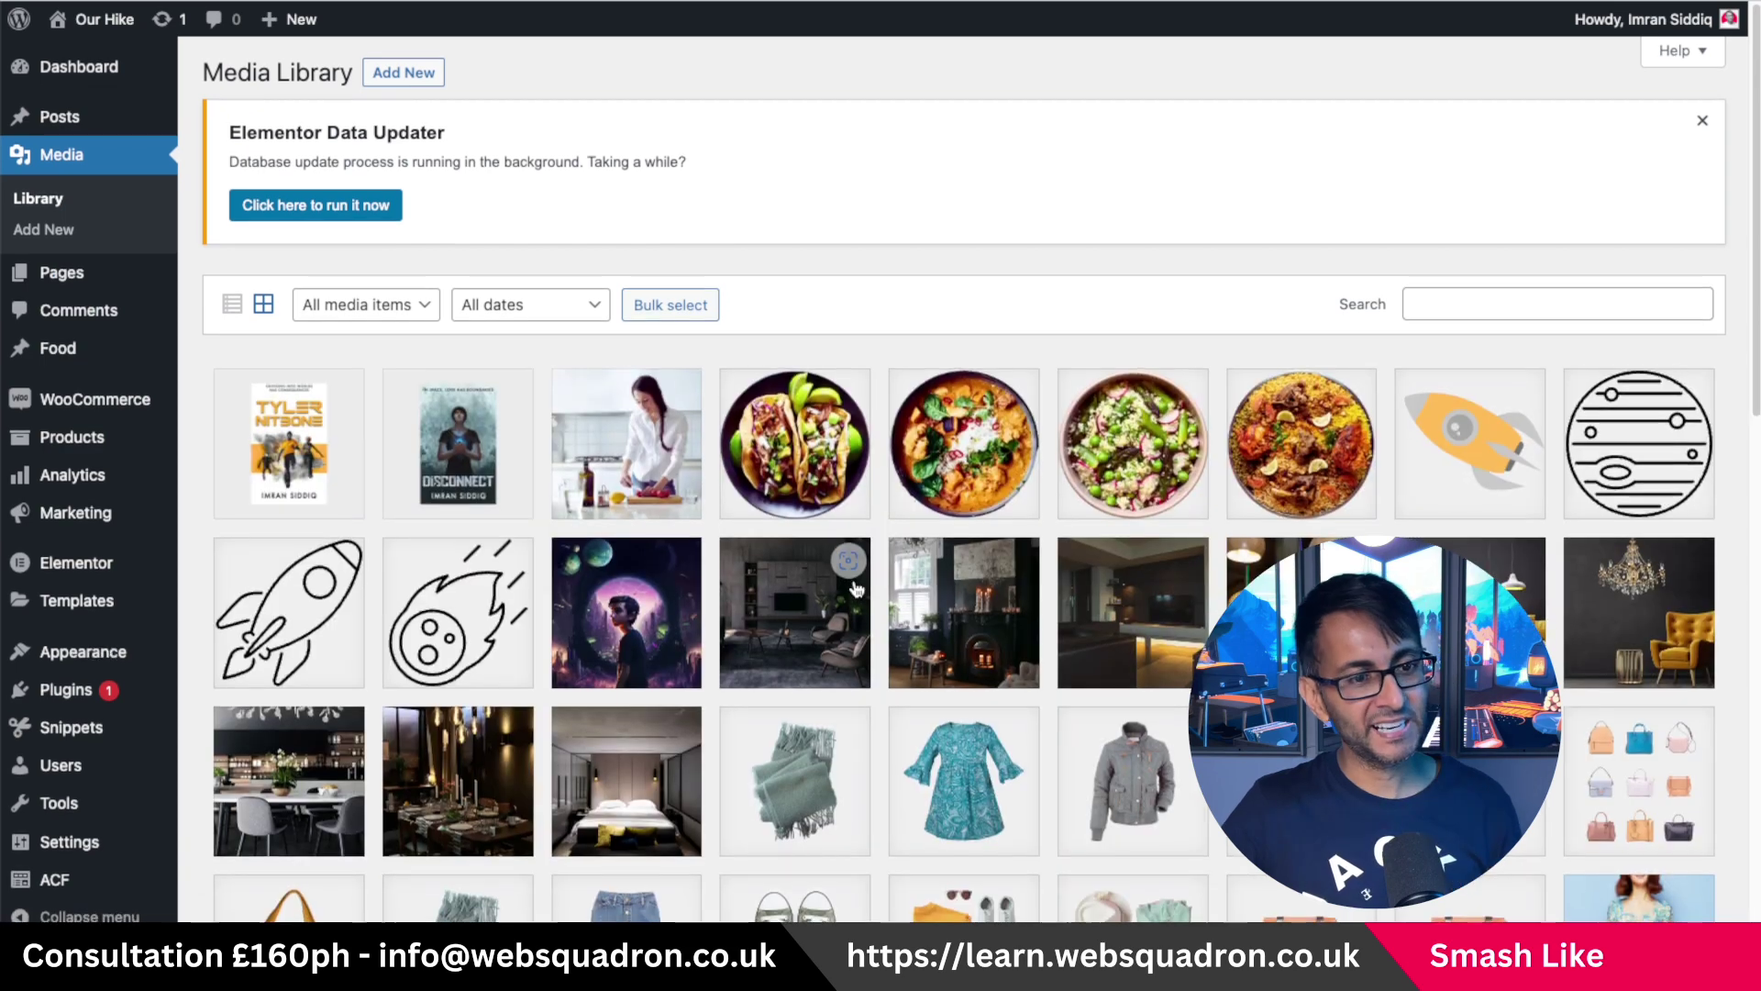
Open the tacos image details and step through the Meal 1 to Meal 4 images.
click(798, 457)
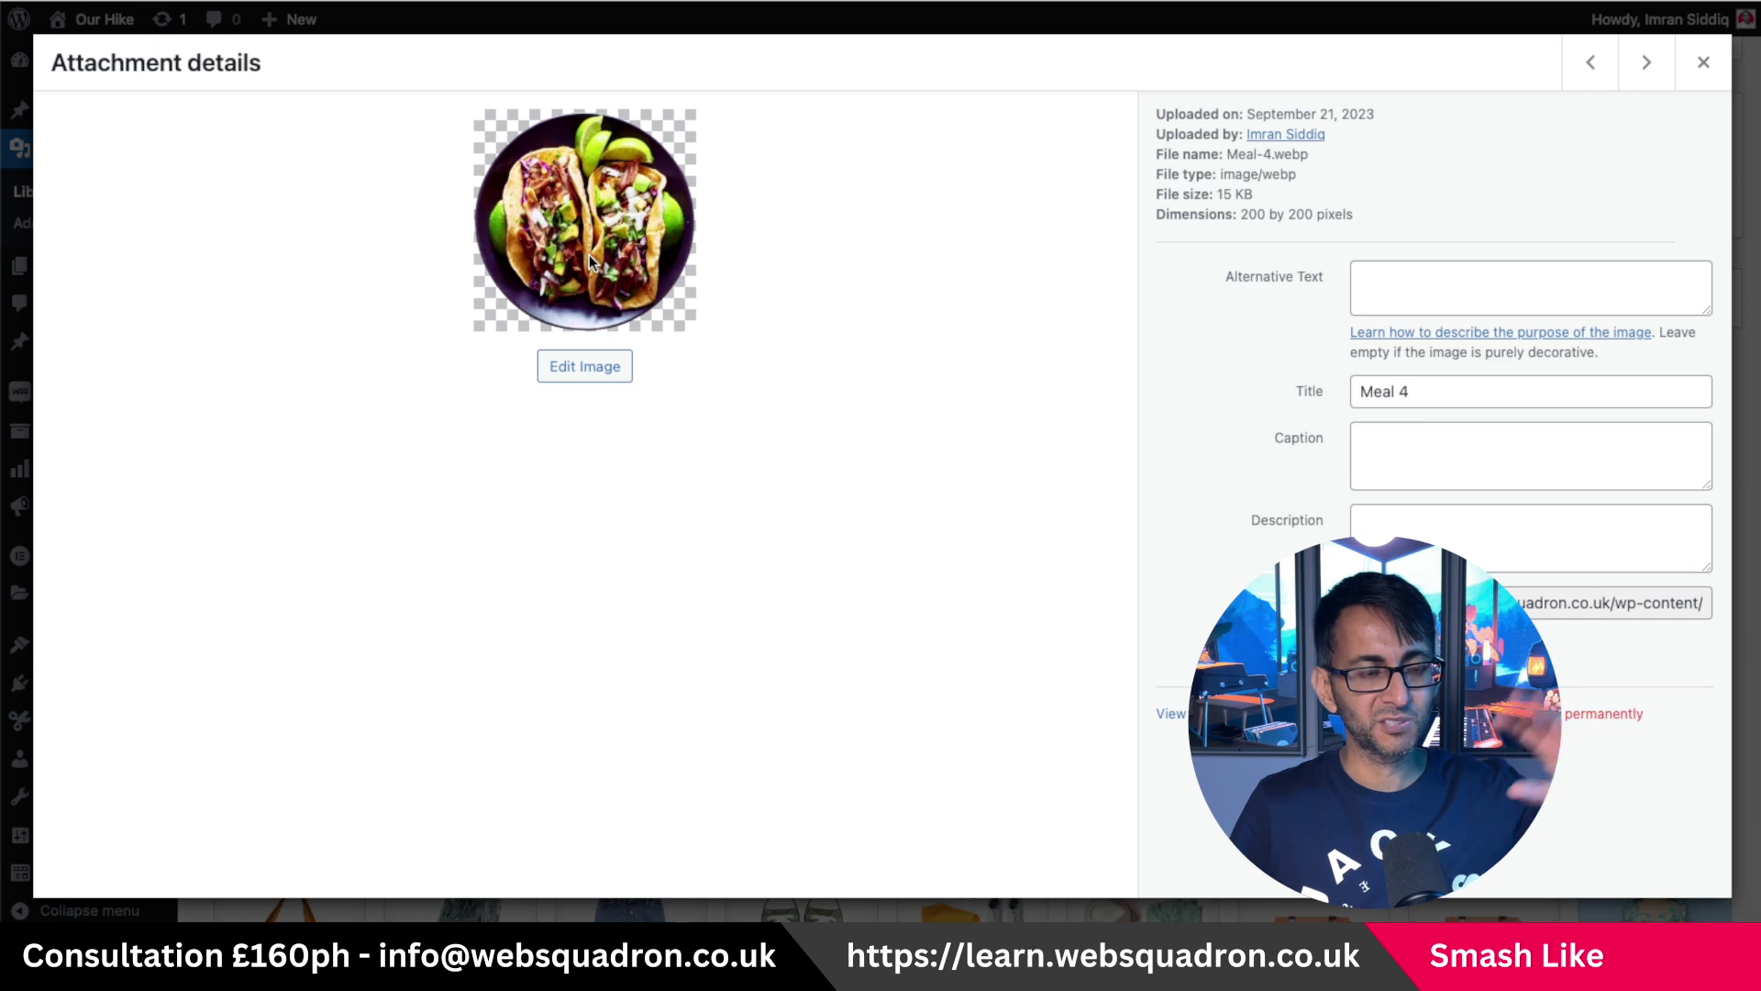
mouse_move(589, 255)
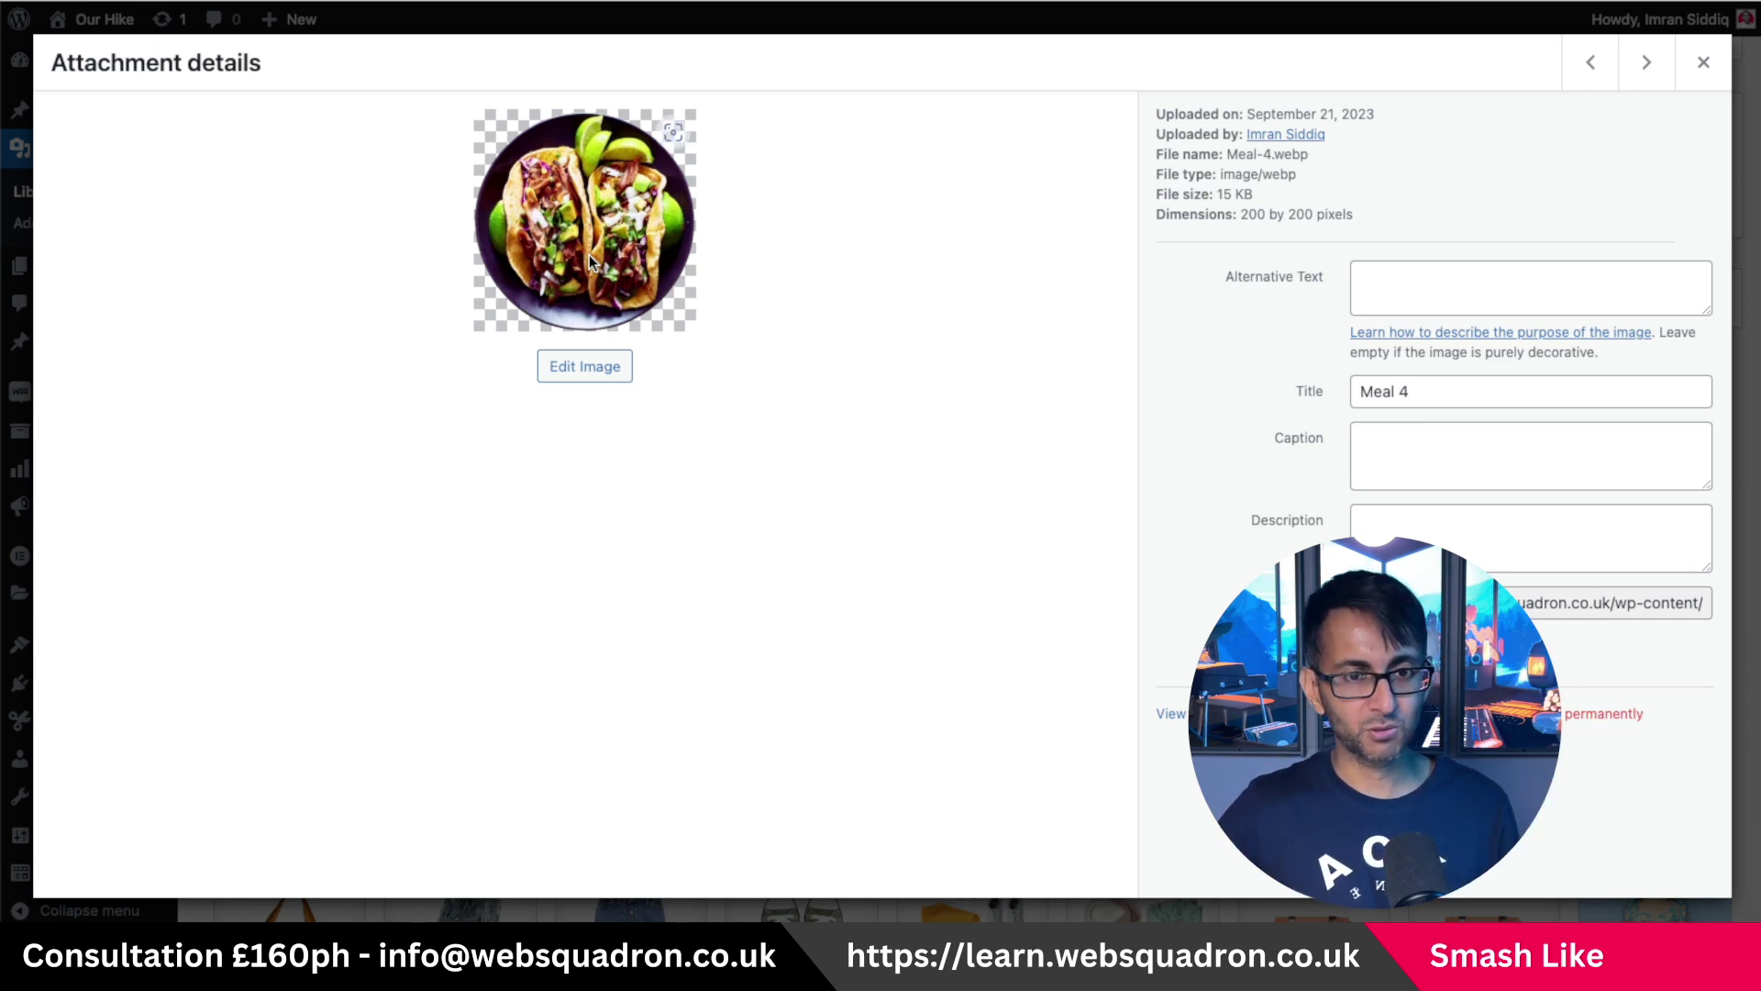
click(1648, 66)
click(1648, 65)
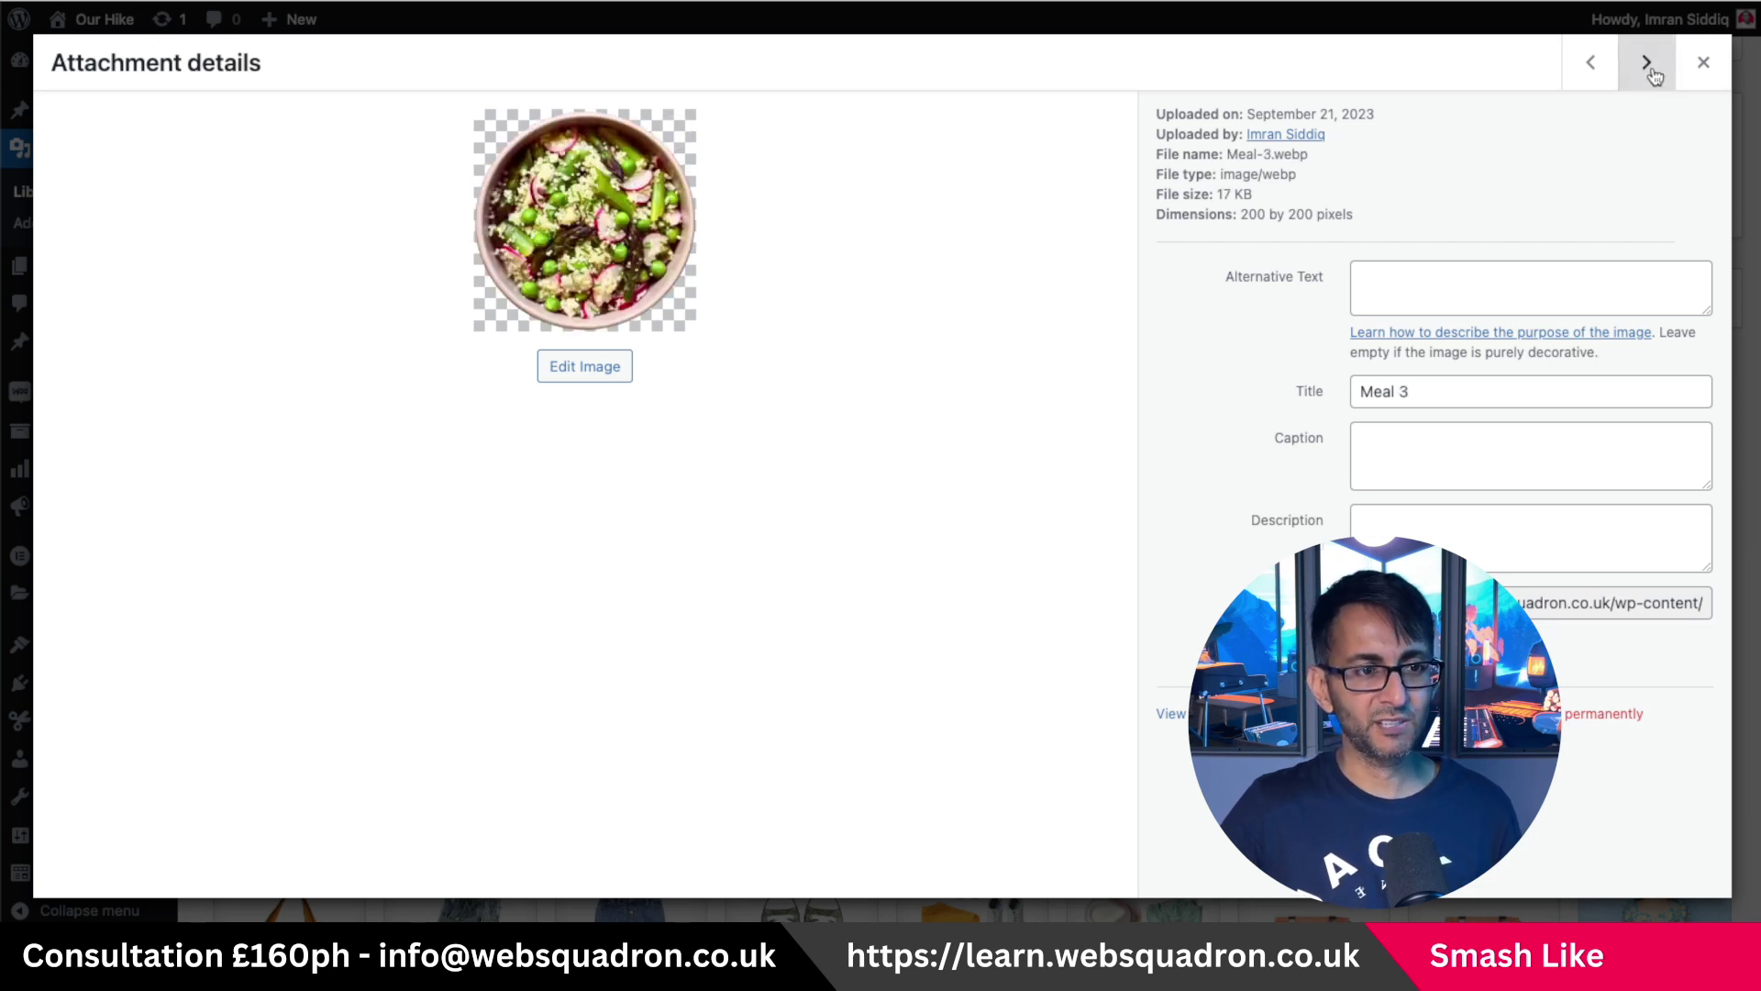
click(1648, 65)
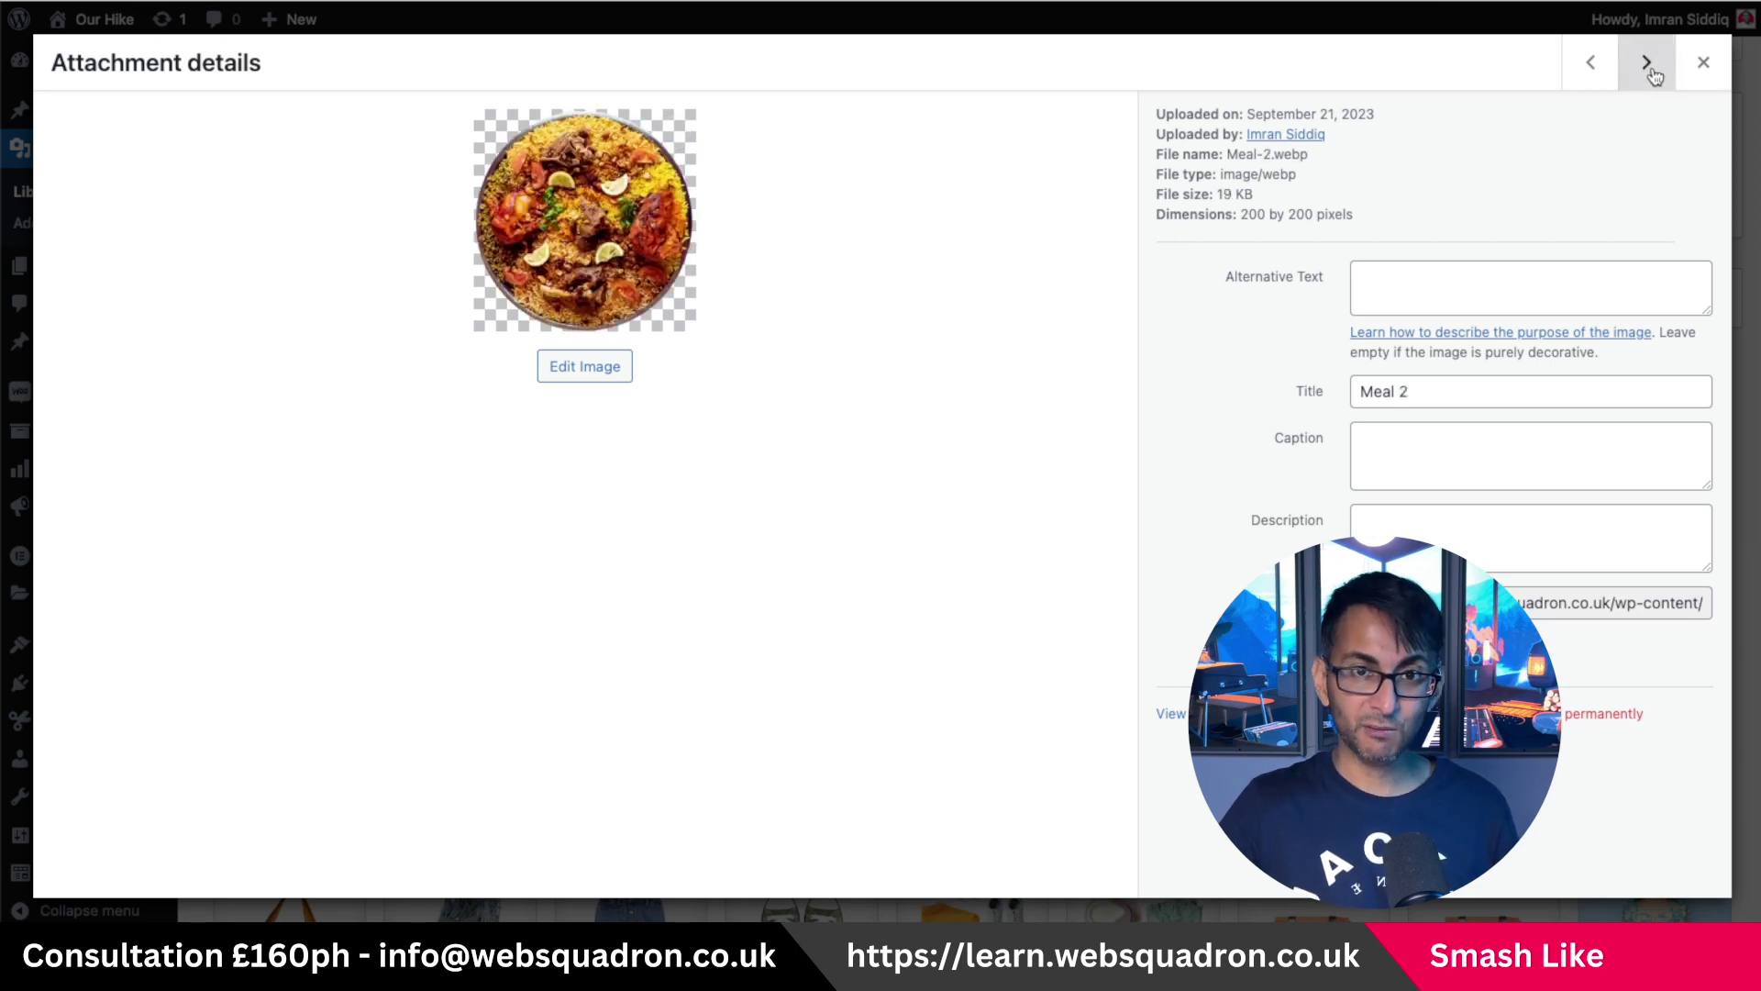
click(1594, 66)
click(1588, 73)
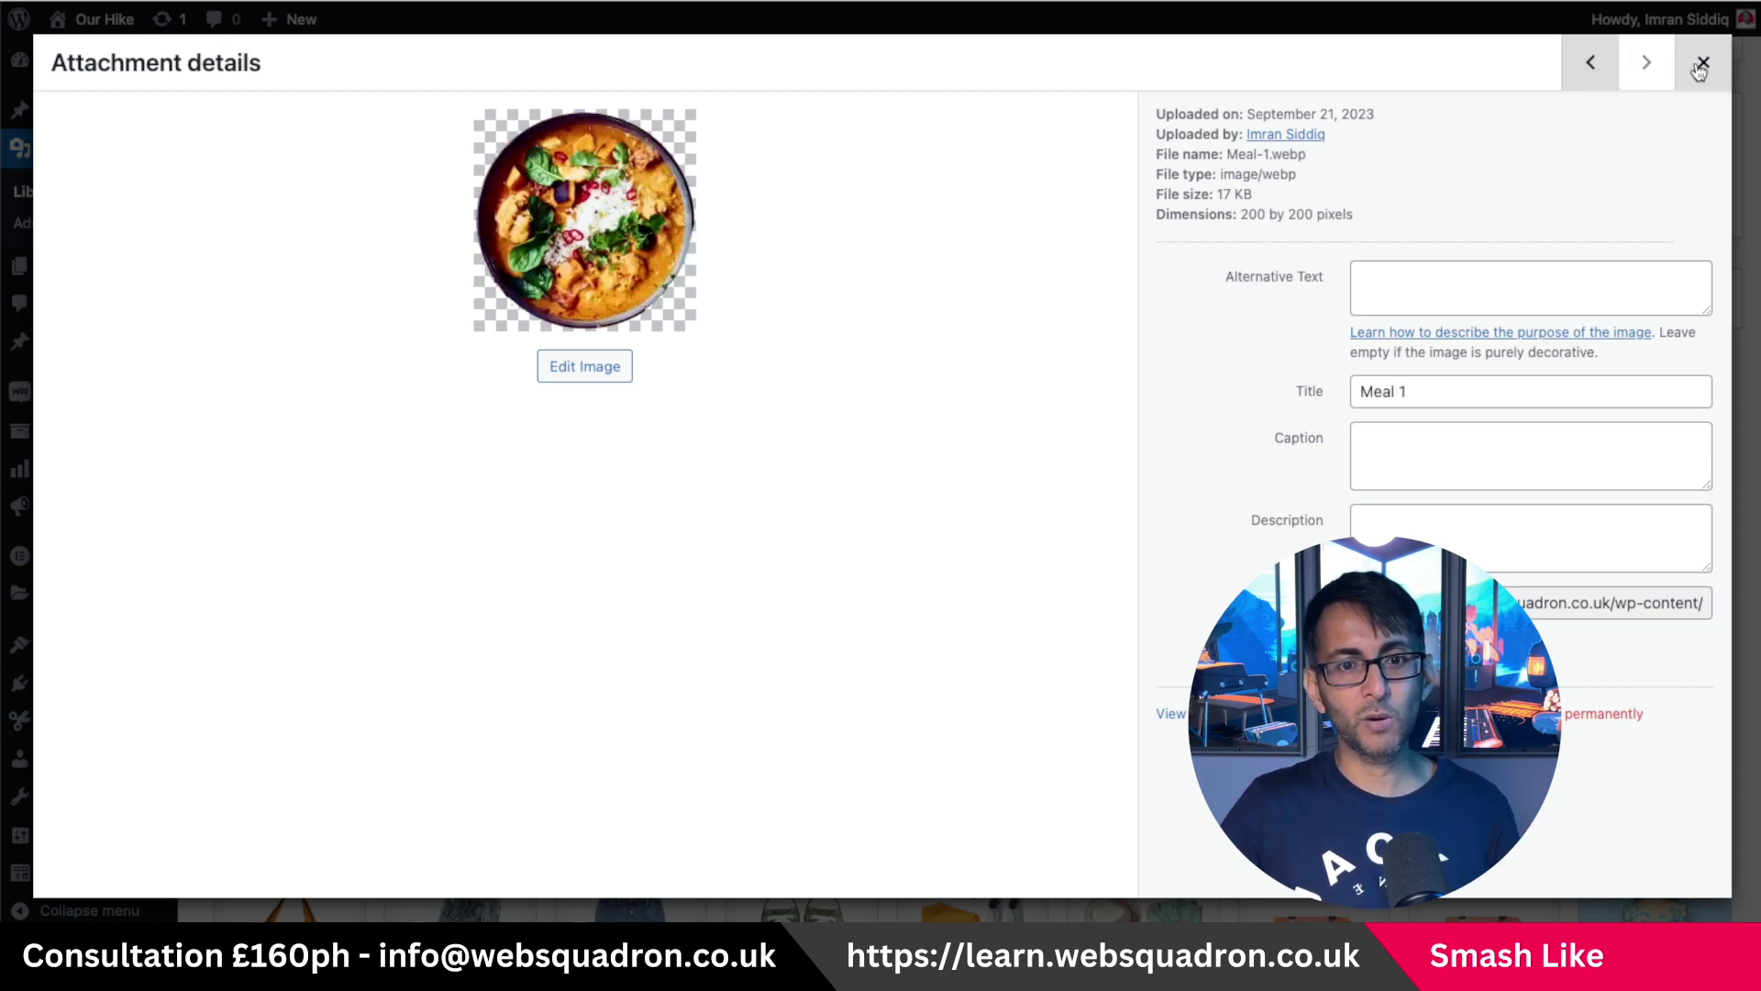
click(1592, 77)
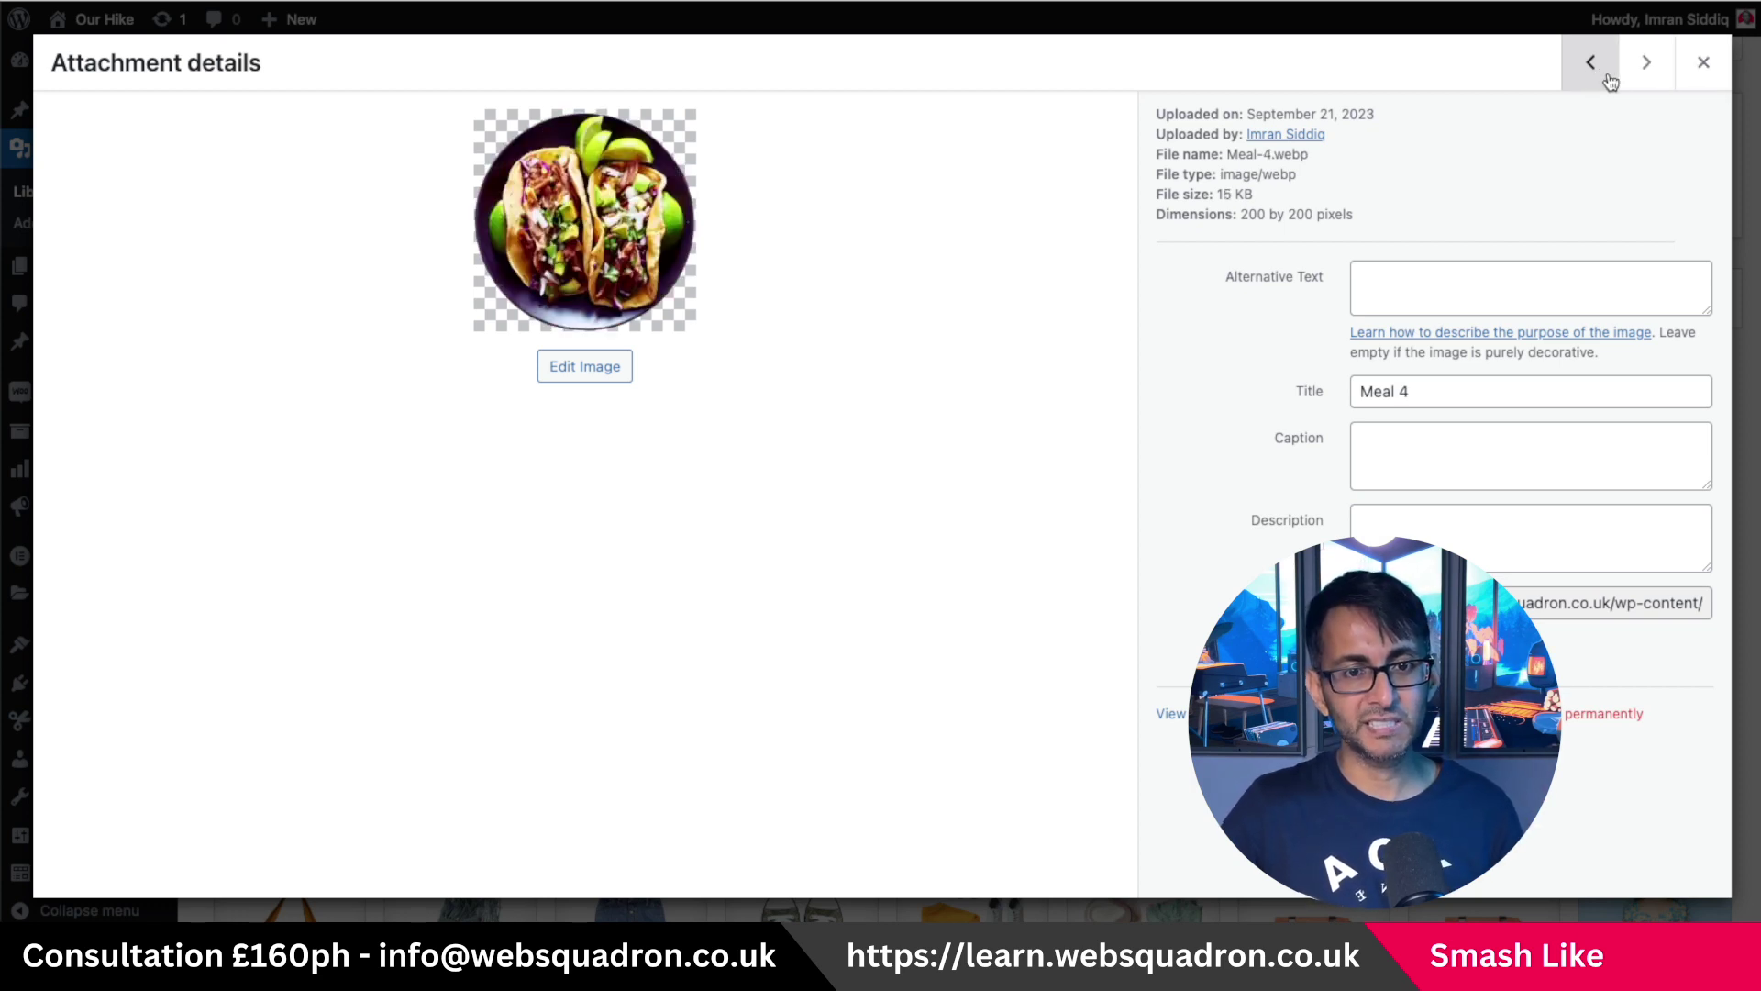
Close the attachment details and deselect the tacos image in the library grid.
click(1699, 72)
mouse_move(152, 569)
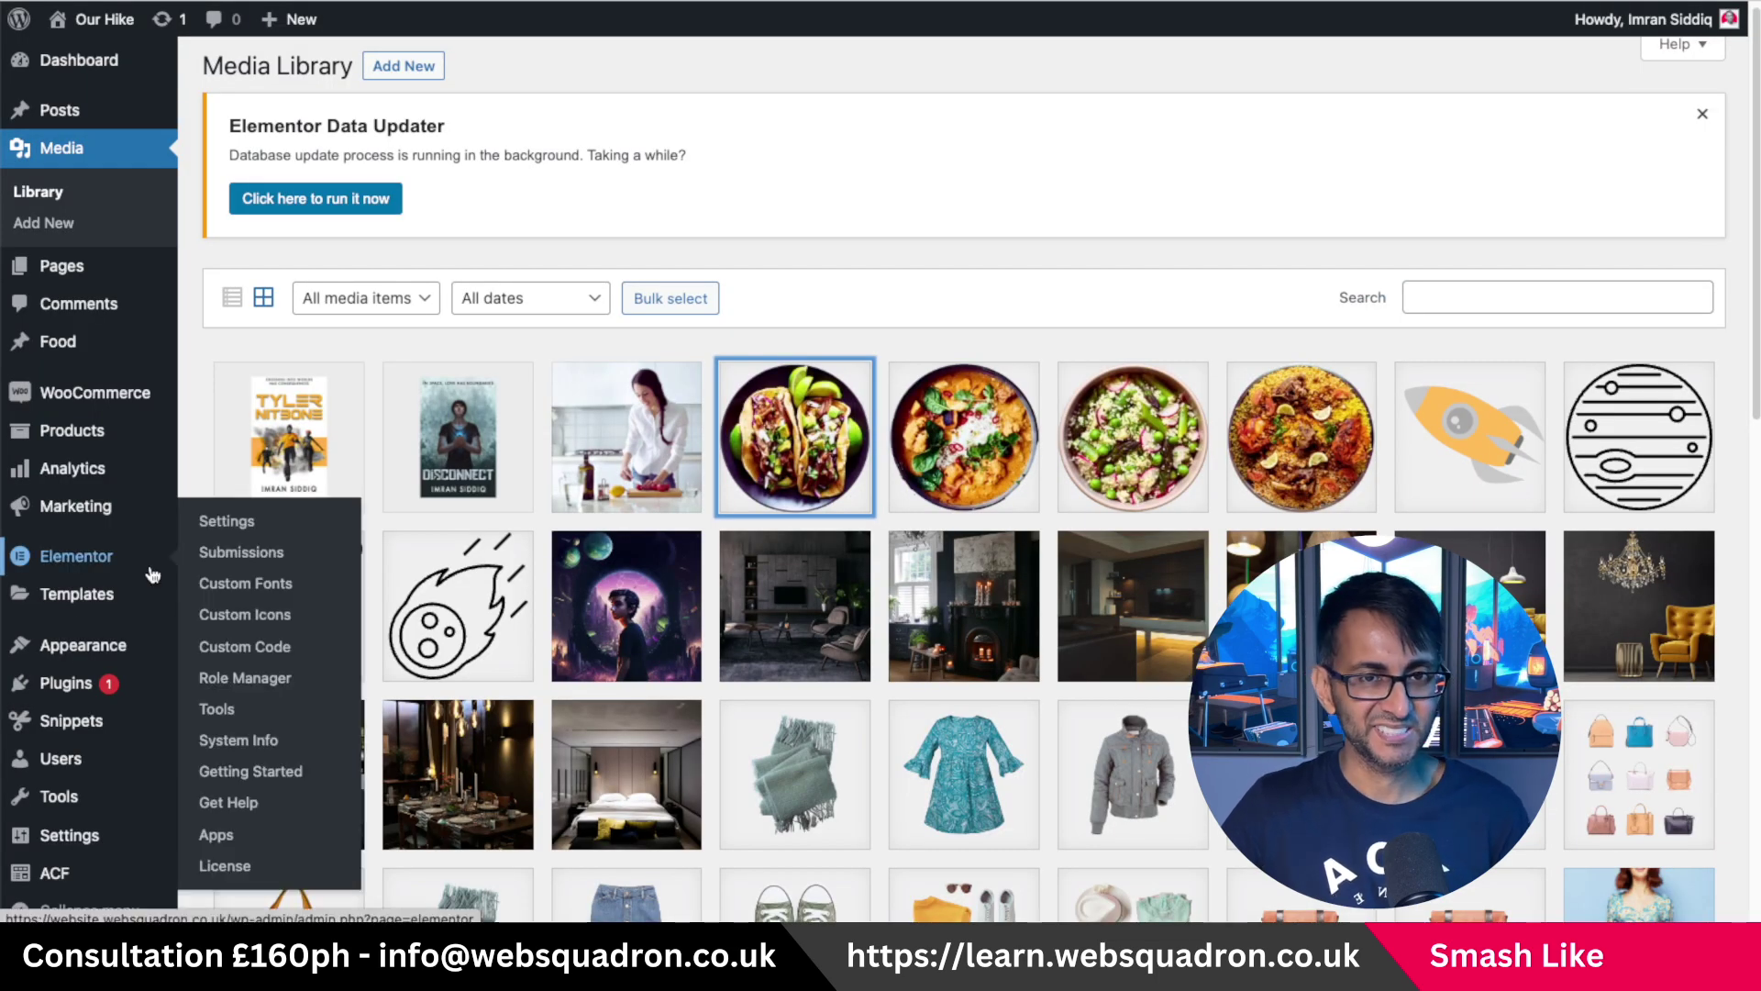
click(657, 258)
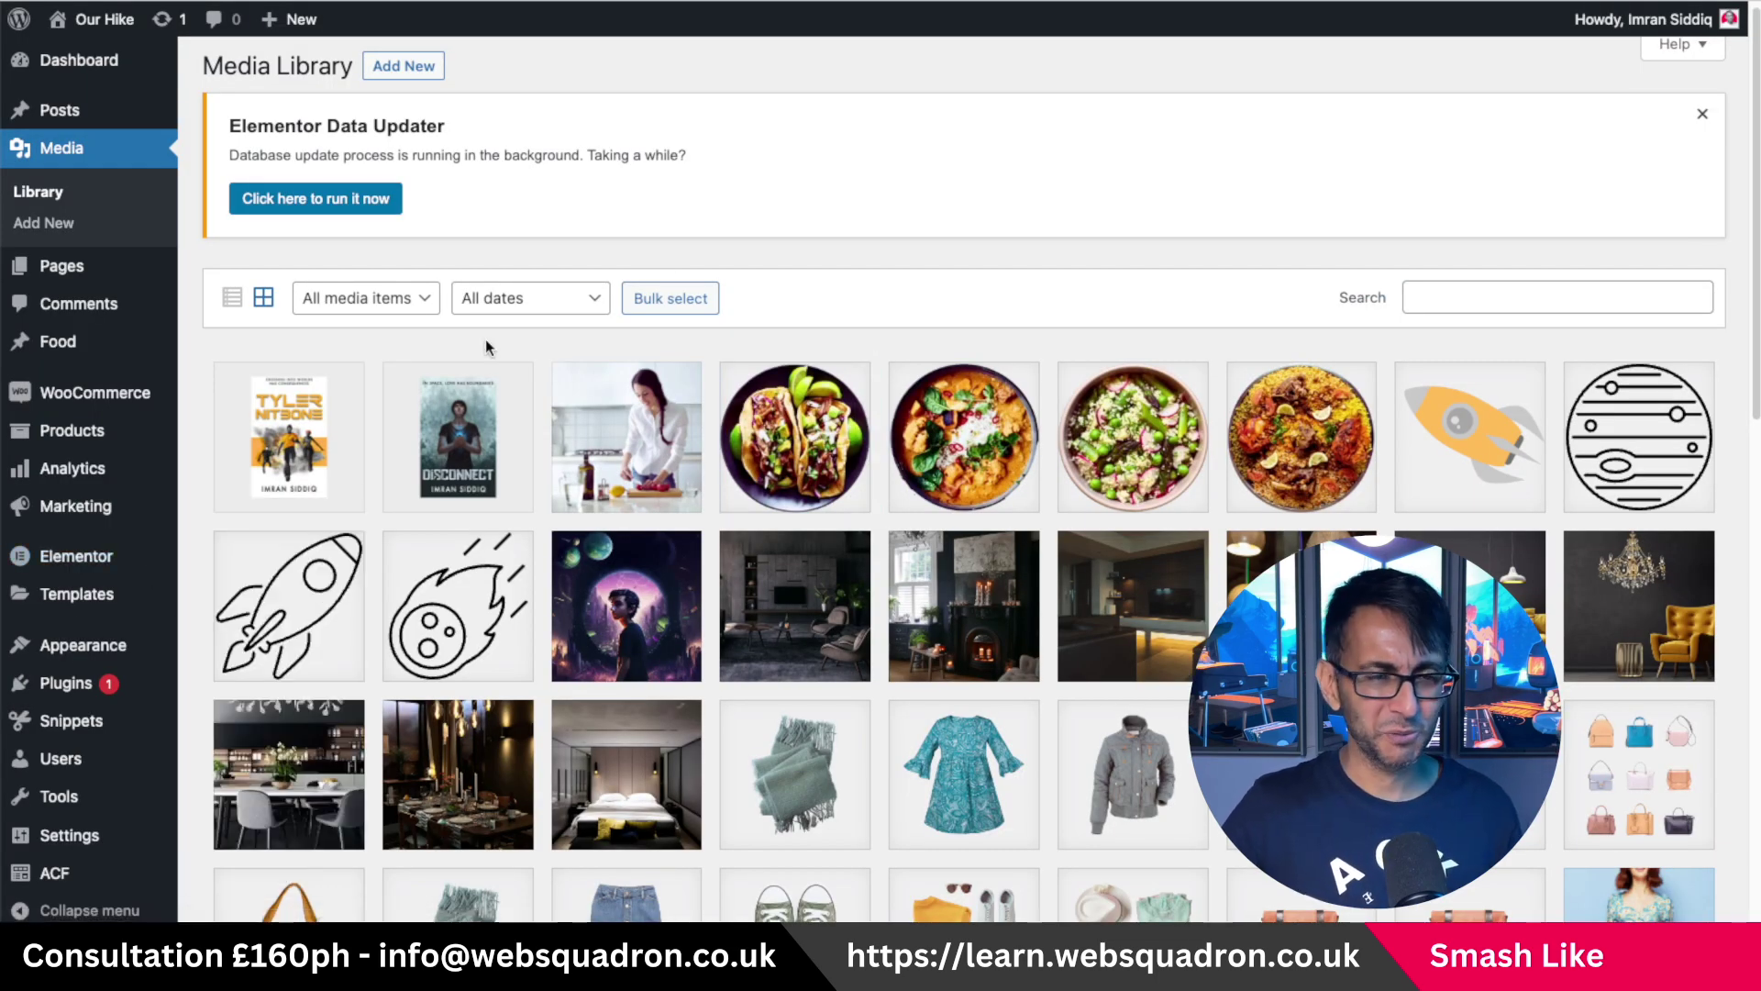
scroll(92, 725, down, 1)
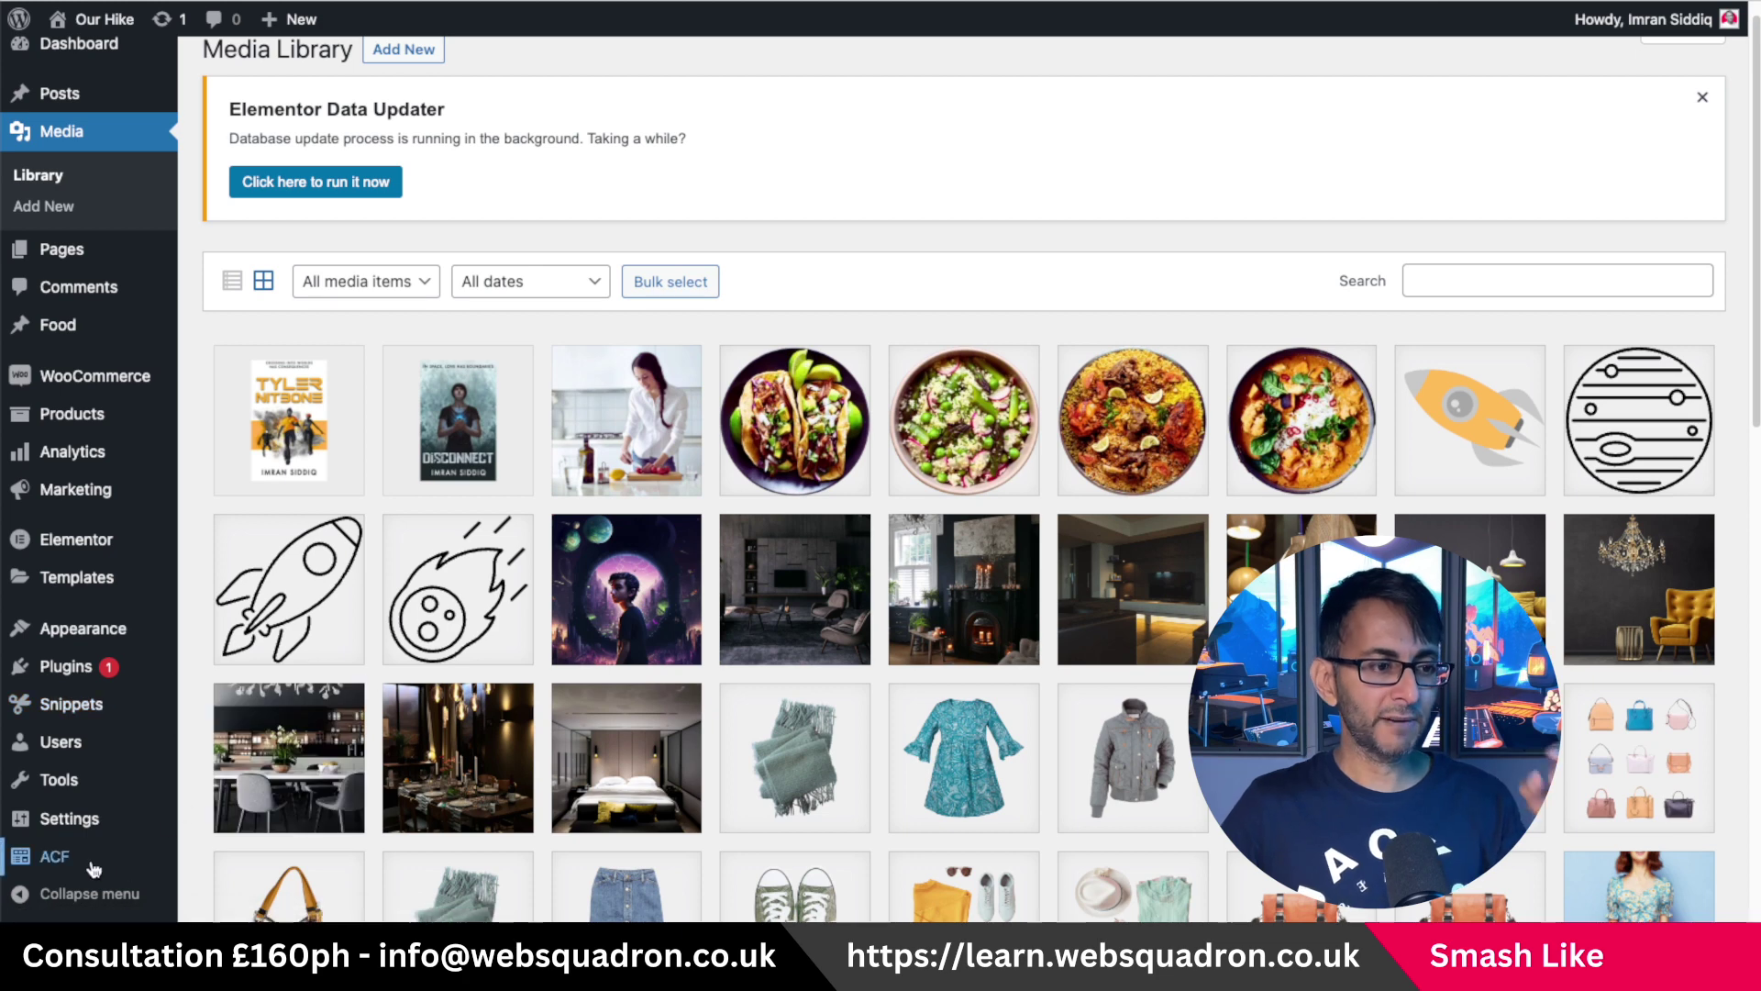
mouse_move(94, 870)
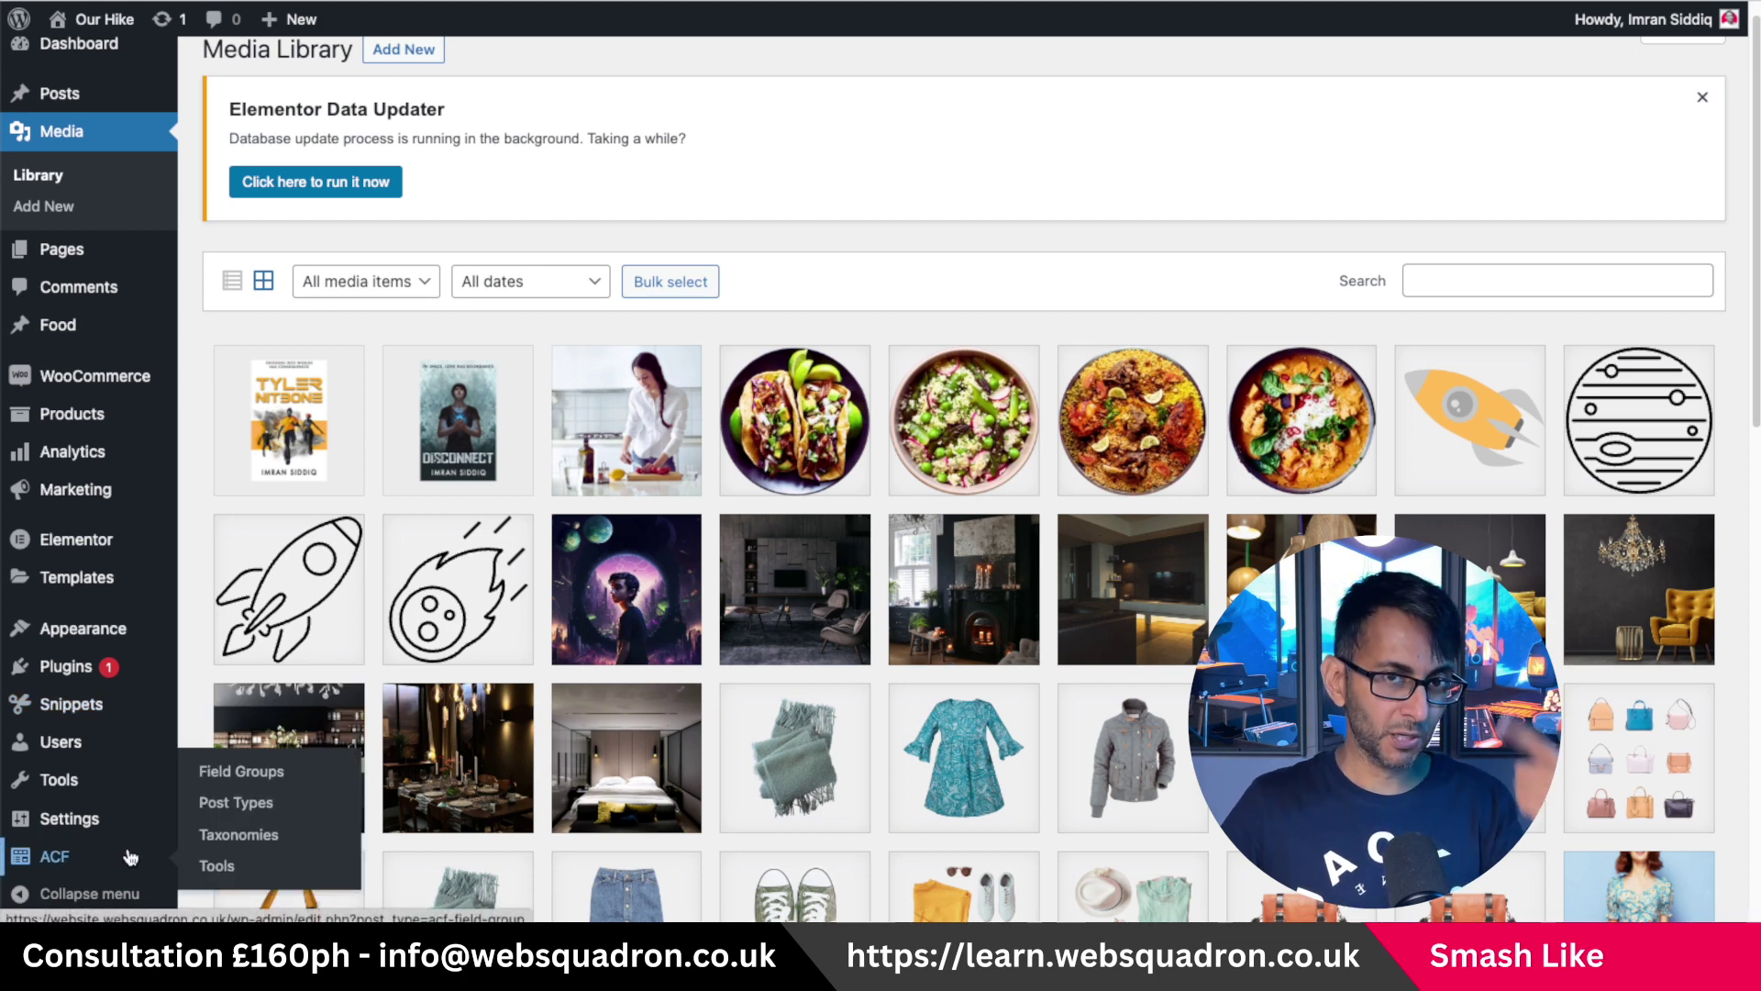
Create a new field group named 'Food Items', then bring up link options for adding a Food post.
click(255, 770)
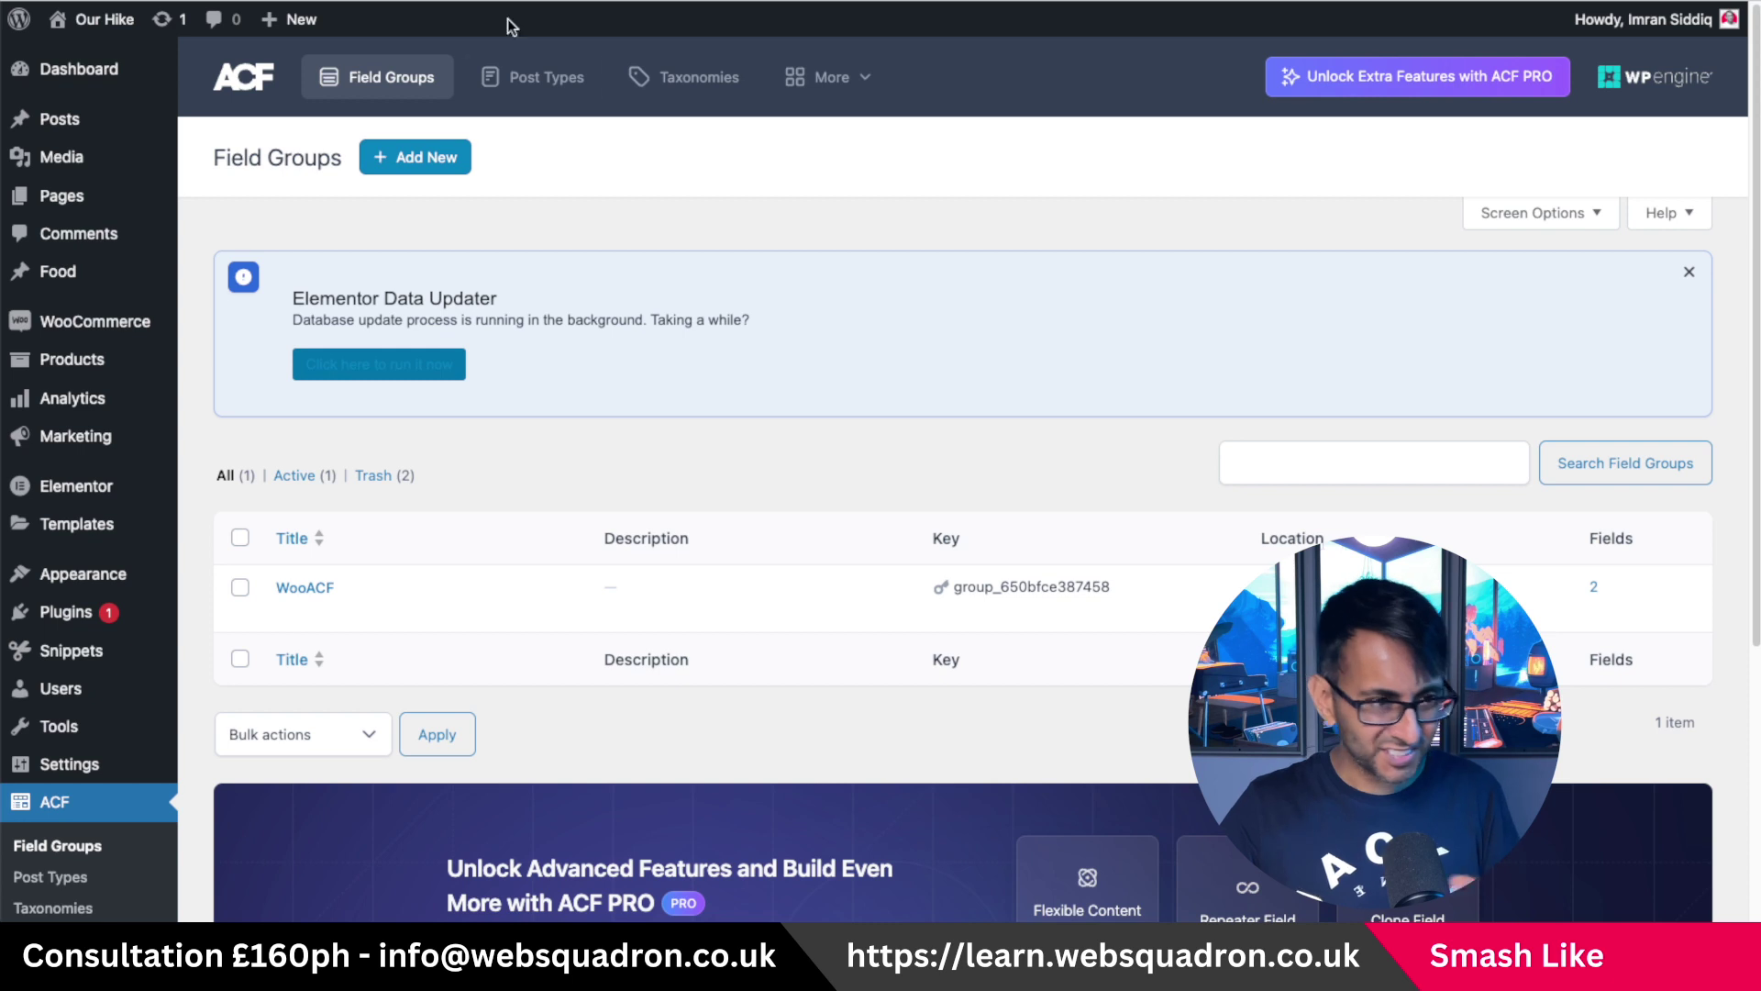
click(440, 152)
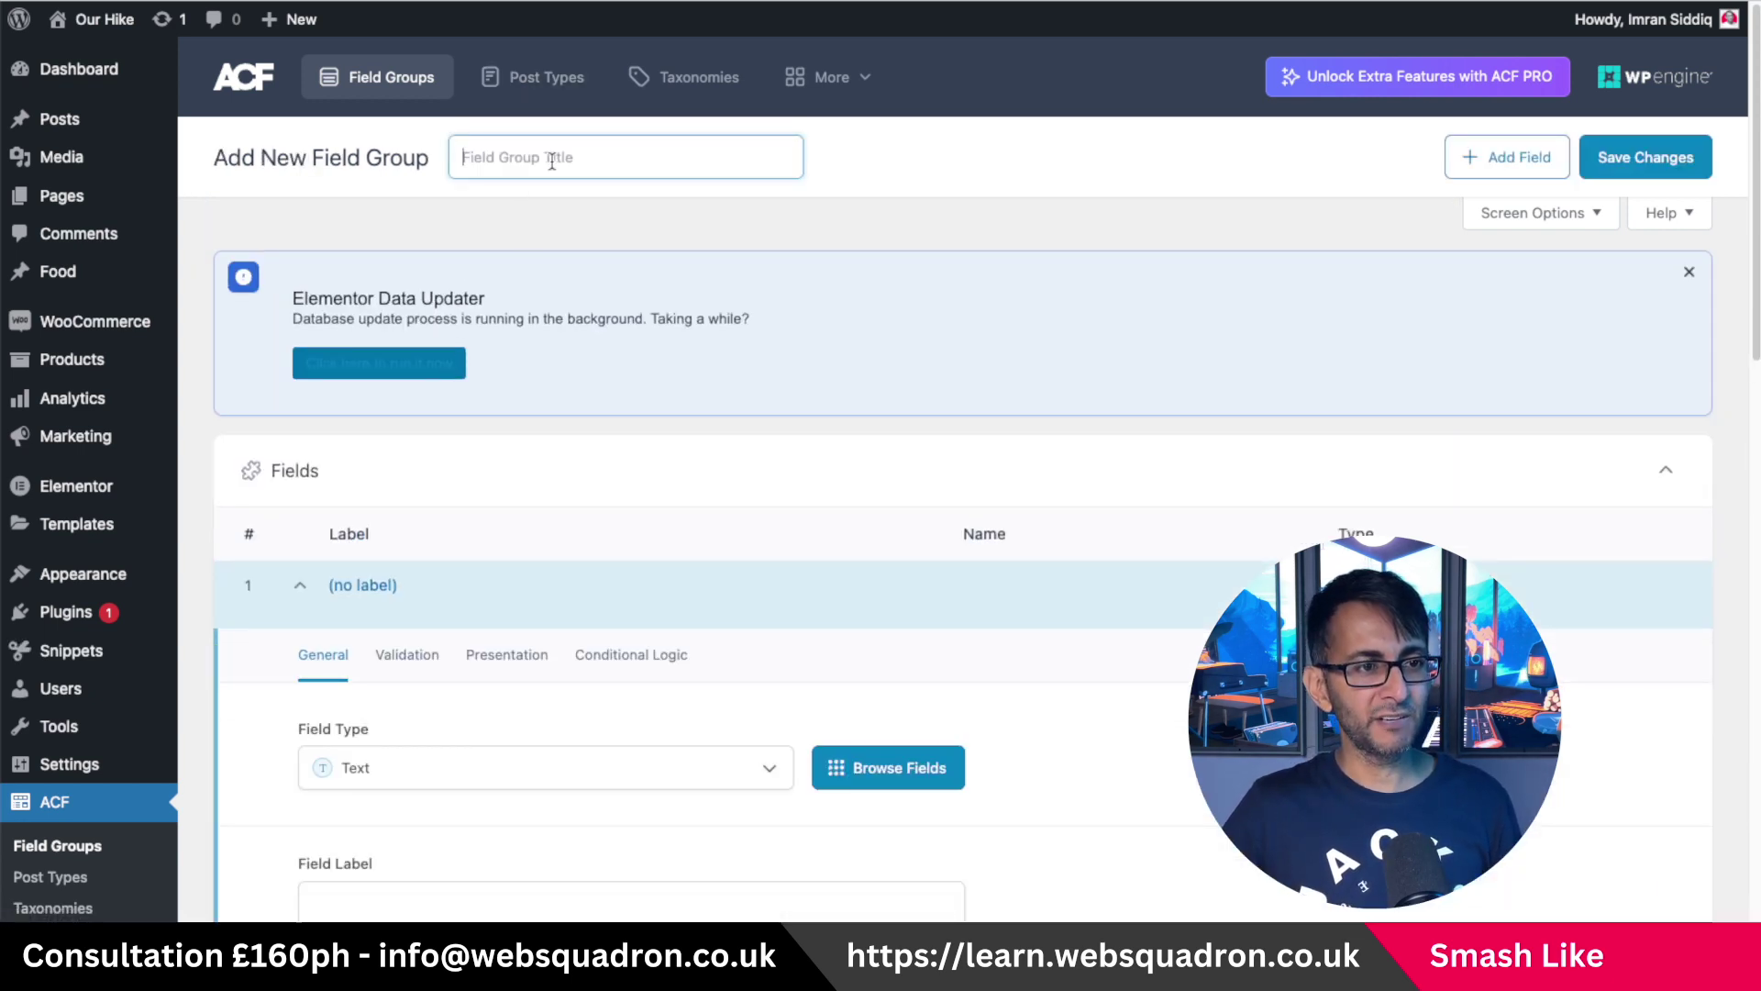
text(Food Items)
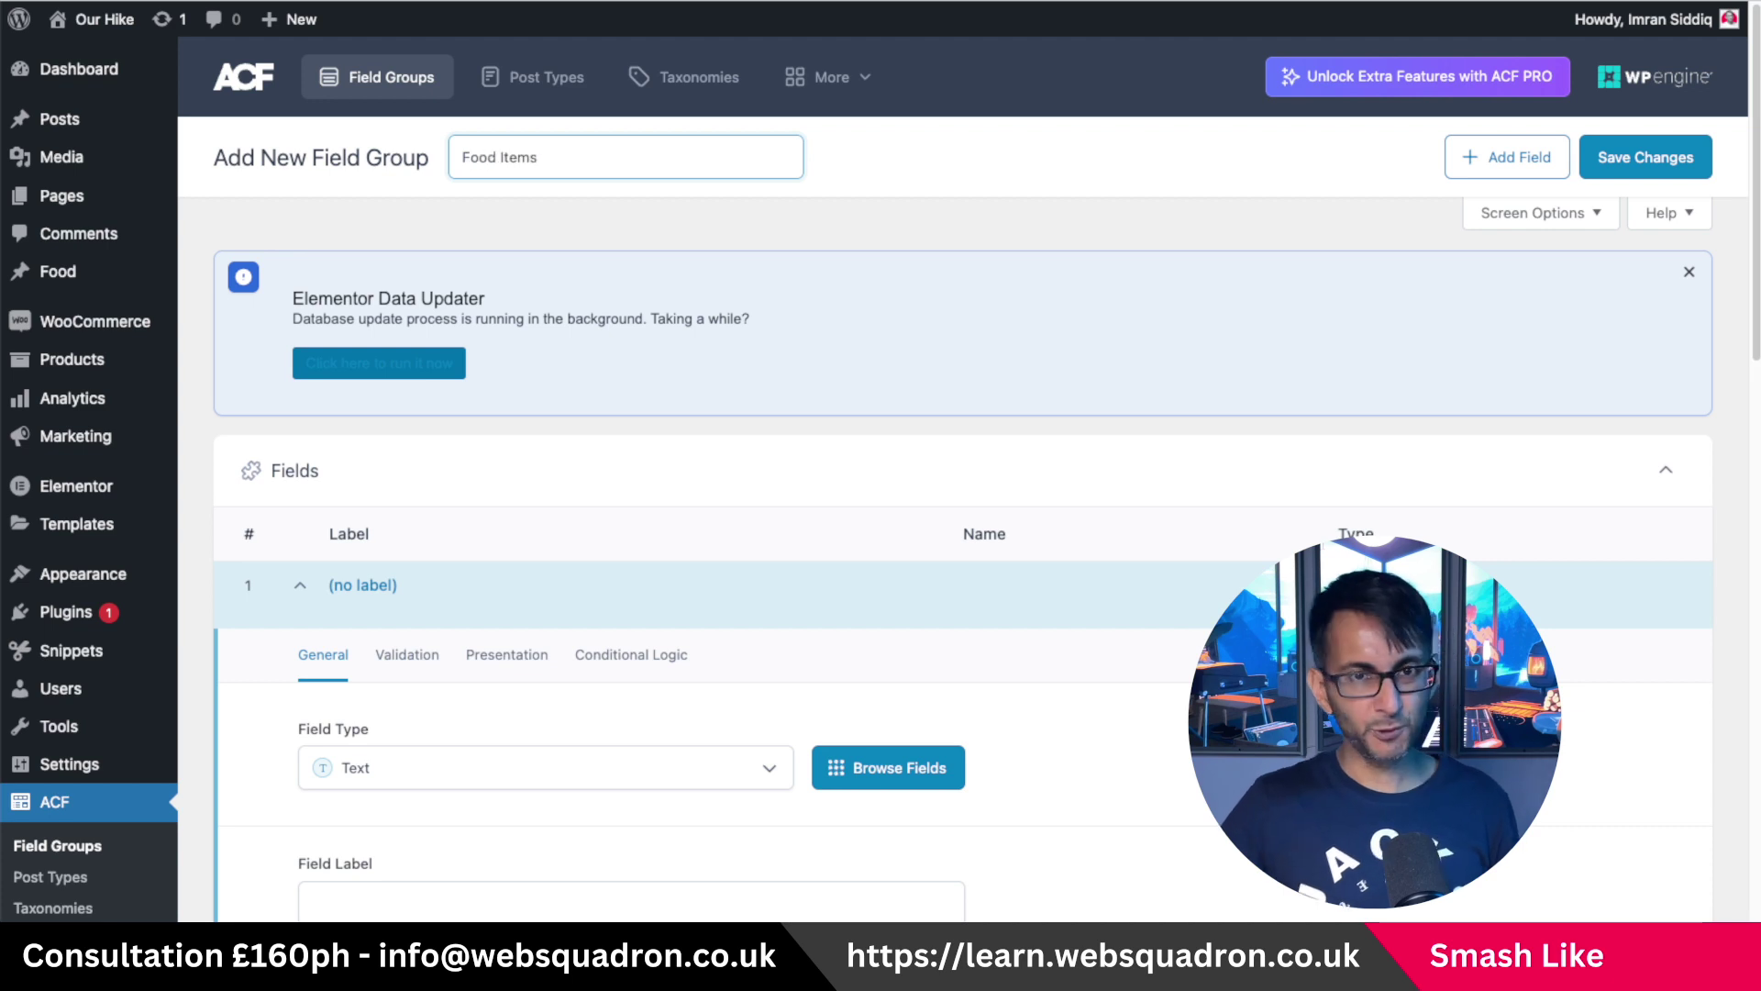
scroll(564, 769, down, 1)
scroll(564, 768, down, 3)
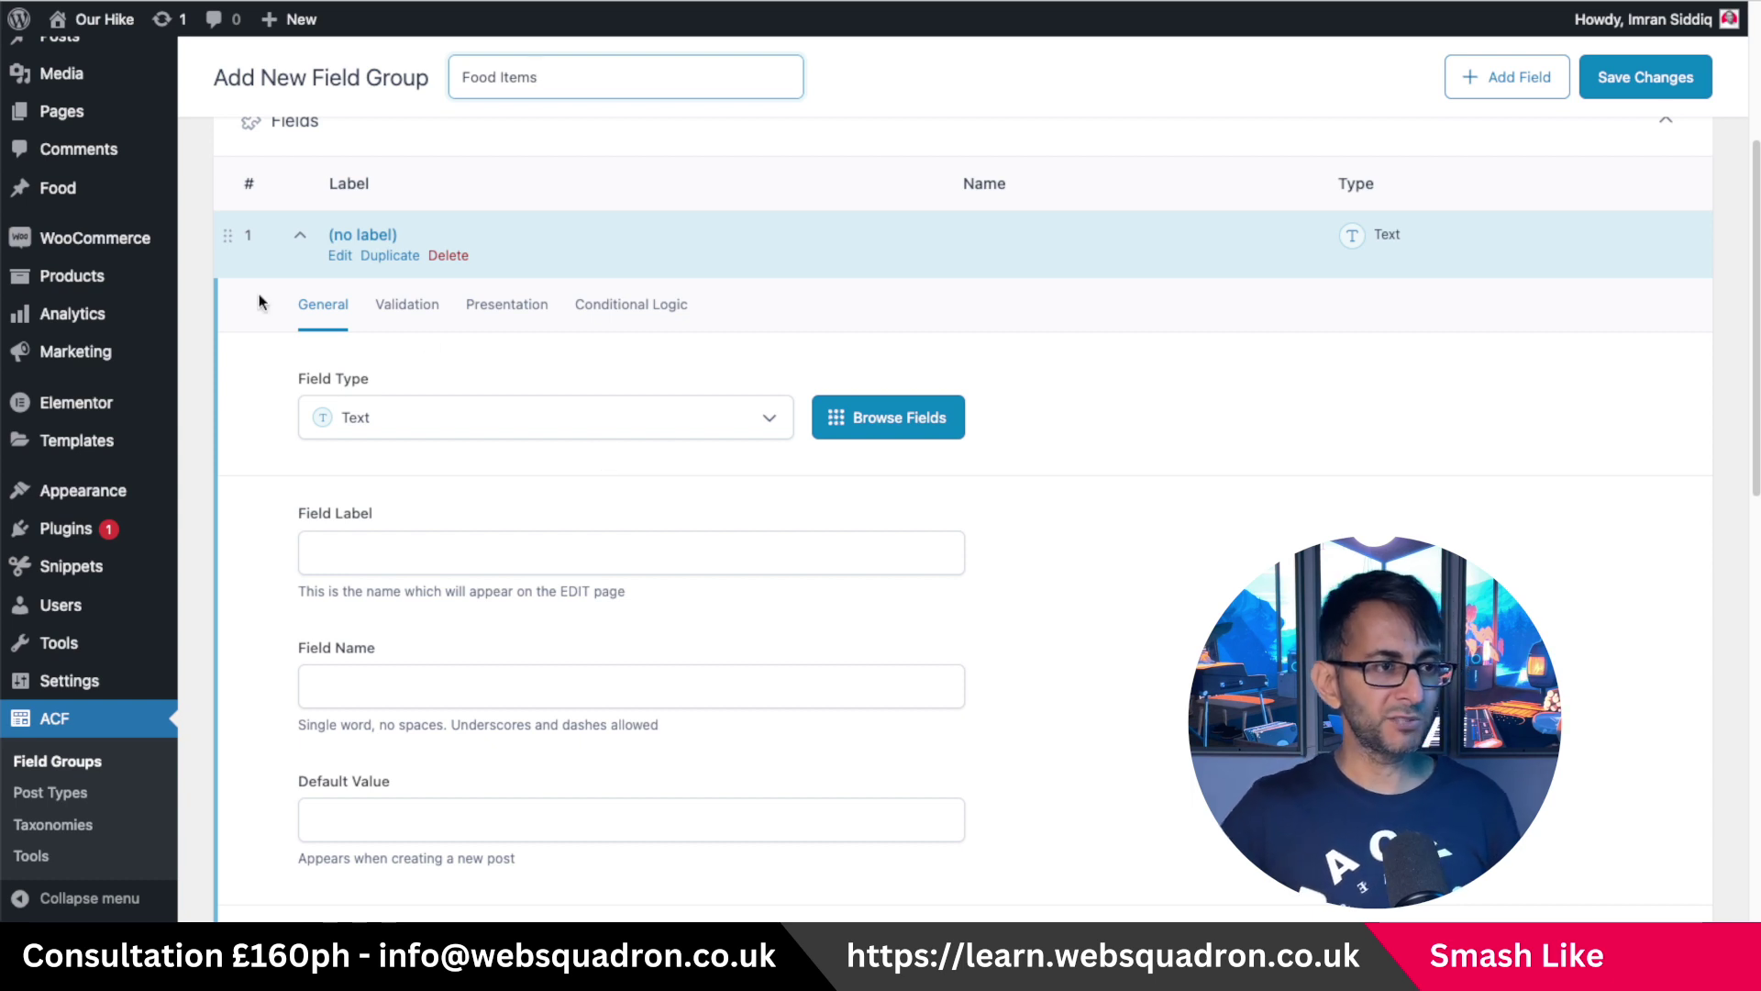
mouse_move(57, 187)
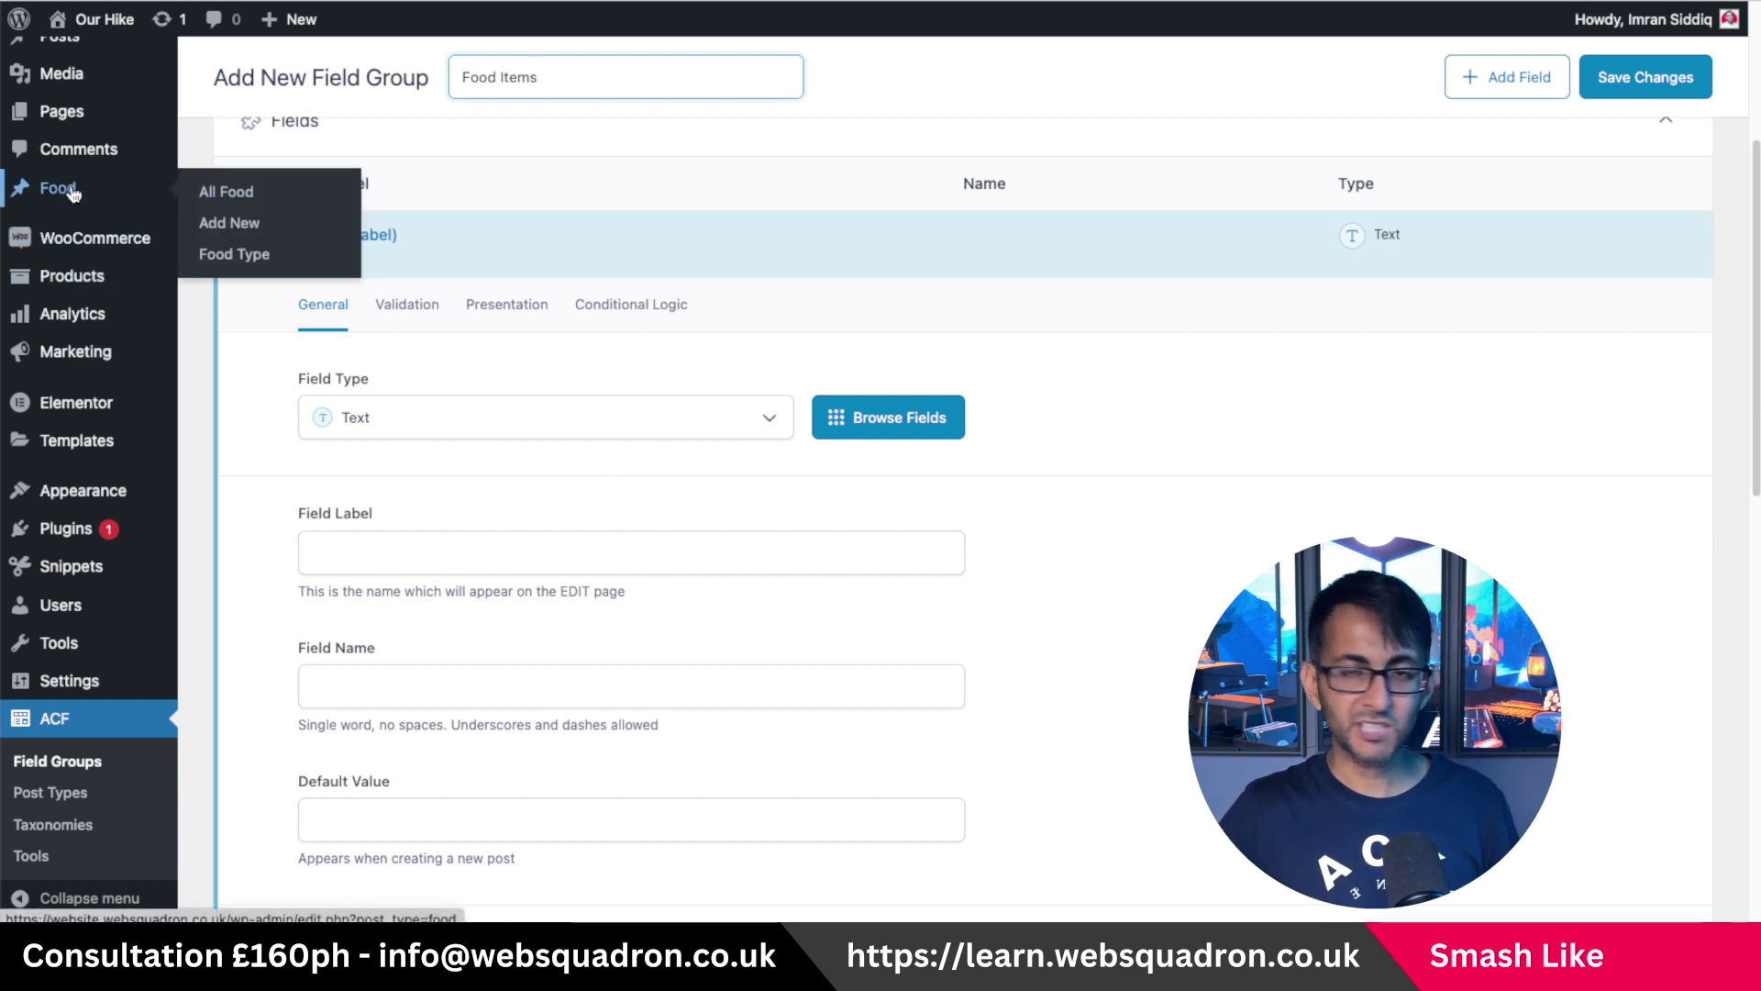
right_click(244, 225)
click(431, 245)
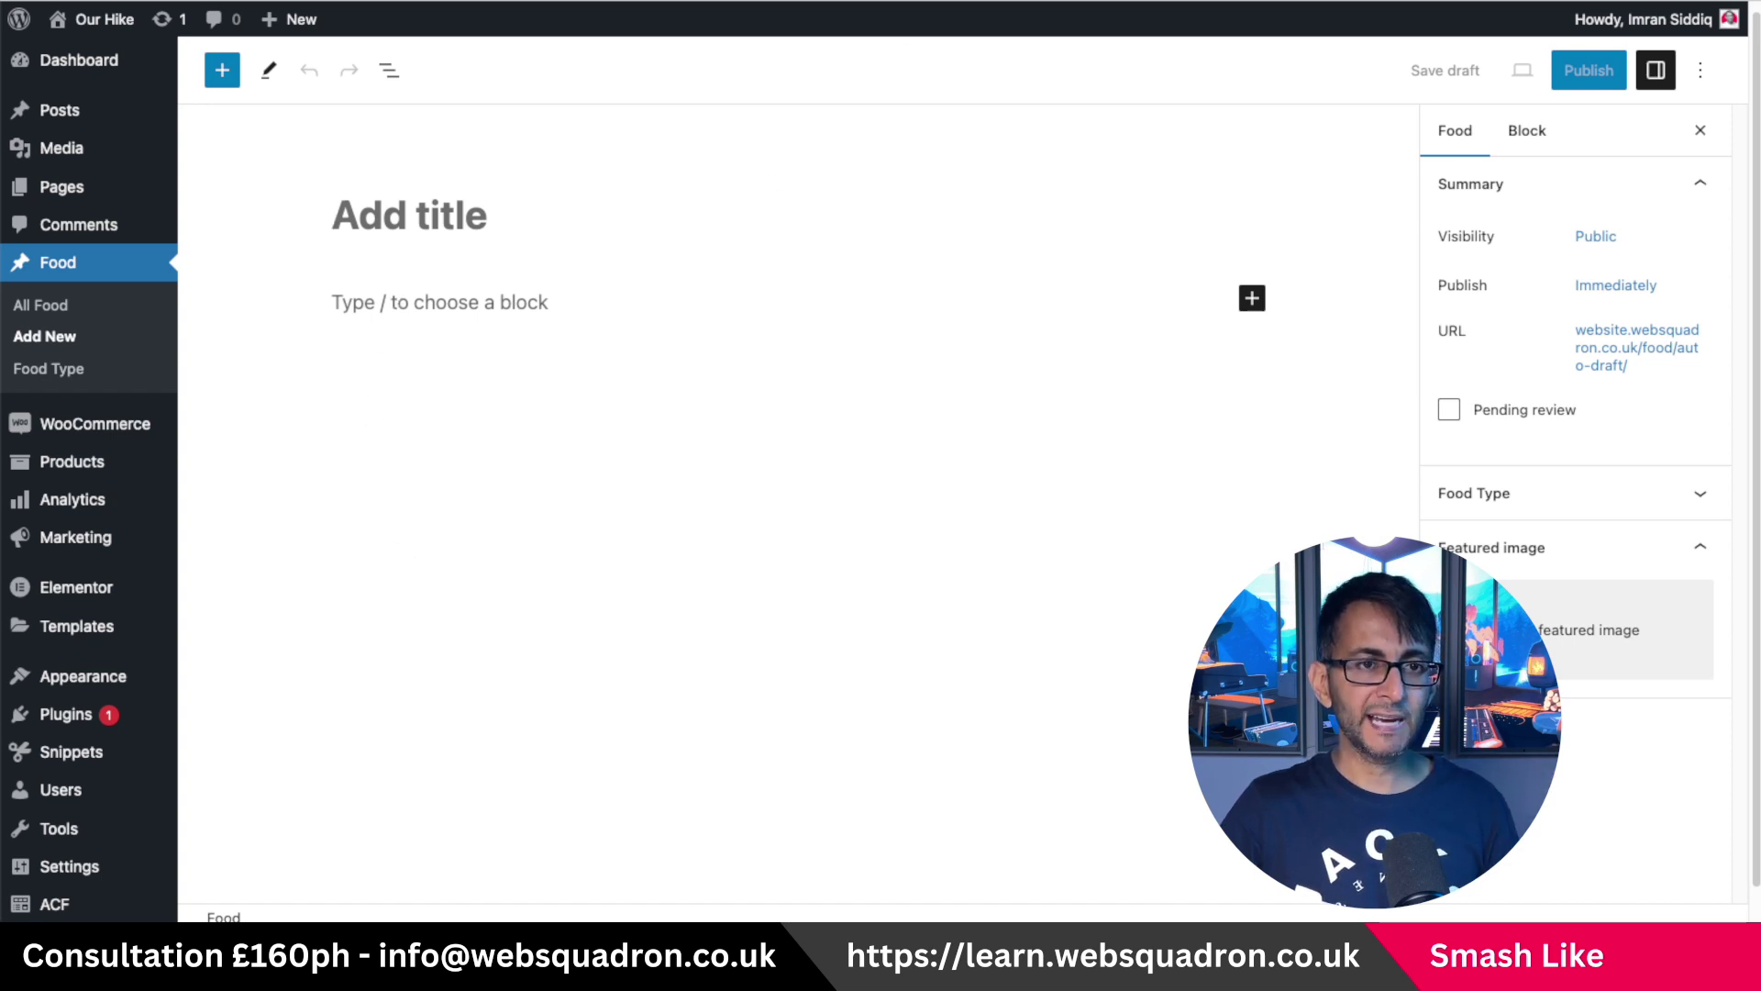
mouse_move(791, 2)
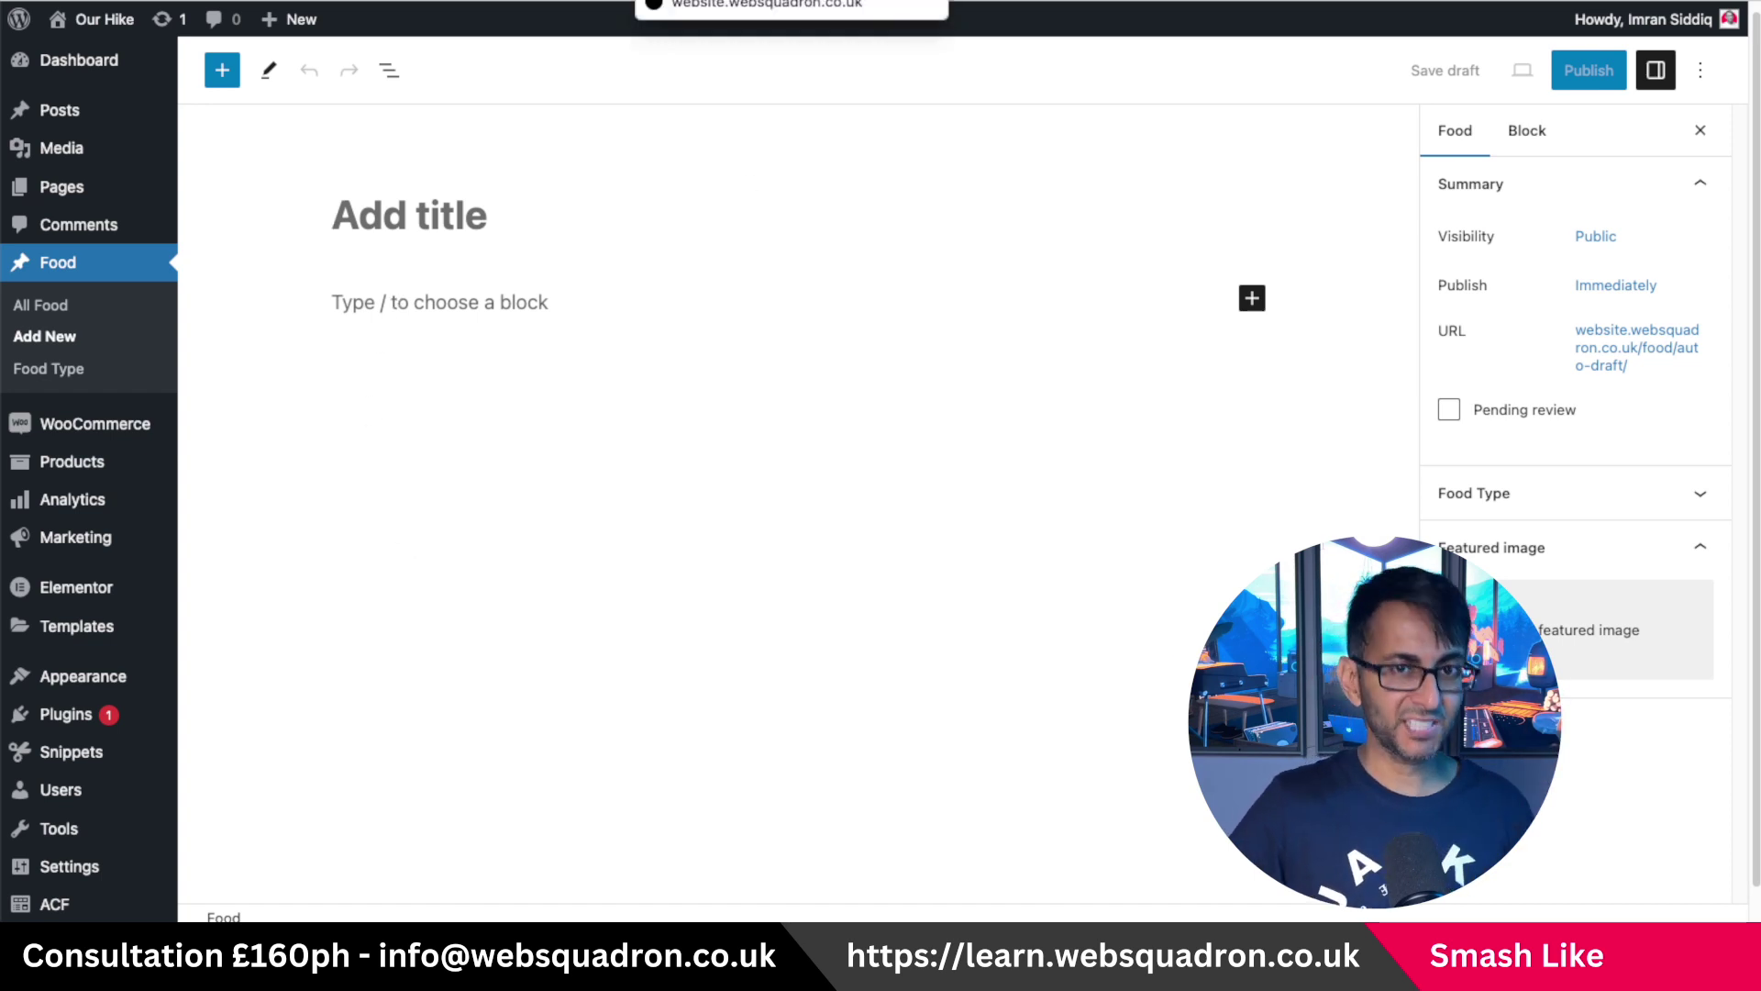
click(505, 11)
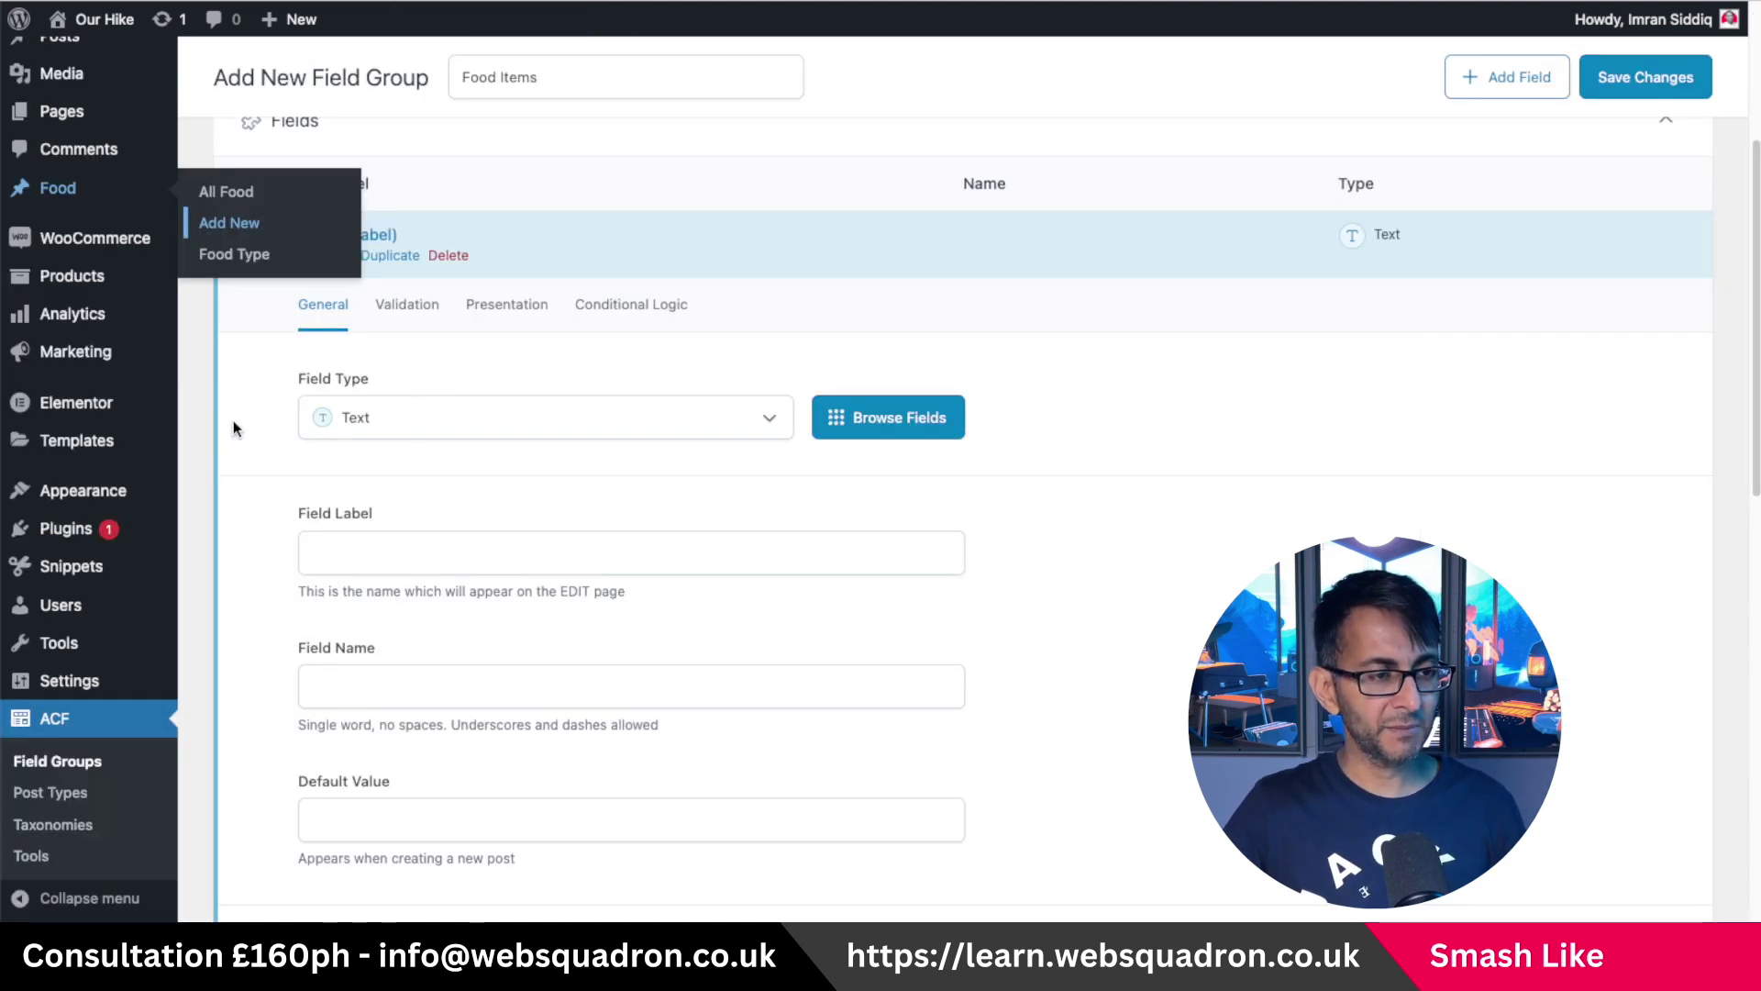
Make the first field a Text field labelled Meal Type (name meal_type).
click(453, 427)
drag(782, 571, 873, 576)
scroll(590, 569, up, 2)
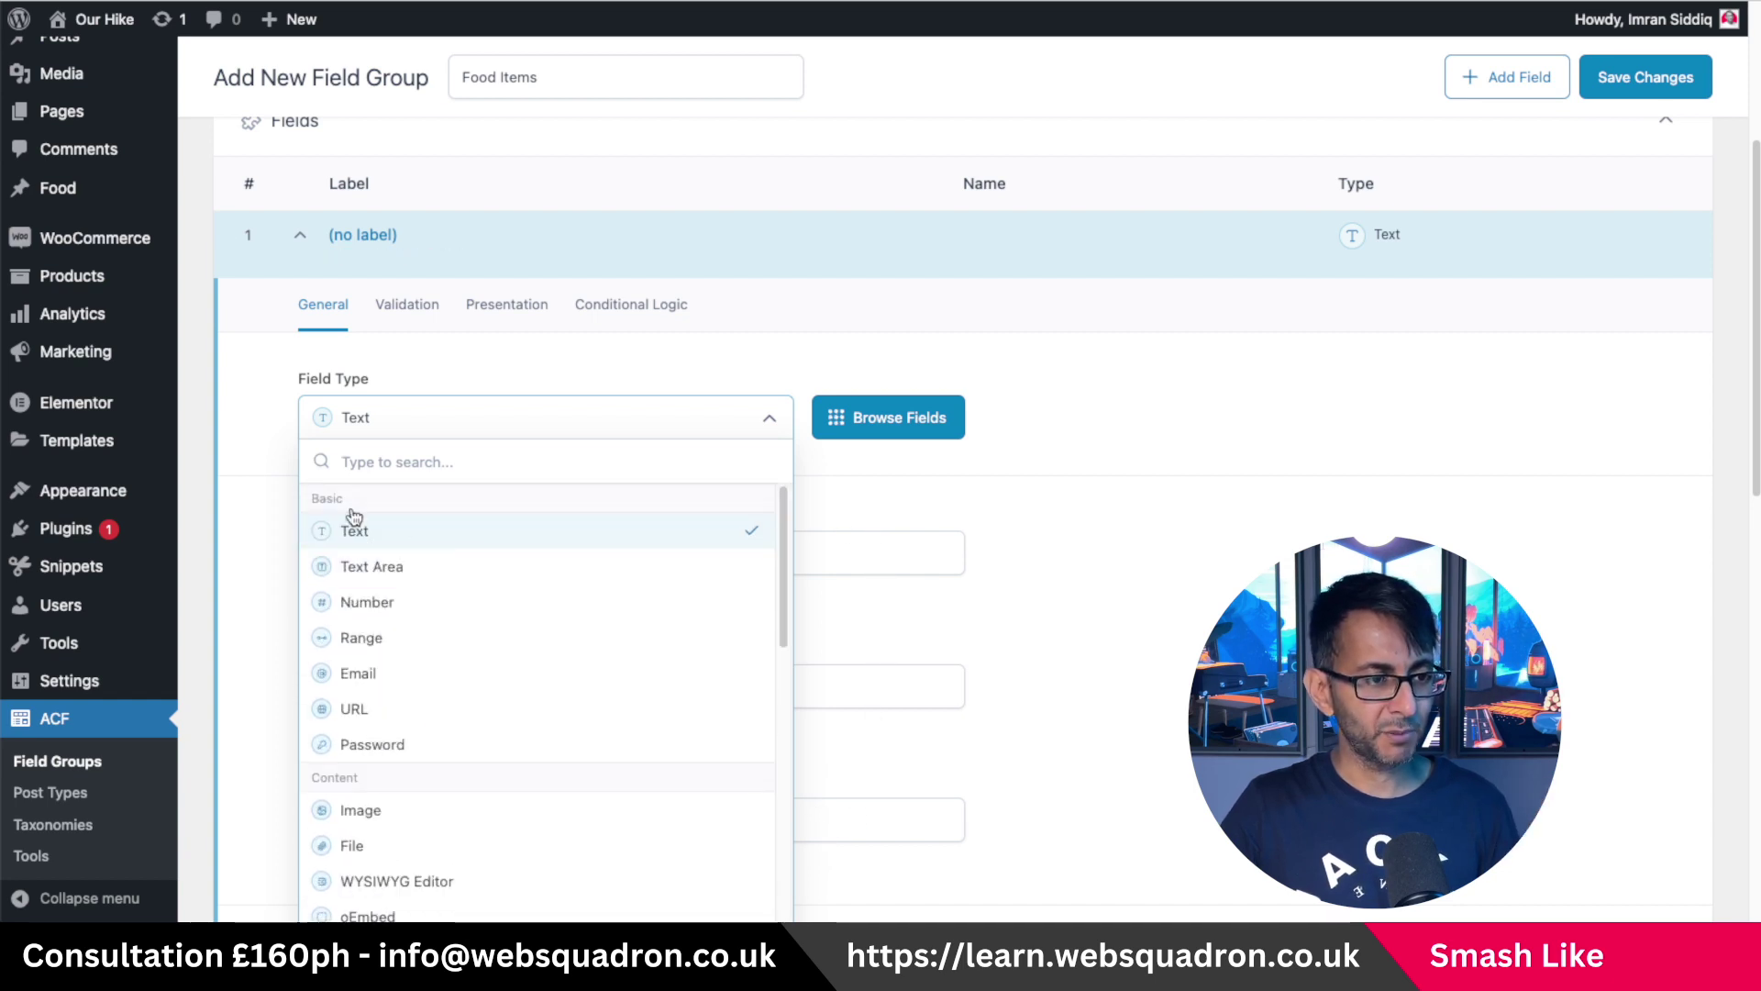
click(224, 488)
click(391, 562)
text(Mealtype)
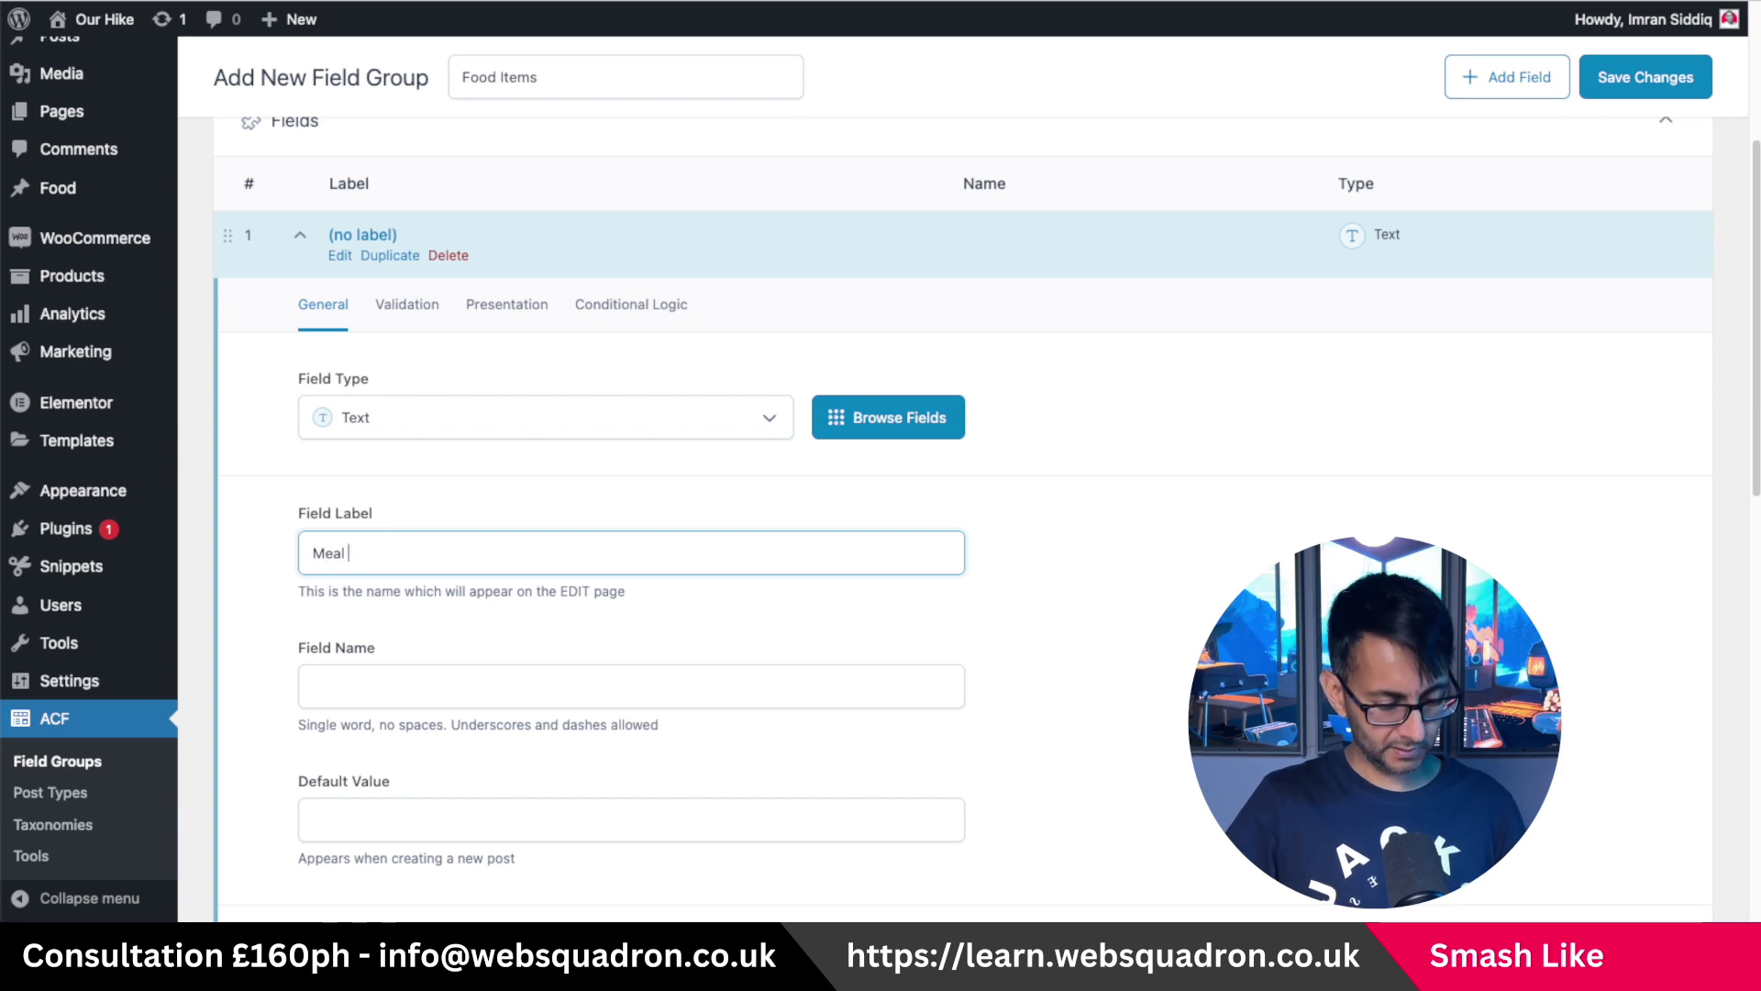
click(439, 687)
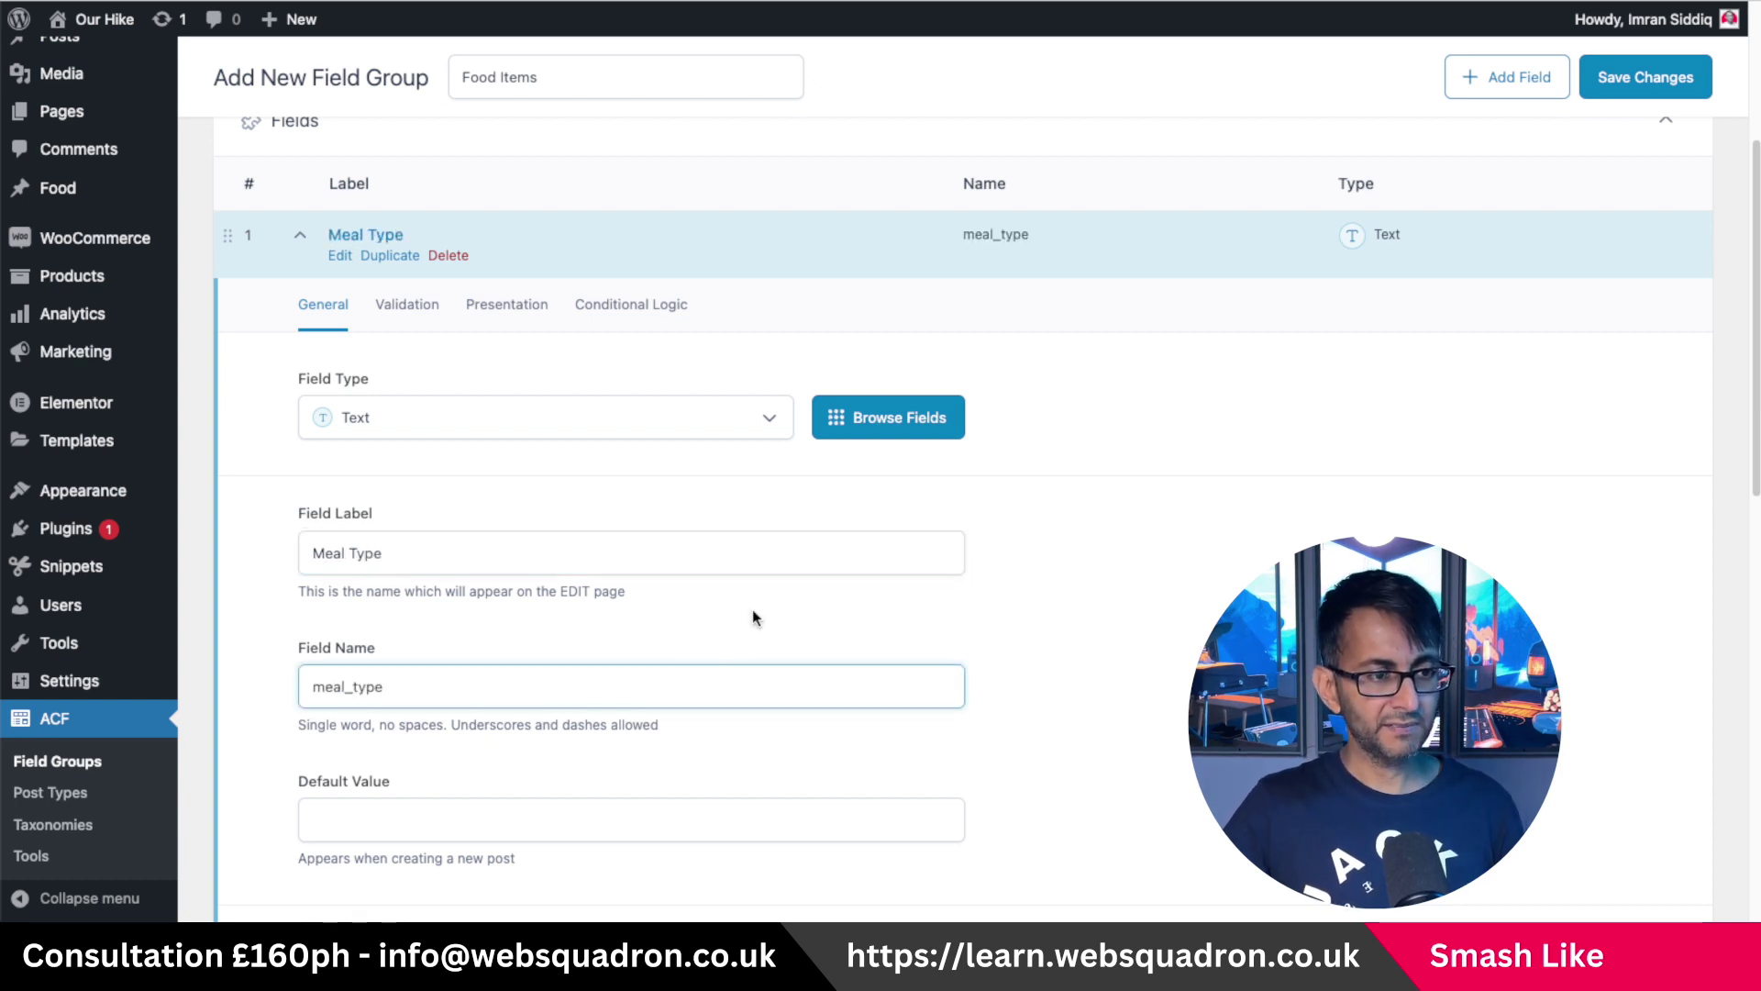
click(300, 240)
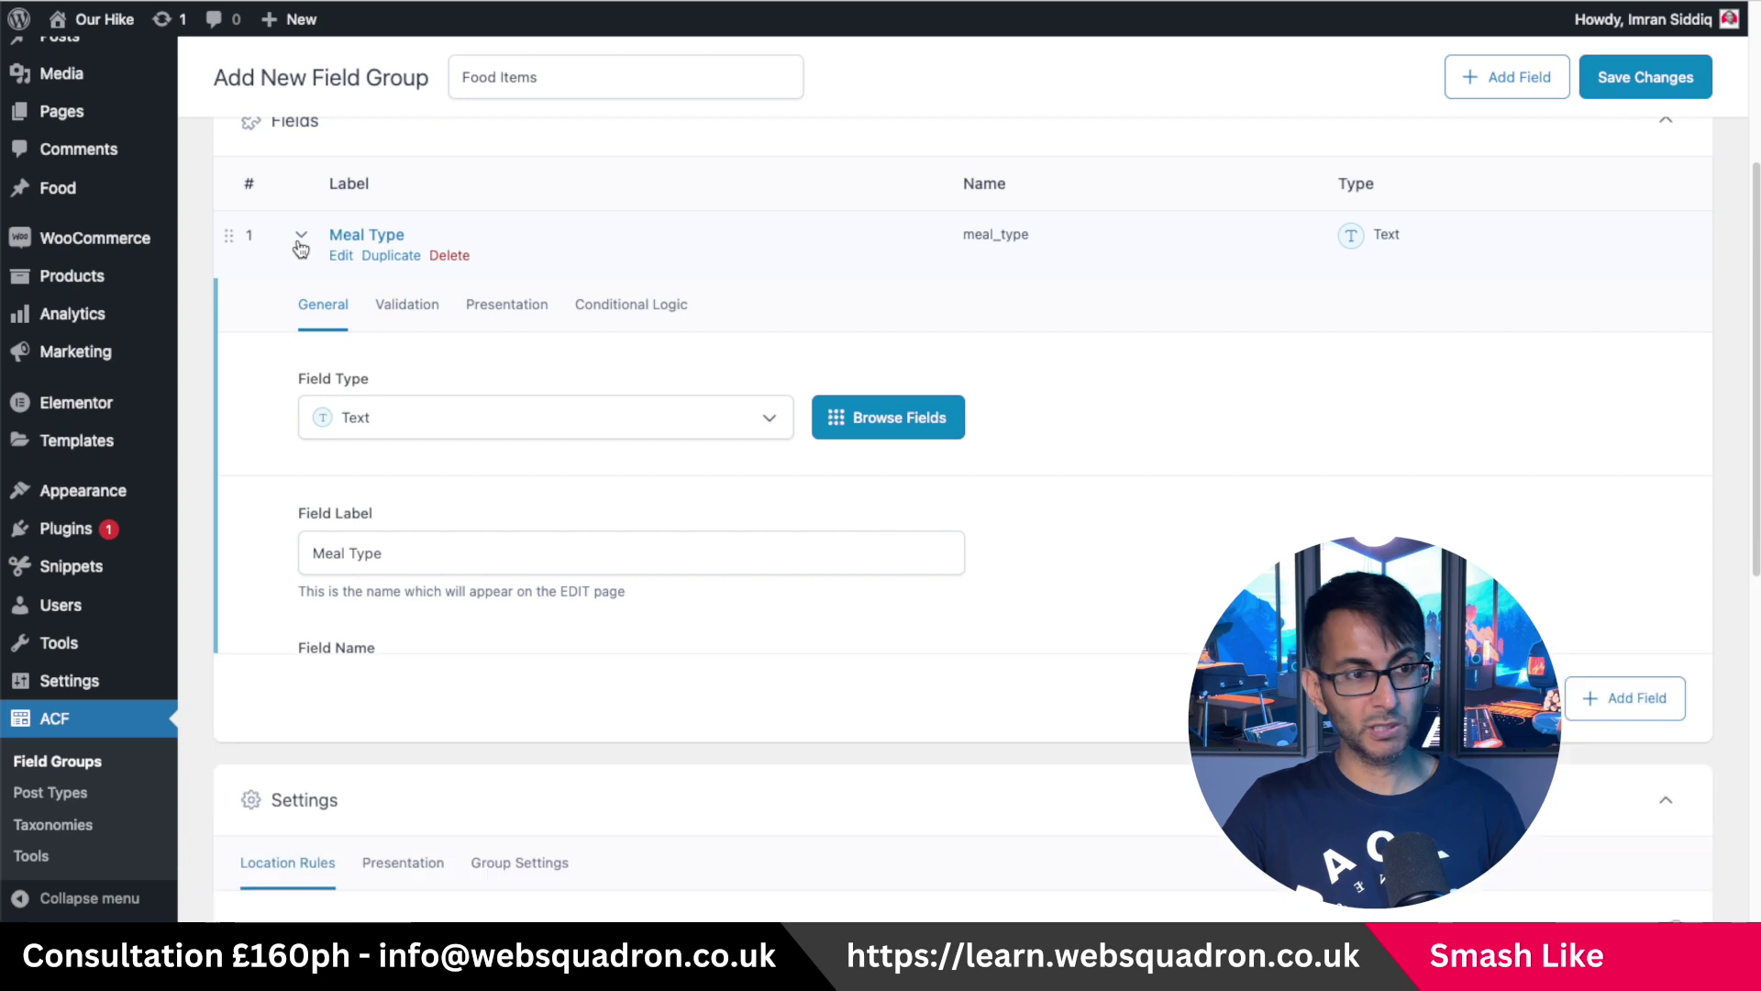
Add a Number field labelled Time to Cook that appends 'mins'.
click(1622, 327)
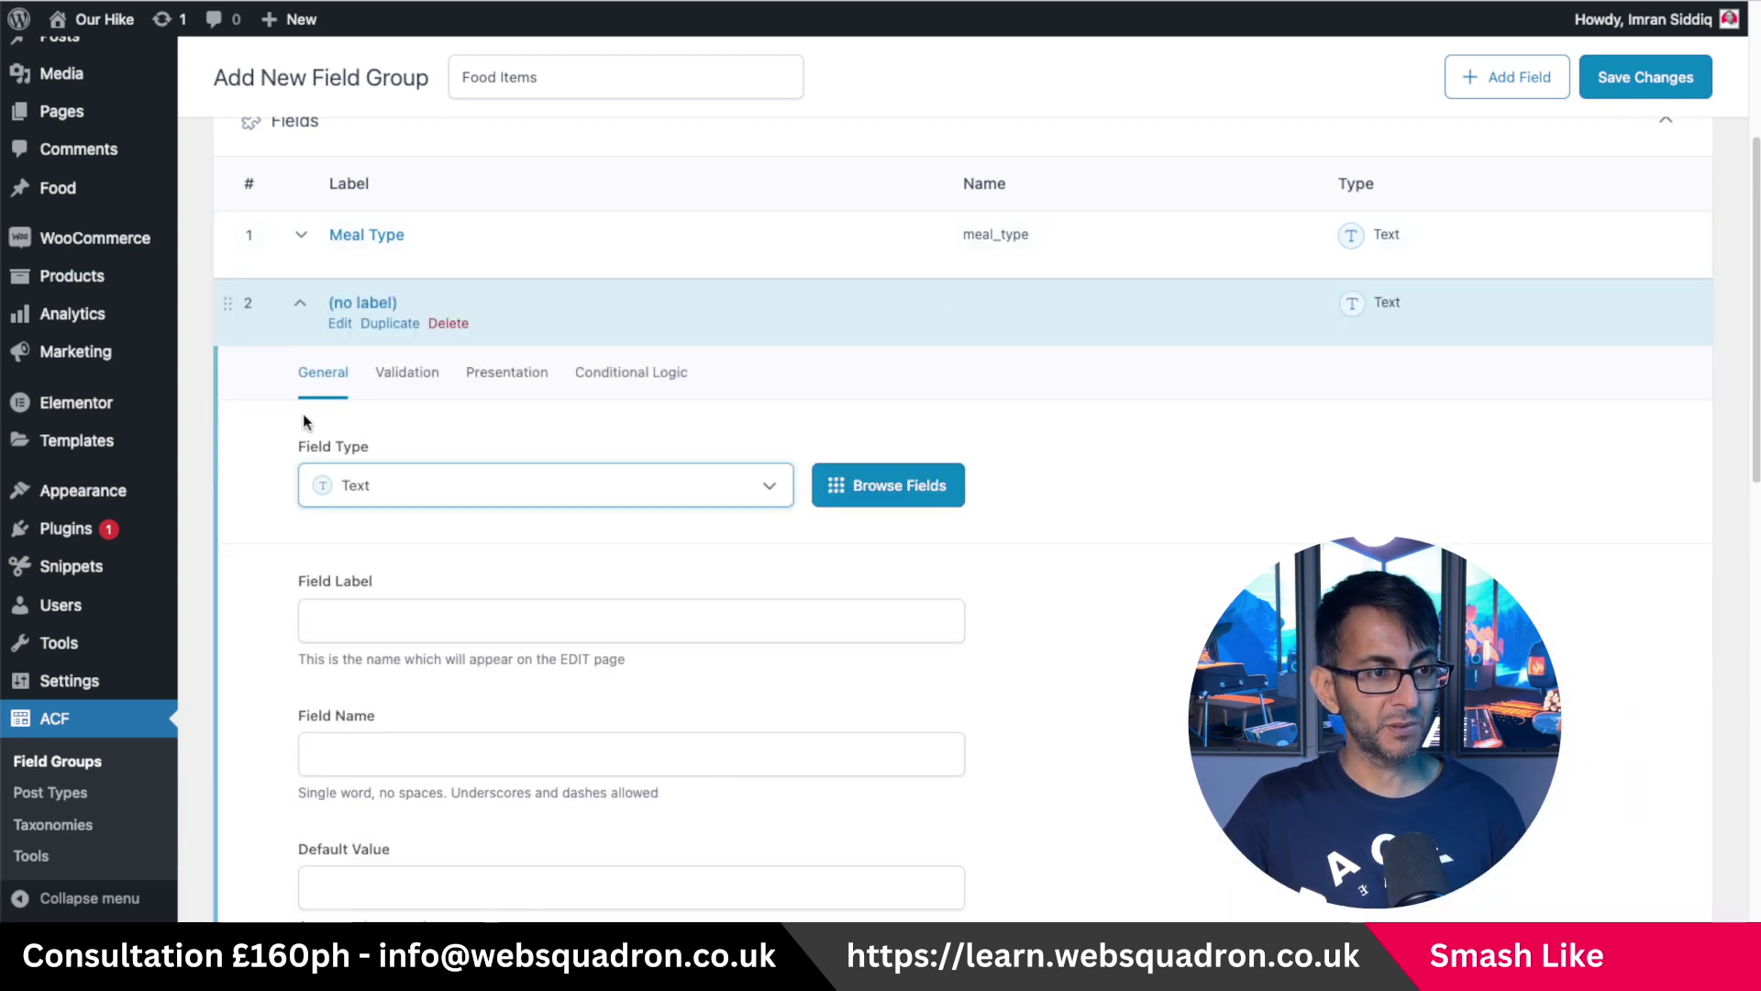
click(444, 493)
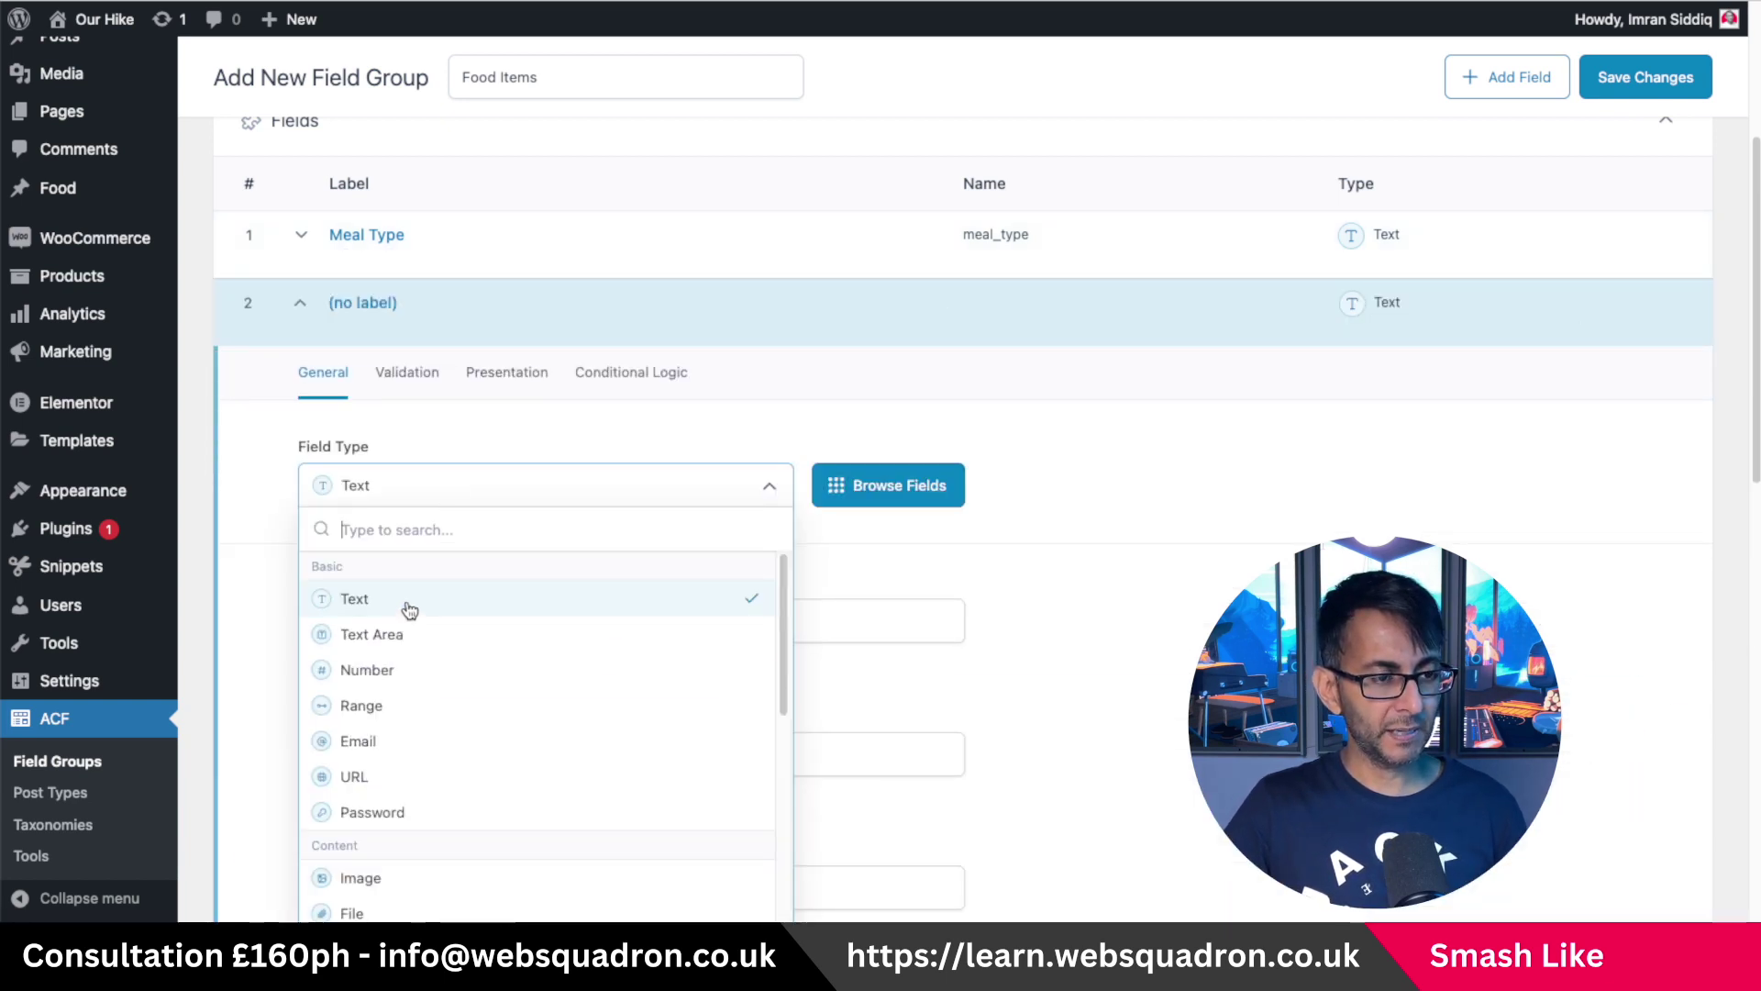
click(404, 669)
click(374, 621)
text(Time to )
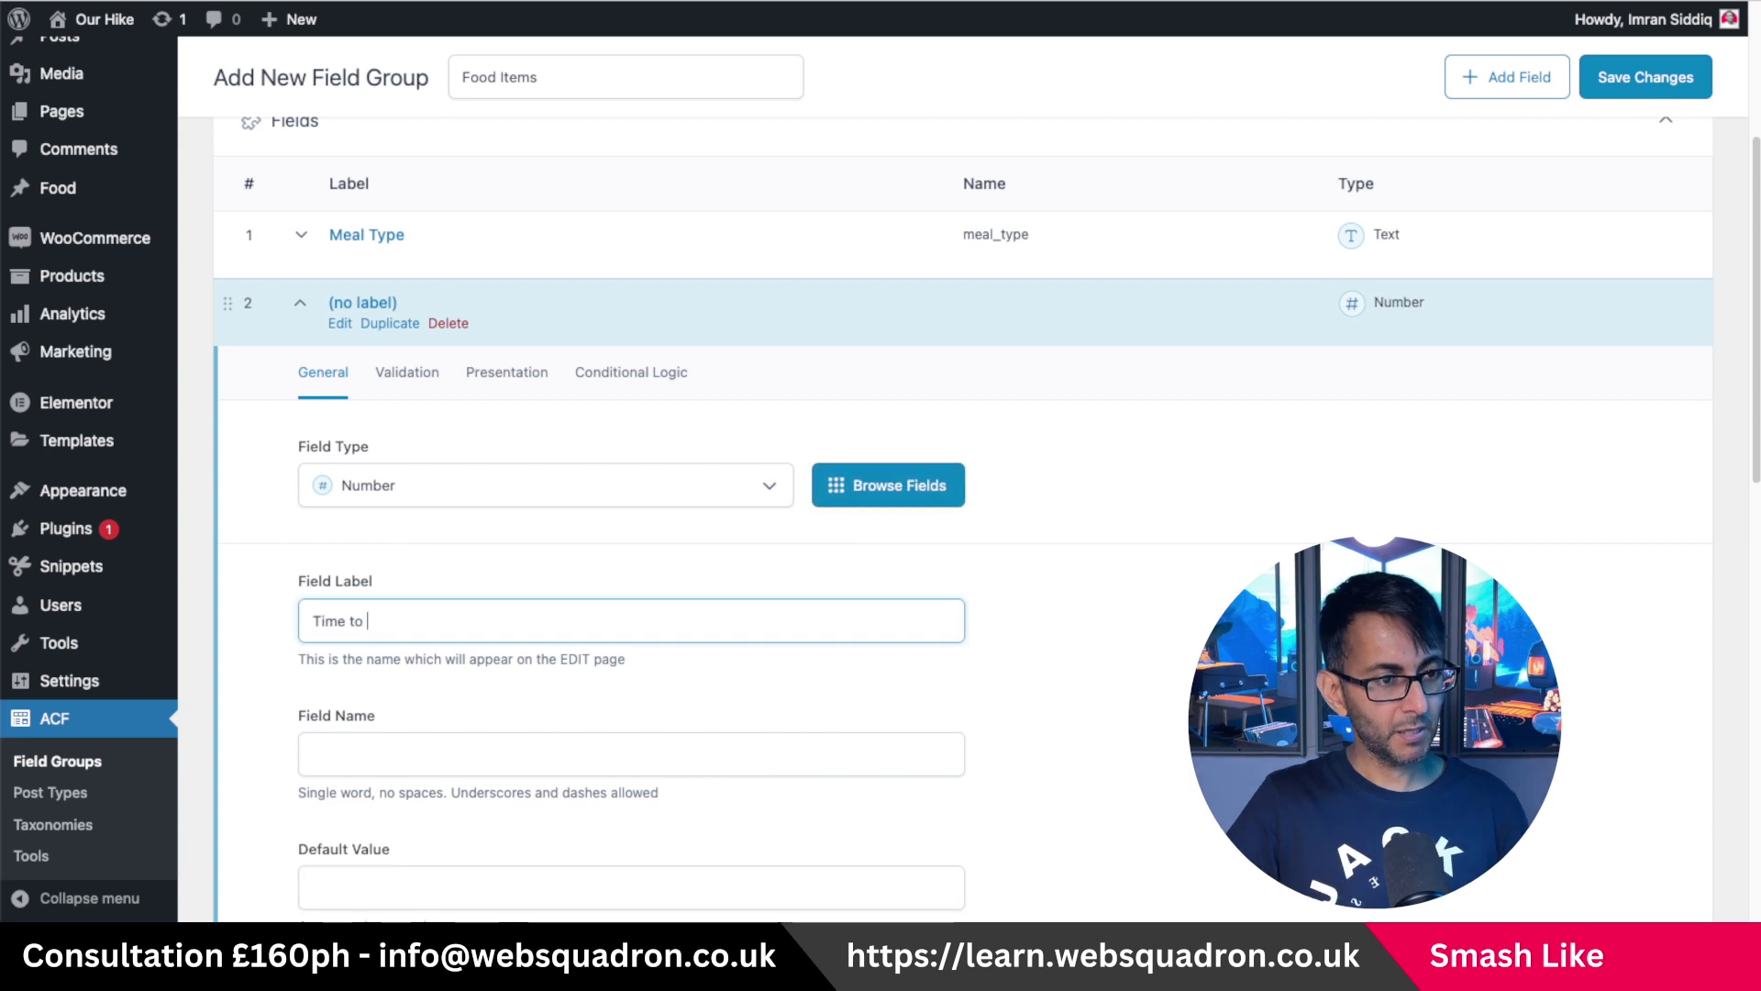
text(Cook)
click(380, 757)
scroll(504, 377, down, 1)
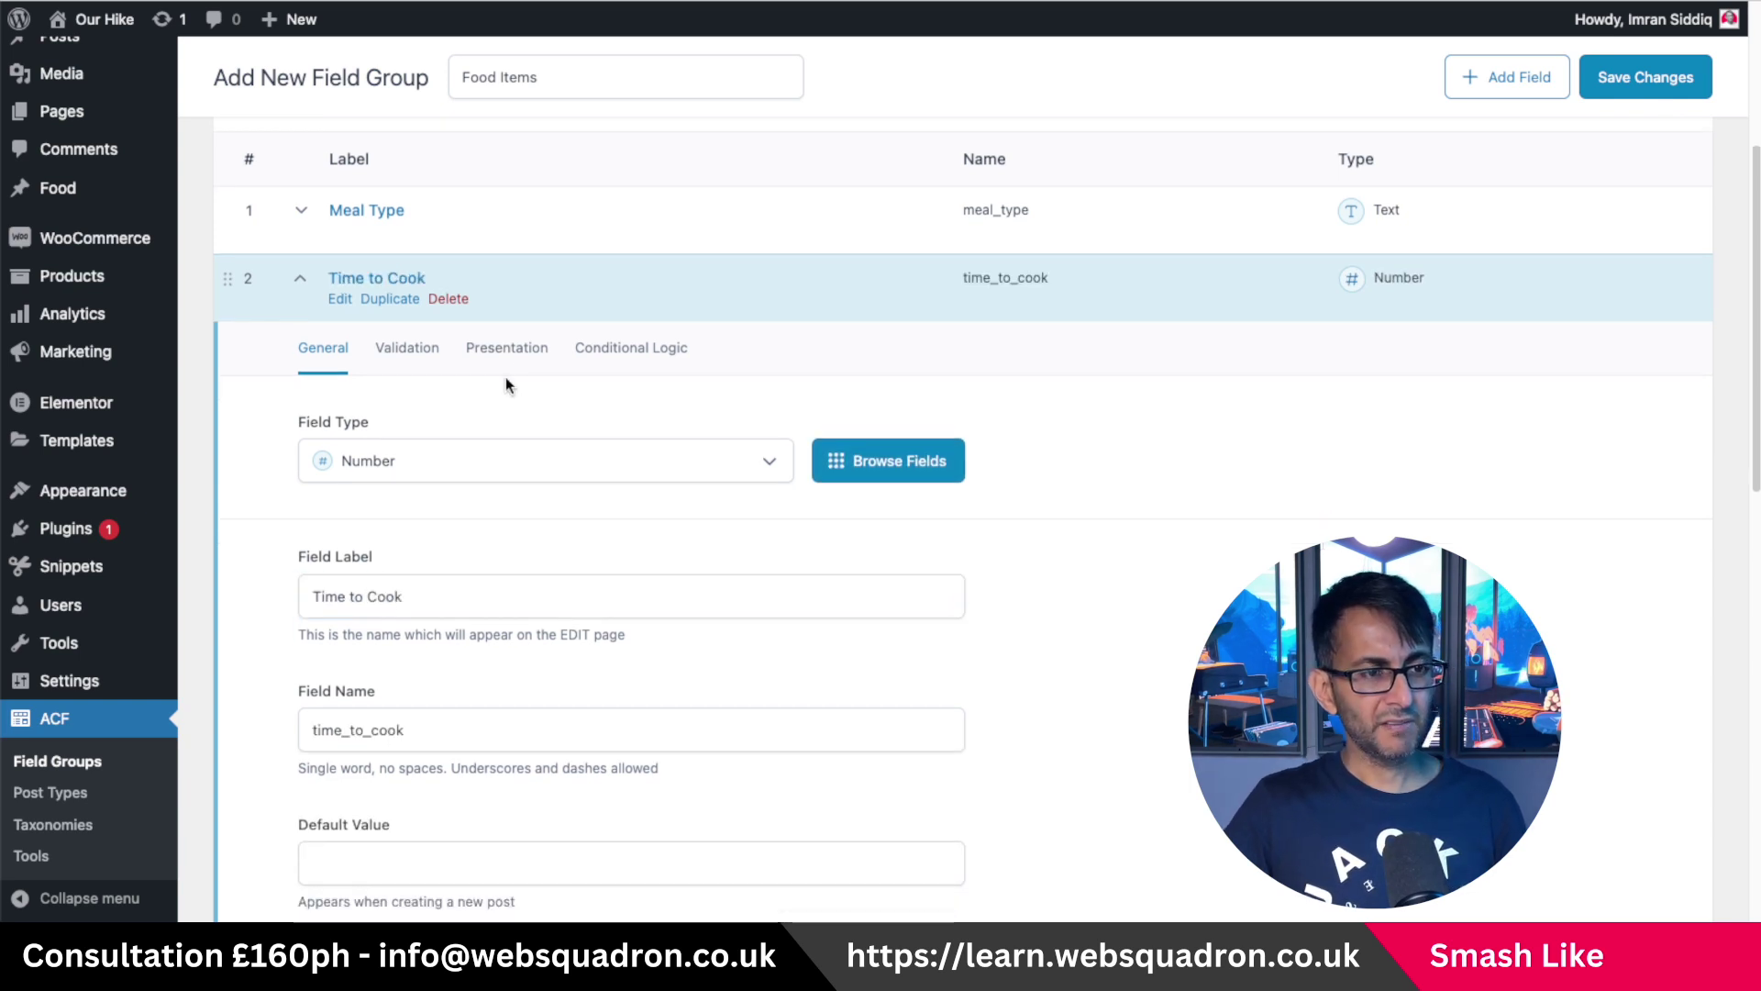
click(514, 353)
scroll(640, 608, down, 3)
scroll(640, 608, down, 1)
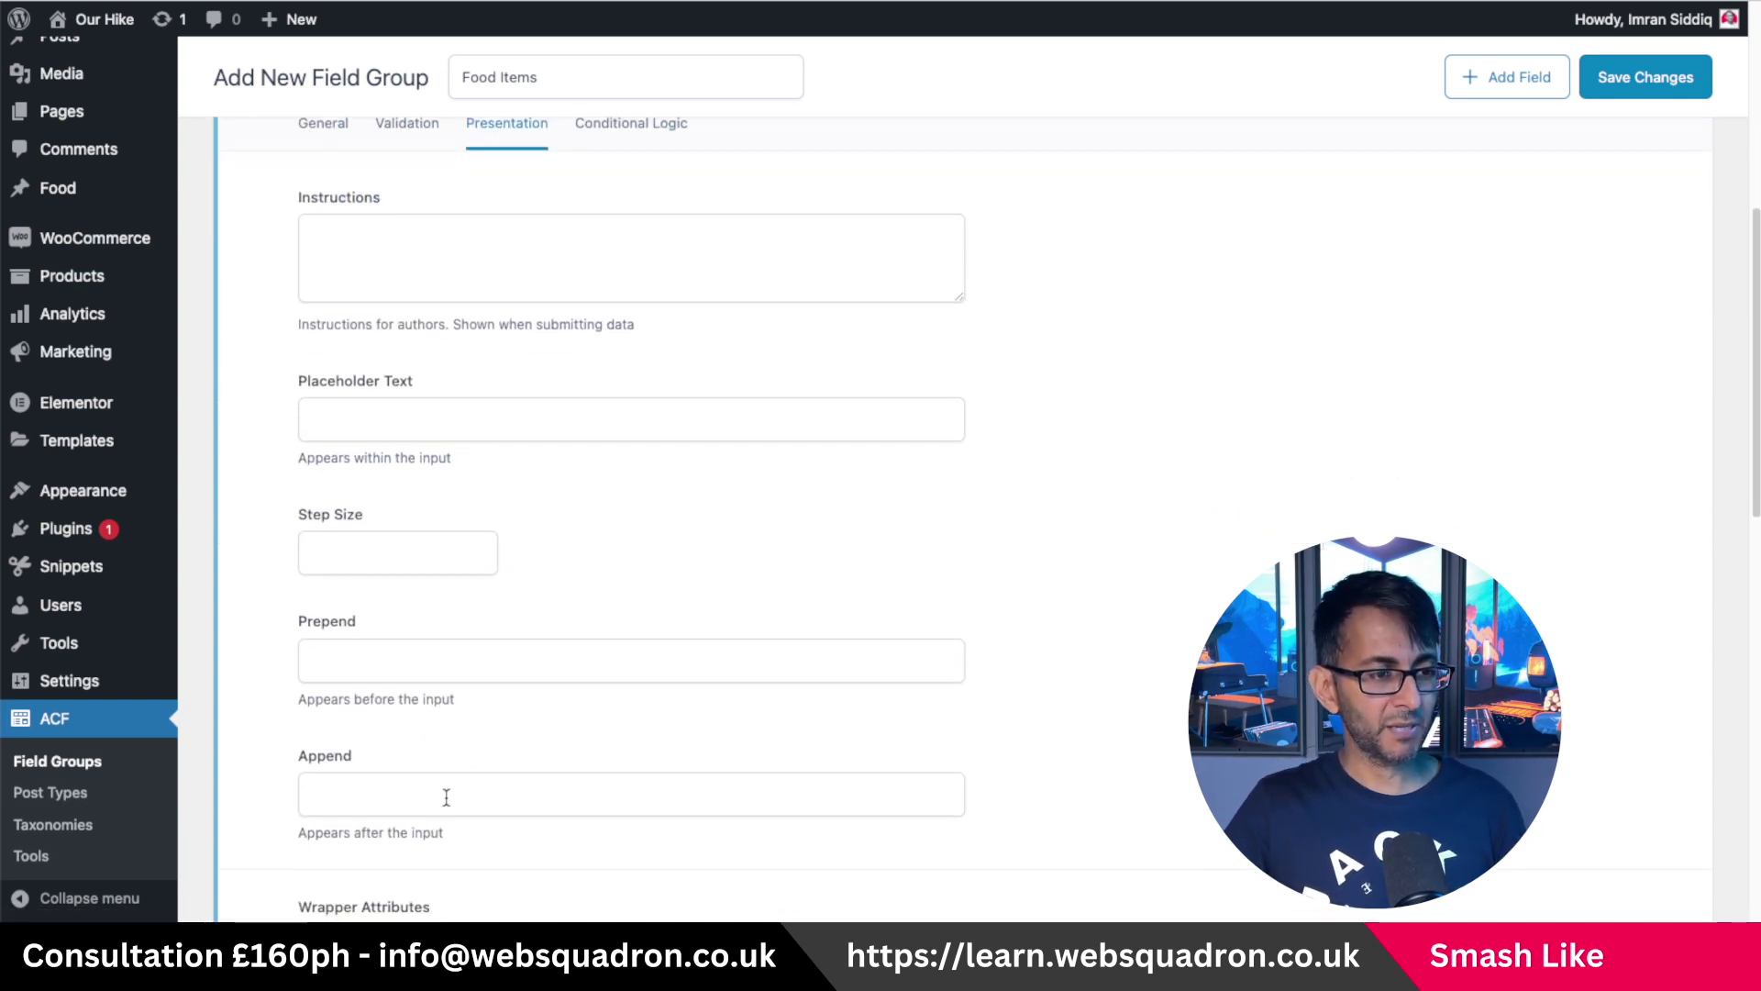
click(440, 794)
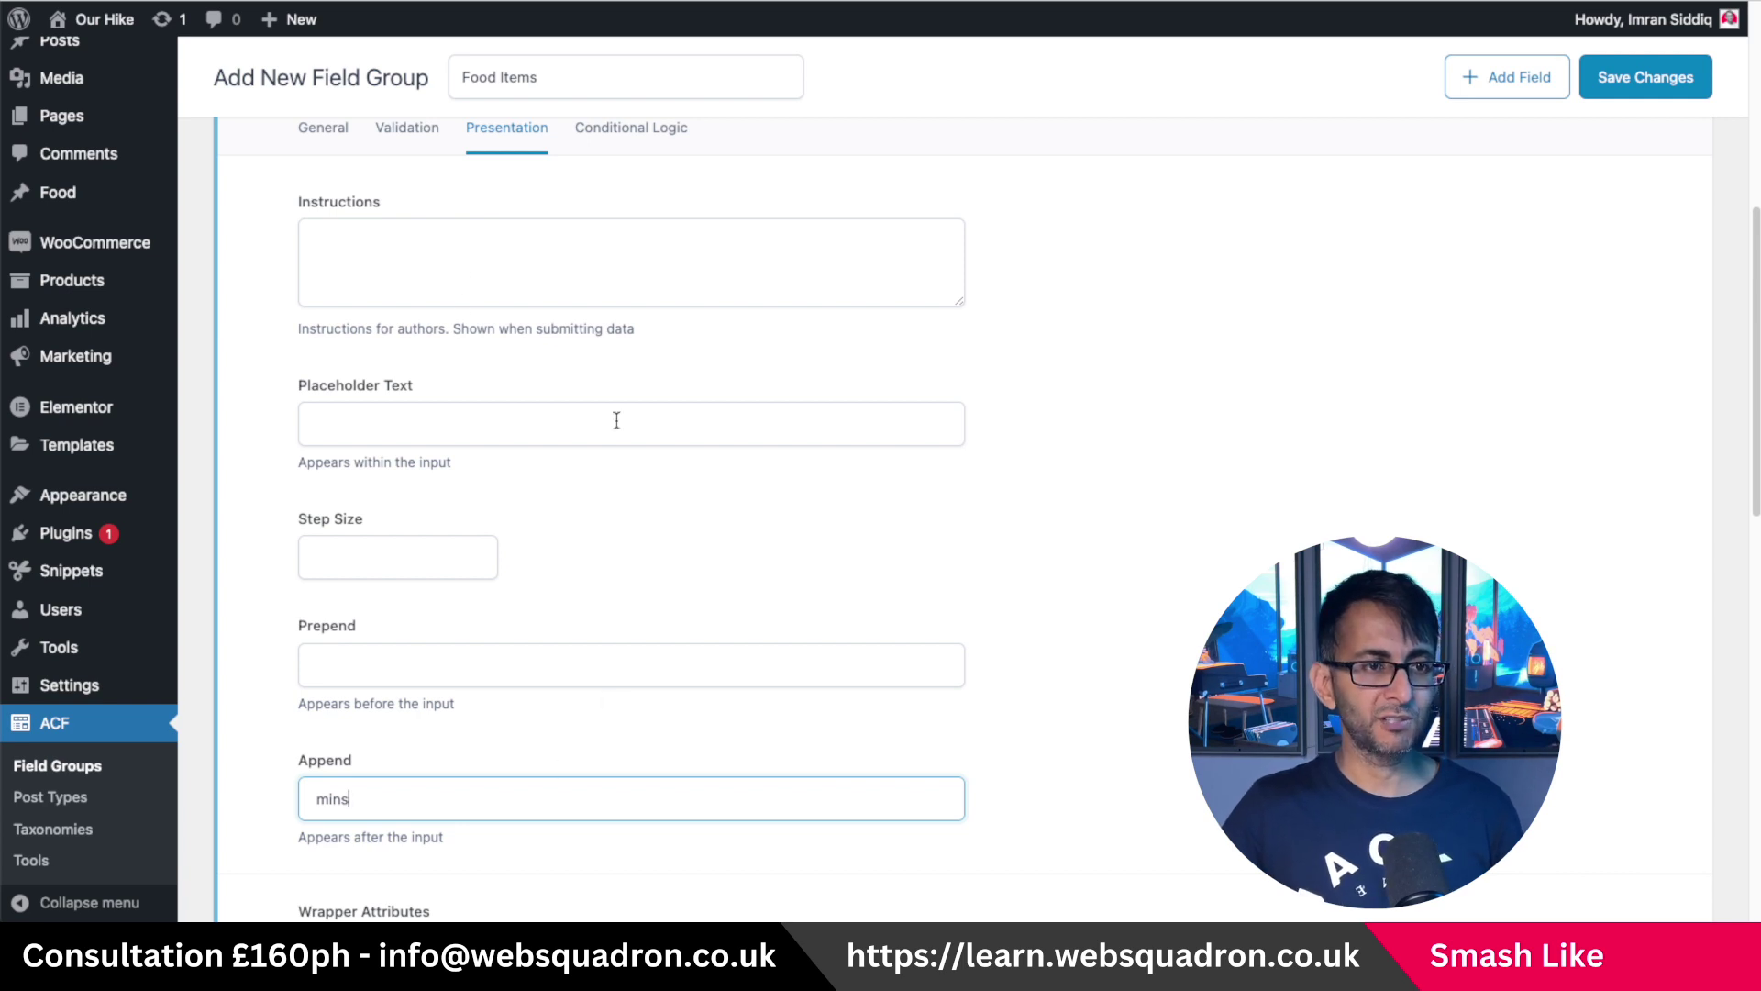
scroll(333, 232, down, 4)
scroll(334, 235, up, 2)
scroll(389, 380, up, 5)
Add a third Number field labelled Serves to Food Items.
click(1507, 77)
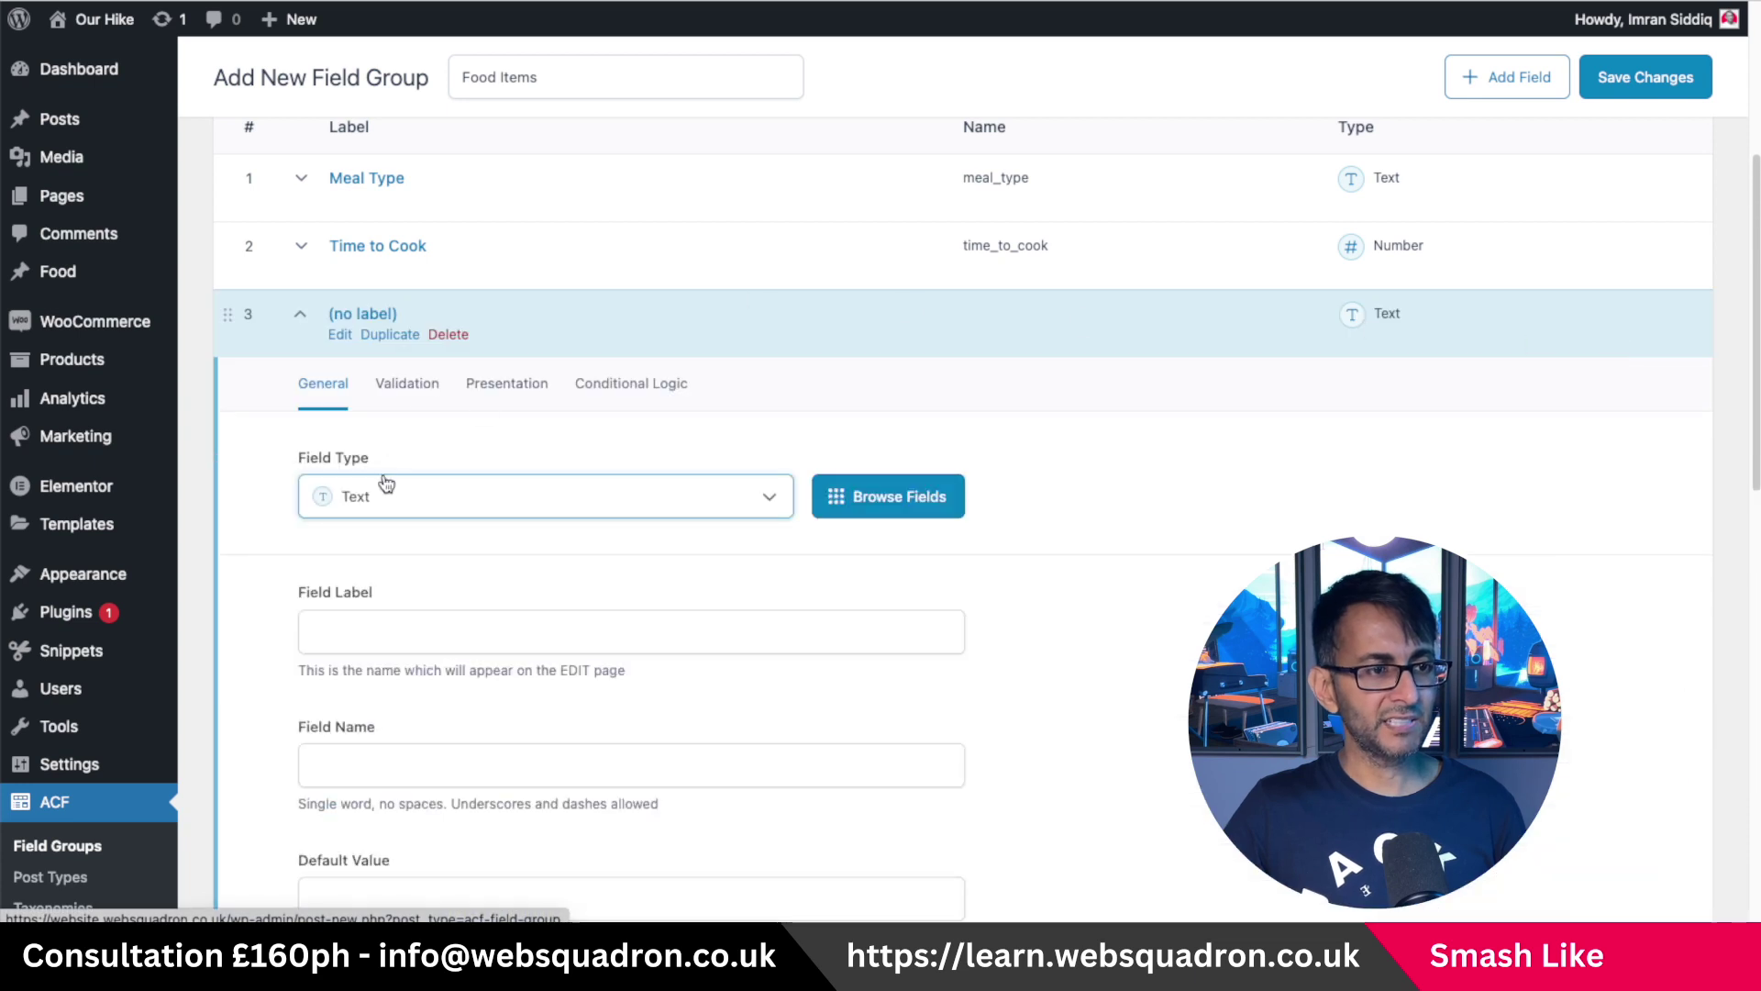
click(441, 504)
click(424, 685)
click(404, 633)
text(Serv)
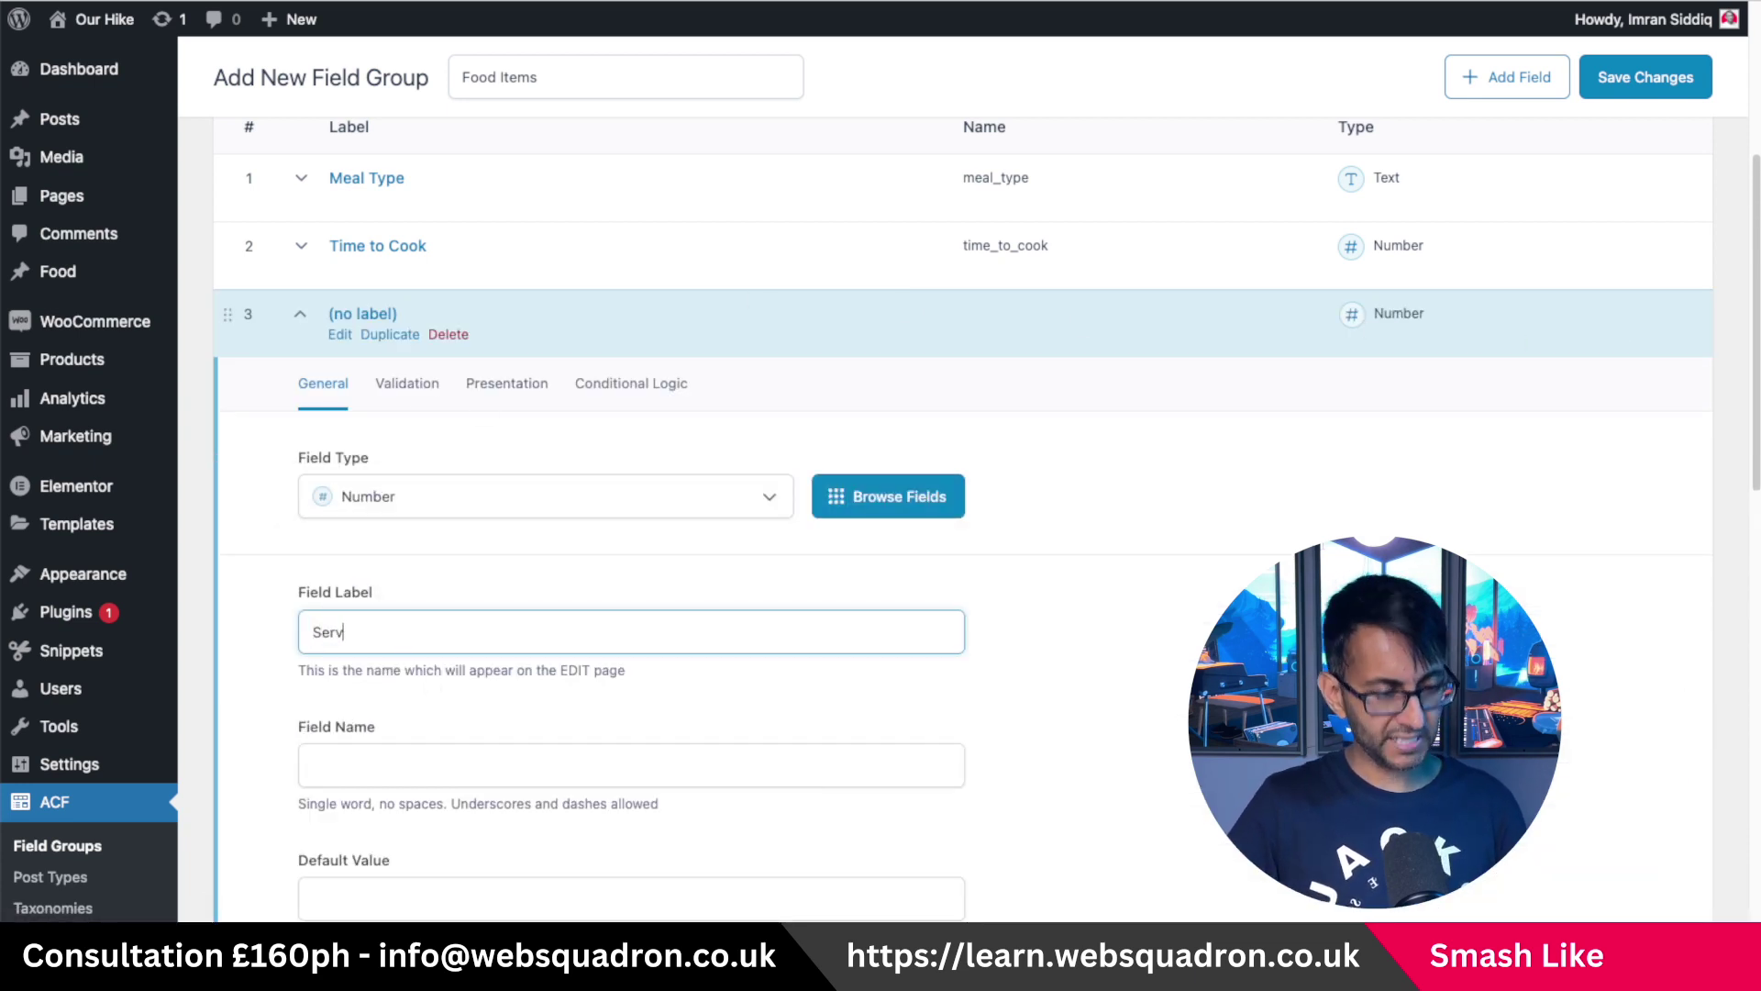
scroll(646, 704, down, 4)
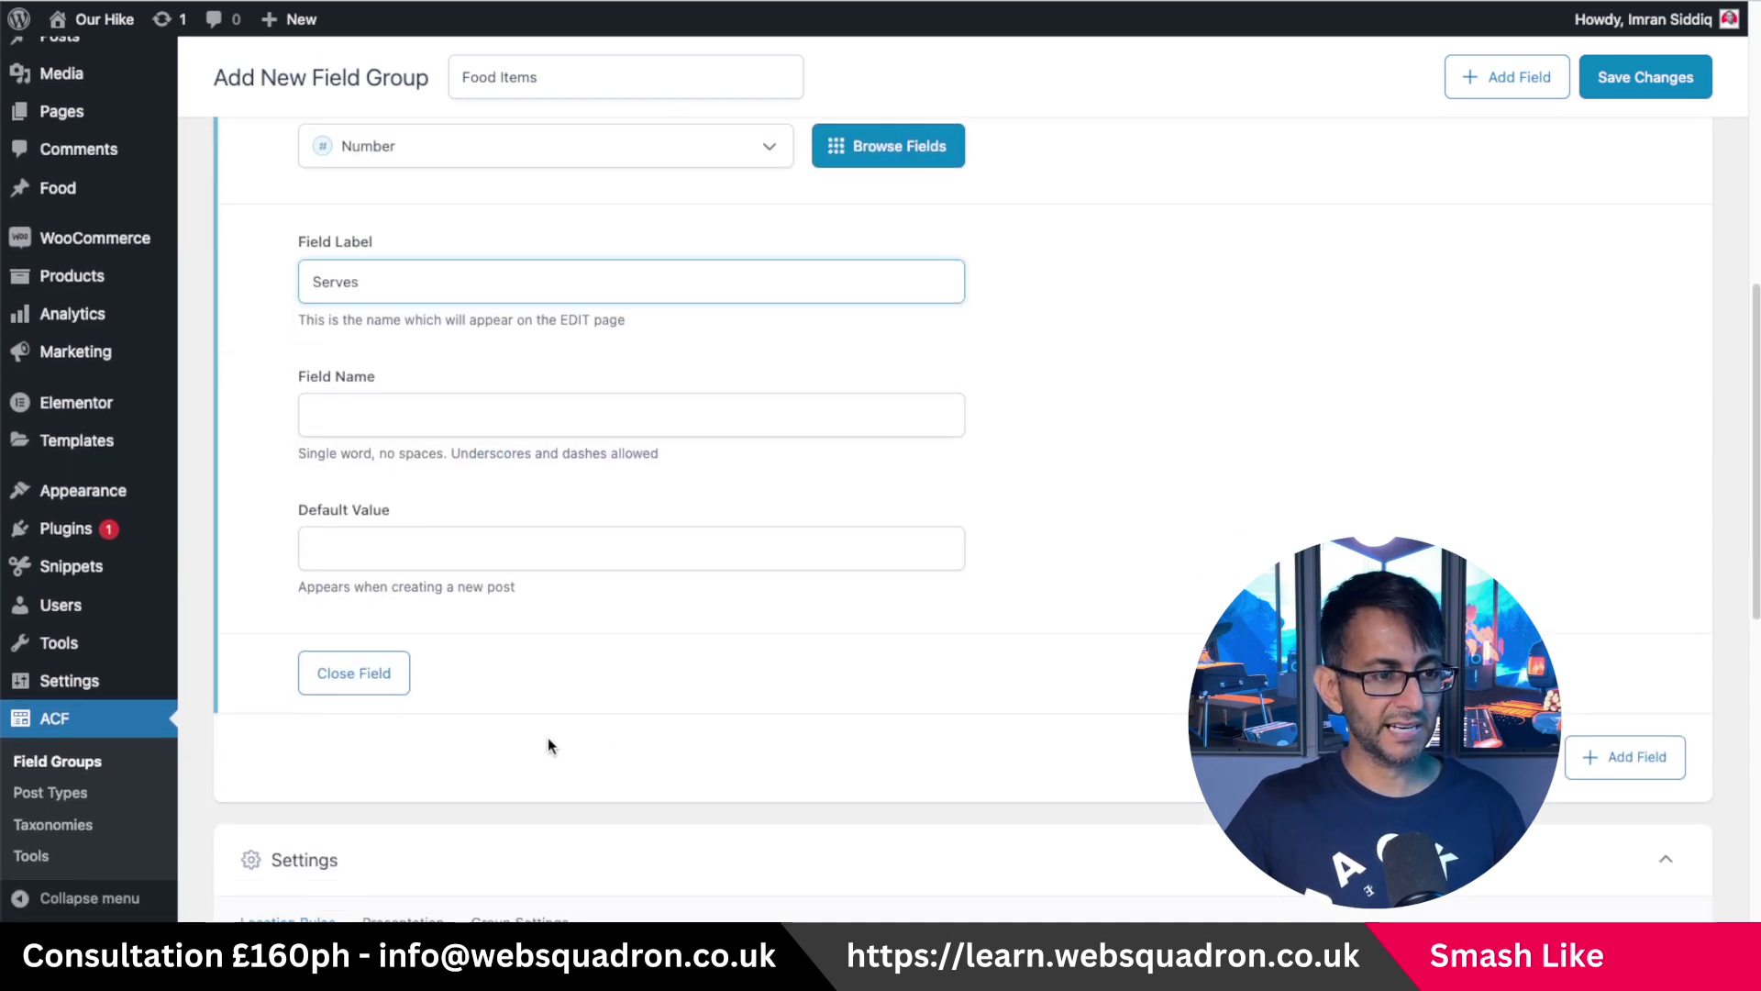
click(354, 669)
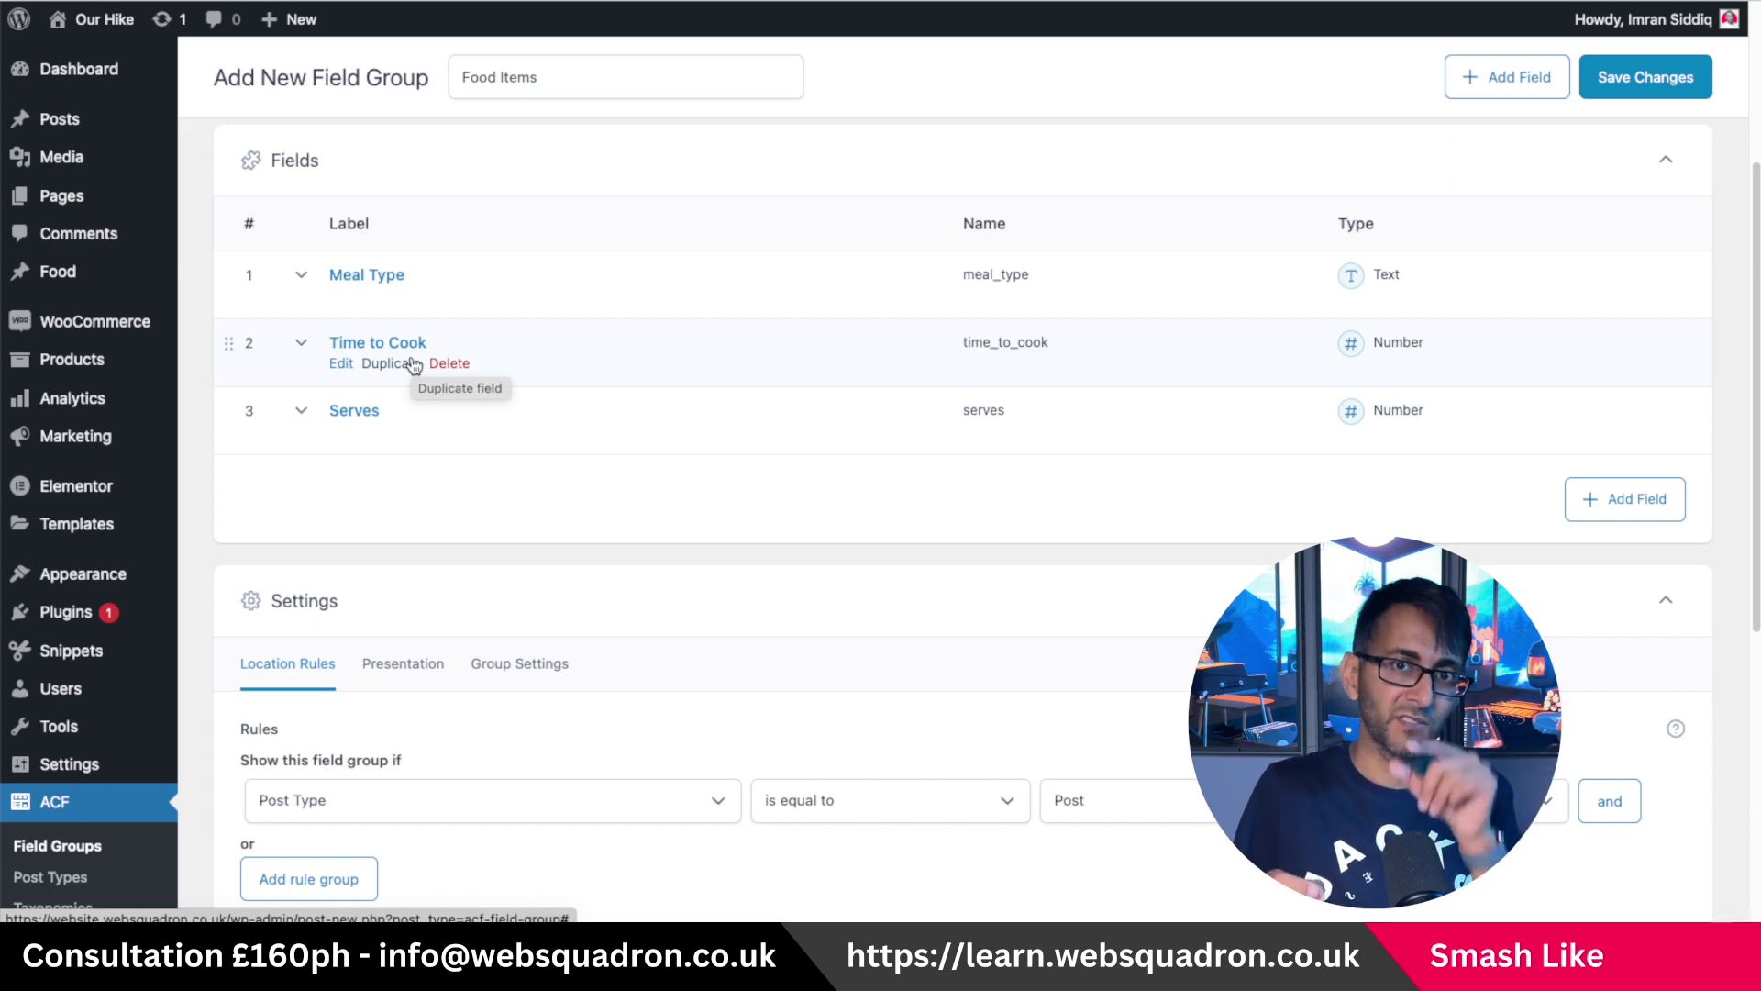
Set the location rule to Post Type is equal to Food and save the field group.
scroll(652, 675, down, 1)
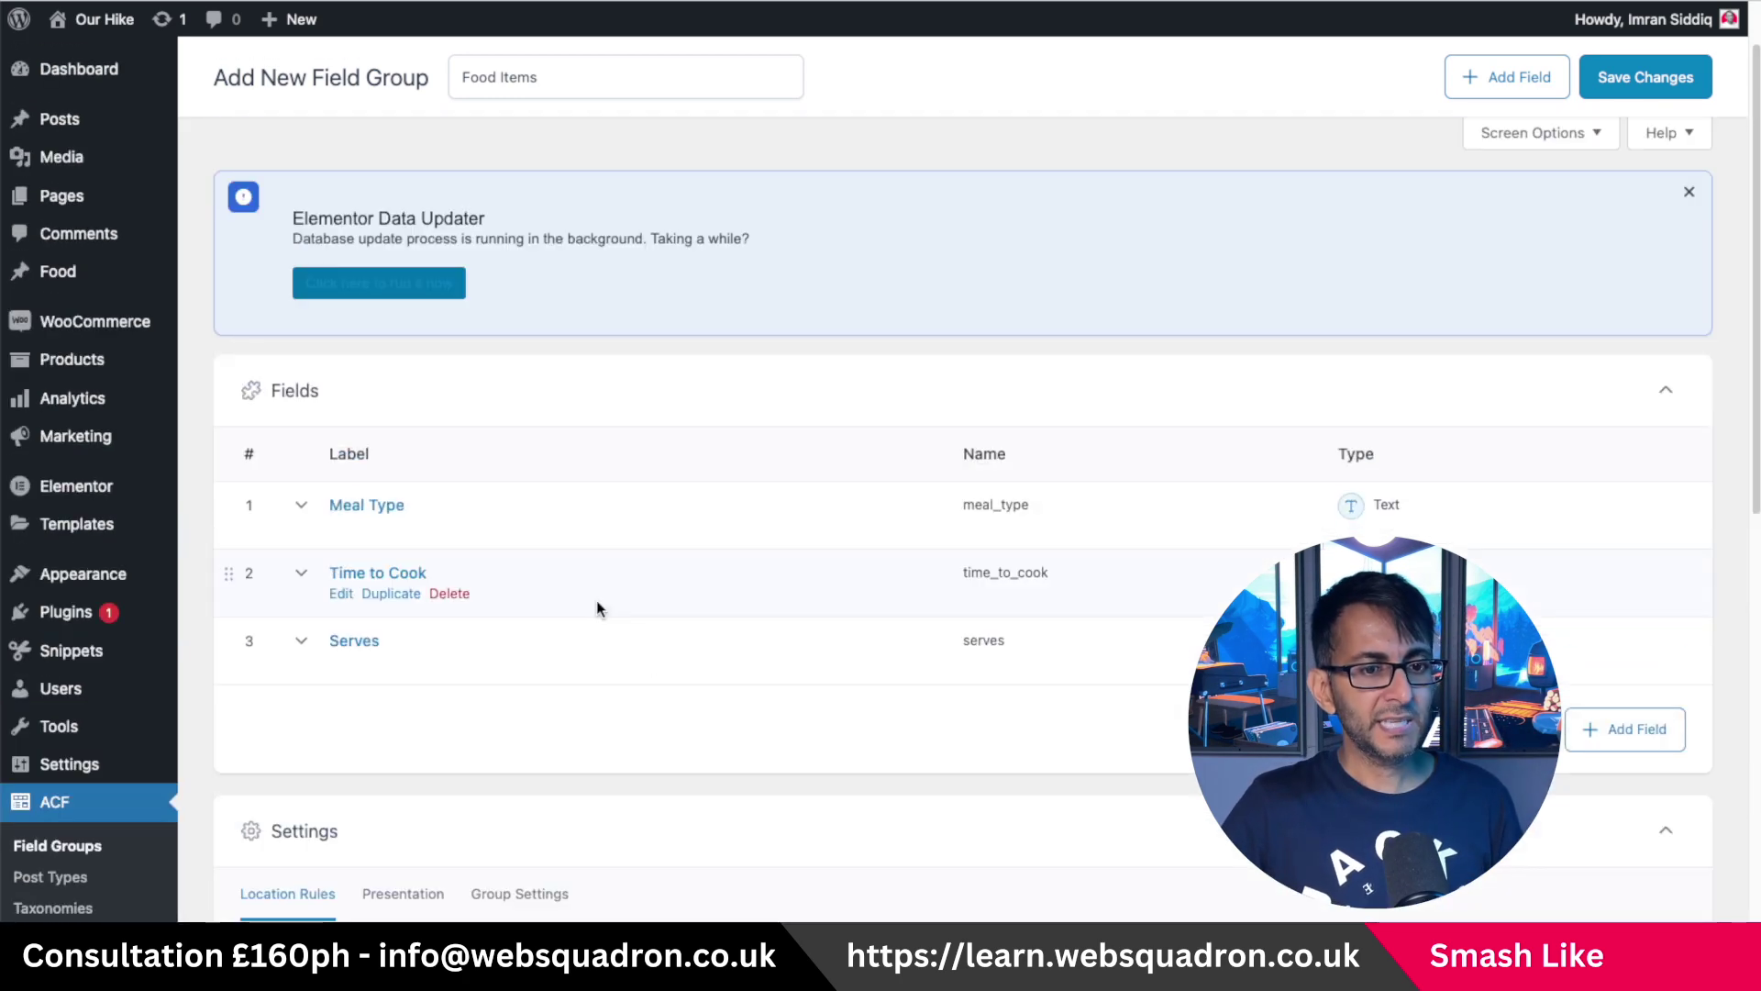
scroll(697, 653, down, 6)
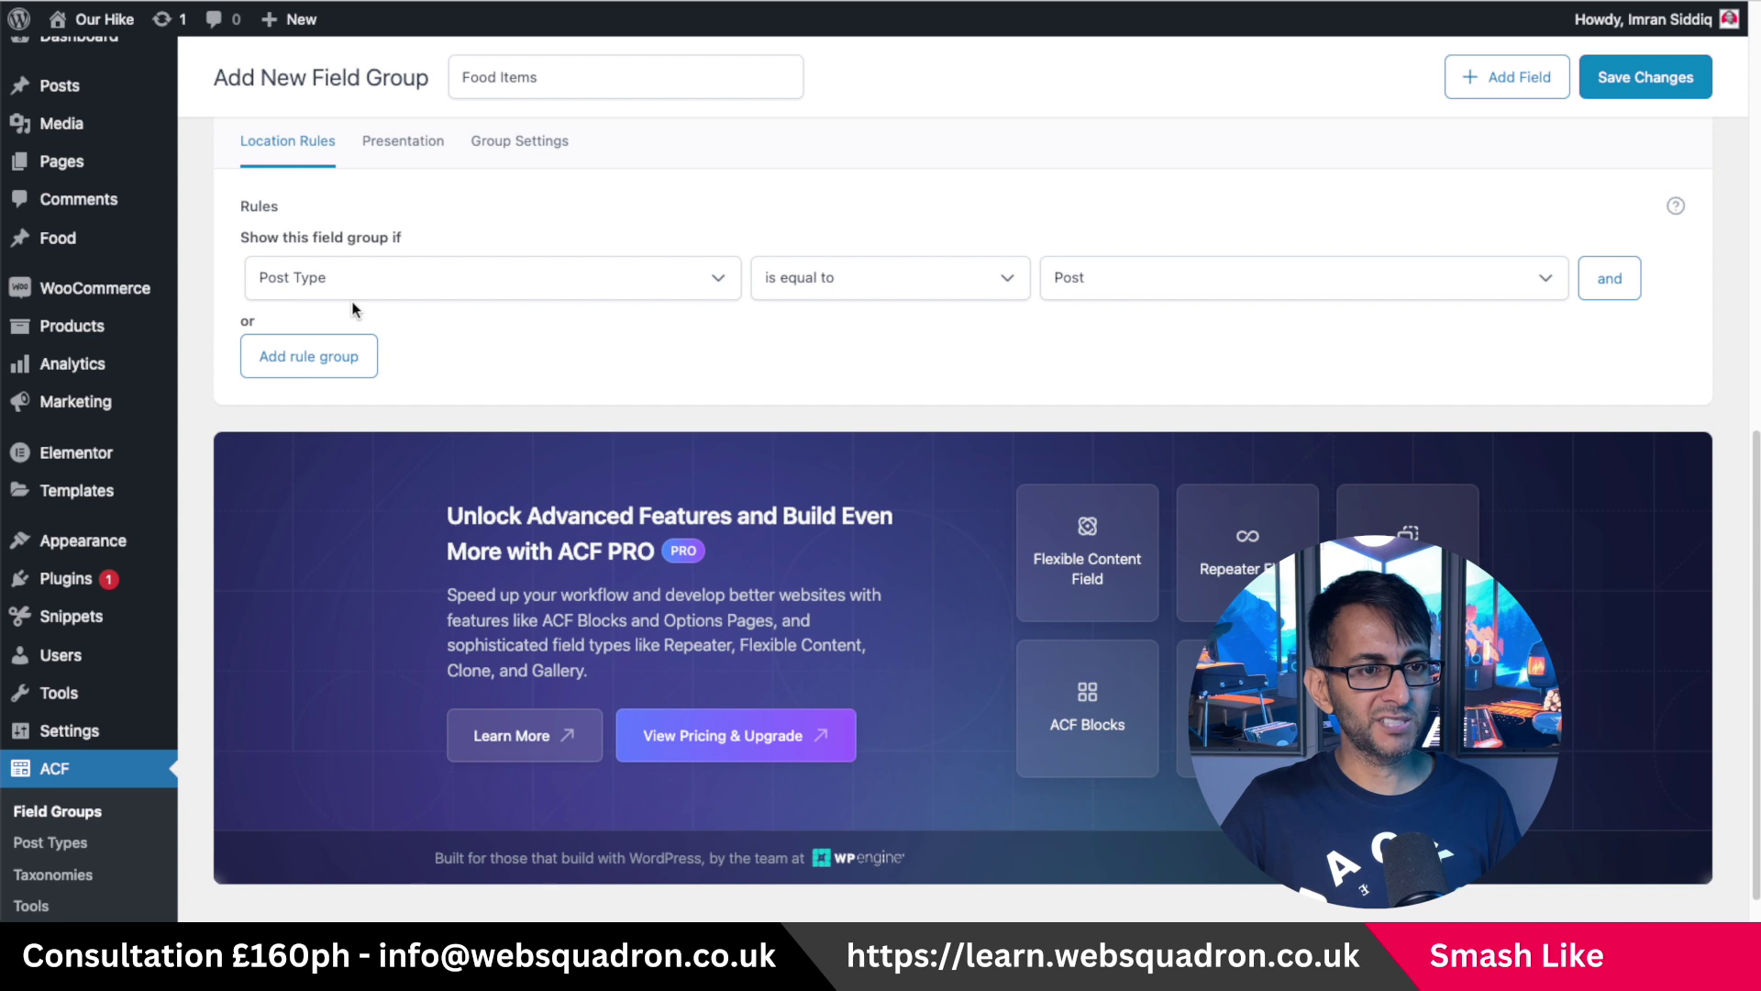
click(1119, 292)
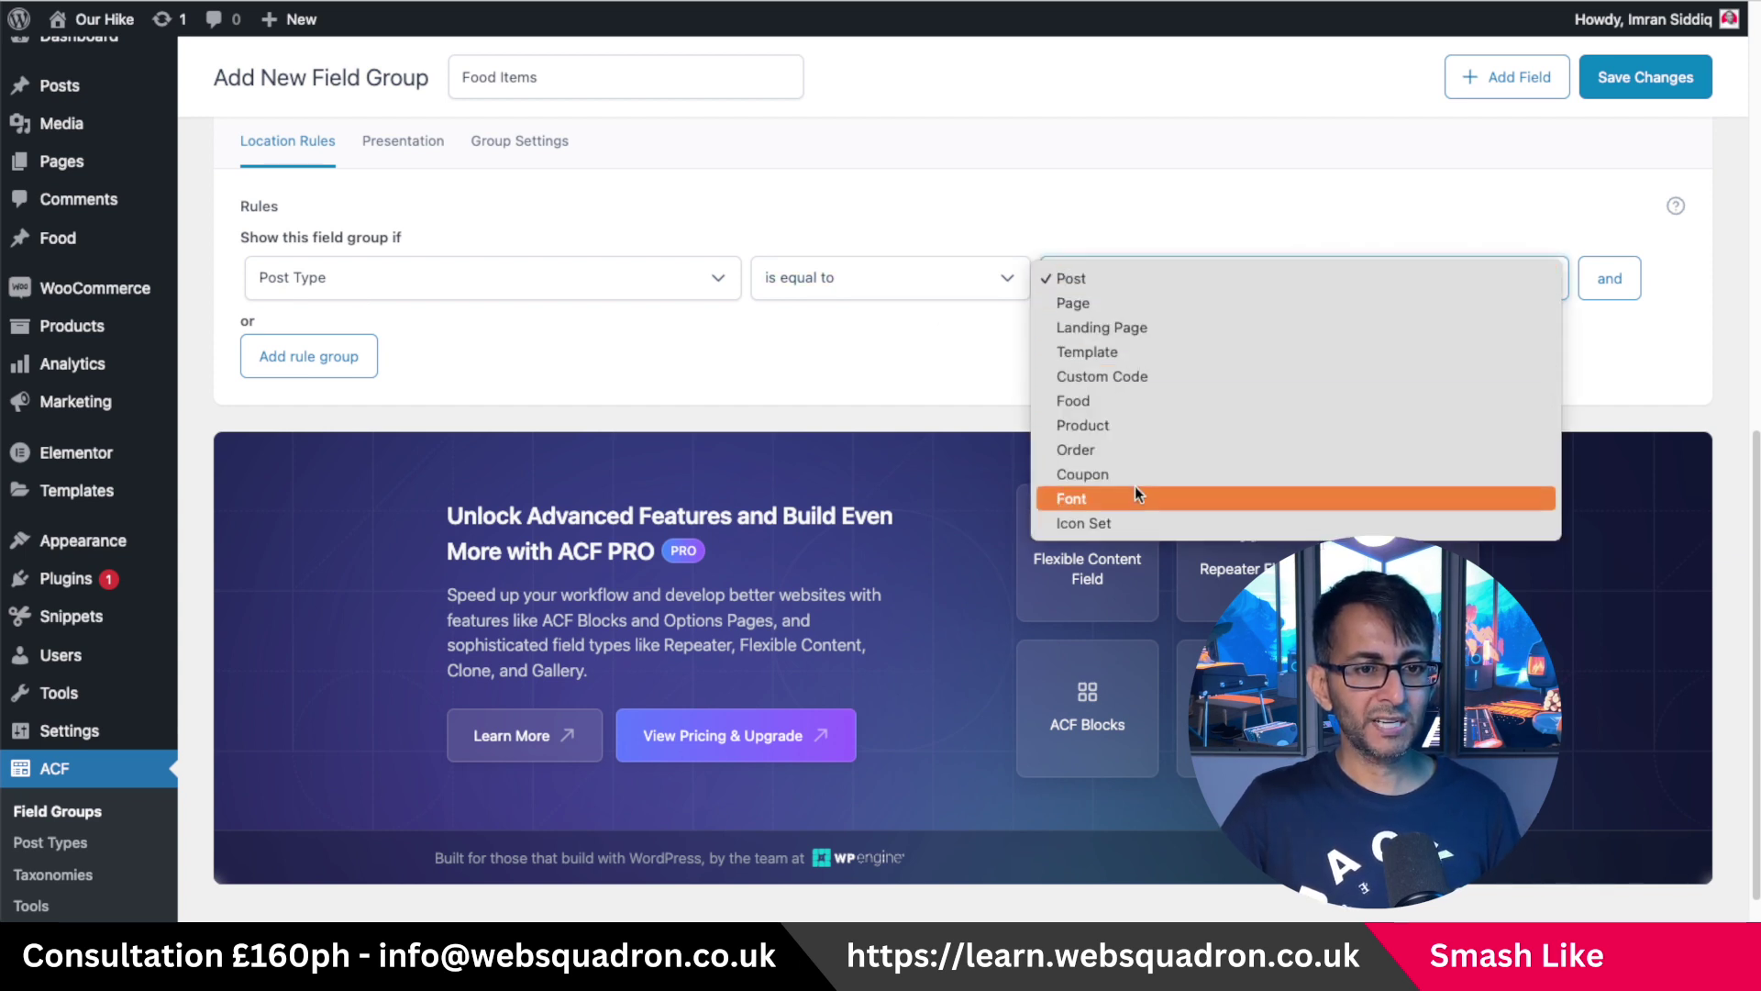
click(1149, 401)
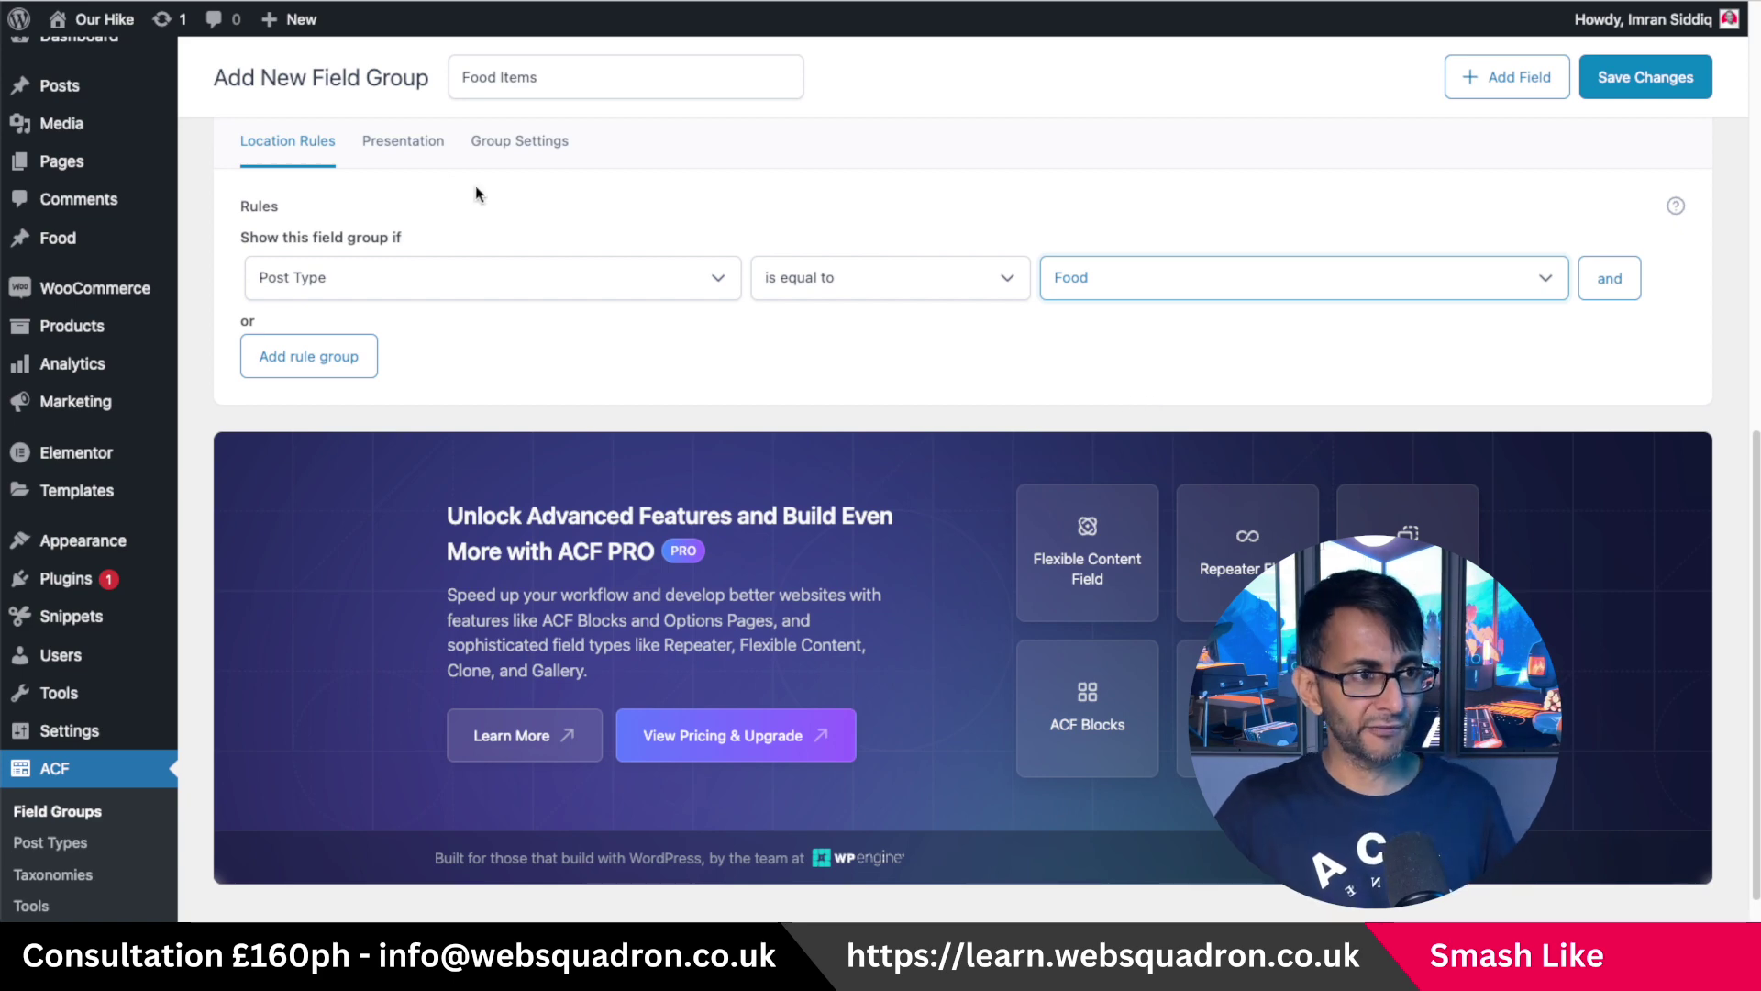
click(1650, 81)
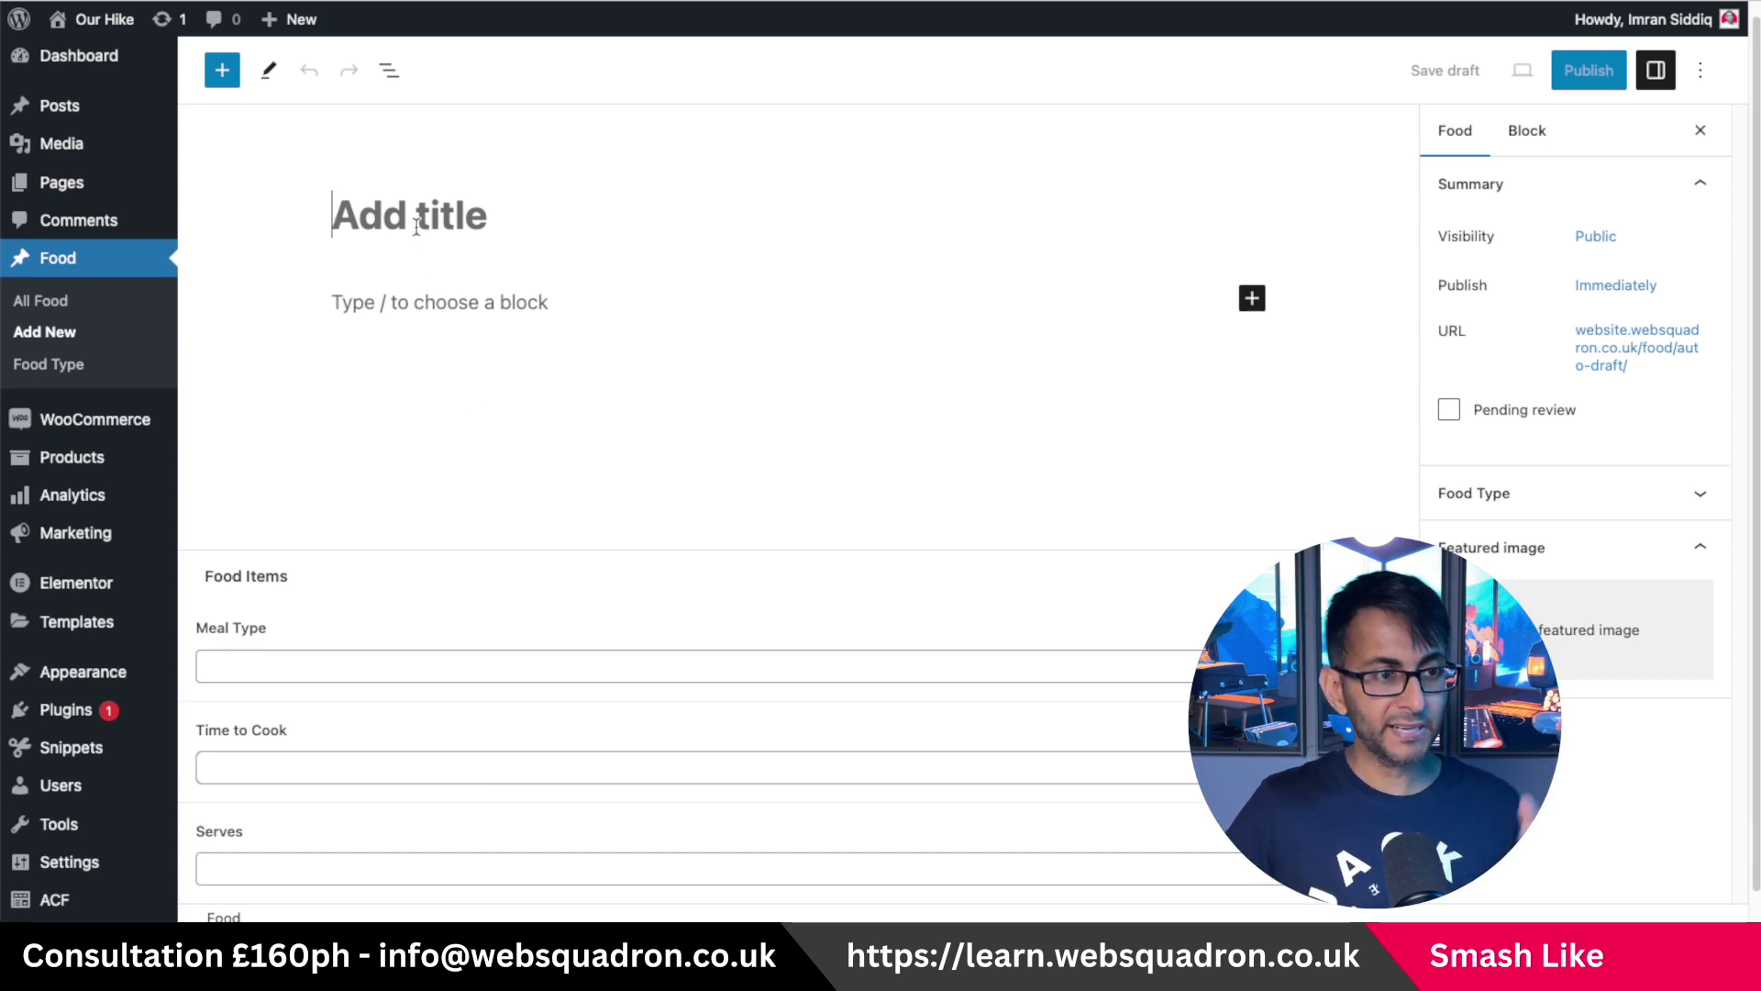
Title the new food 'Hot Balti' and enter Dinner in its Meal Type field.
text(Hot Balti)
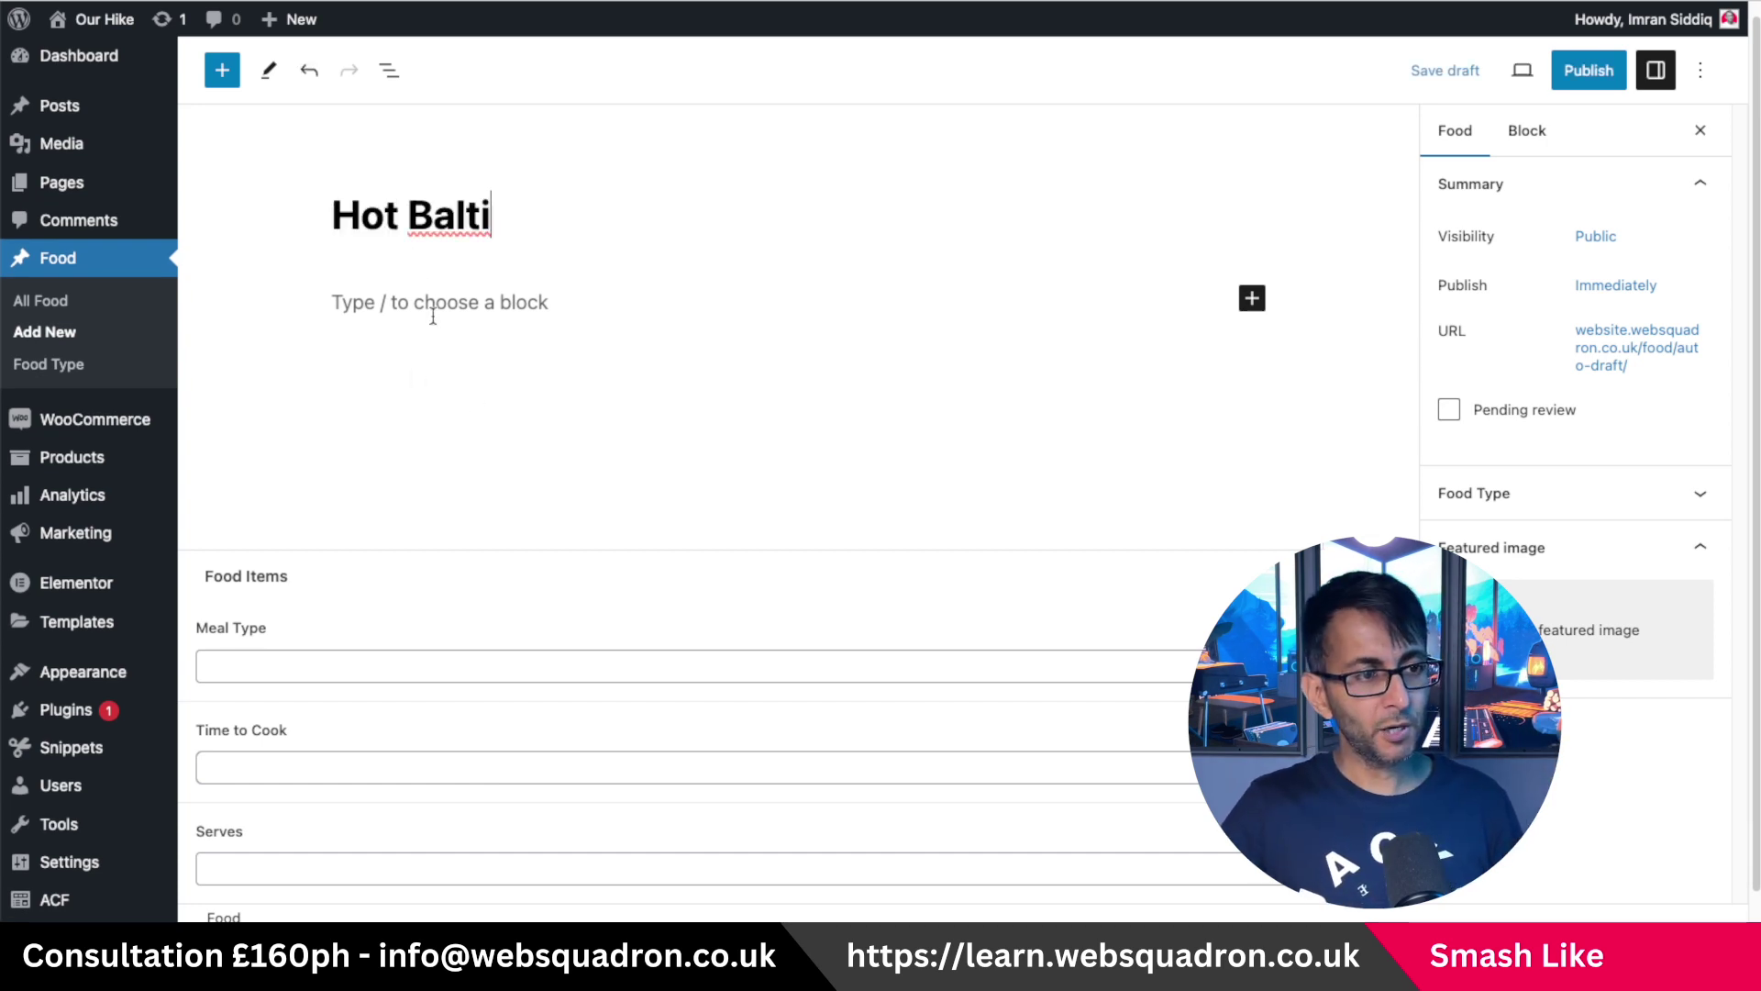
click(355, 663)
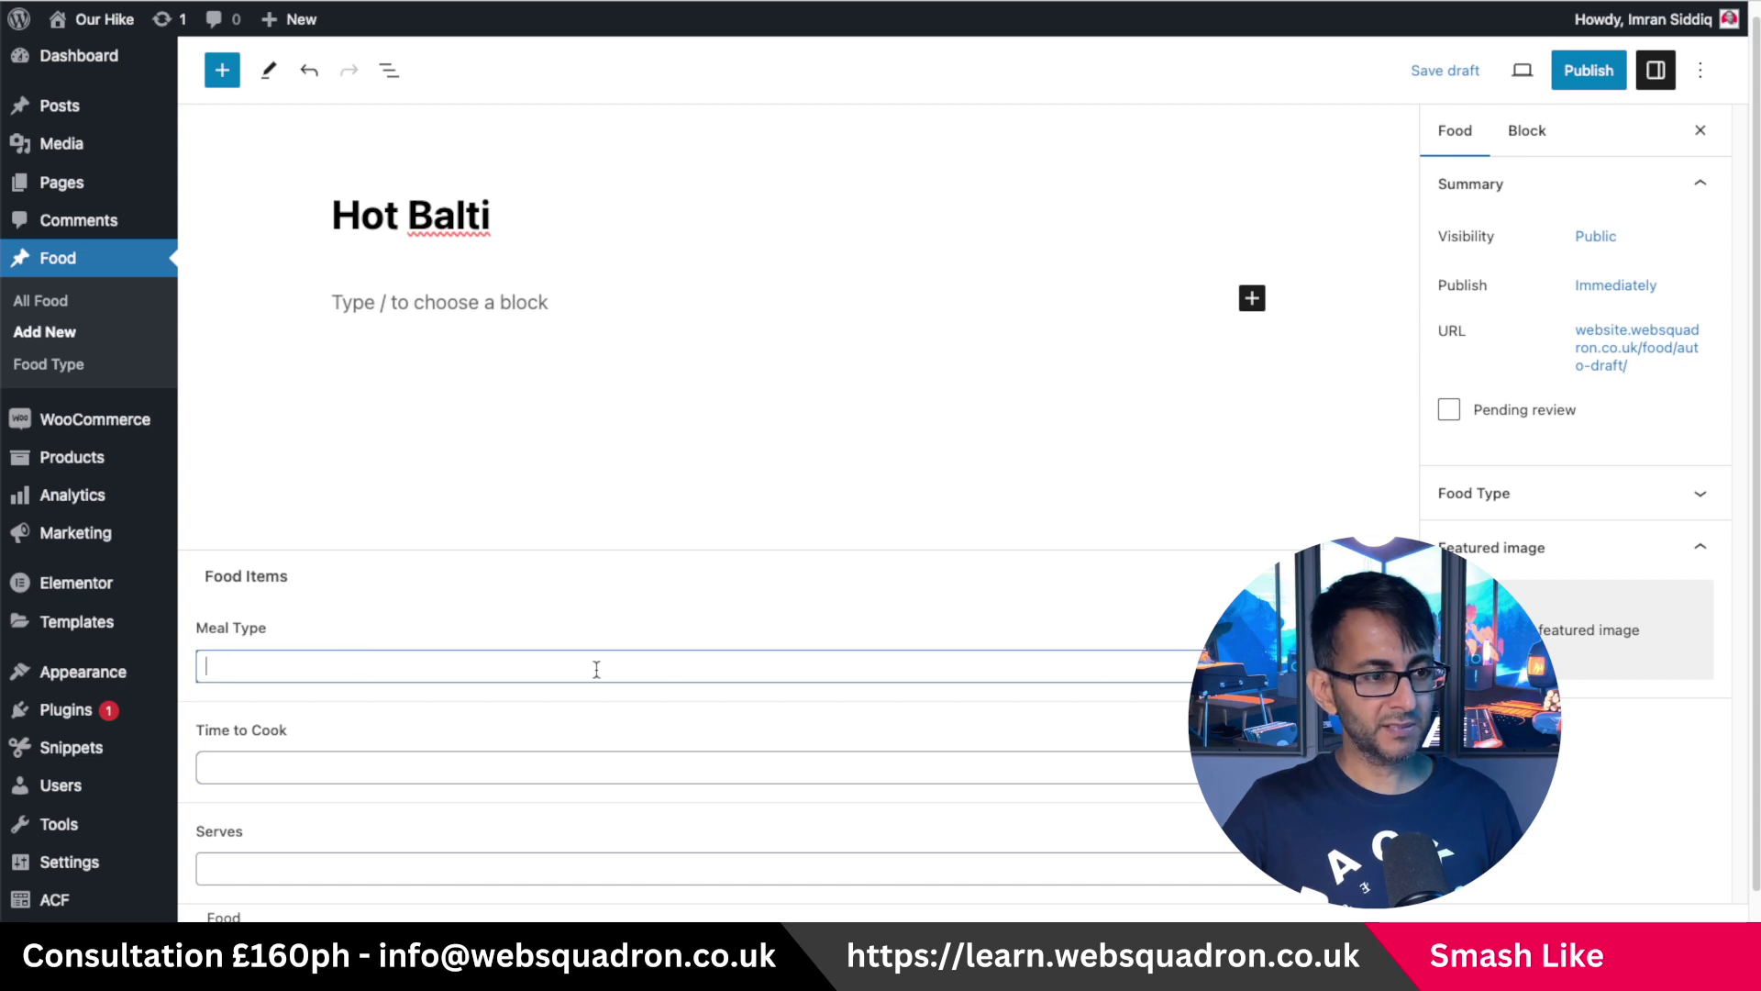
text(Dinner)
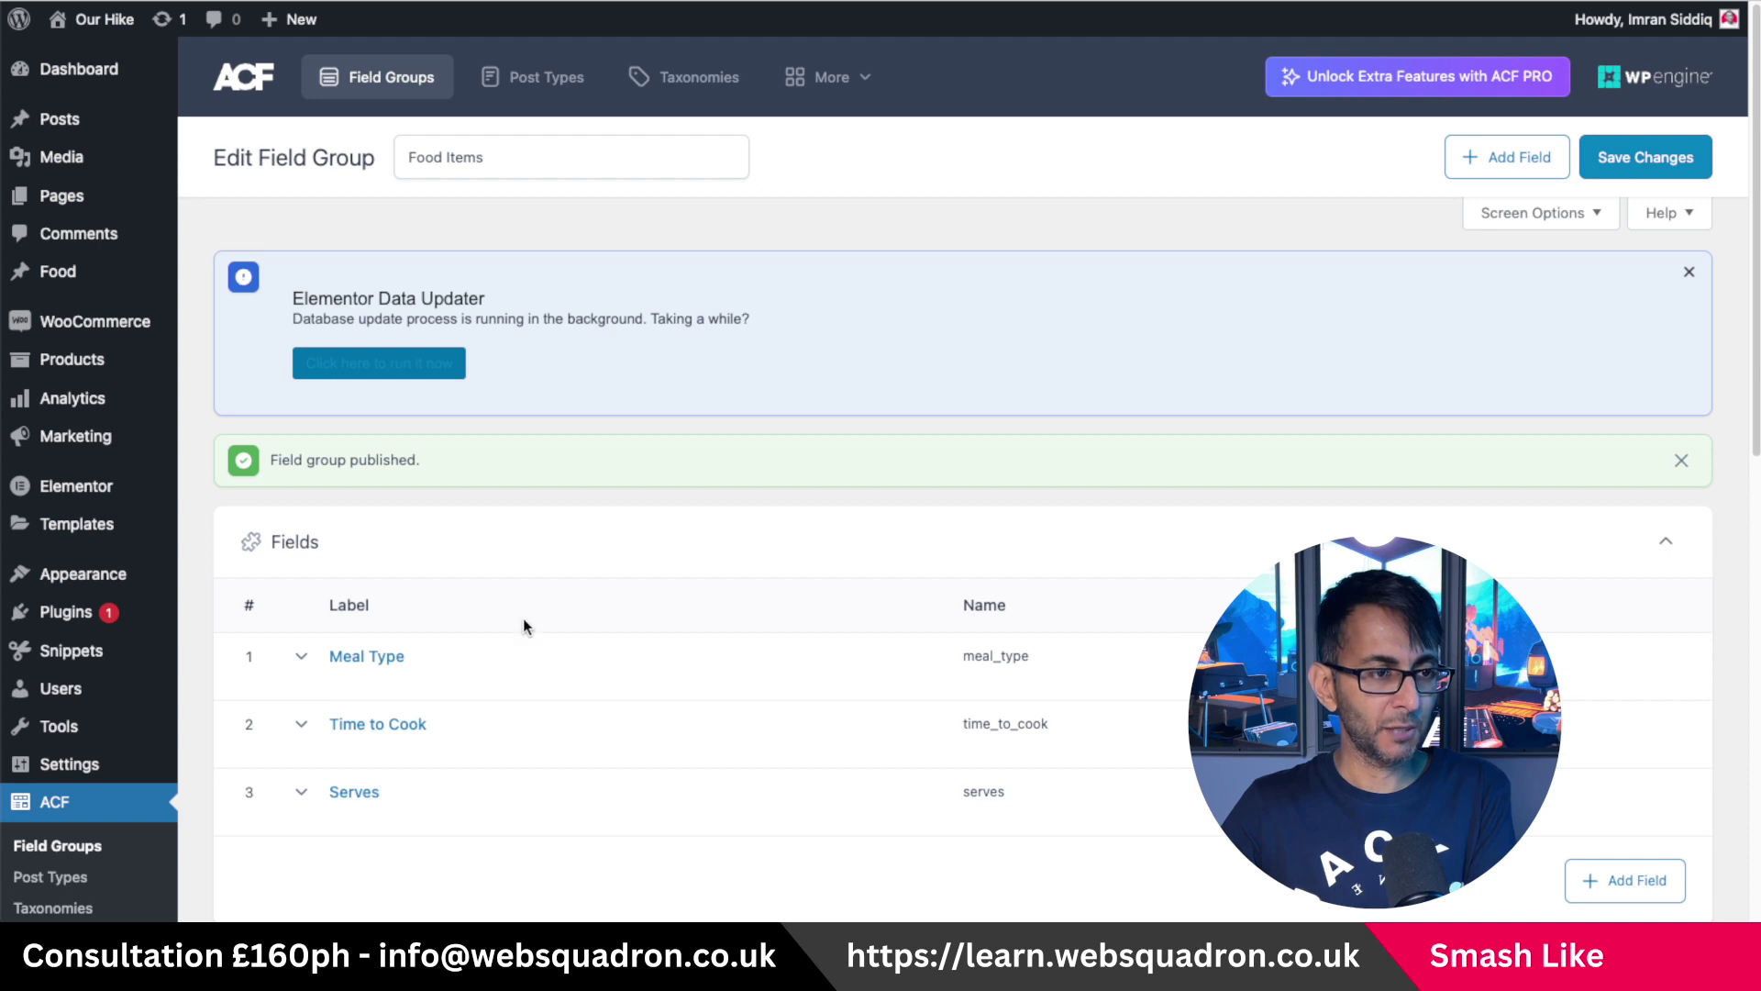
mouse_move(349, 679)
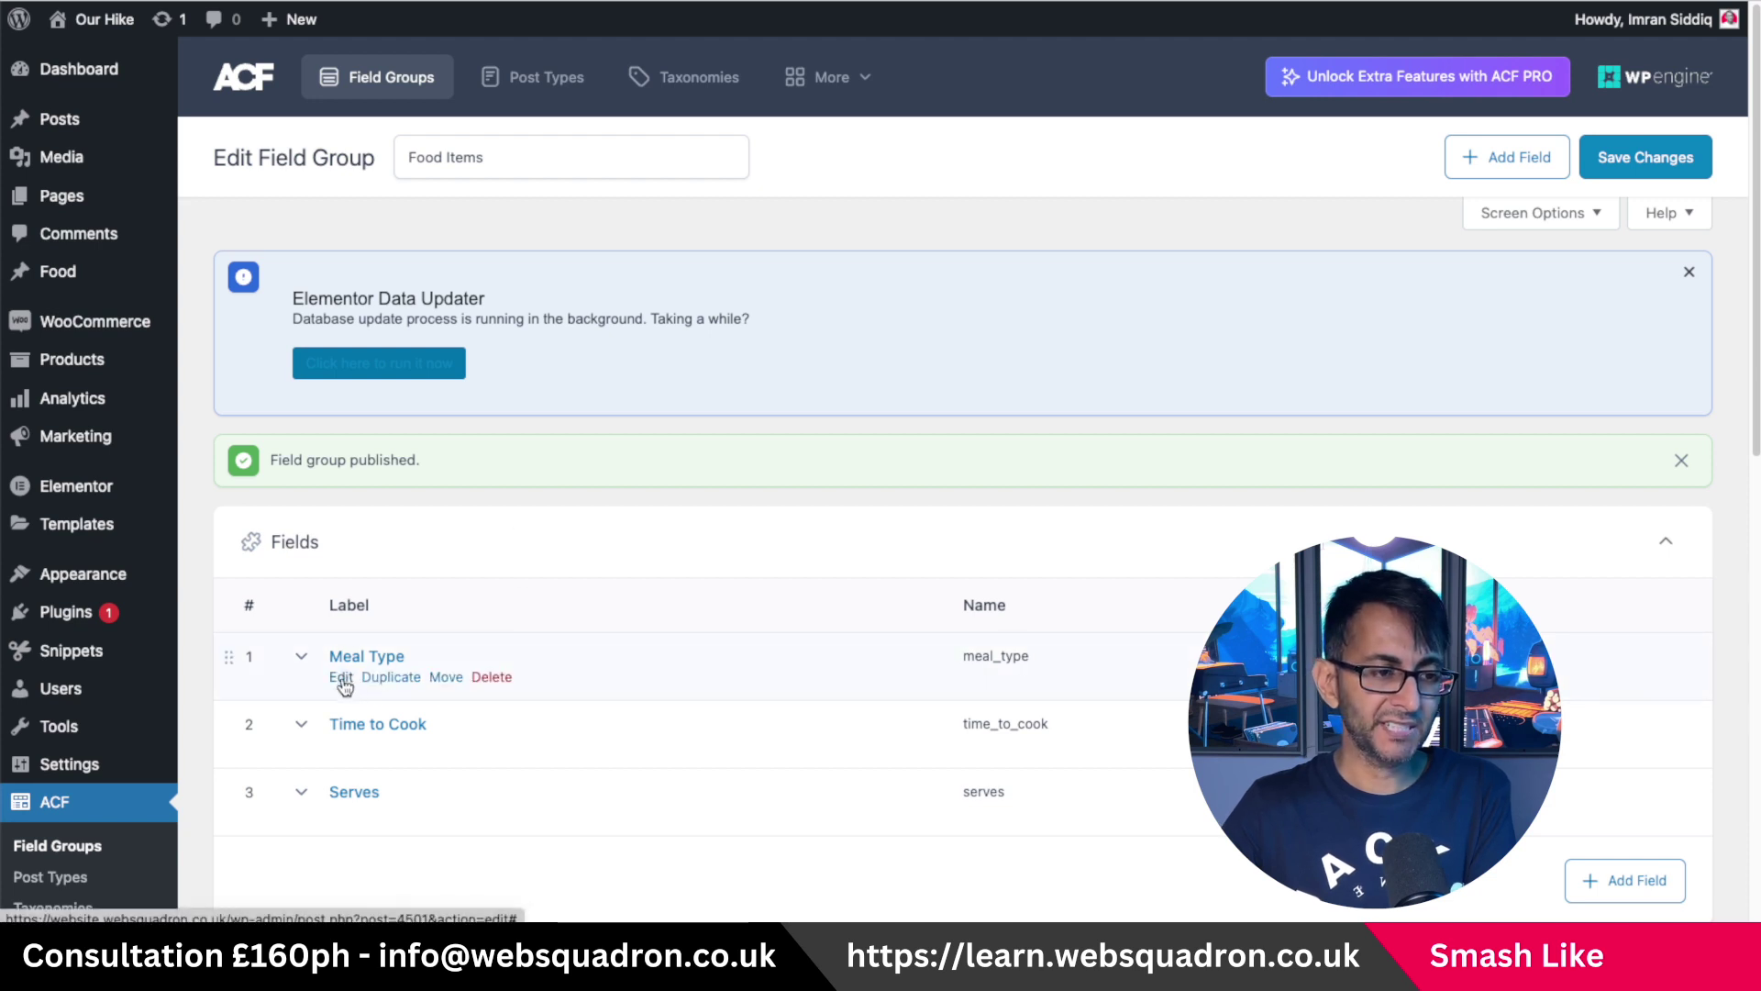
Change the Meal Type field's type to Select.
click(341, 678)
scroll(642, 656, down, 5)
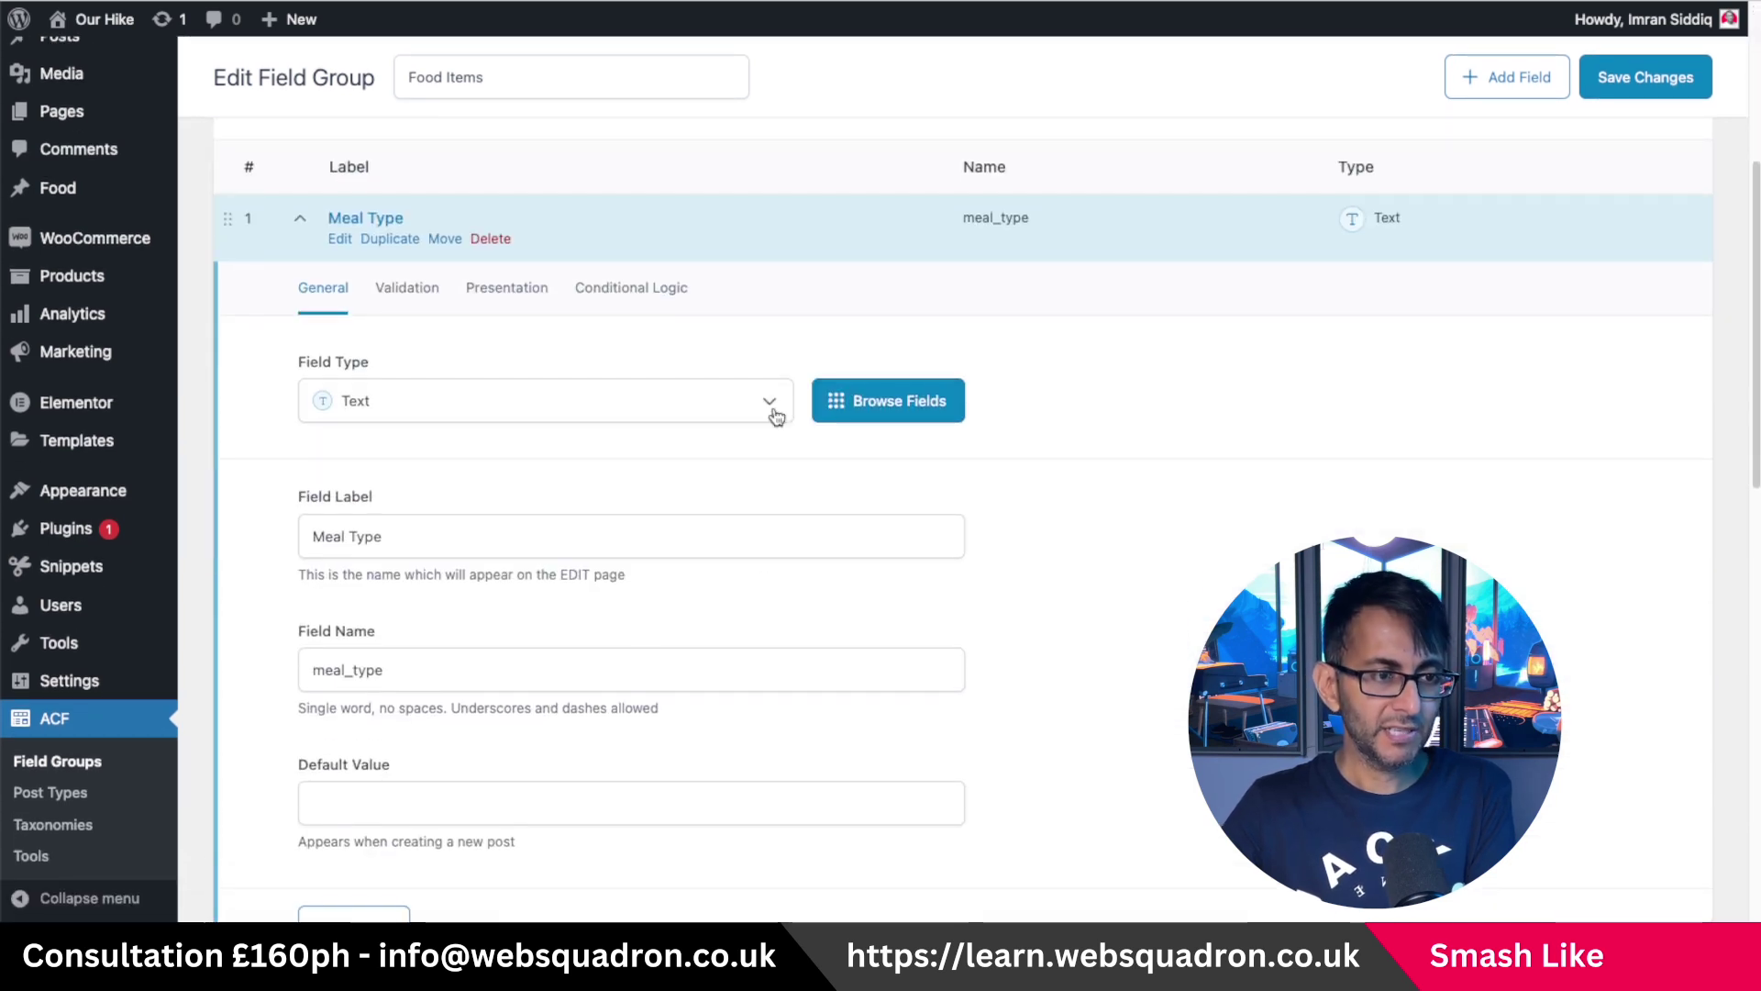
click(773, 403)
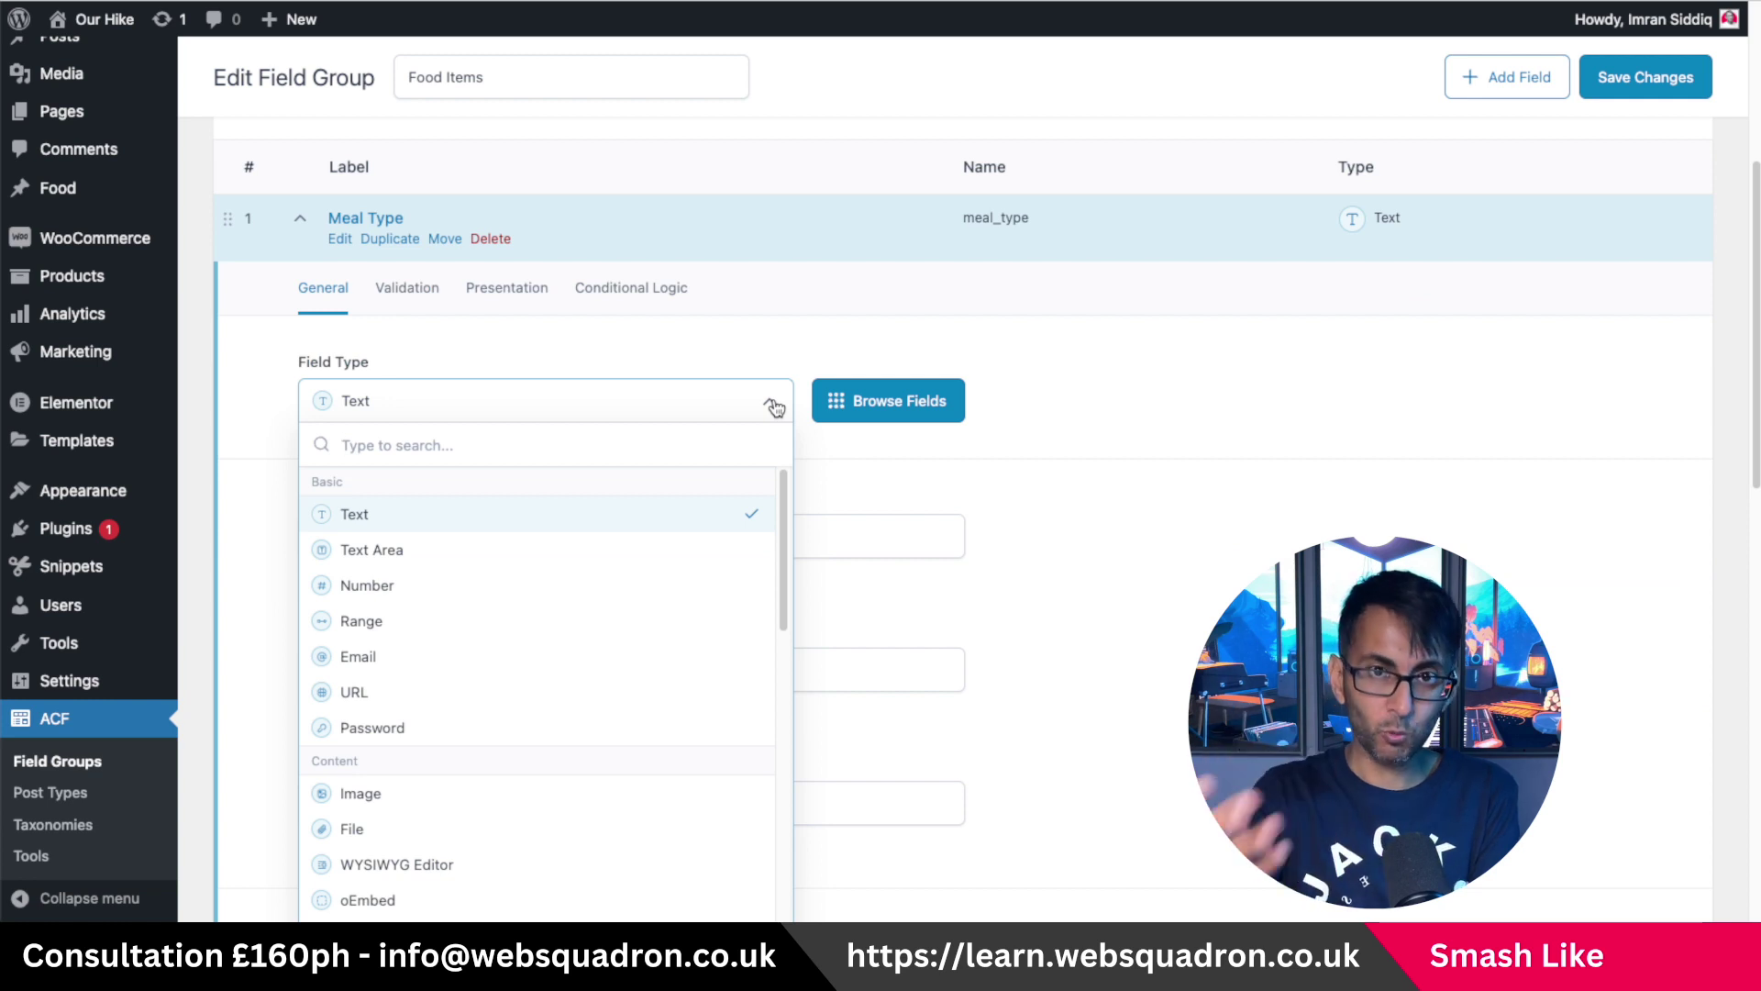
scroll(691, 800, down, 4)
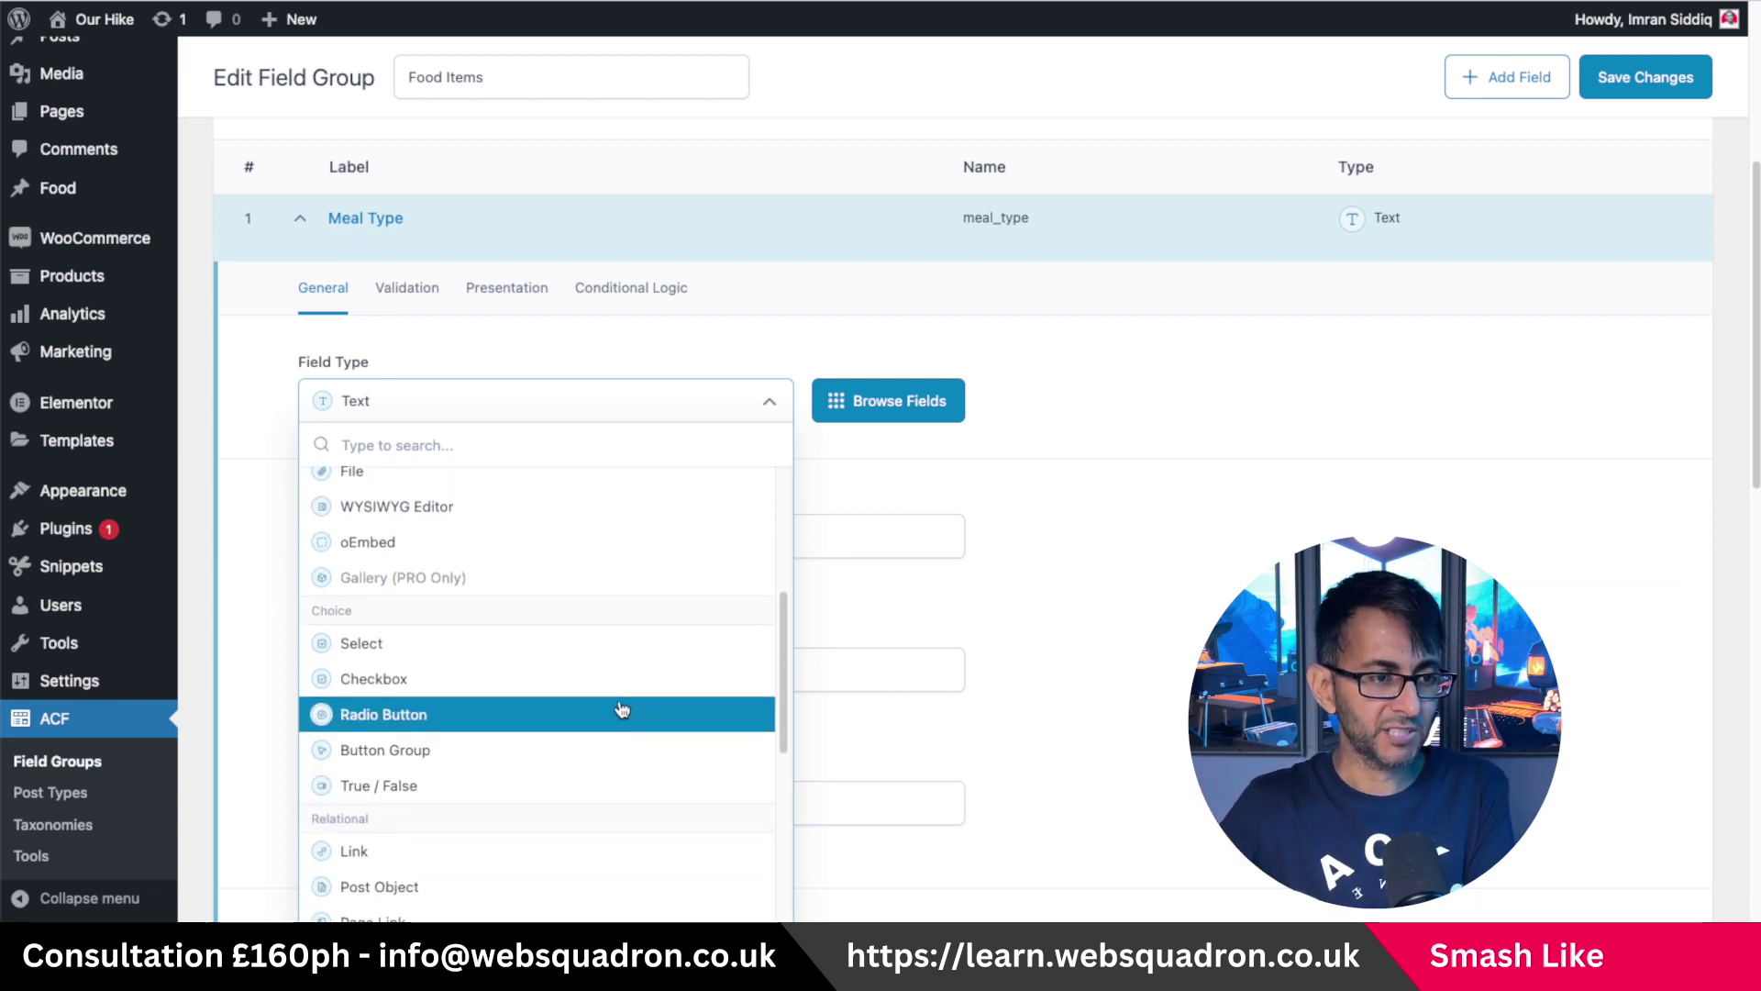
click(592, 641)
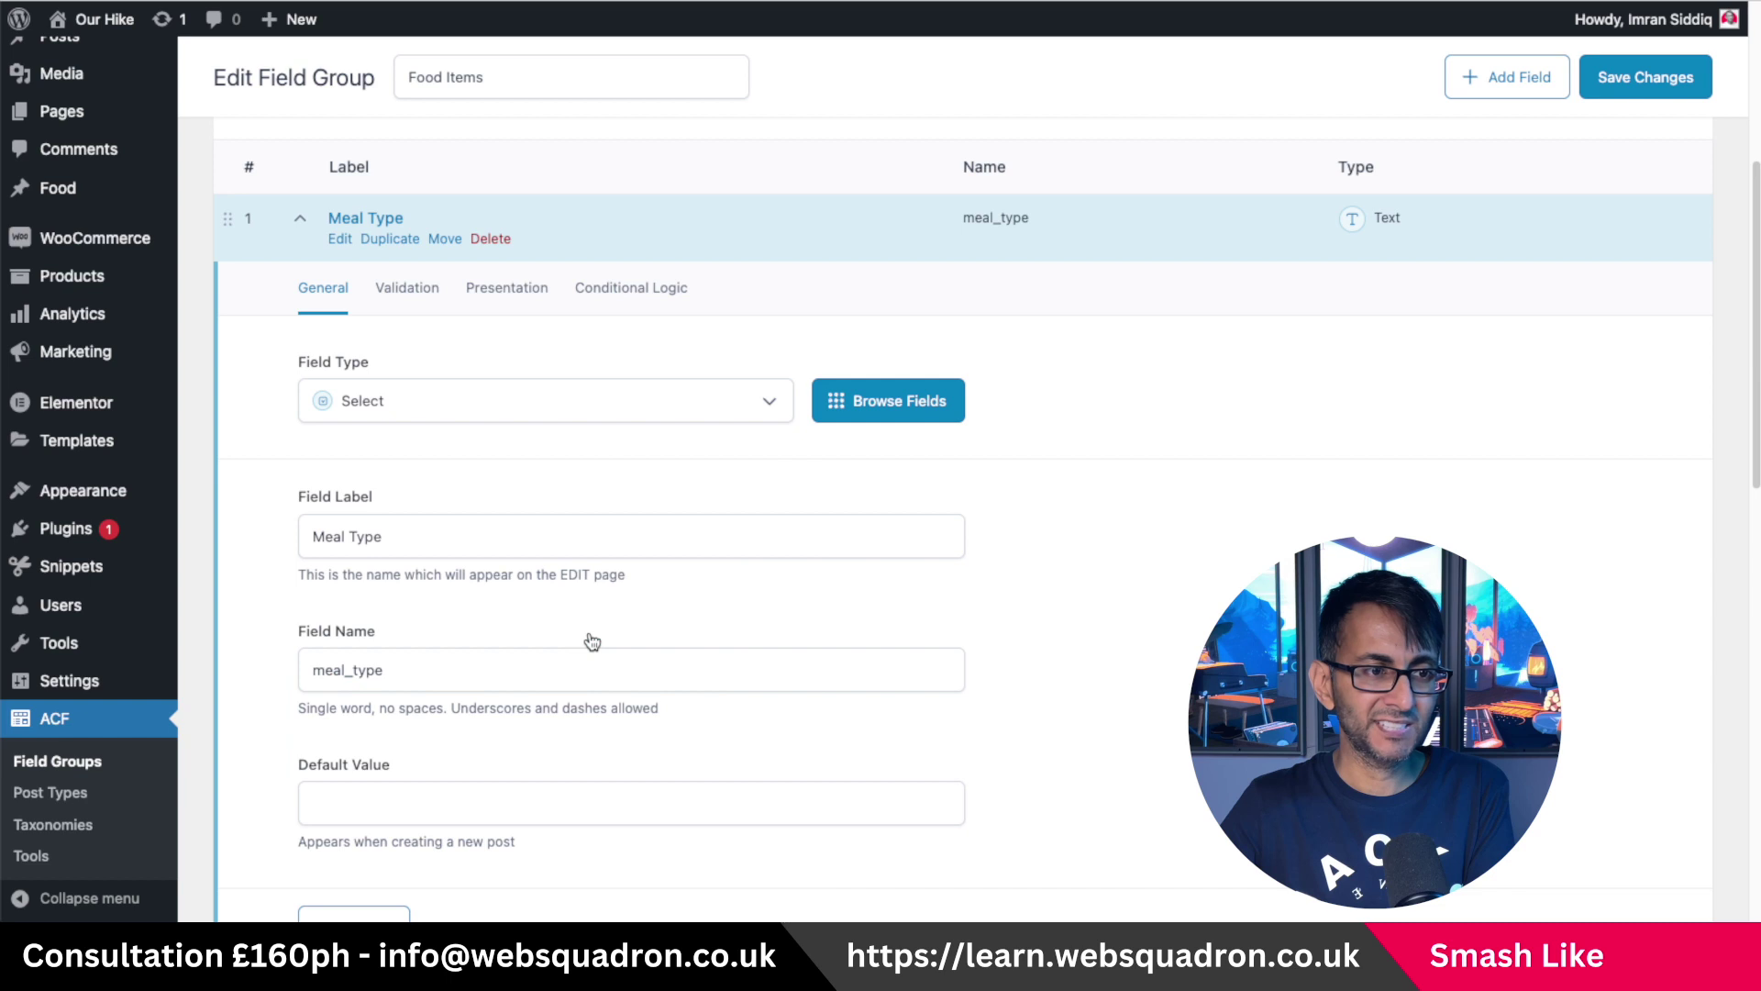
Enter the choices Breakfast, Lunch and Dinner on separate lines and save the field group.
scroll(570, 716, down, 3)
click(417, 633)
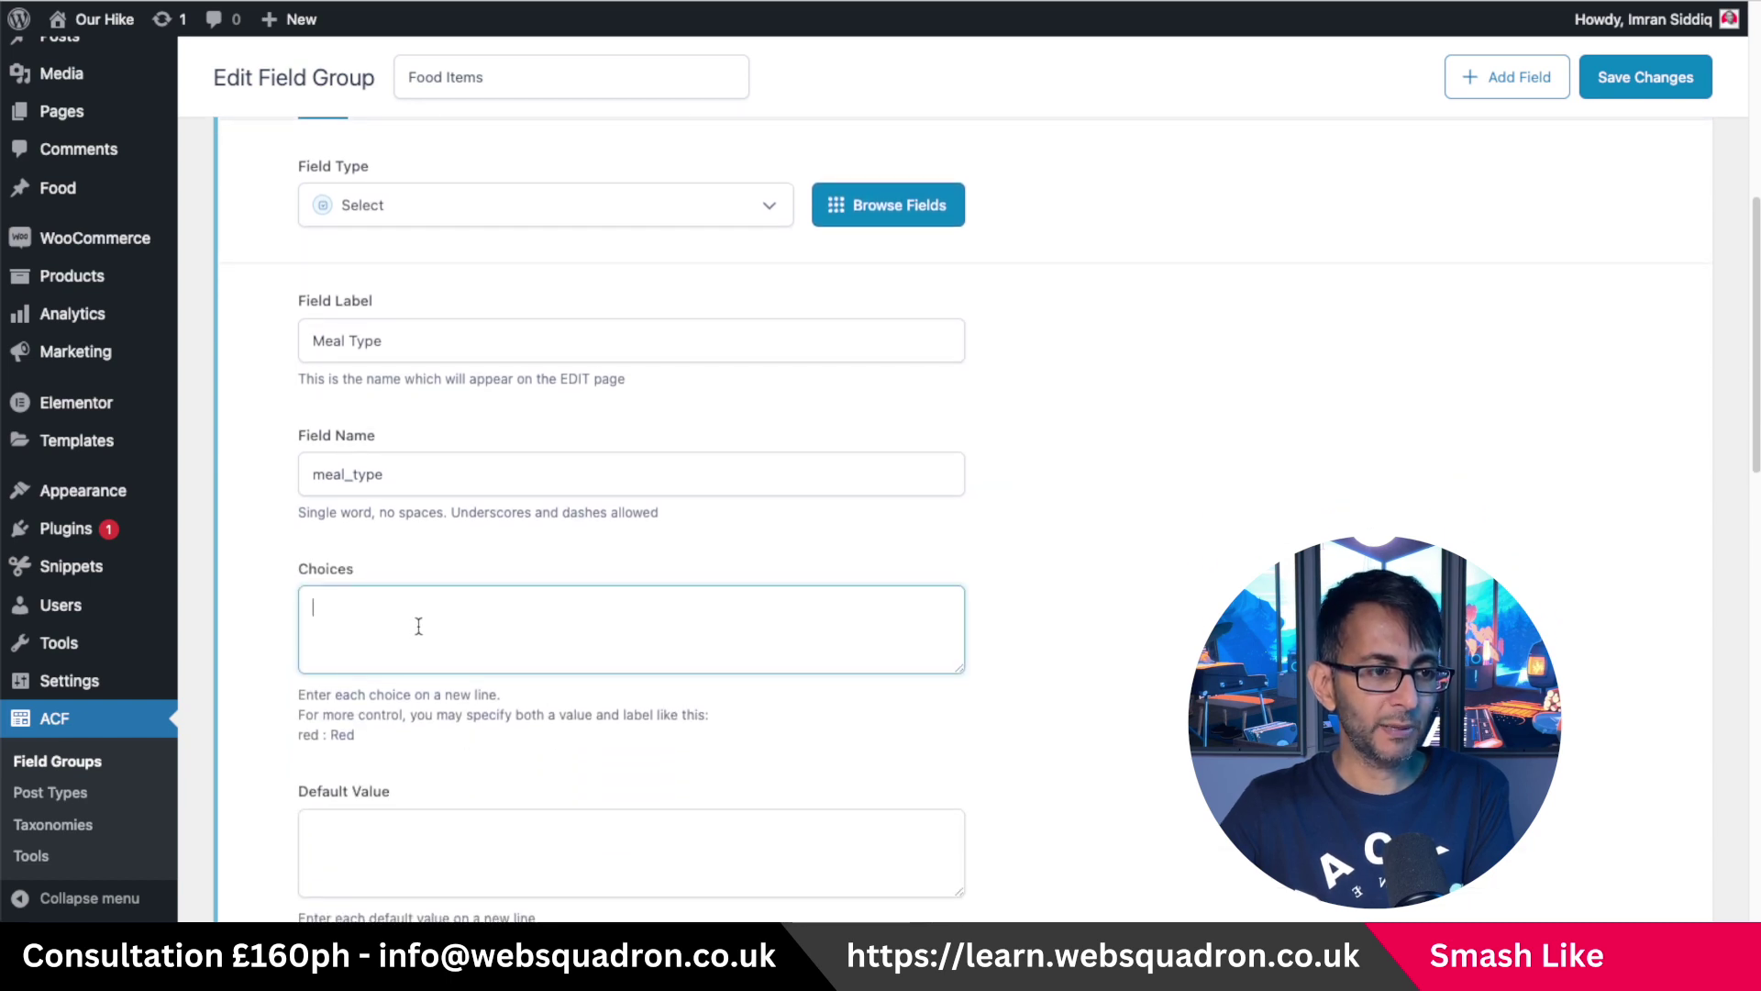
text(Bre)
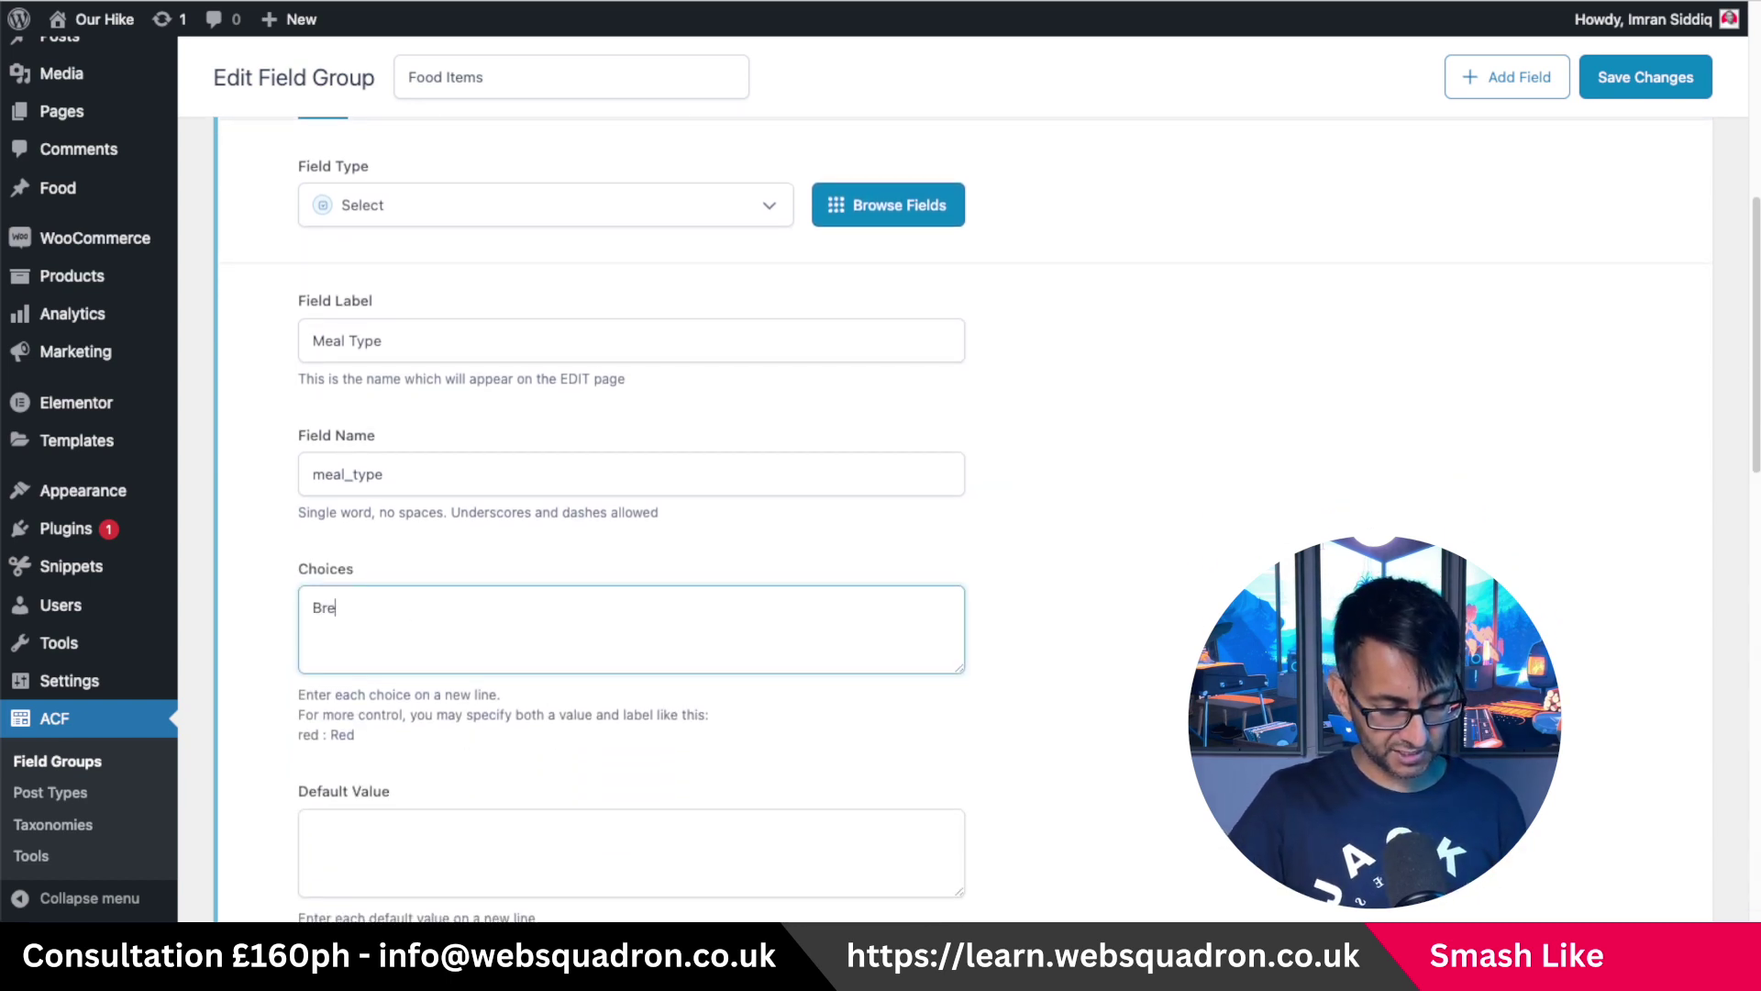
text(akfast)
key(Return)
text(Lu)
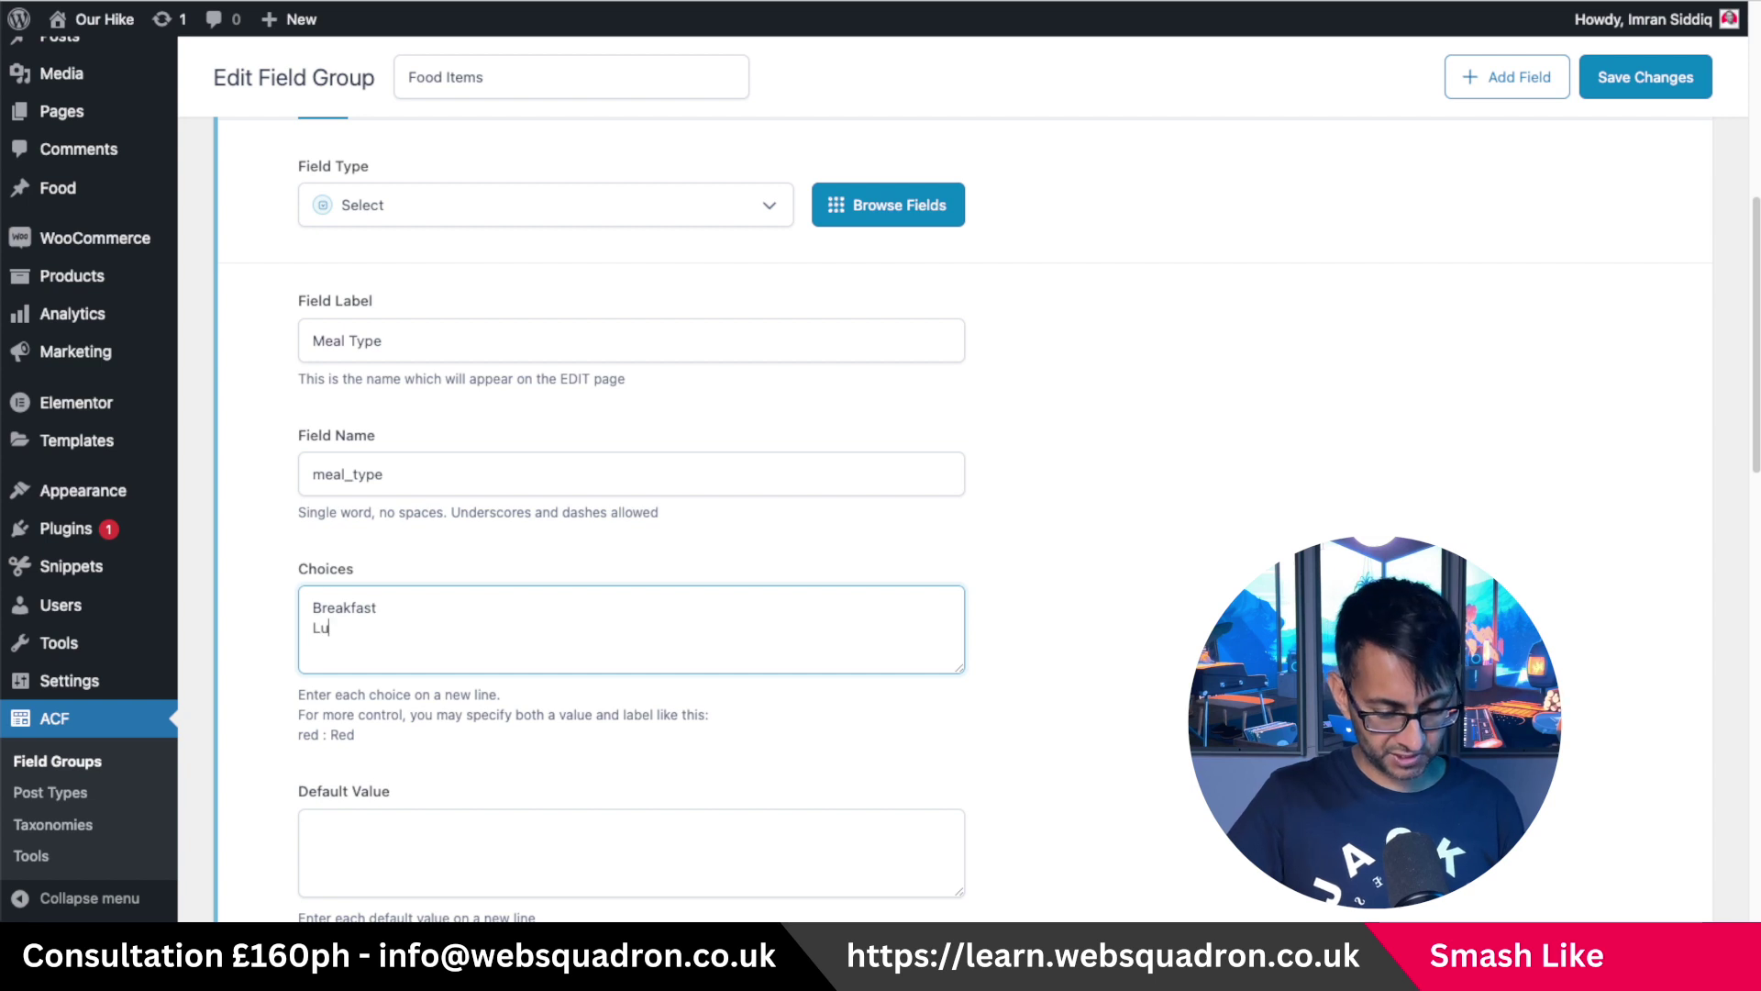
text(nch)
key(Return)
text(Dinner)
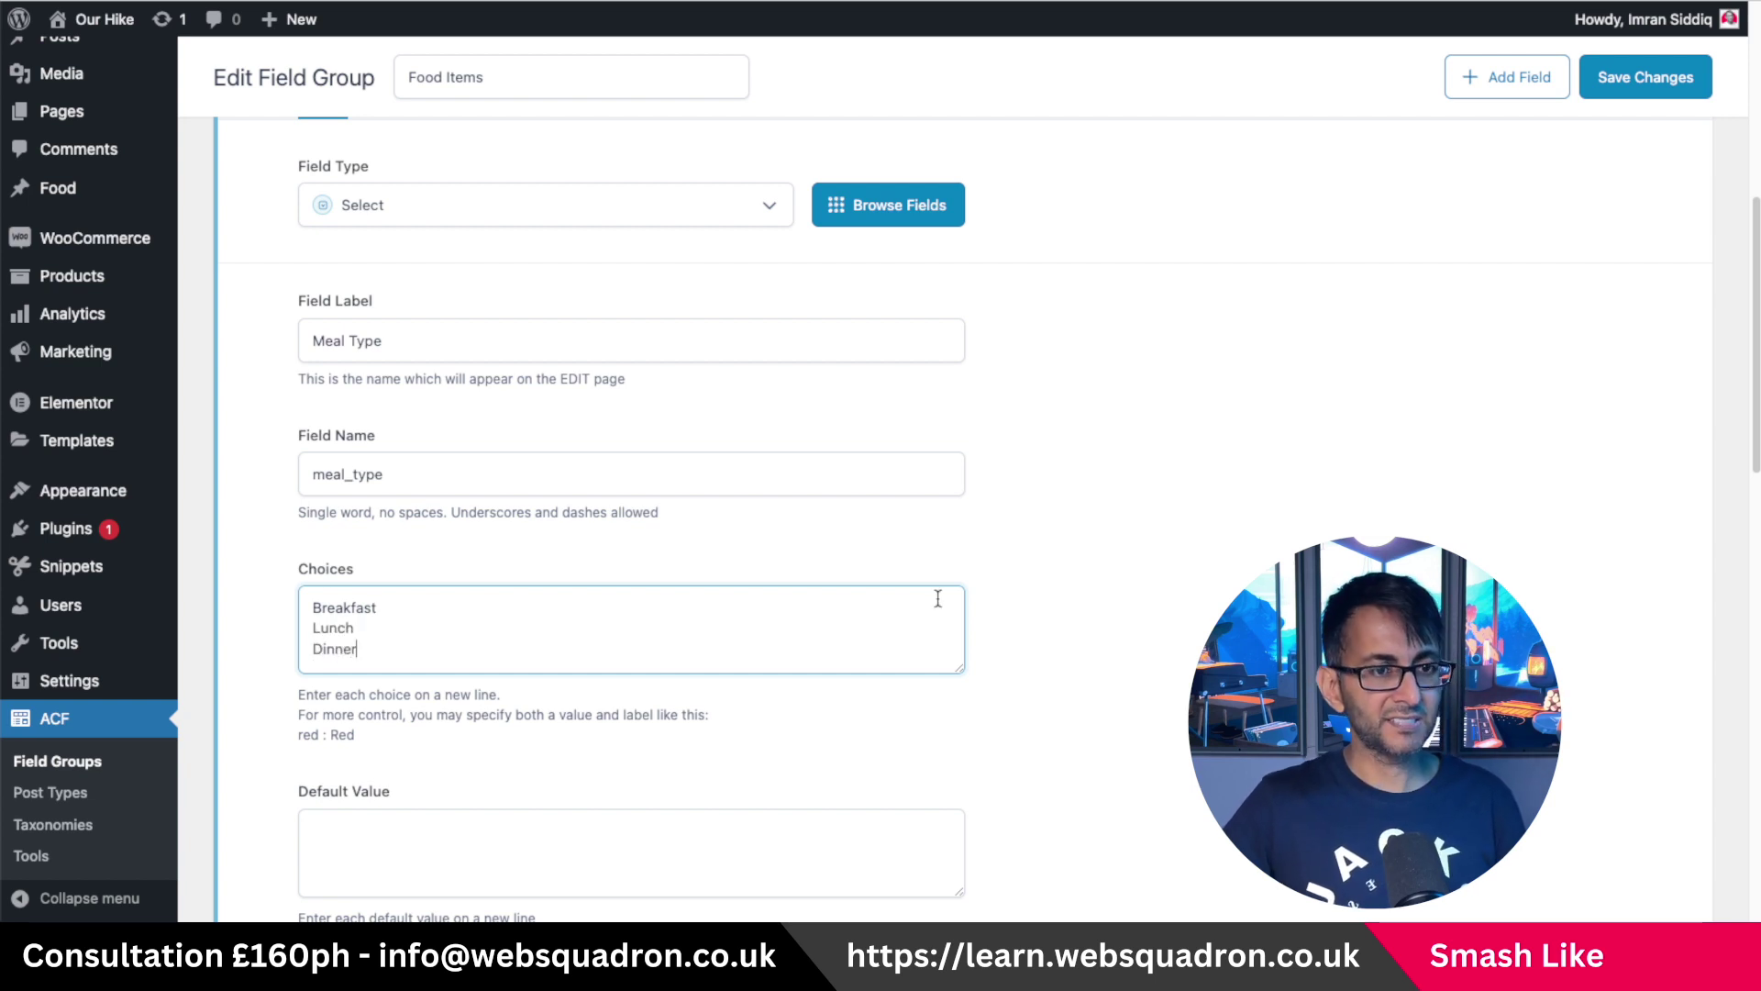
click(1633, 79)
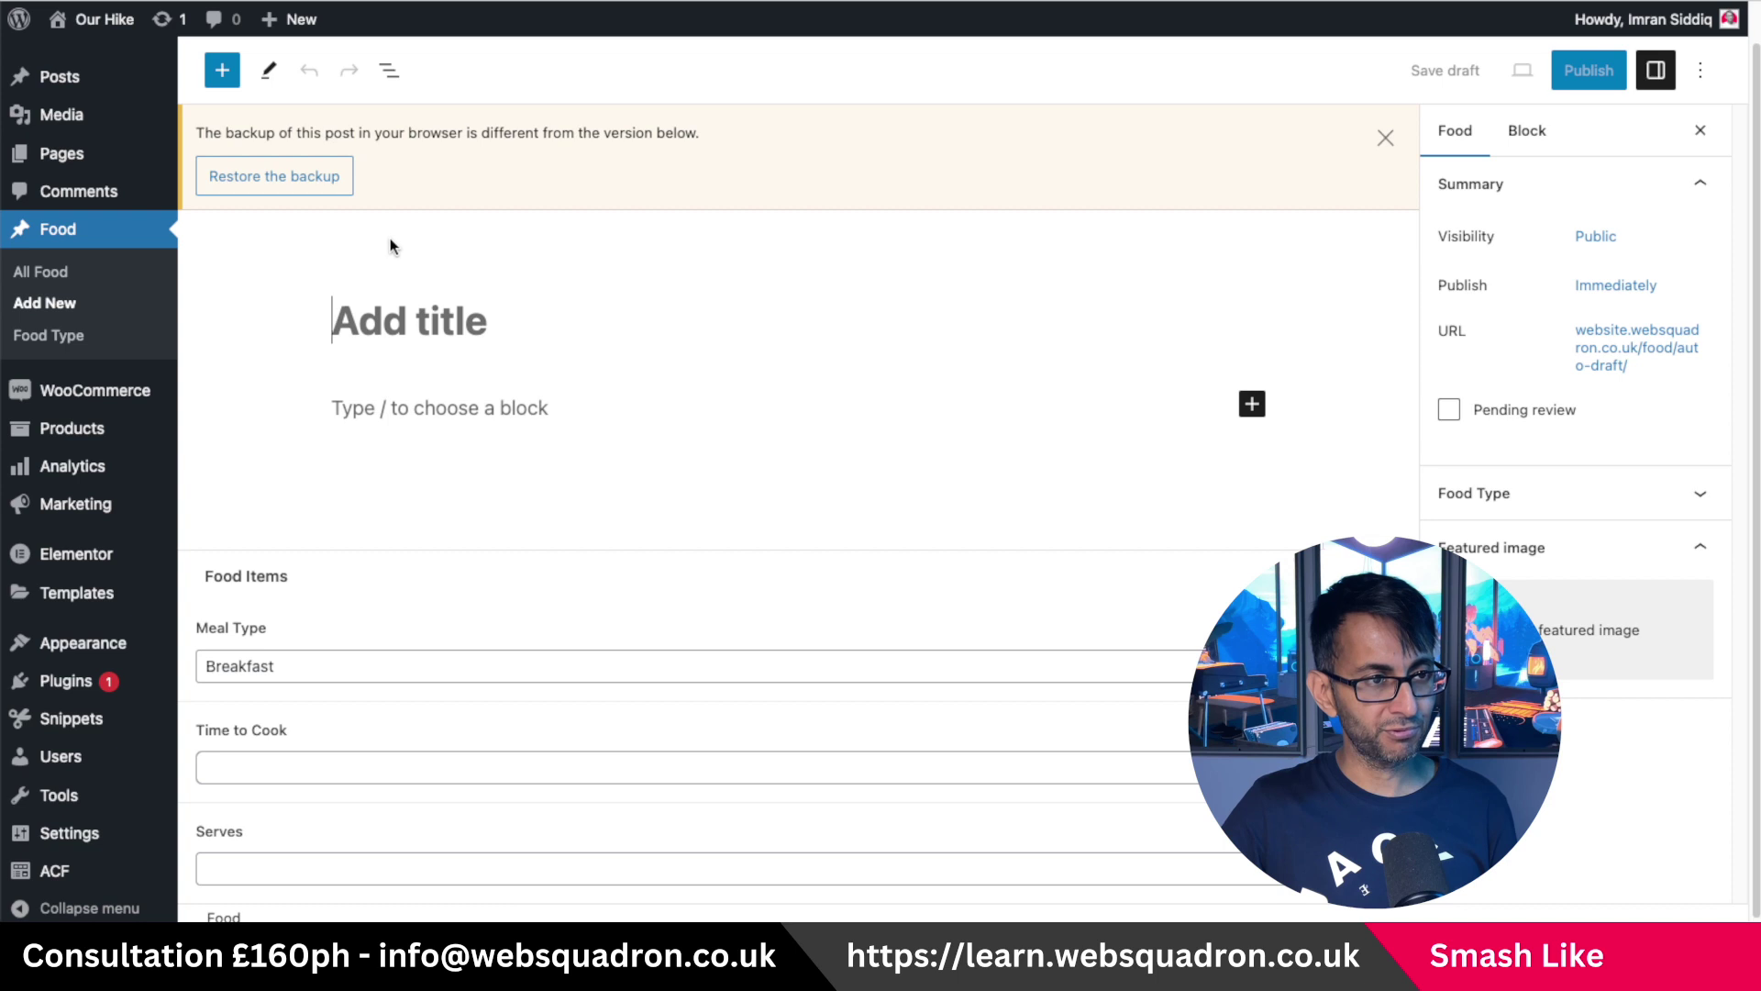
Title the entry Hot Balti, choose Dinner for Meal Type, and enter Time to Cook 30 and Serves 4.
click(358, 338)
text(Hot Balti)
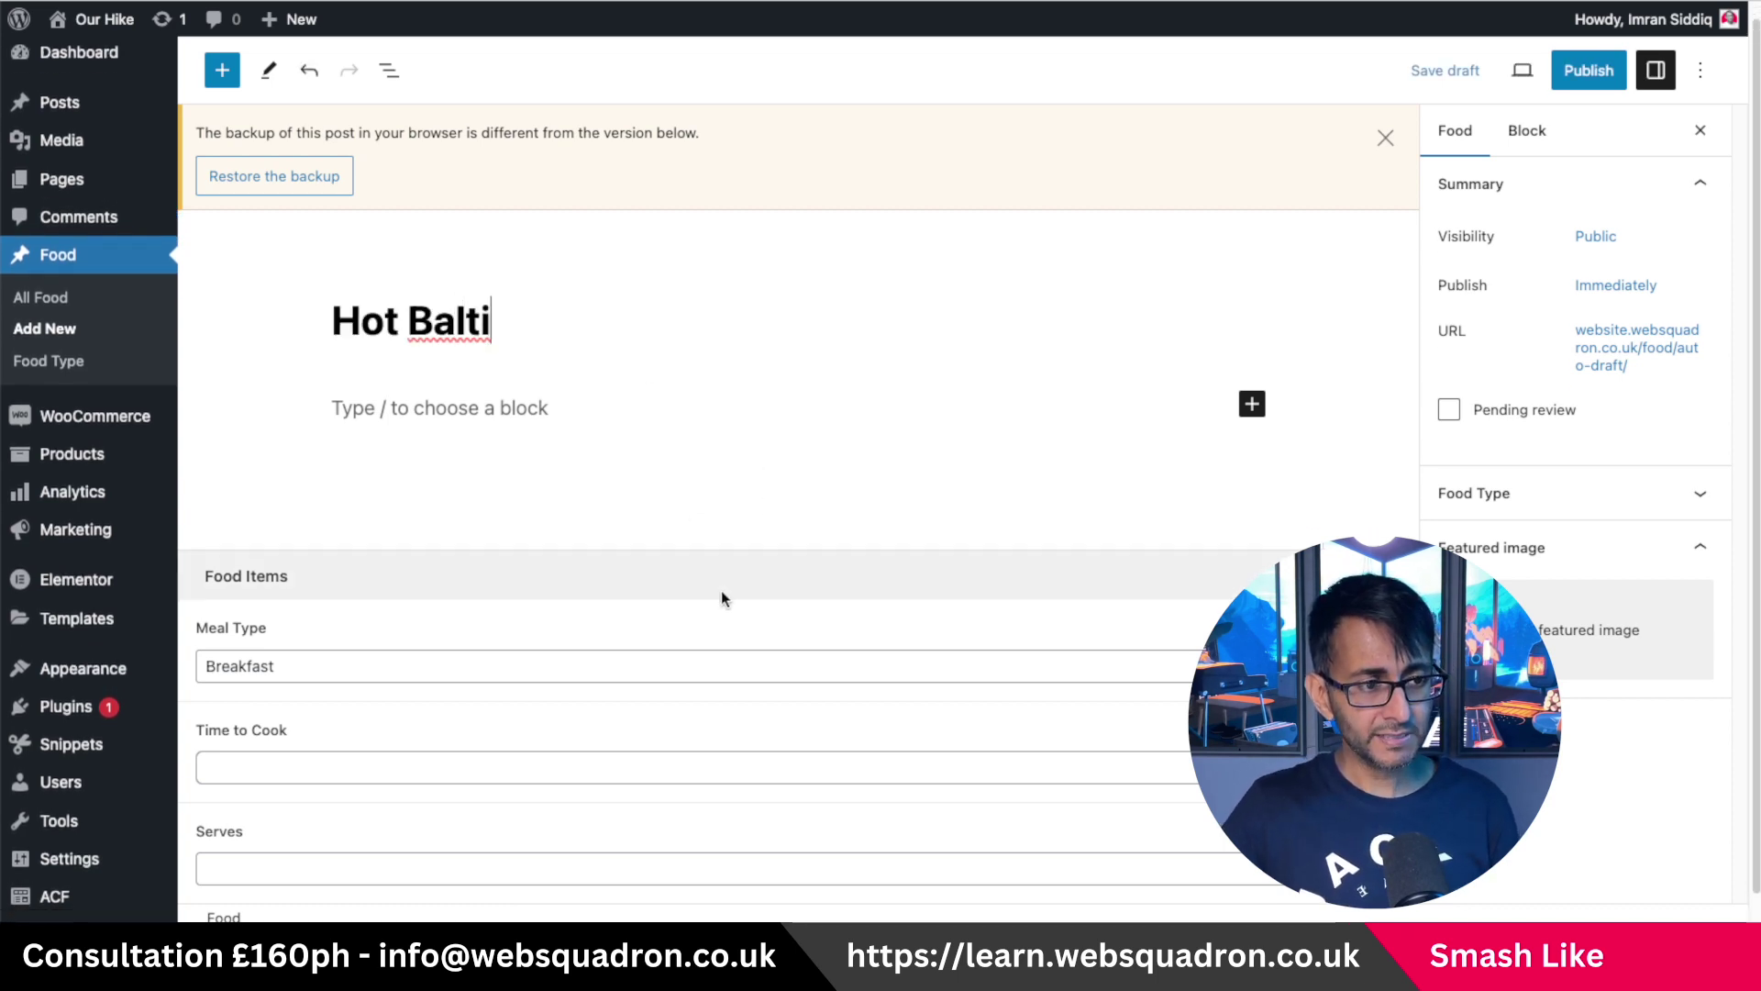
click(685, 666)
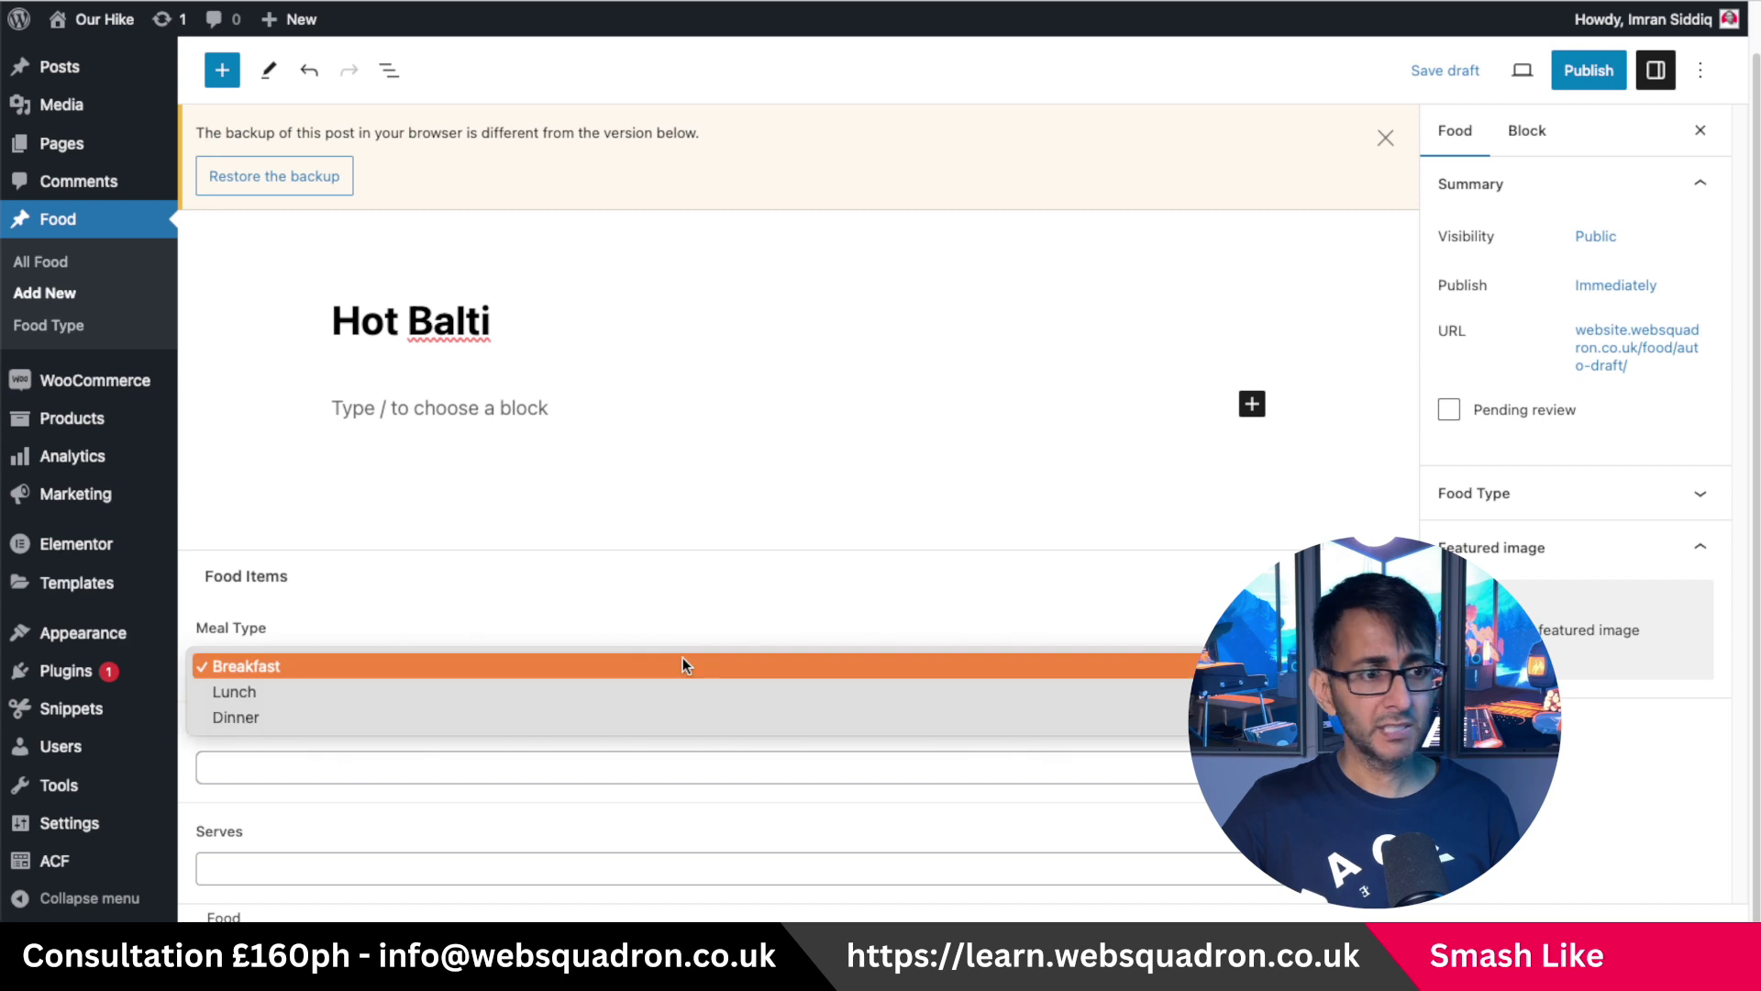
click(612, 718)
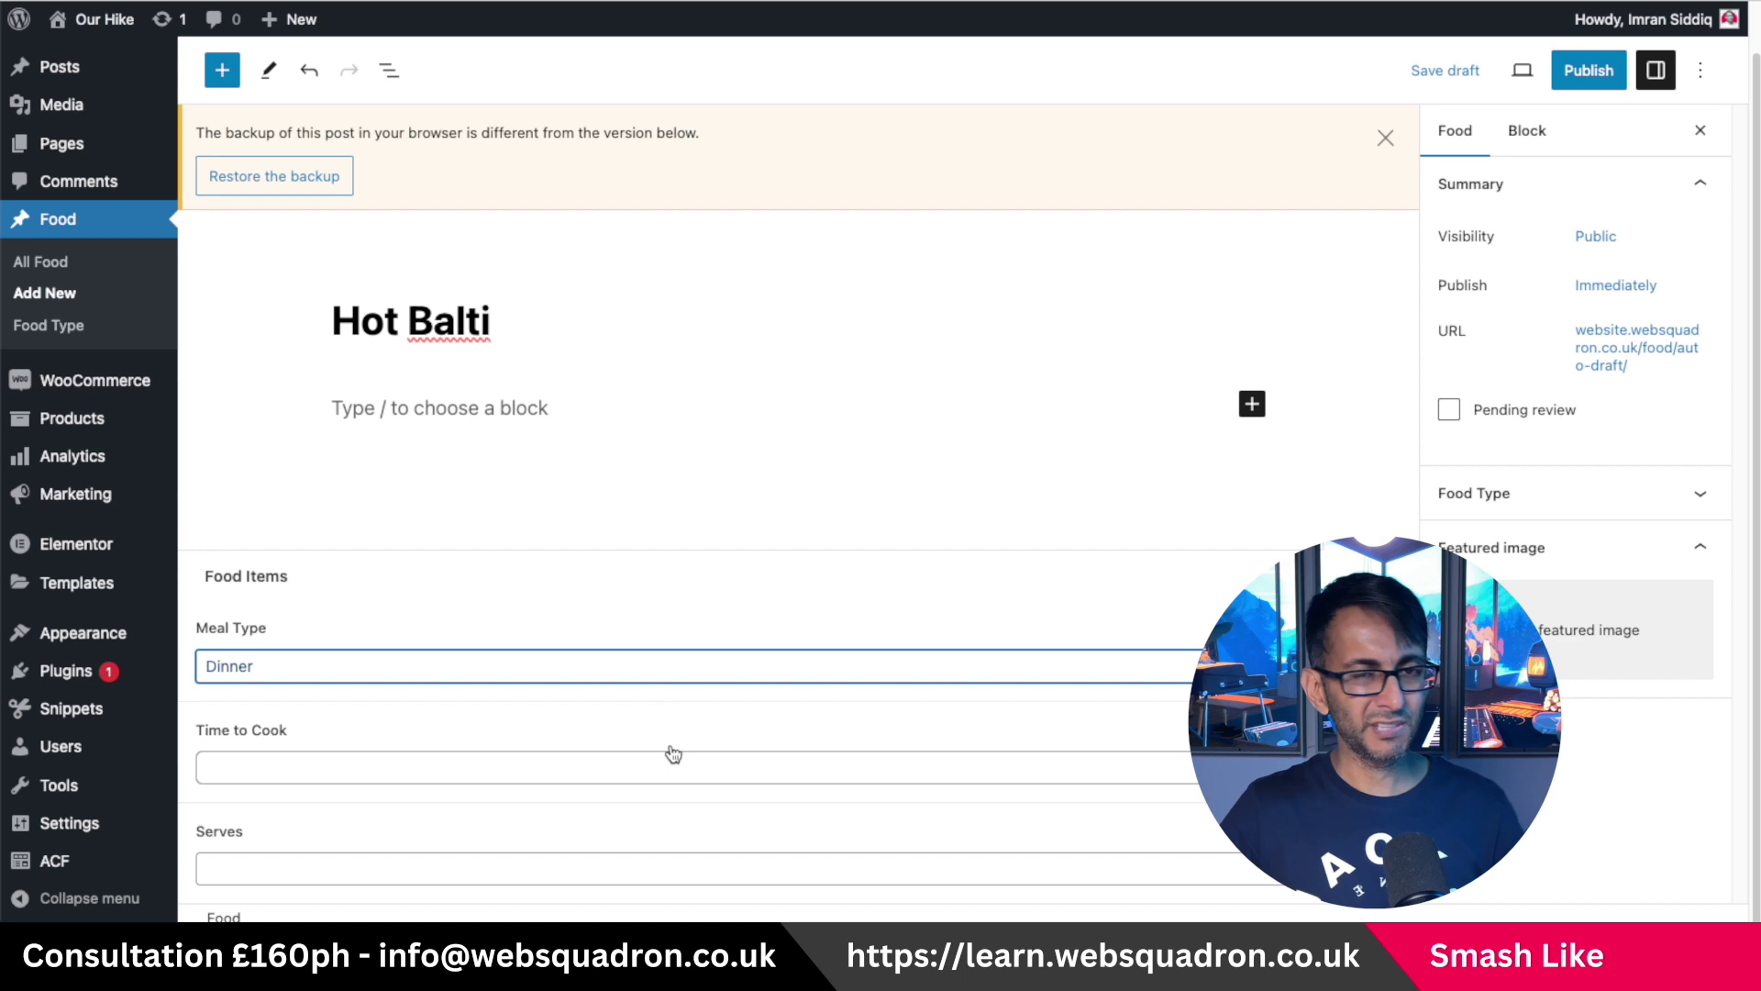
click(485, 768)
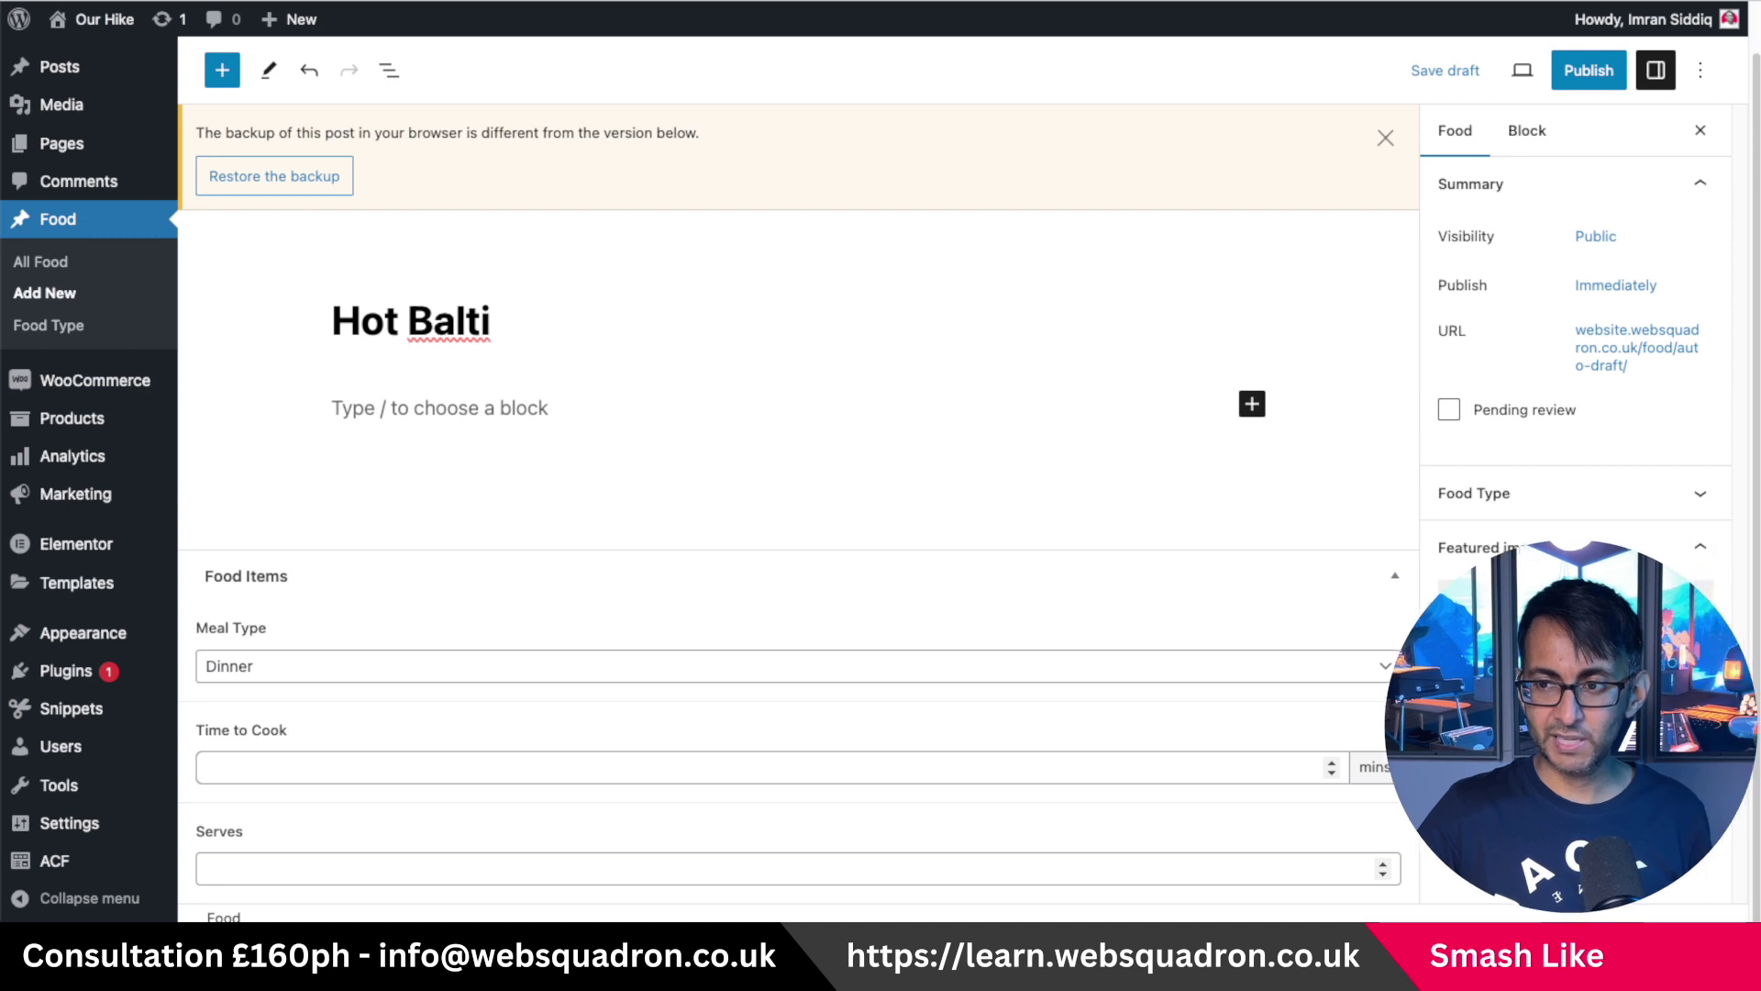
click(748, 763)
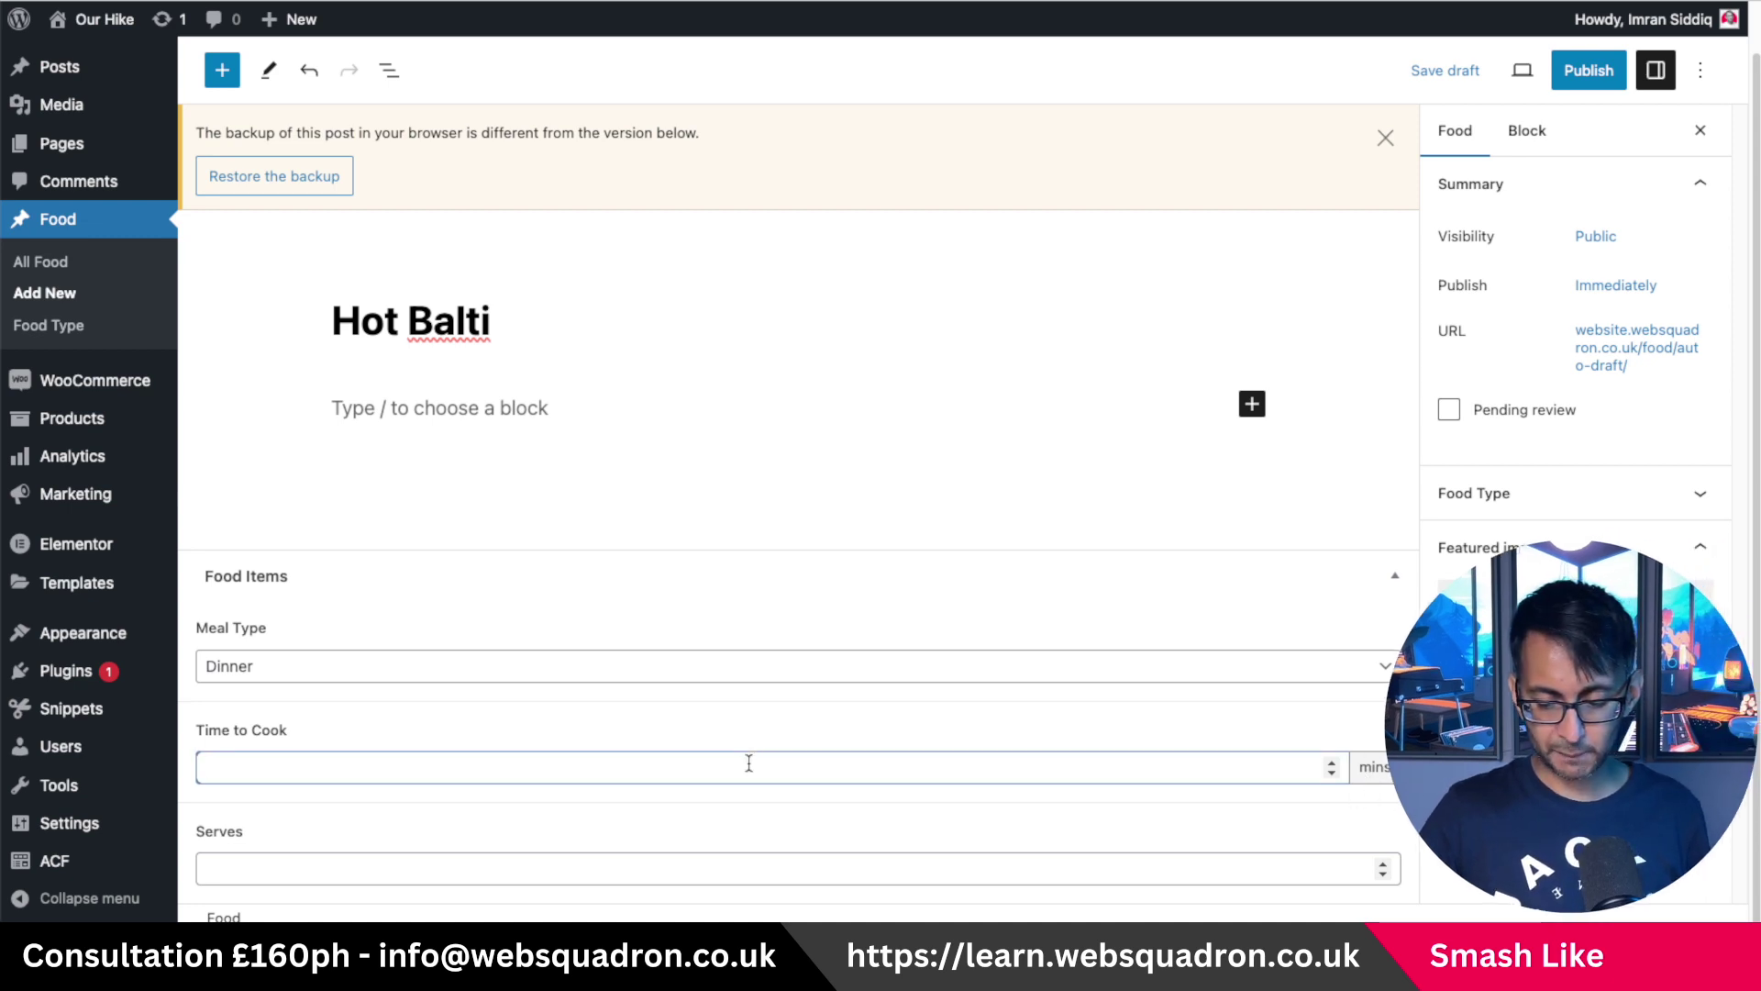
text(30)
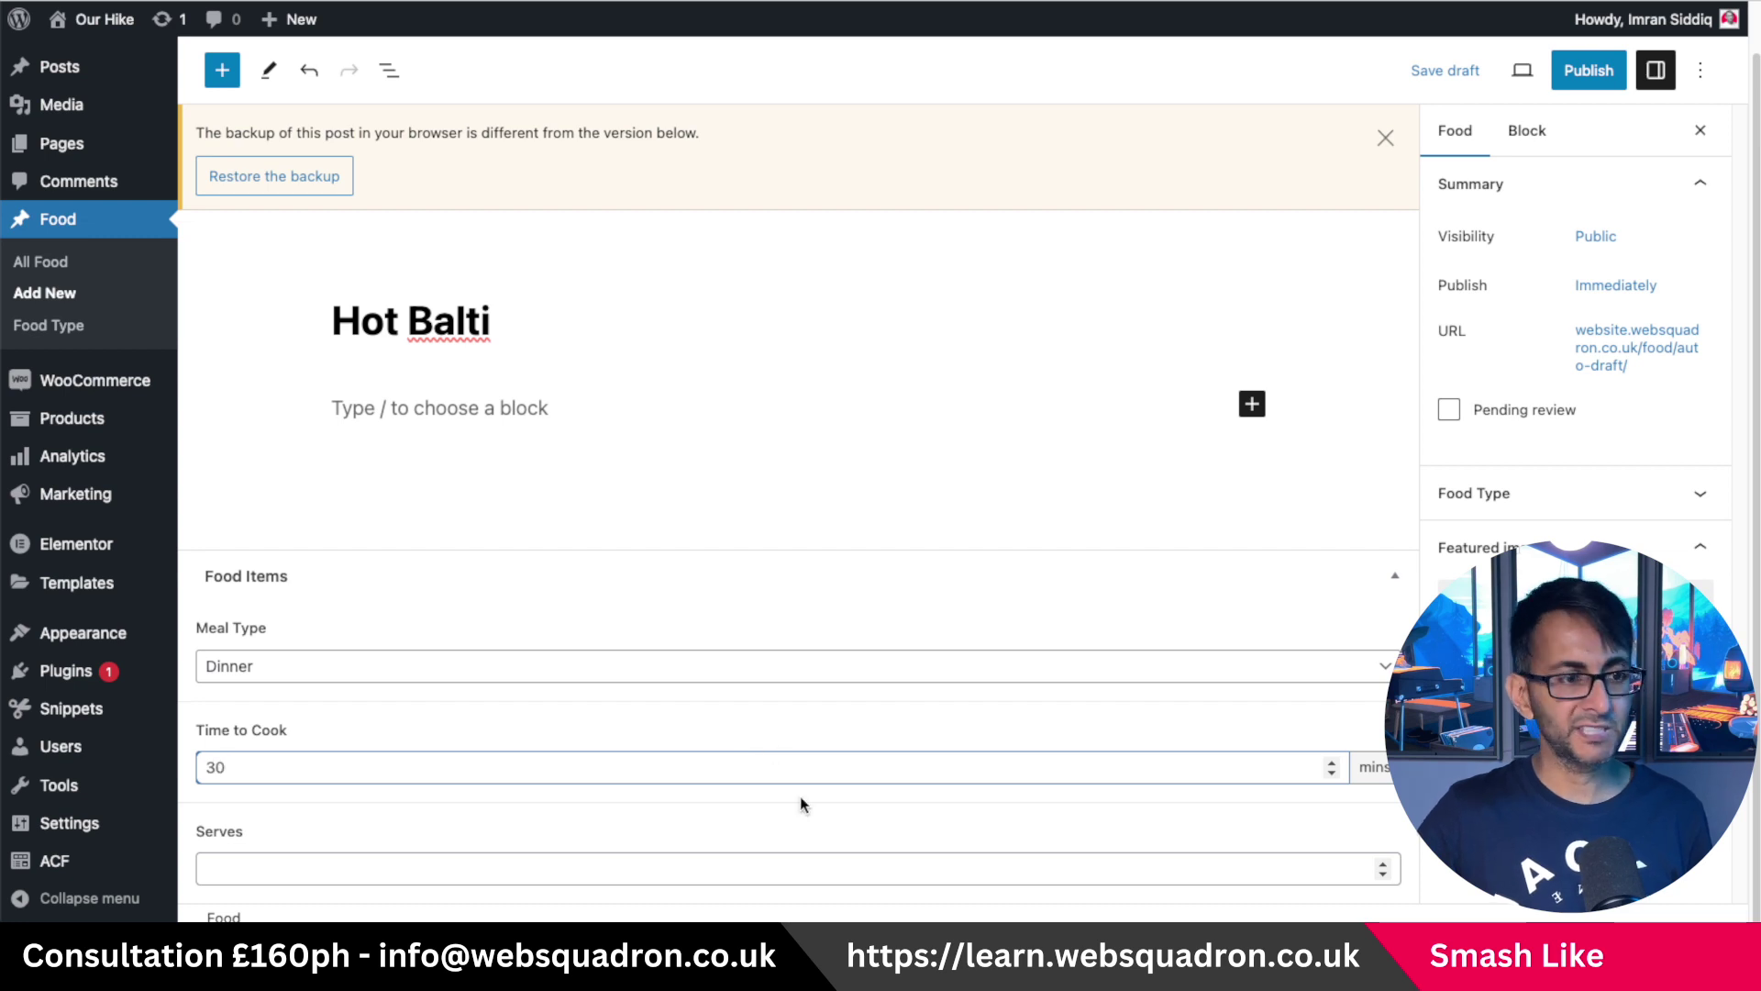
click(442, 877)
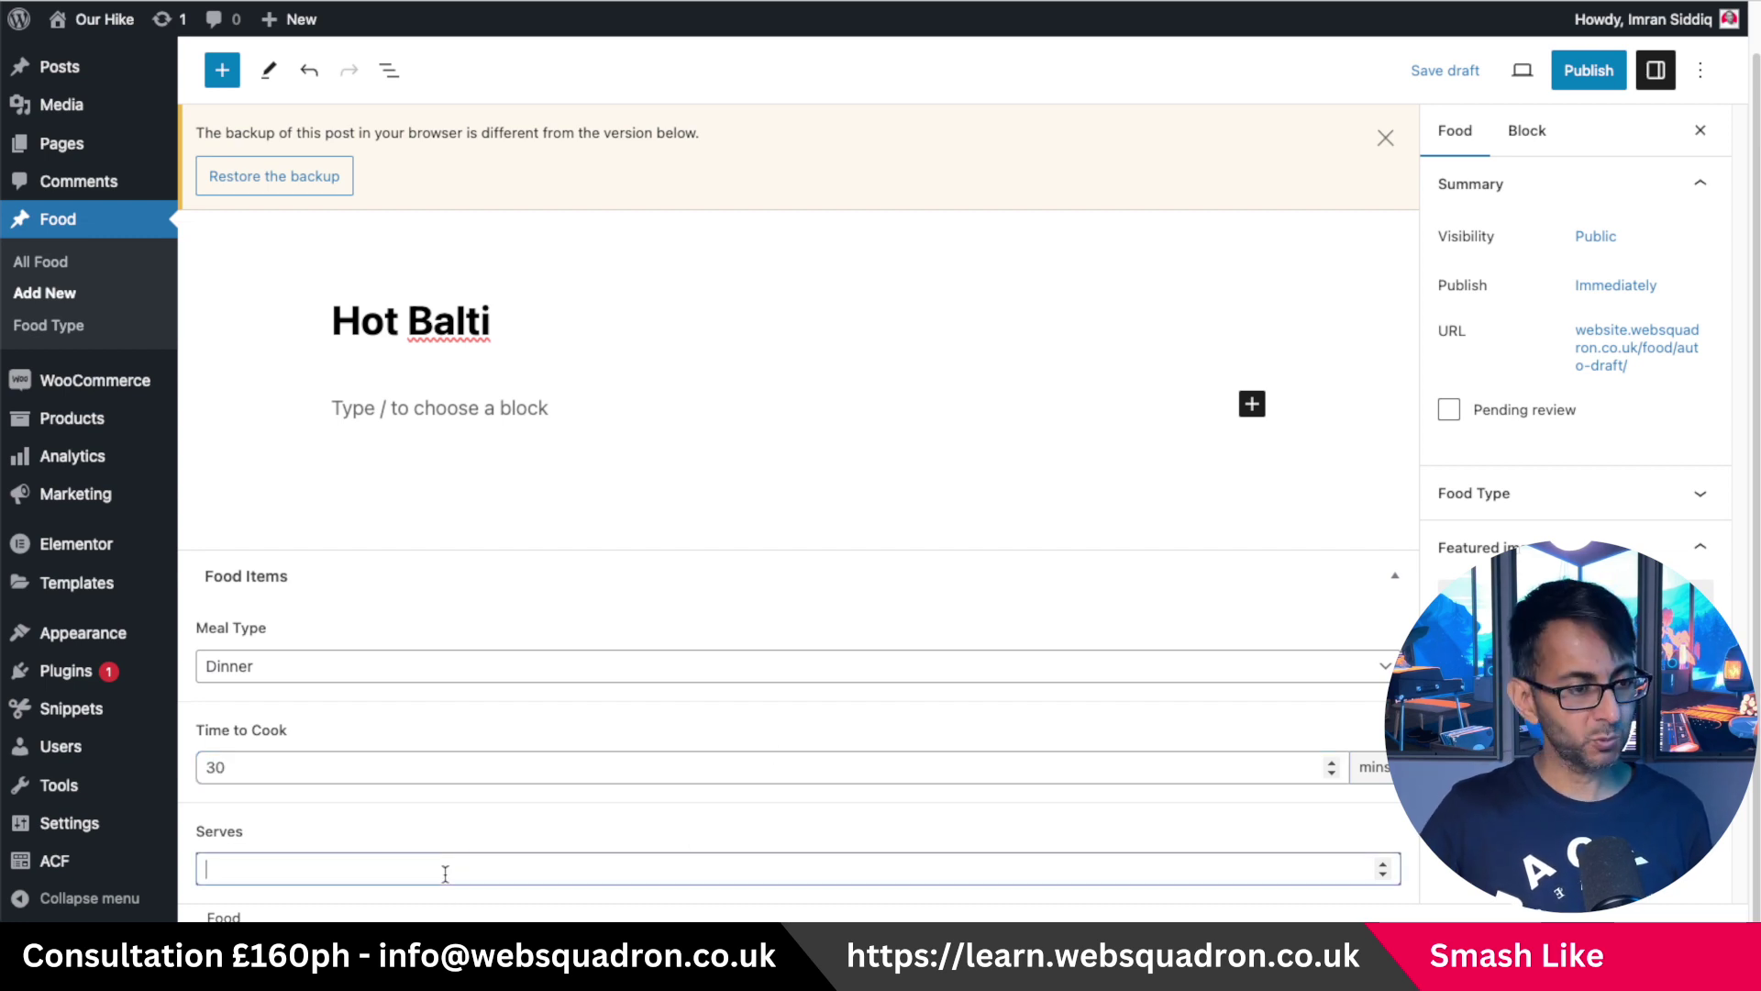
text(4)
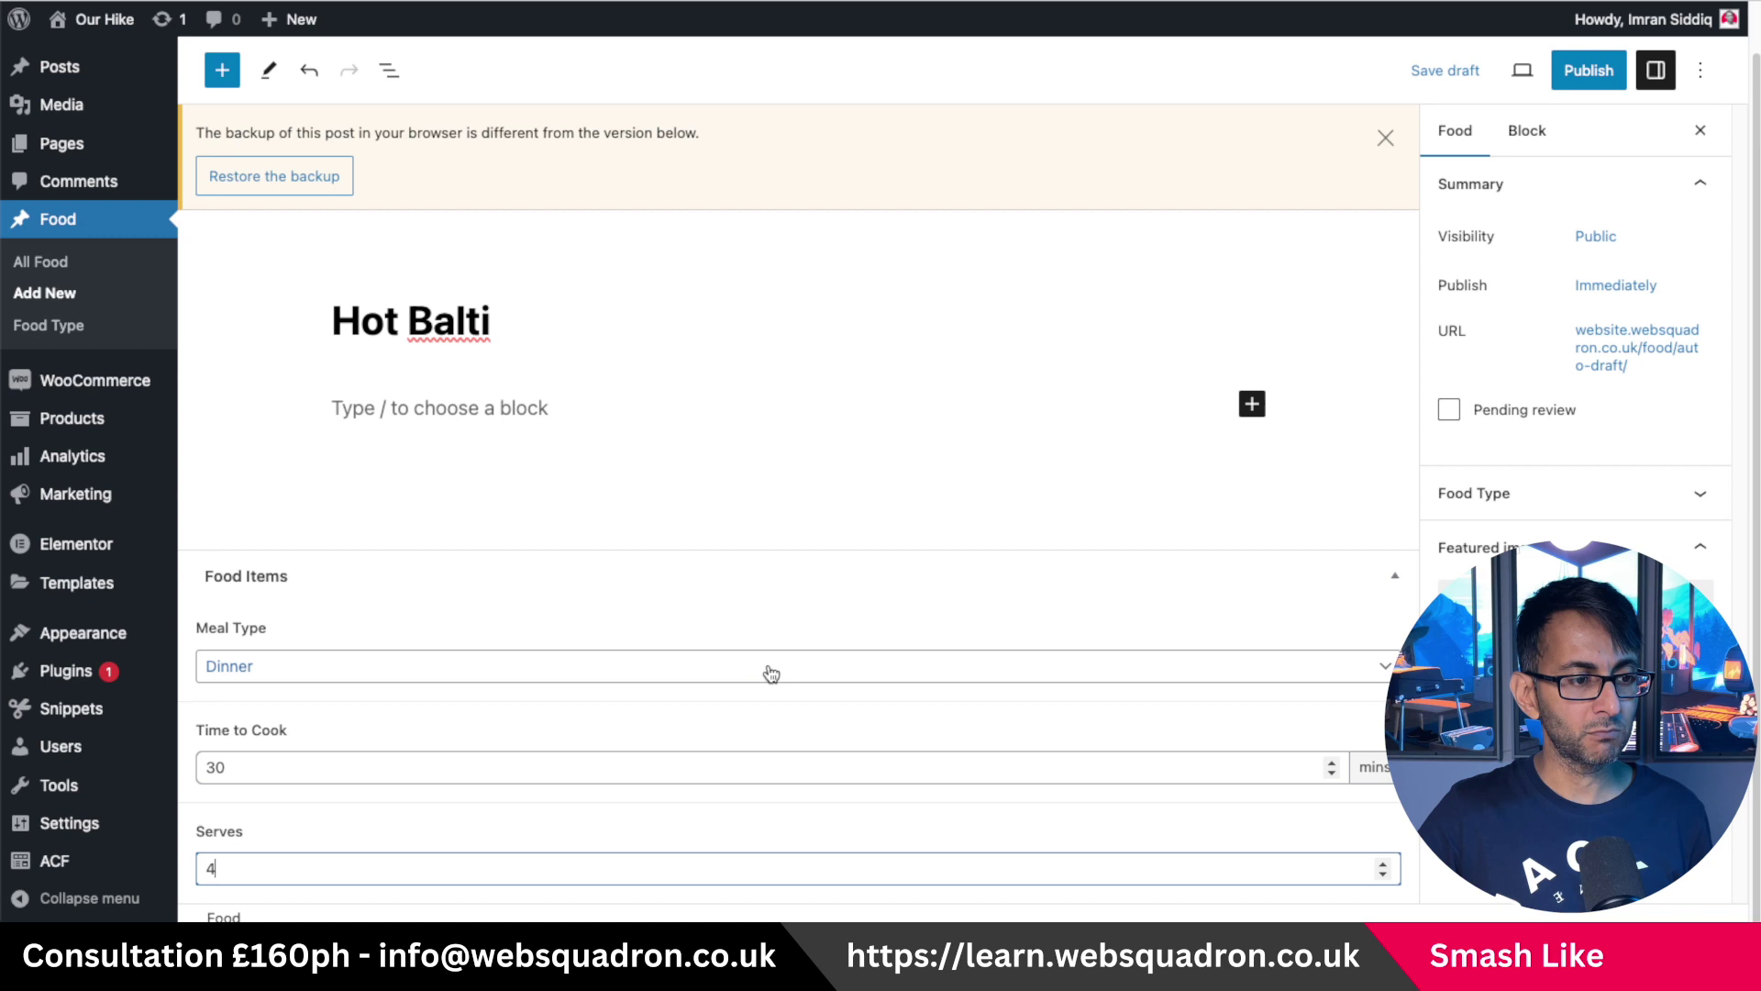
click(1573, 594)
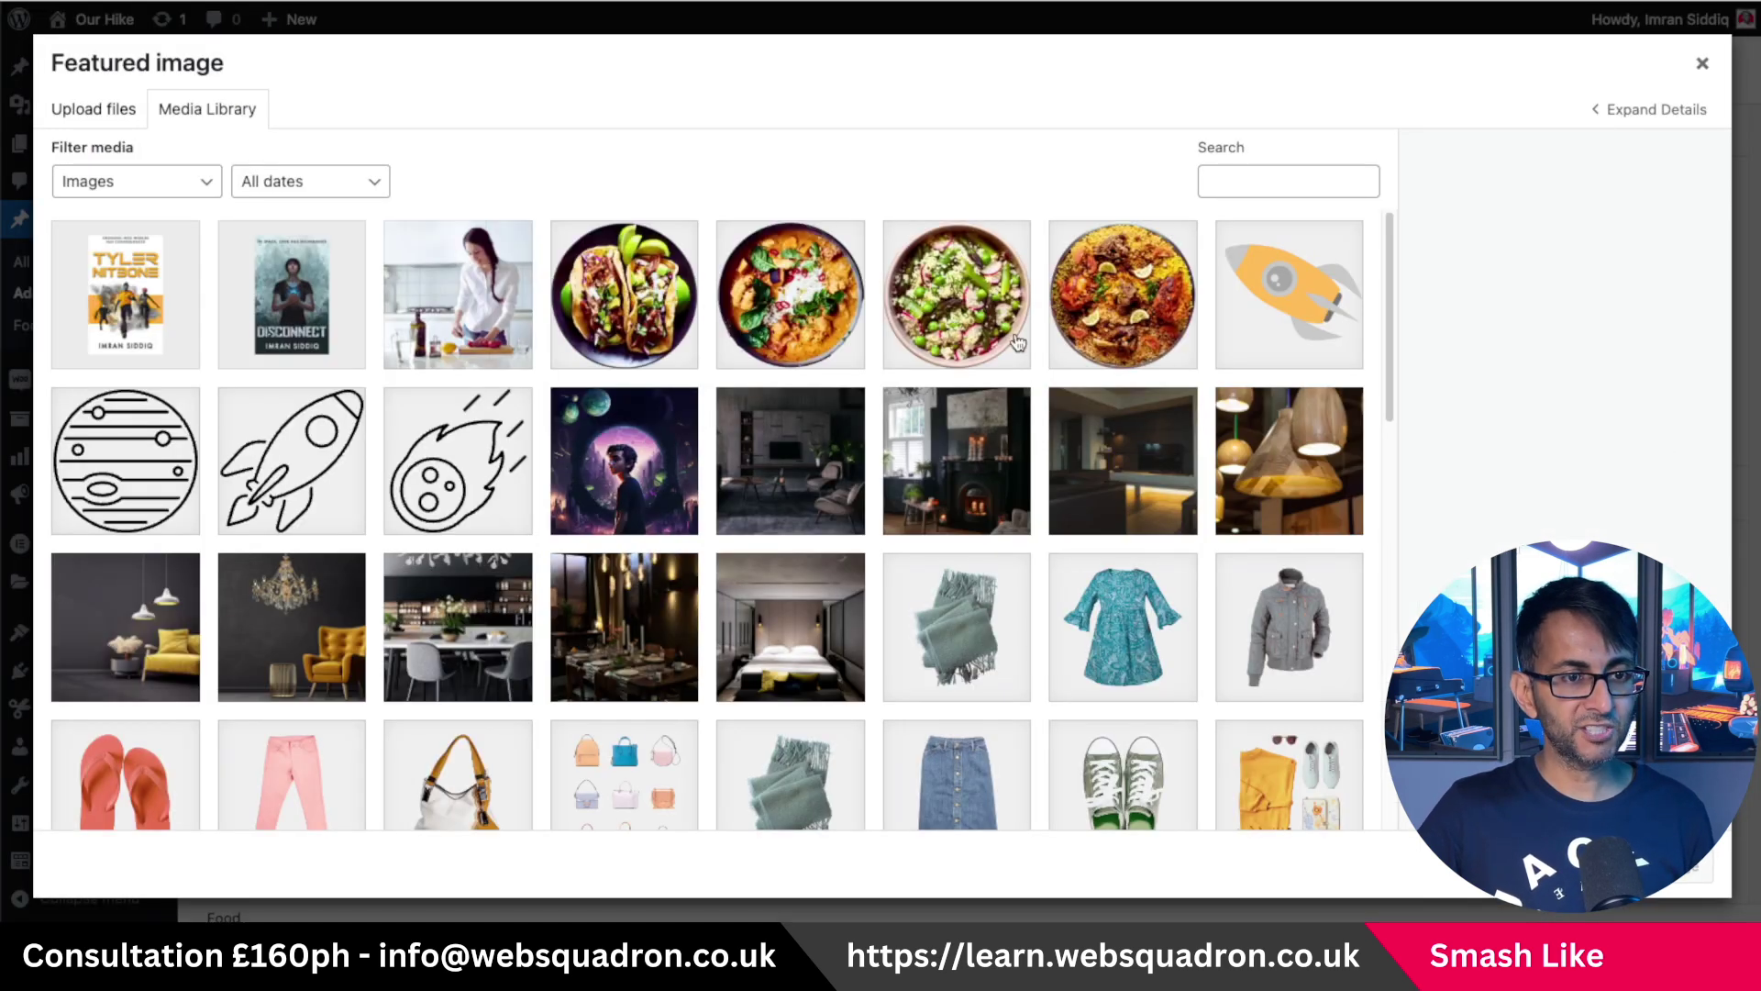
Set the curry image Meal-1 as the featured image, tag it Indian, and update the recipe.
click(800, 321)
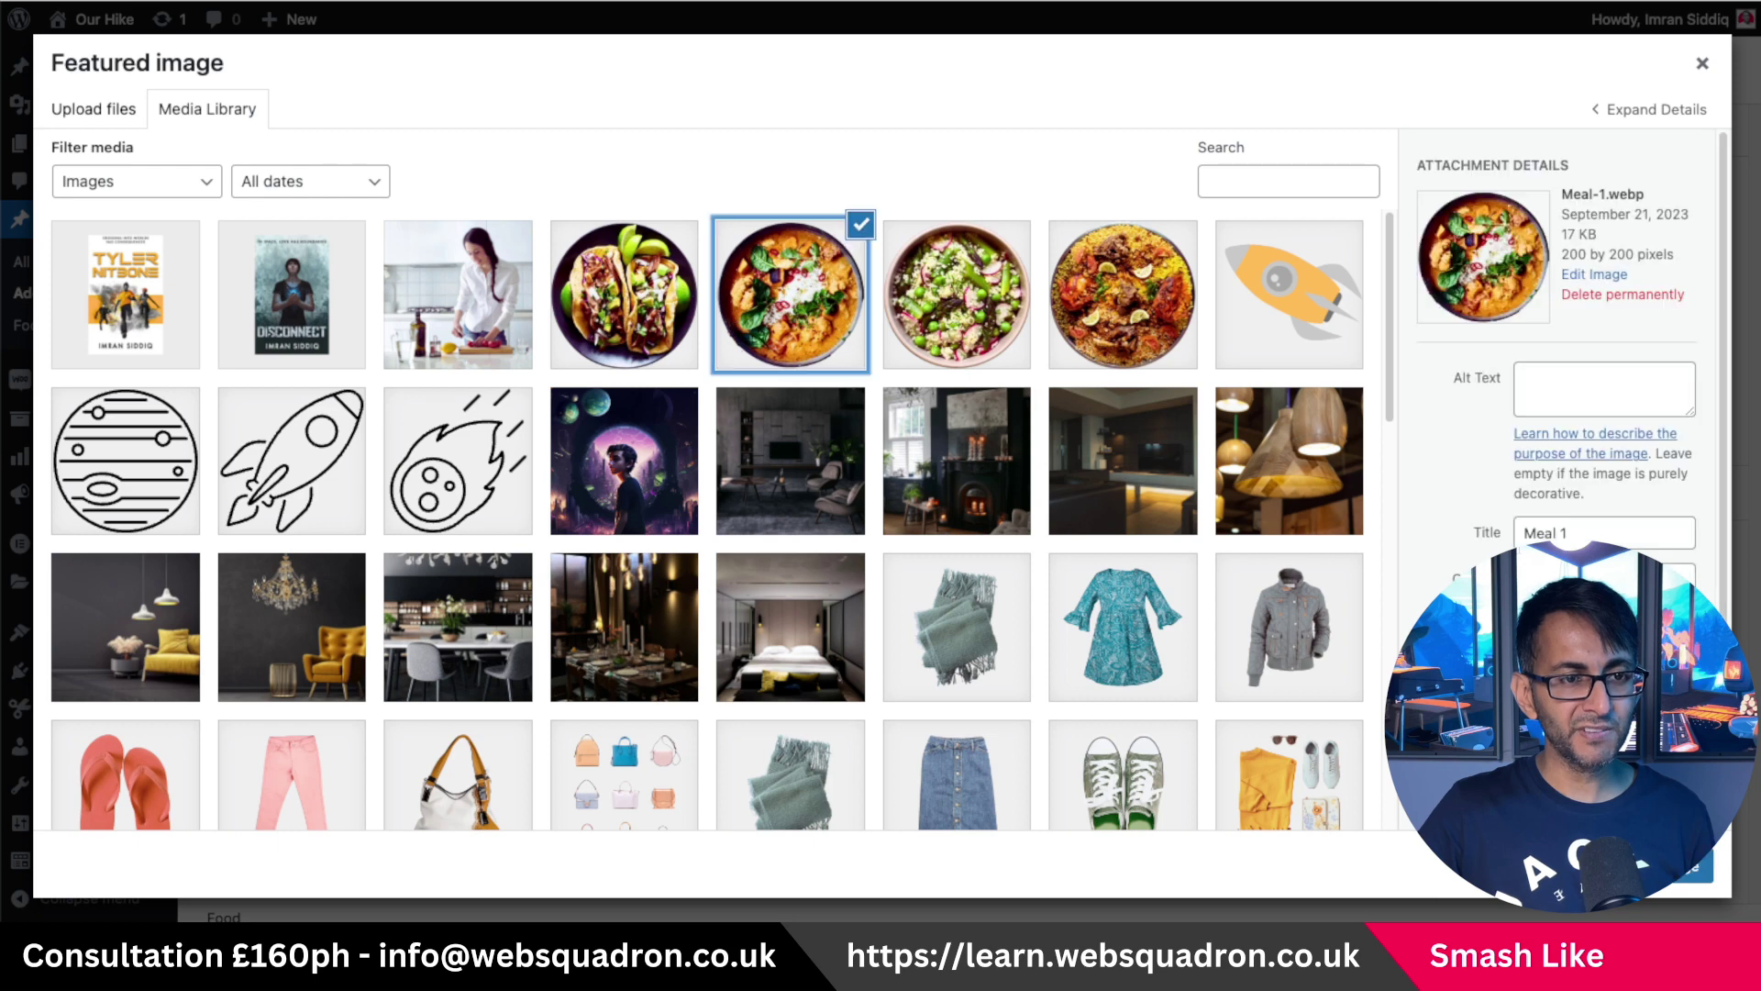
click(1660, 865)
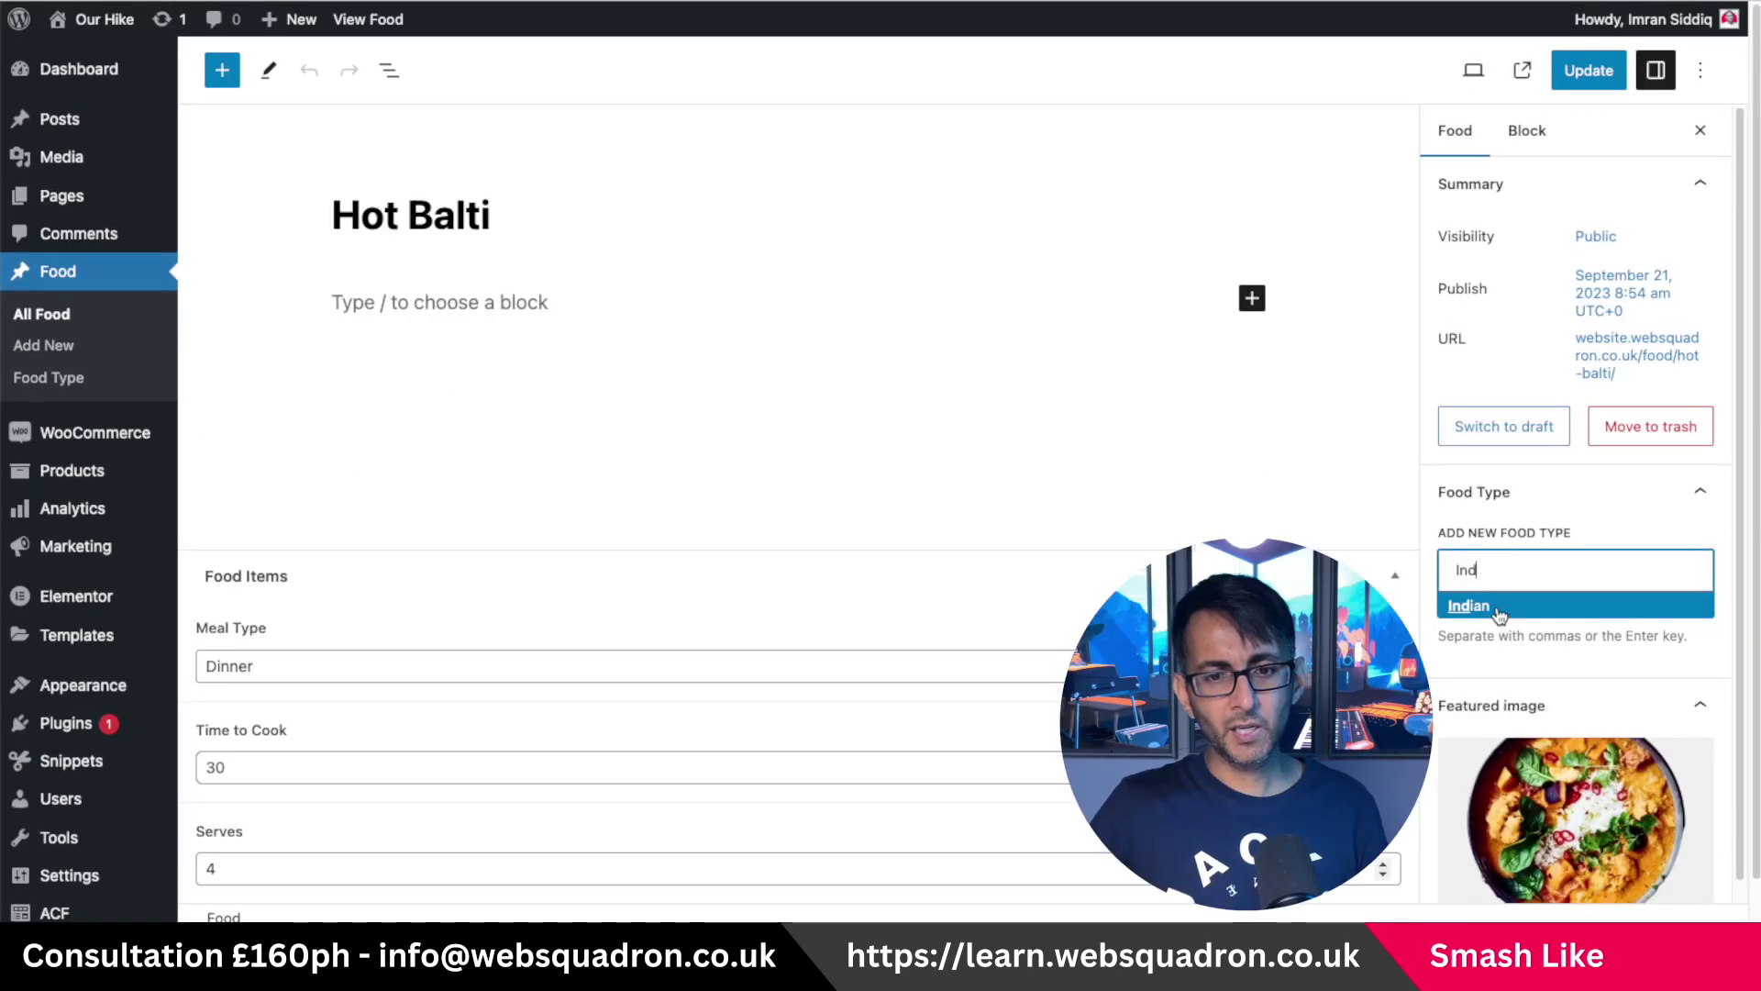
click(1497, 615)
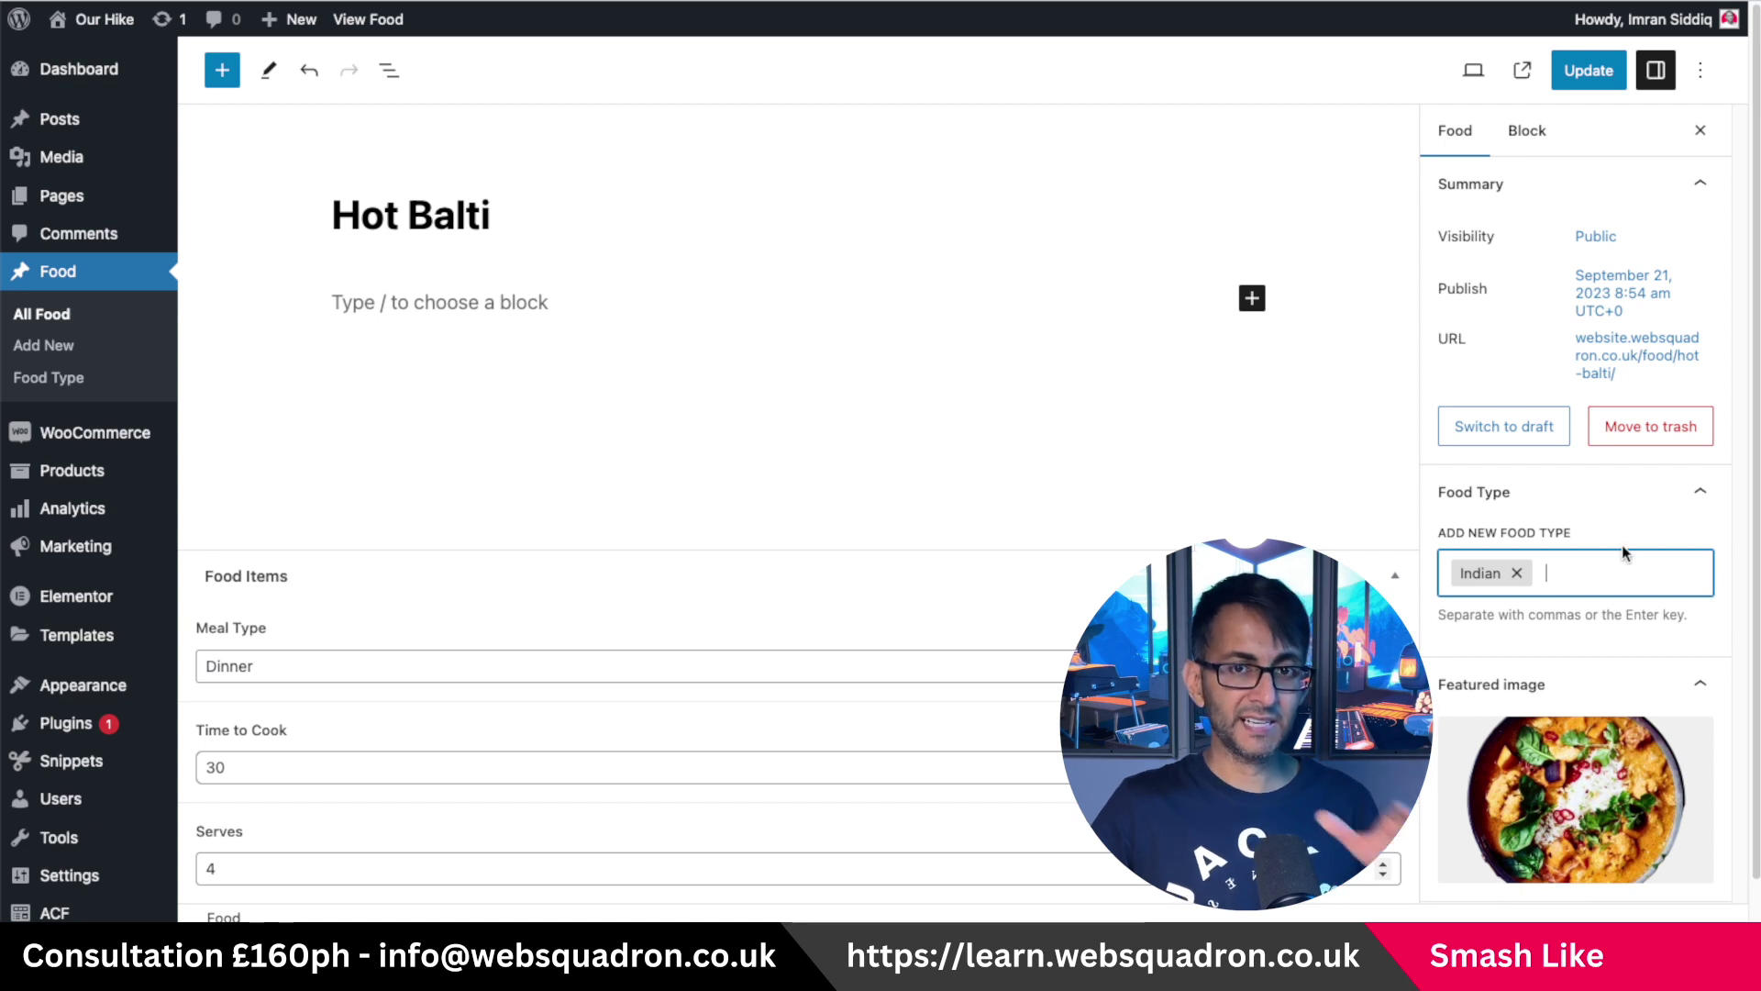
click(1588, 70)
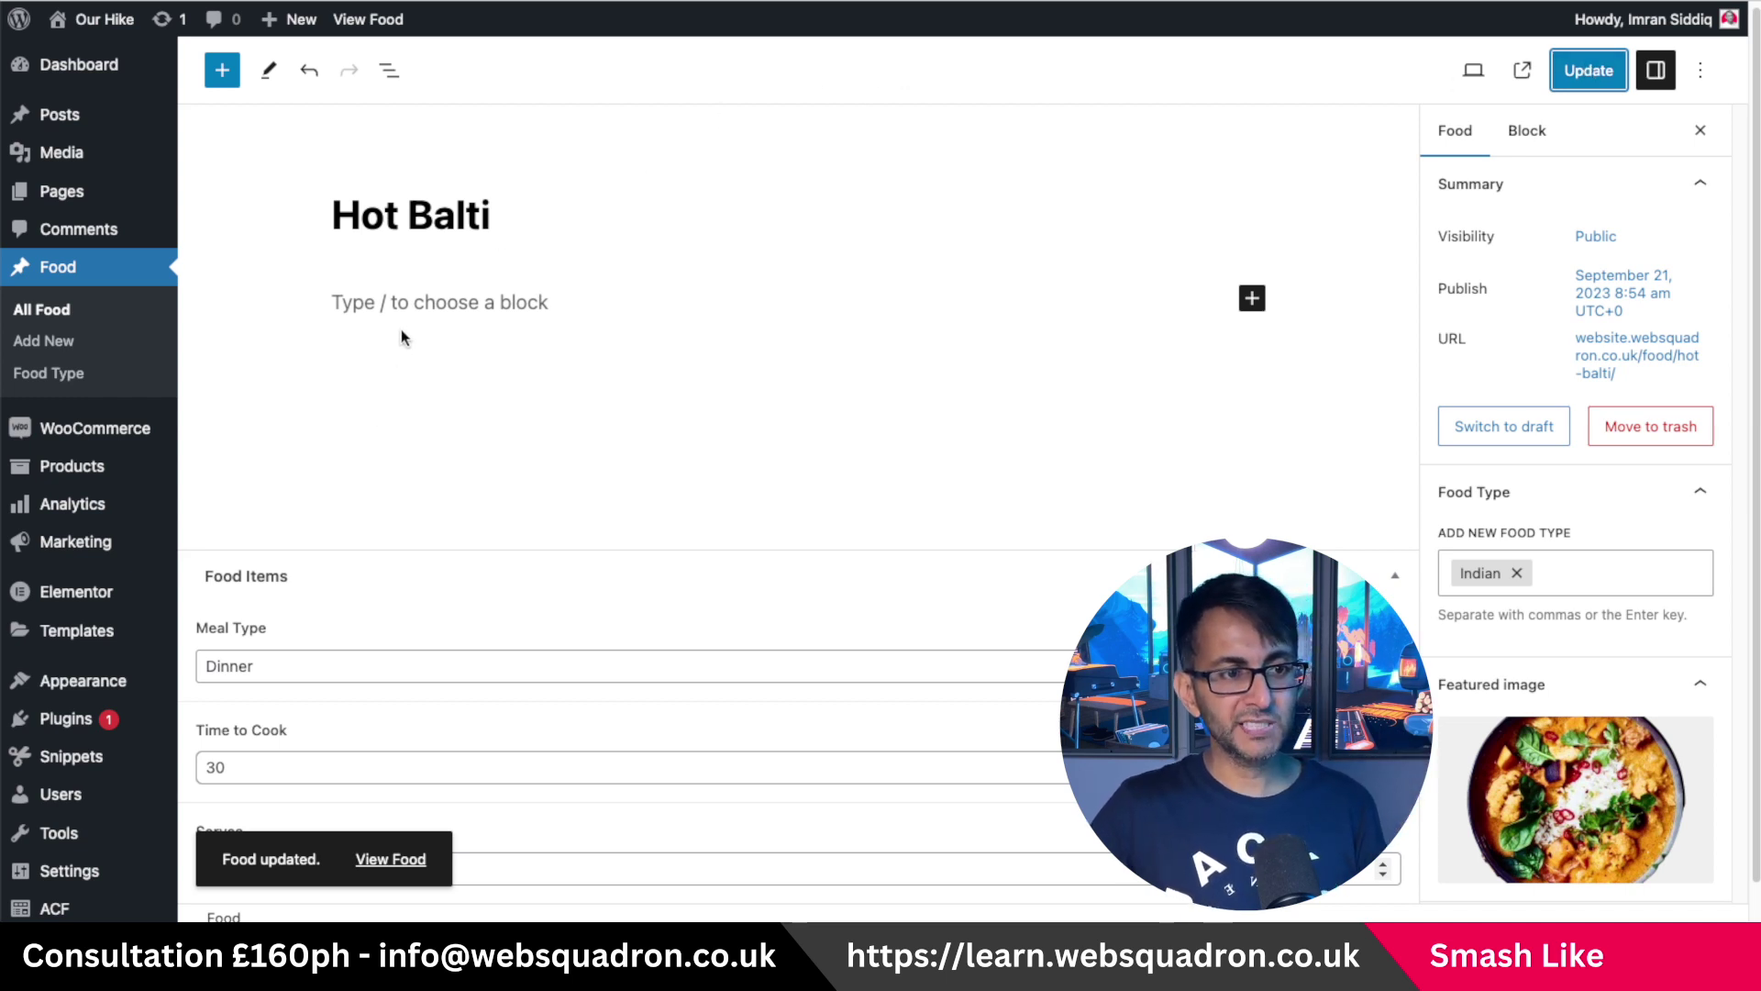
Browse the post body's block choices, dismiss them, and return to the All Food list.
click(426, 303)
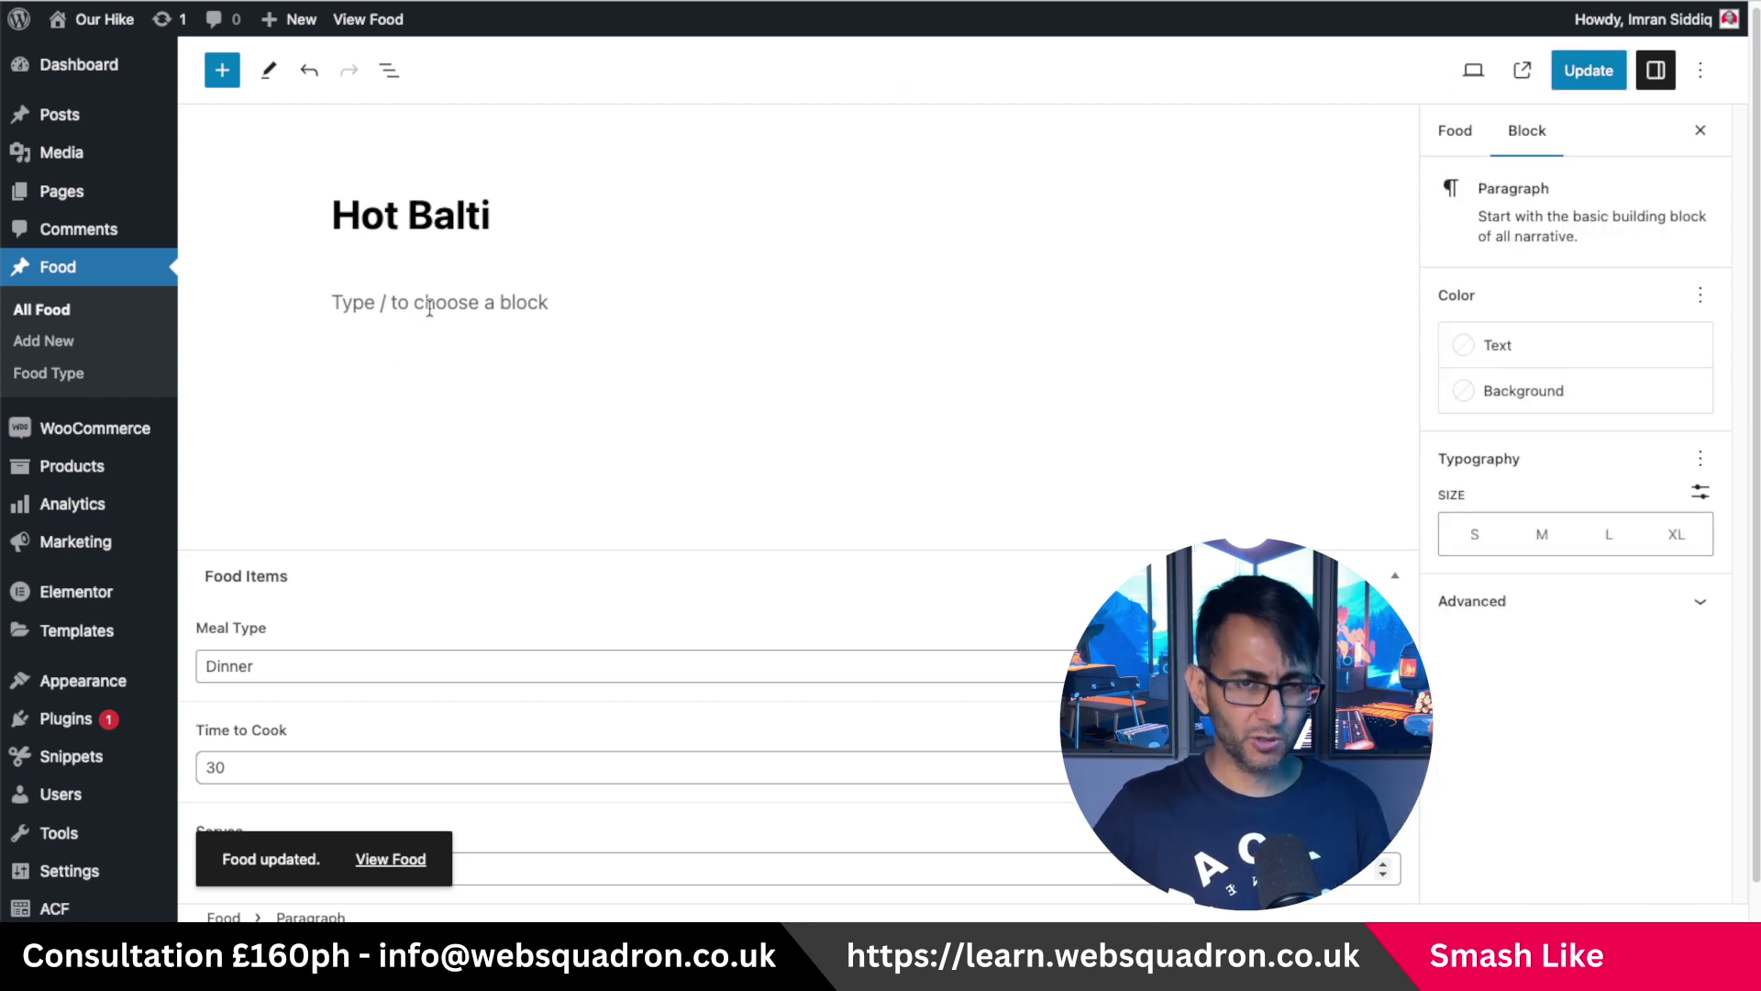
click(1252, 293)
click(1153, 422)
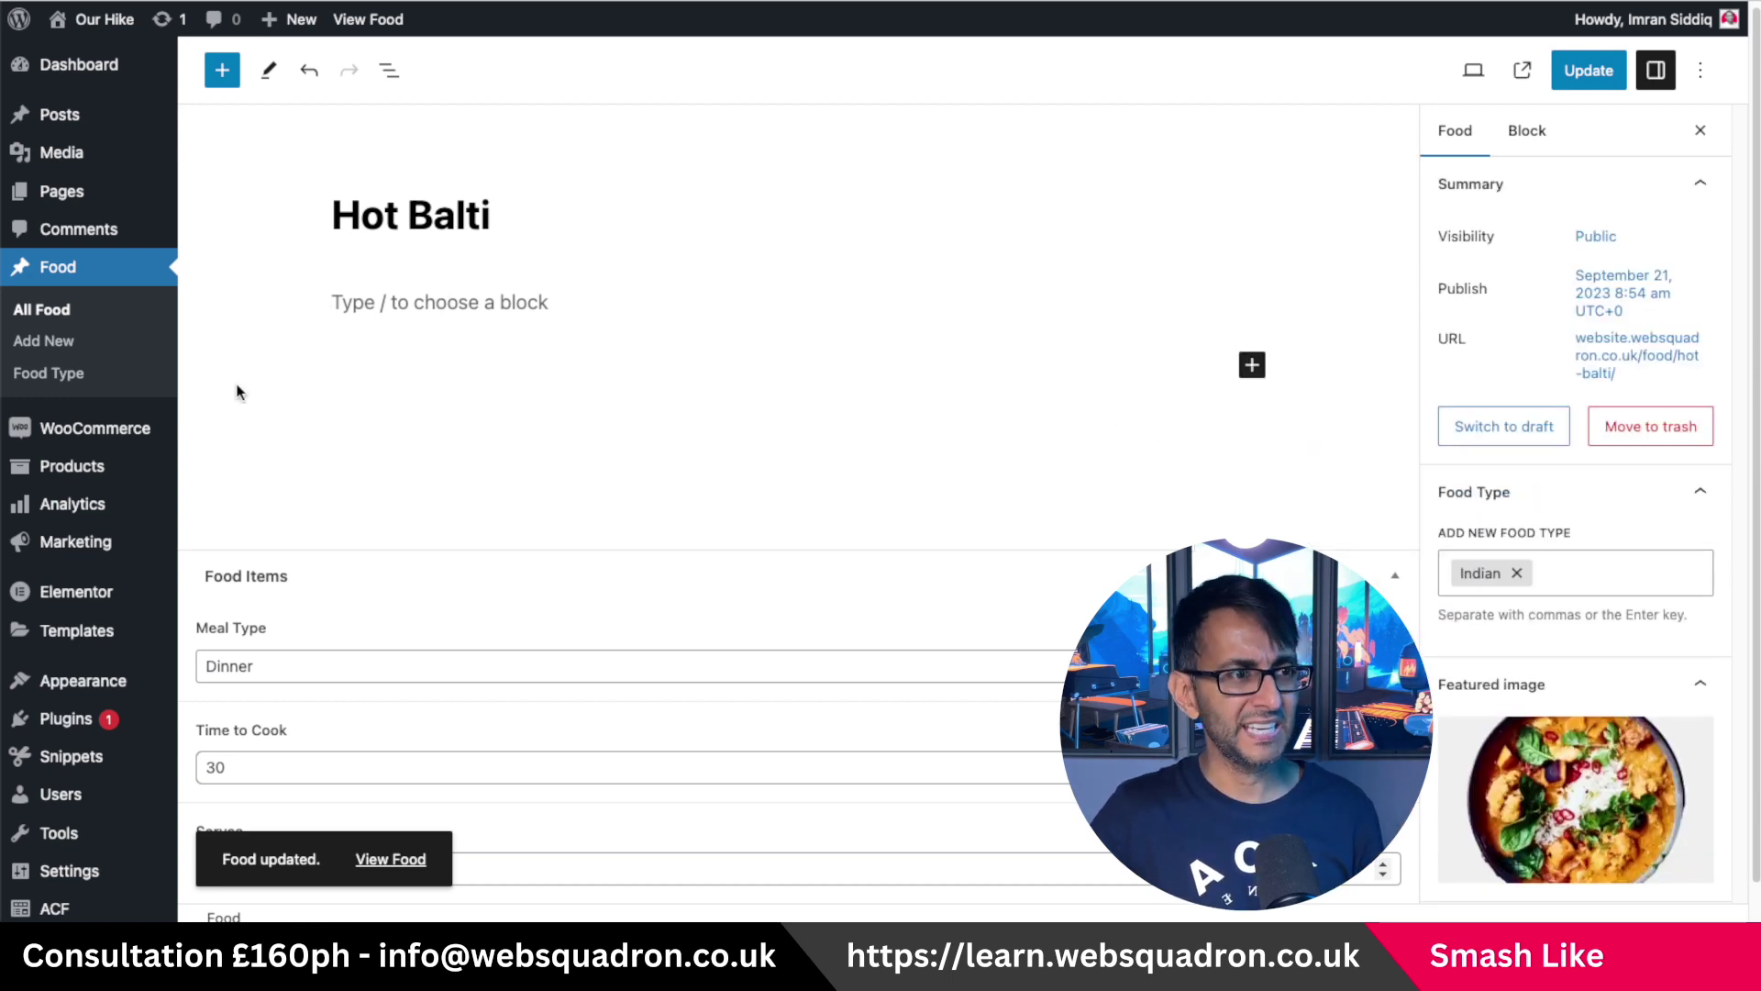
click(53, 310)
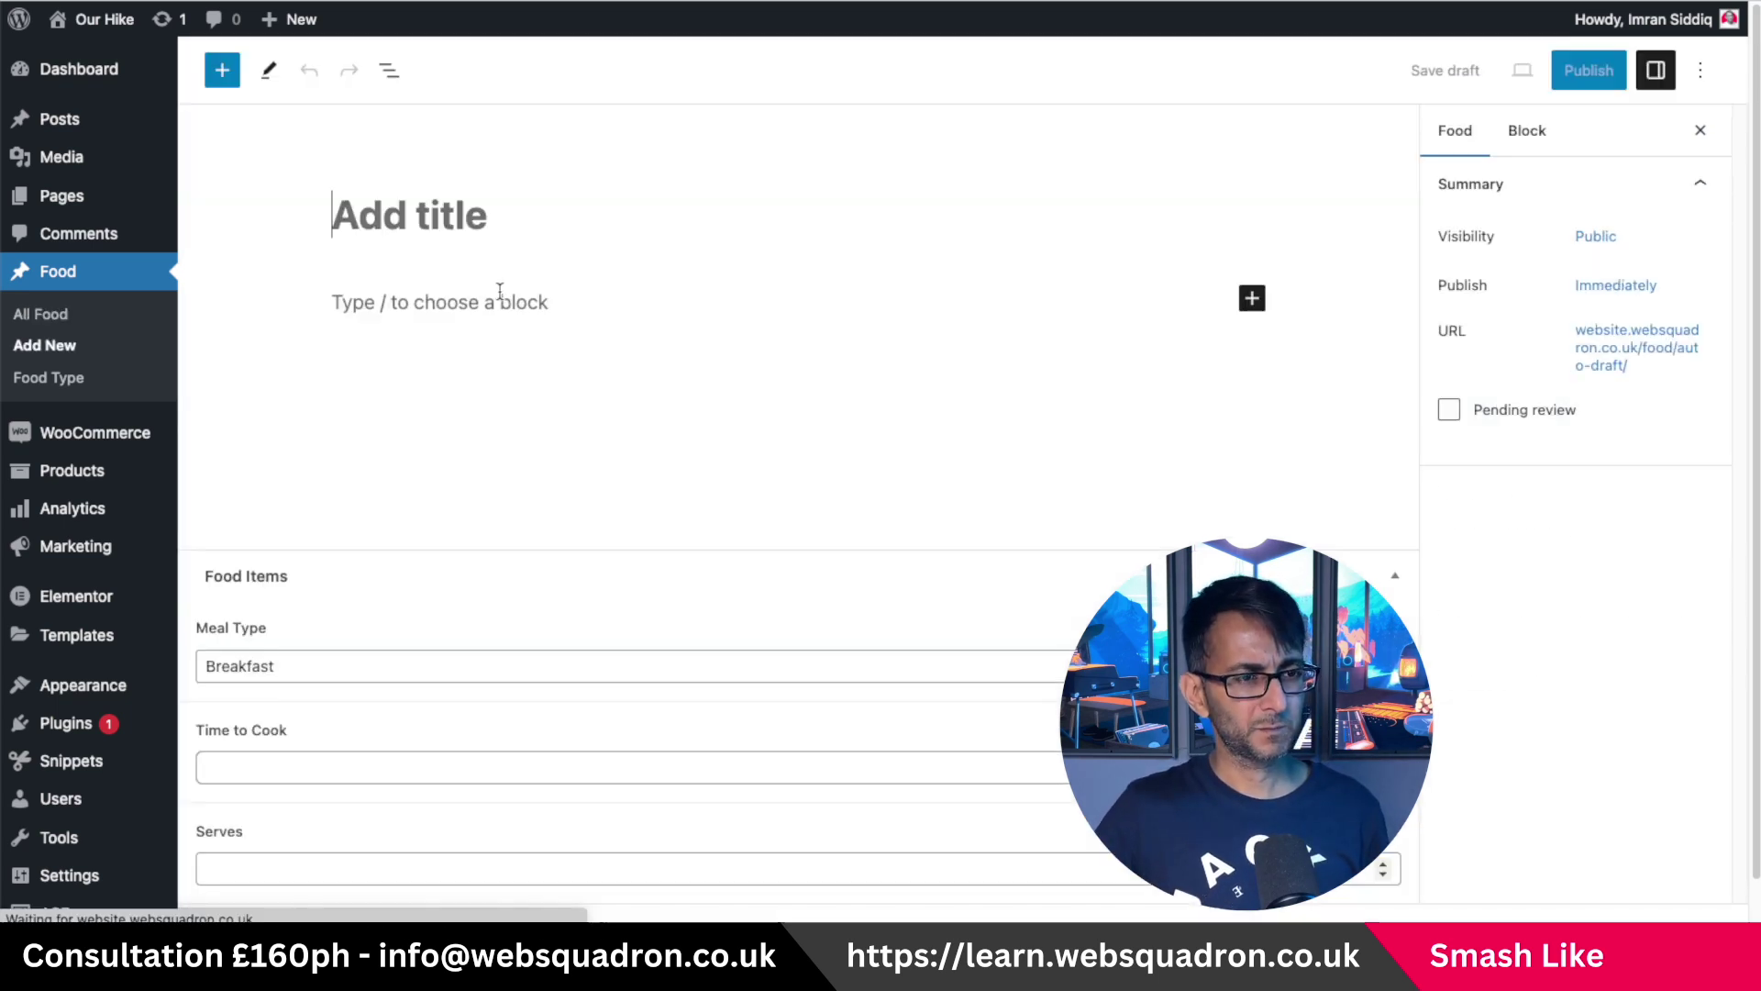
Publish the Tortilla Wraps recipe.
text(Tortilla Wraps)
click(329, 766)
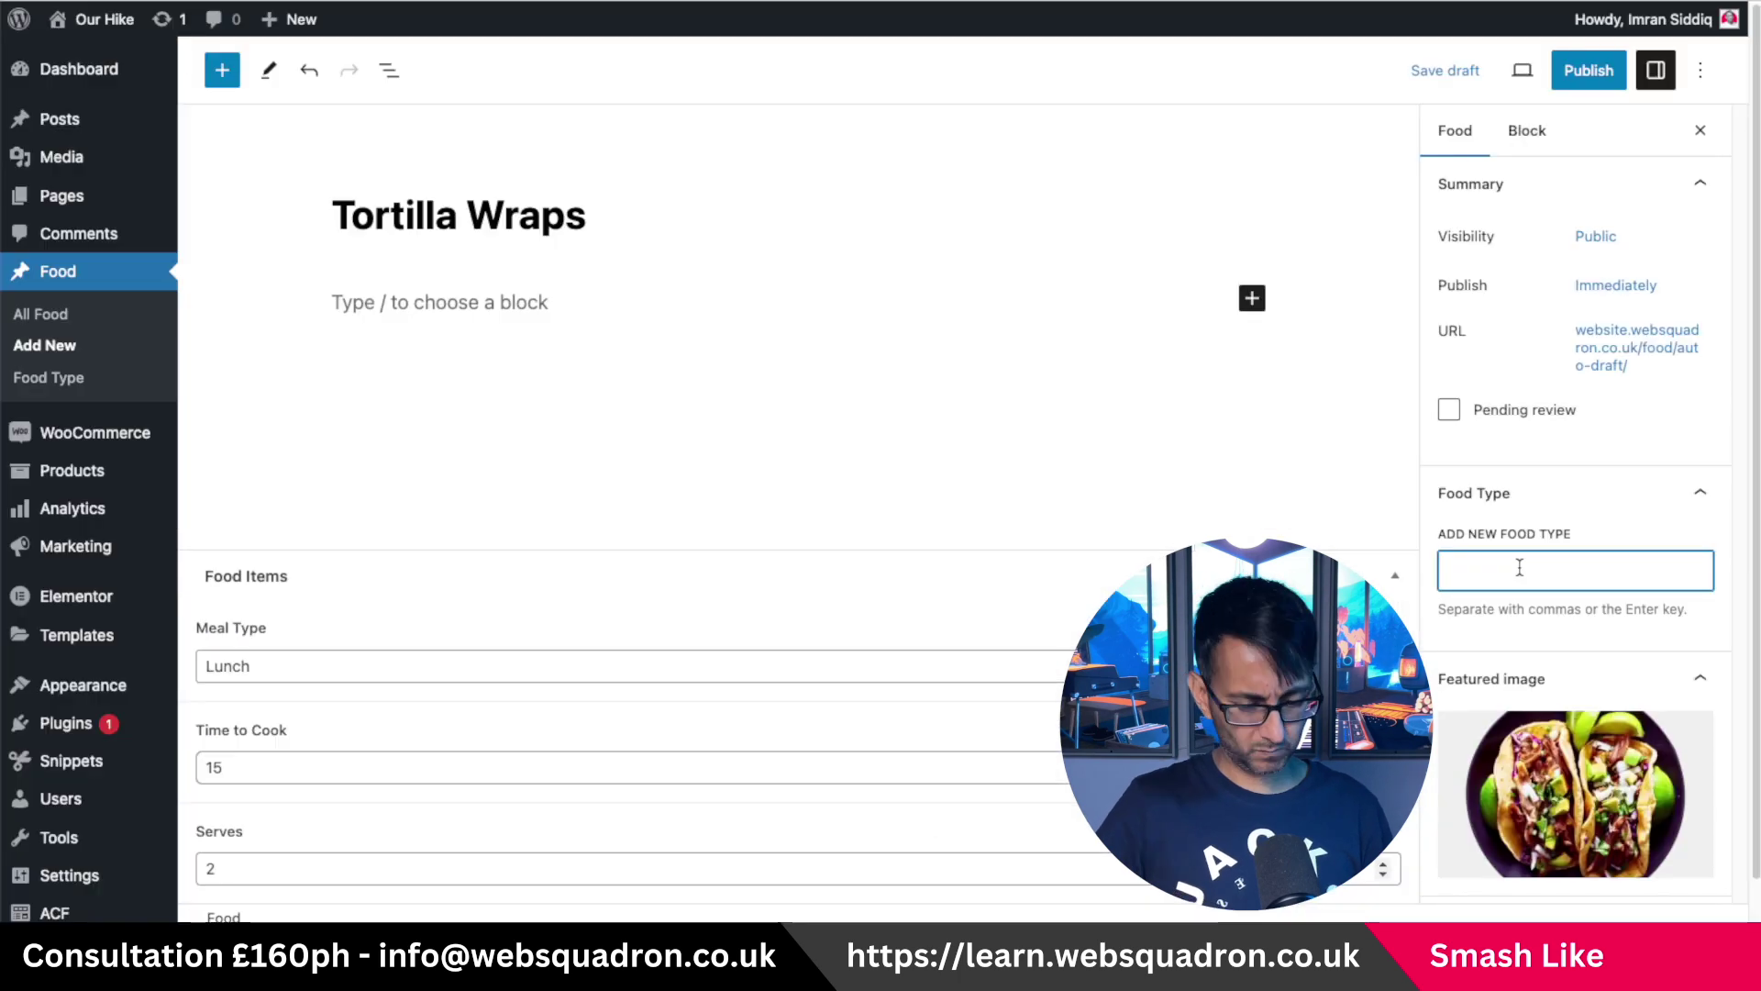
click(1589, 70)
click(1523, 75)
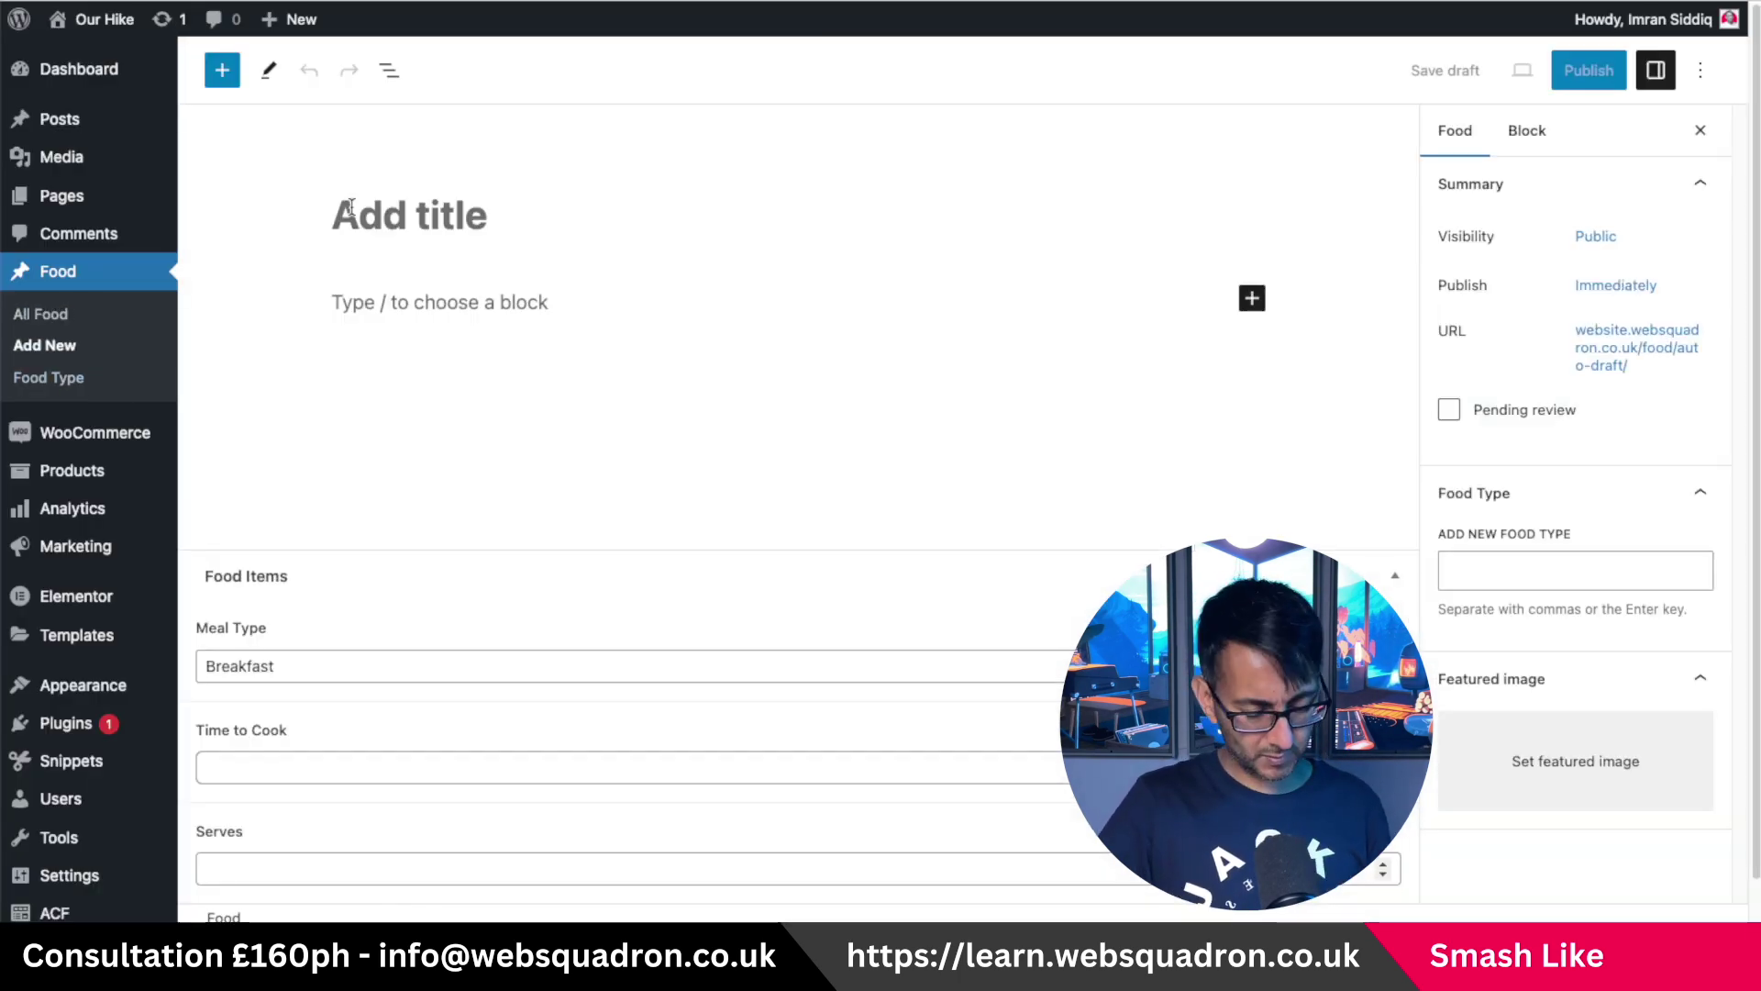
Fill in a Lamb Rice recipe with Meal Type Dinner and cook time 30, then choose its featured image.
text(Lamb Rice)
click(317, 666)
click(326, 767)
text(30)
click(1575, 760)
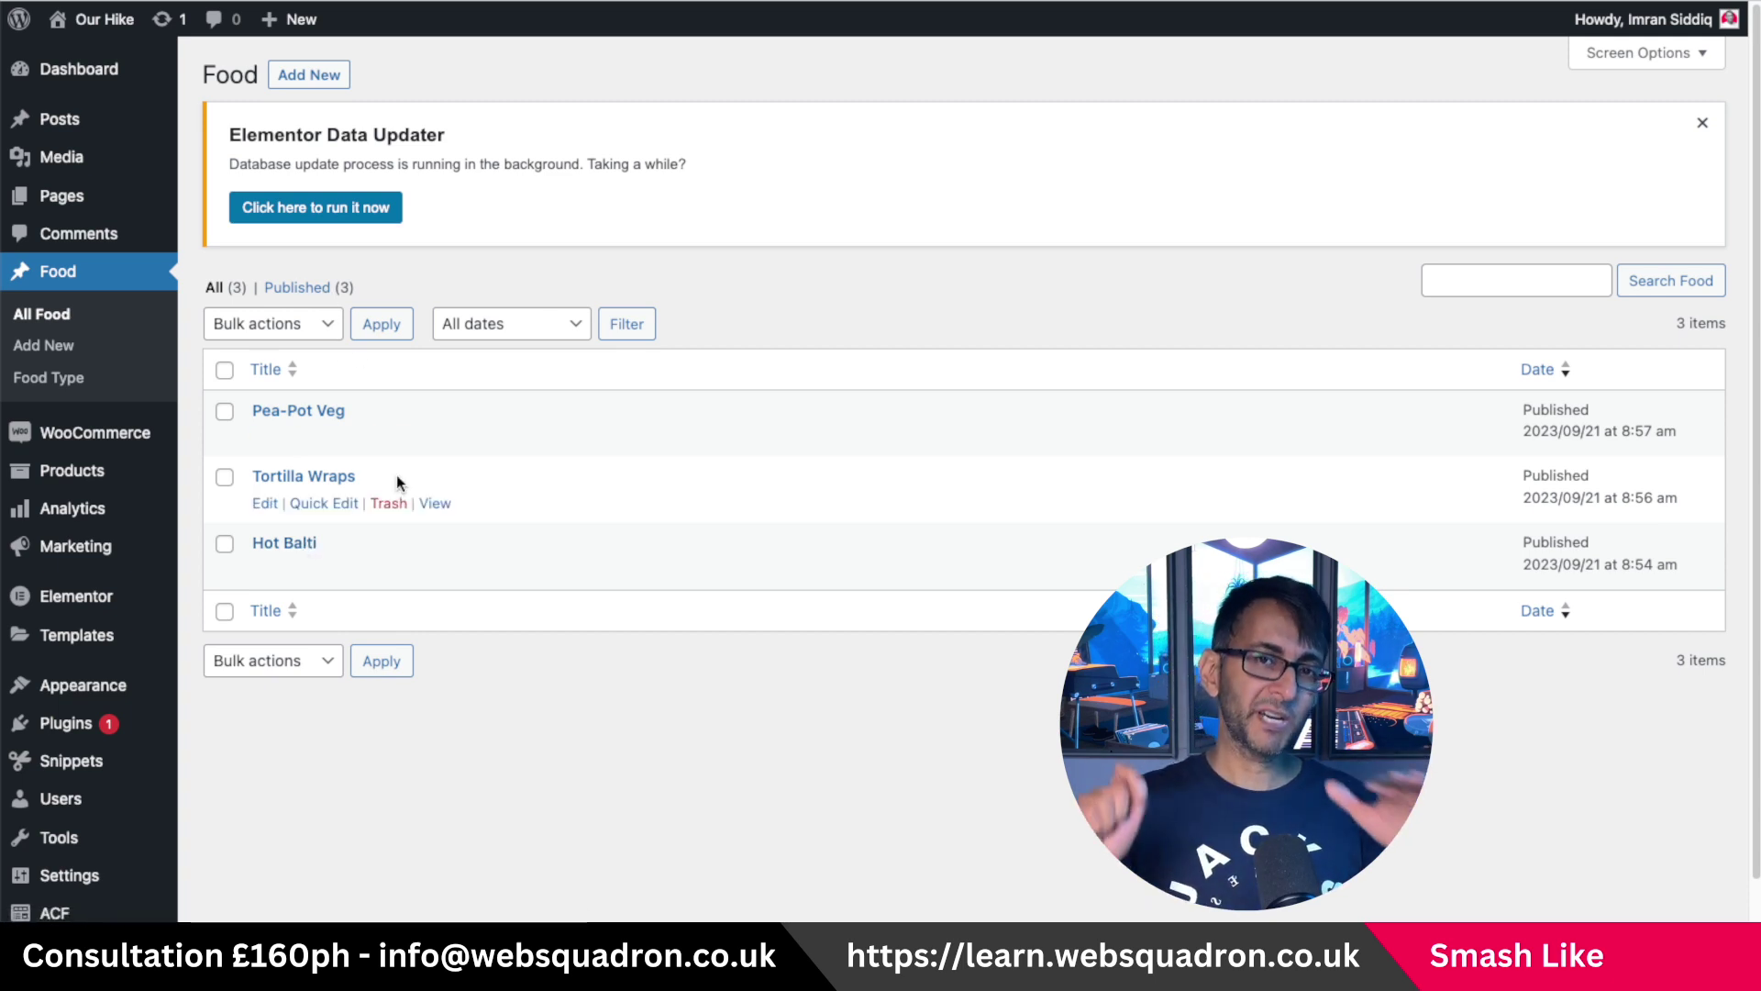
mouse_move(76, 211)
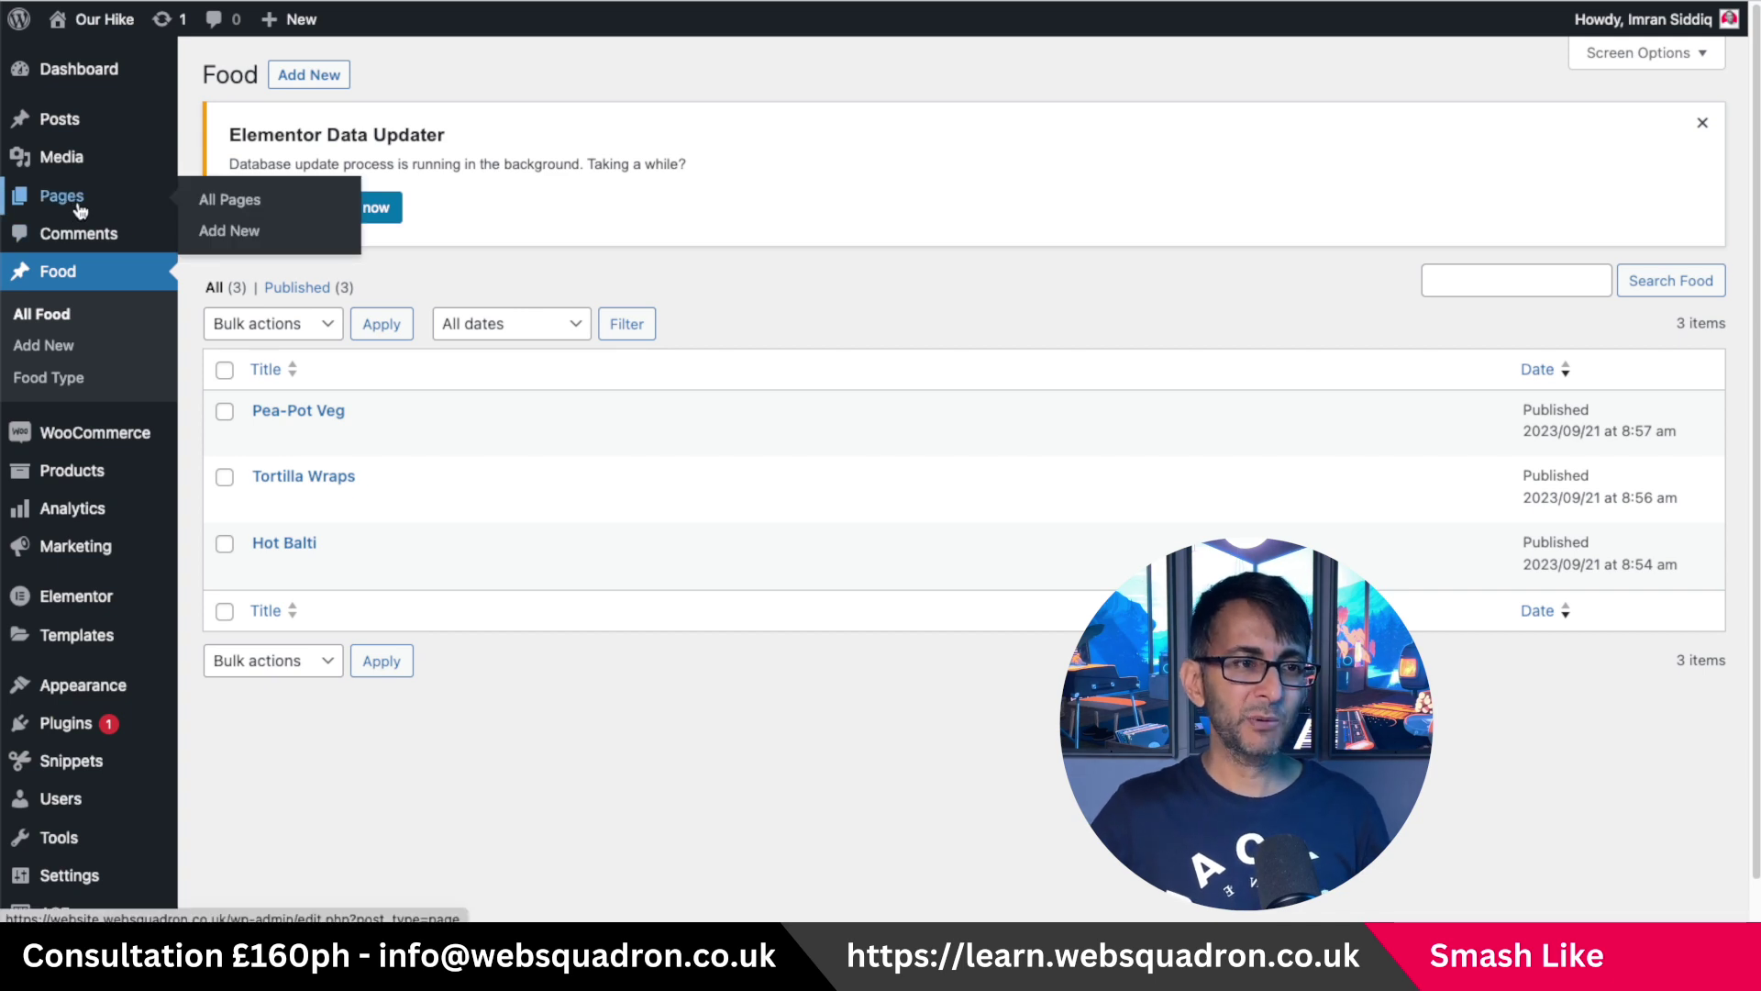
Edit the page in Elementor and add a single-column flexbox container.
click(254, 204)
click(566, 435)
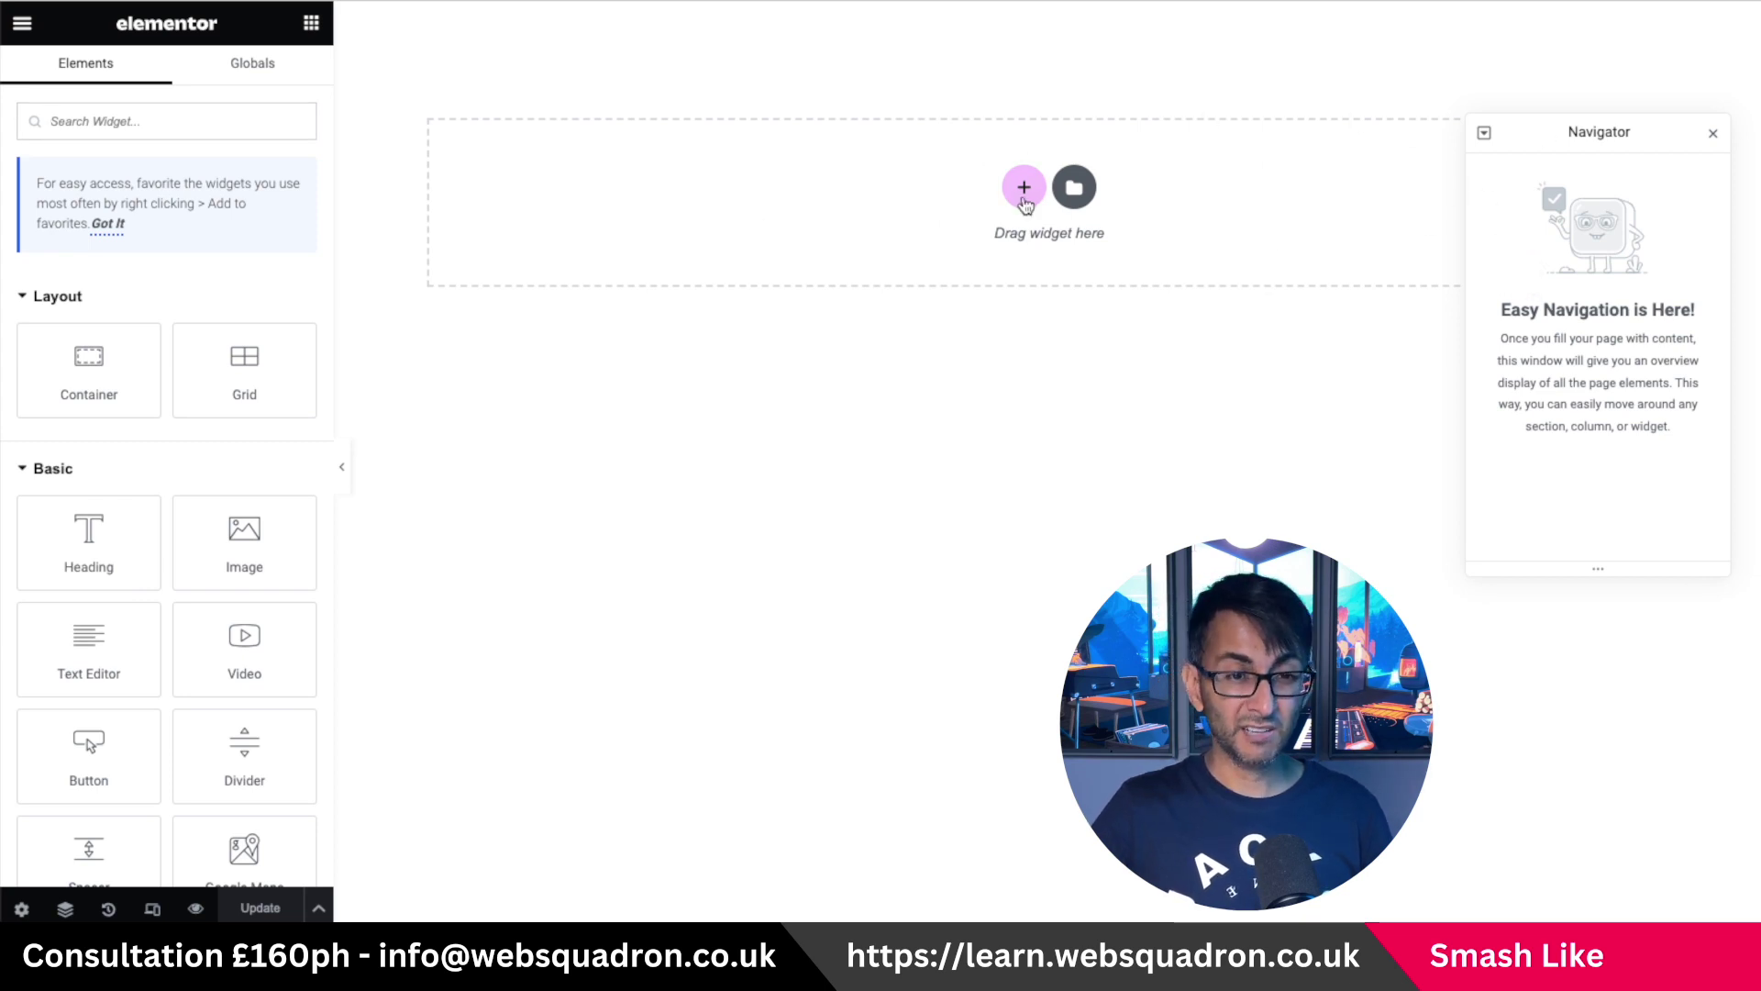
click(1024, 195)
click(980, 259)
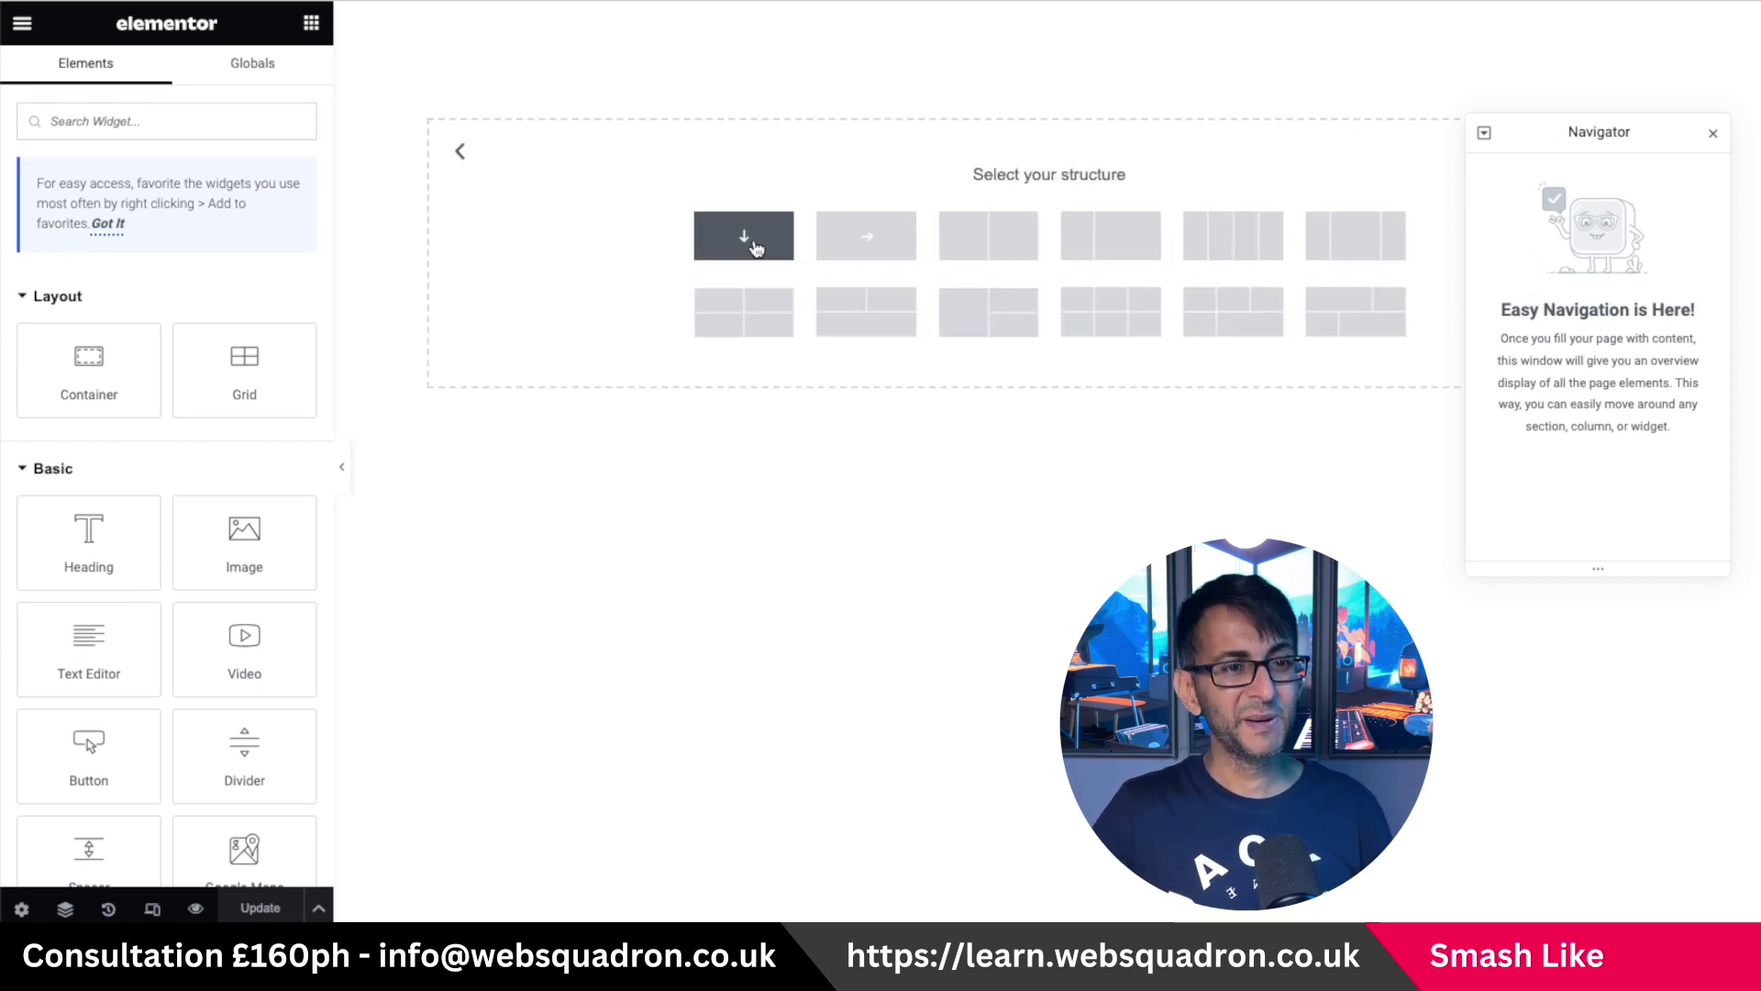
click(744, 236)
Set the container width to 900 and its padding to 100 on all sides.
click(271, 79)
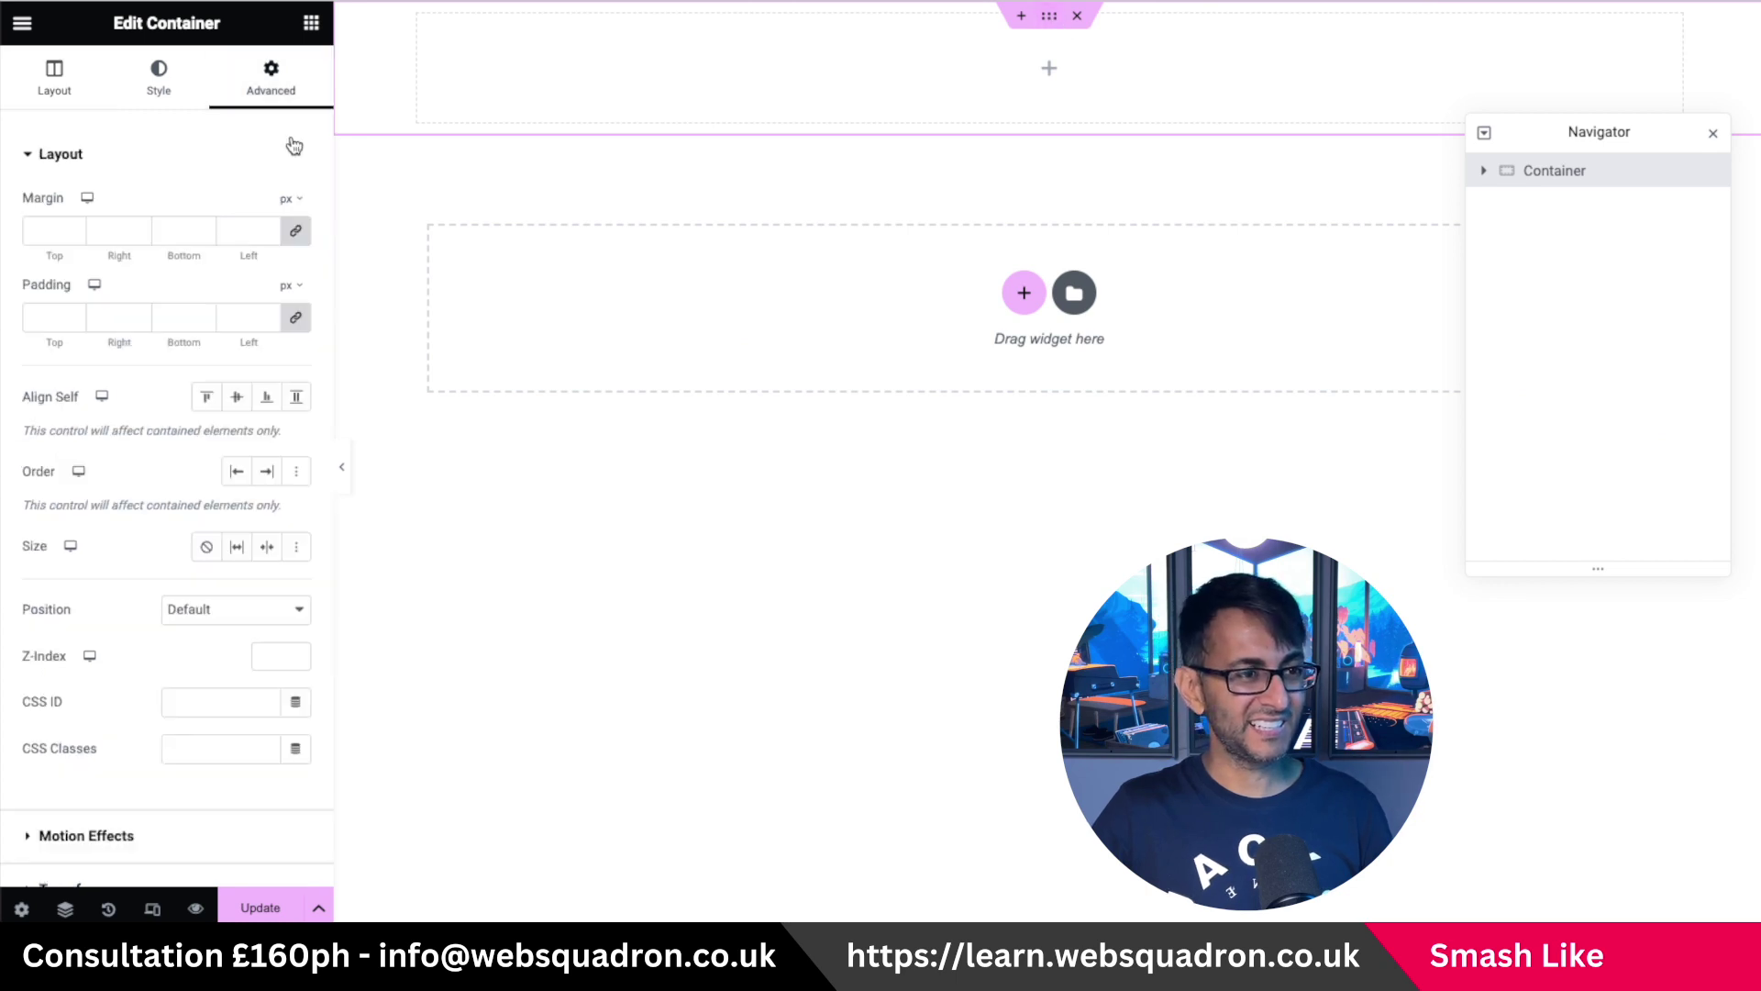
click(53, 82)
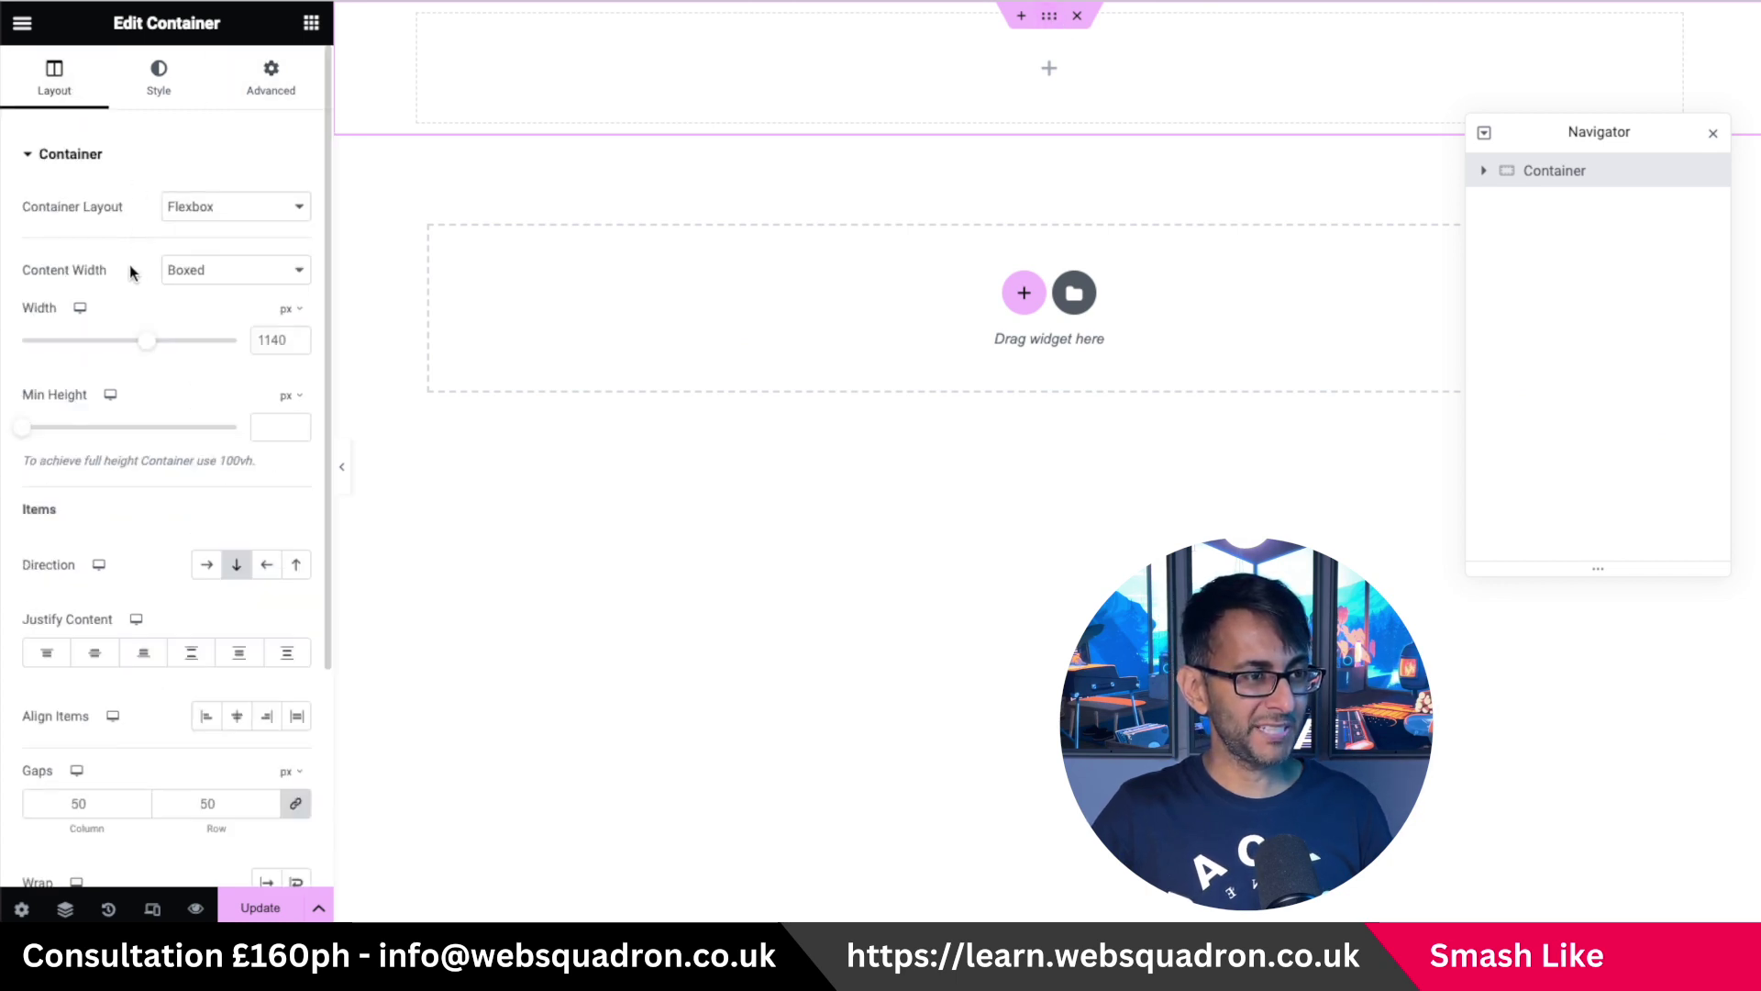
double_click(266, 340)
text(900)
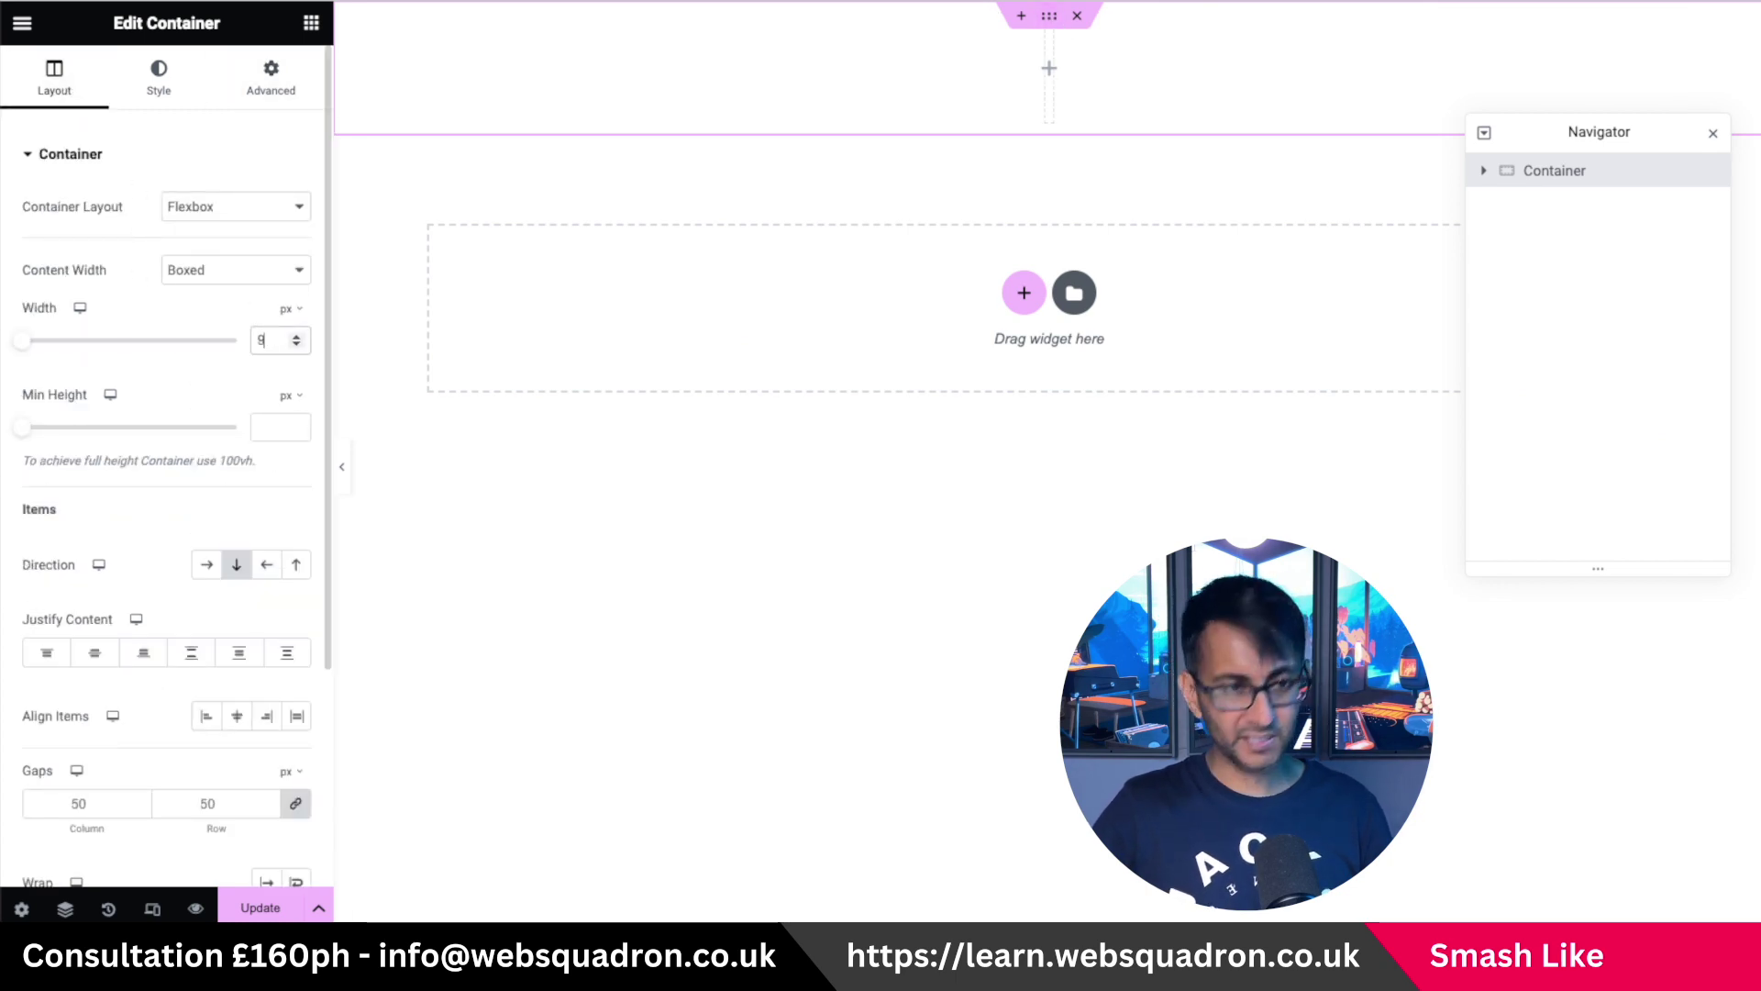
click(270, 79)
click(48, 318)
text(100)
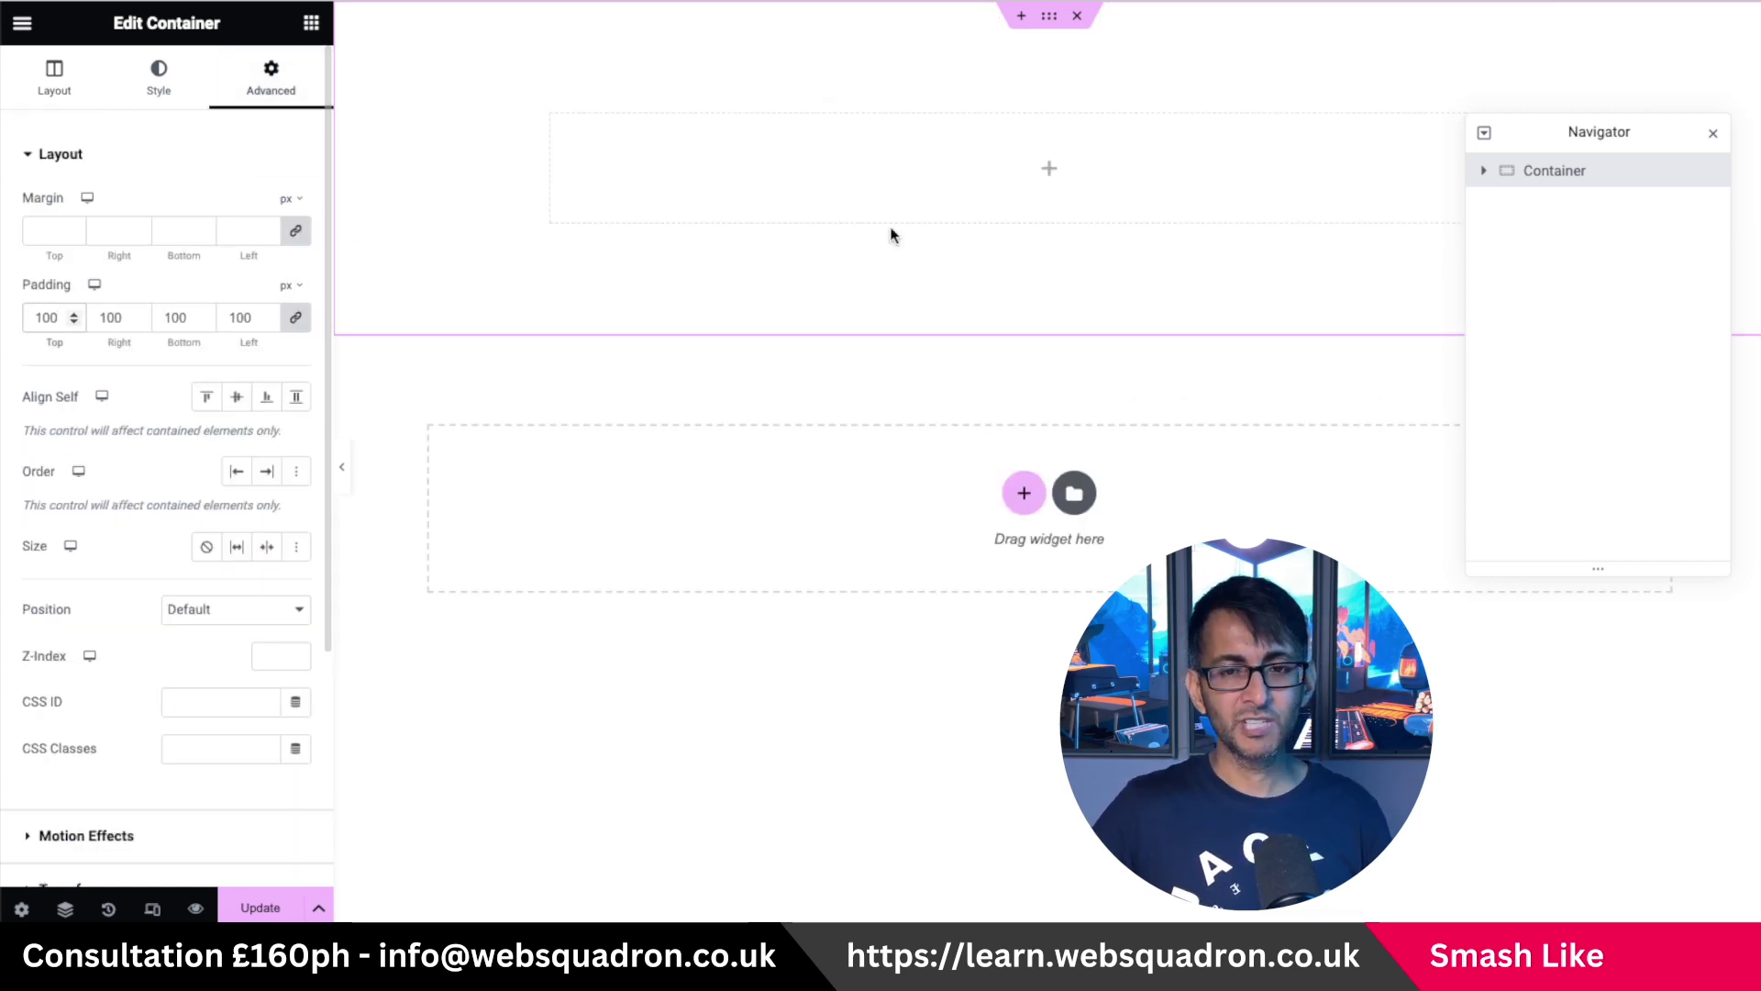
drag(1612, 138, 1238, 405)
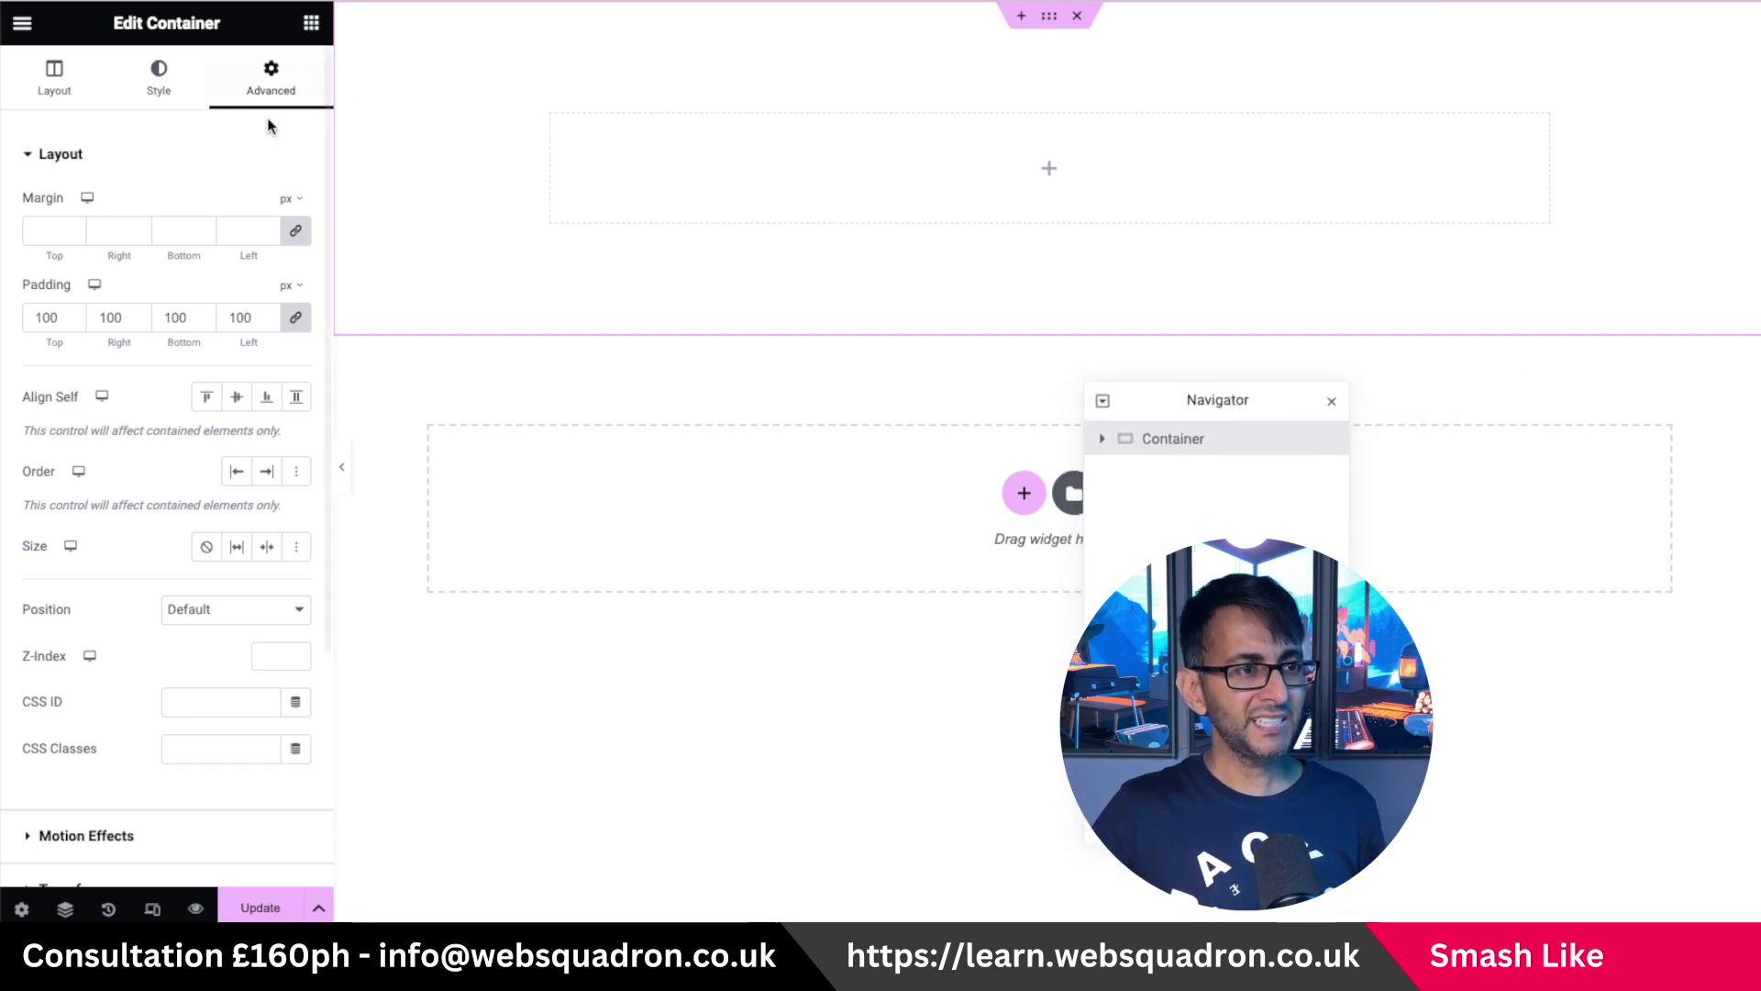
Search 'loo' and drag a Loop Grid into the container, keeping Posts as the template type.
click(311, 22)
text(loop)
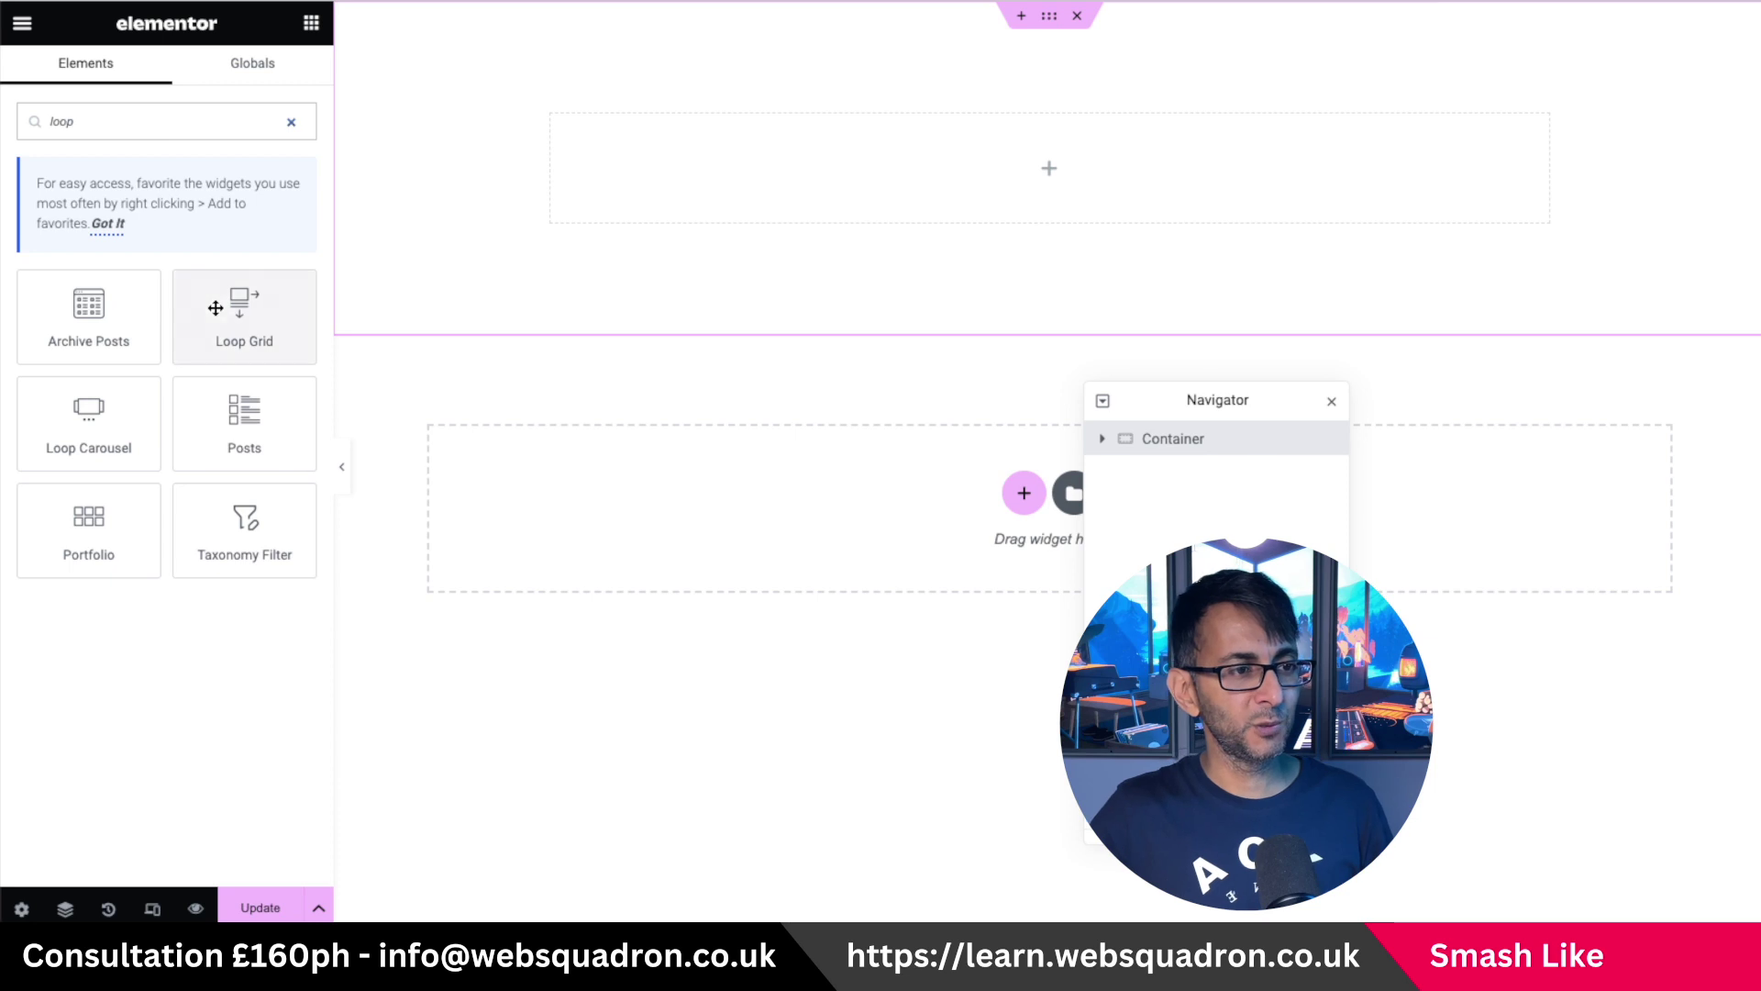
drag(244, 312, 692, 174)
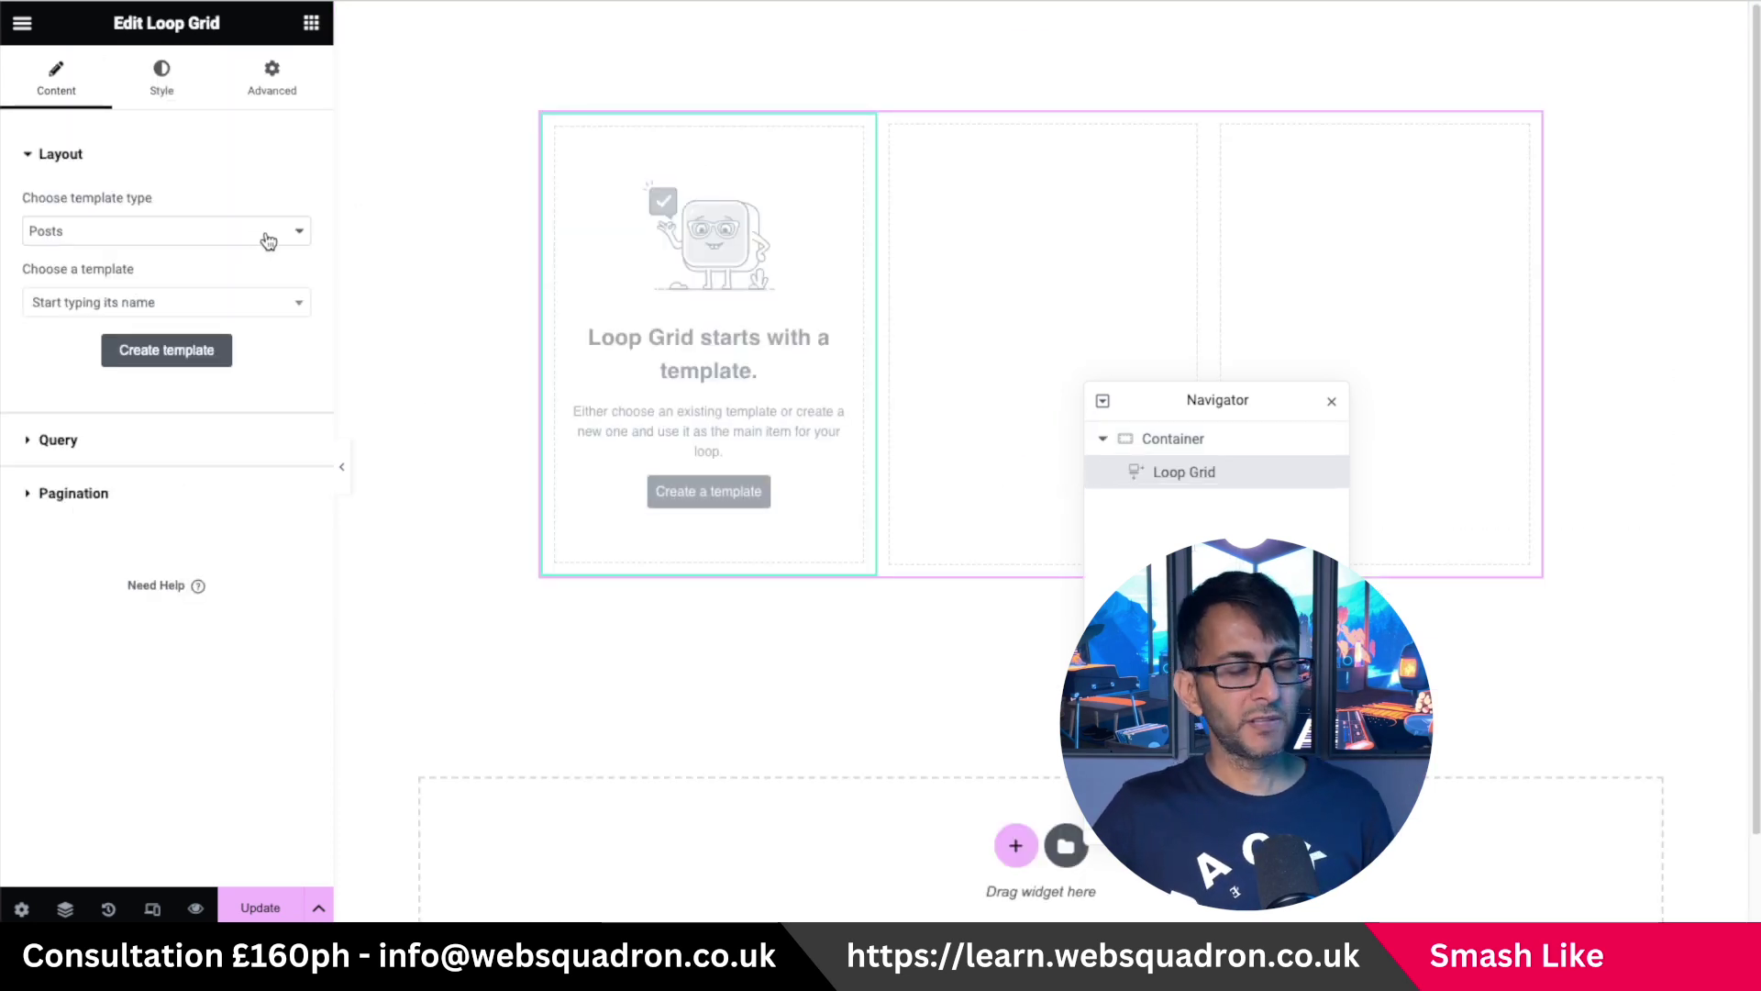
click(268, 236)
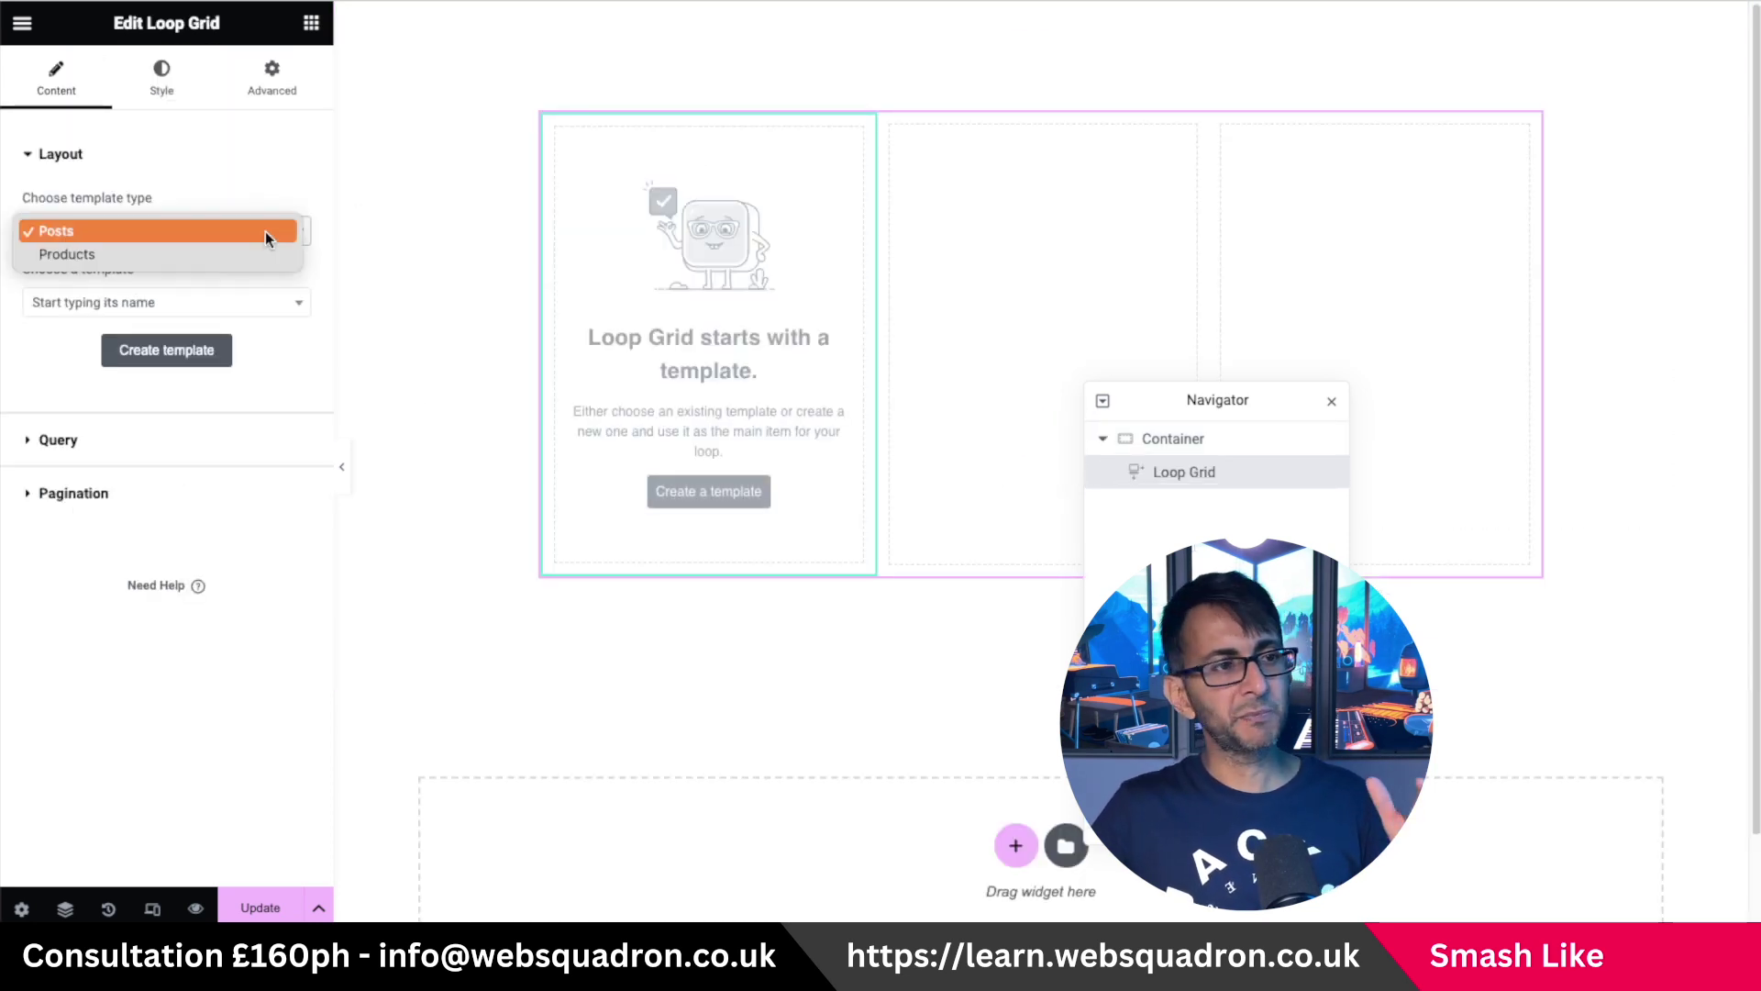
click(196, 233)
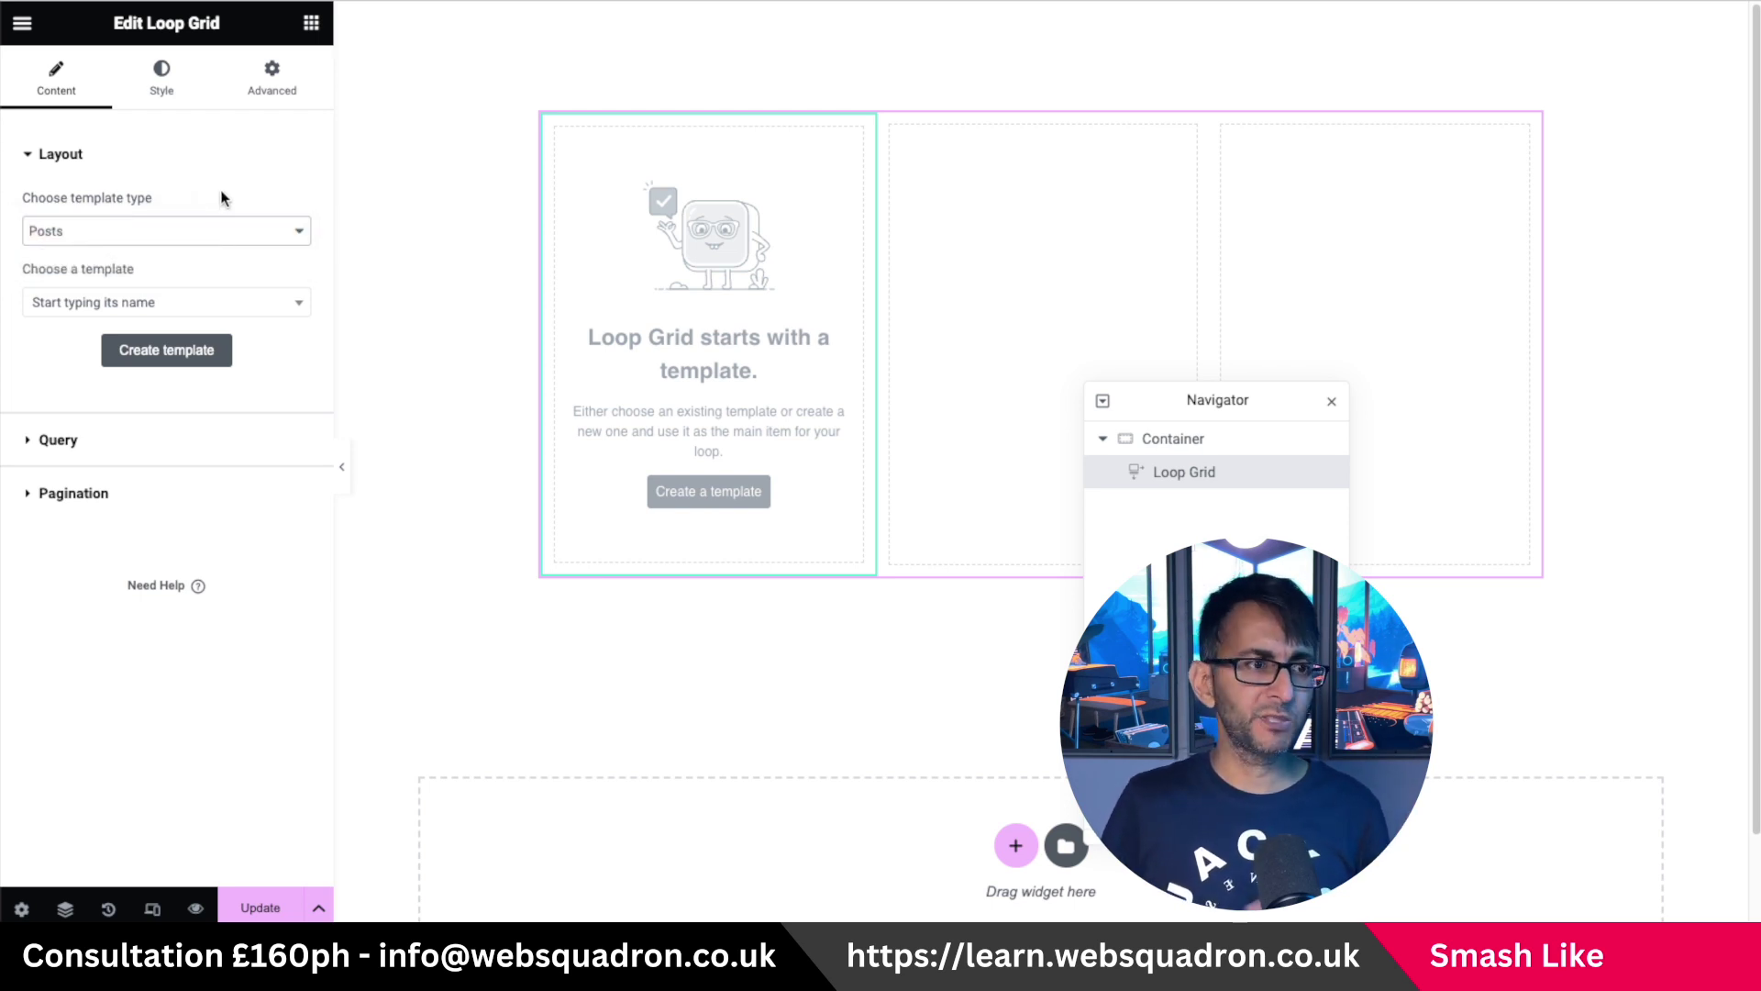
Set the grid's query source to Food, then create a loop item template and save.
click(189, 459)
click(266, 262)
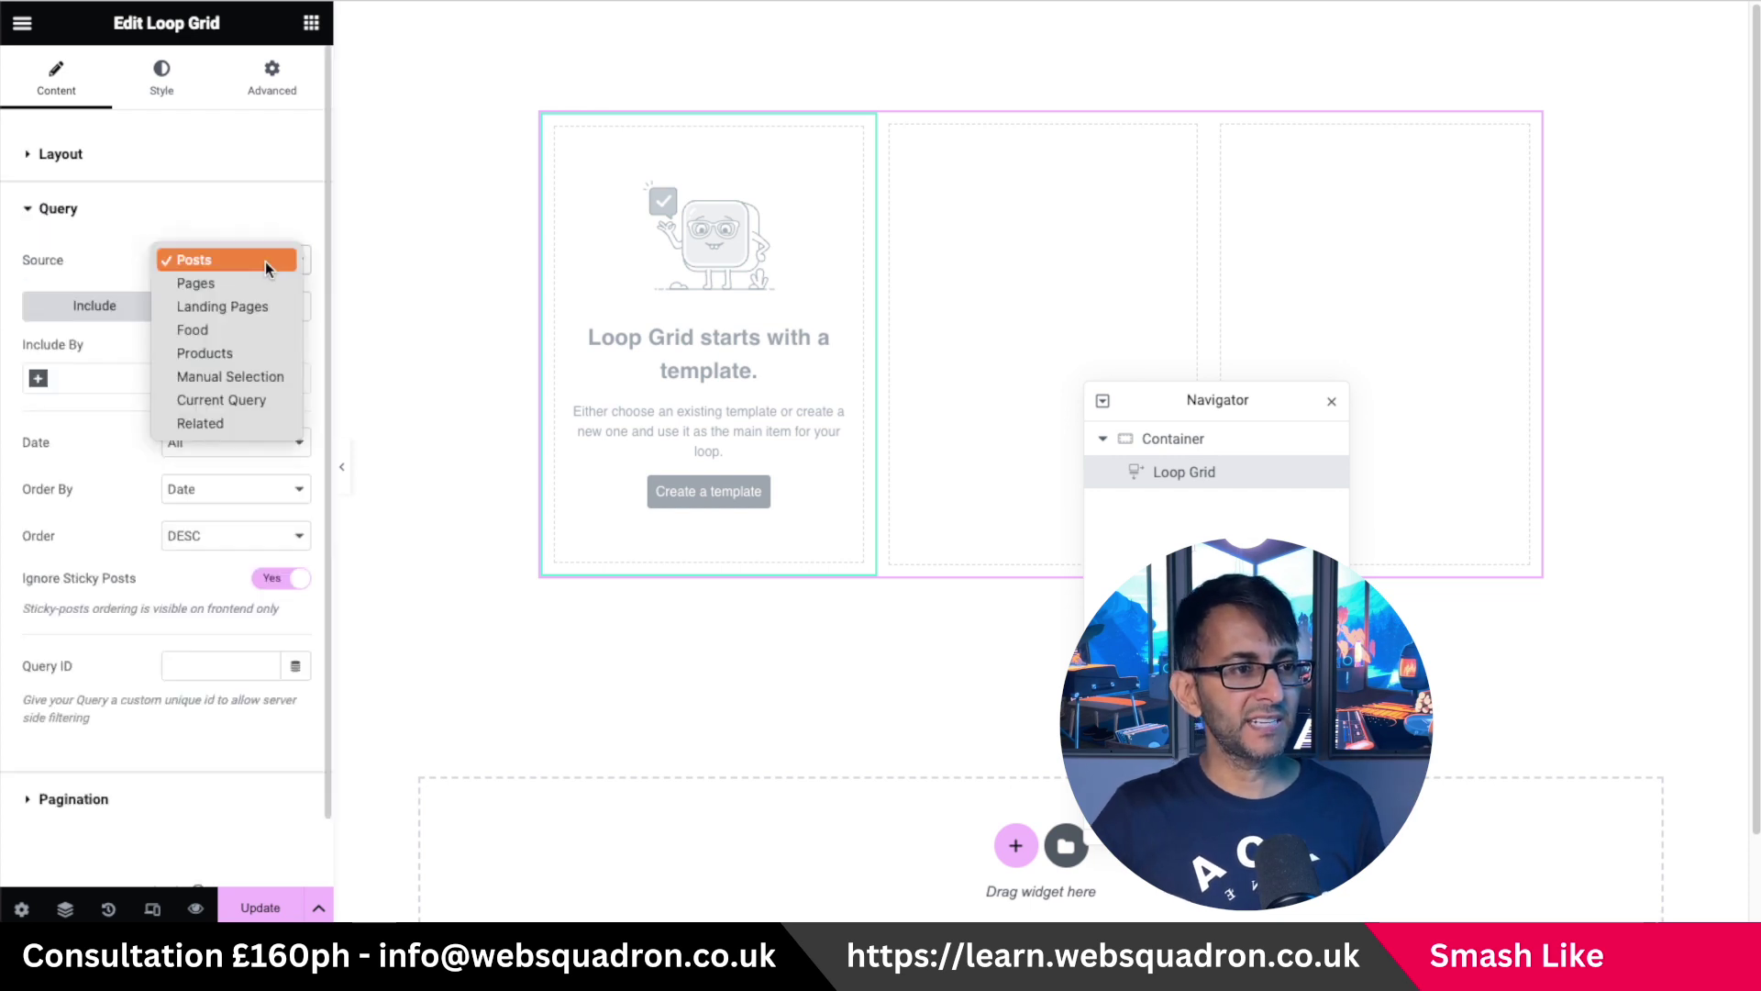
click(250, 330)
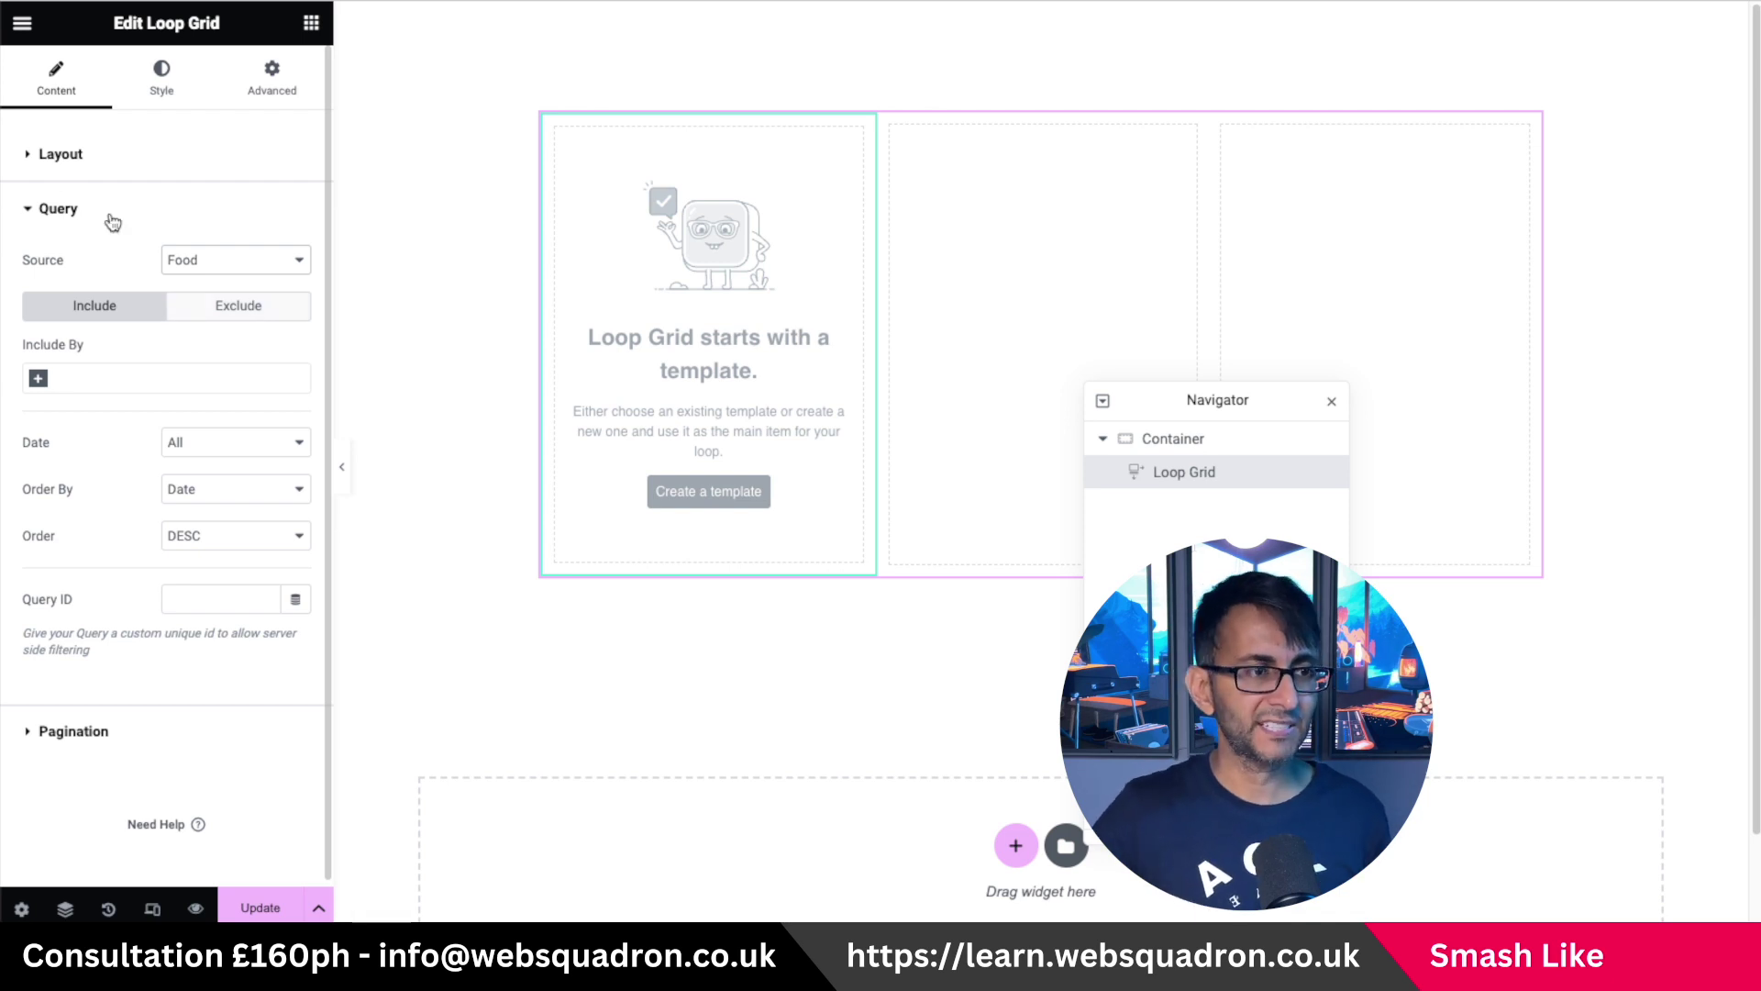
click(127, 166)
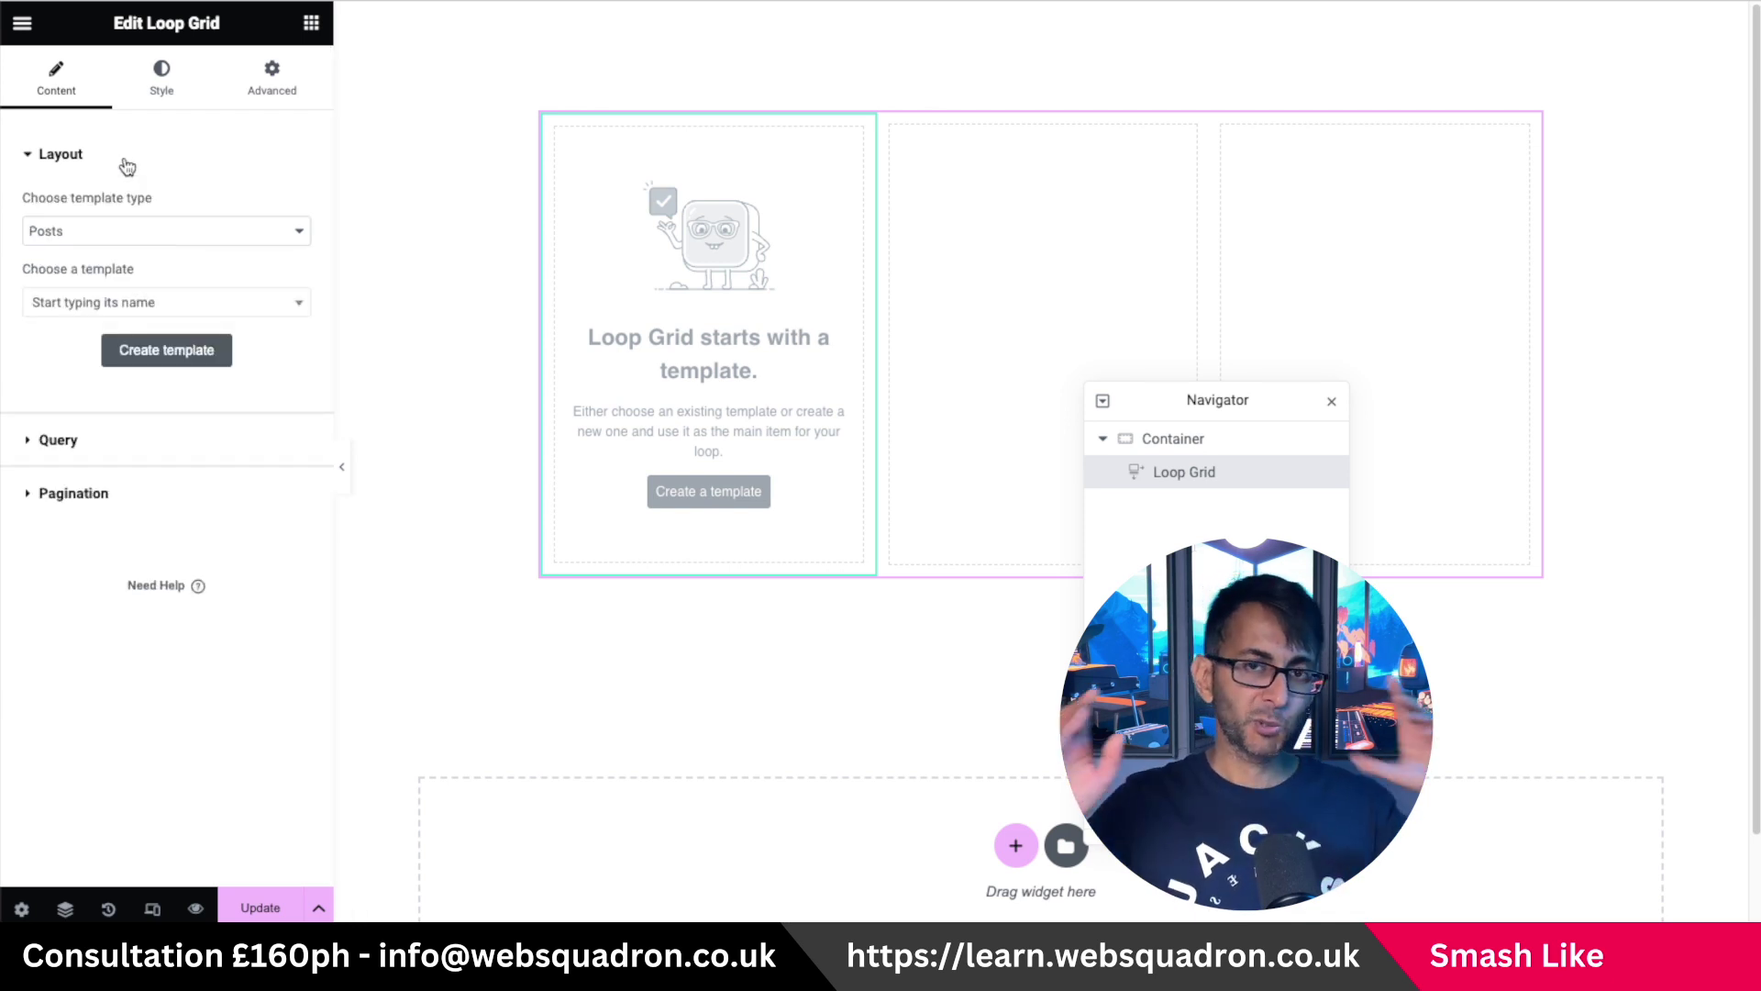
click(171, 348)
click(1046, 516)
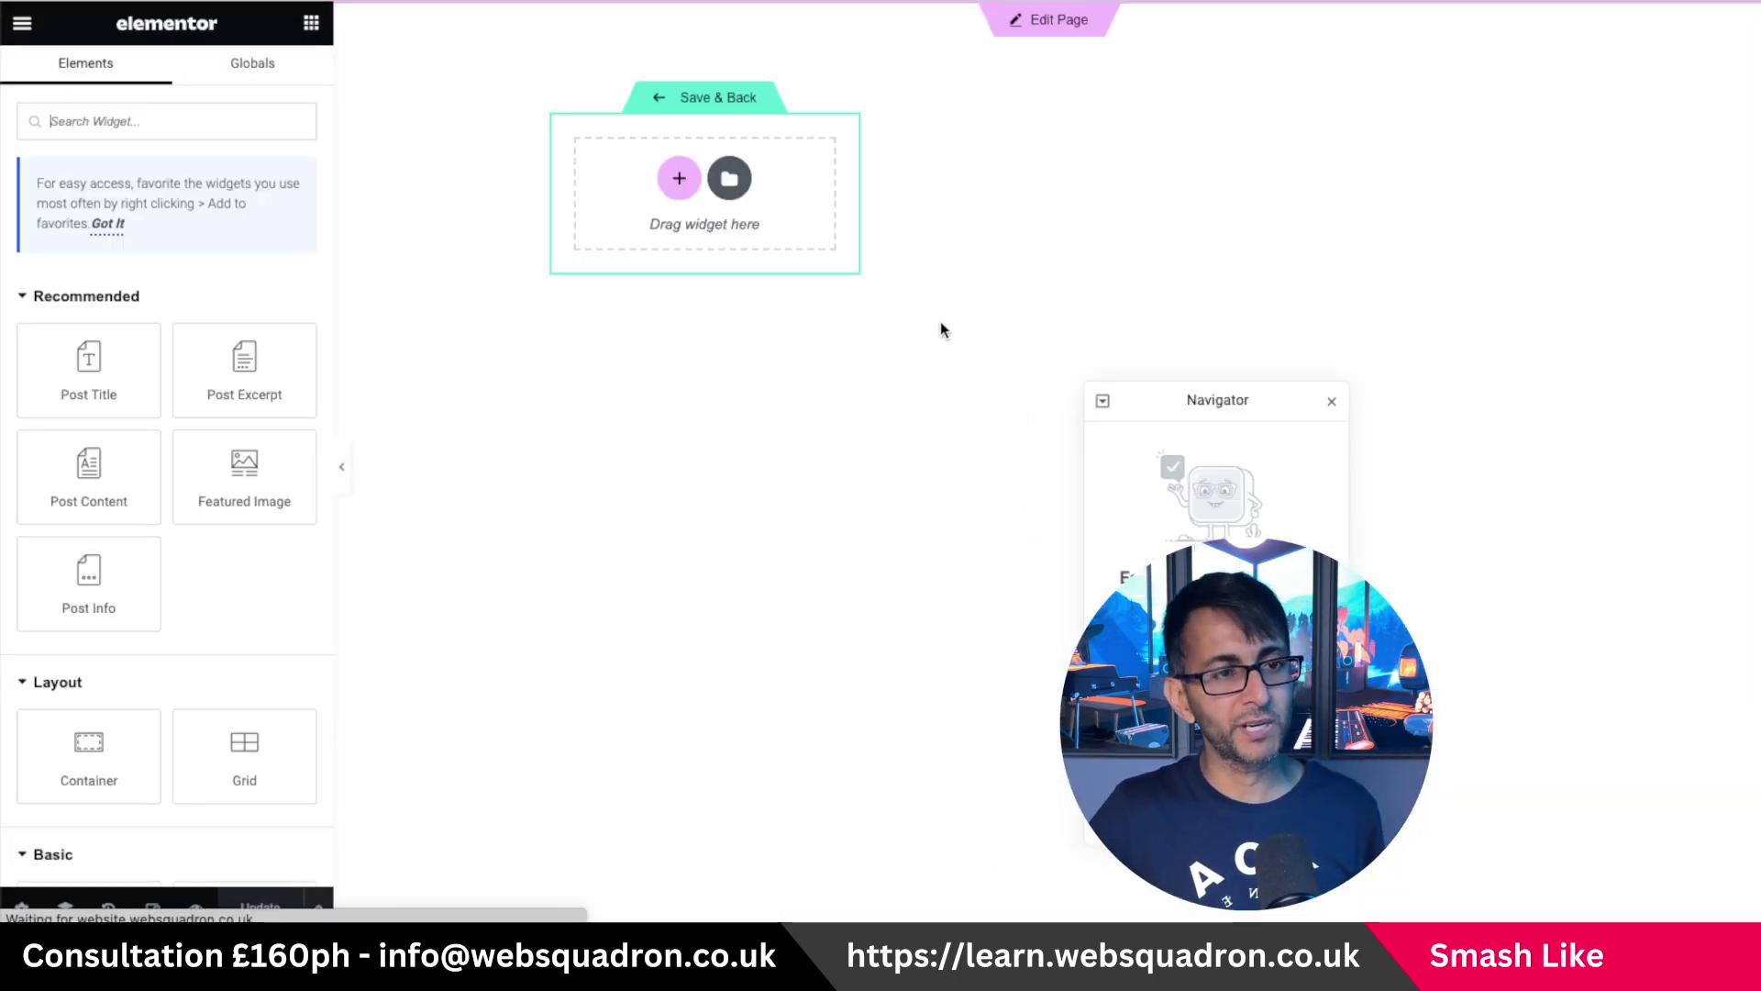
Add a single-column flexbox container to the template with its spacing set to zero.
click(677, 177)
click(619, 257)
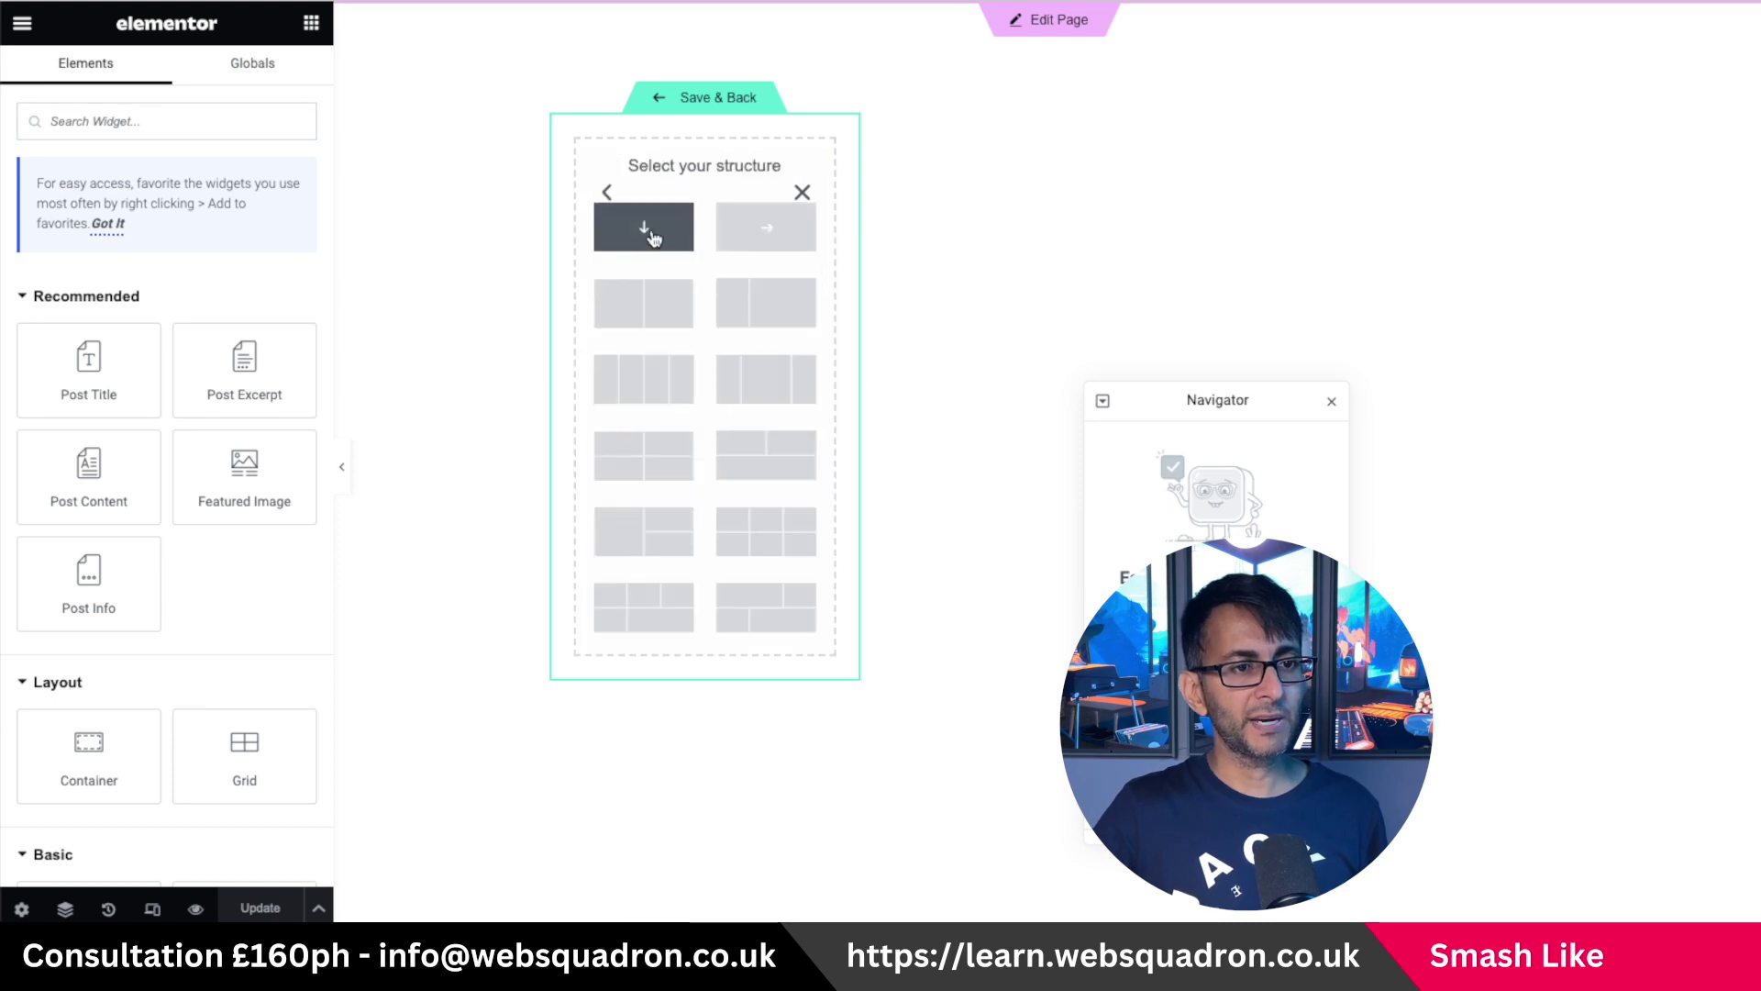
click(653, 239)
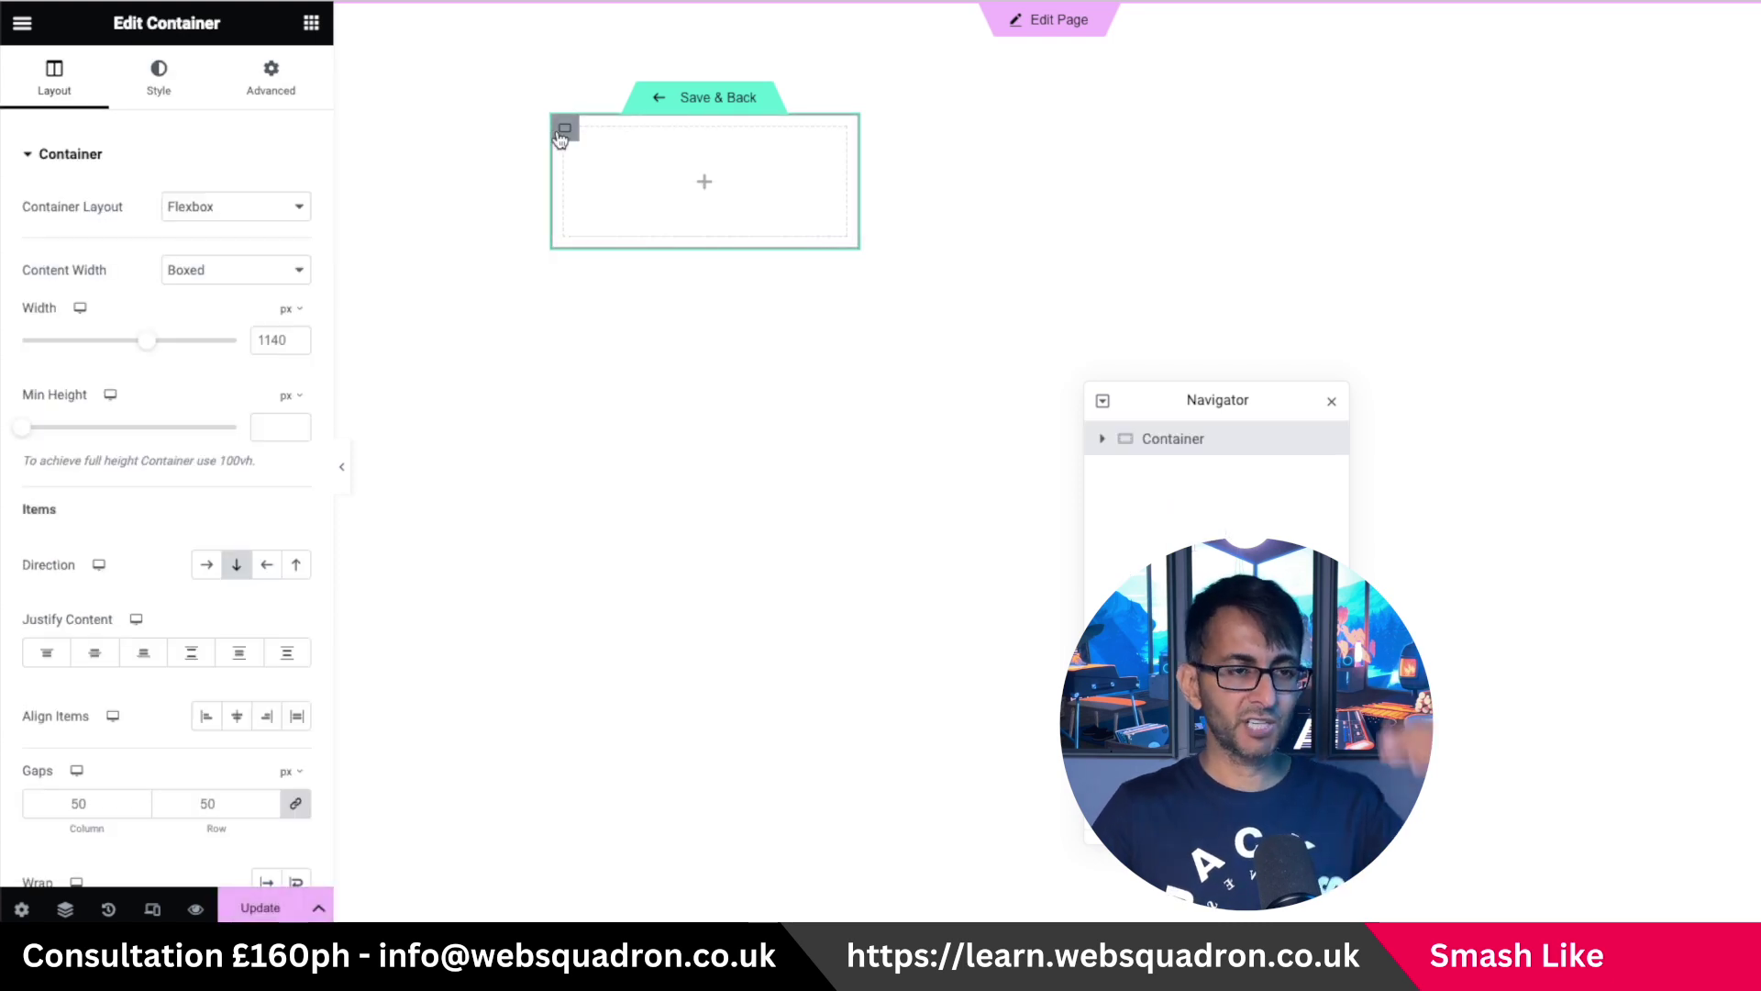
click(271, 78)
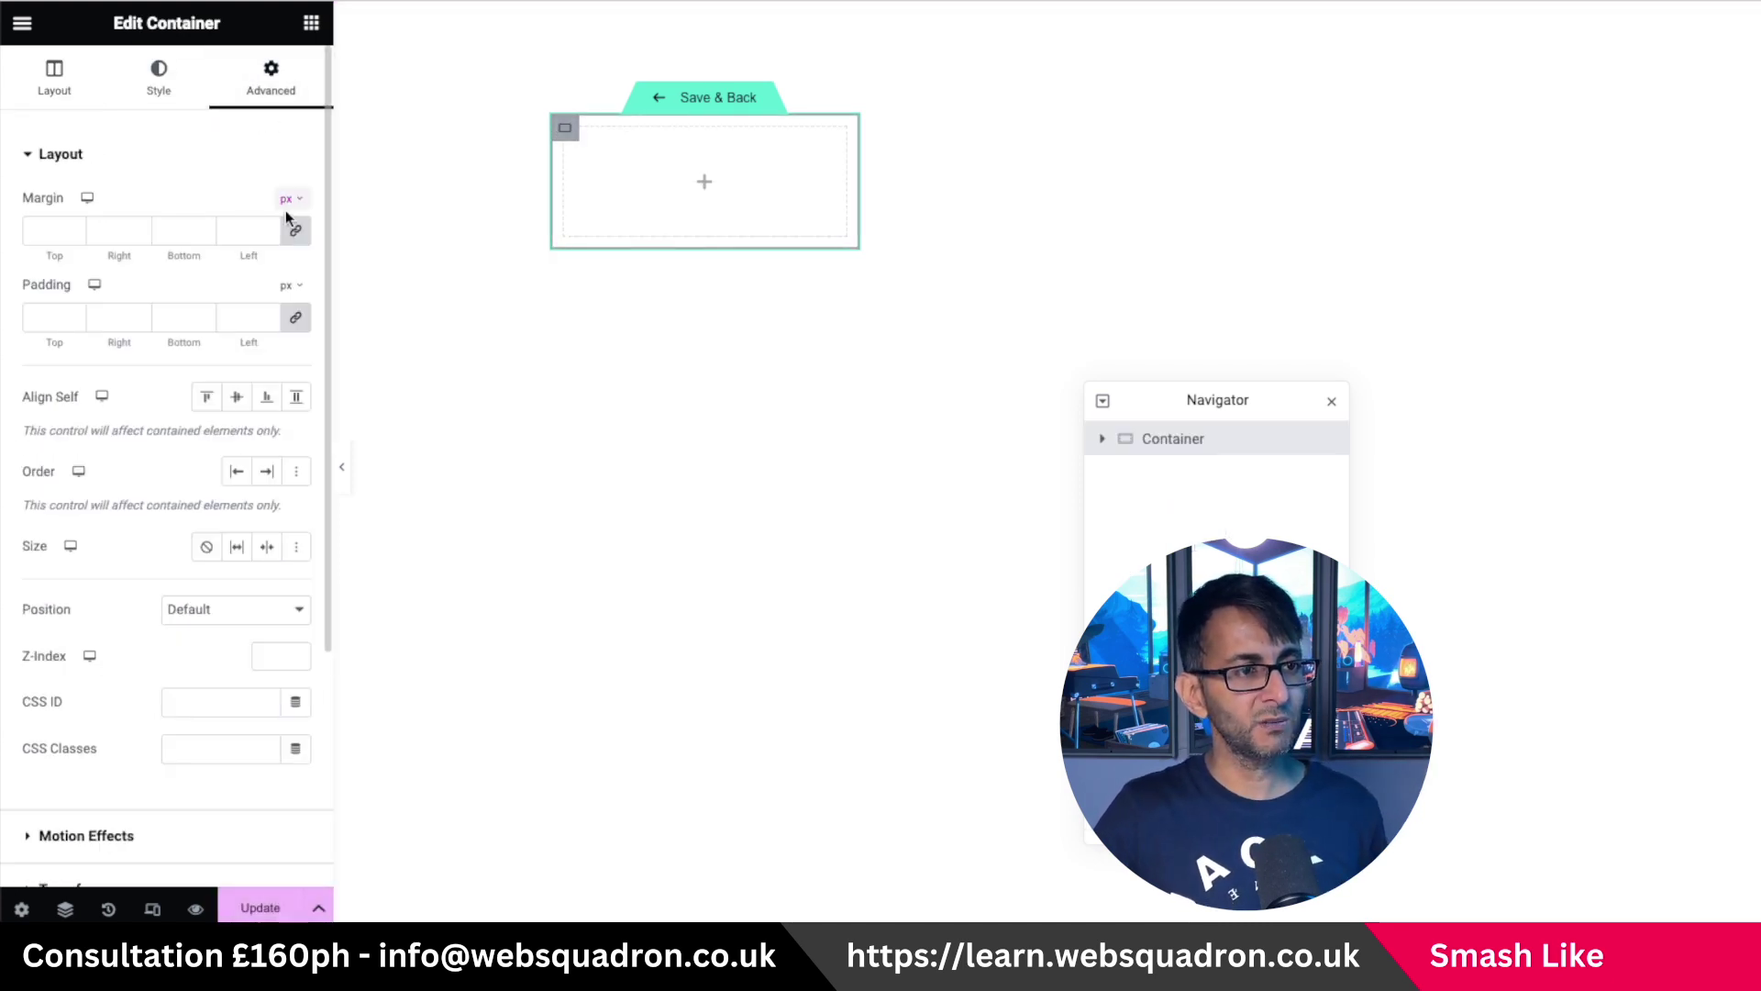
click(295, 317)
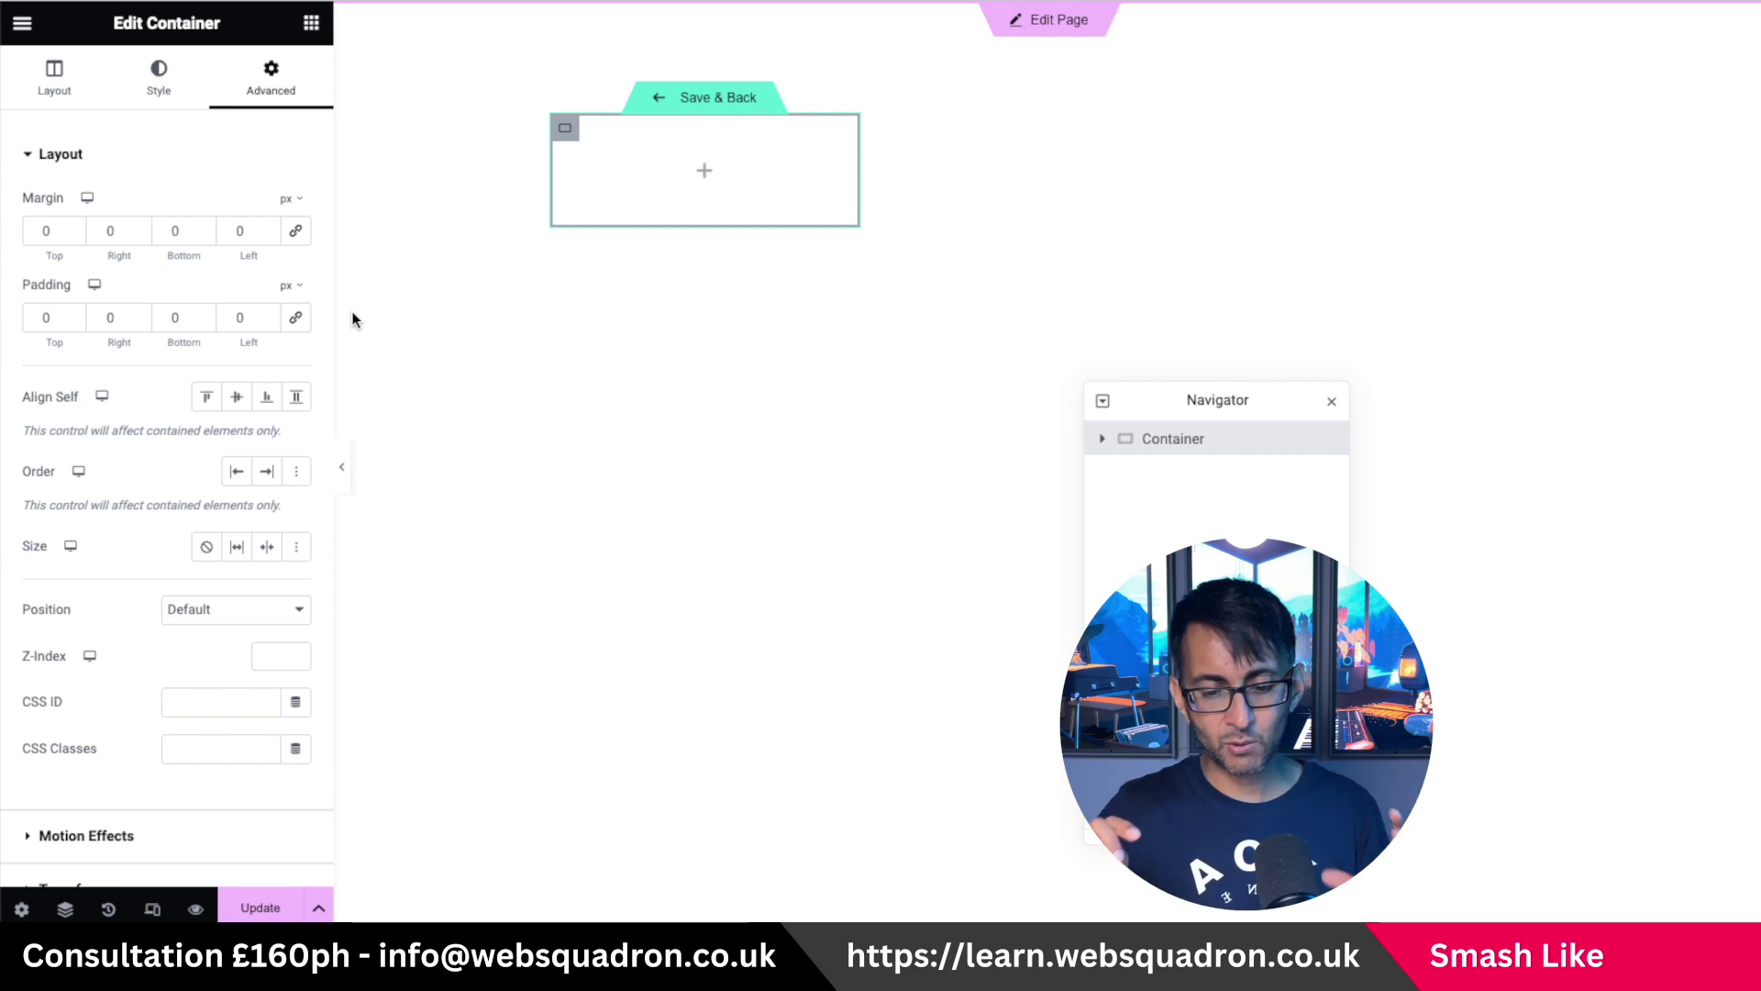
Nest an inner container with zero margin and padding and full content width.
click(312, 23)
drag(113, 763, 734, 198)
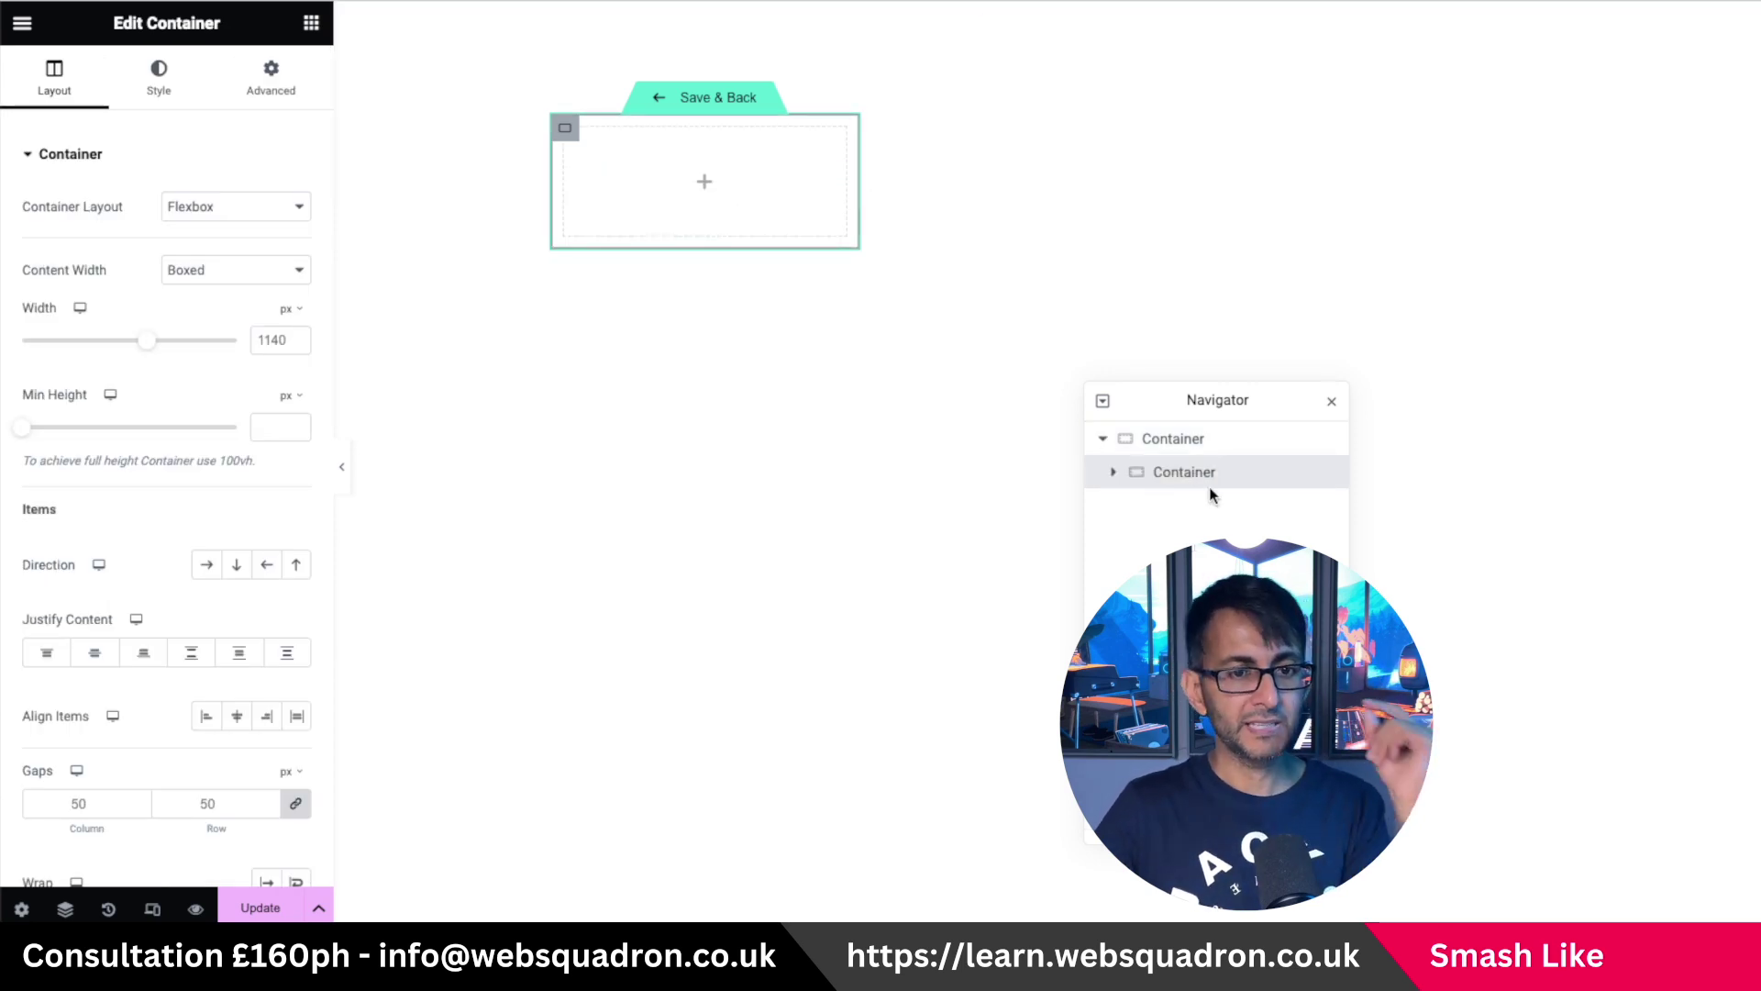
click(271, 83)
click(296, 231)
click(296, 318)
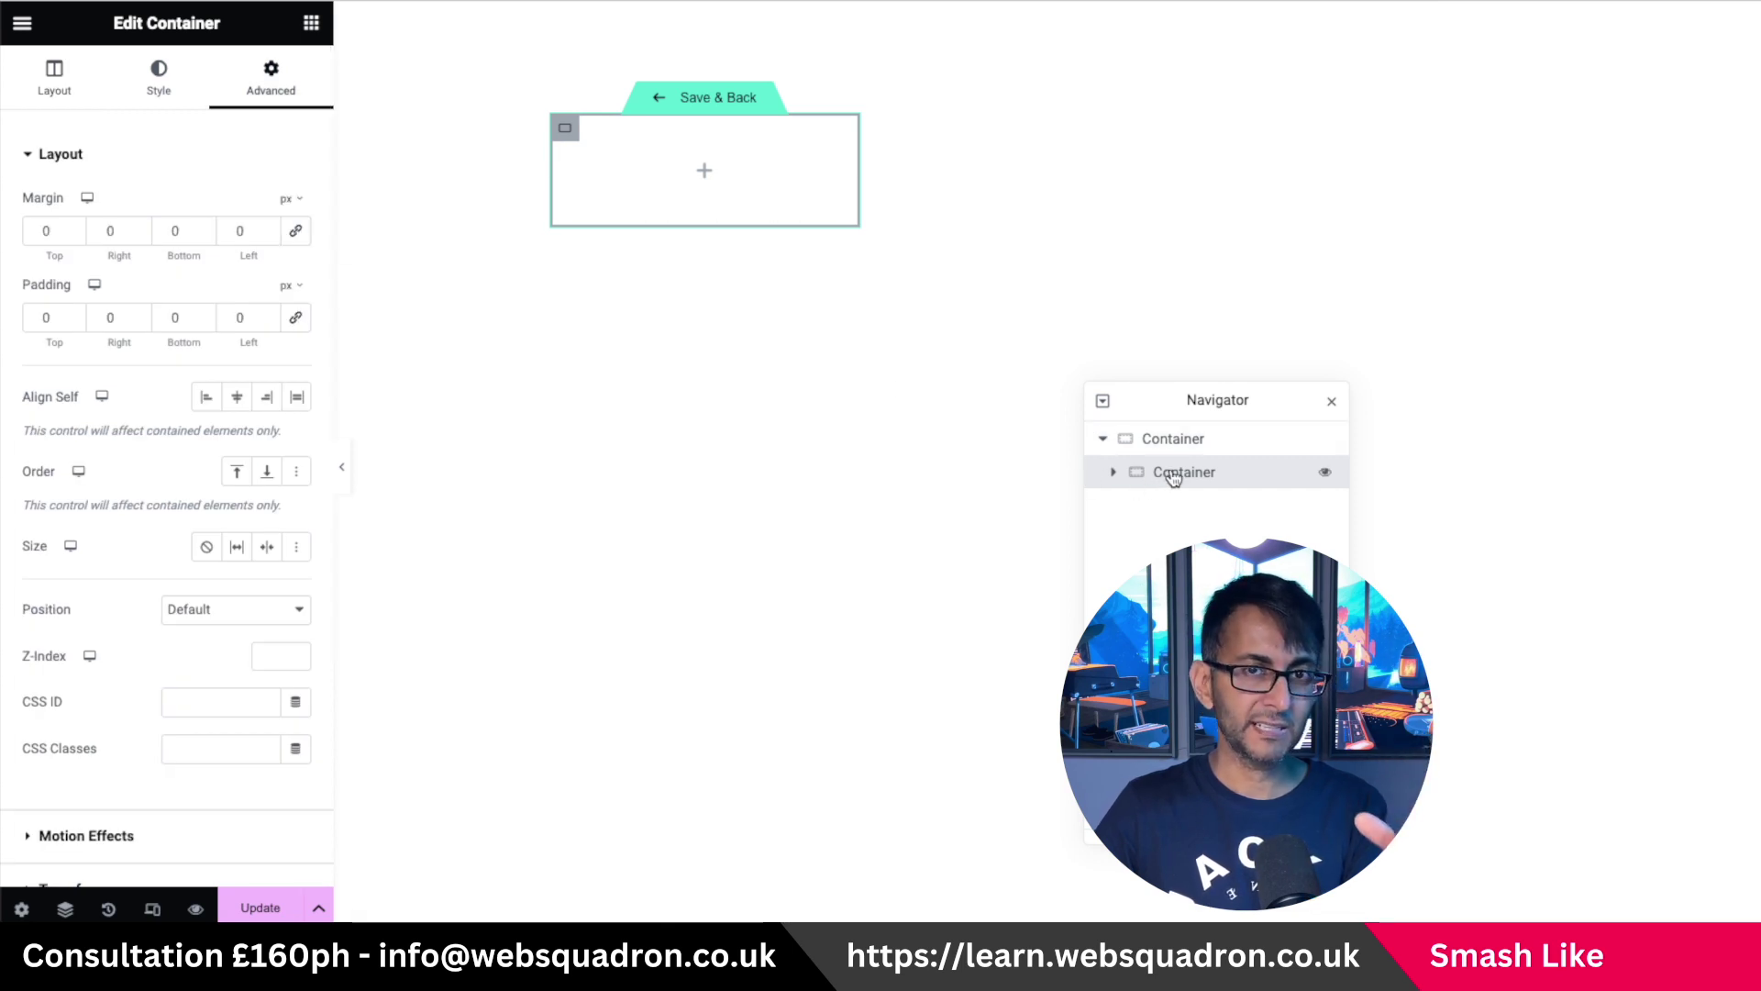
click(58, 88)
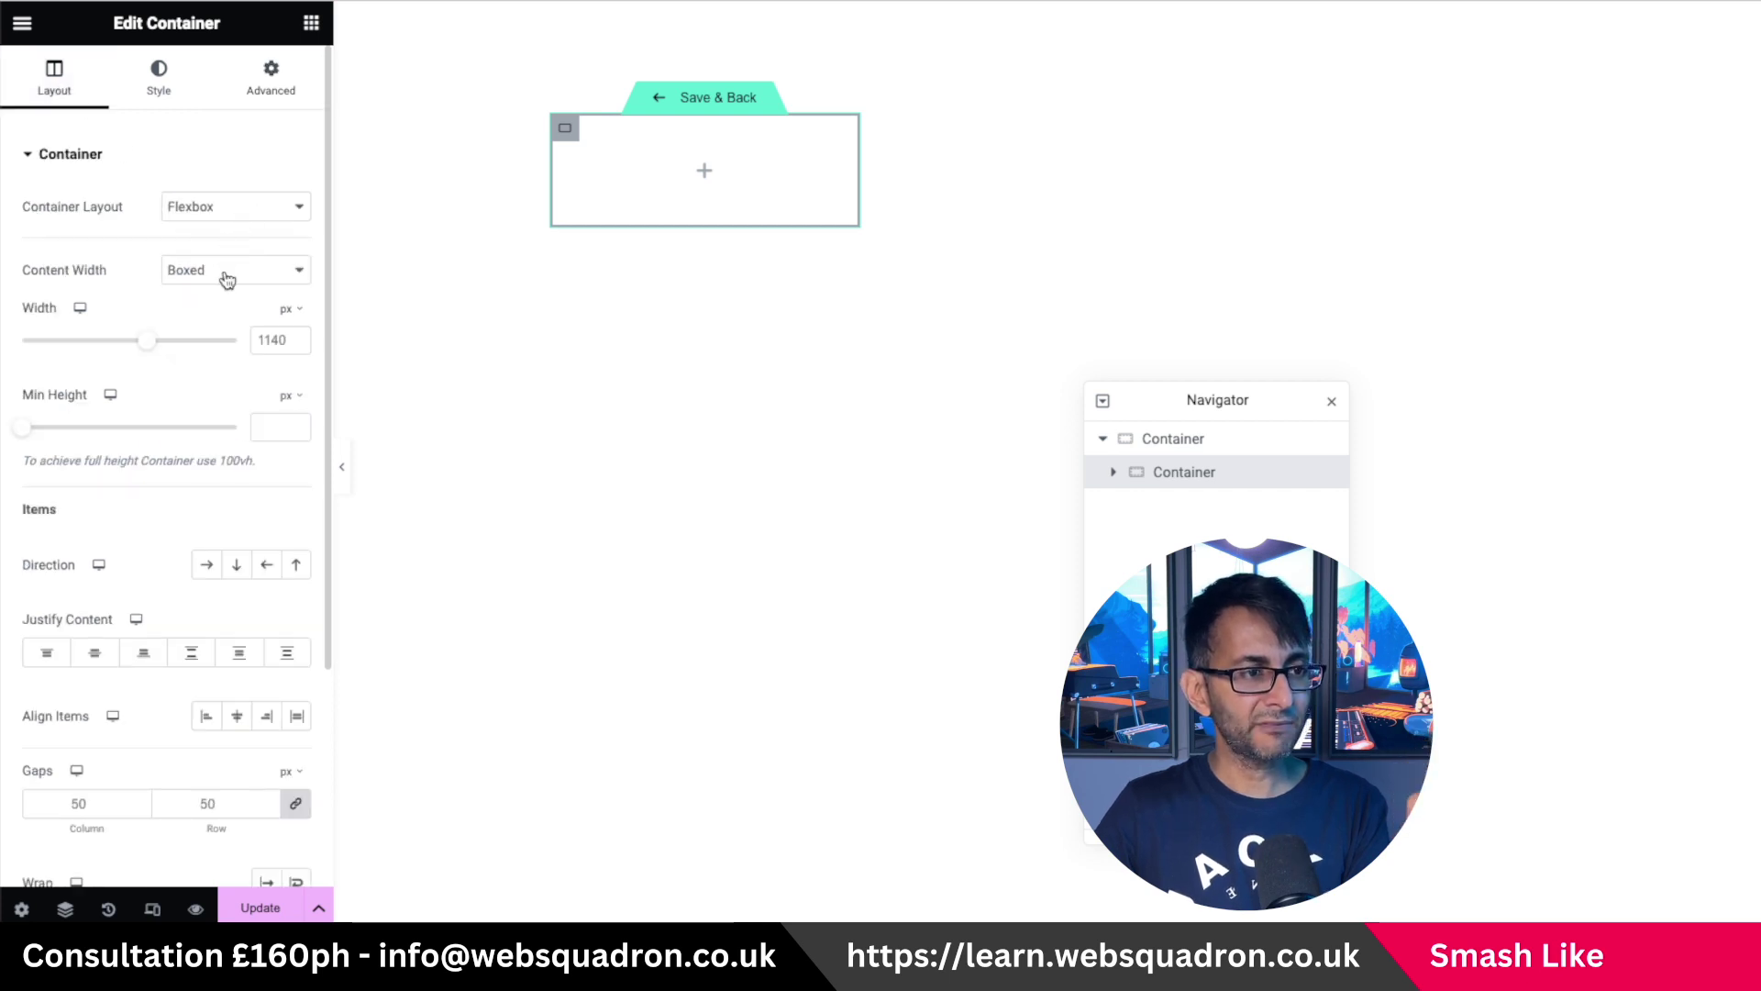
click(228, 274)
click(218, 292)
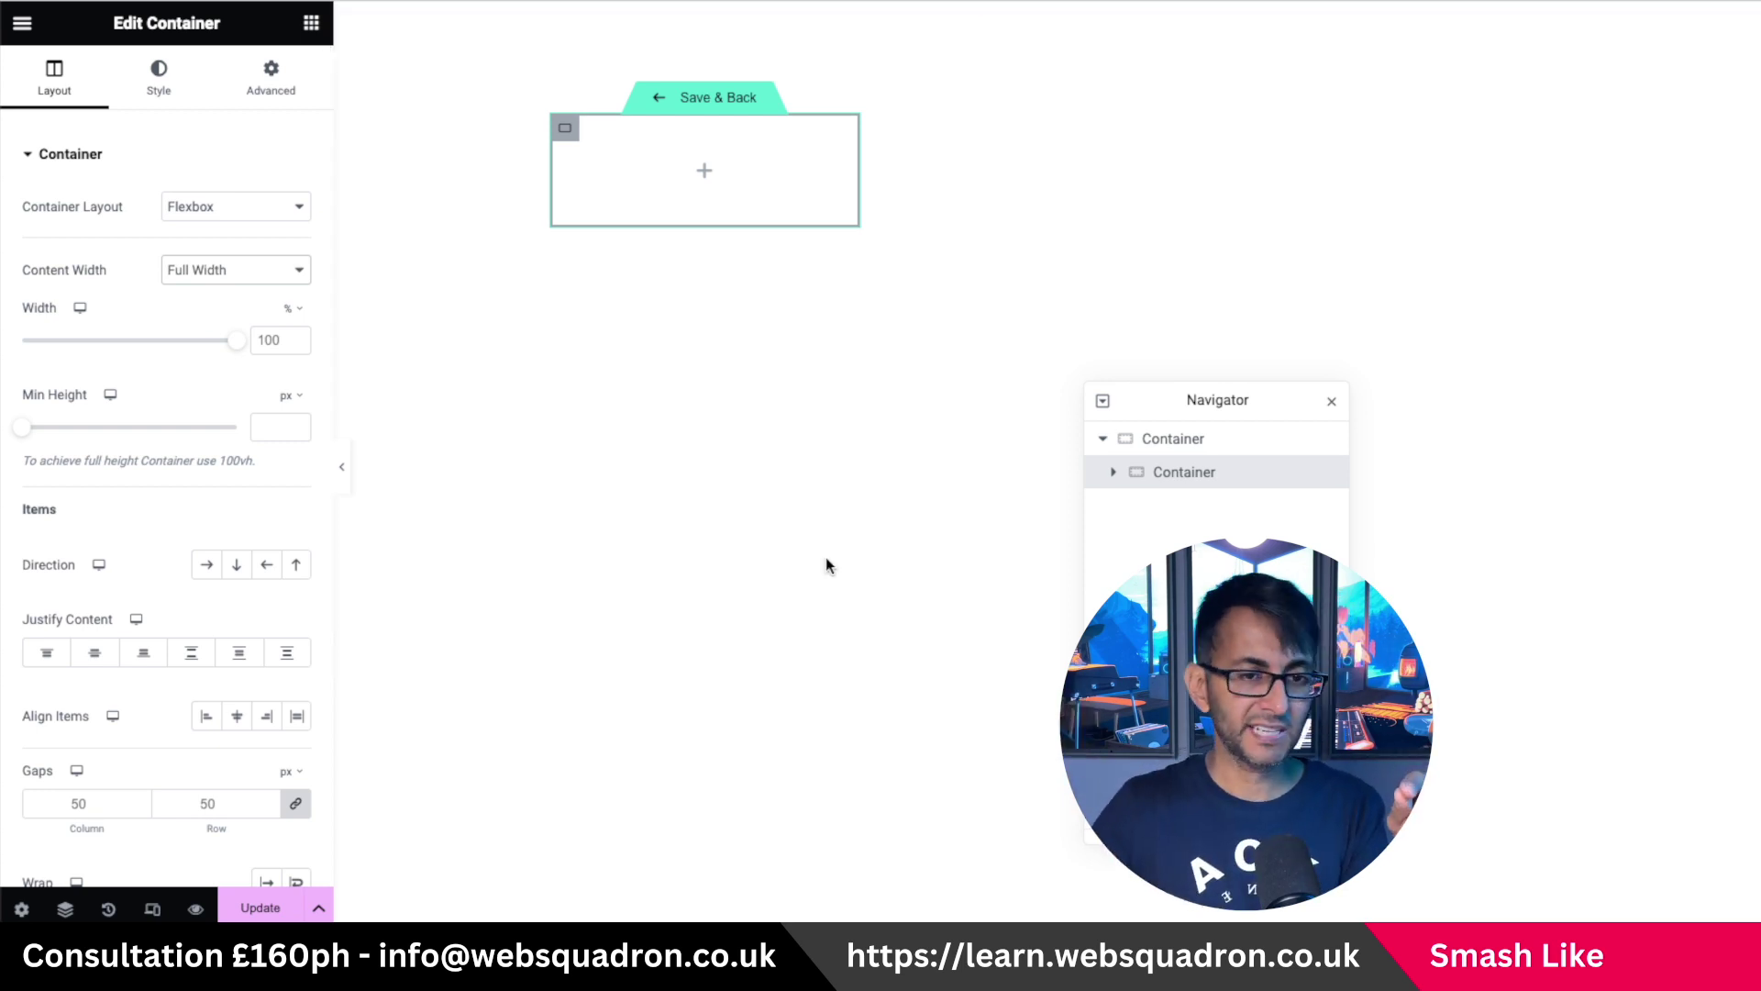
Rename the inner container 'Child Container ACF' in the Navigator.
double_click(1192, 475)
text(Child)
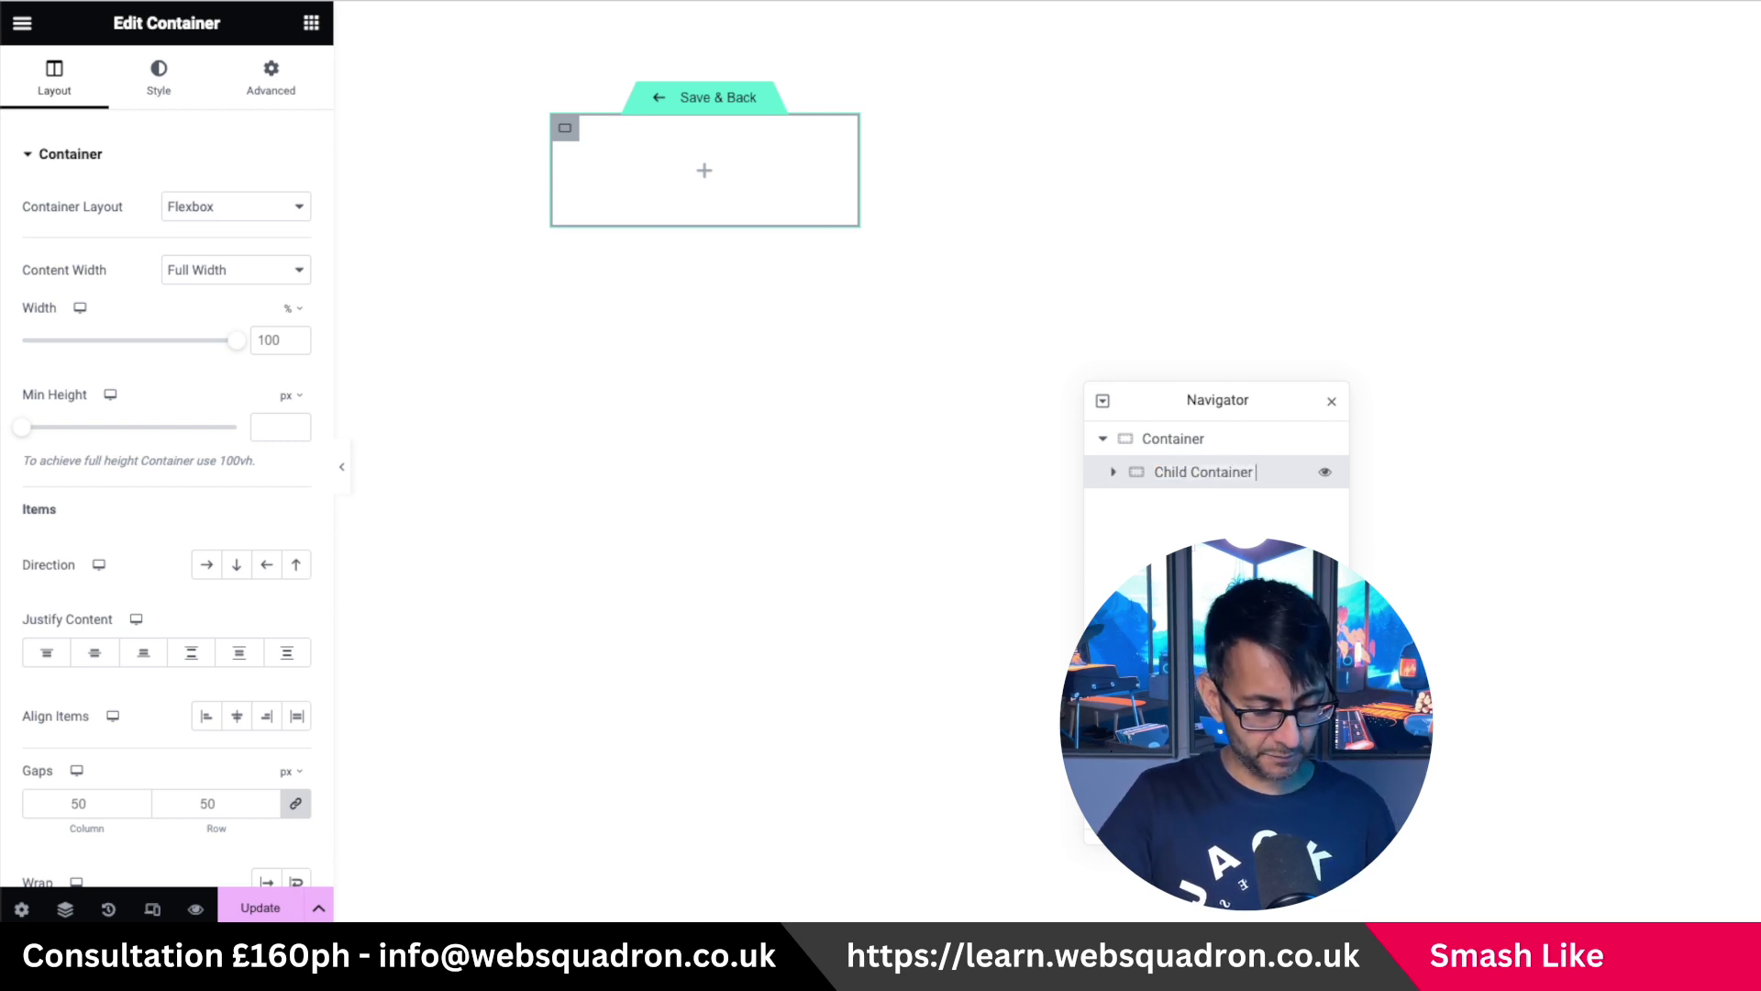
text( Container ACF)
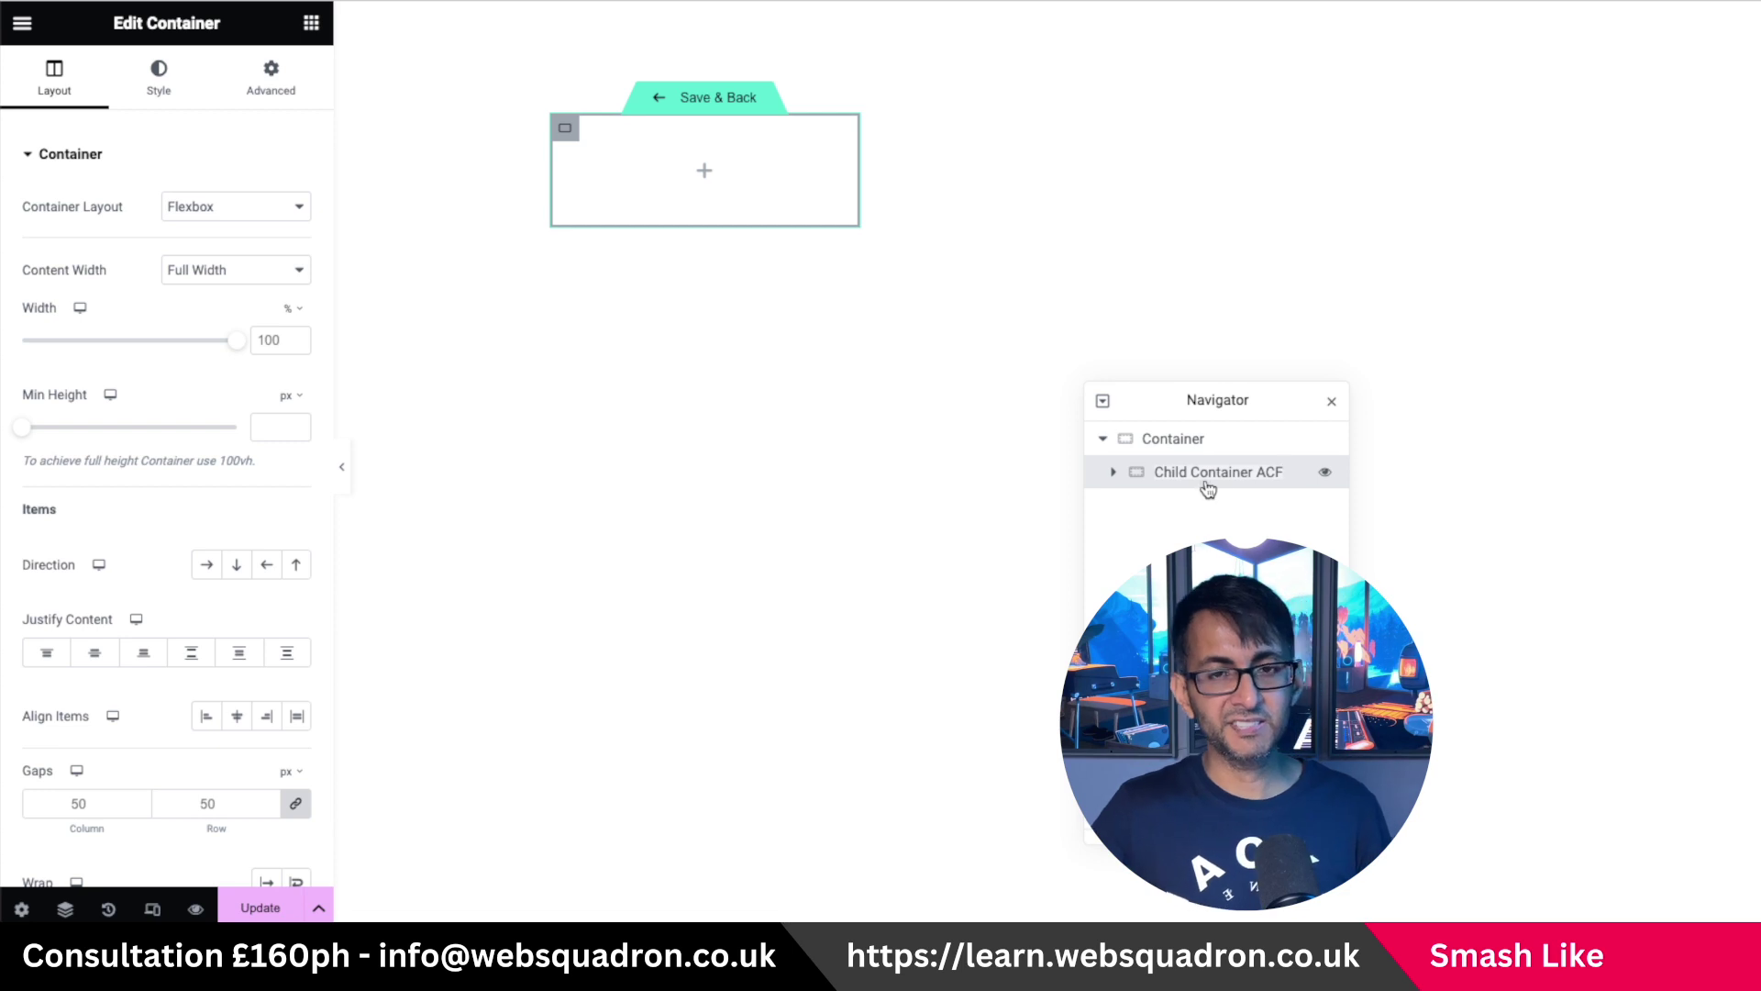
key(Return)
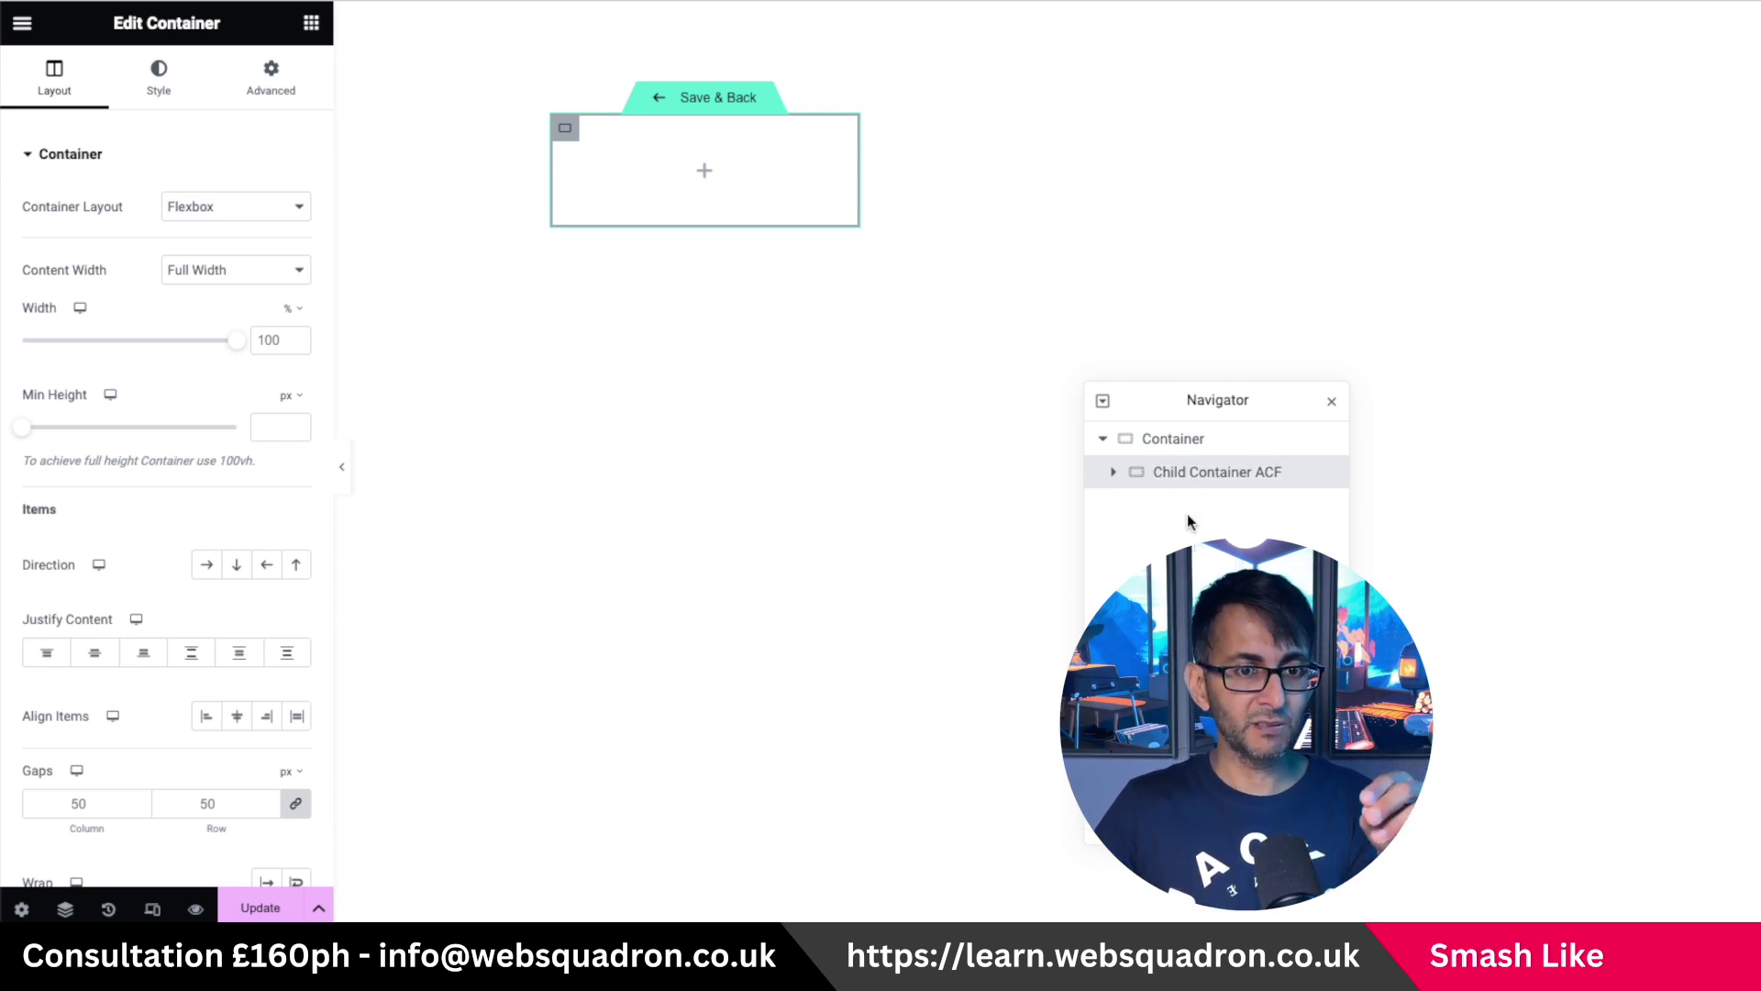
click(311, 27)
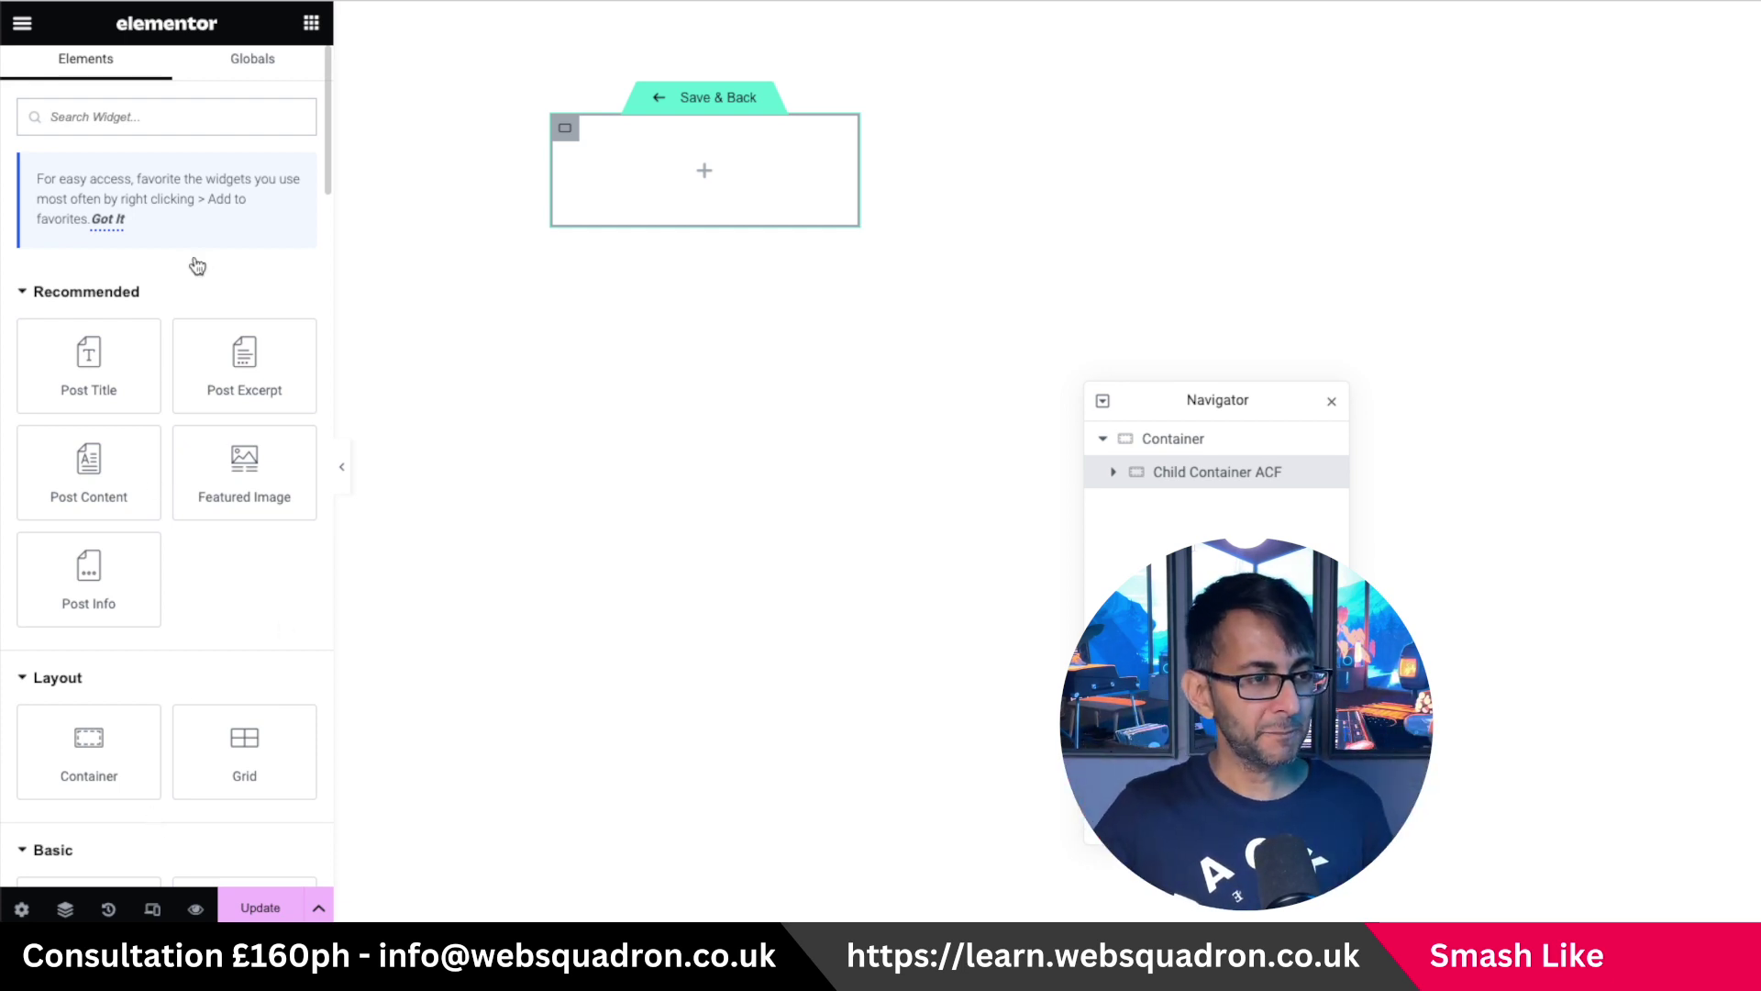
Add an Image widget and move it below Child Container ACF in the Navigator.
scroll(134, 550, down, 3)
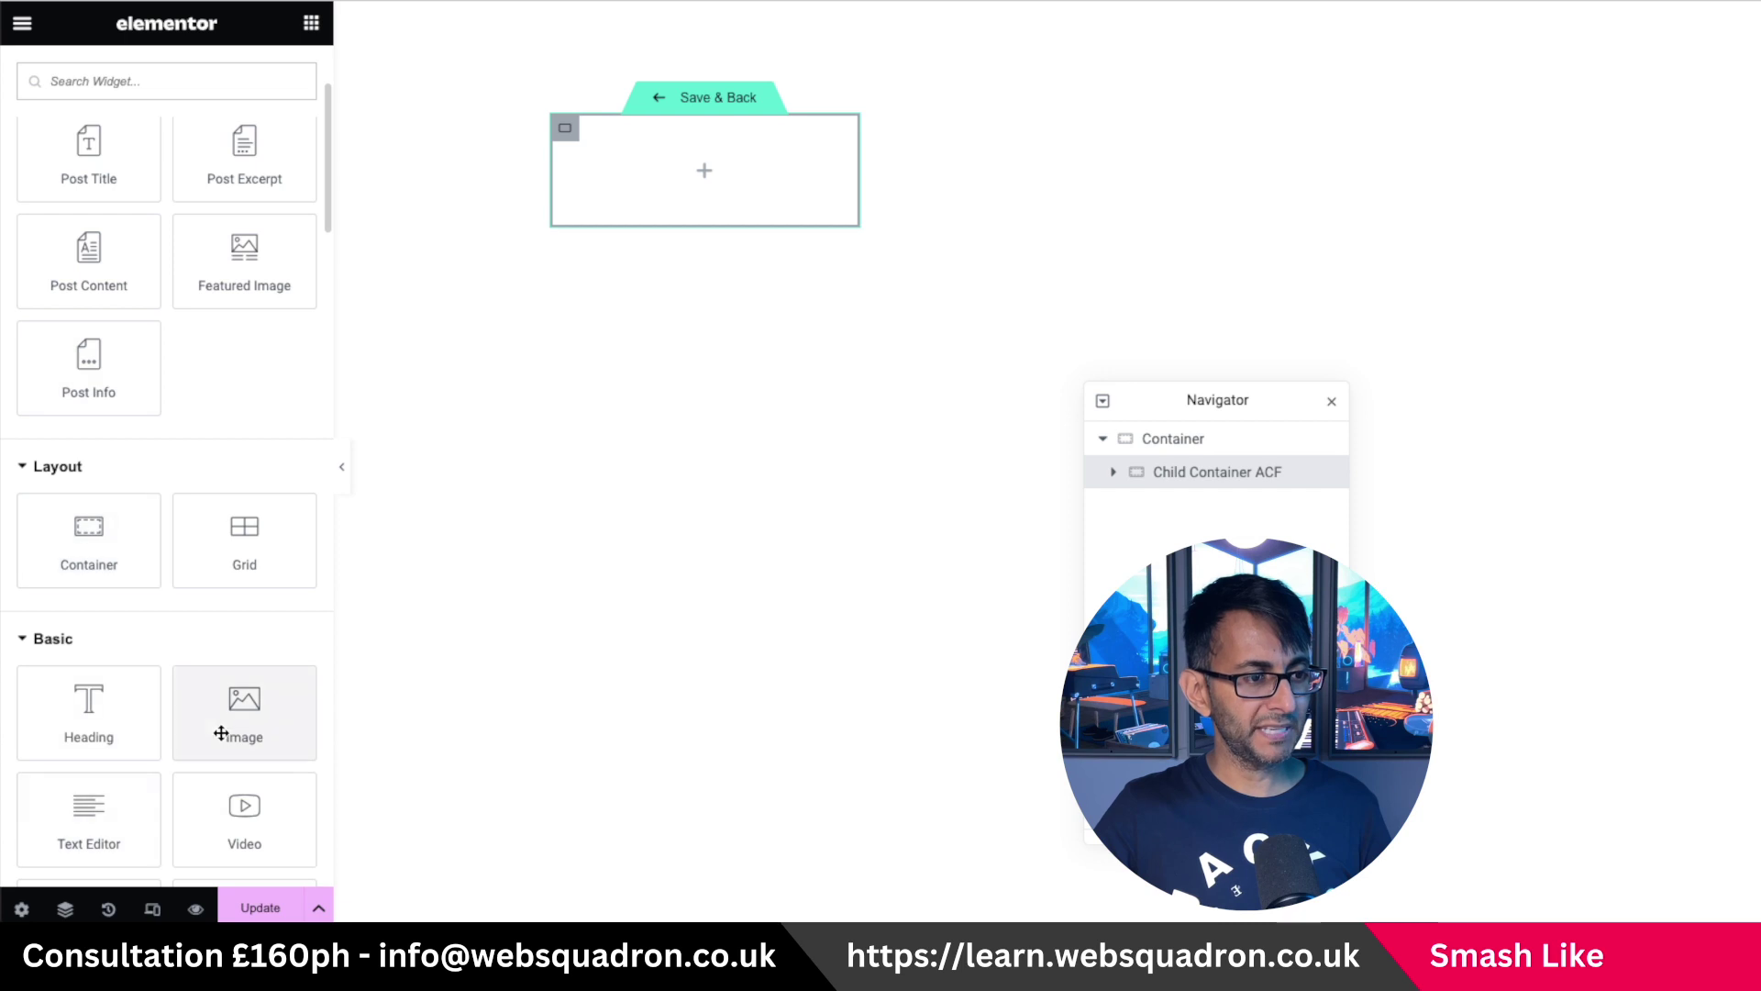
drag(220, 728, 716, 184)
drag(1186, 516, 1174, 470)
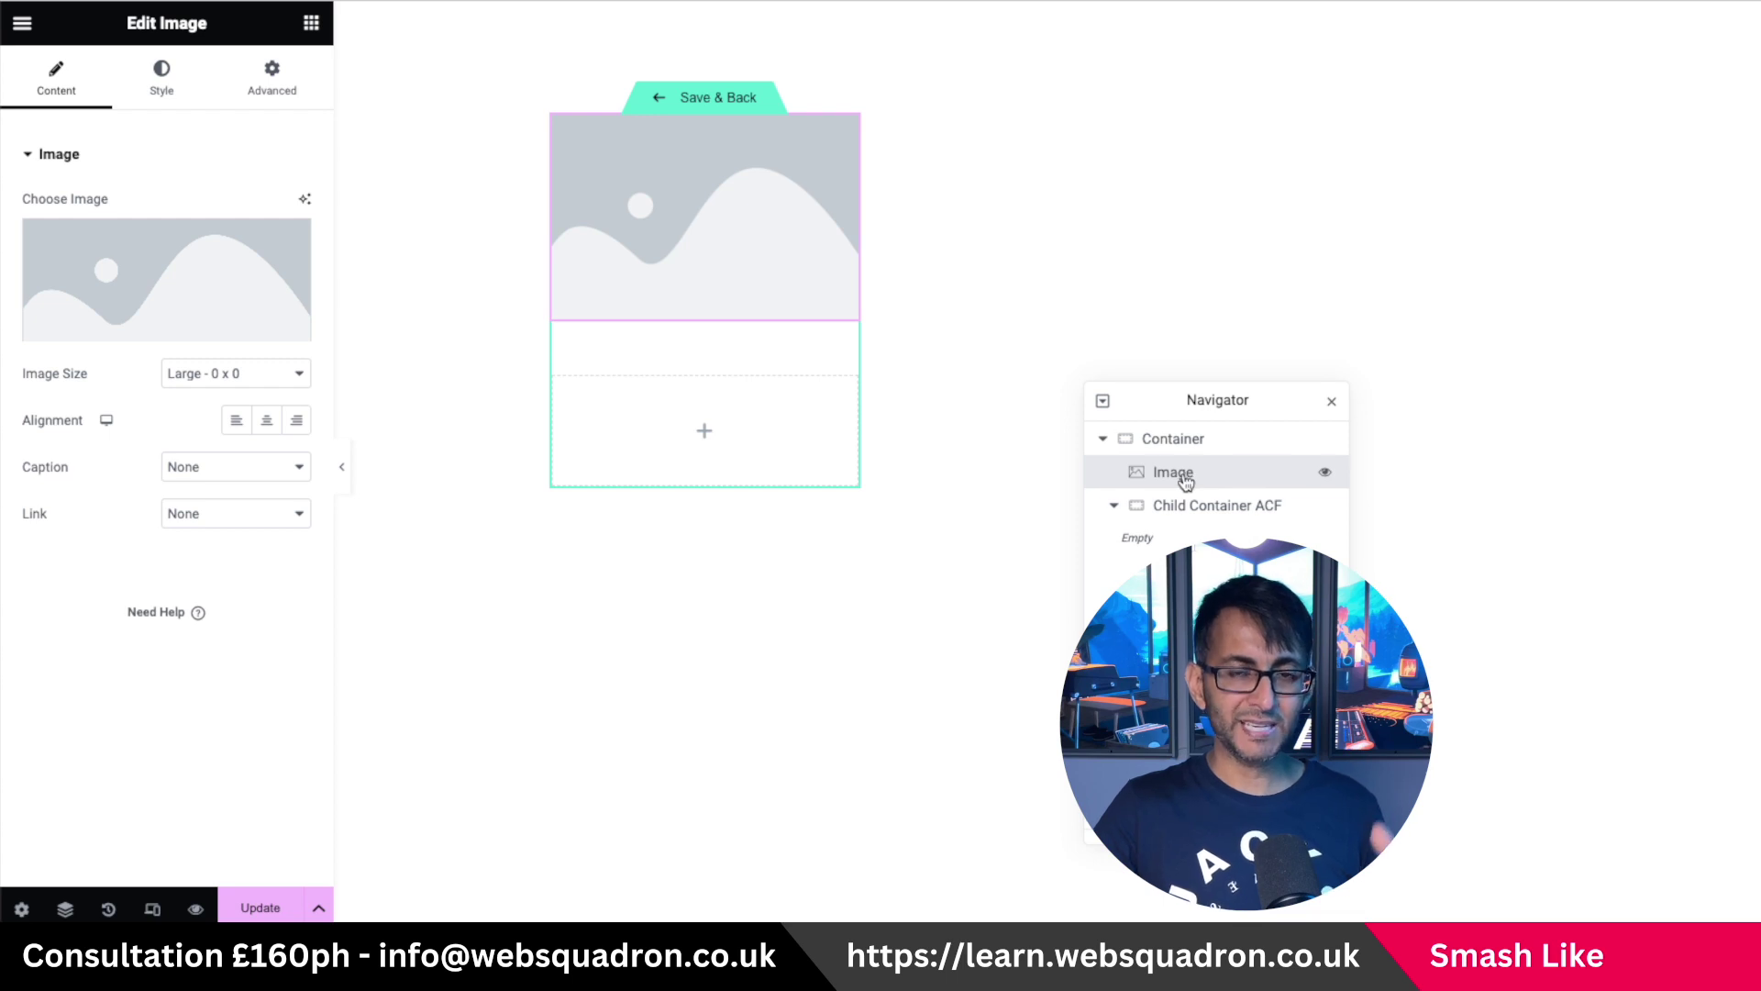
click(1113, 505)
drag(1175, 481, 1173, 523)
click(1177, 477)
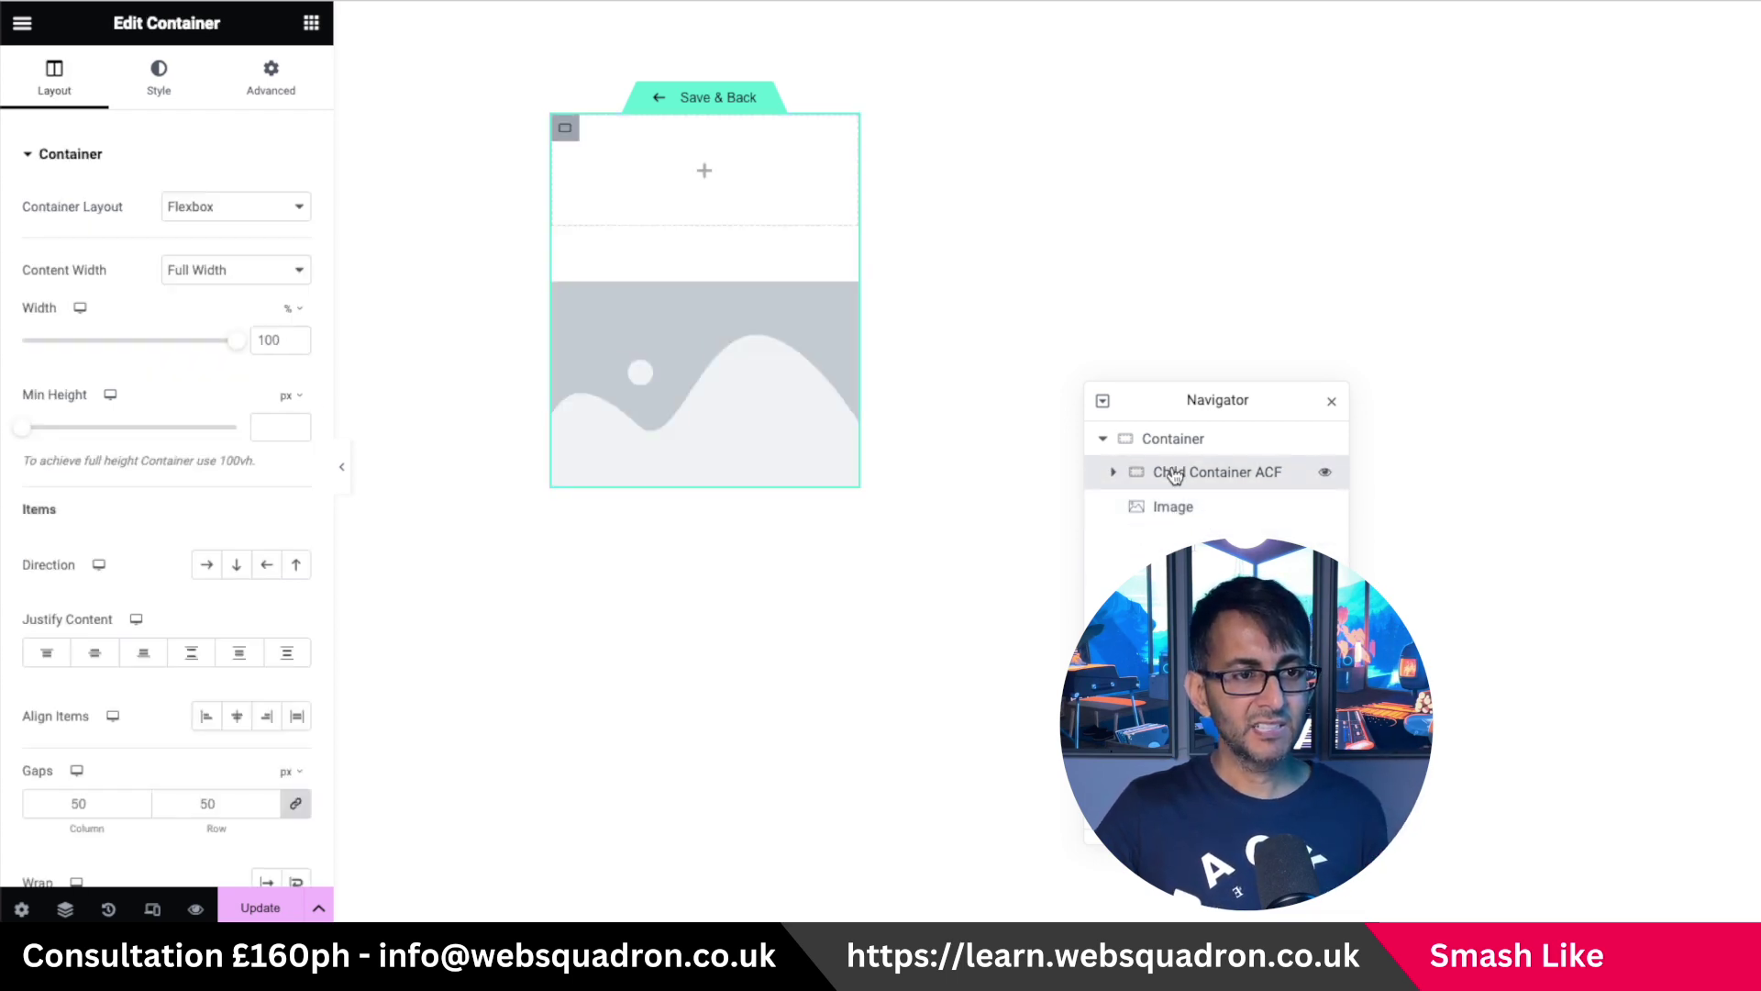
click(1189, 514)
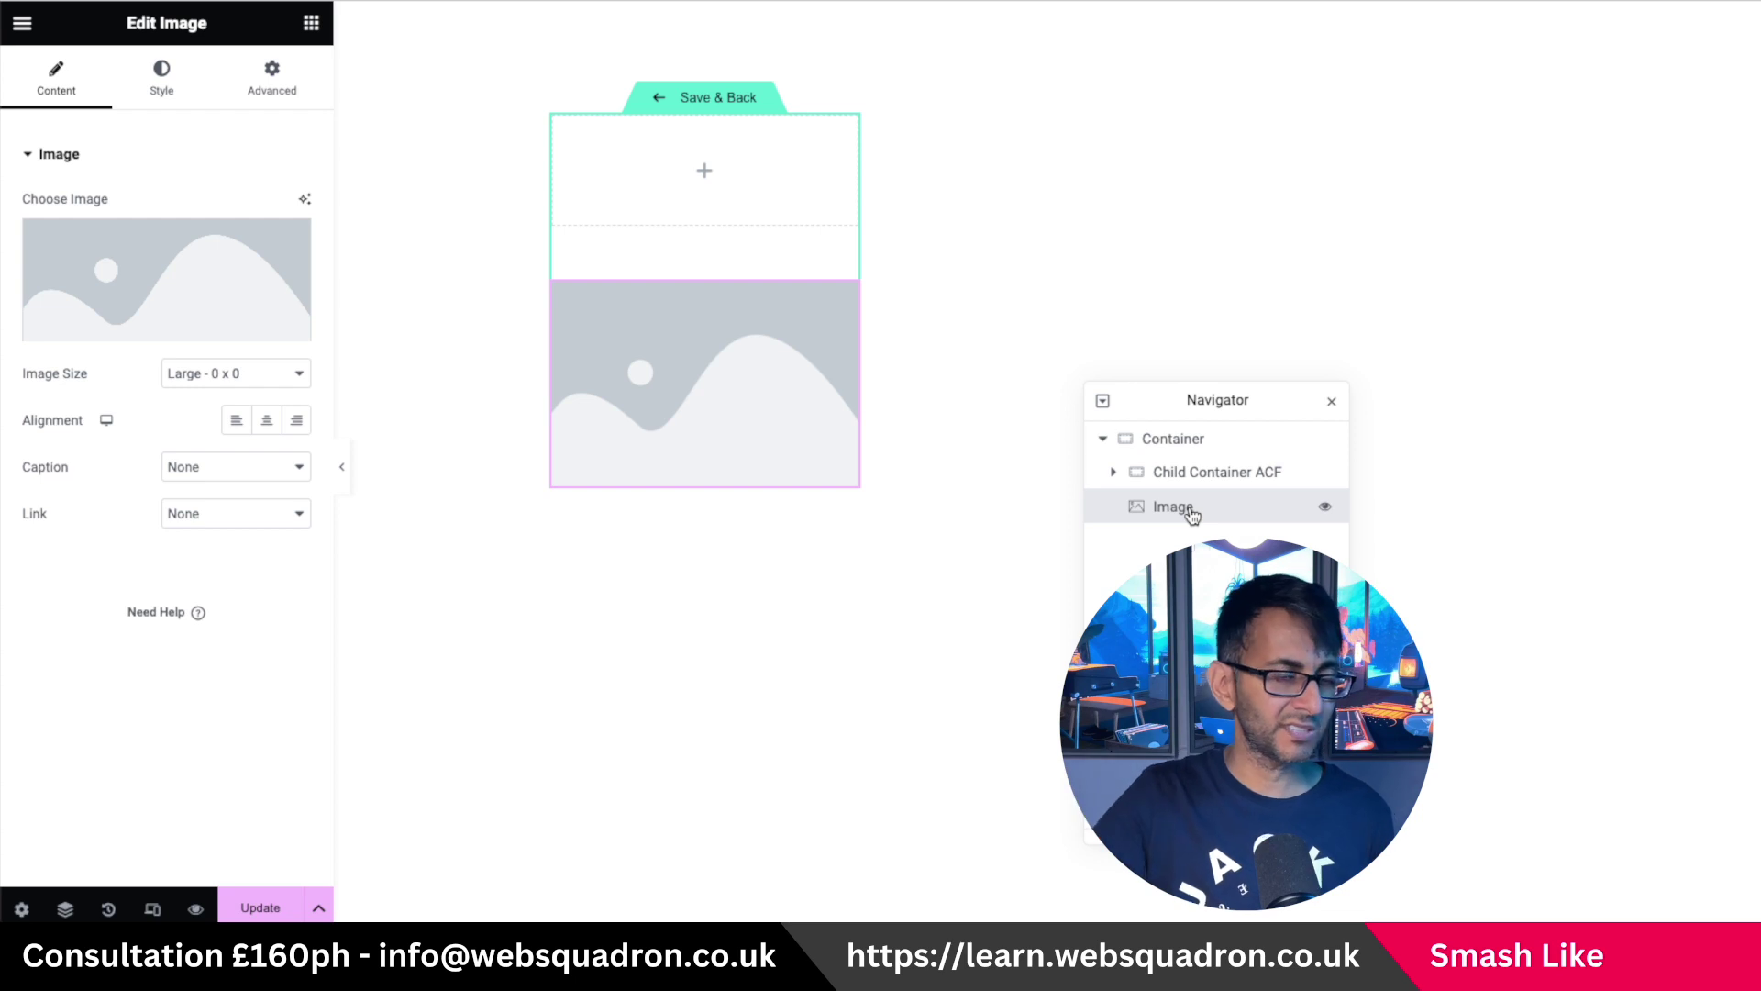
Set the image size to Full, source it from the dynamic Featured Image, and save.
mouse_move(189, 331)
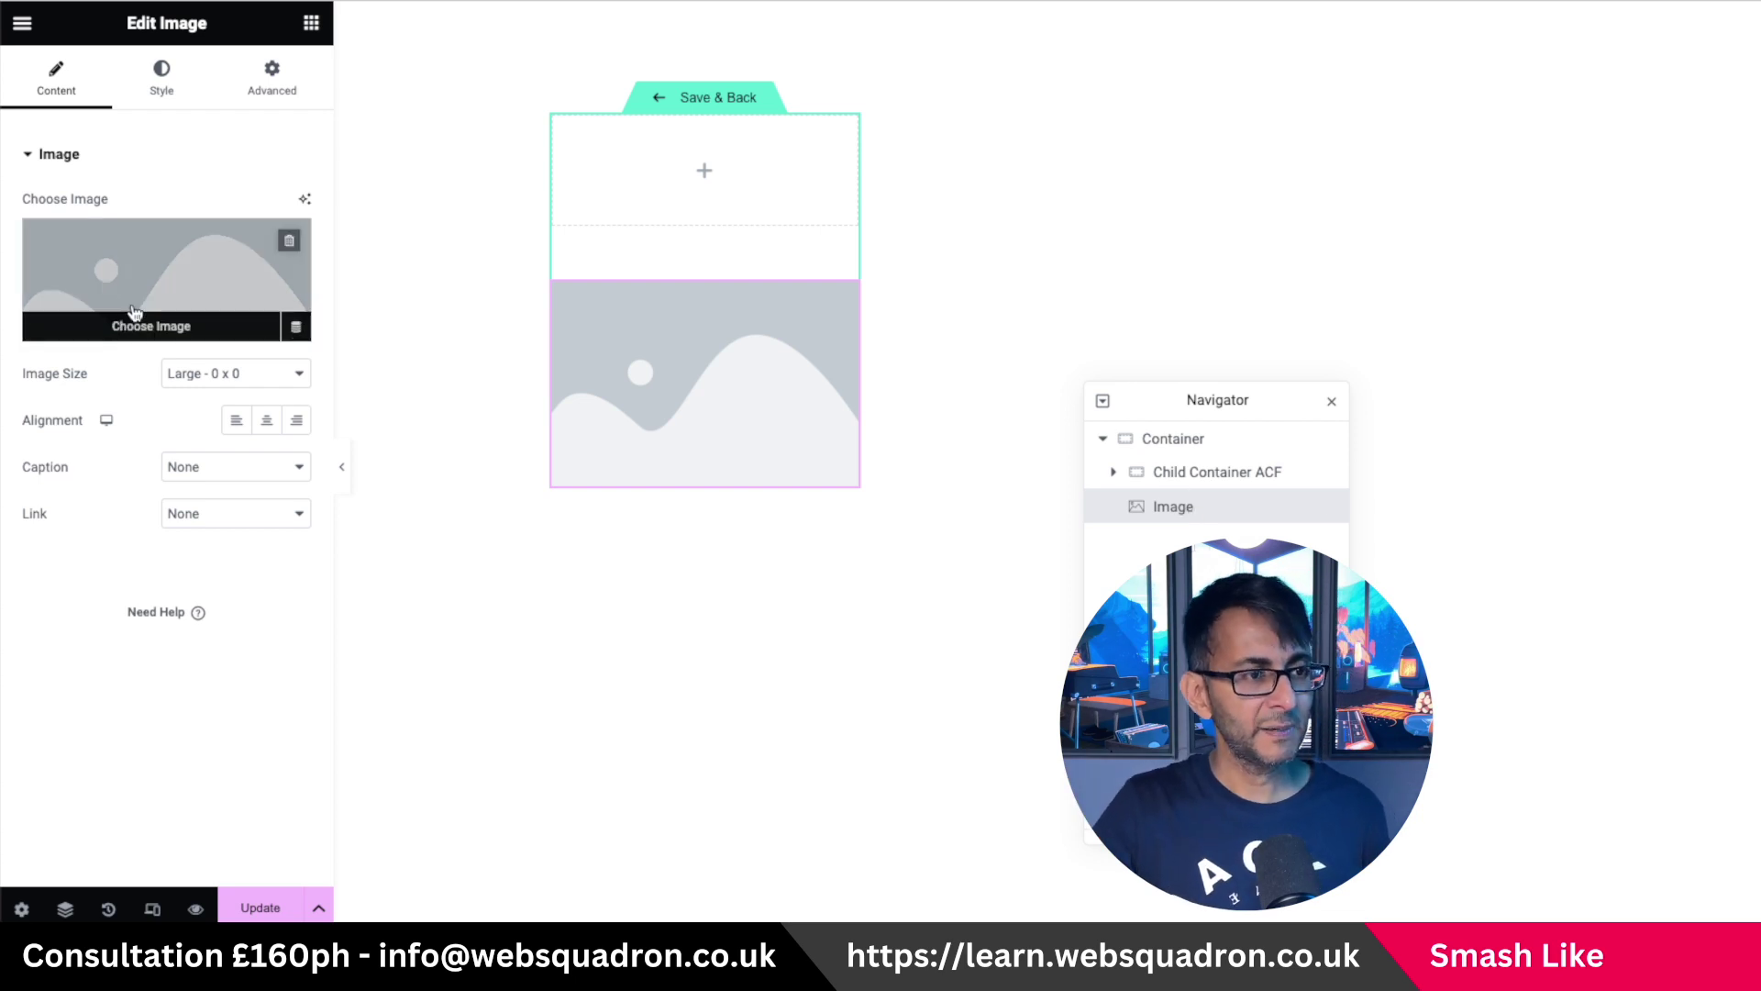
click(231, 374)
click(236, 512)
mouse_move(265, 312)
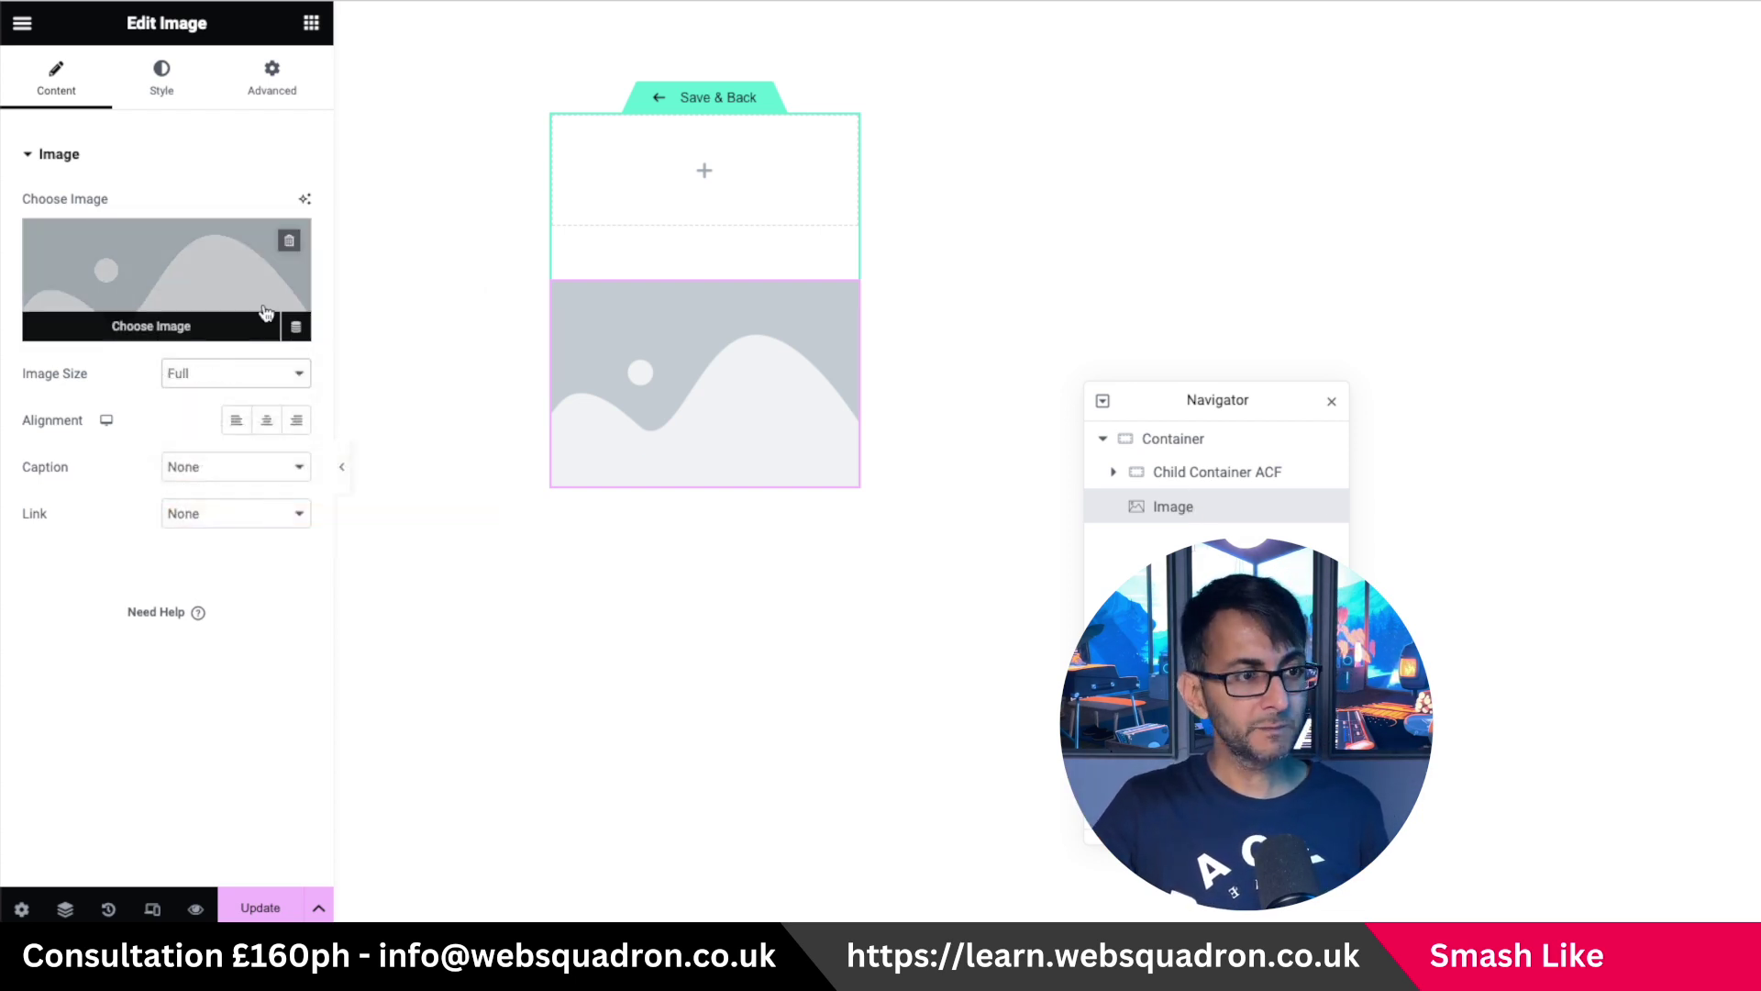
click(295, 329)
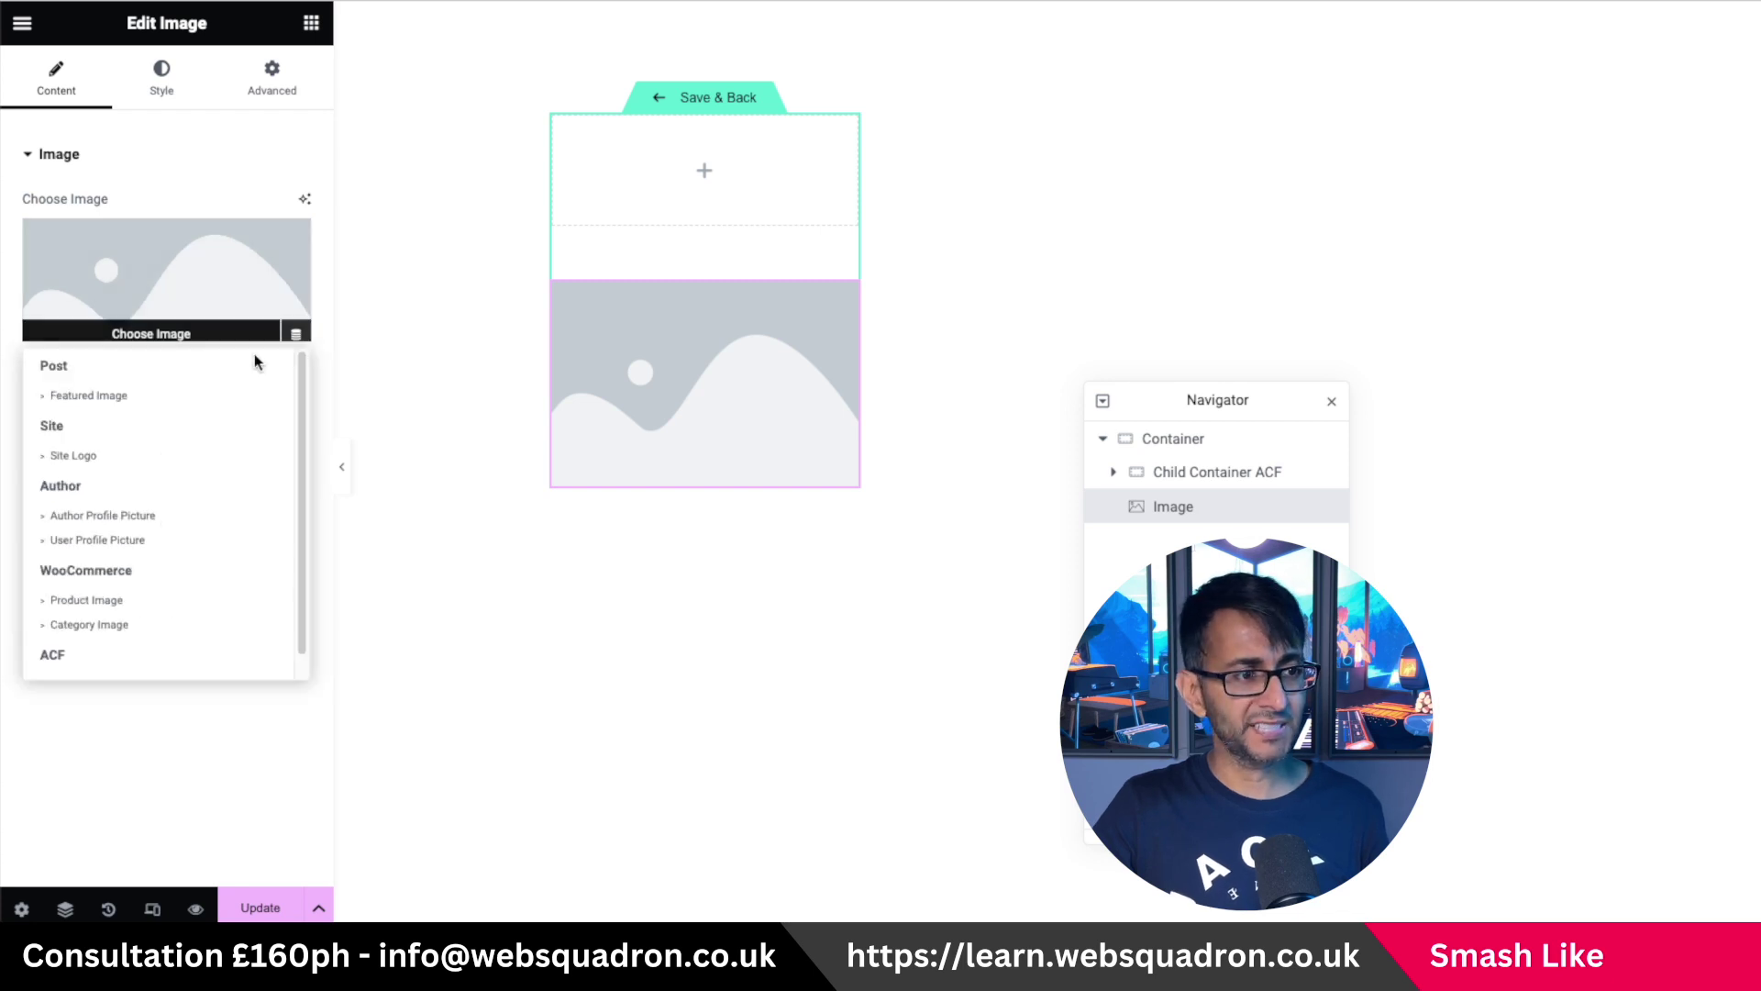
click(202, 402)
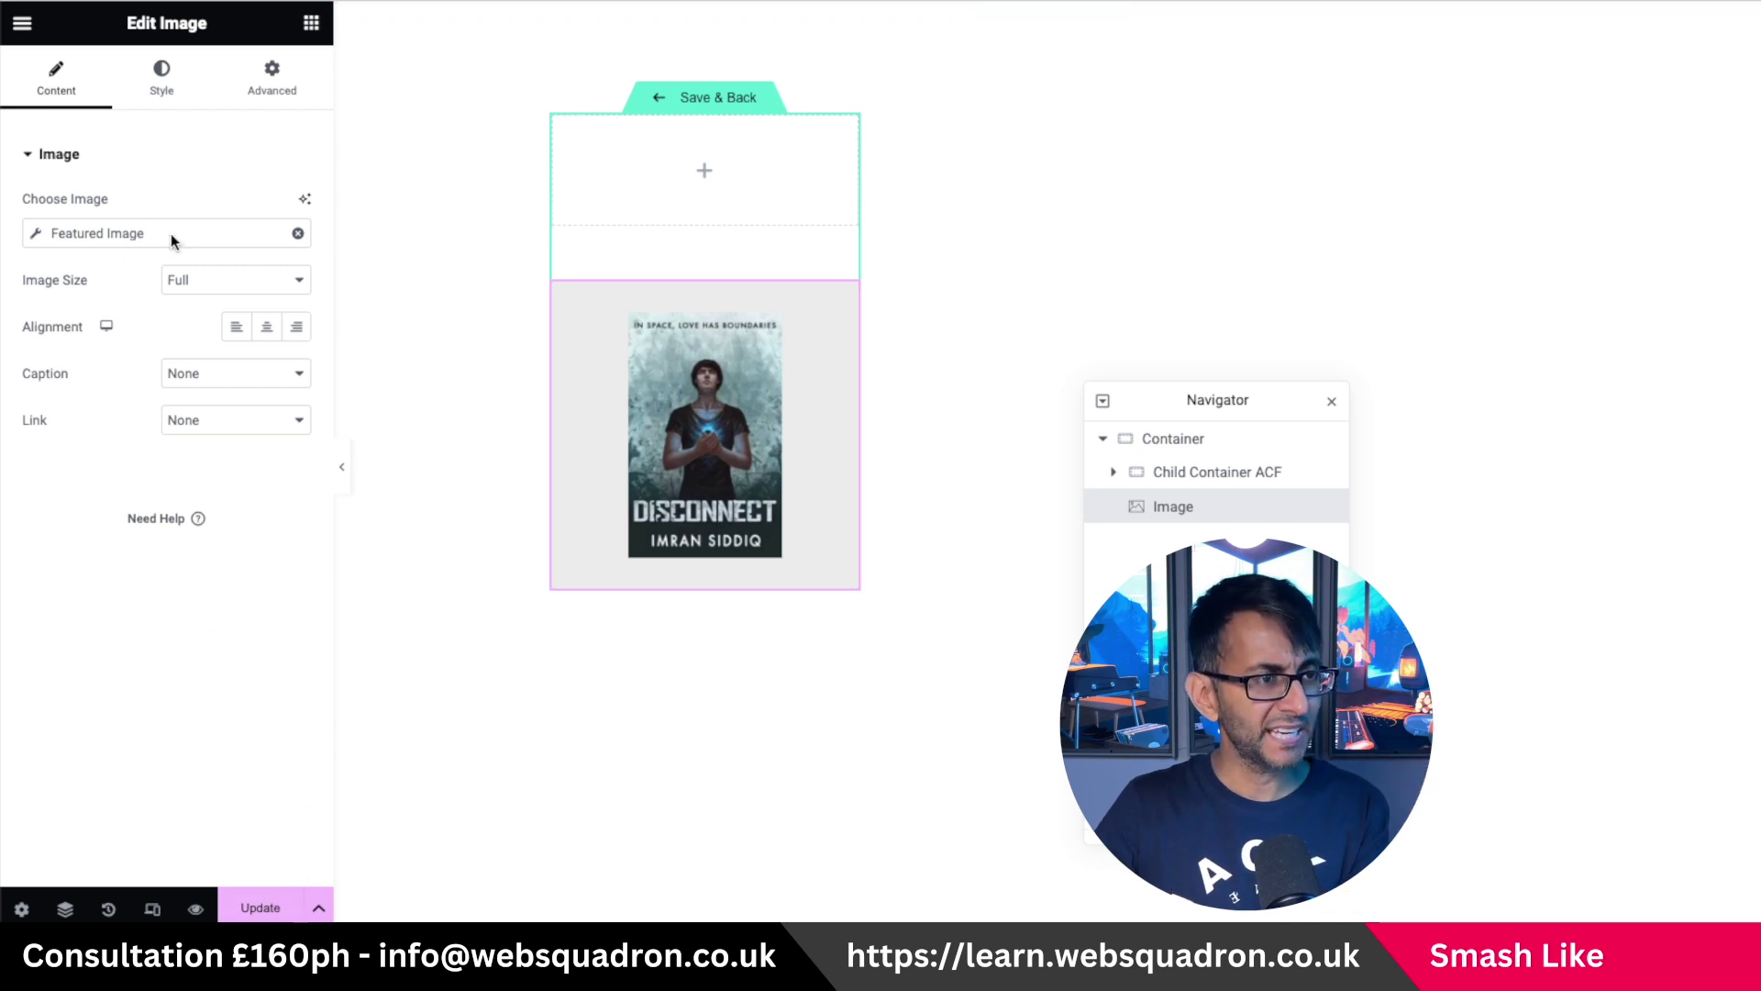
key(ctrl+s)
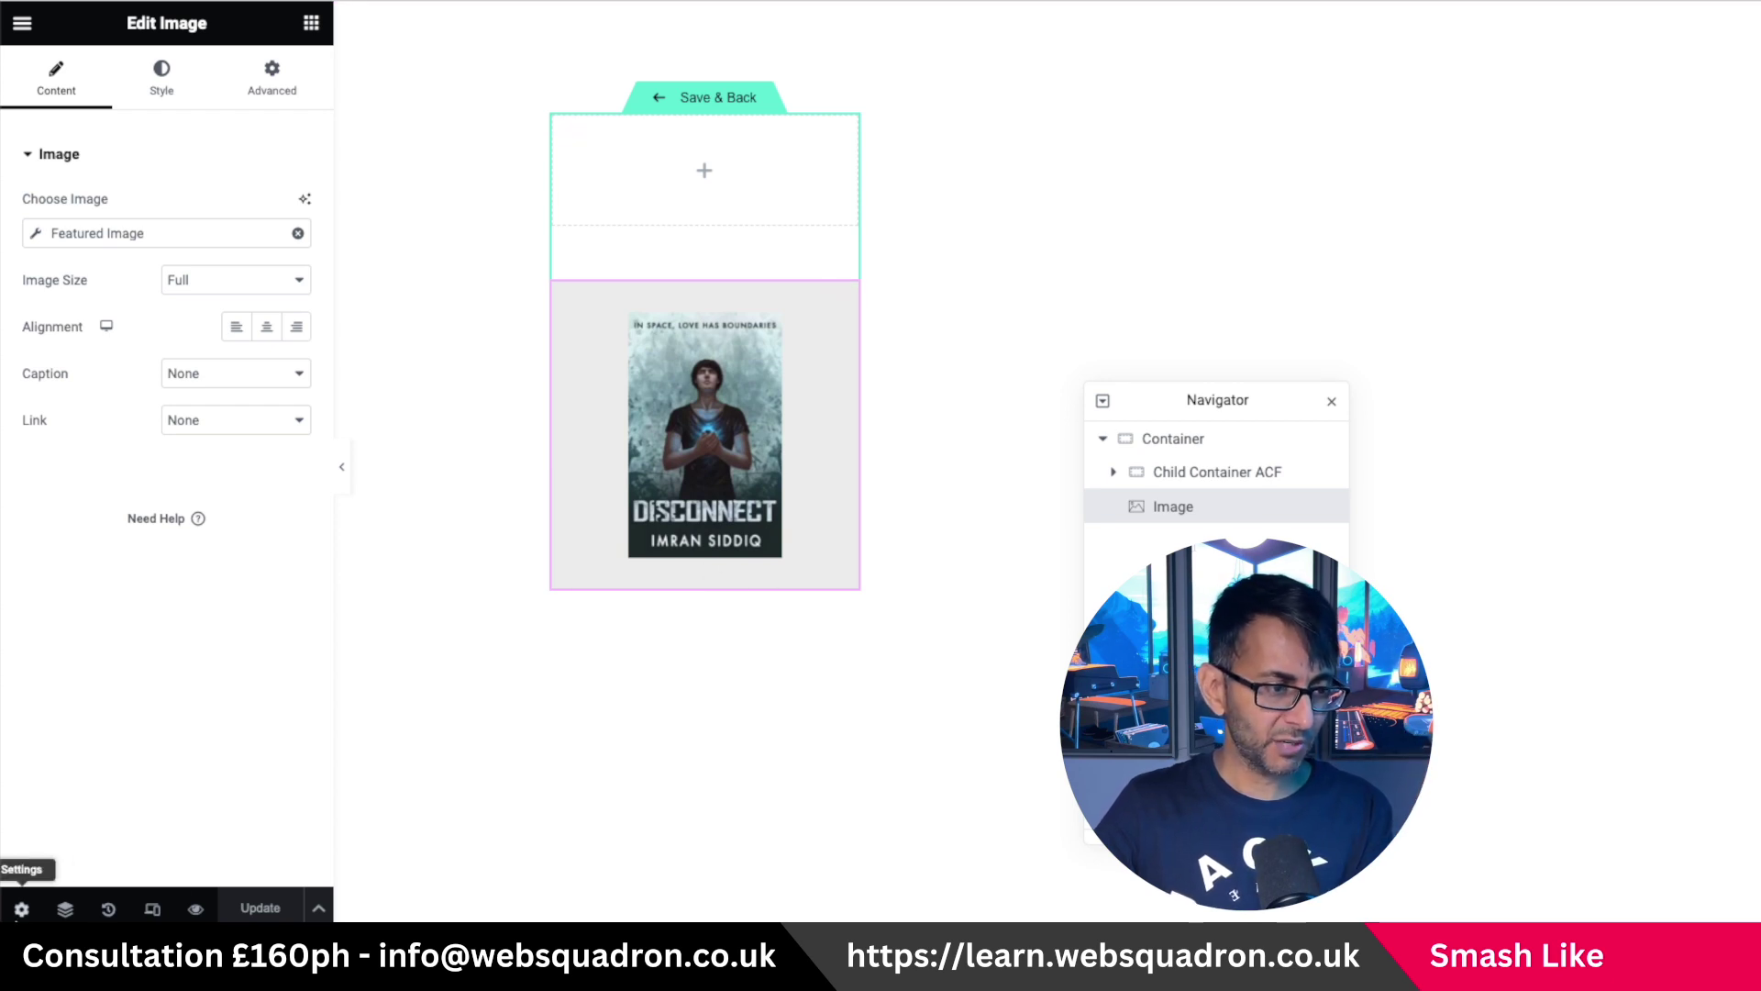
Set the preview post type to Food, pick Hot Balti, and apply the preview.
click(21, 906)
click(176, 360)
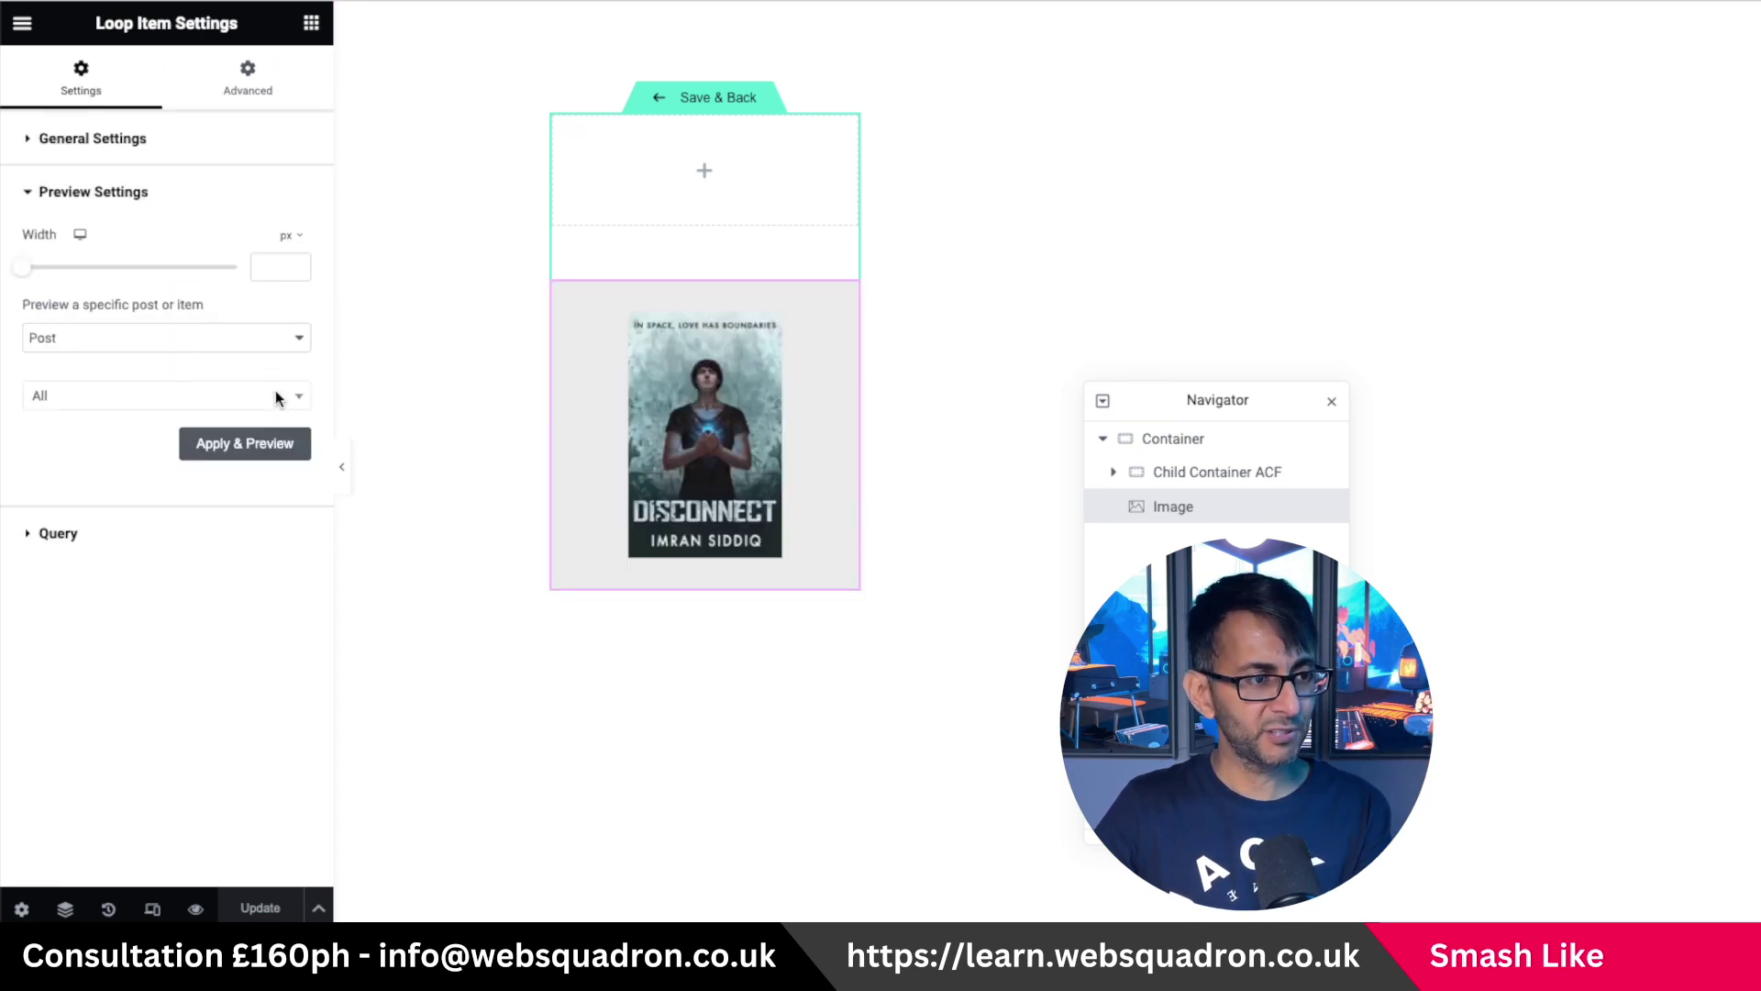
click(290, 341)
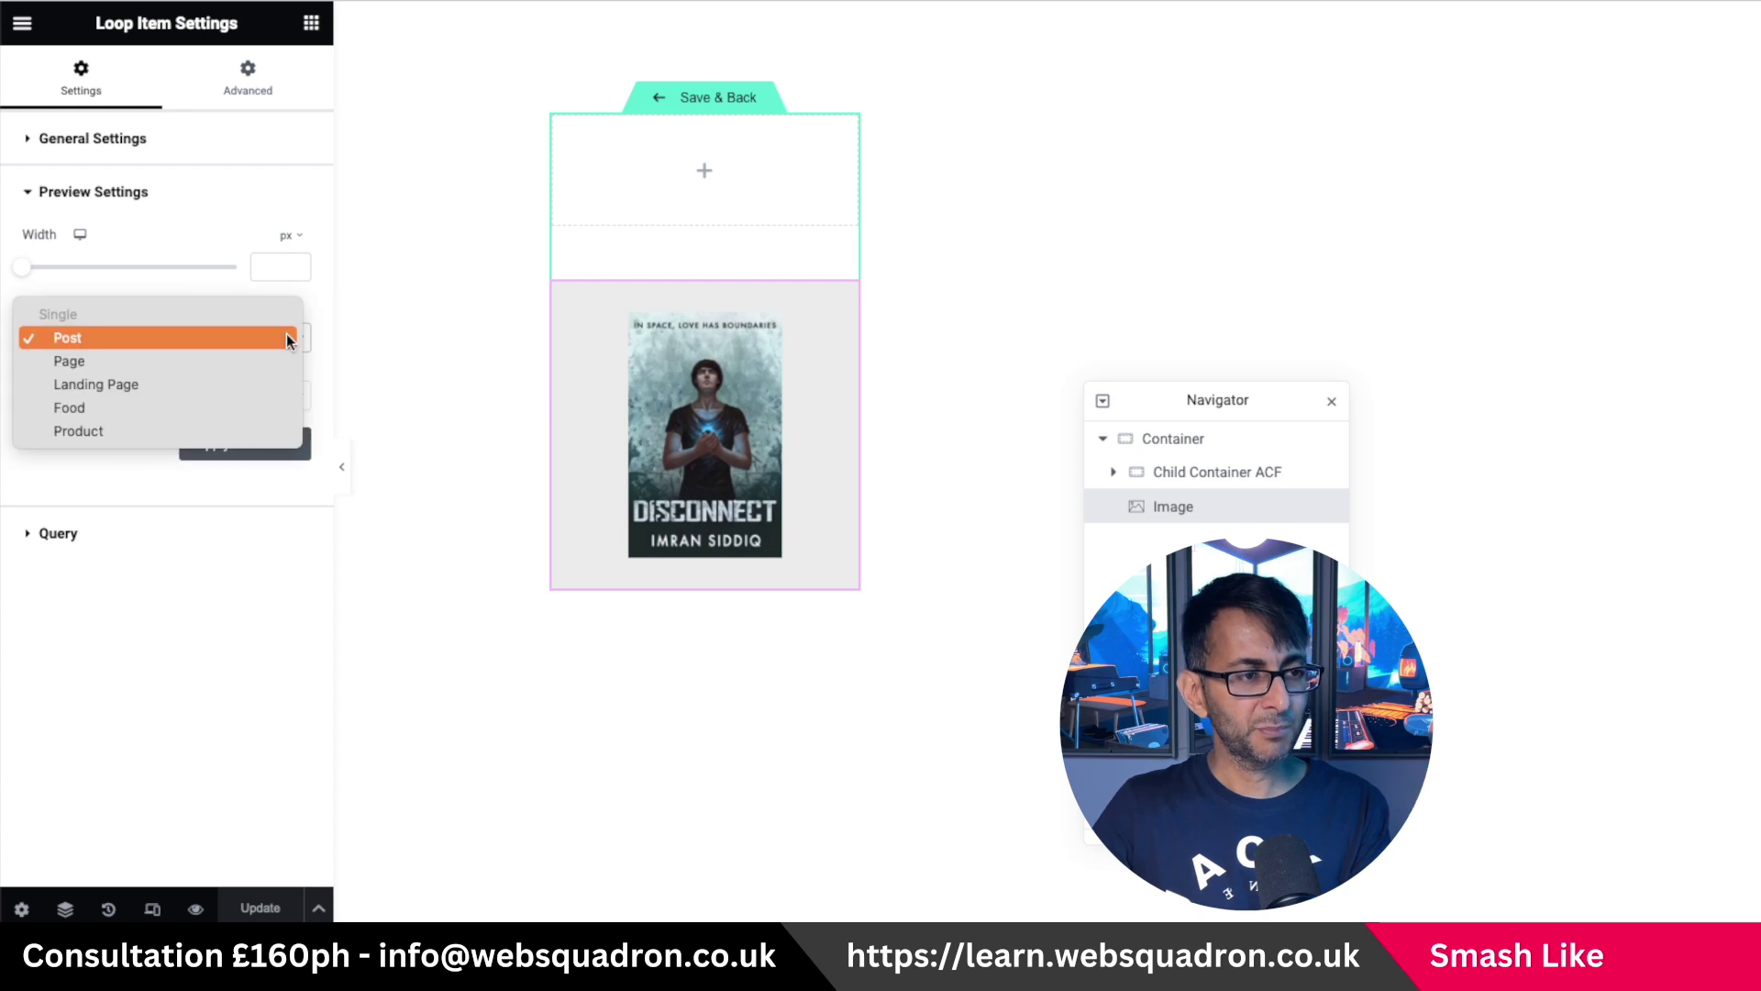
click(240, 407)
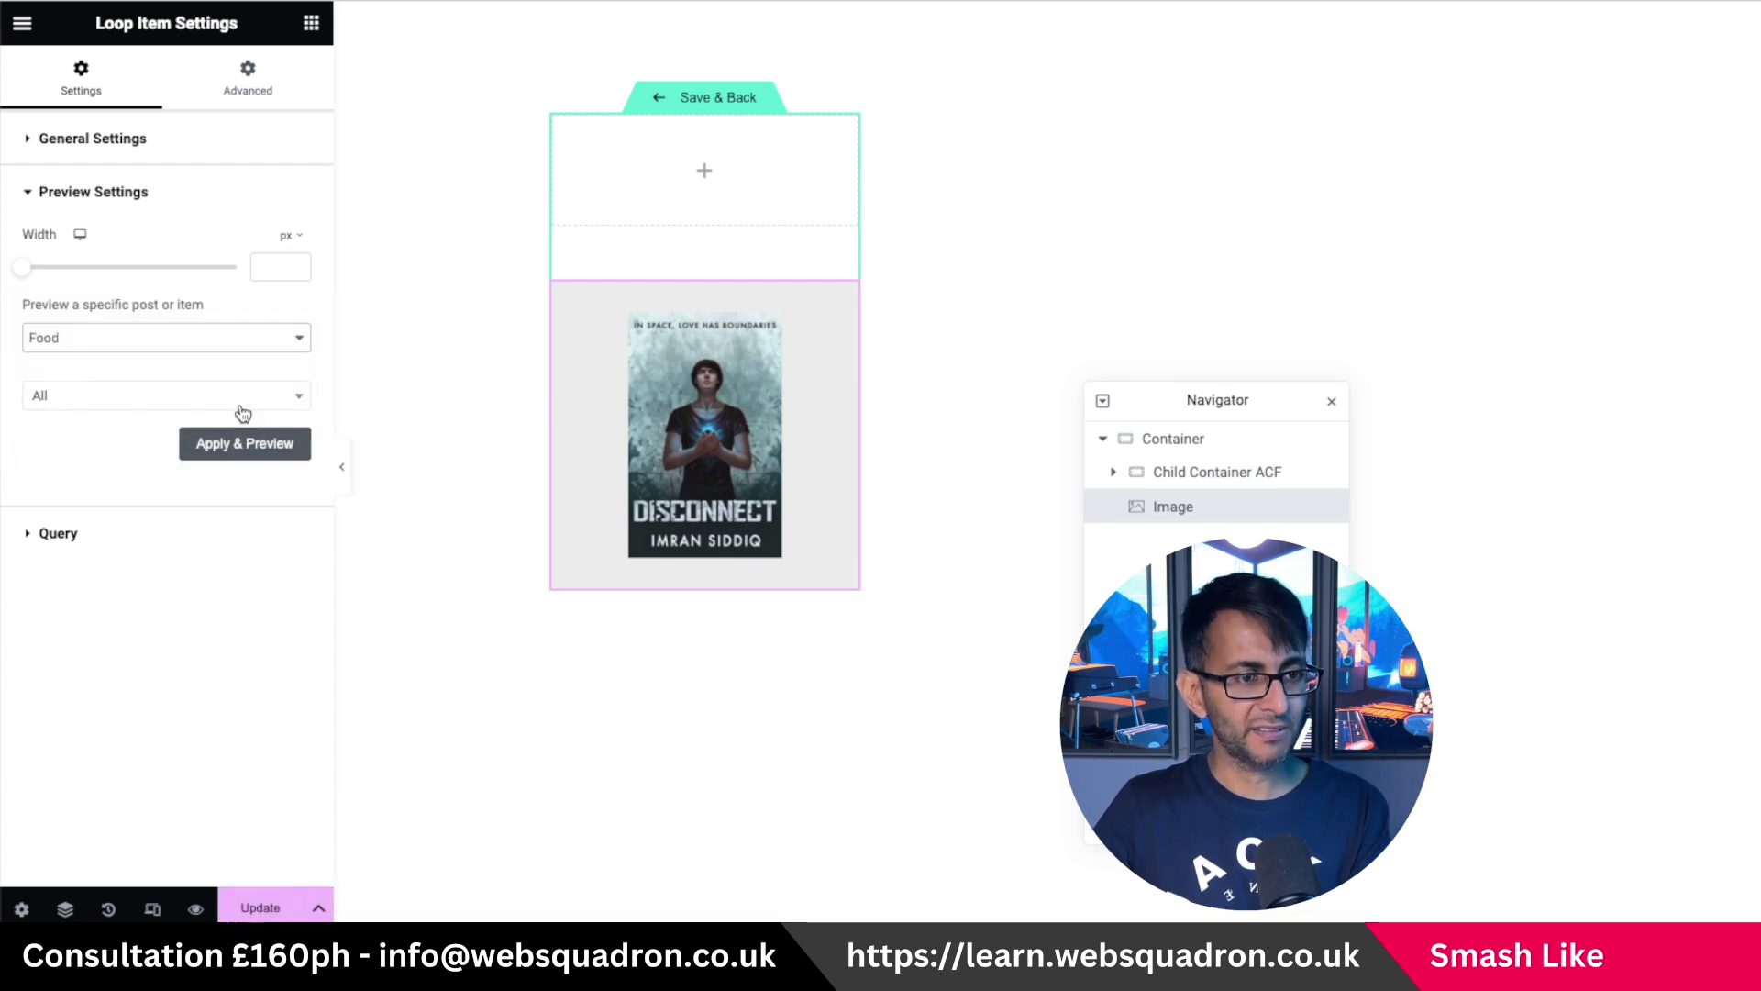
click(247, 404)
text(bal)
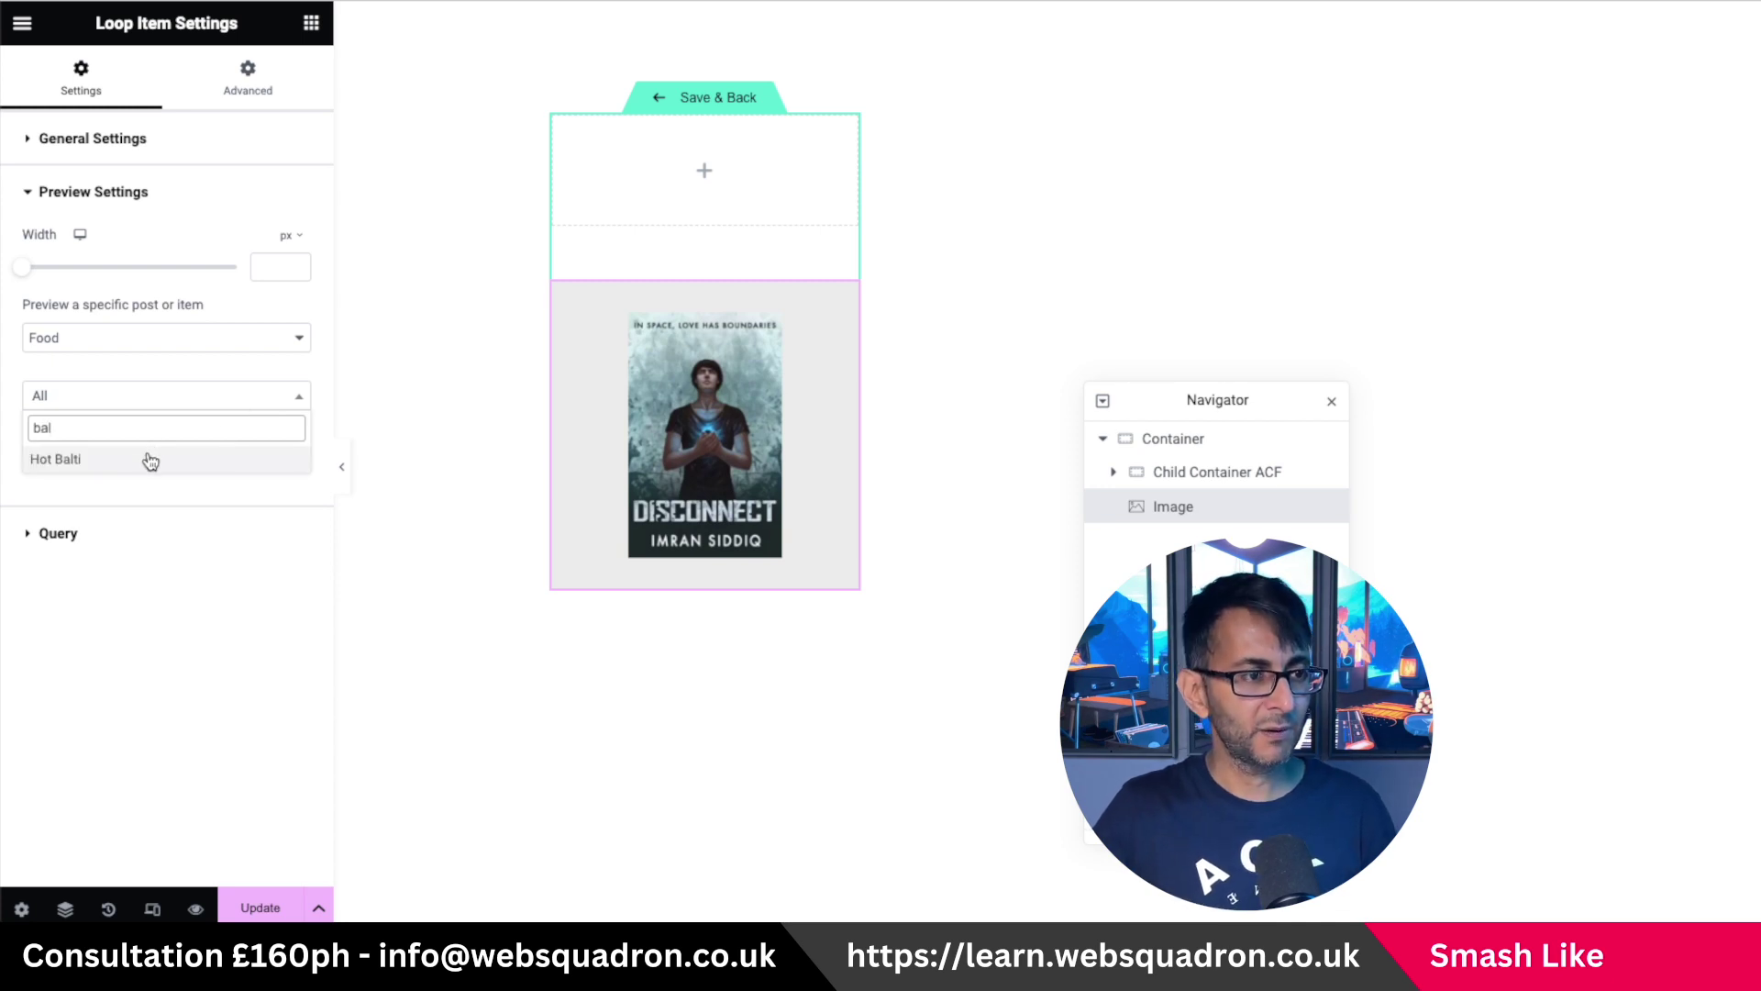
click(150, 460)
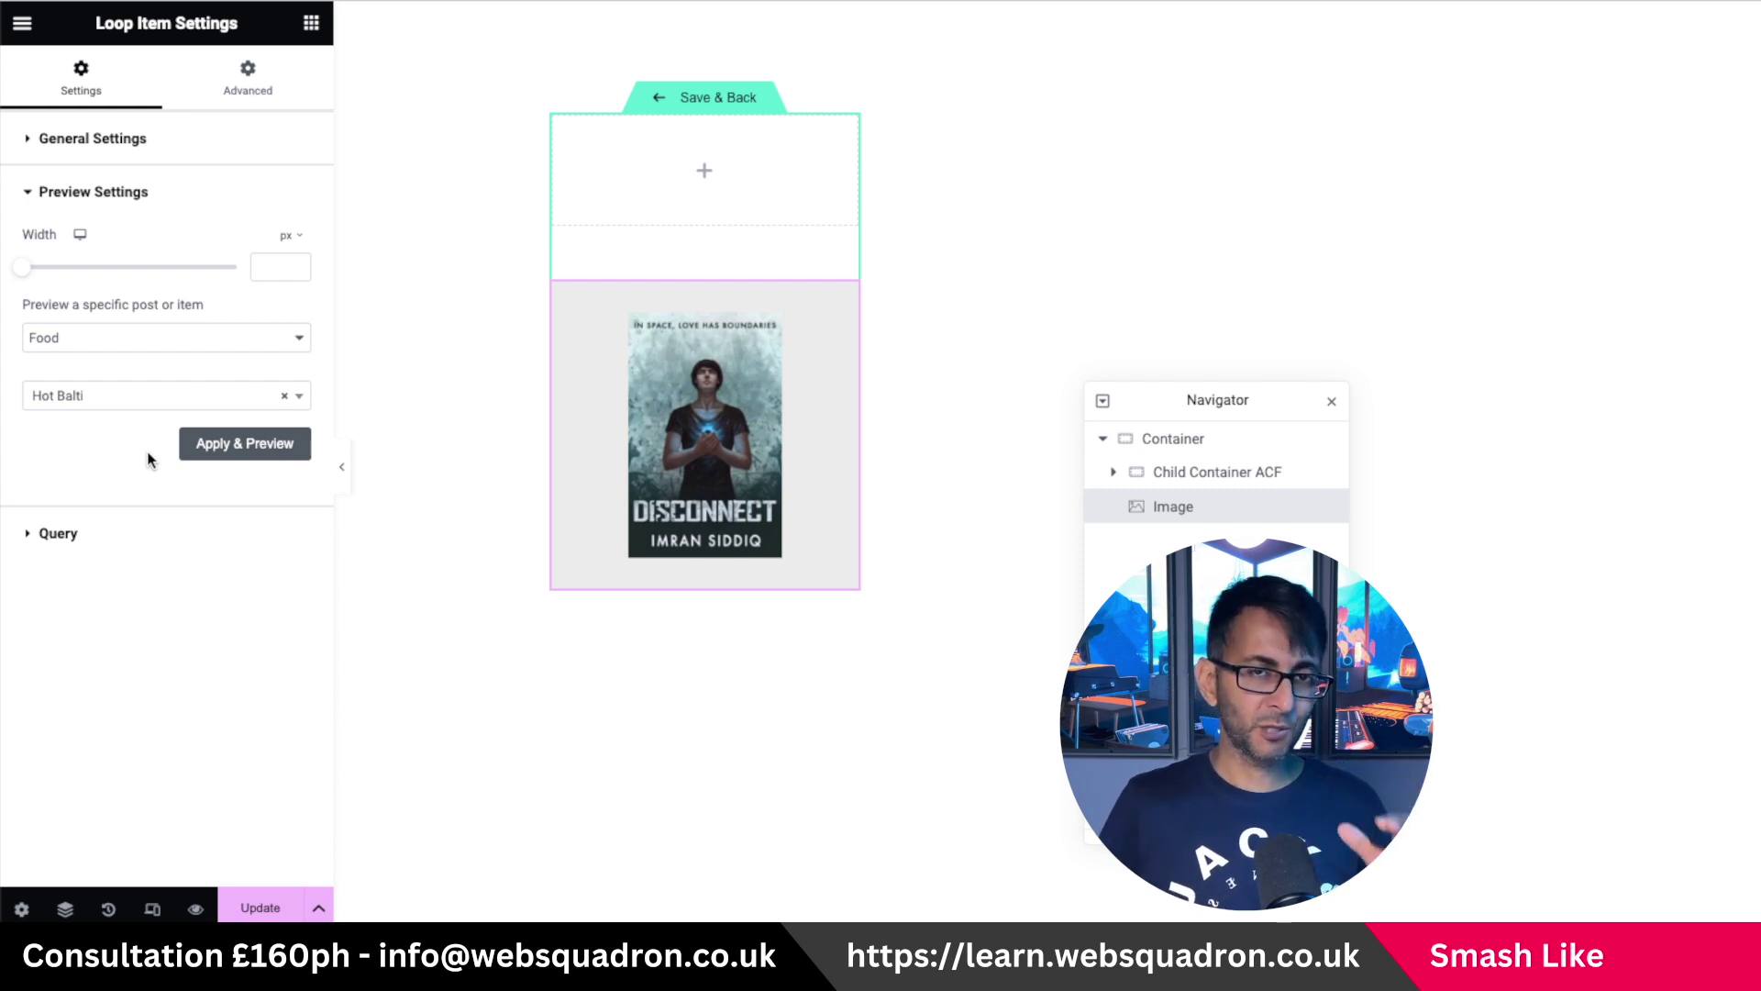
click(266, 444)
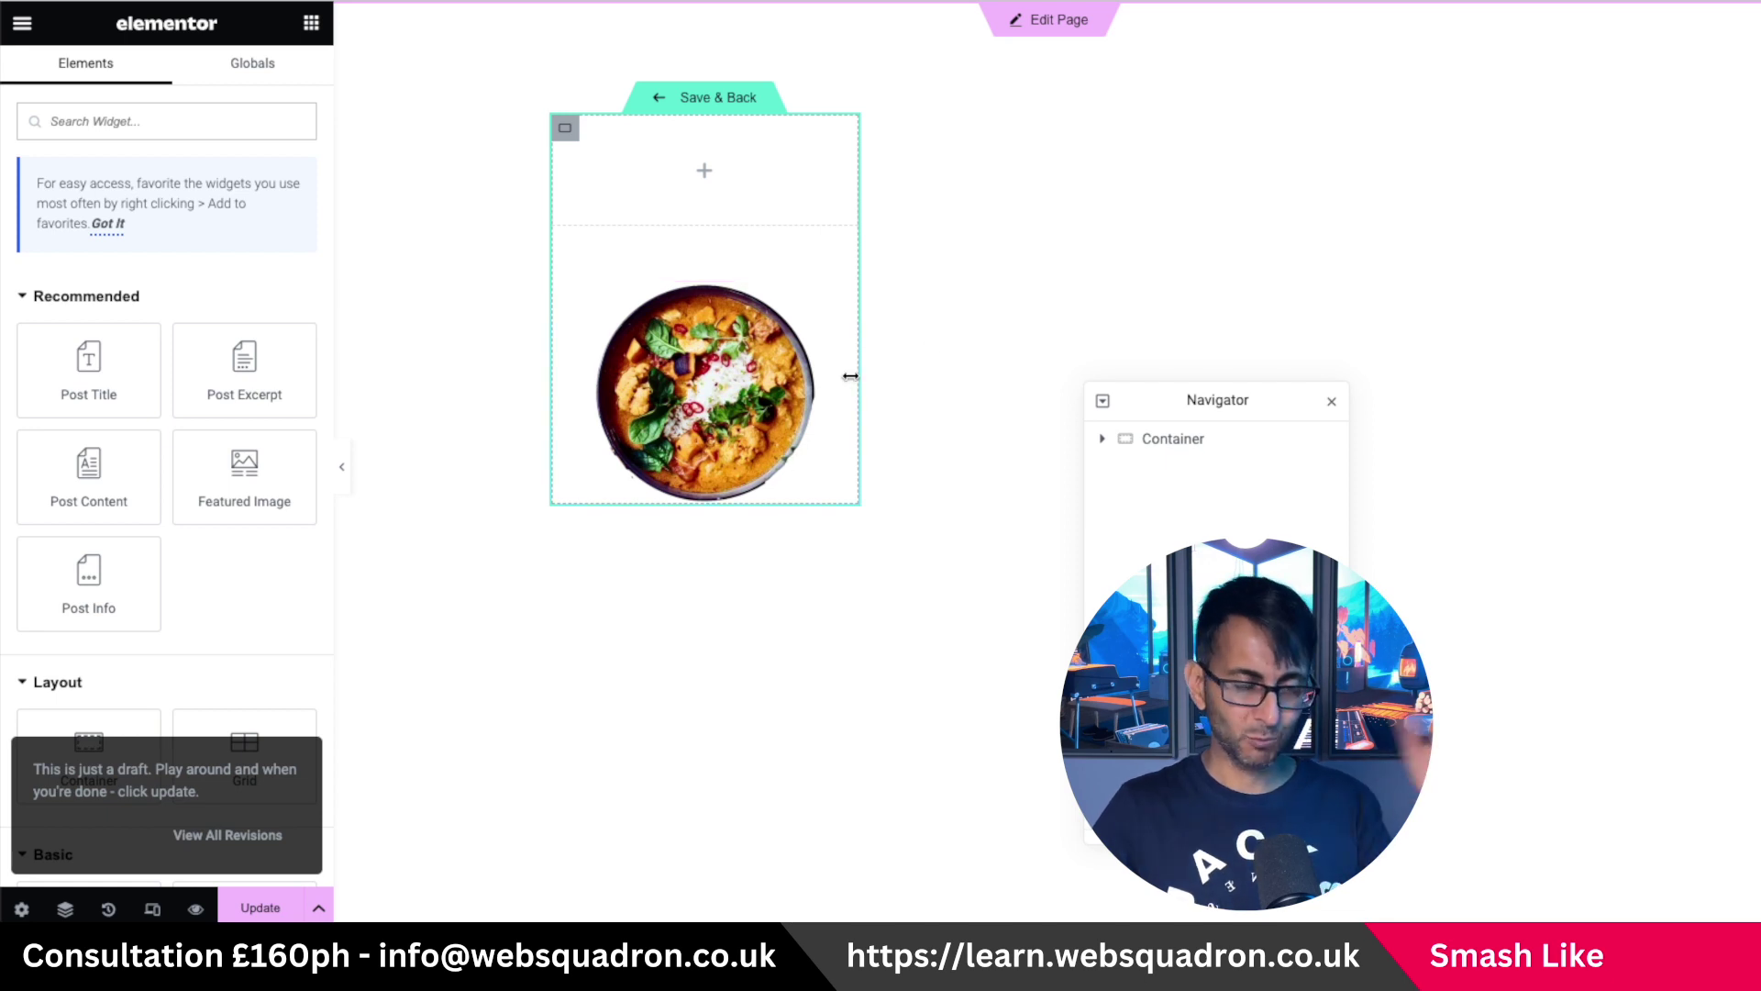
Give Child Container ACF a 300 minimum height and place a Post Title widget inside it.
click(805, 233)
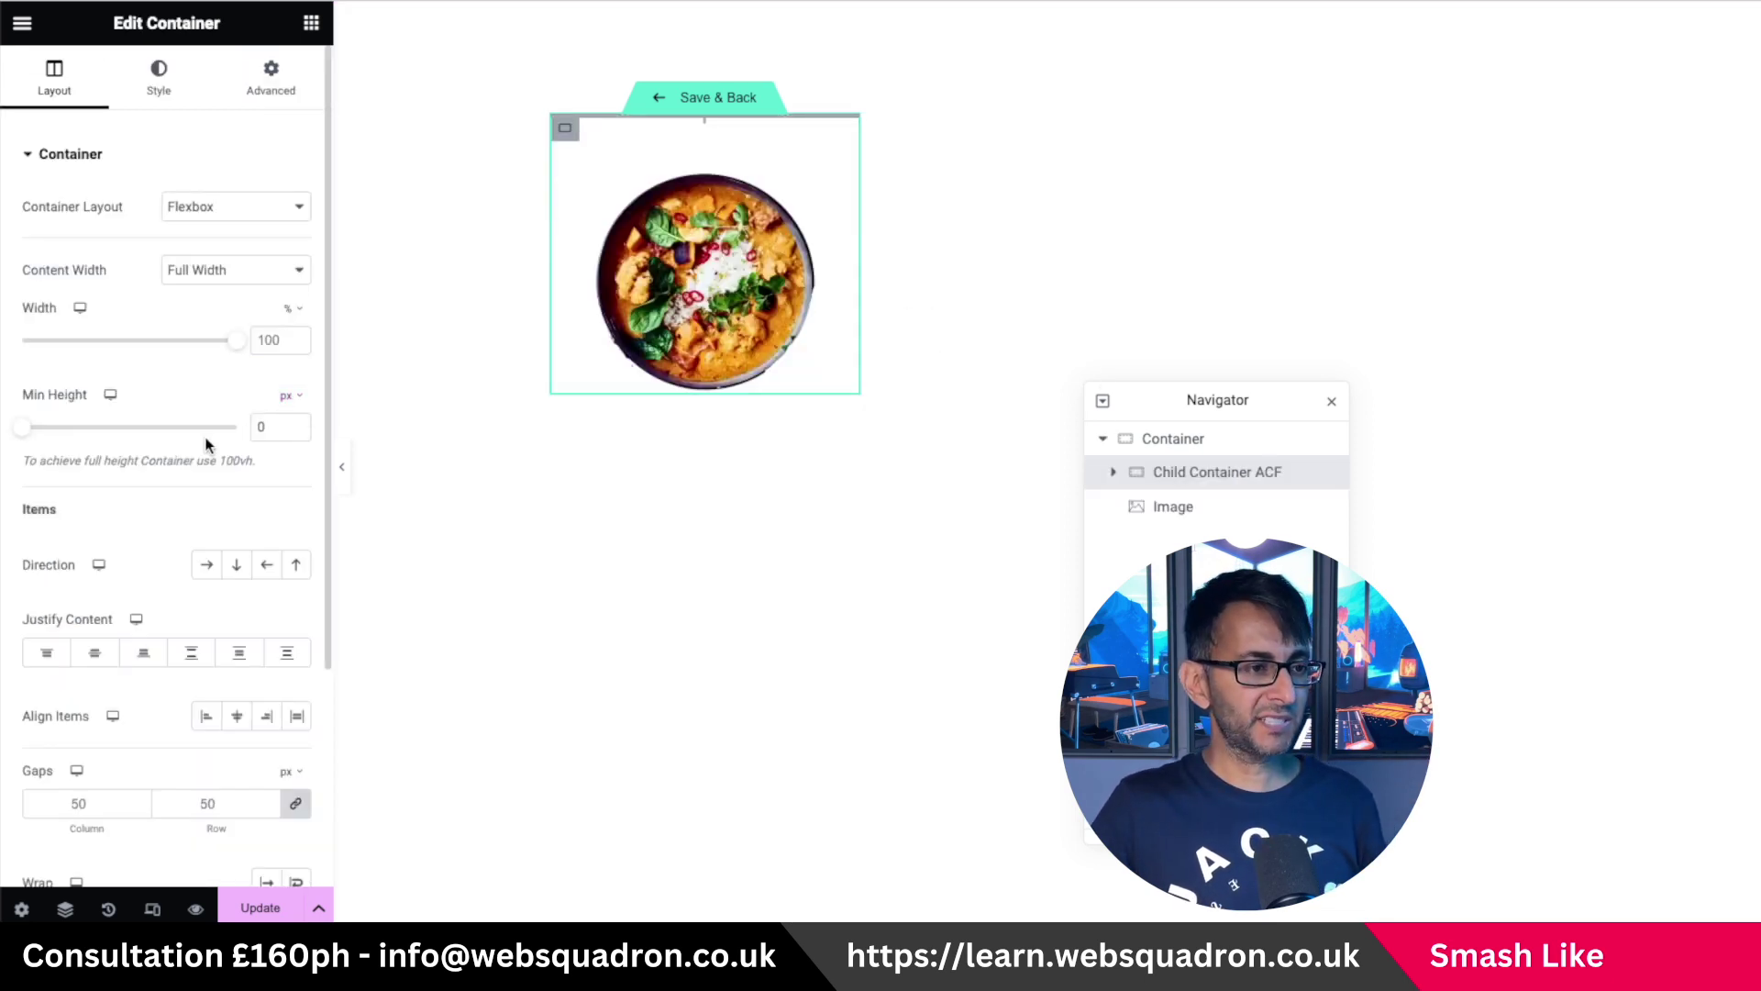
click(275, 426)
text(300)
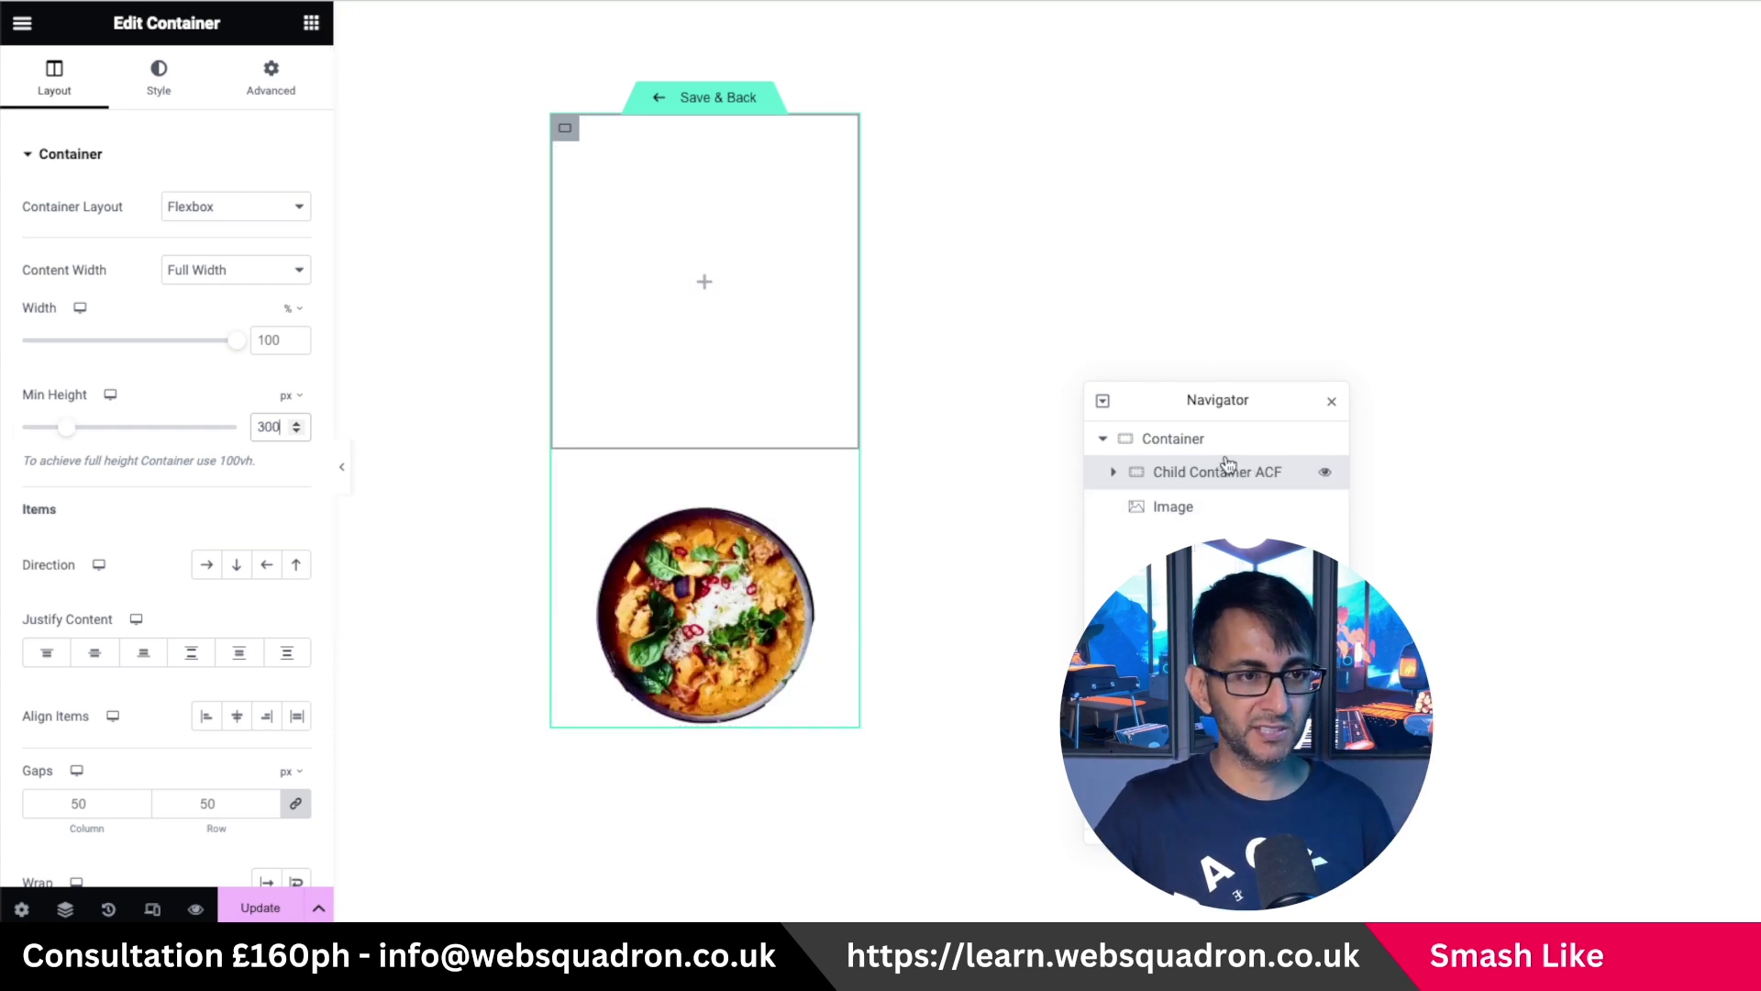
click(311, 22)
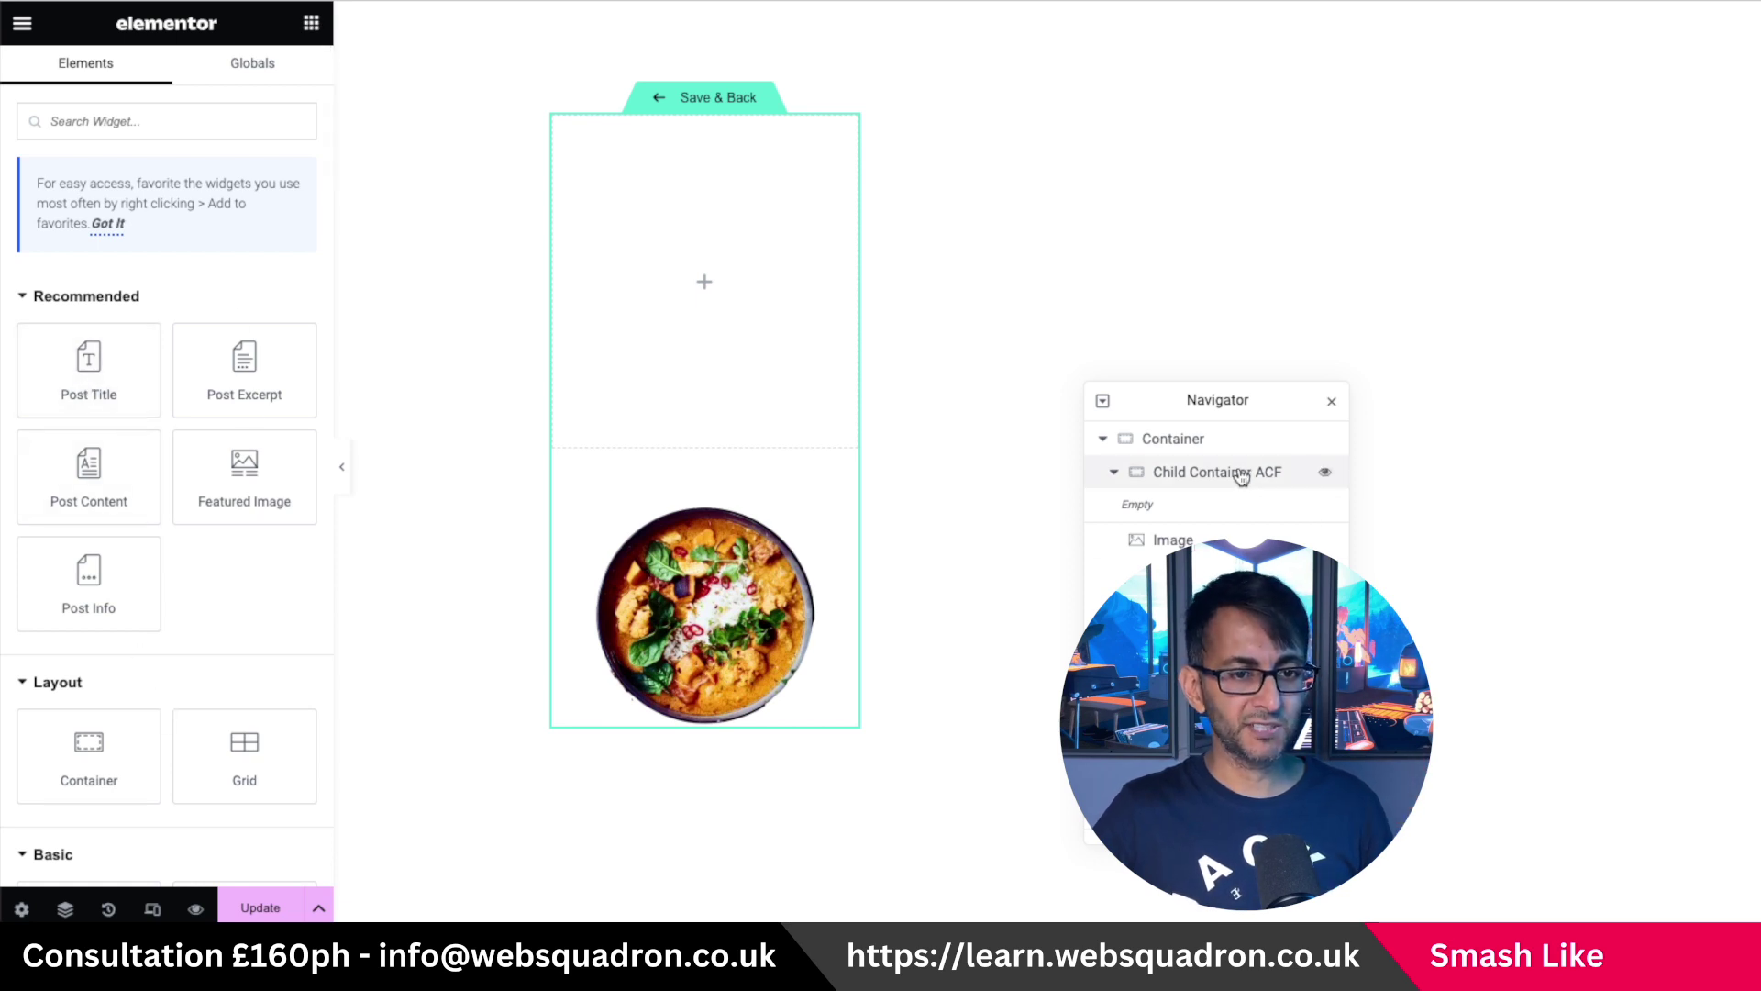
click(1193, 472)
click(311, 22)
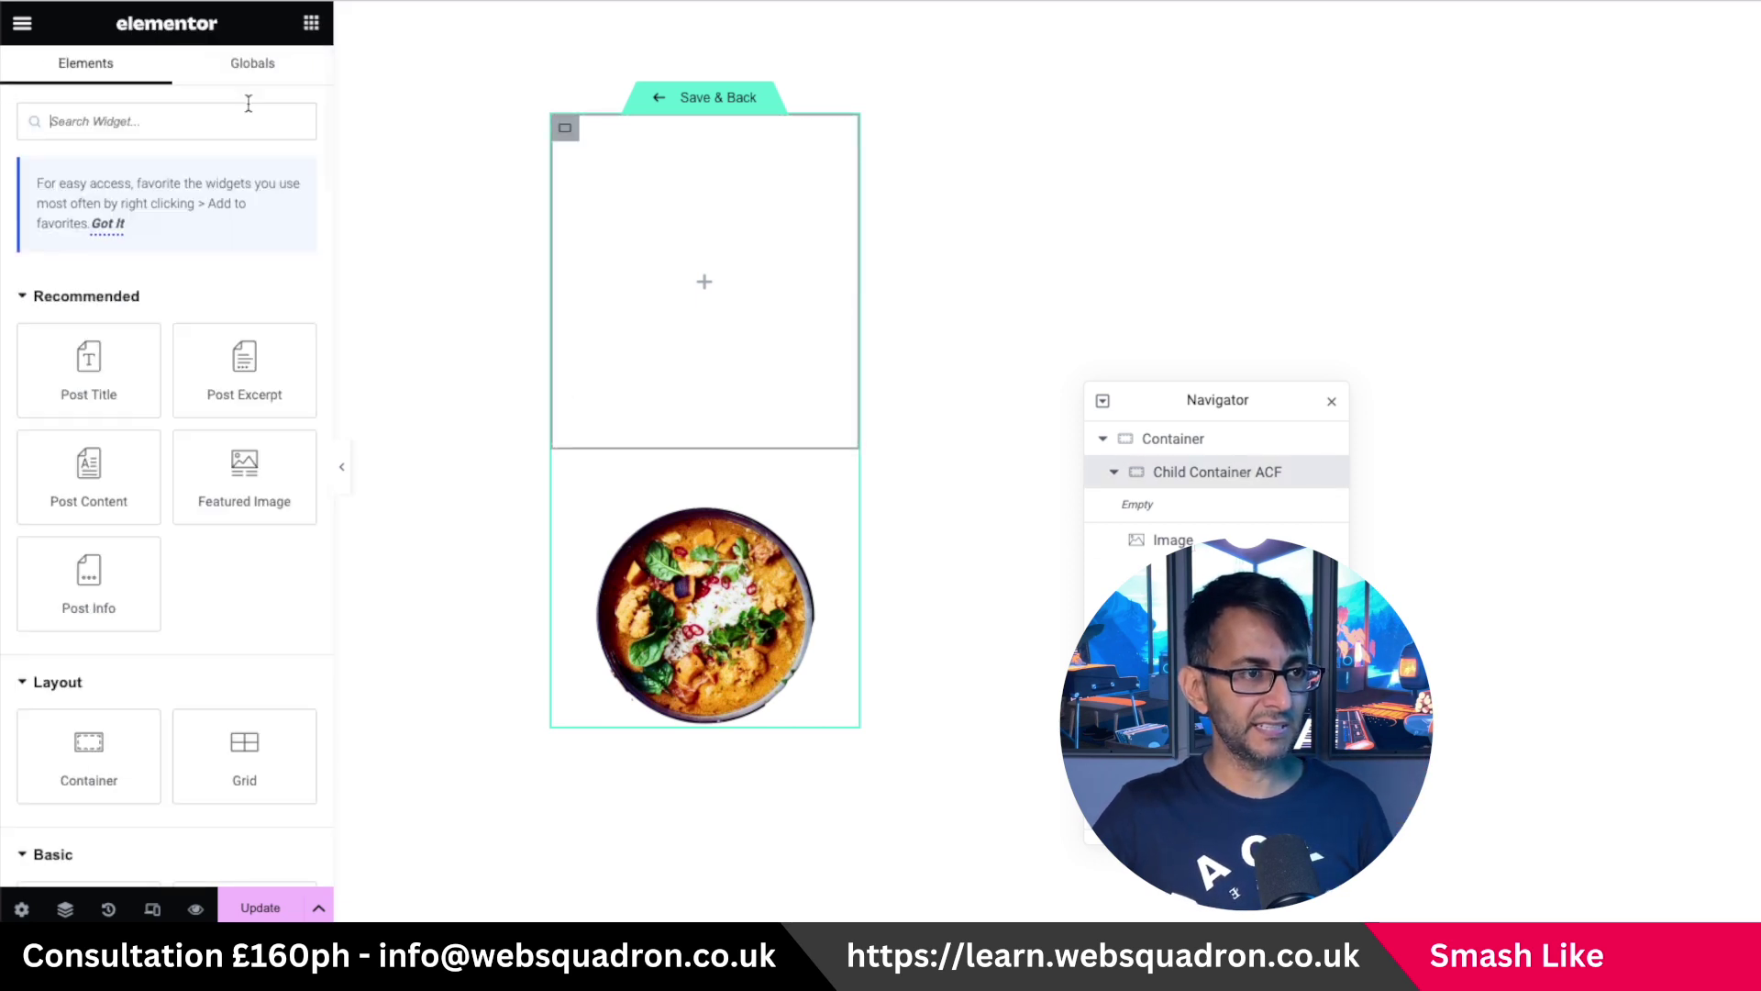
drag(95, 362, 758, 305)
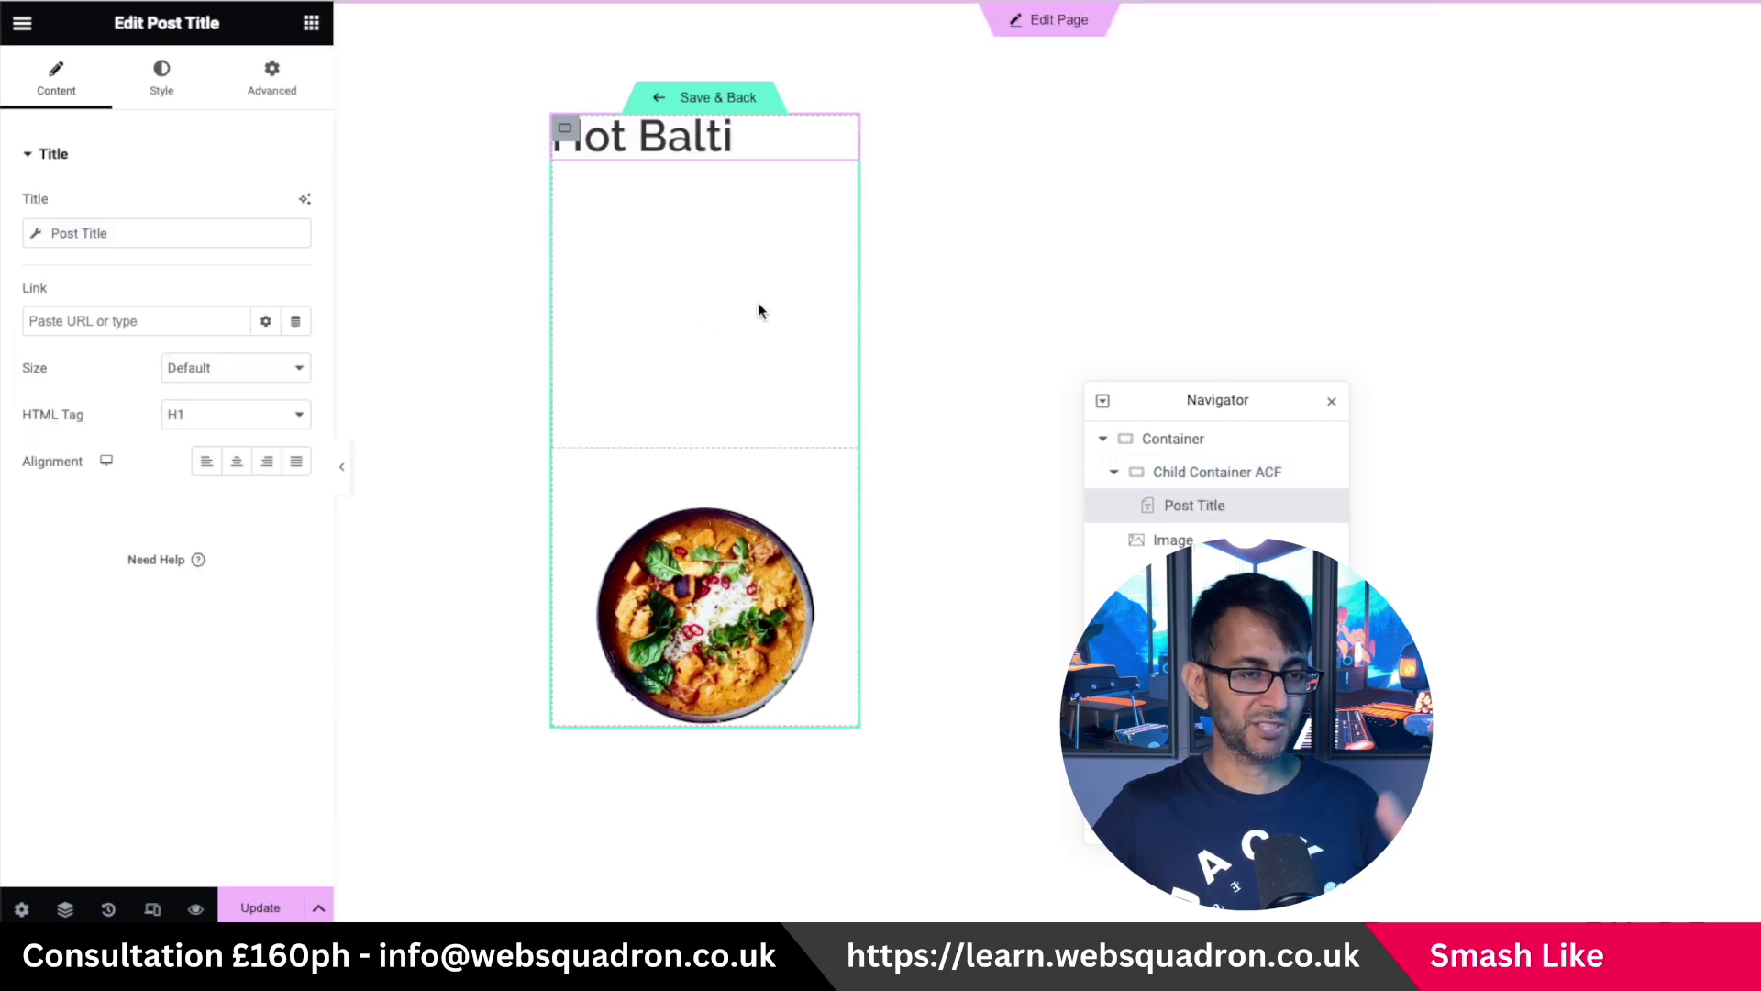
Add a text block, undo it, and add a Heading widget instead.
click(312, 27)
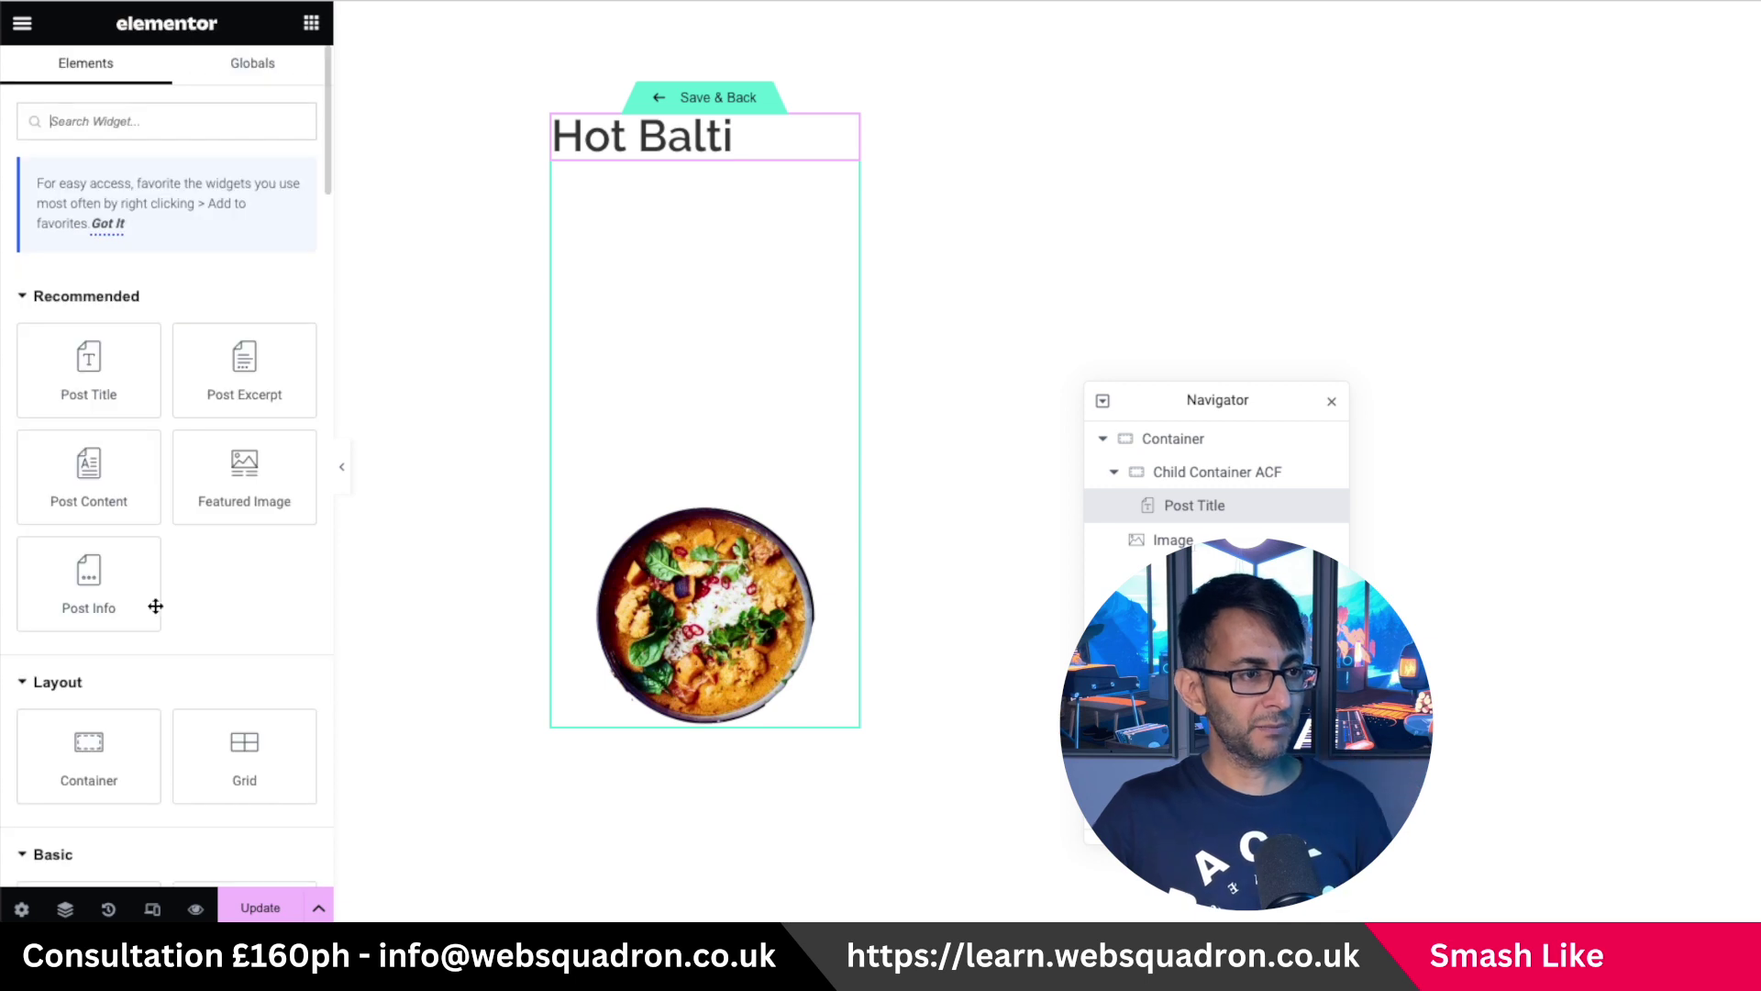
scroll(244, 642, down, 4)
drag(91, 655, 697, 220)
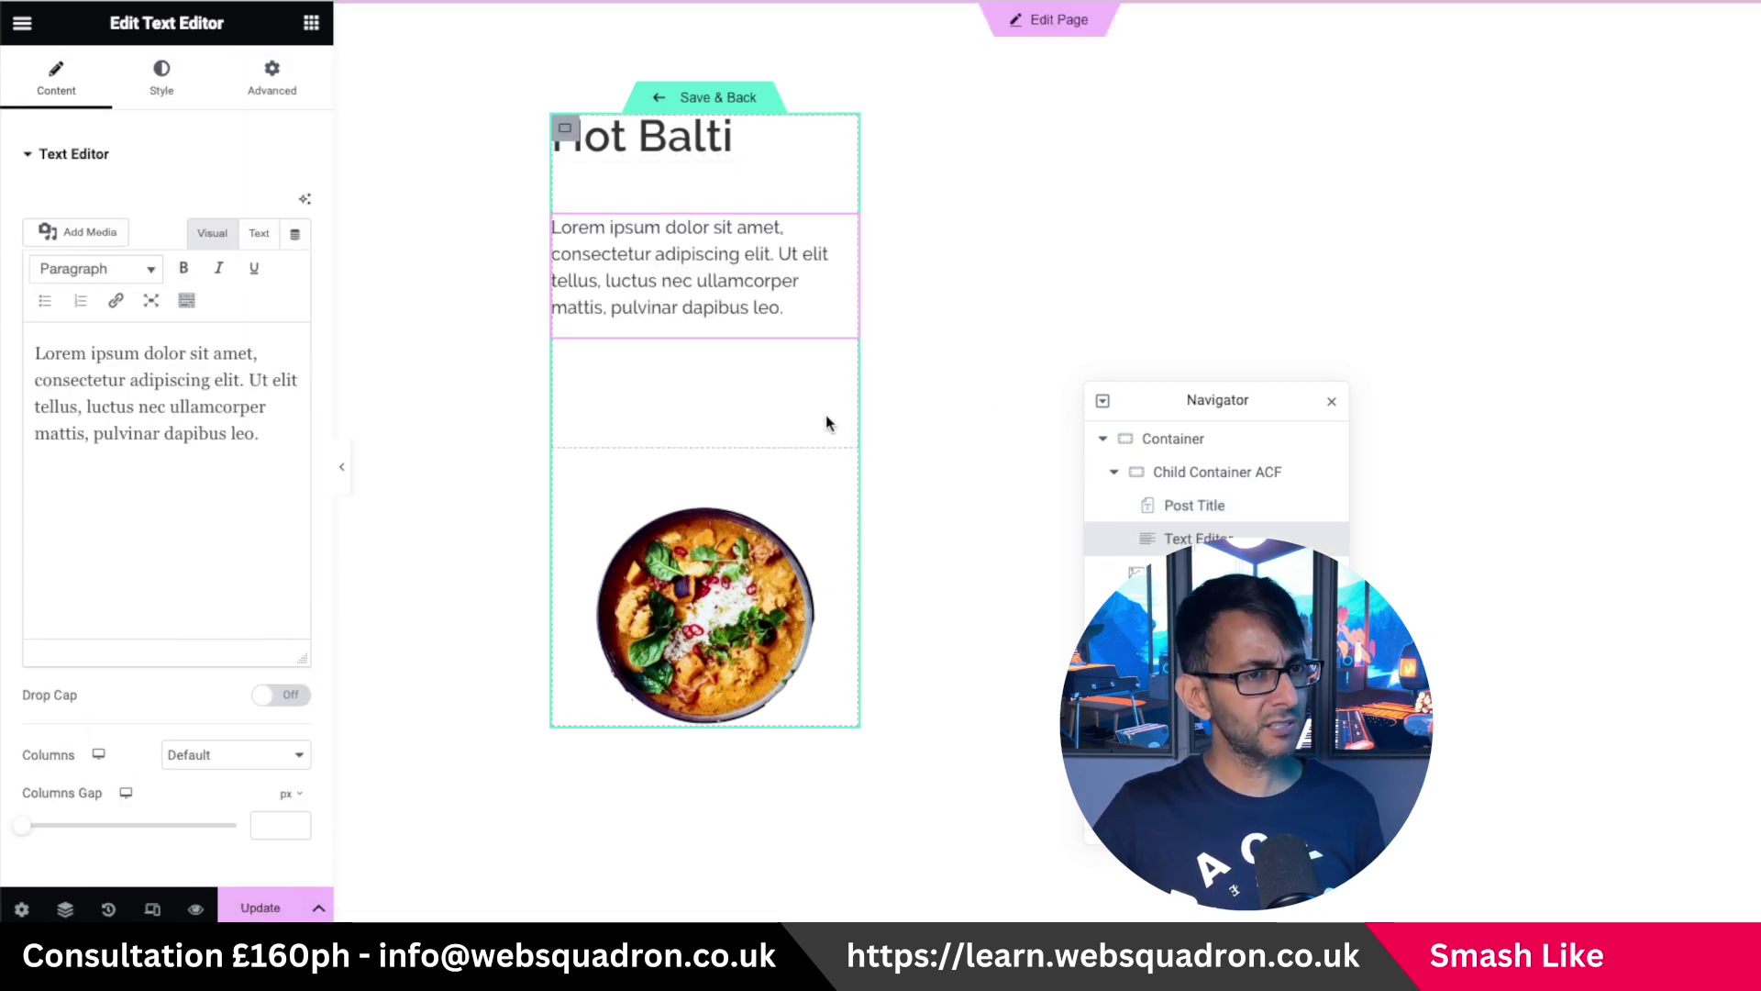
key(ctrl+z)
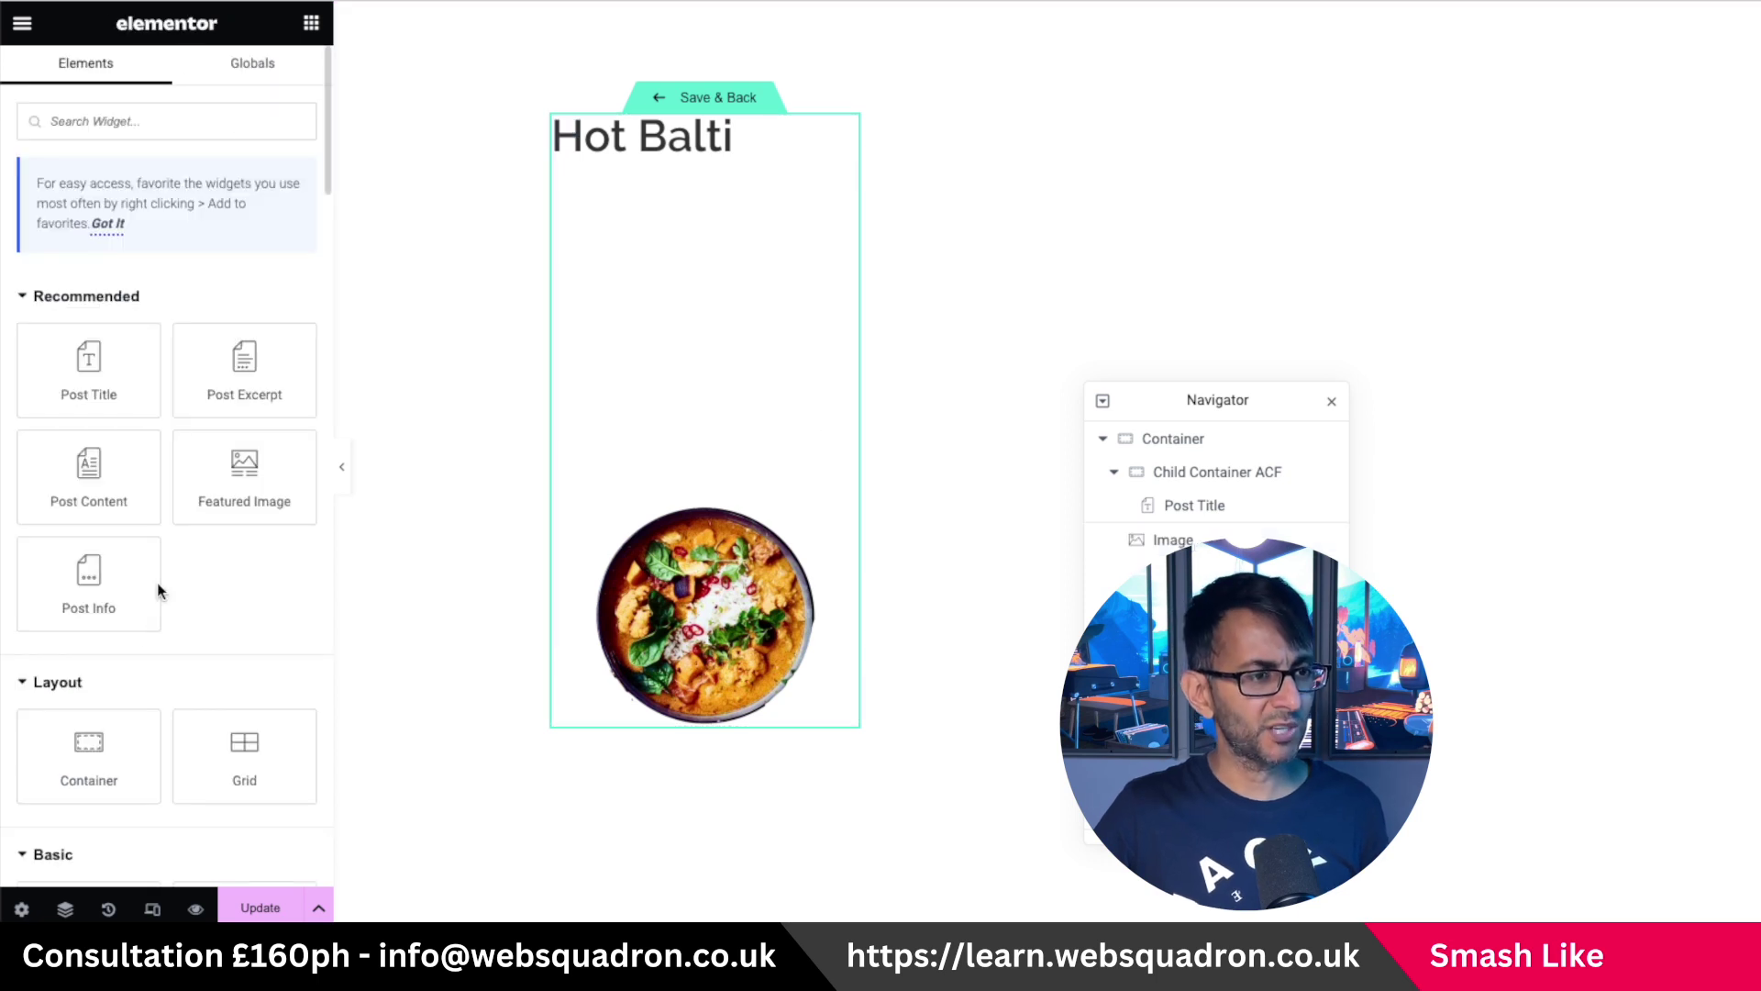
scroll(117, 770, down, 2)
click(99, 715)
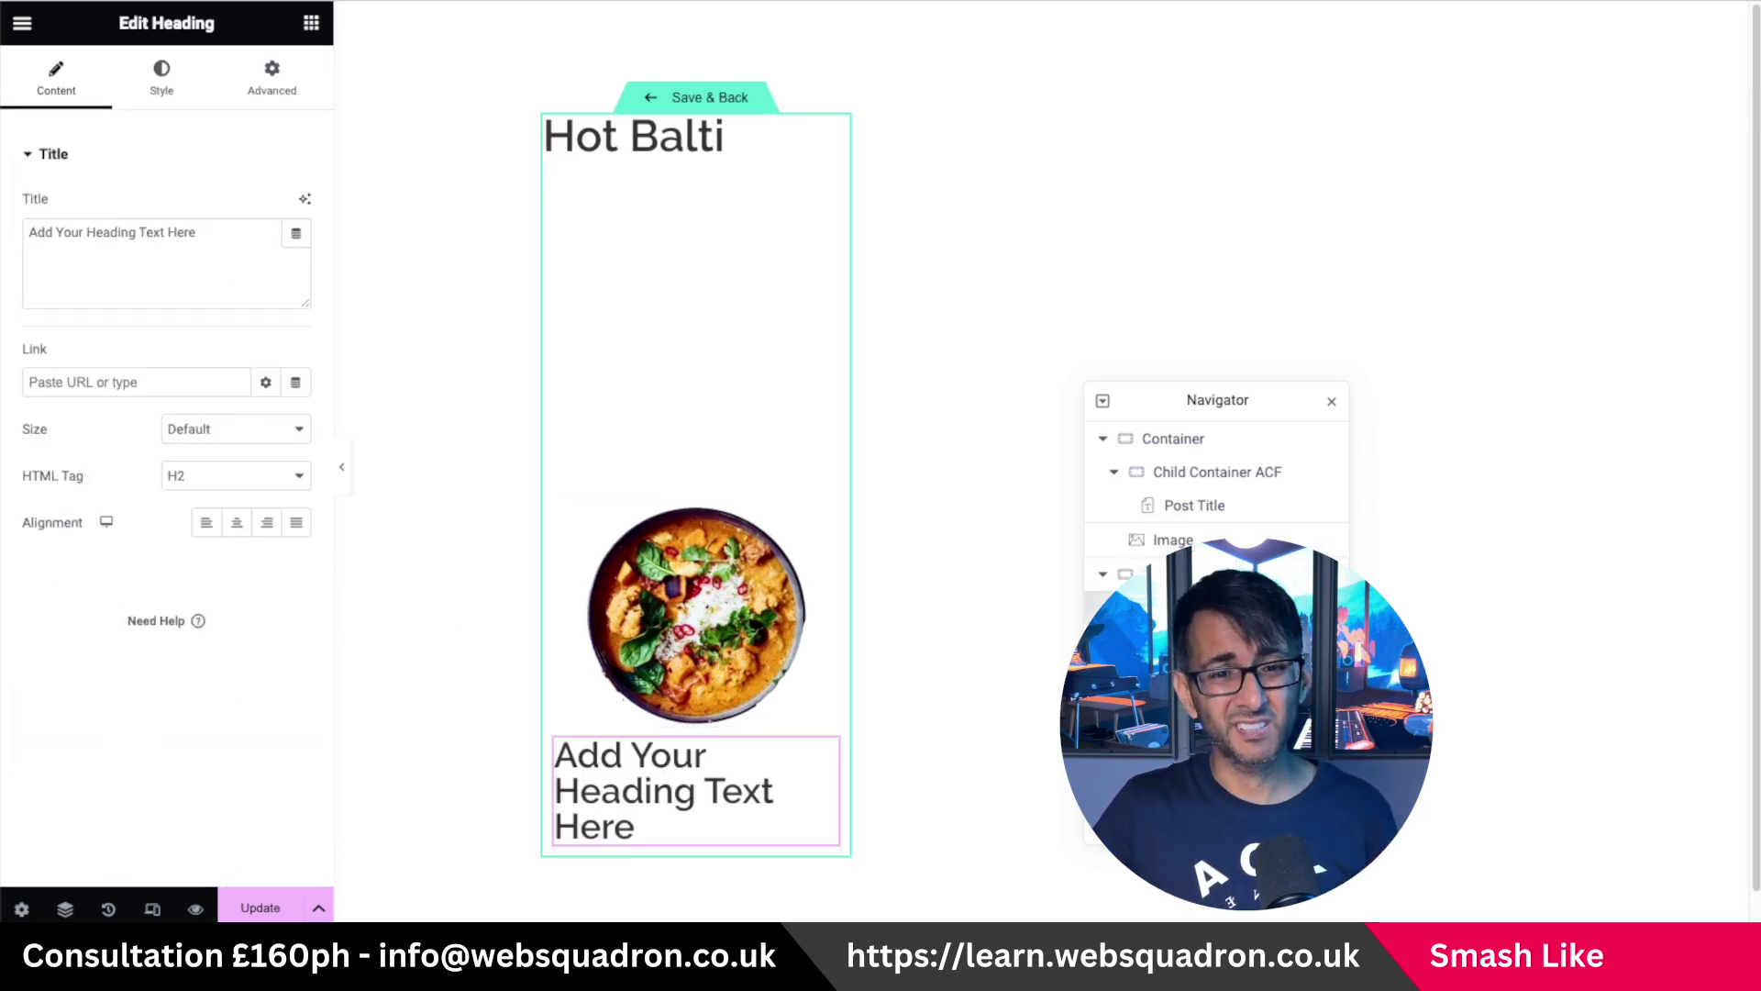
Move the heading under the post title, clear its text, and link it to an ACF Field dynamic tag.
drag(1183, 608, 1185, 524)
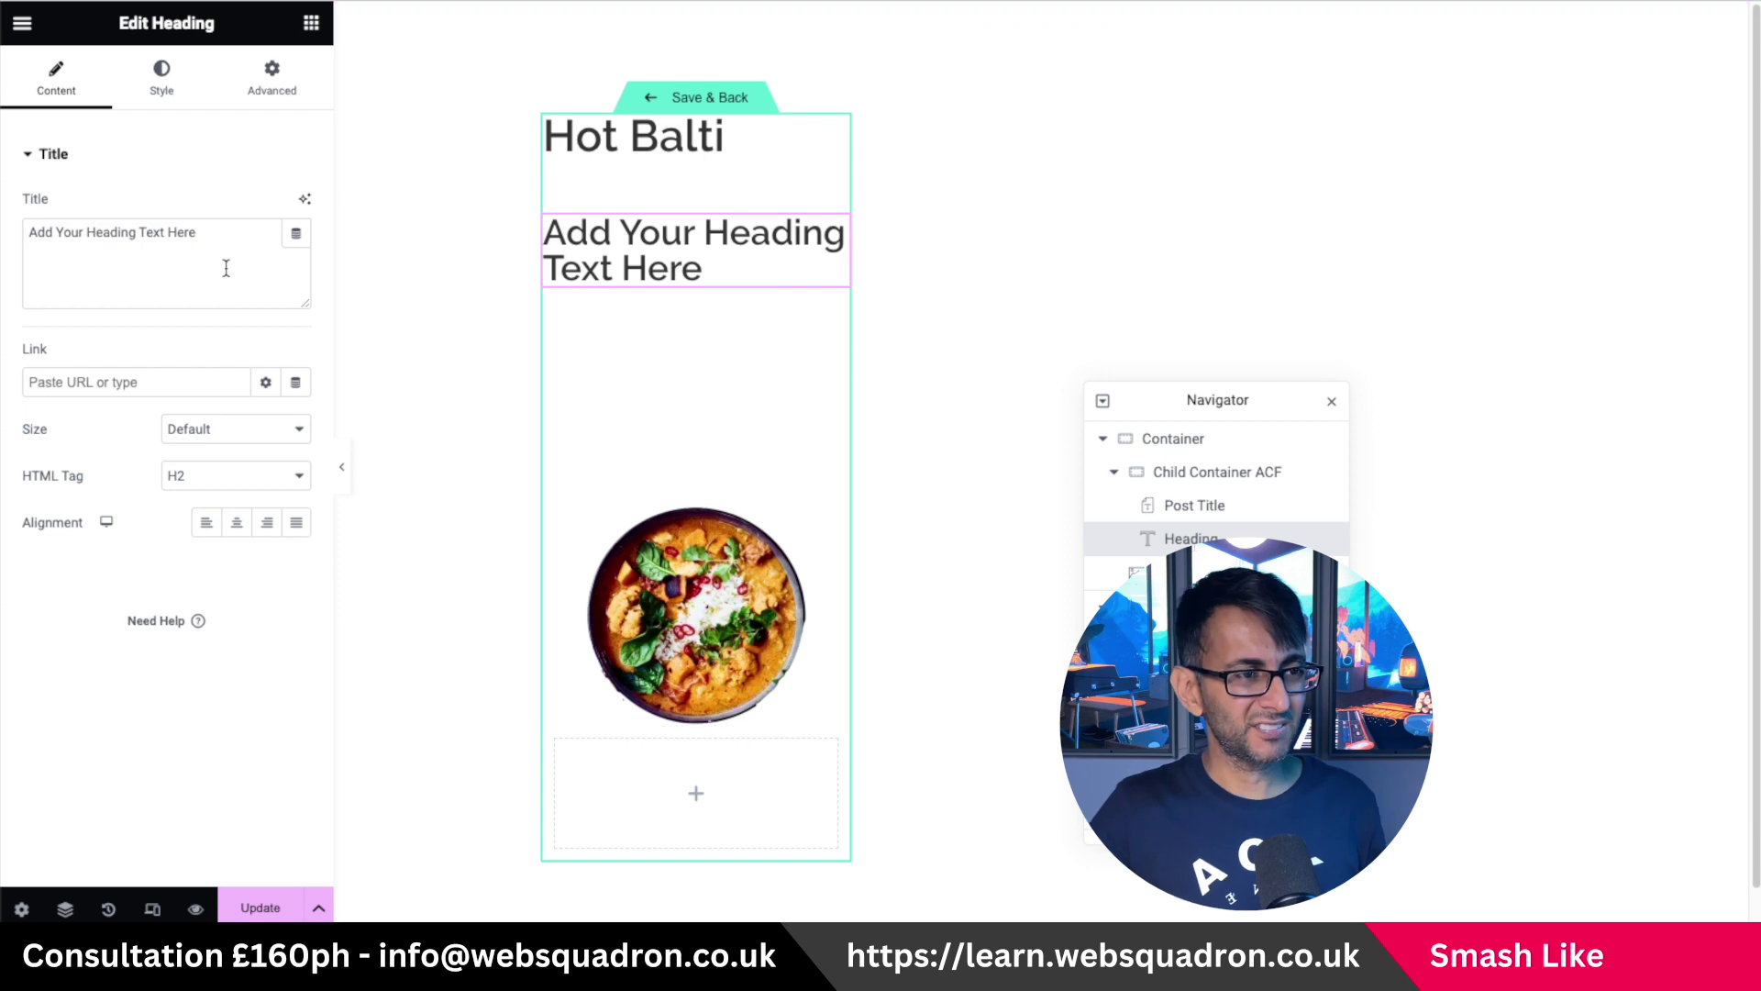
drag(216, 236, 4, 222)
key(BackSpace)
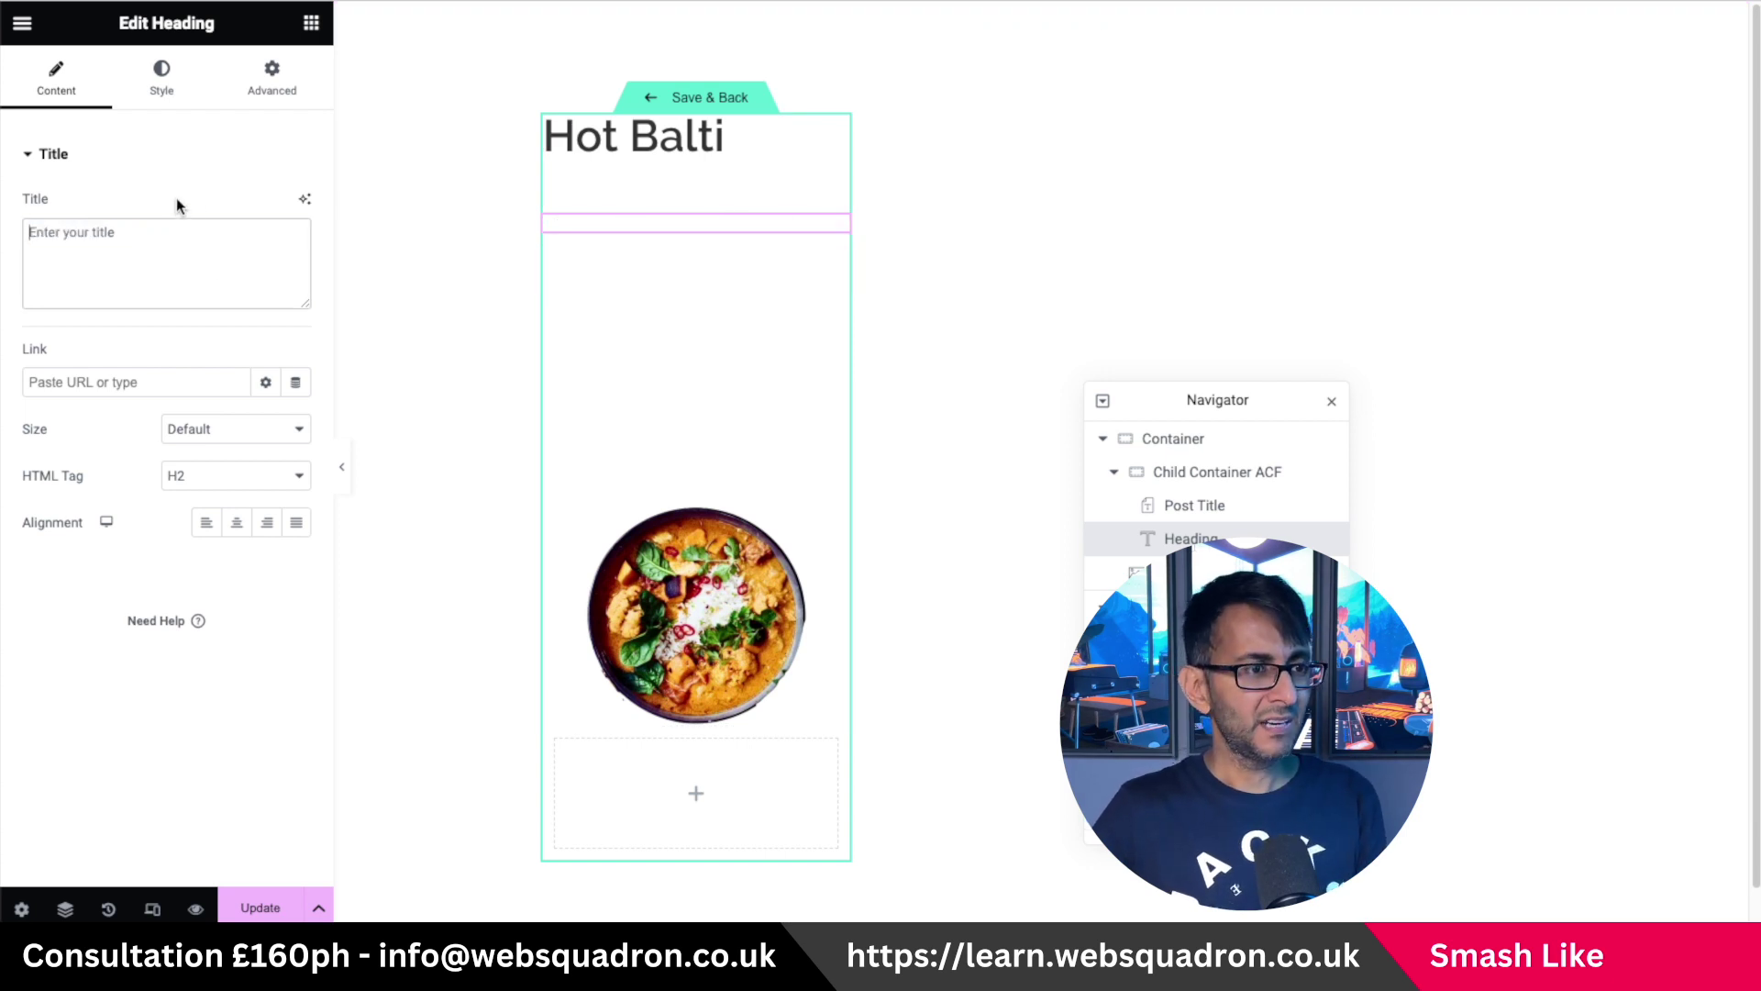
click(296, 237)
drag(306, 316, 282, 582)
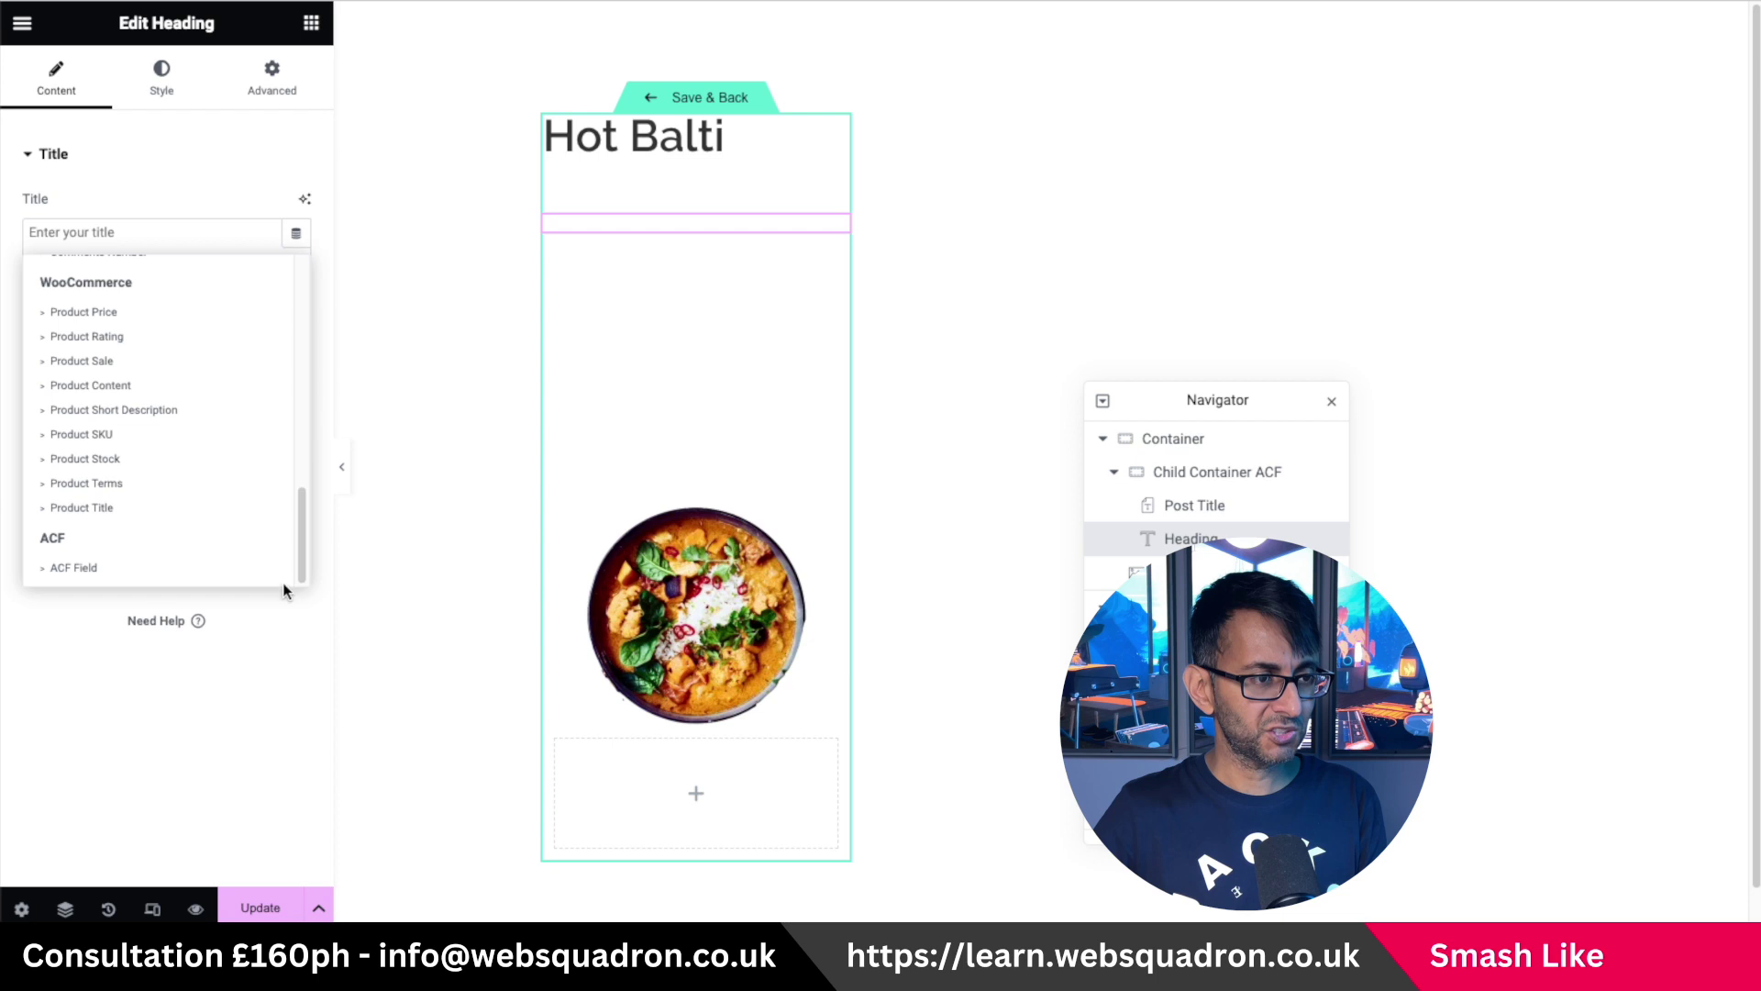
click(128, 571)
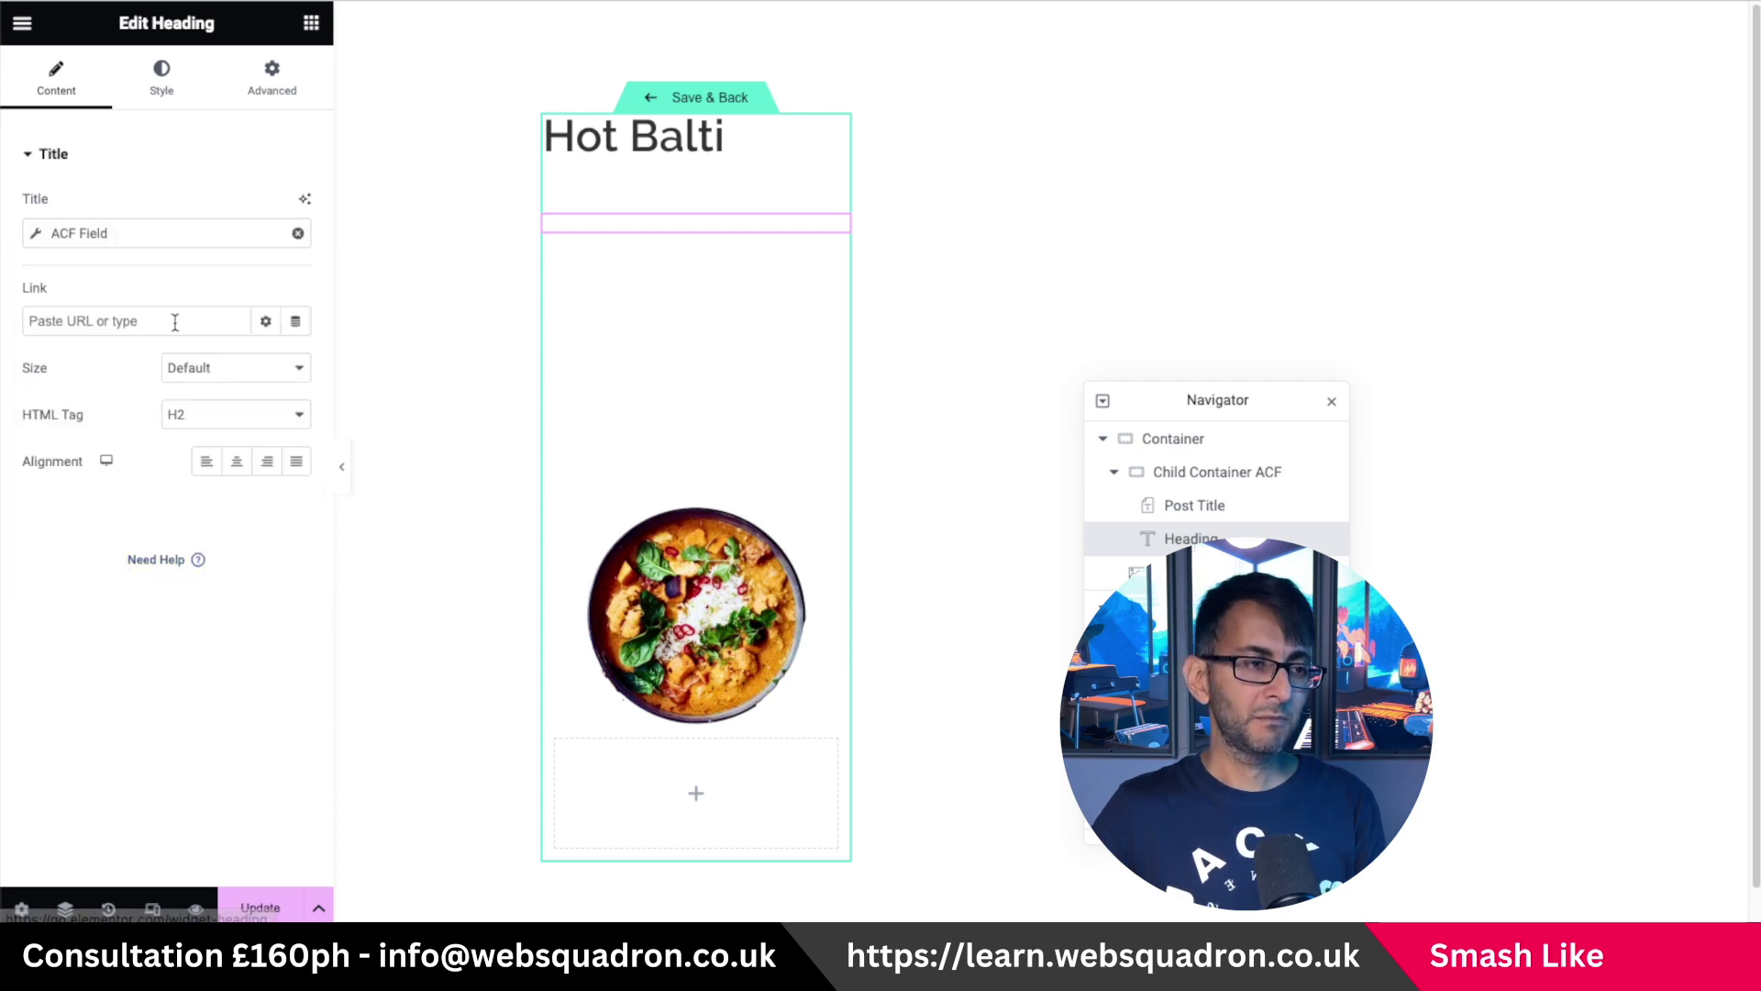
click(298, 234)
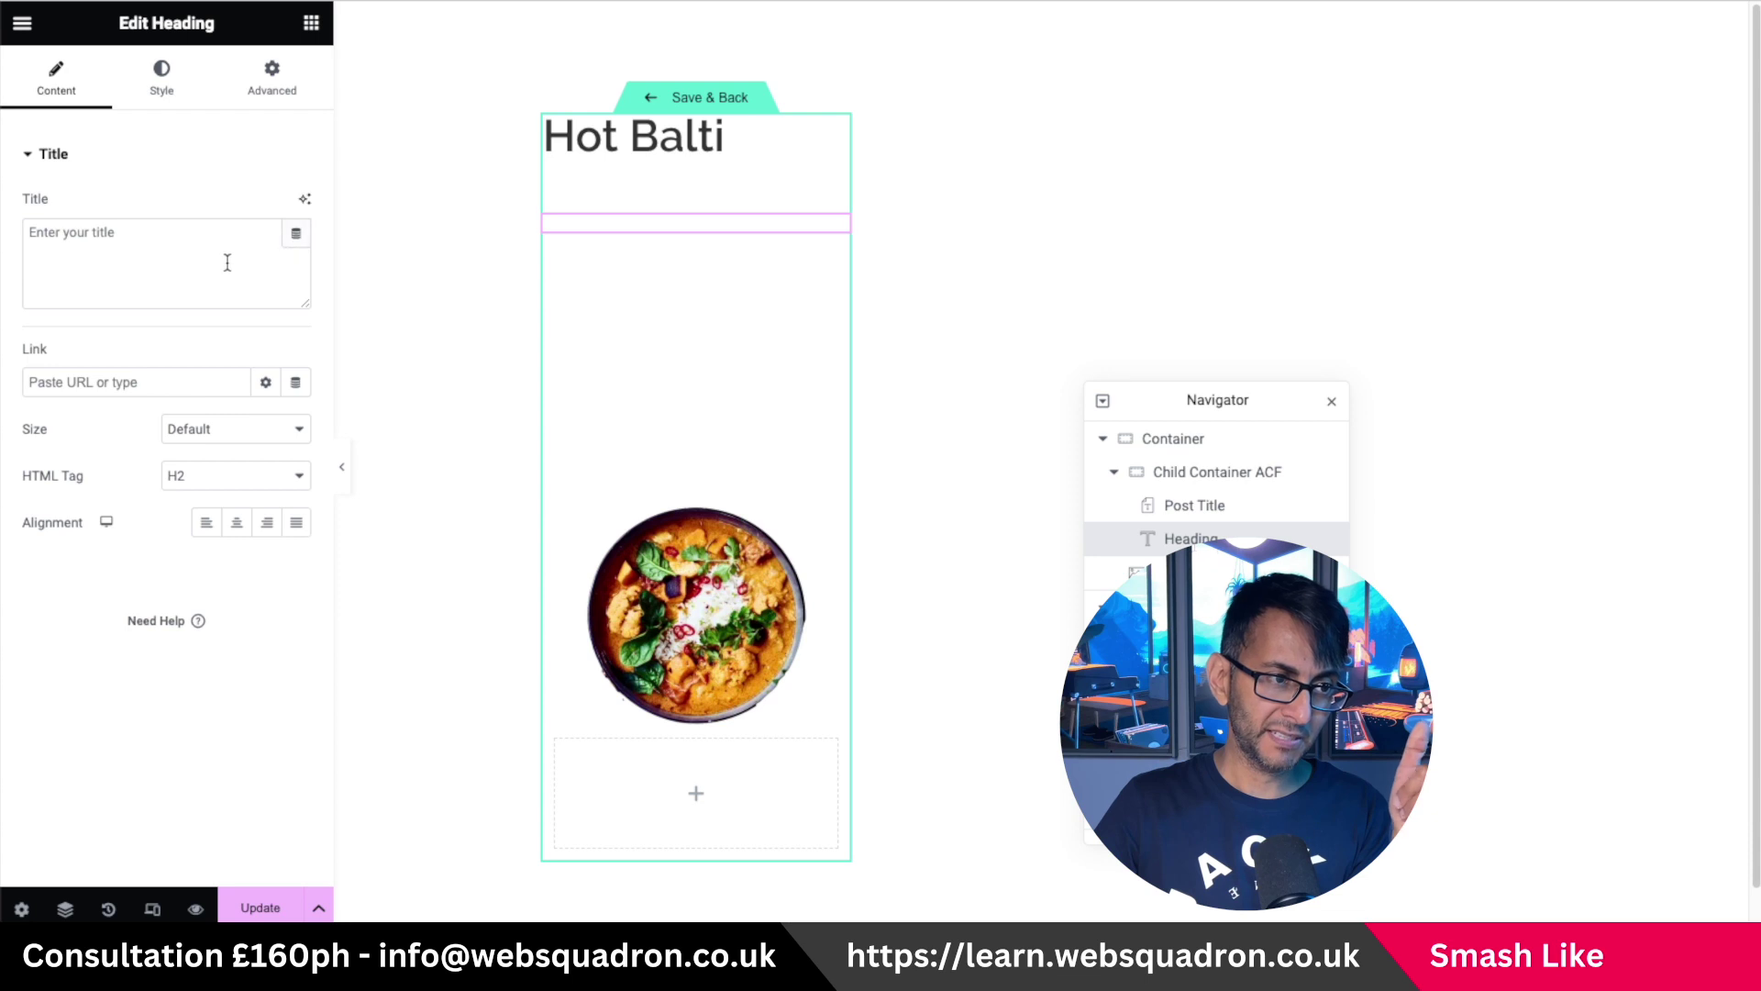
click(296, 236)
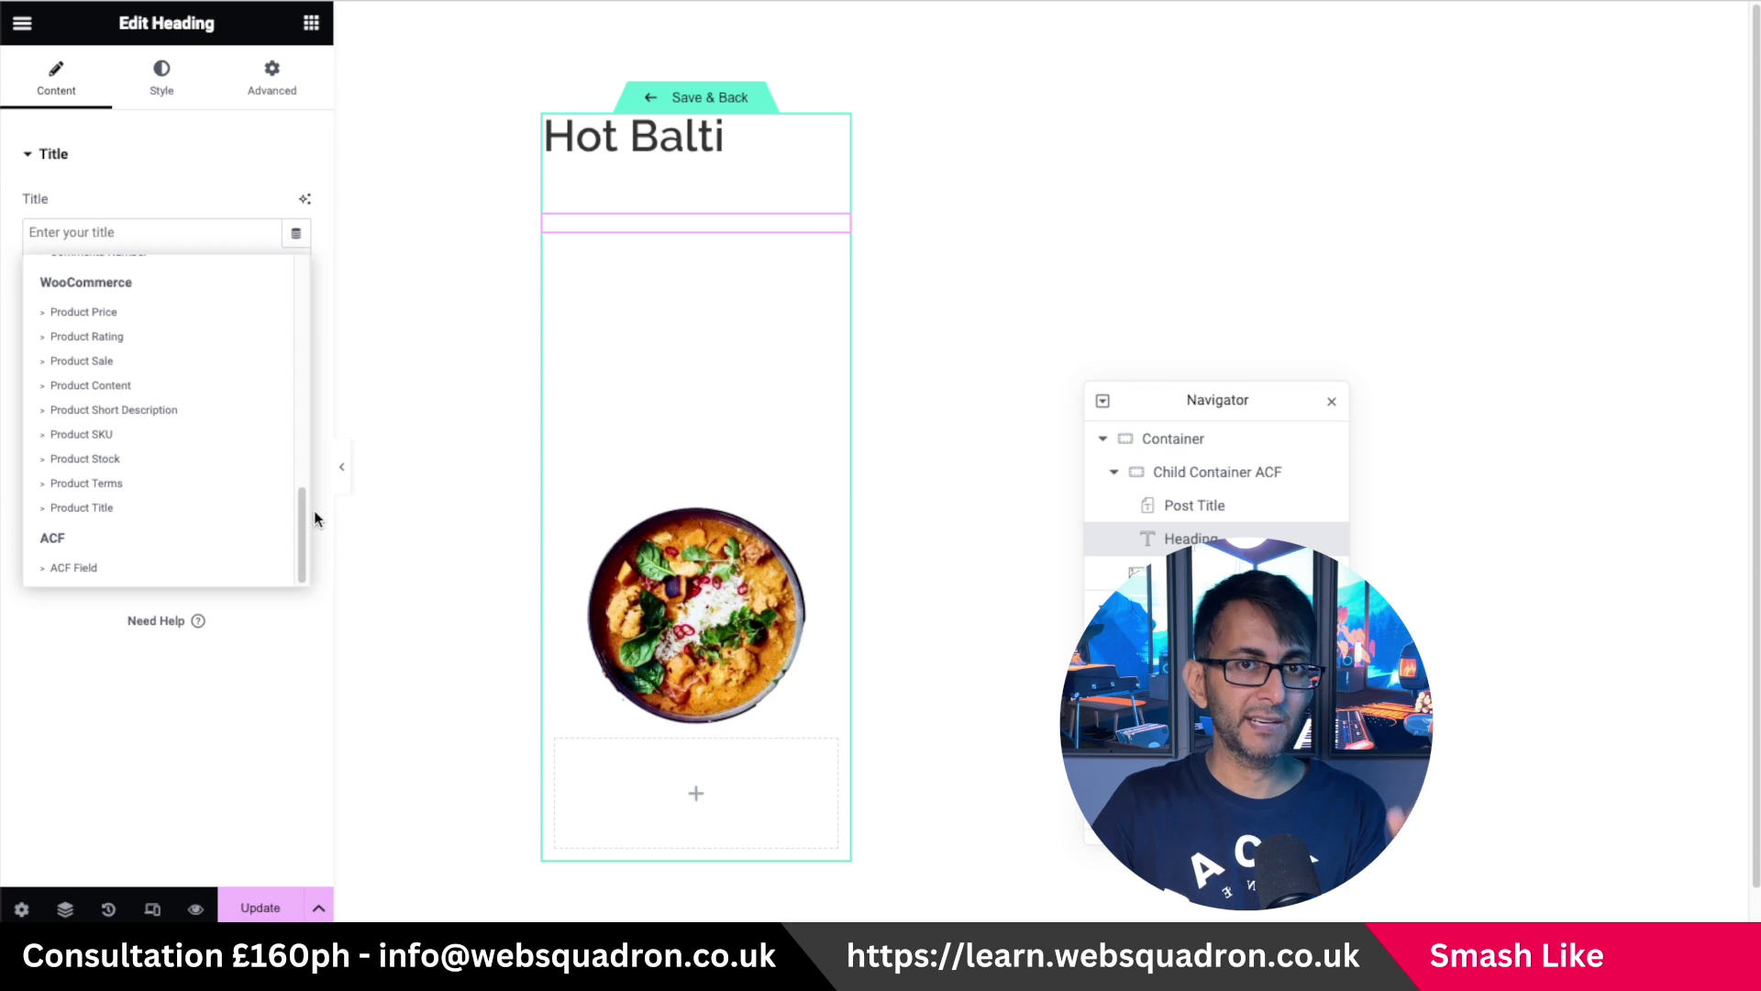
click(174, 572)
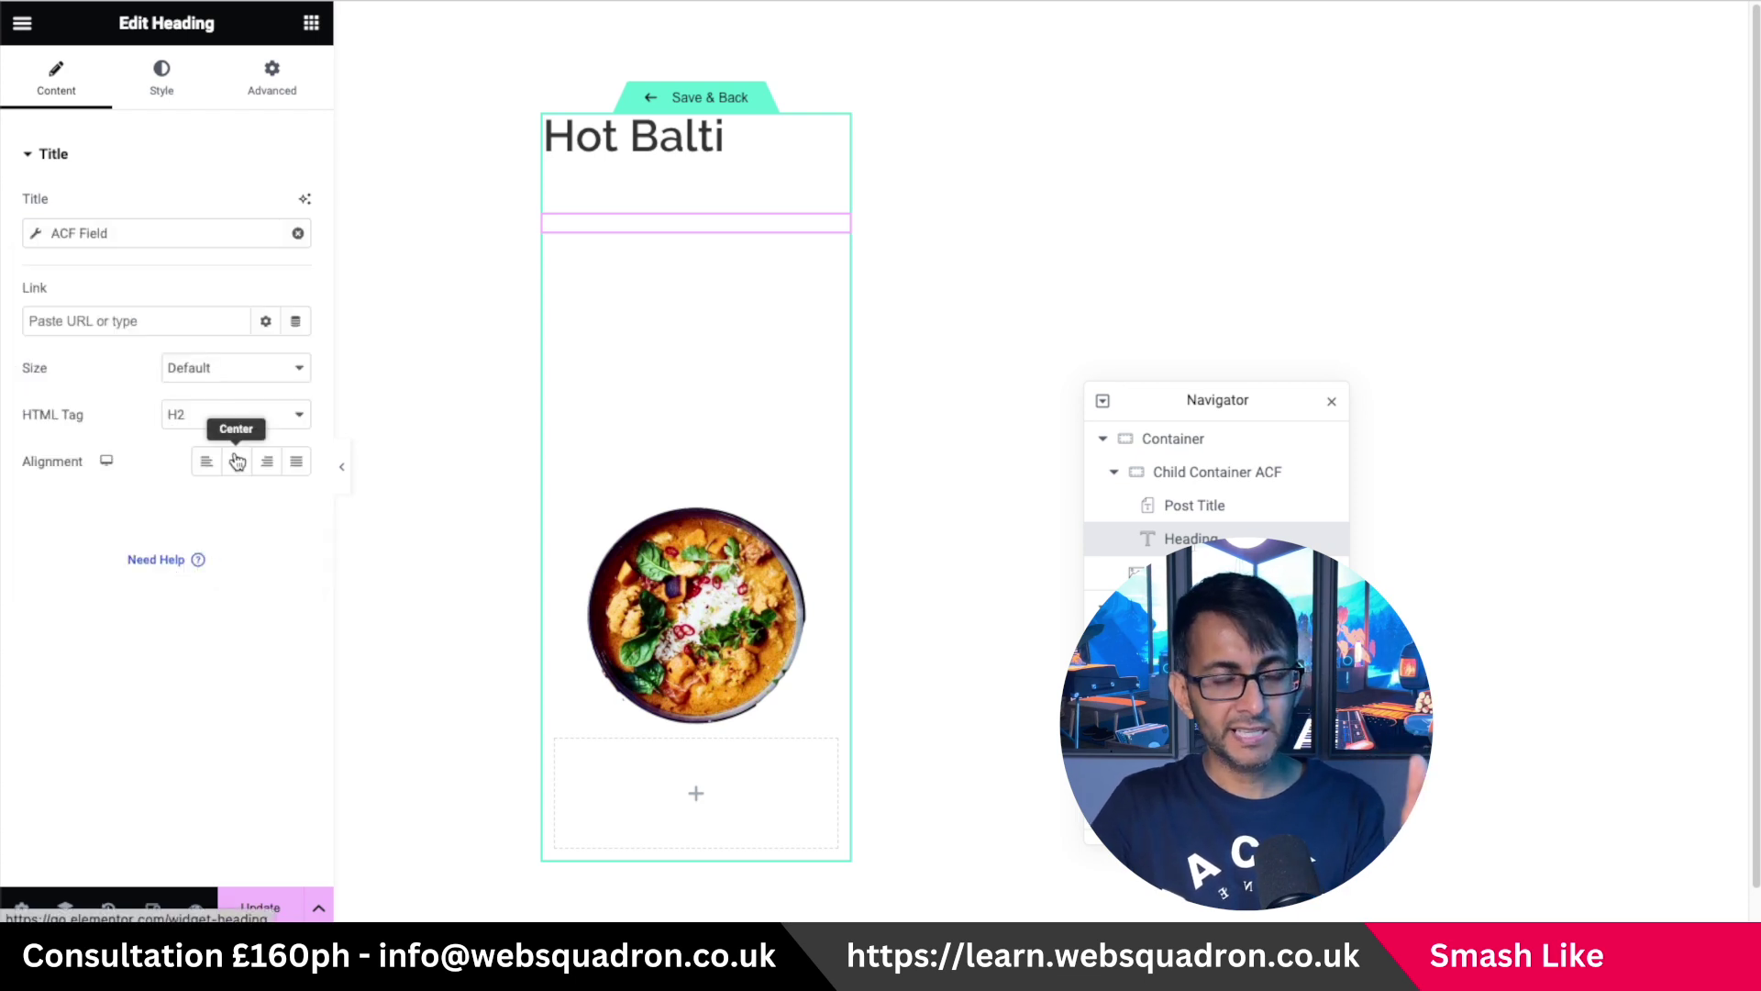
Set the ACF field key to Meal Type with 'Meal Type:' as the before text.
click(36, 235)
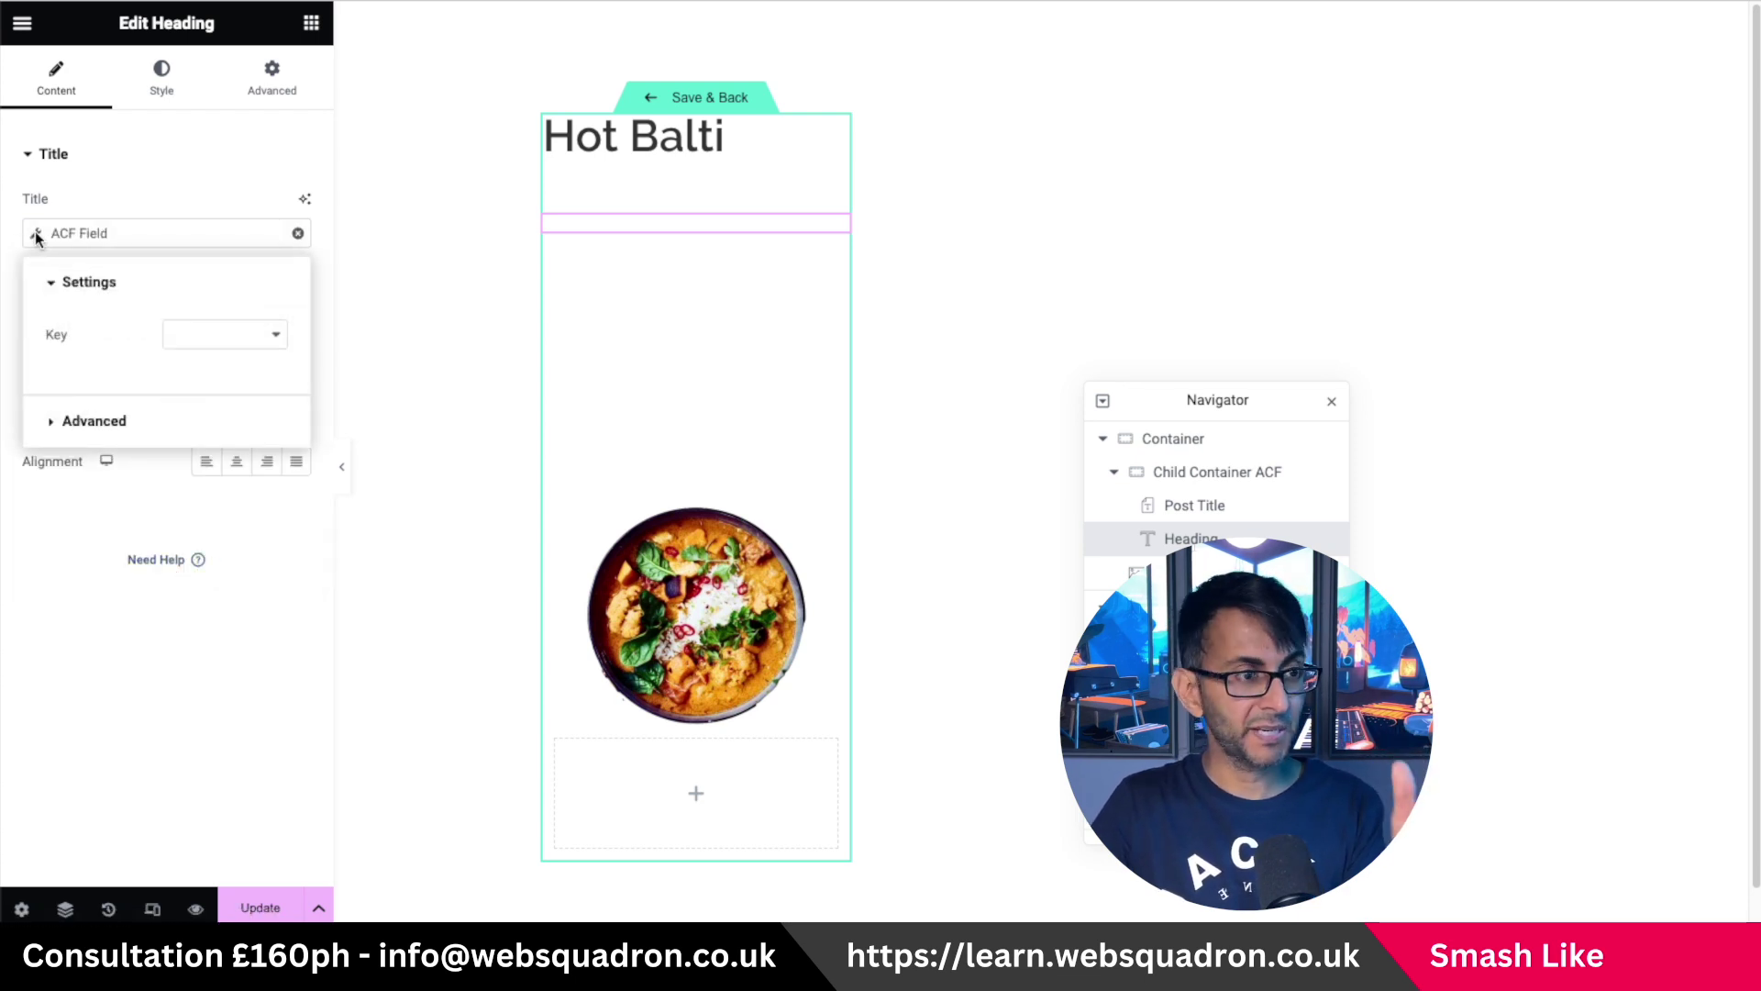
click(231, 338)
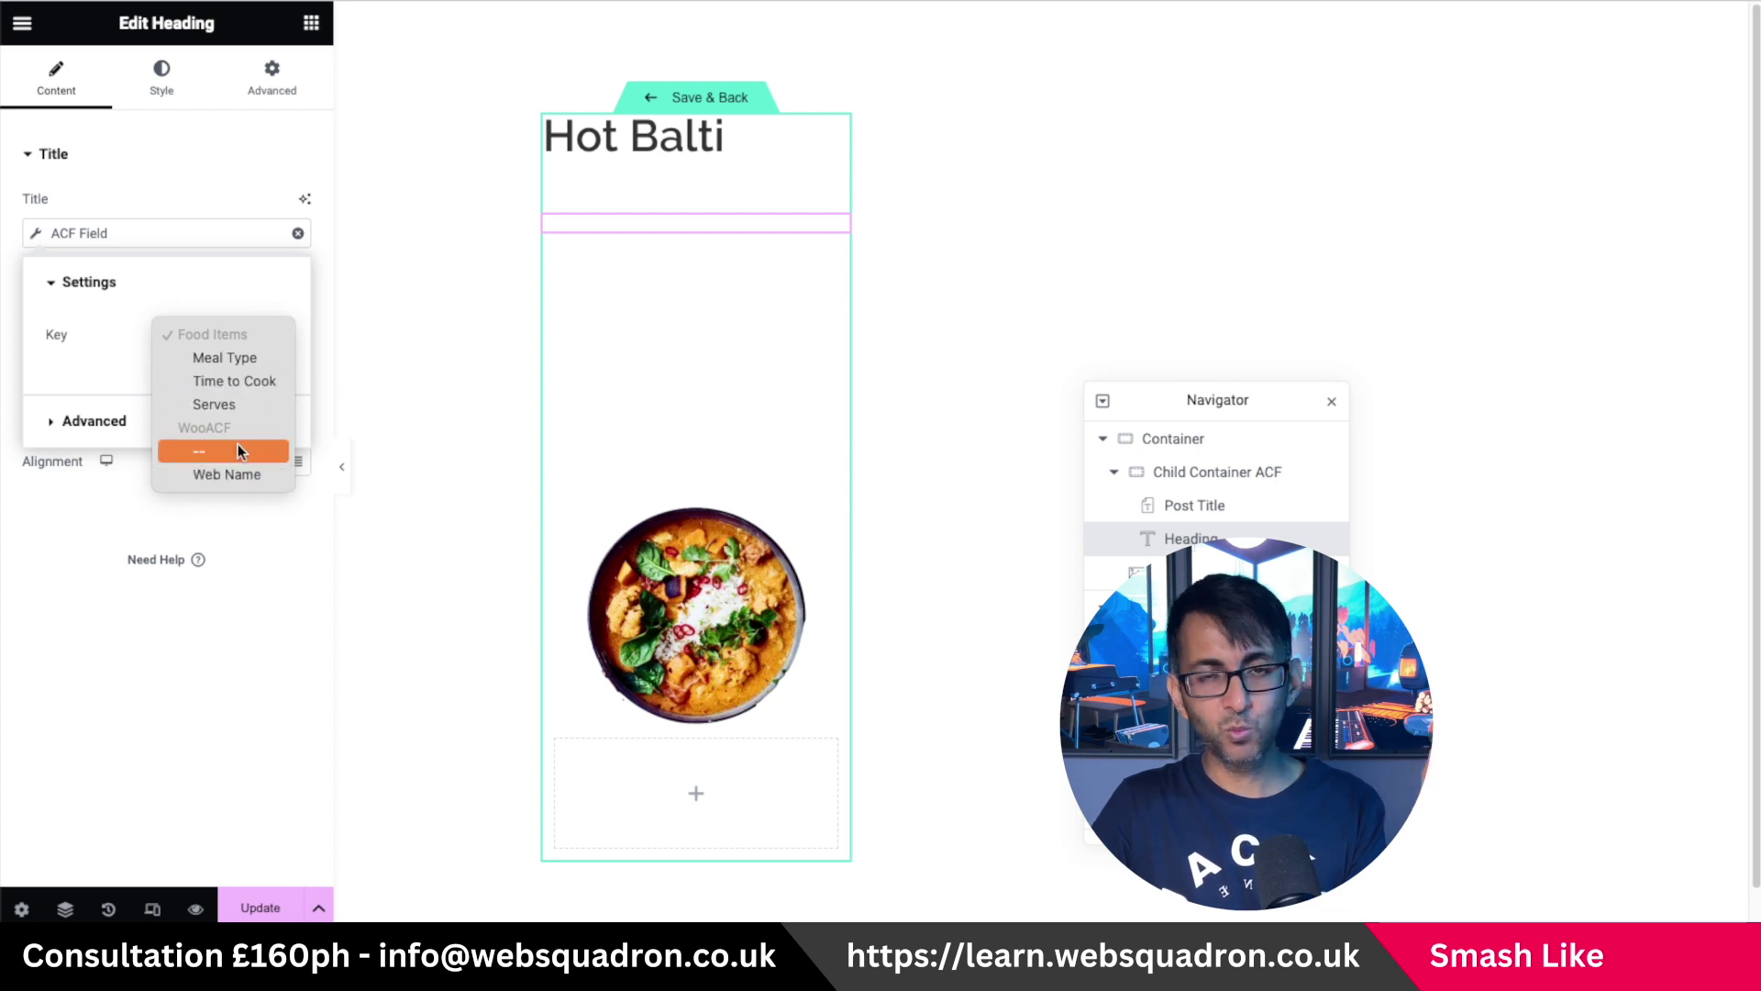
click(266, 360)
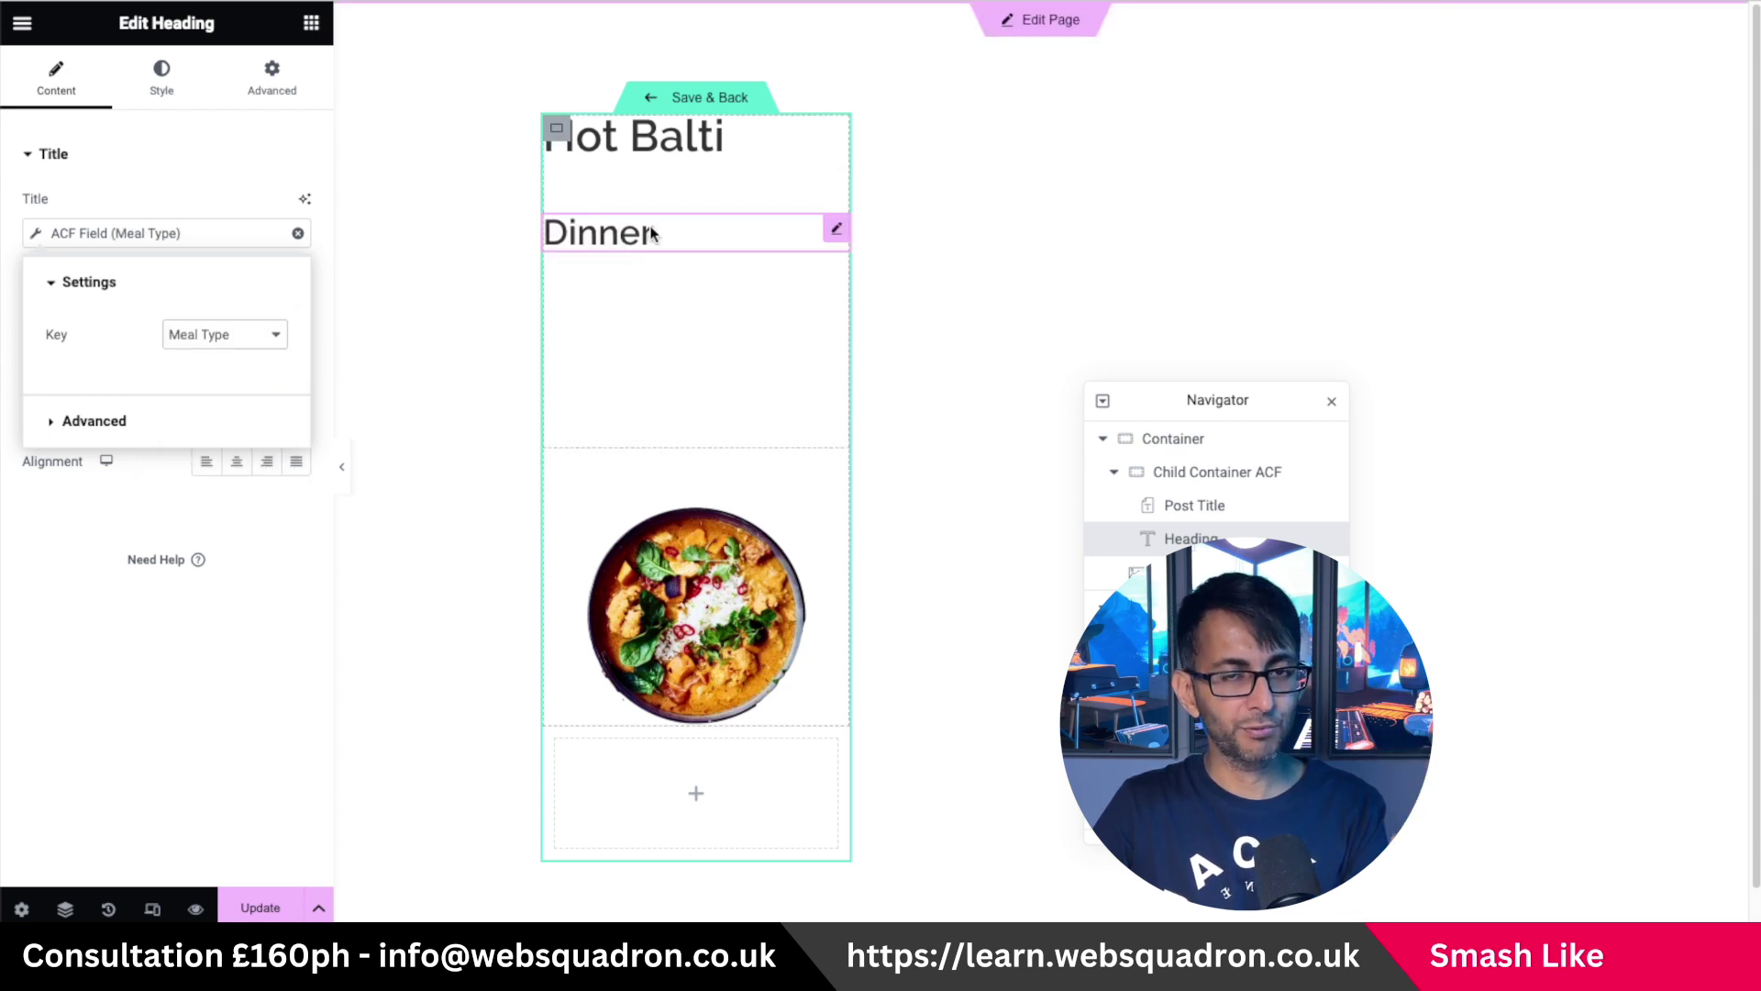
click(83, 435)
click(175, 387)
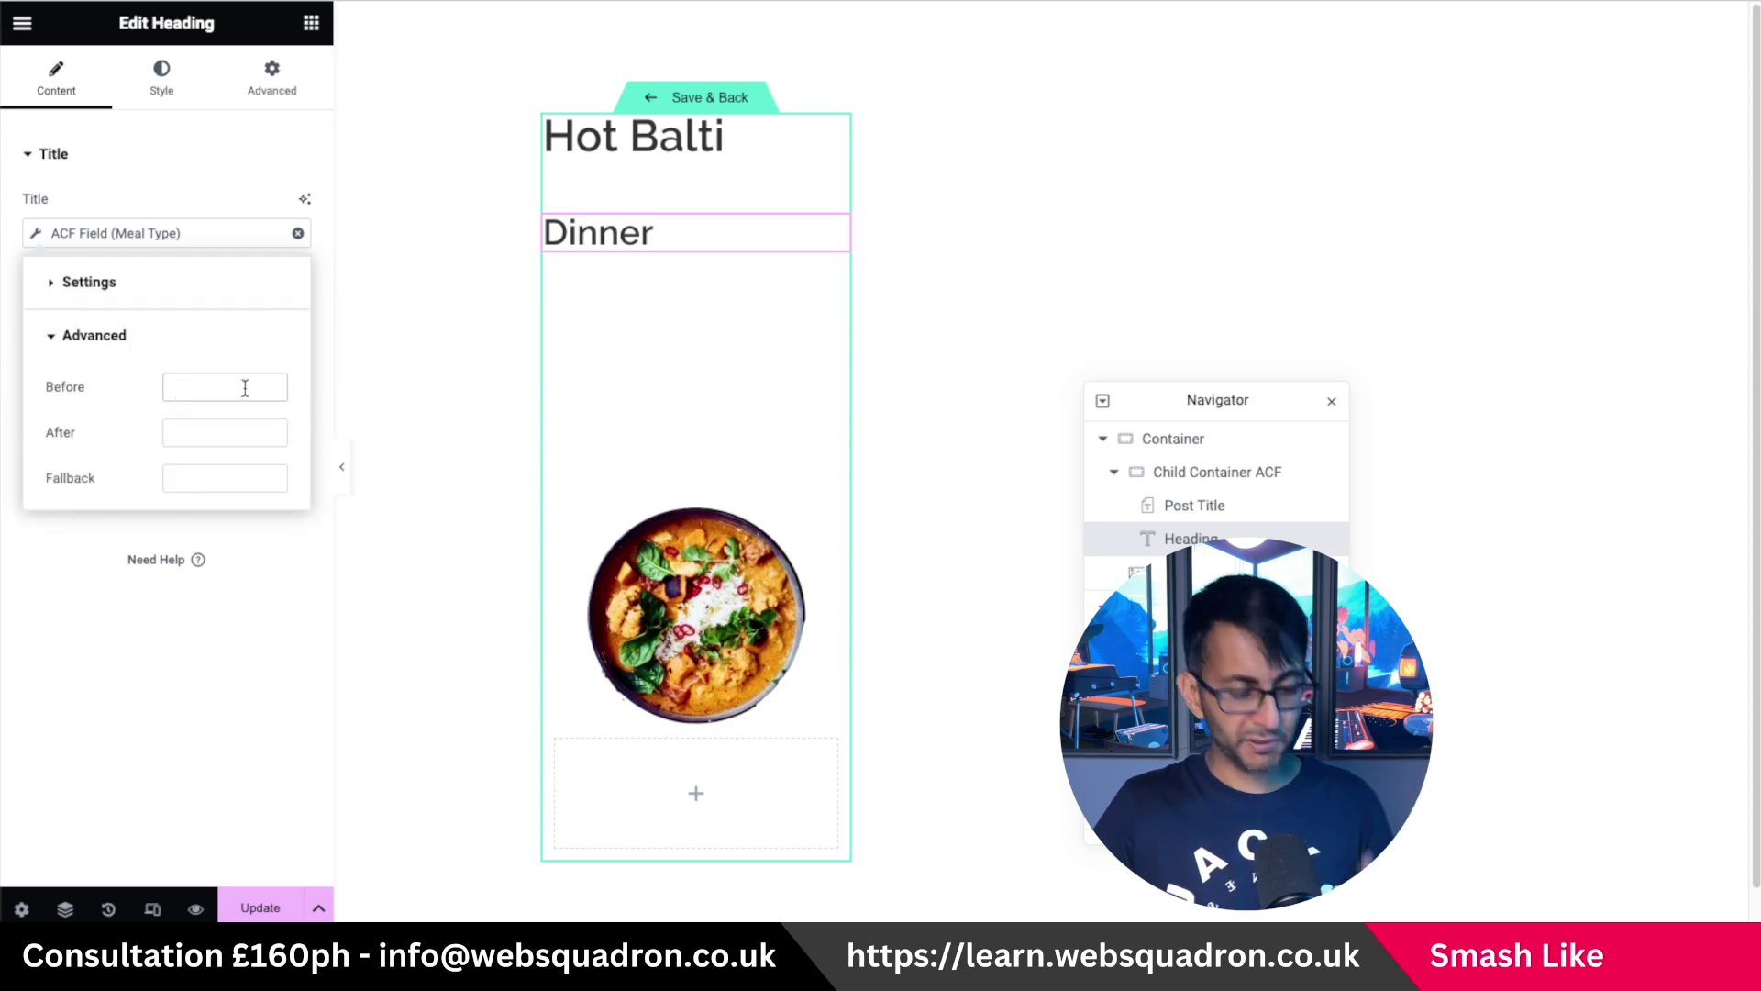
text(MEal)
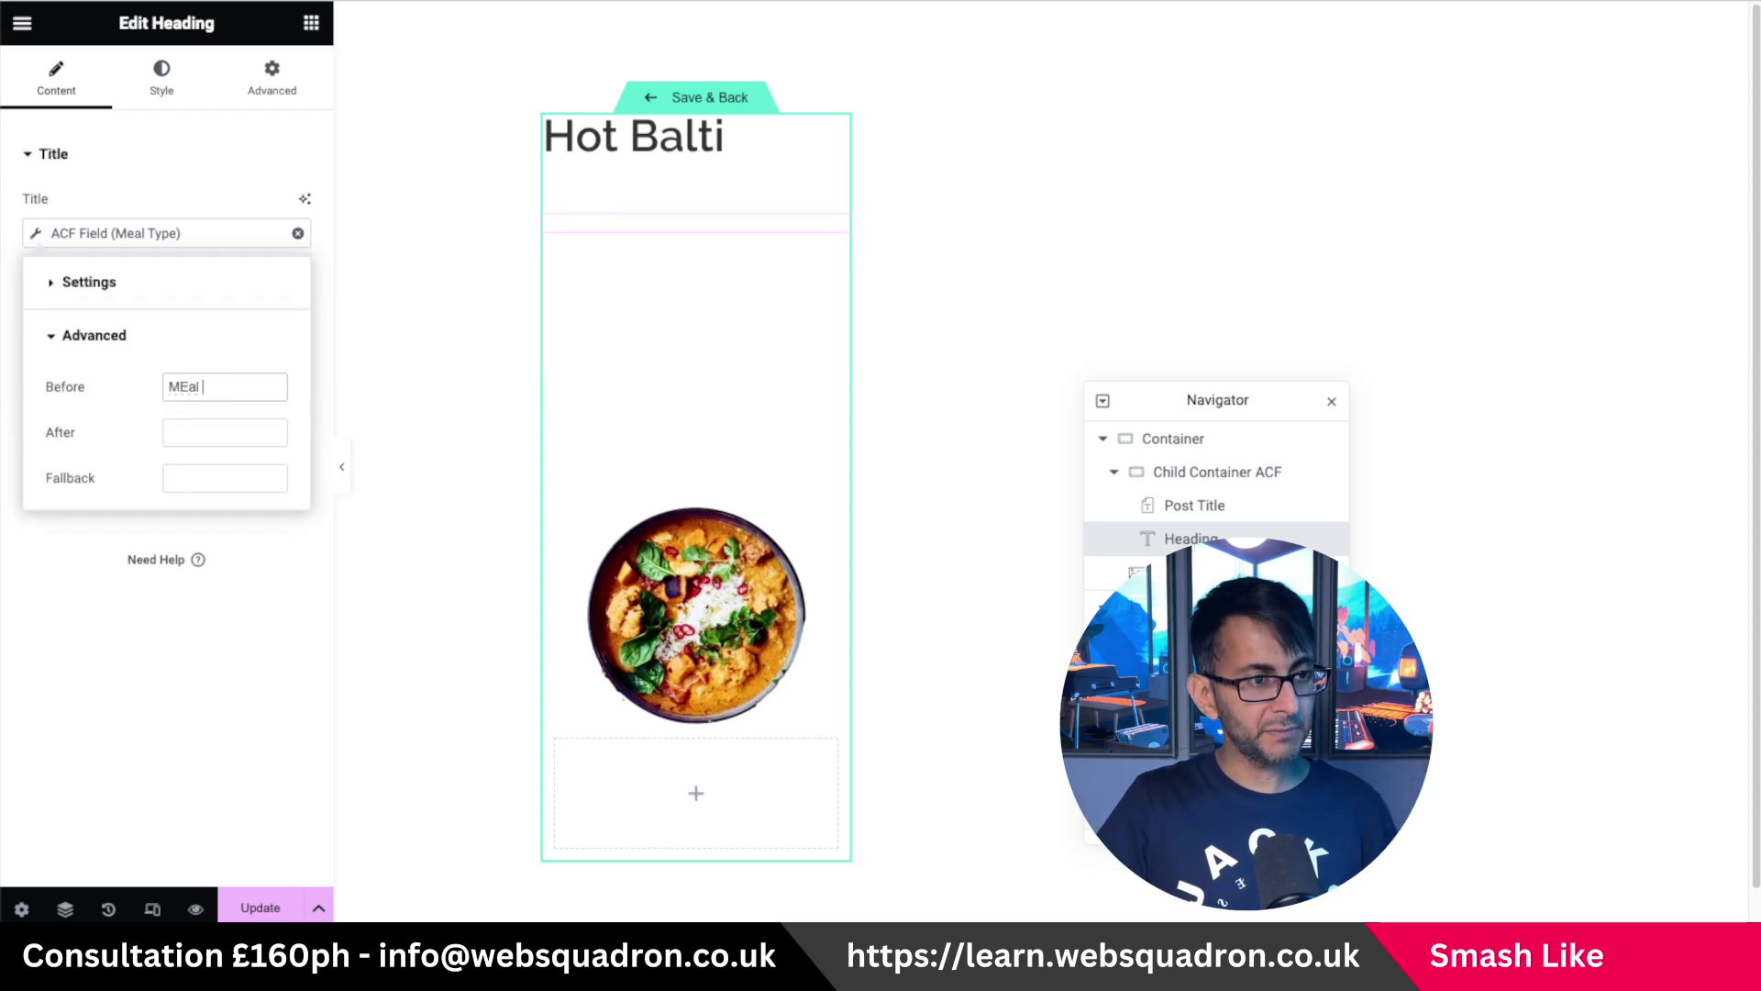
key(BackSpace)
key(BackSpace)
key(BackSpace)
text(eal Type:)
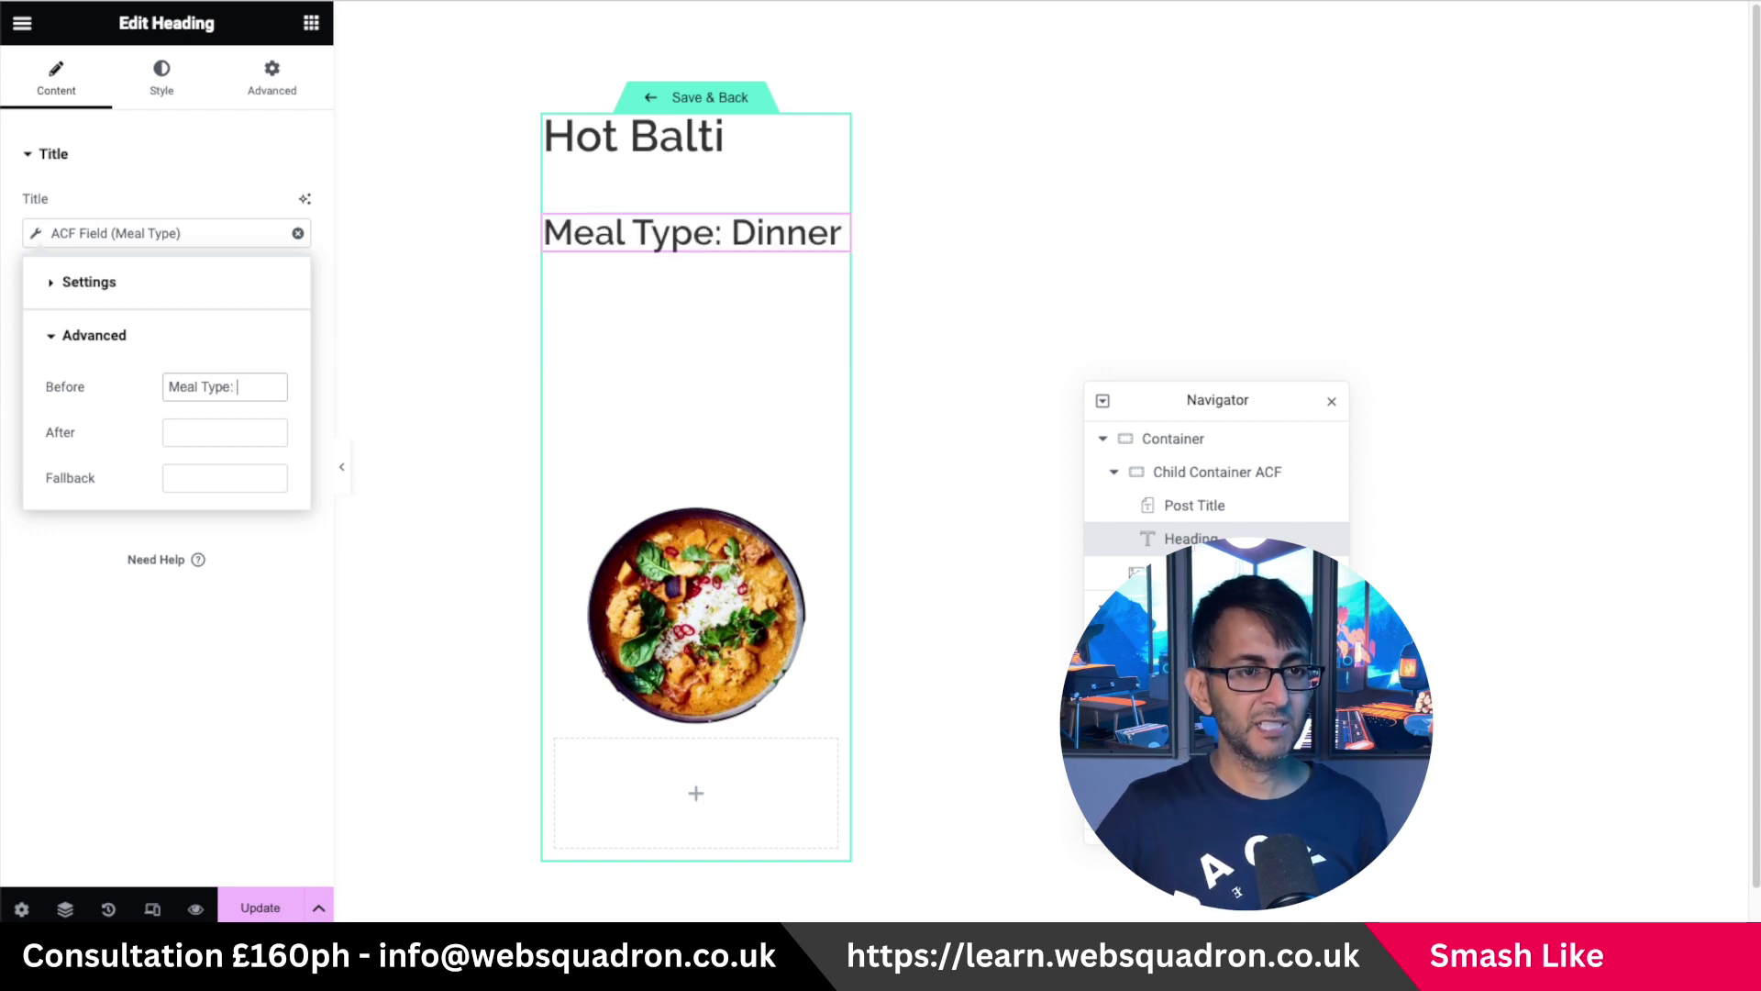
click(156, 83)
Style the Meal Type: Dinner heading black at 1rem with normal 400 weight.
click(267, 207)
click(169, 481)
click(297, 253)
click(270, 395)
click(268, 475)
click(247, 429)
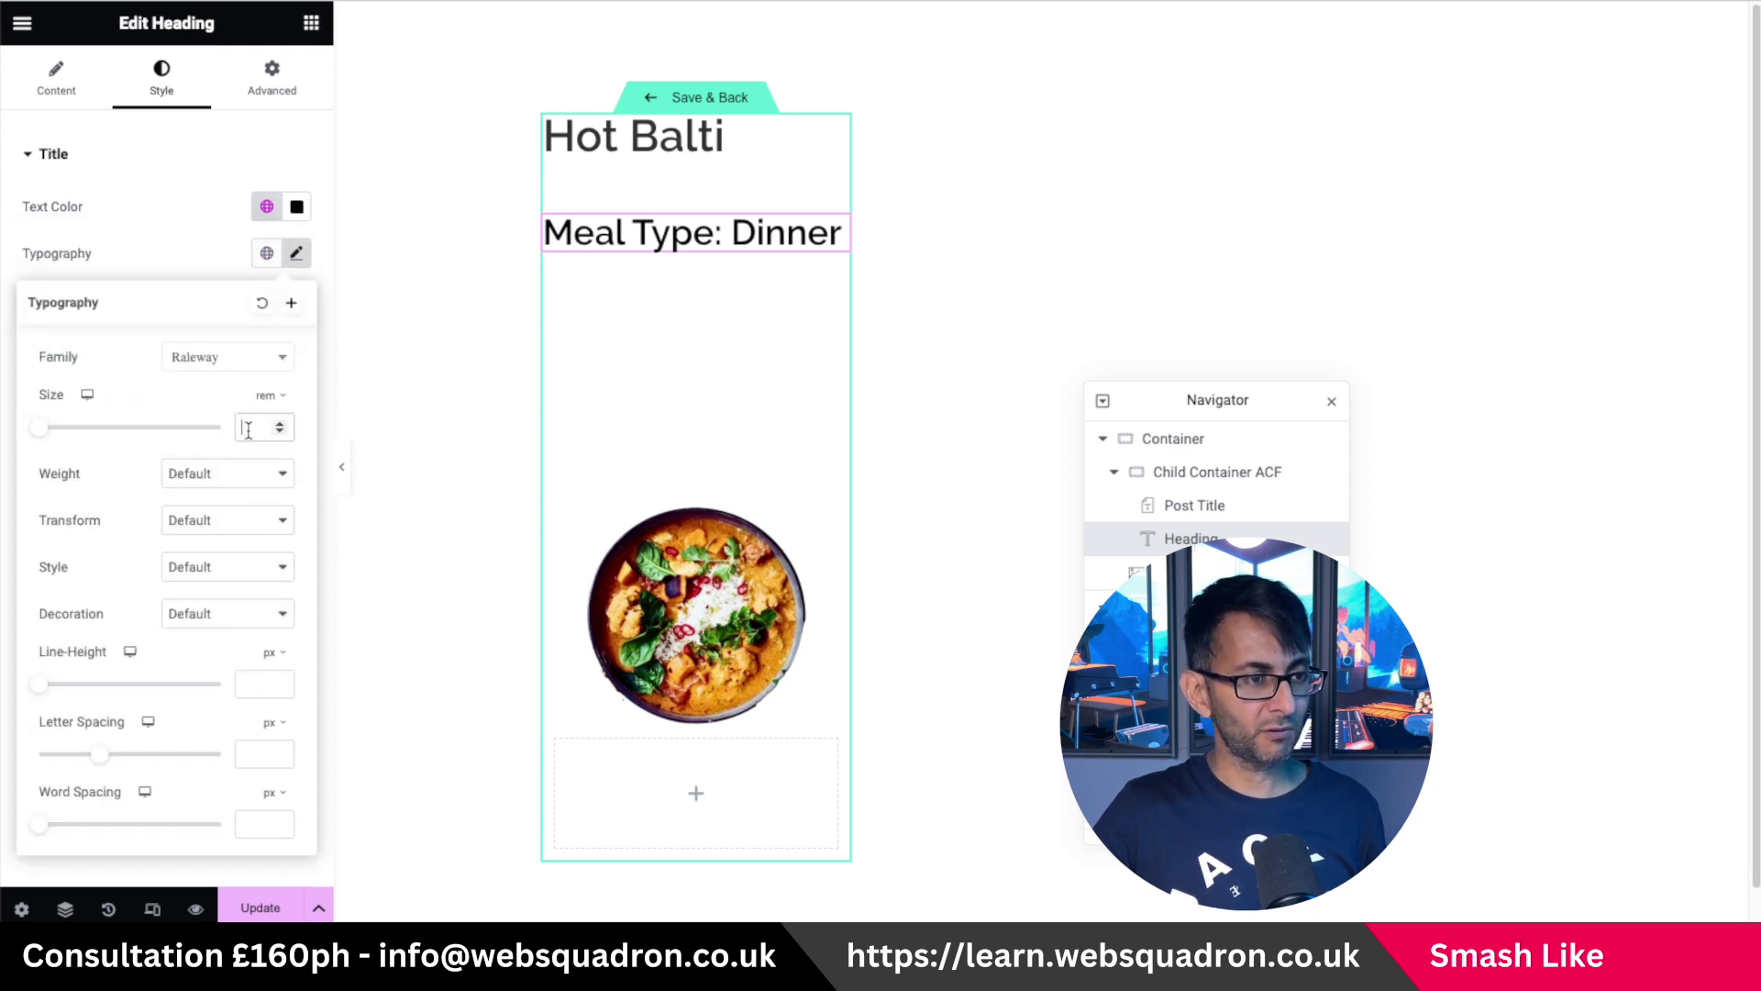
text(1)
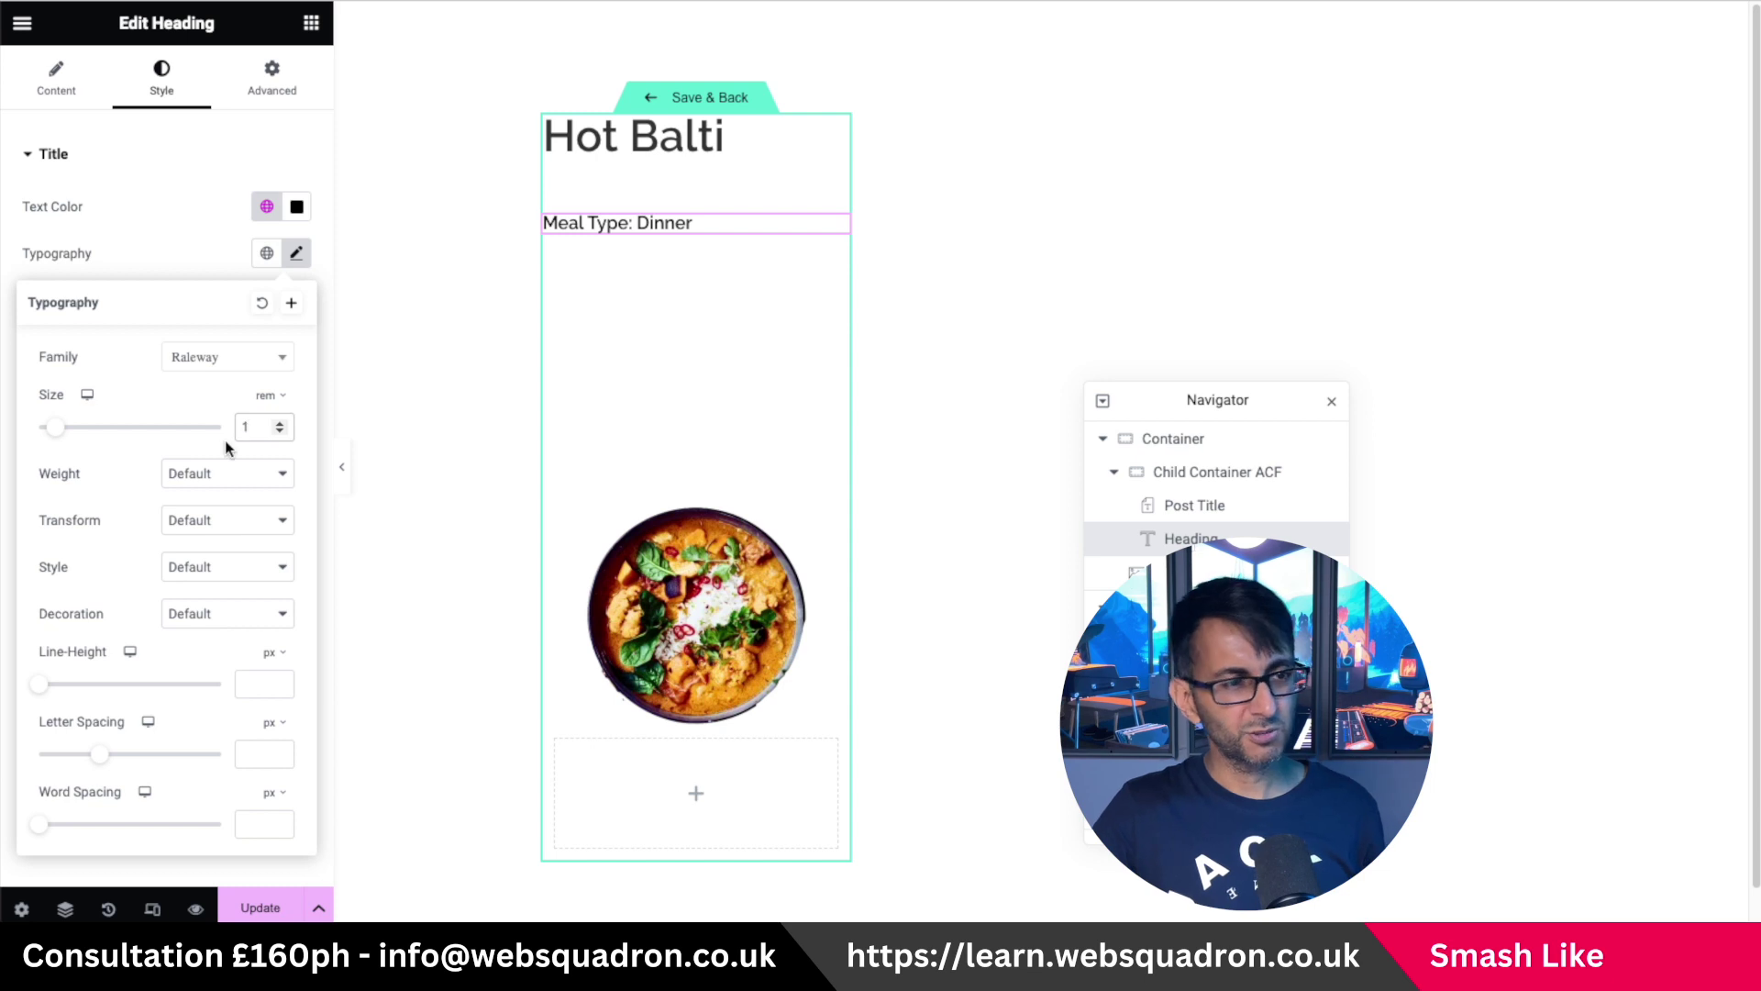
click(236, 475)
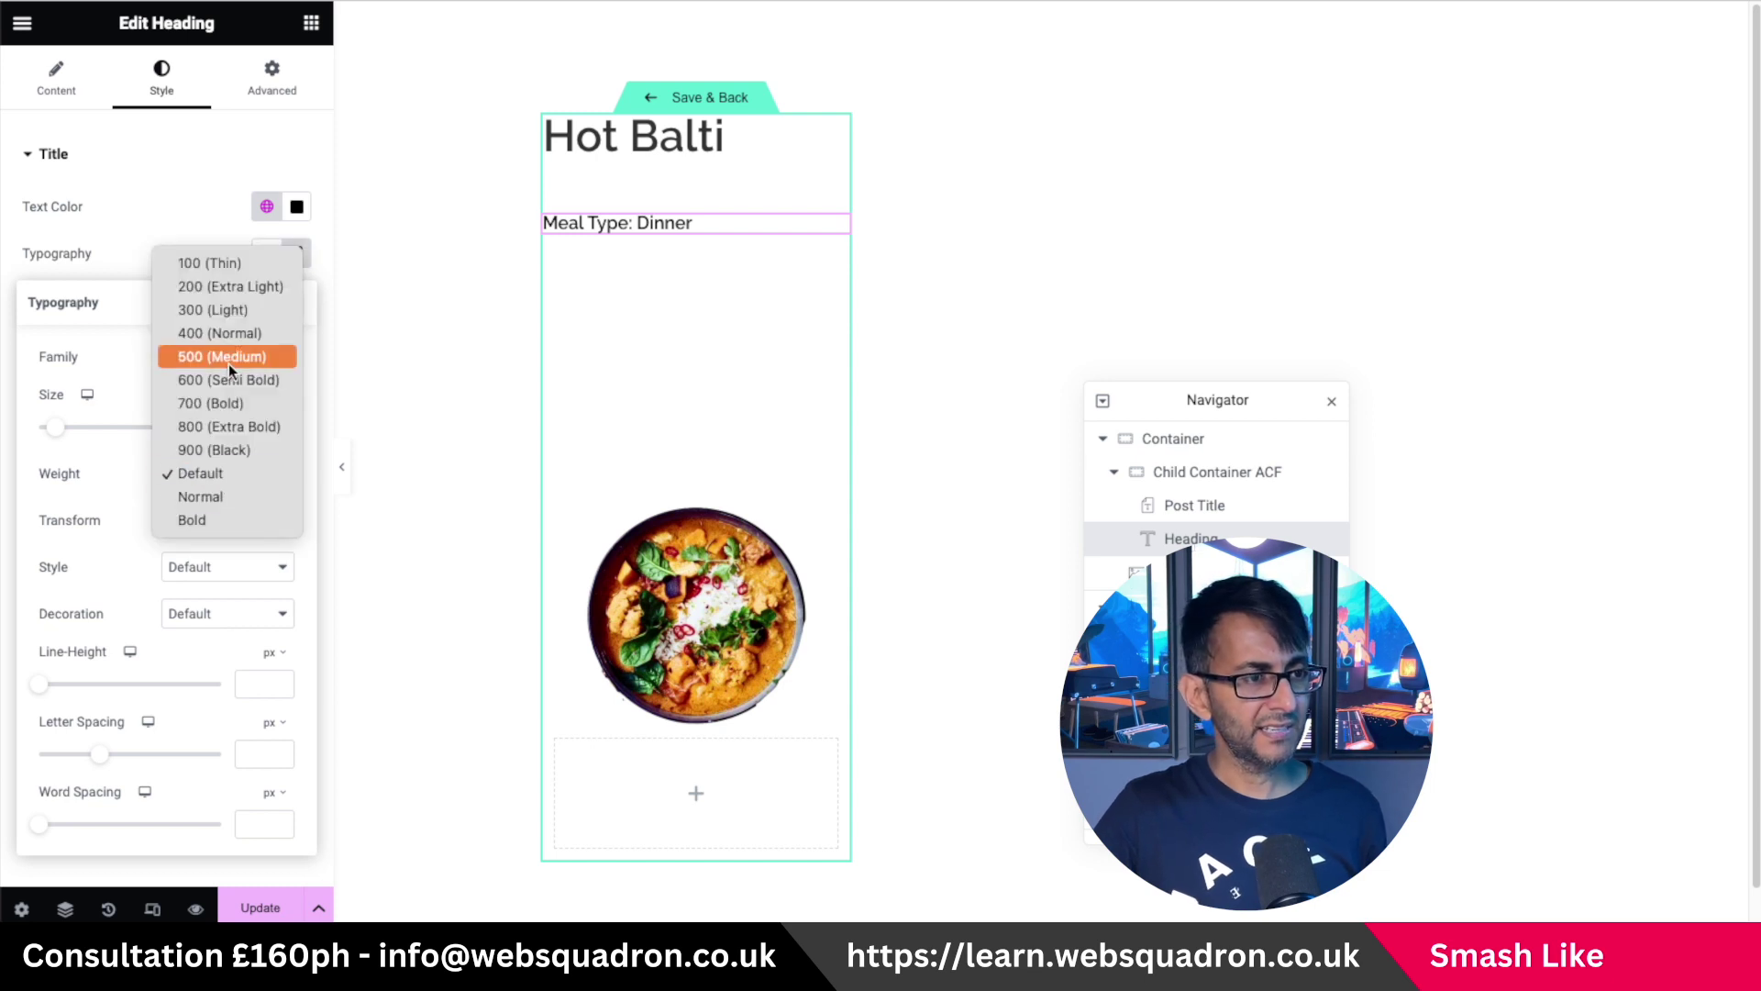
click(248, 312)
click(244, 477)
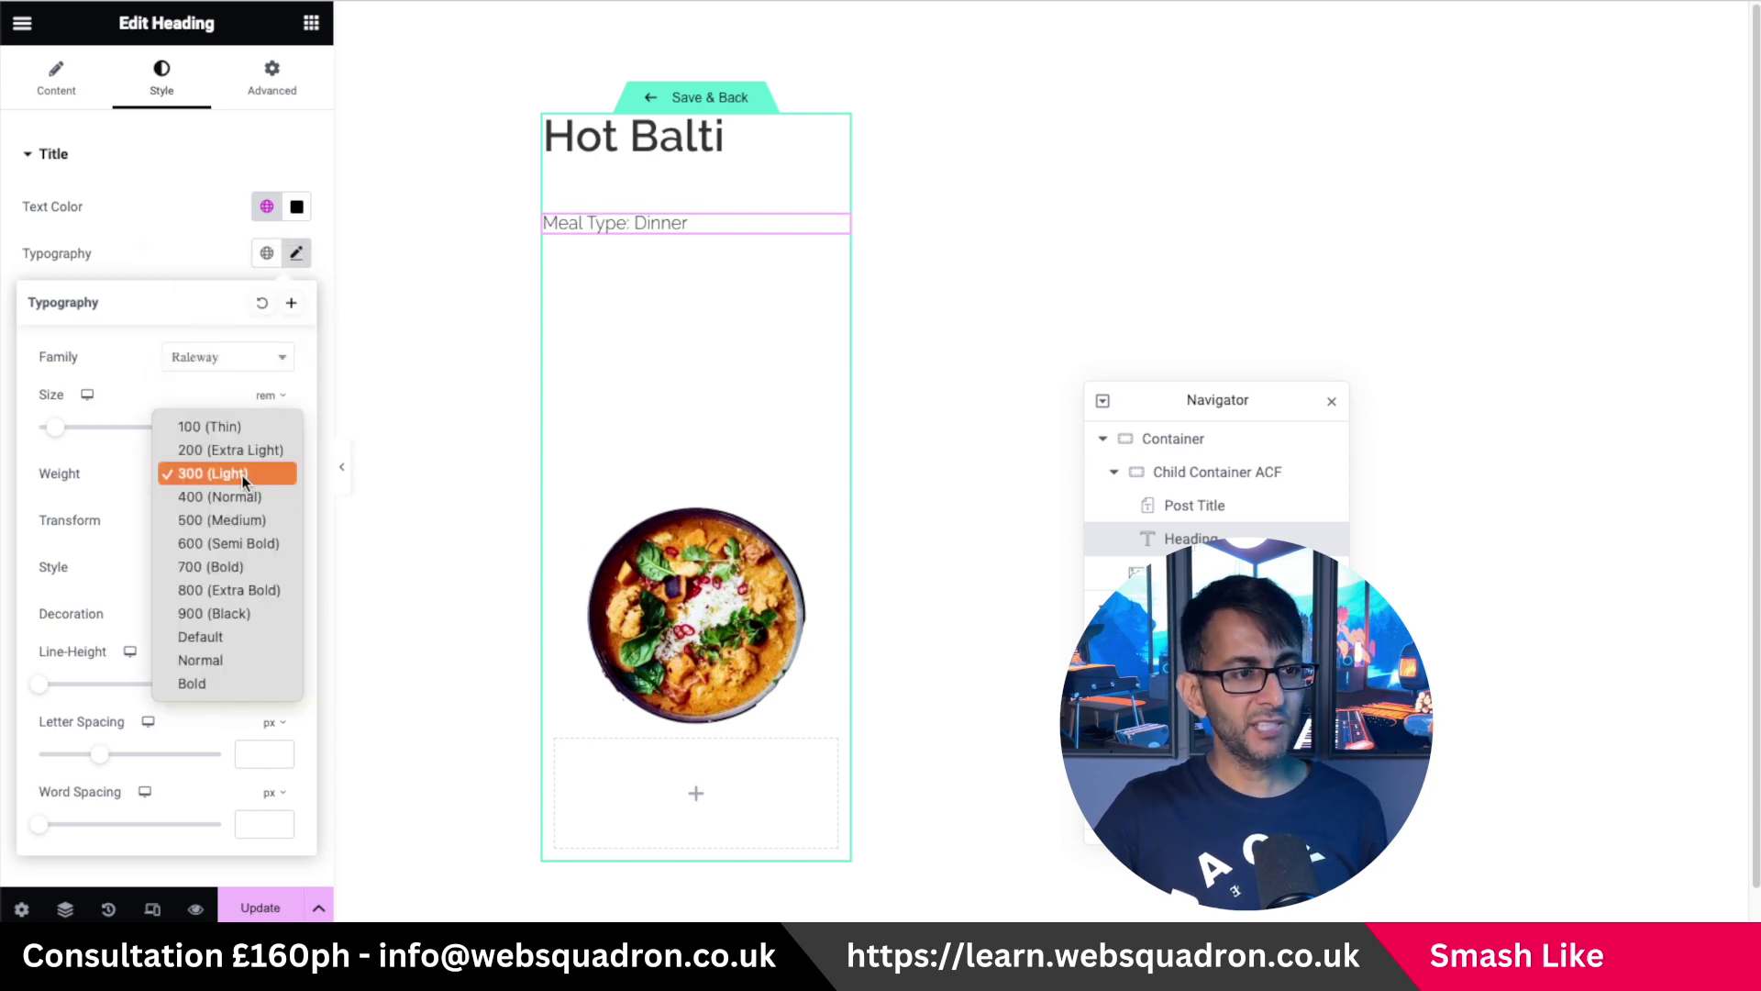
click(239, 498)
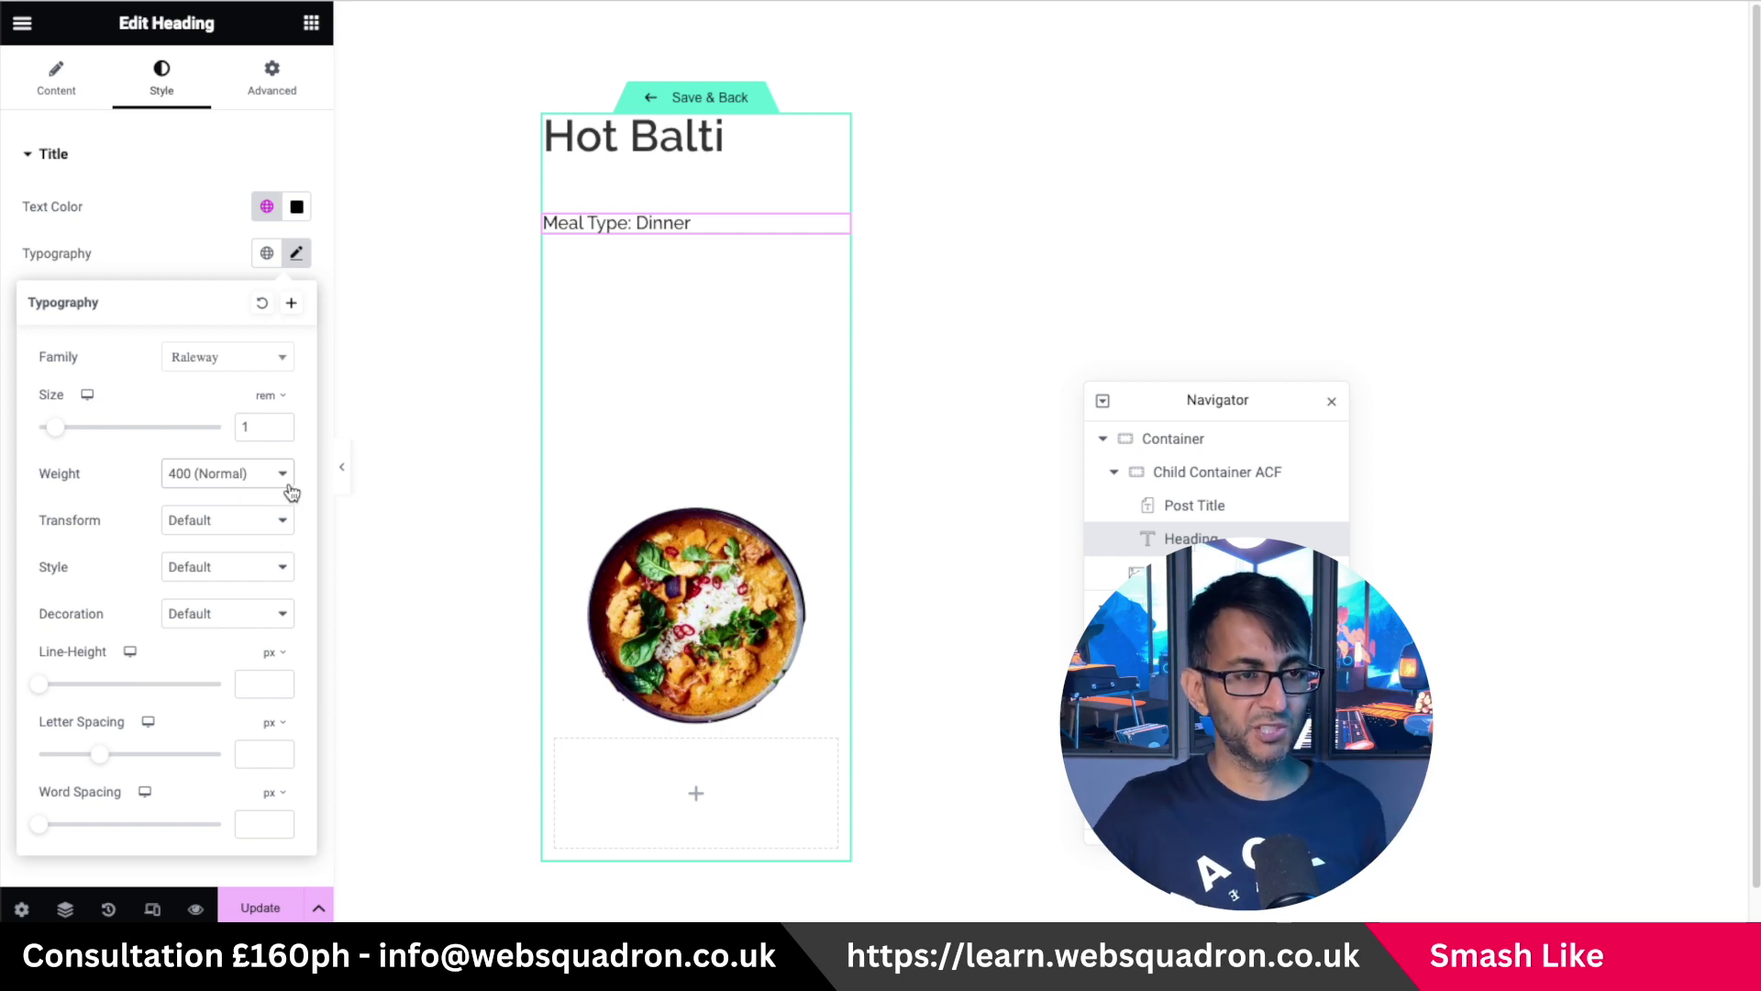
Start styling the Hot Balti post title's global colour and typography.
click(1219, 507)
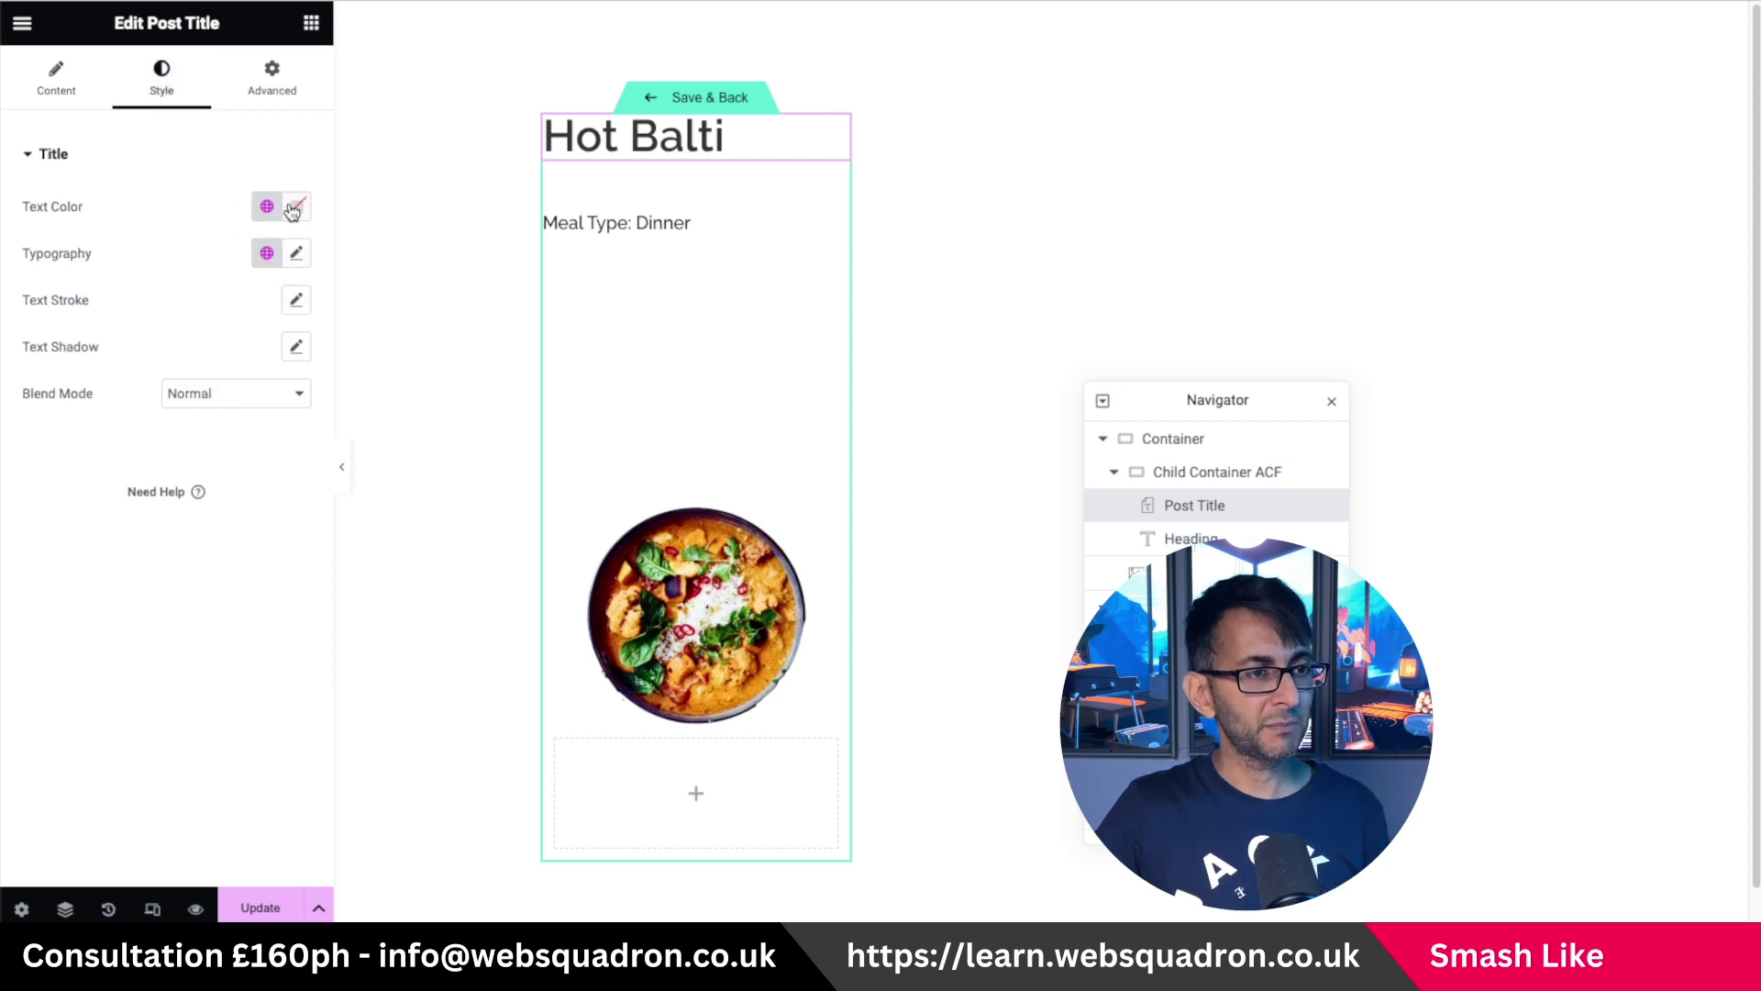
click(263, 211)
click(129, 486)
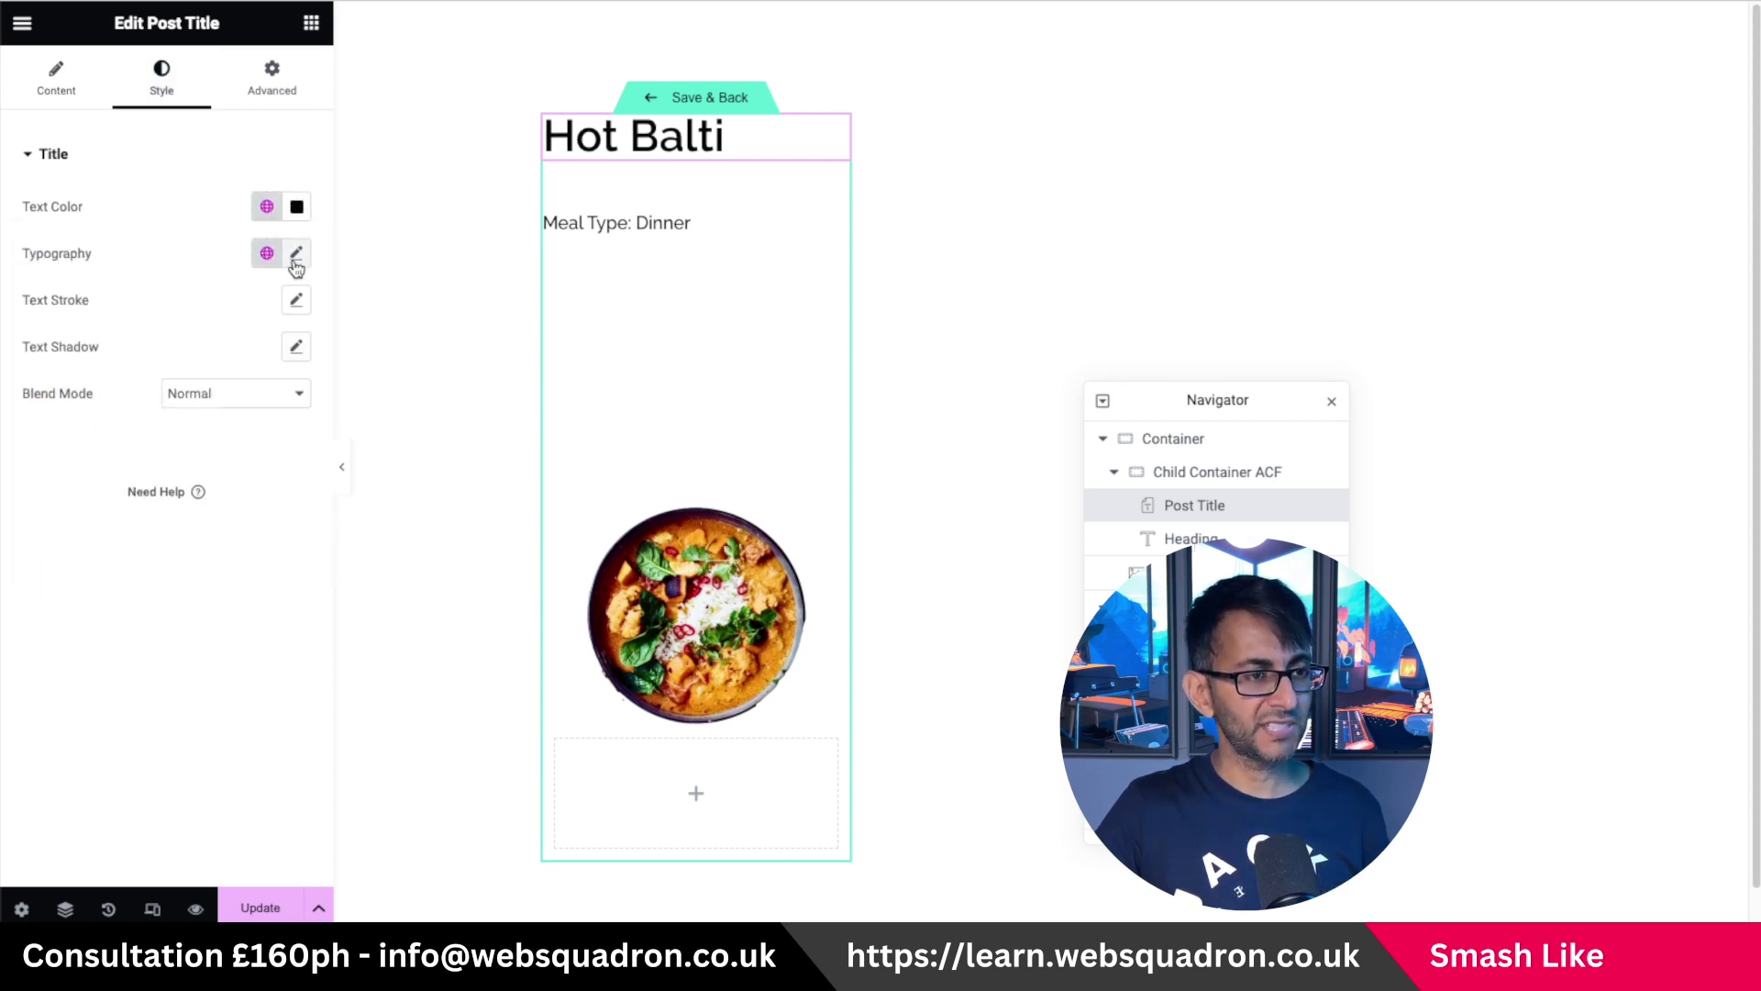
click(296, 255)
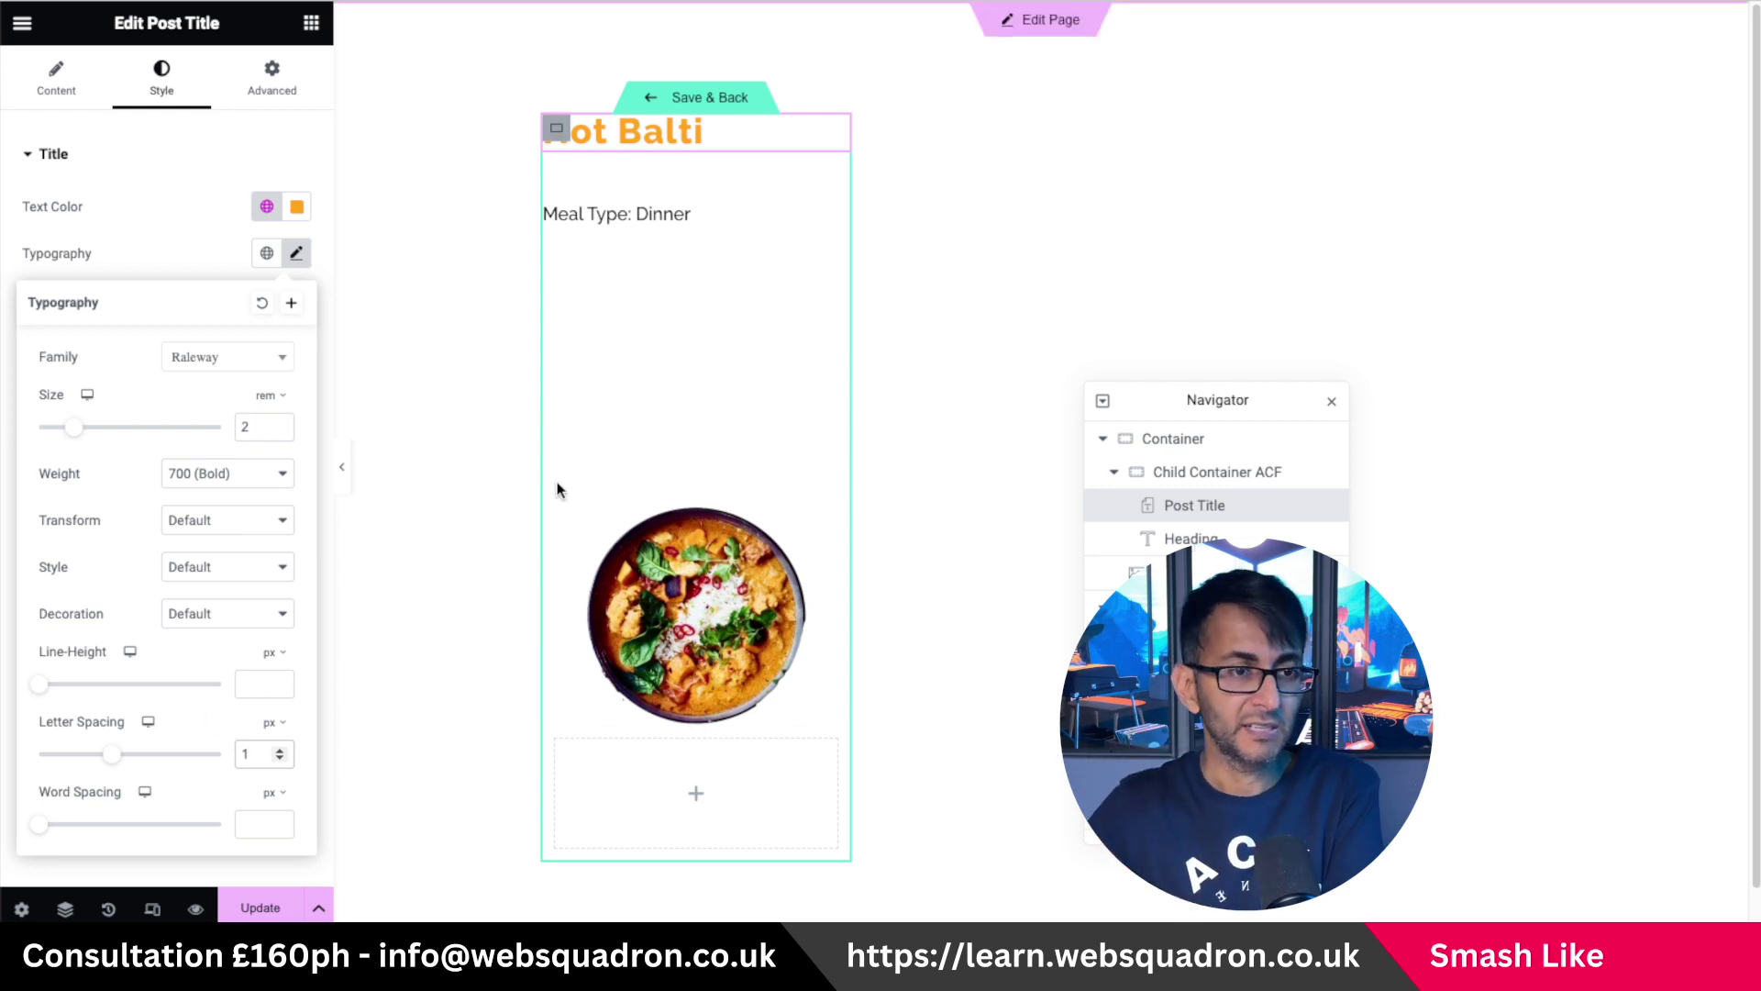
Enter 20 in the outer card container's layout settings.
click(556, 128)
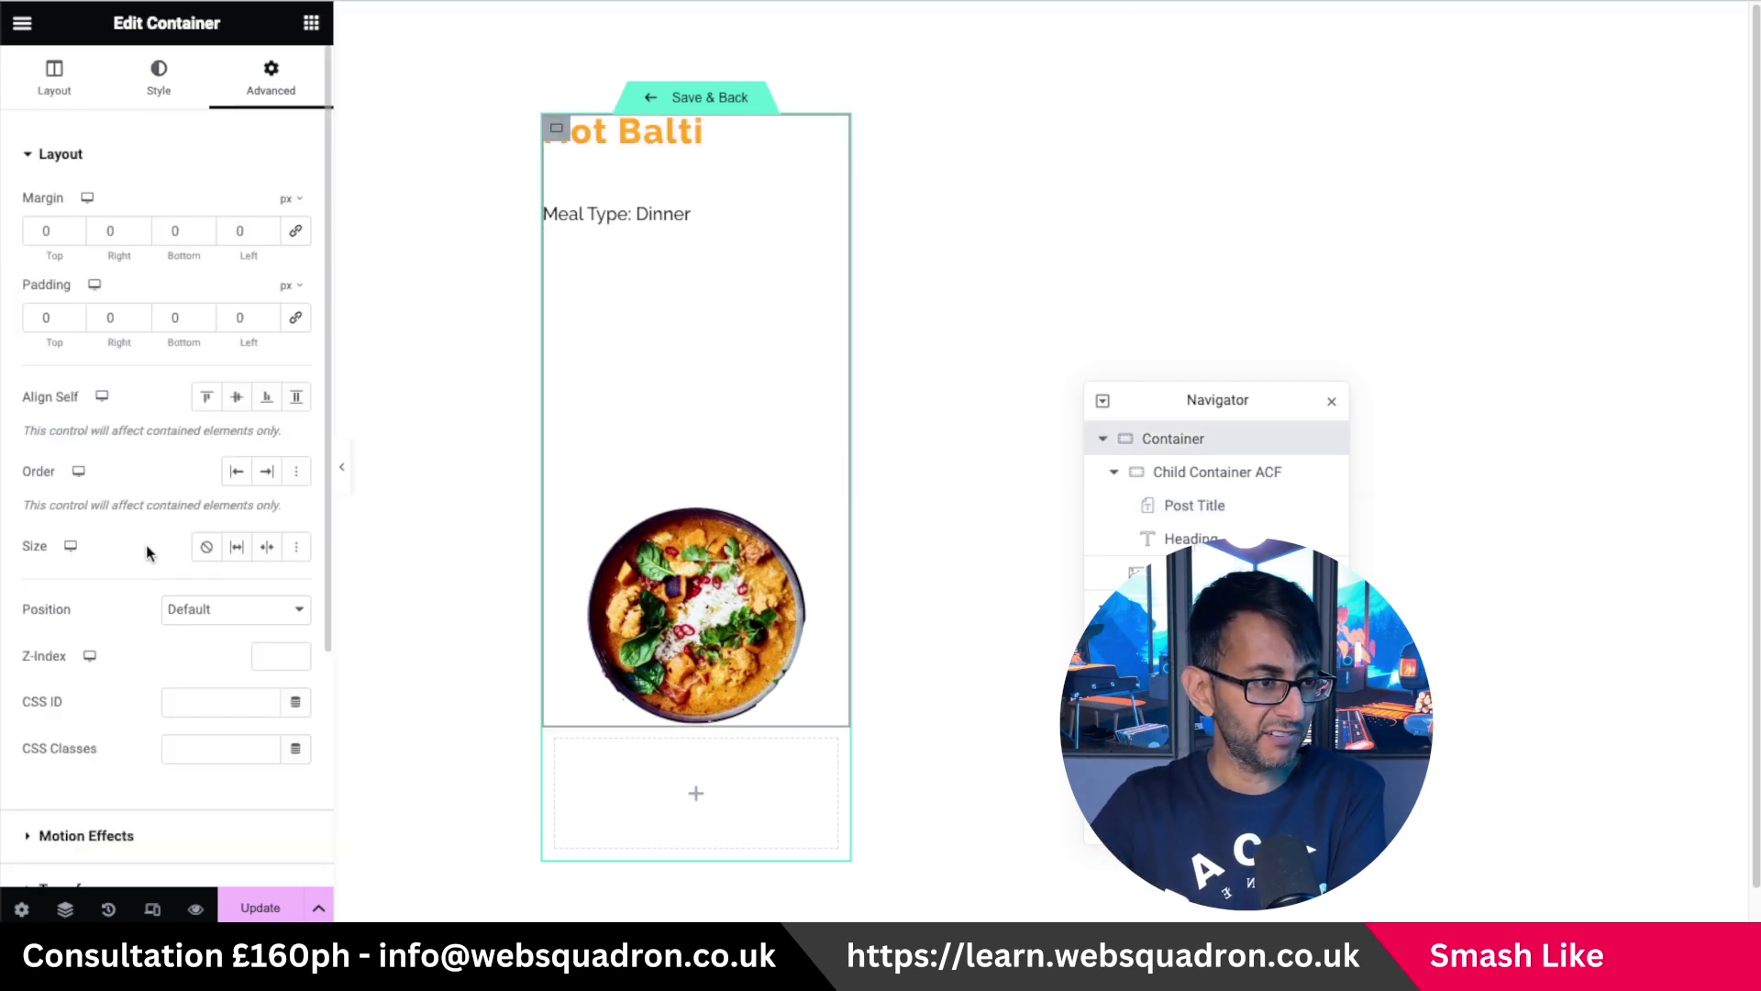
click(55, 78)
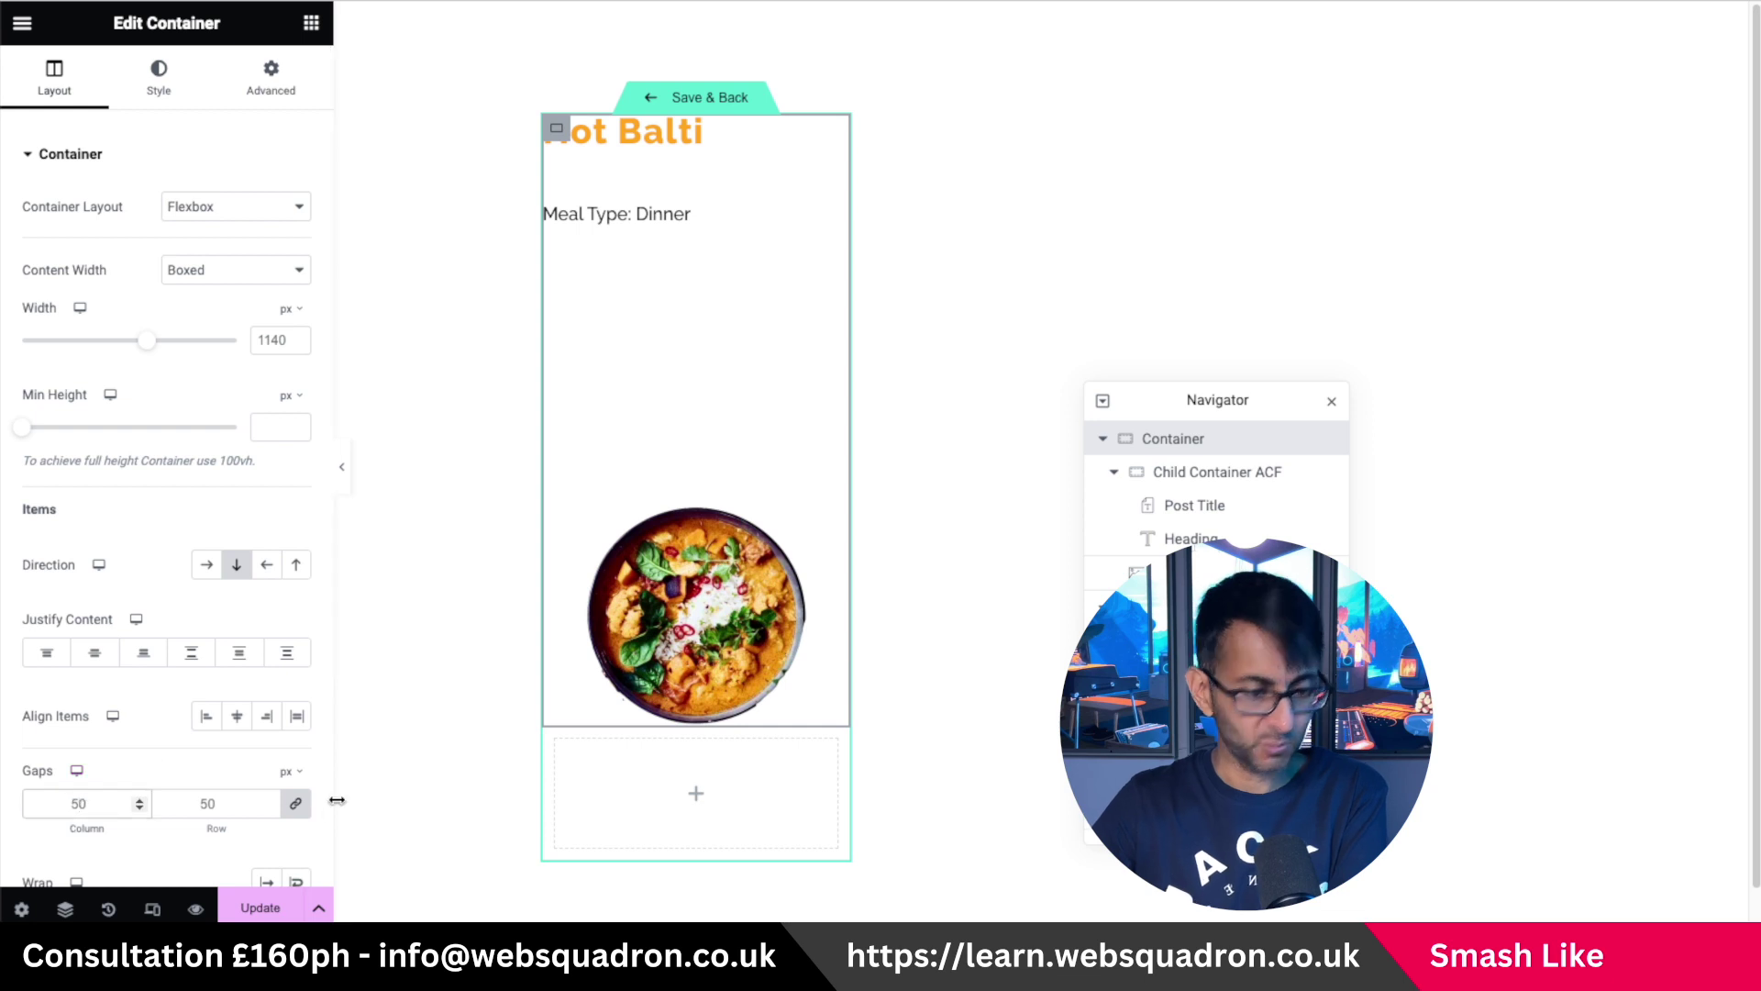
text(20)
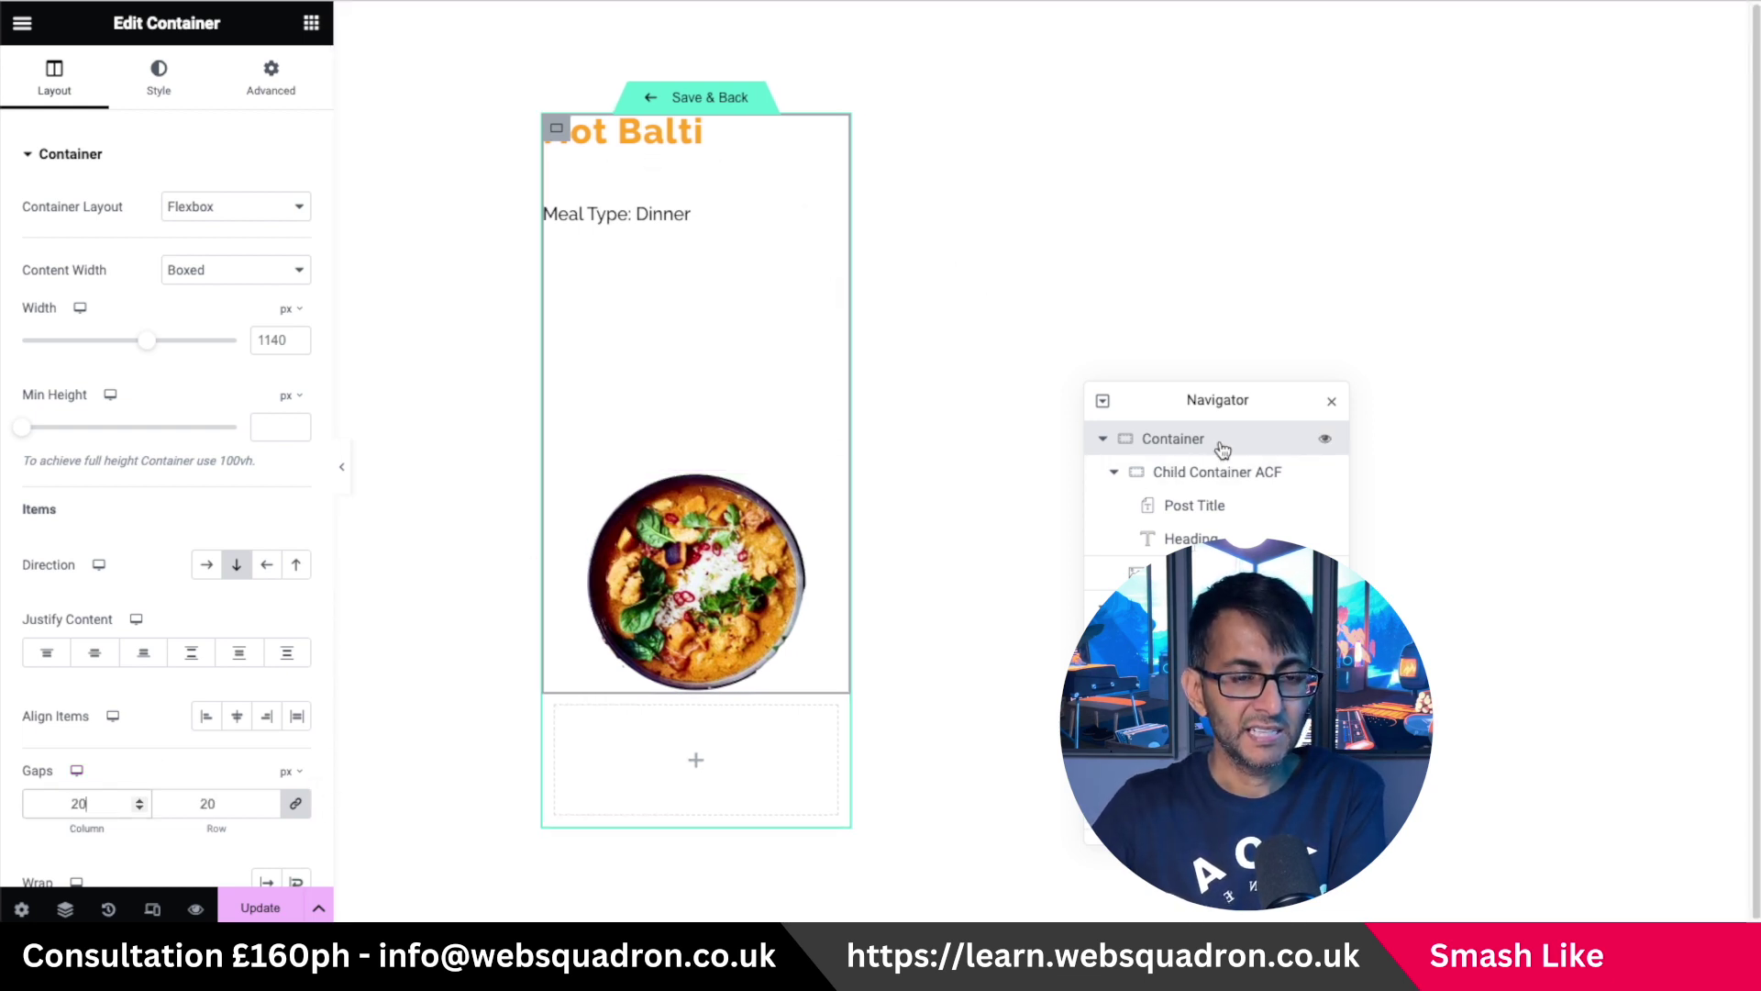
Duplicate the Meal Type heading into three lines and set their gap to 10 px.
click(1191, 538)
right_click(1220, 539)
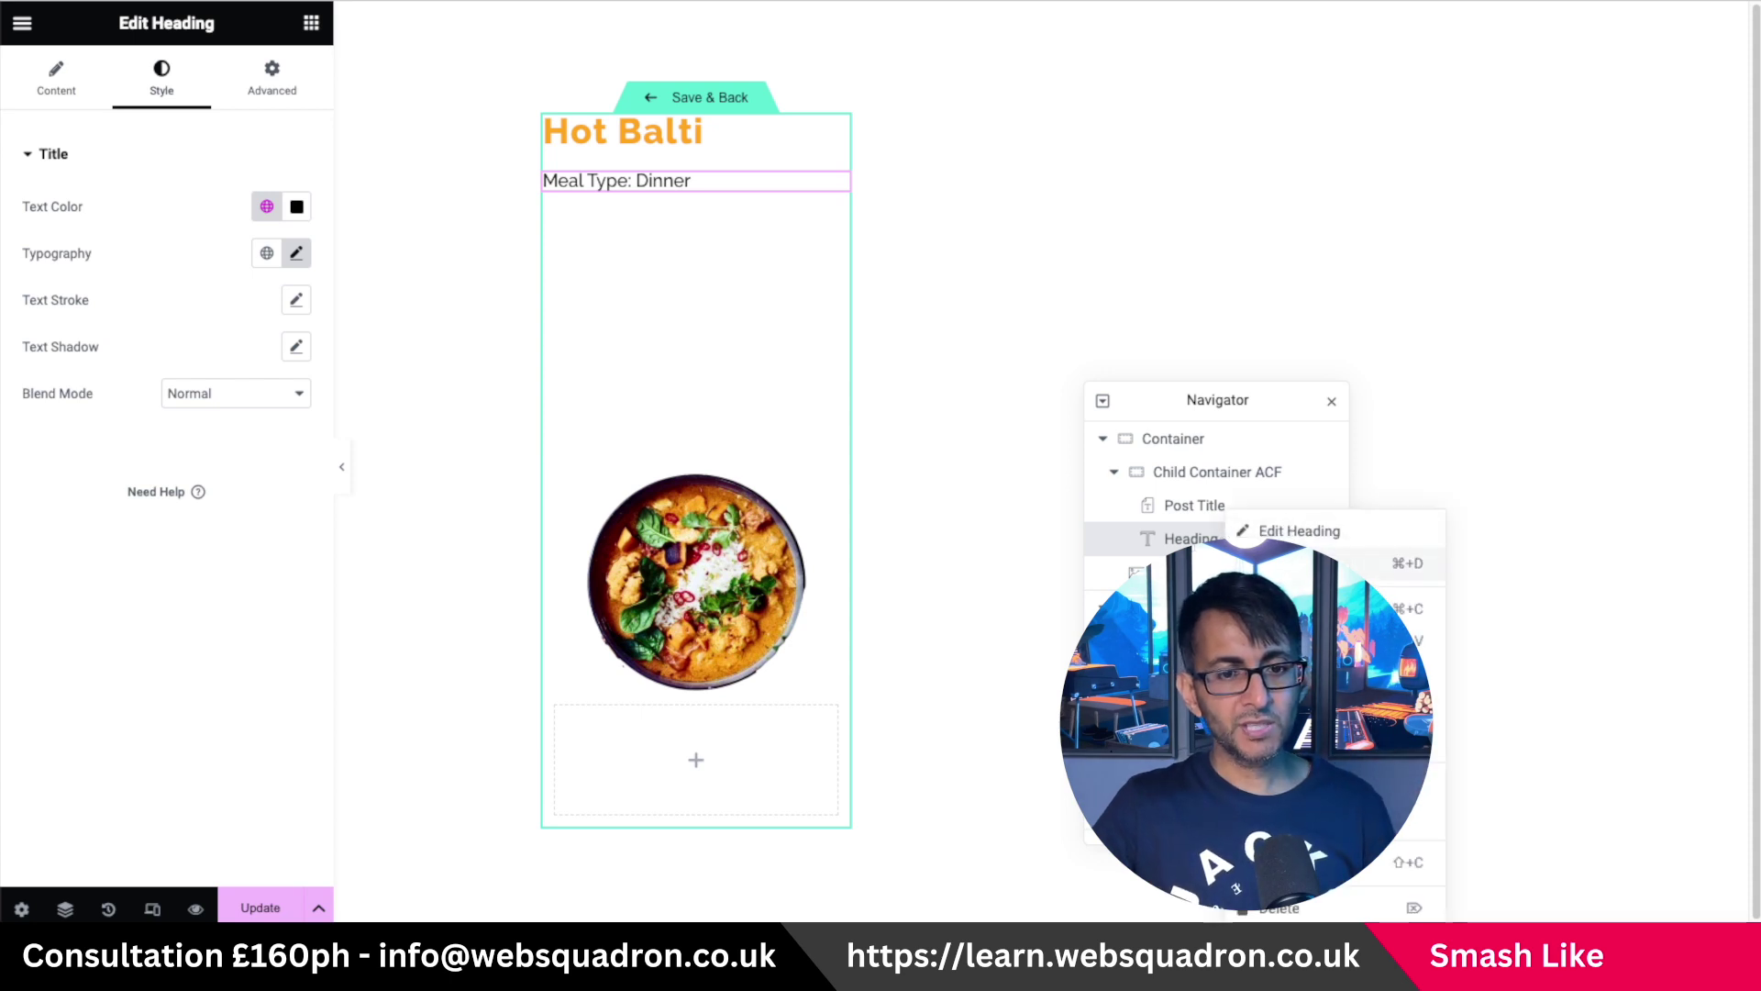
click(1284, 562)
right_click(1198, 571)
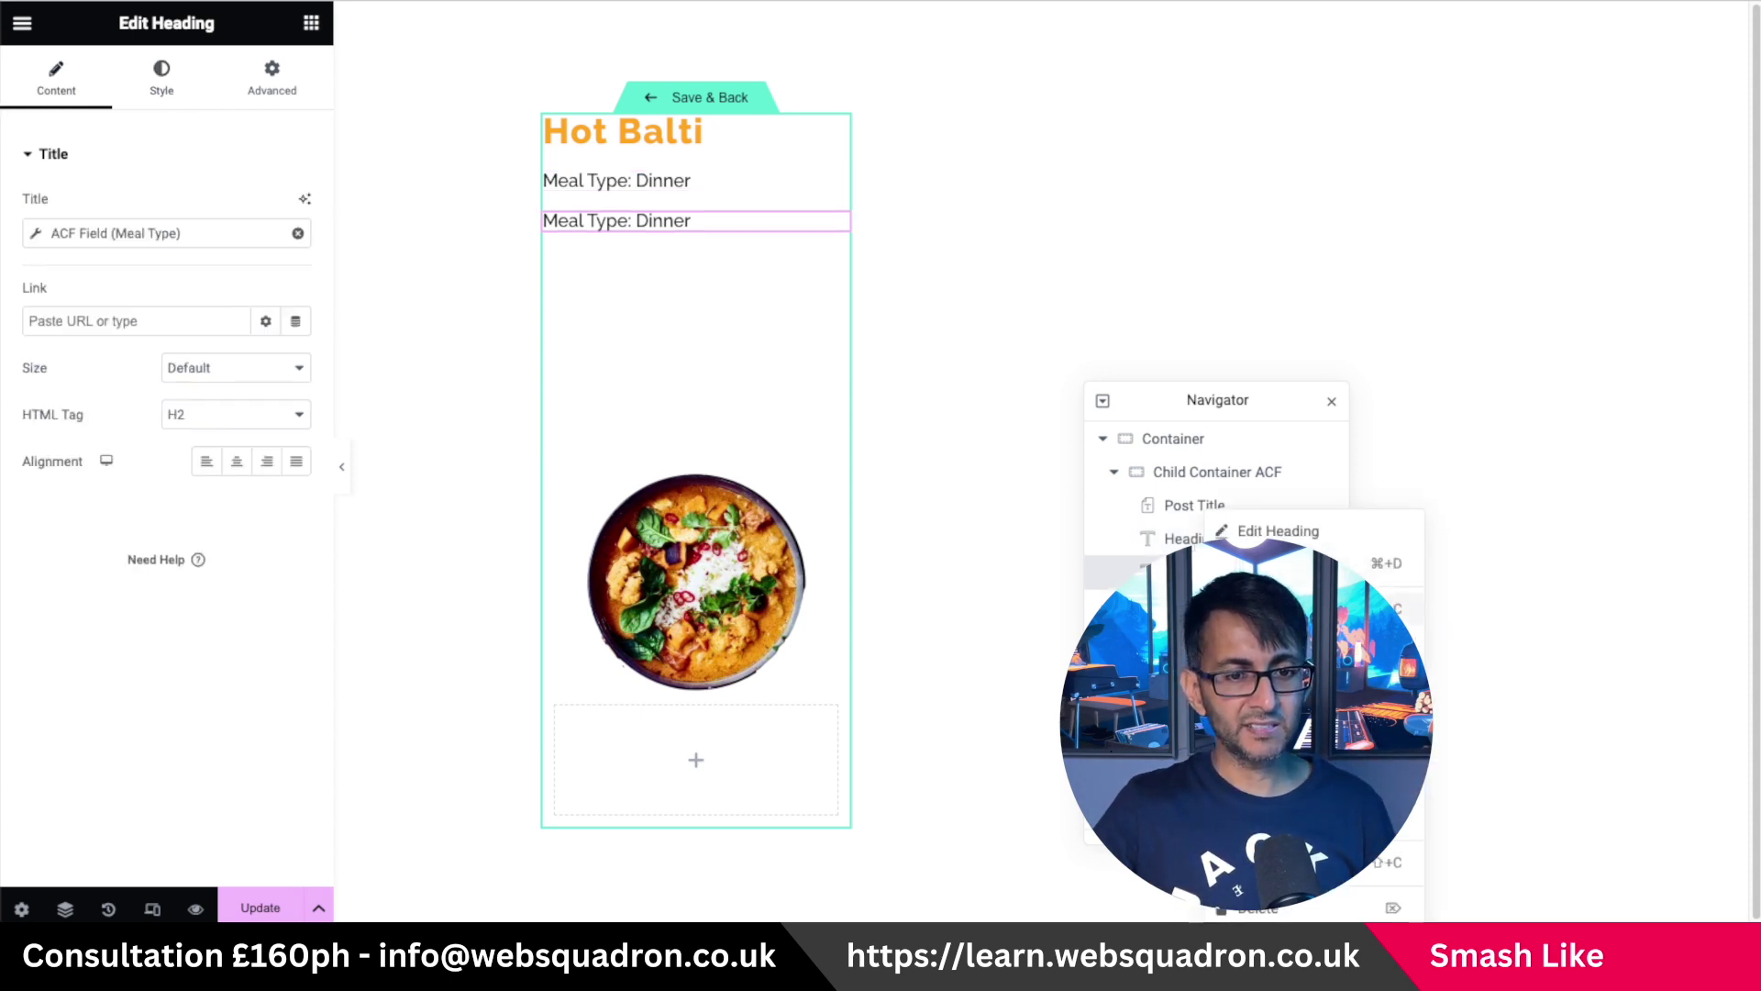
click(1284, 562)
click(1177, 482)
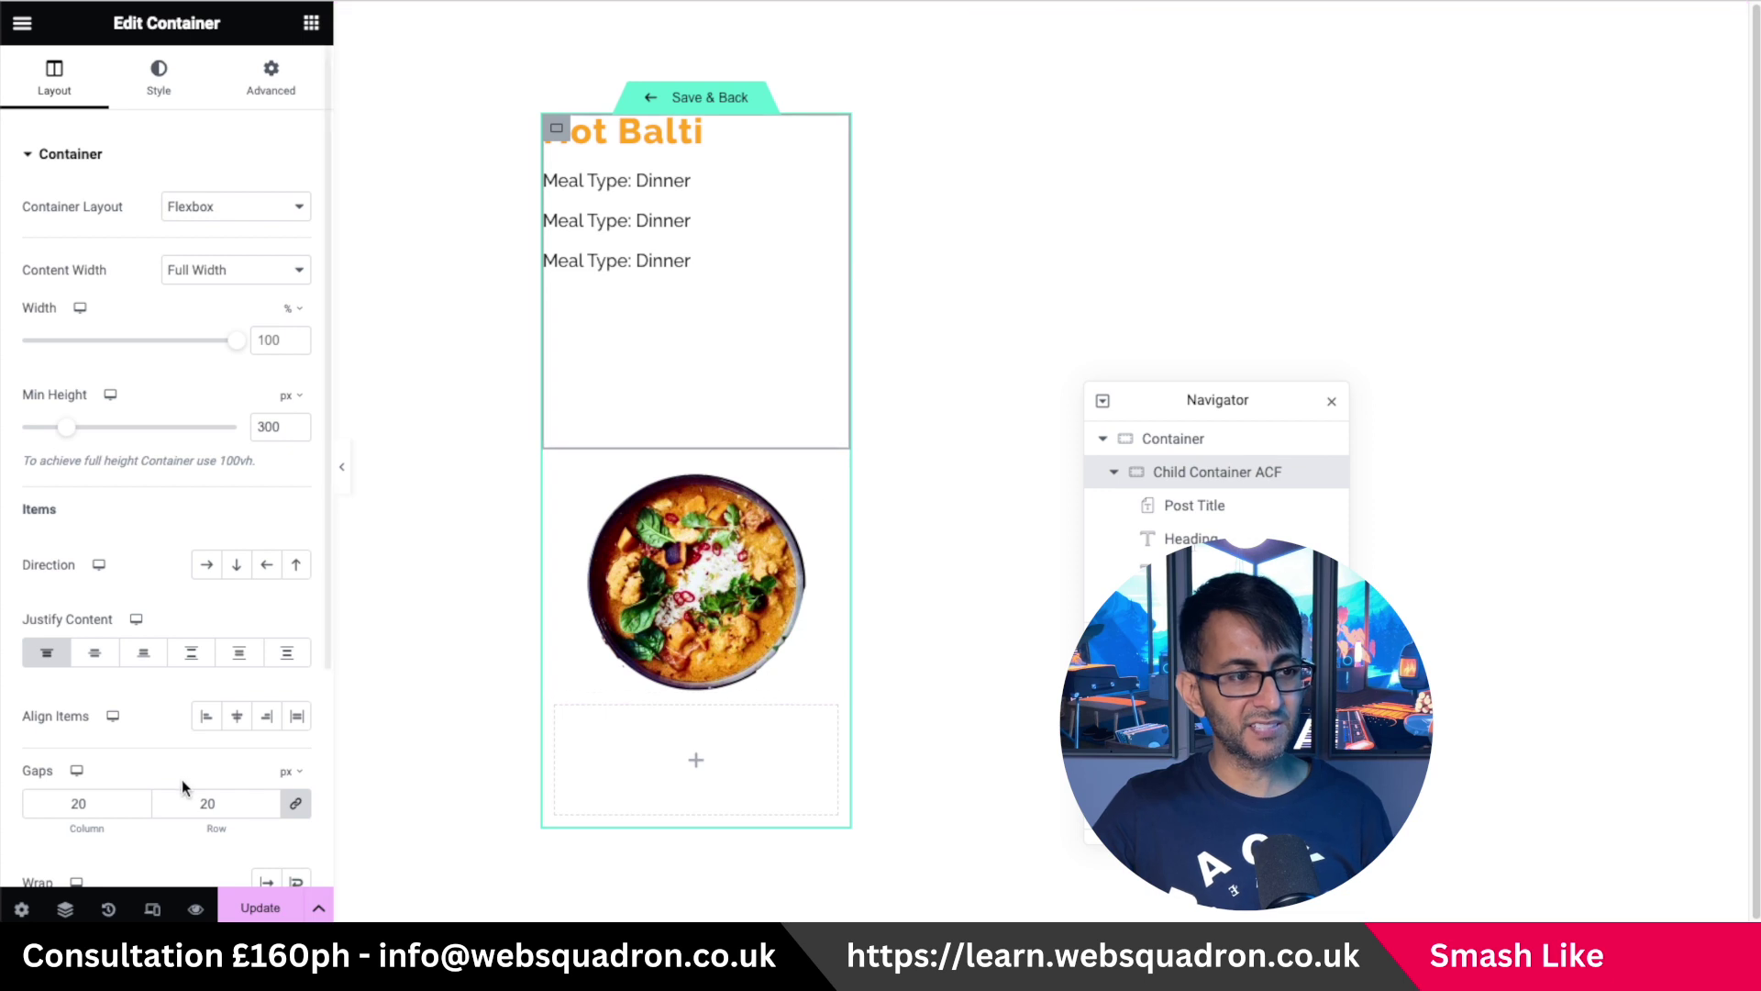
double_click(83, 803)
text(10)
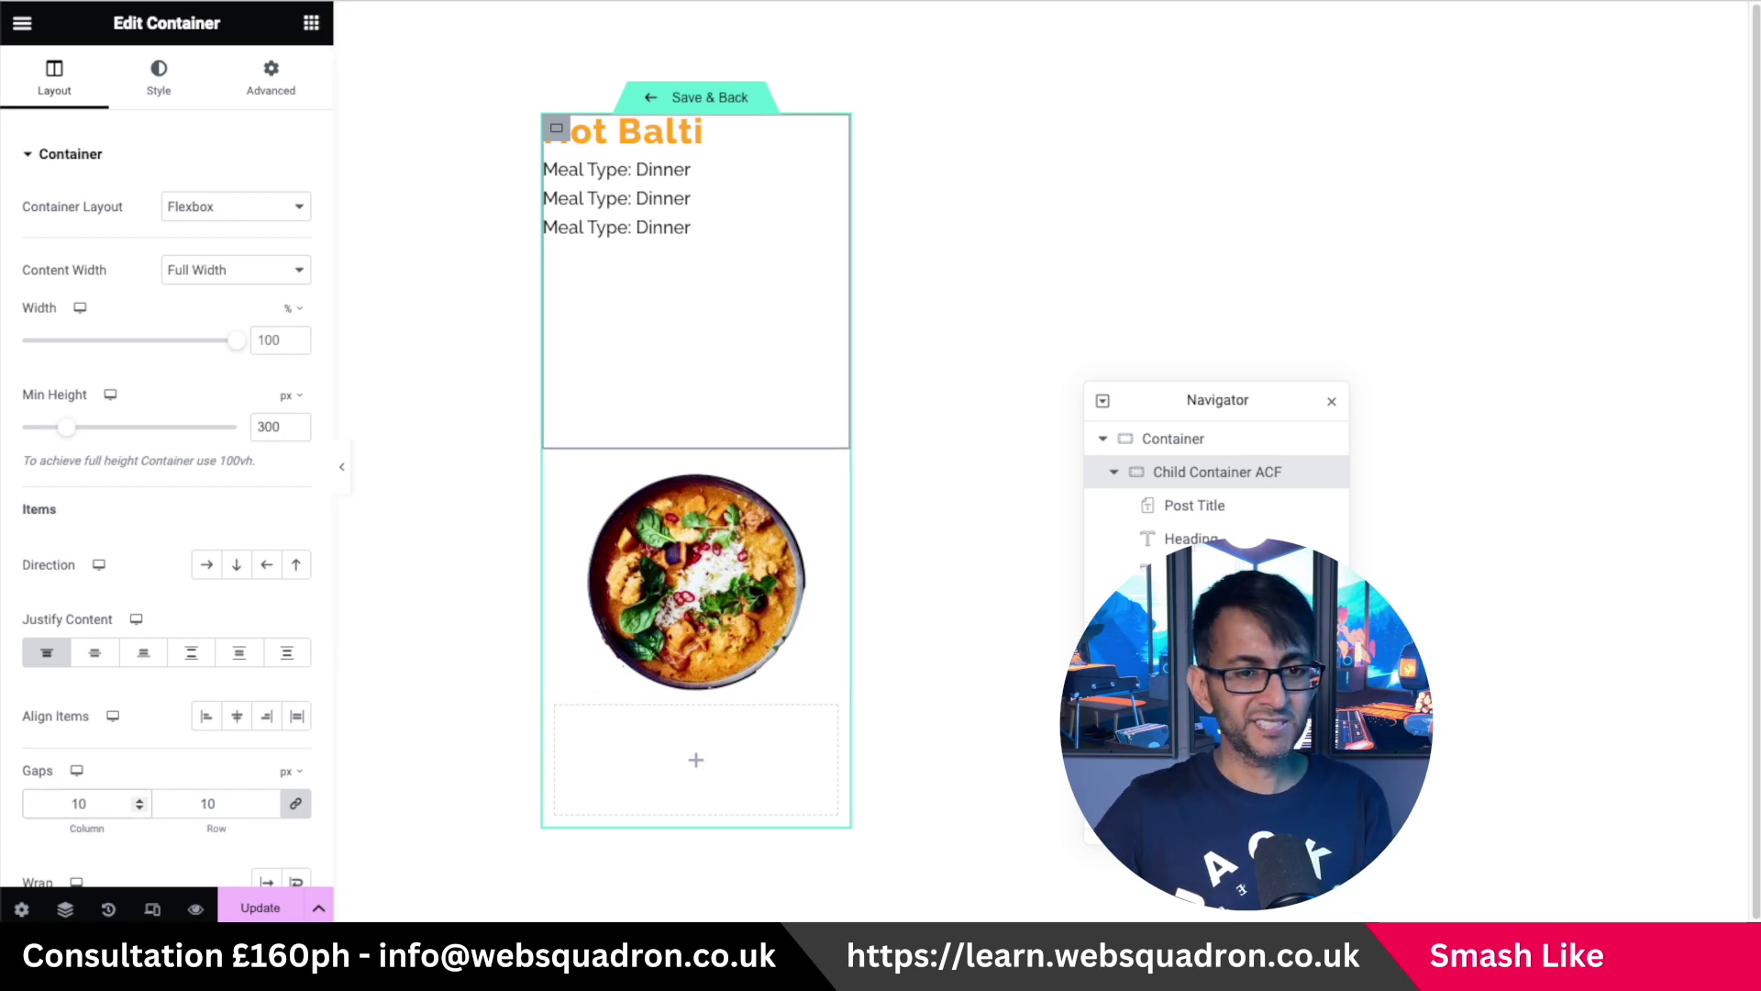
Give the post title a 10 px bottom margin.
click(1201, 504)
click(271, 81)
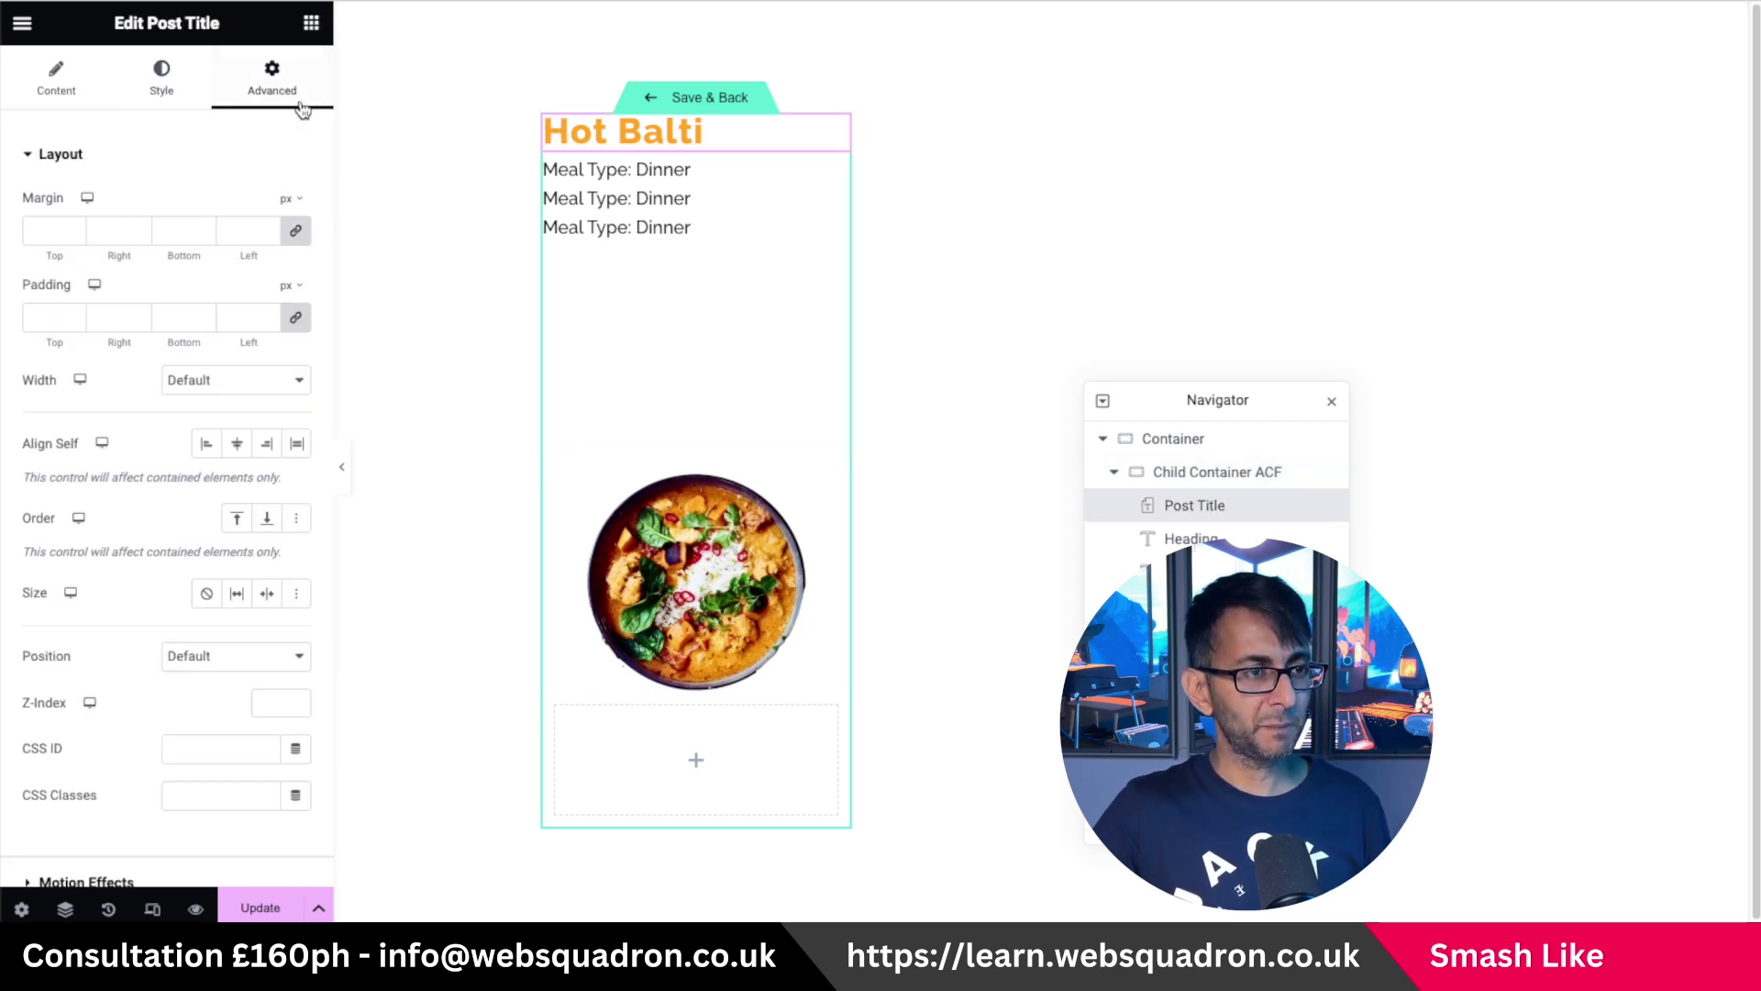
click(204, 226)
text(10)
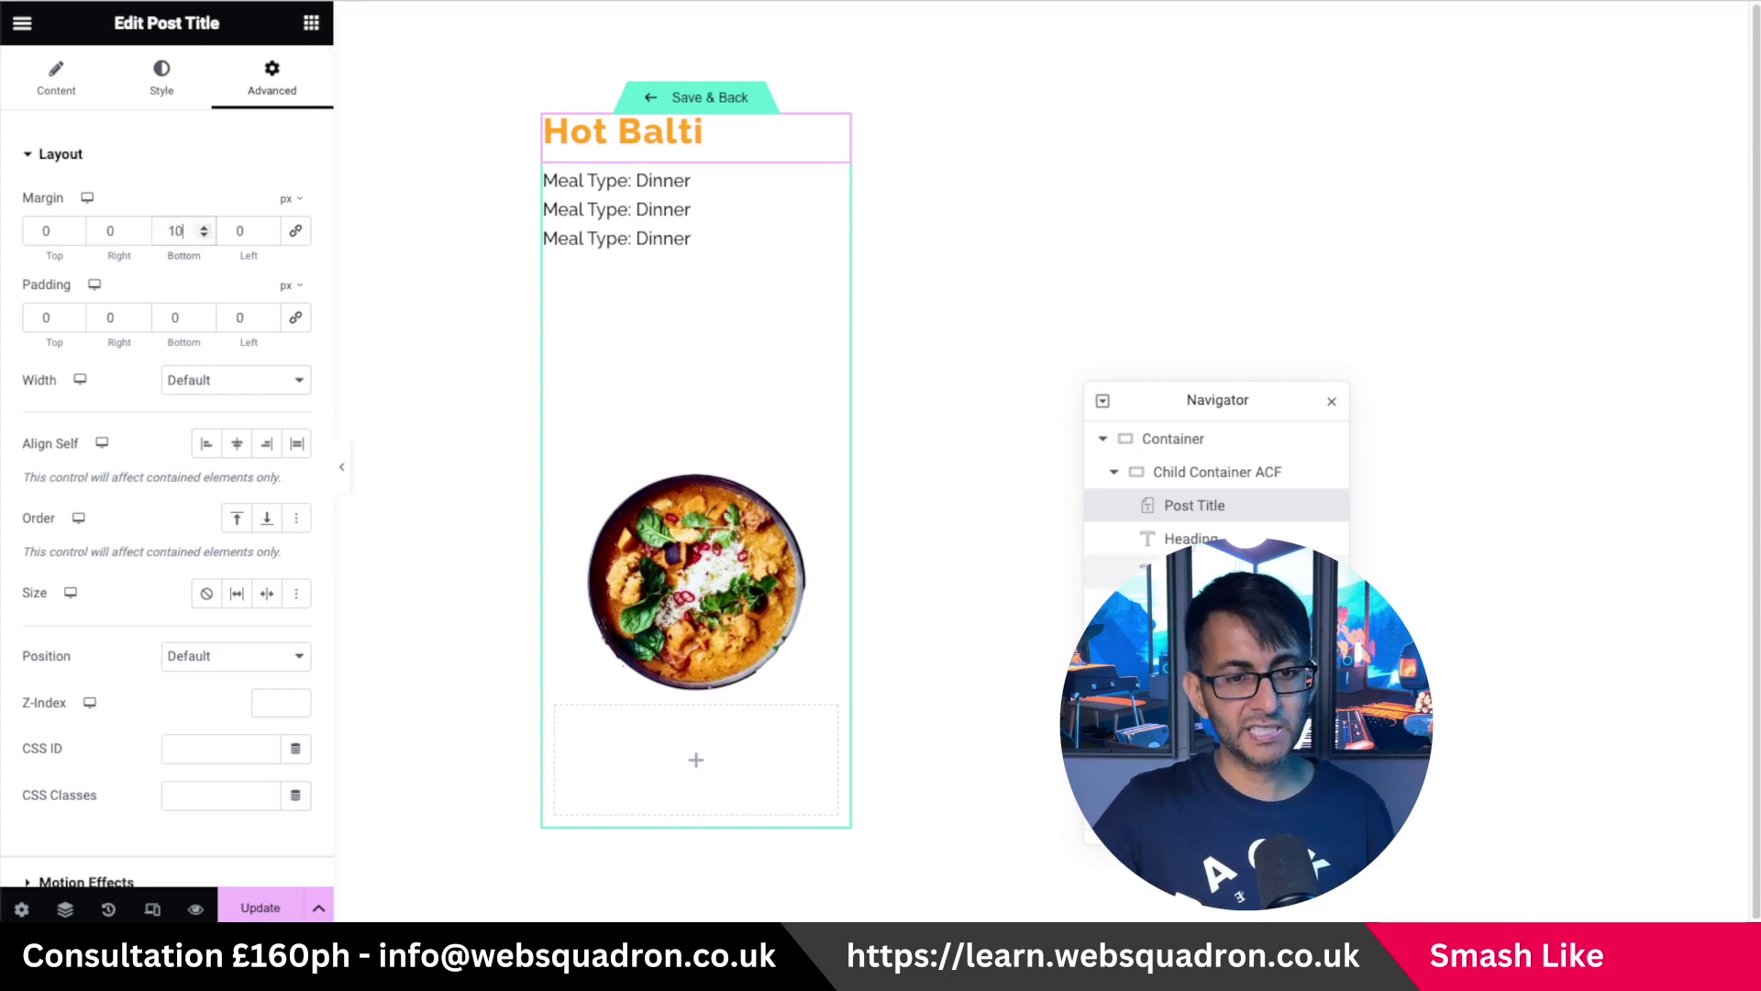
click(1114, 571)
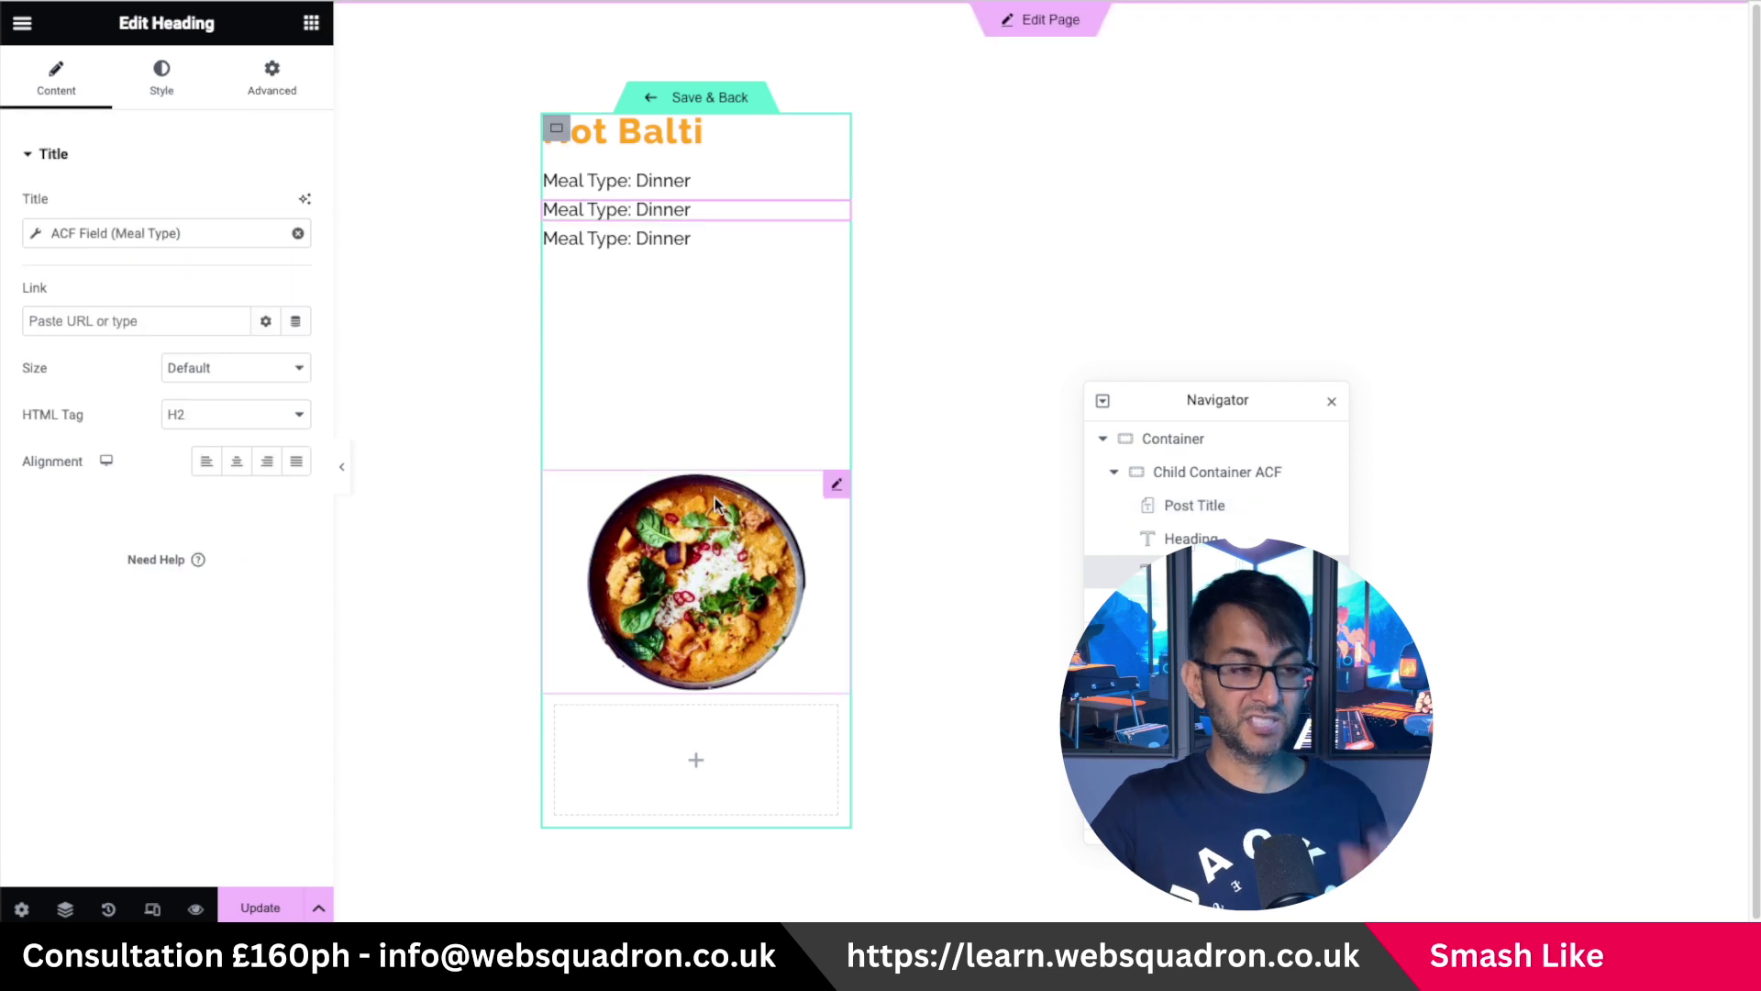
Switch the second line's ACF field to Time to Cook, with 'Time to Cook:' before and 'mins' after.
click(37, 236)
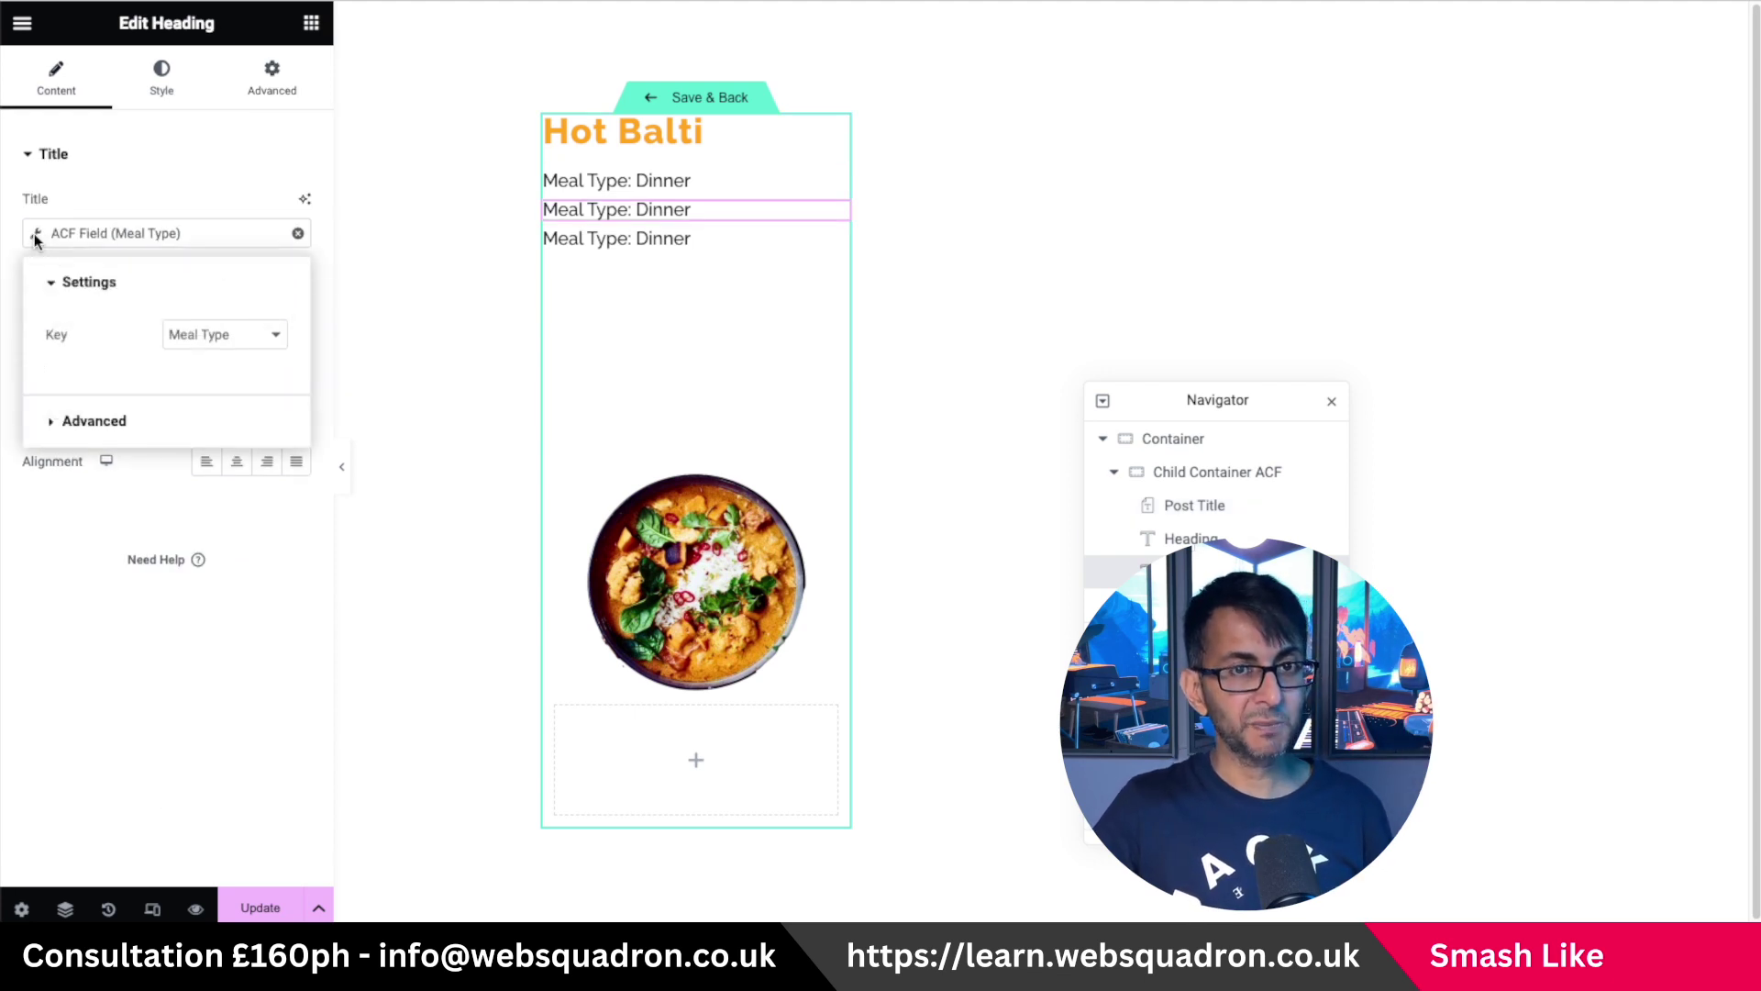
click(224, 336)
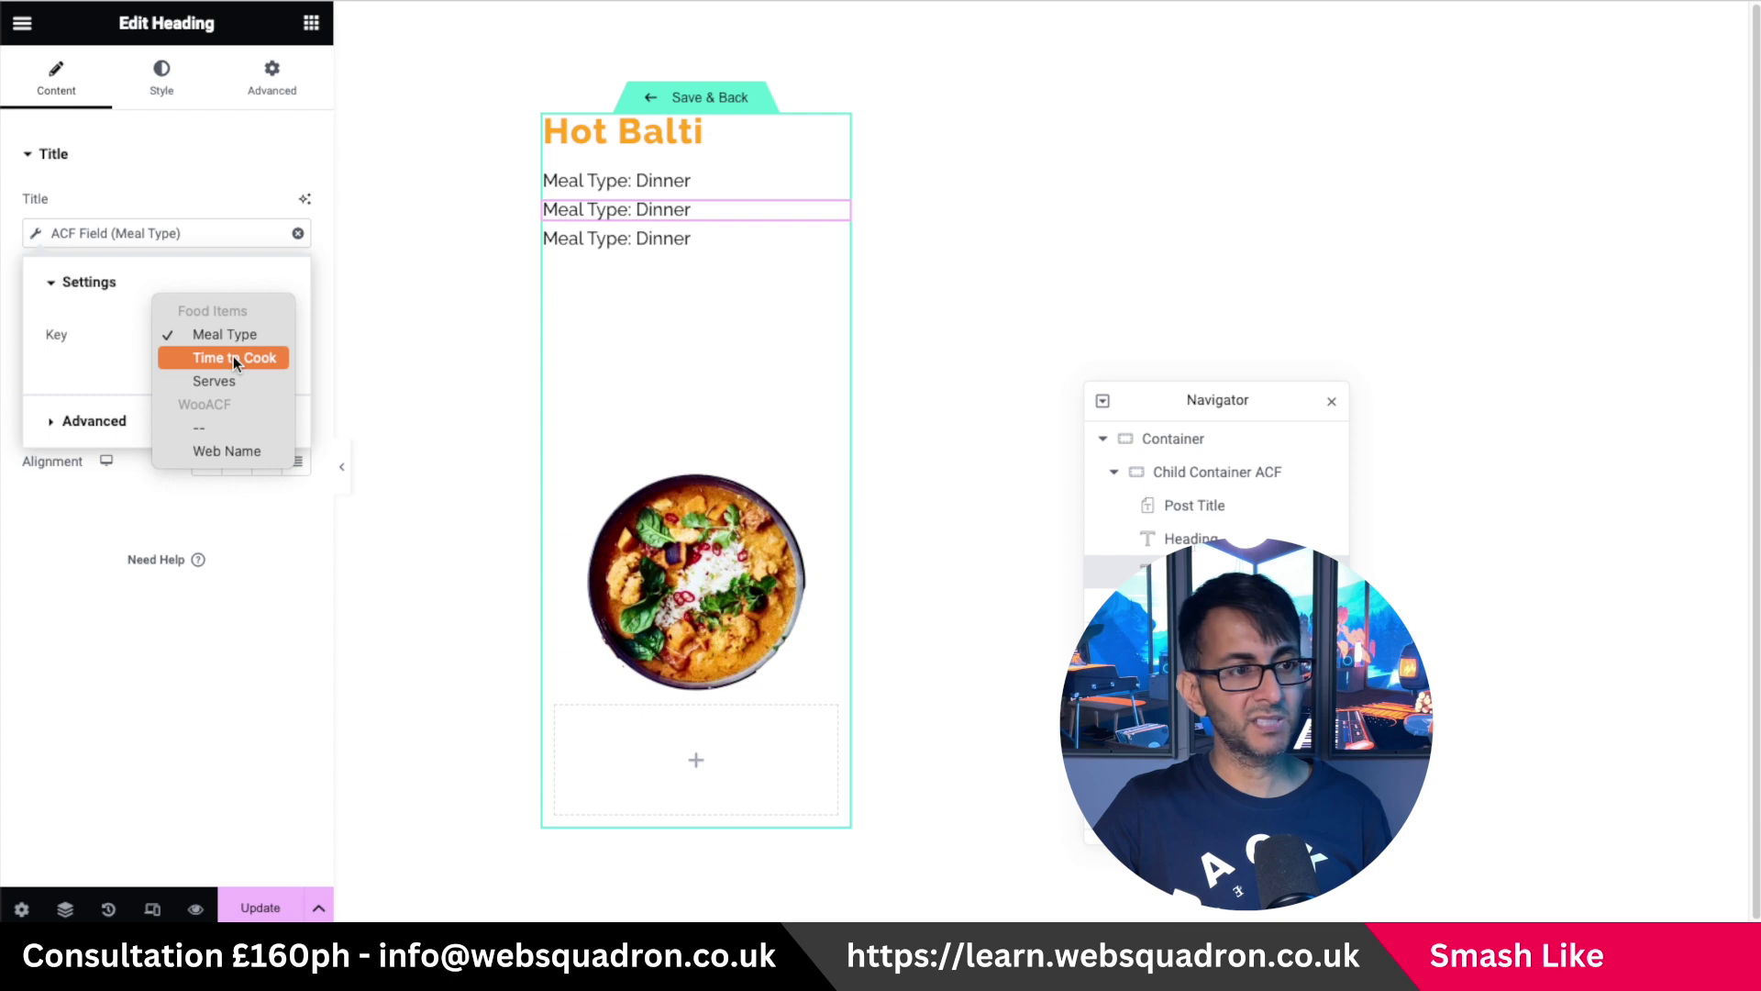
click(233, 358)
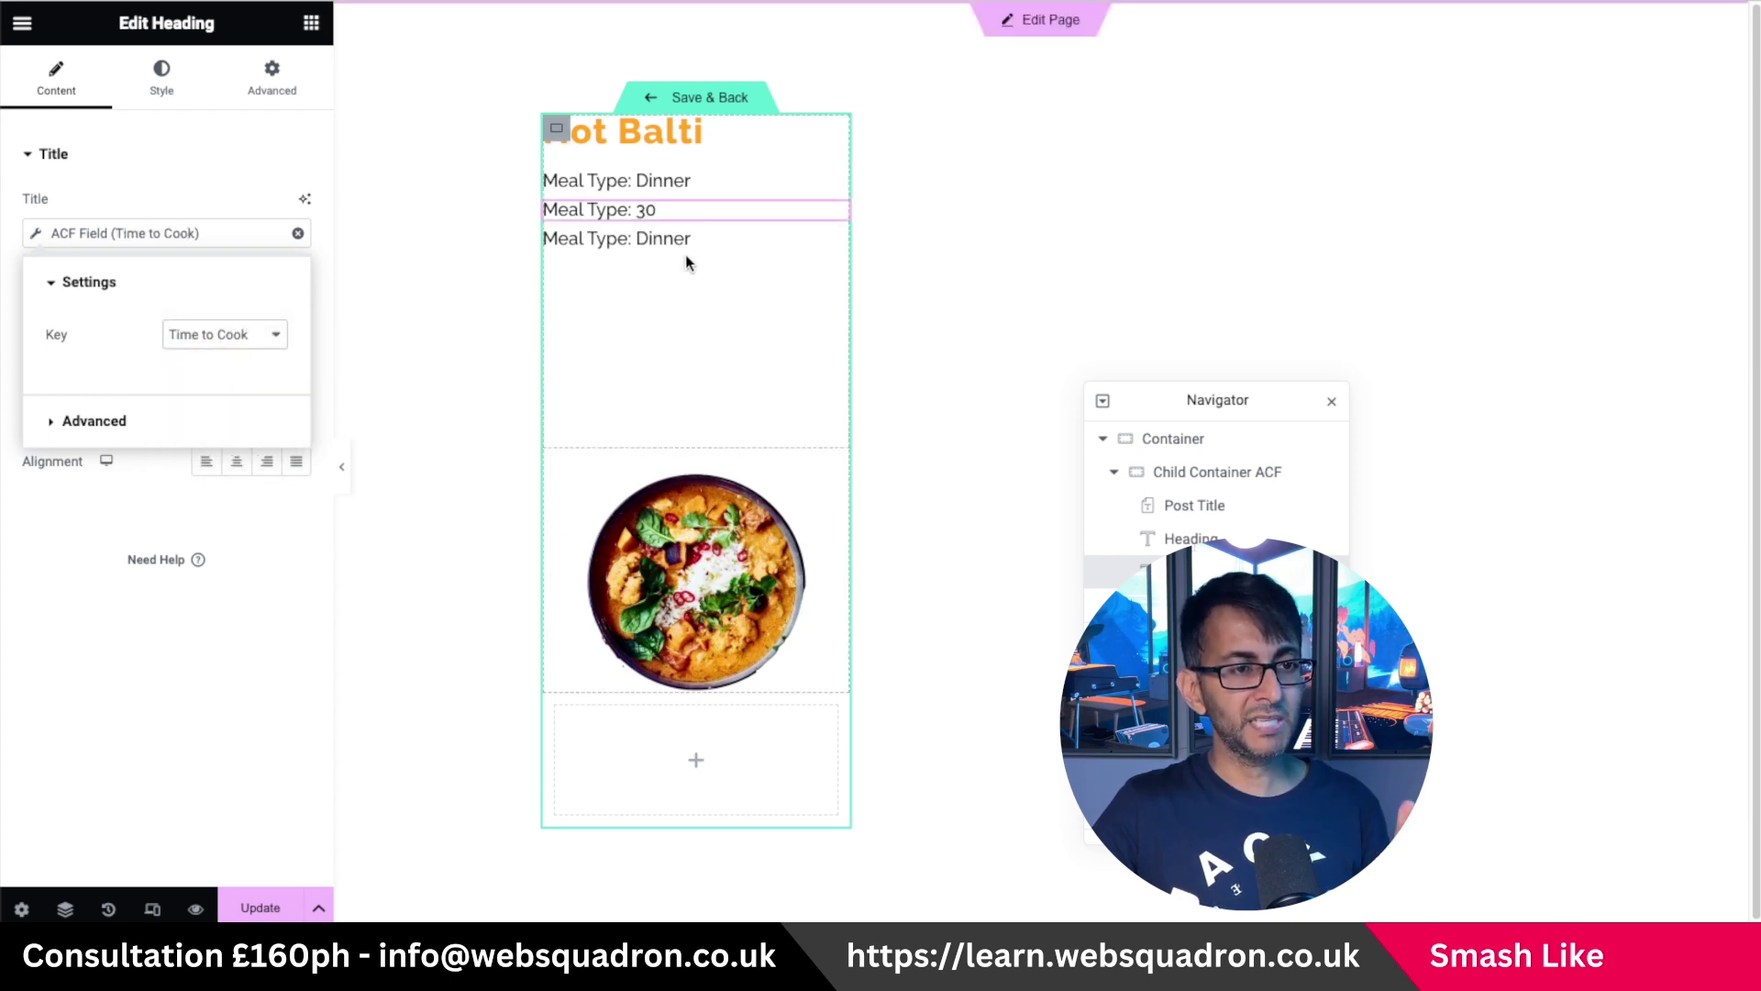
click(89, 420)
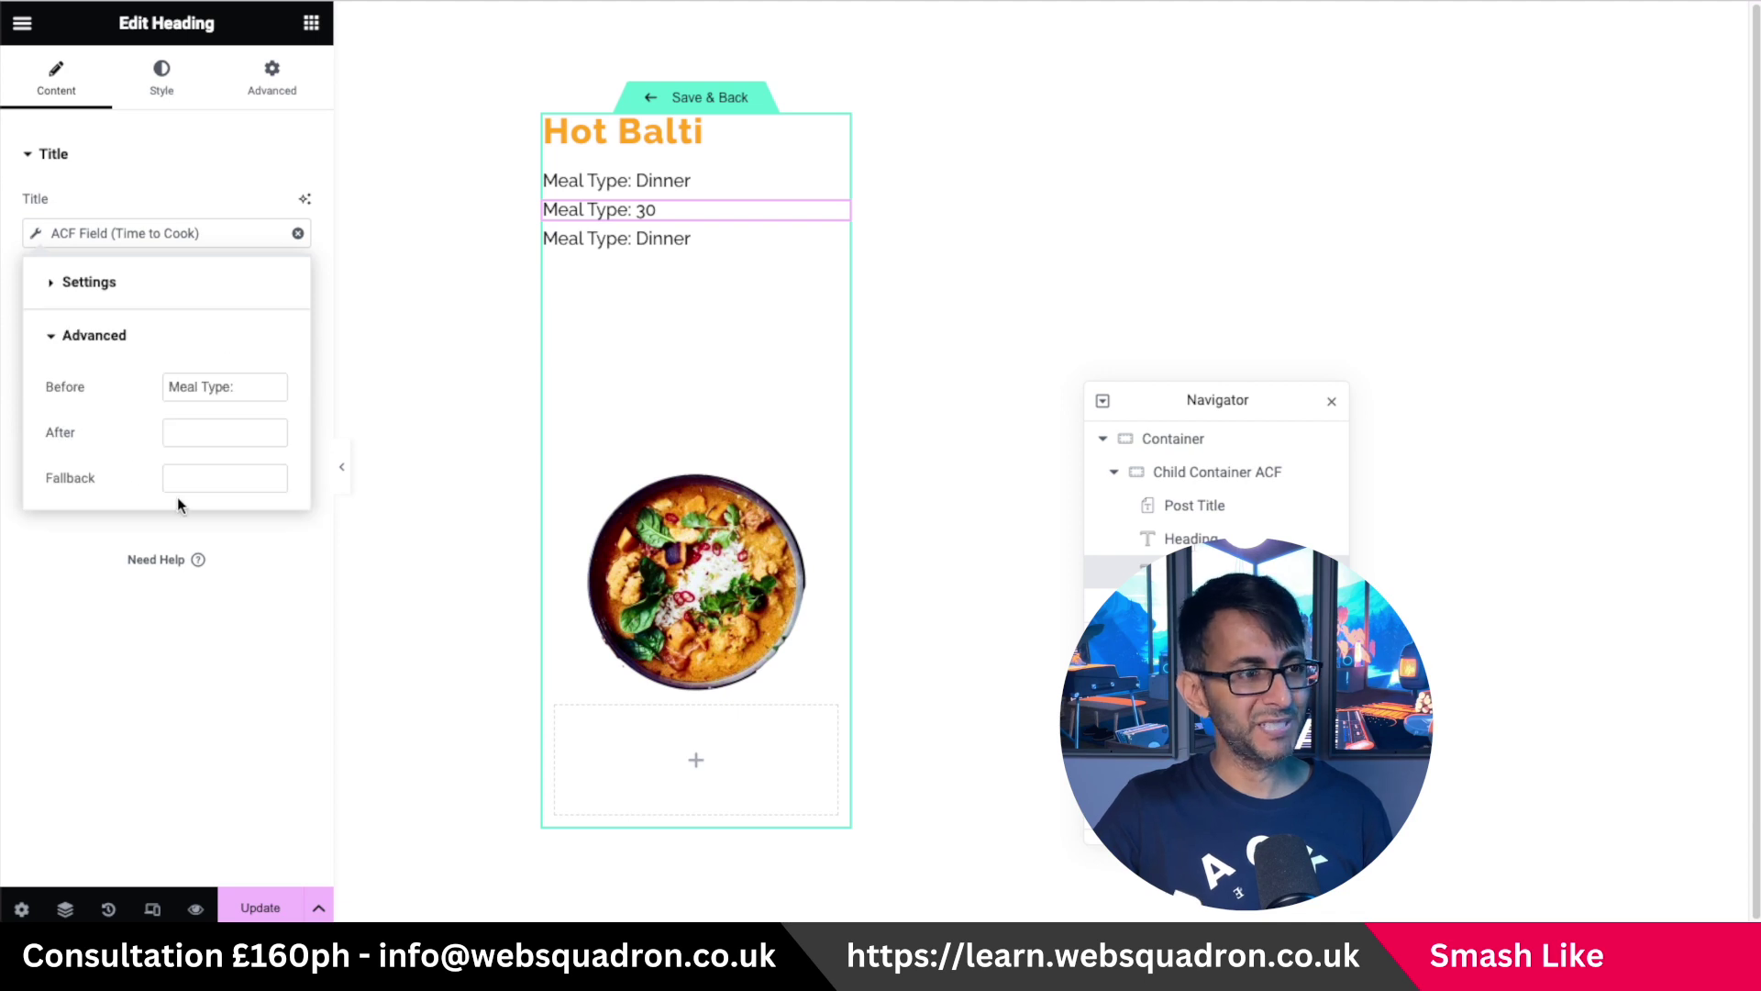
drag(264, 386, 88, 371)
text(Time to Cook:)
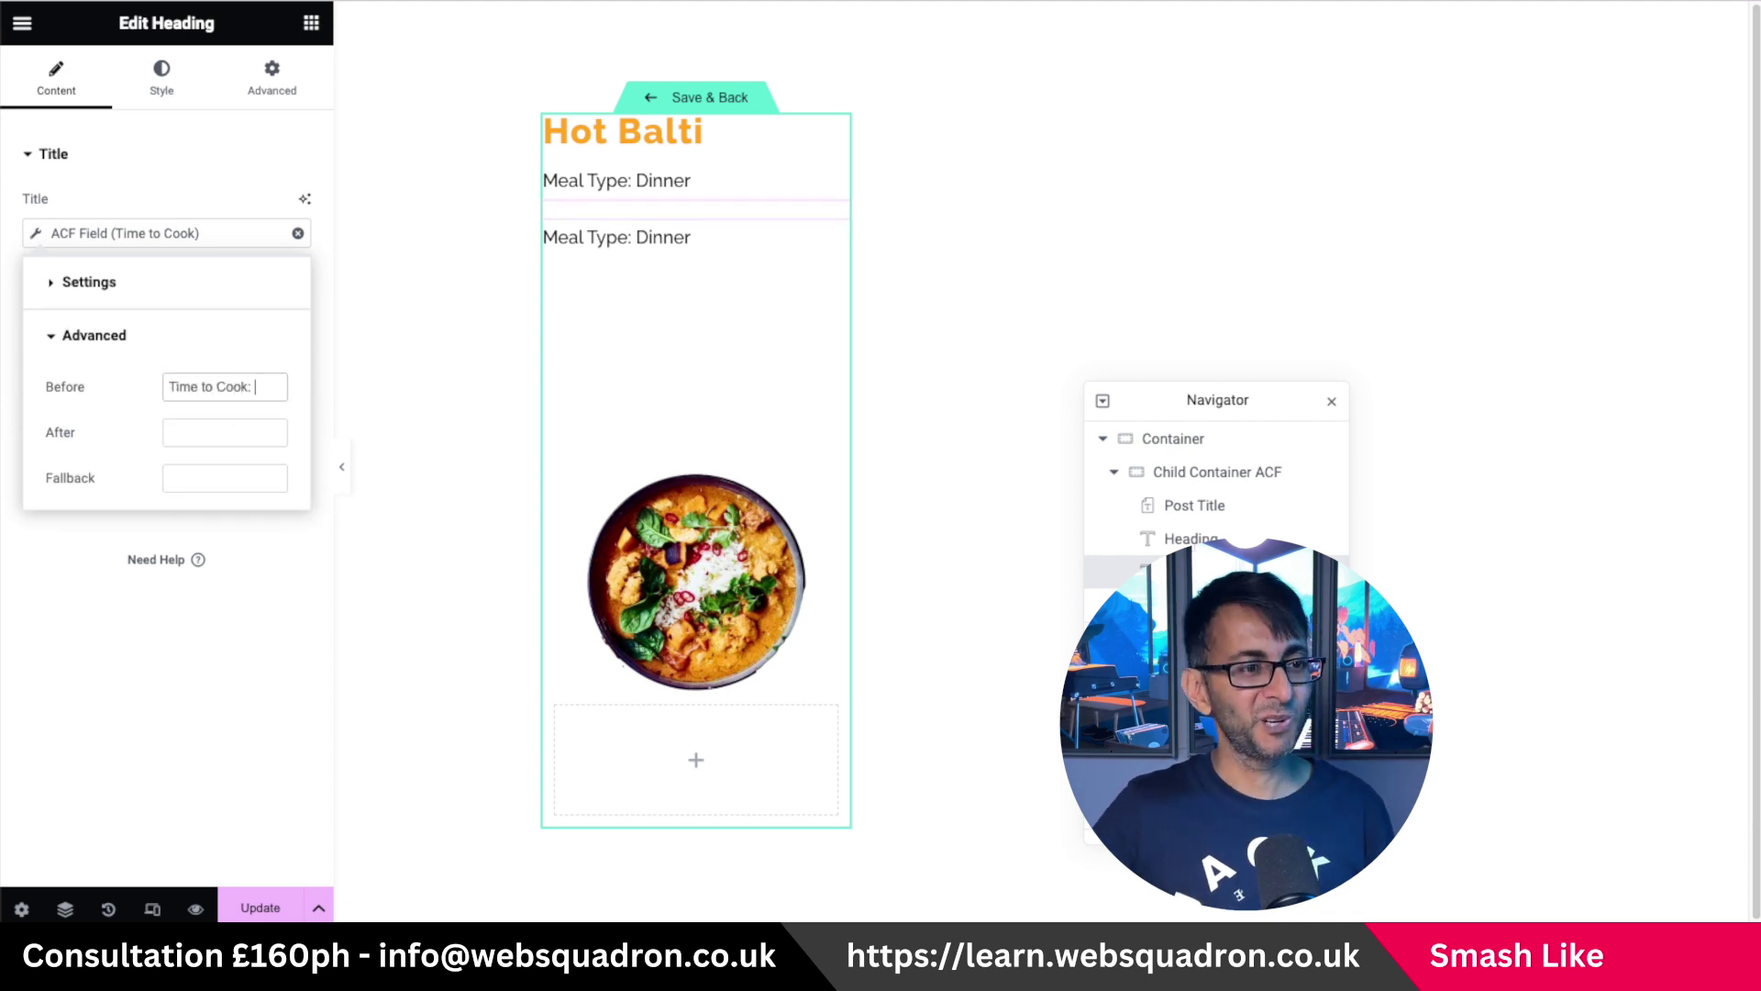
click(208, 435)
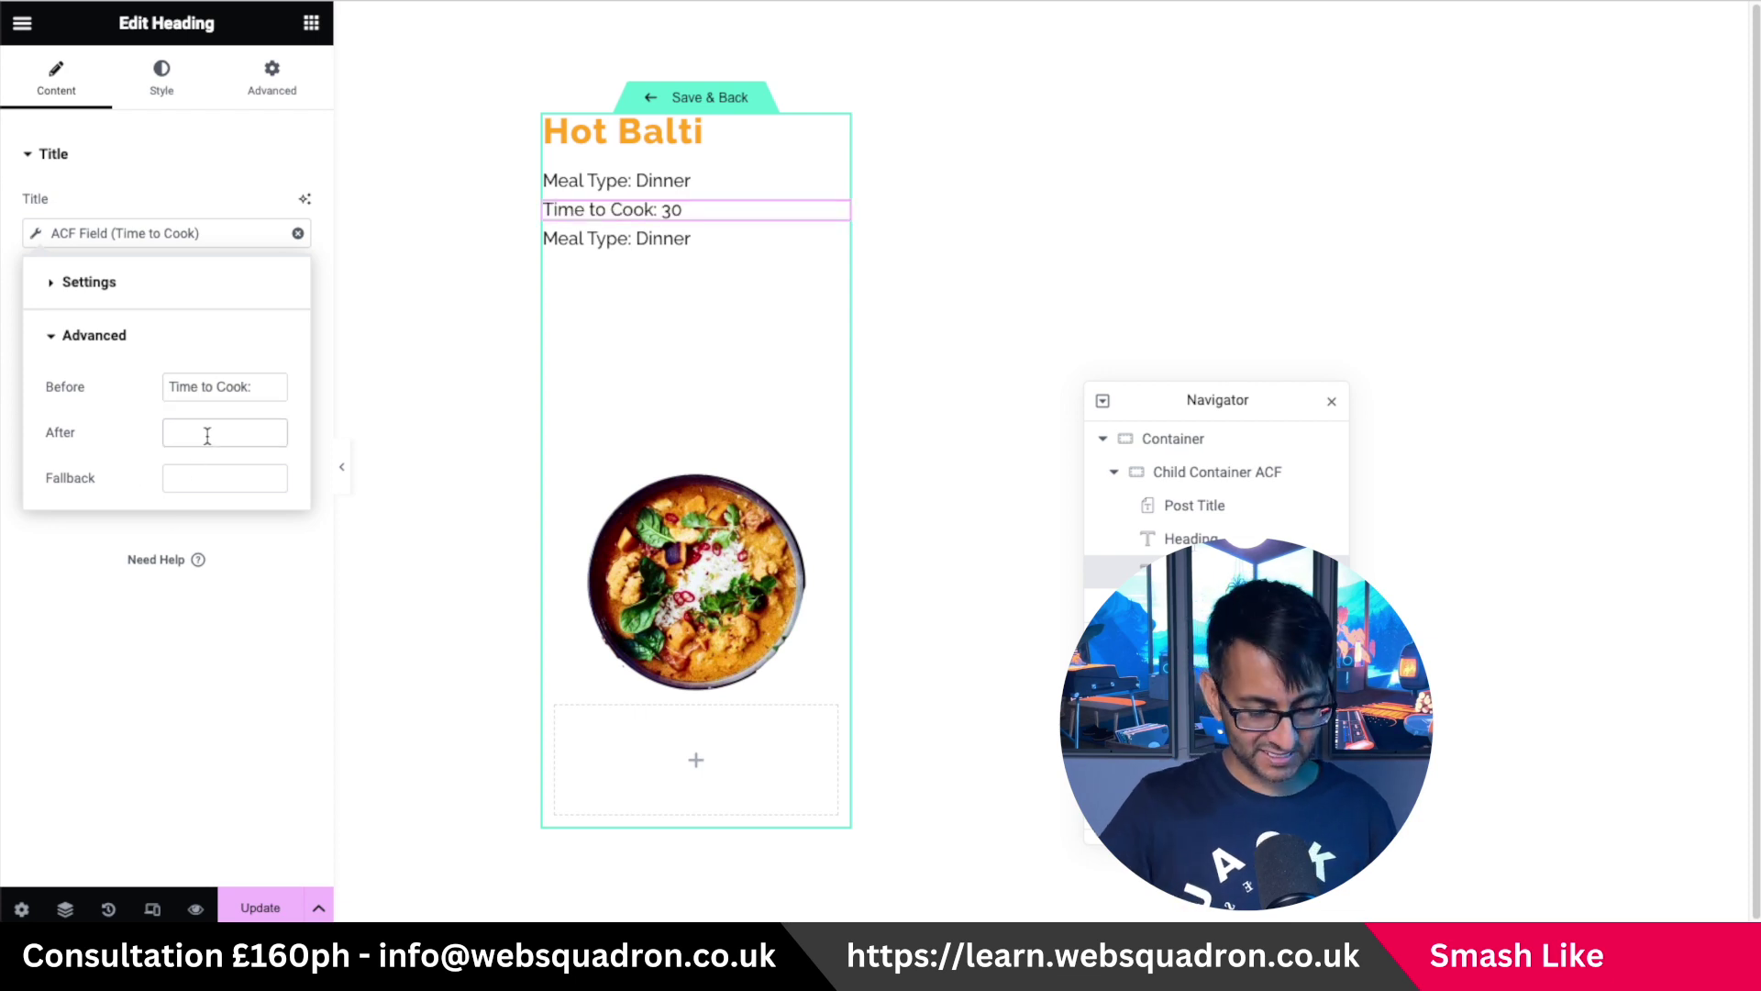
text(mins)
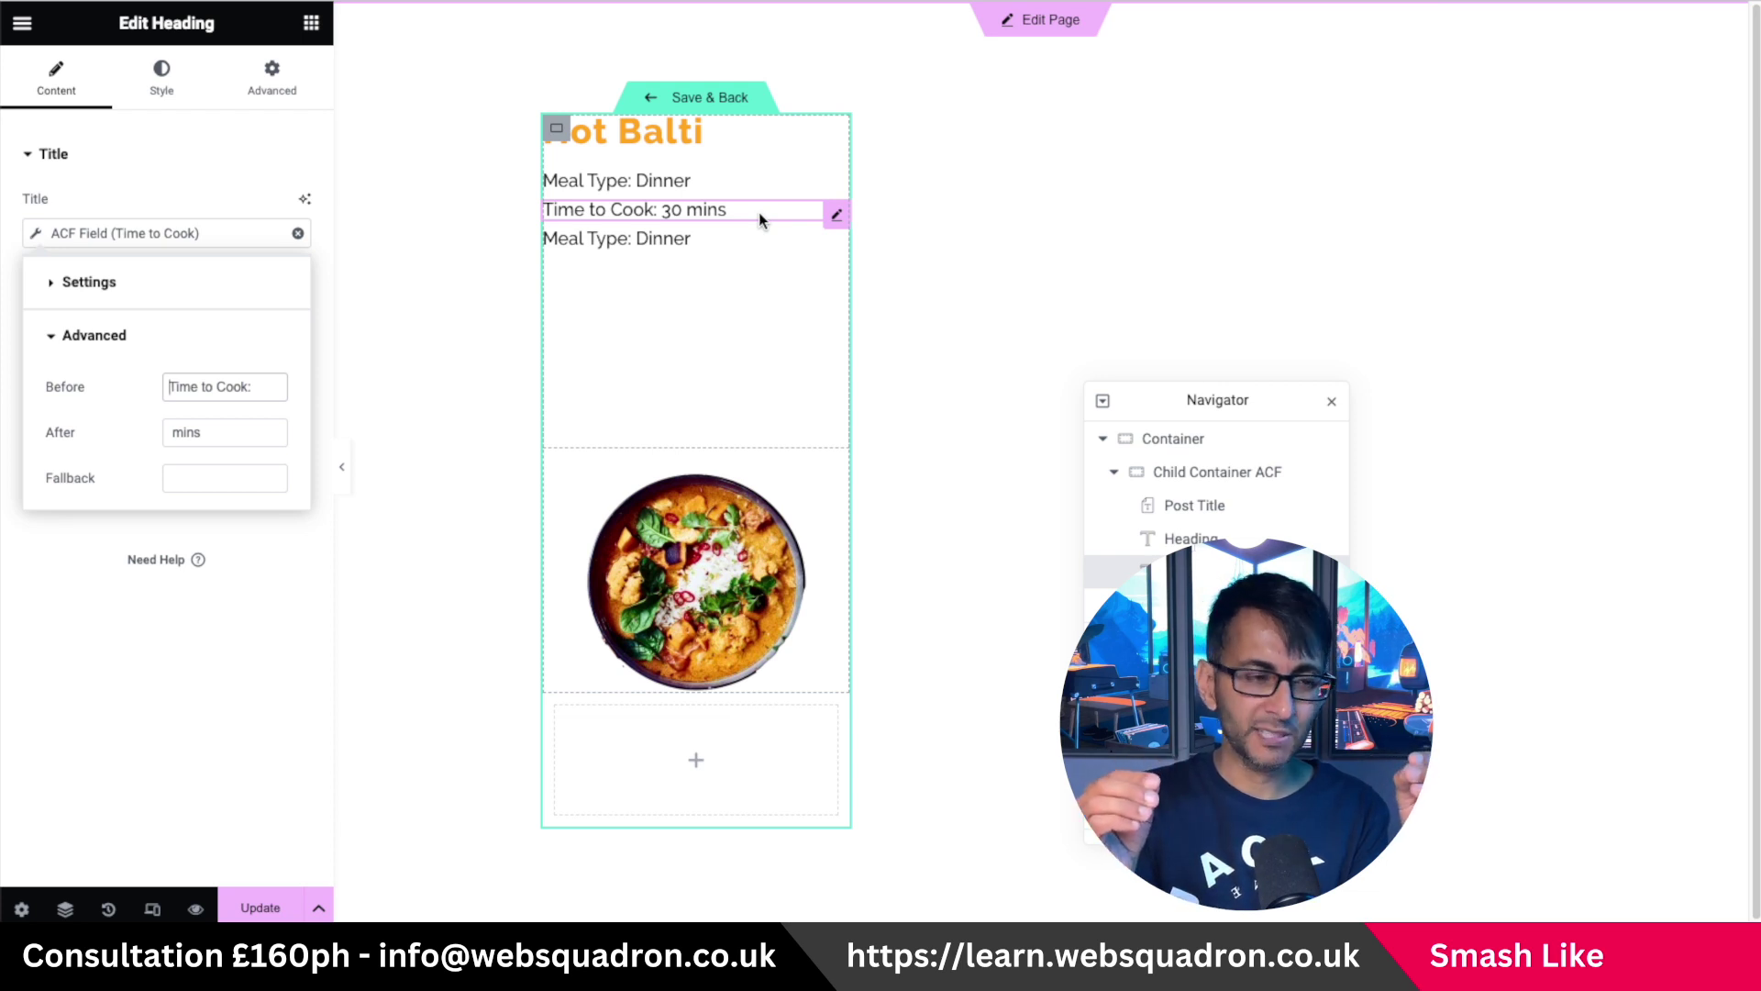
Set the cooking time line's font weight to light.
click(161, 78)
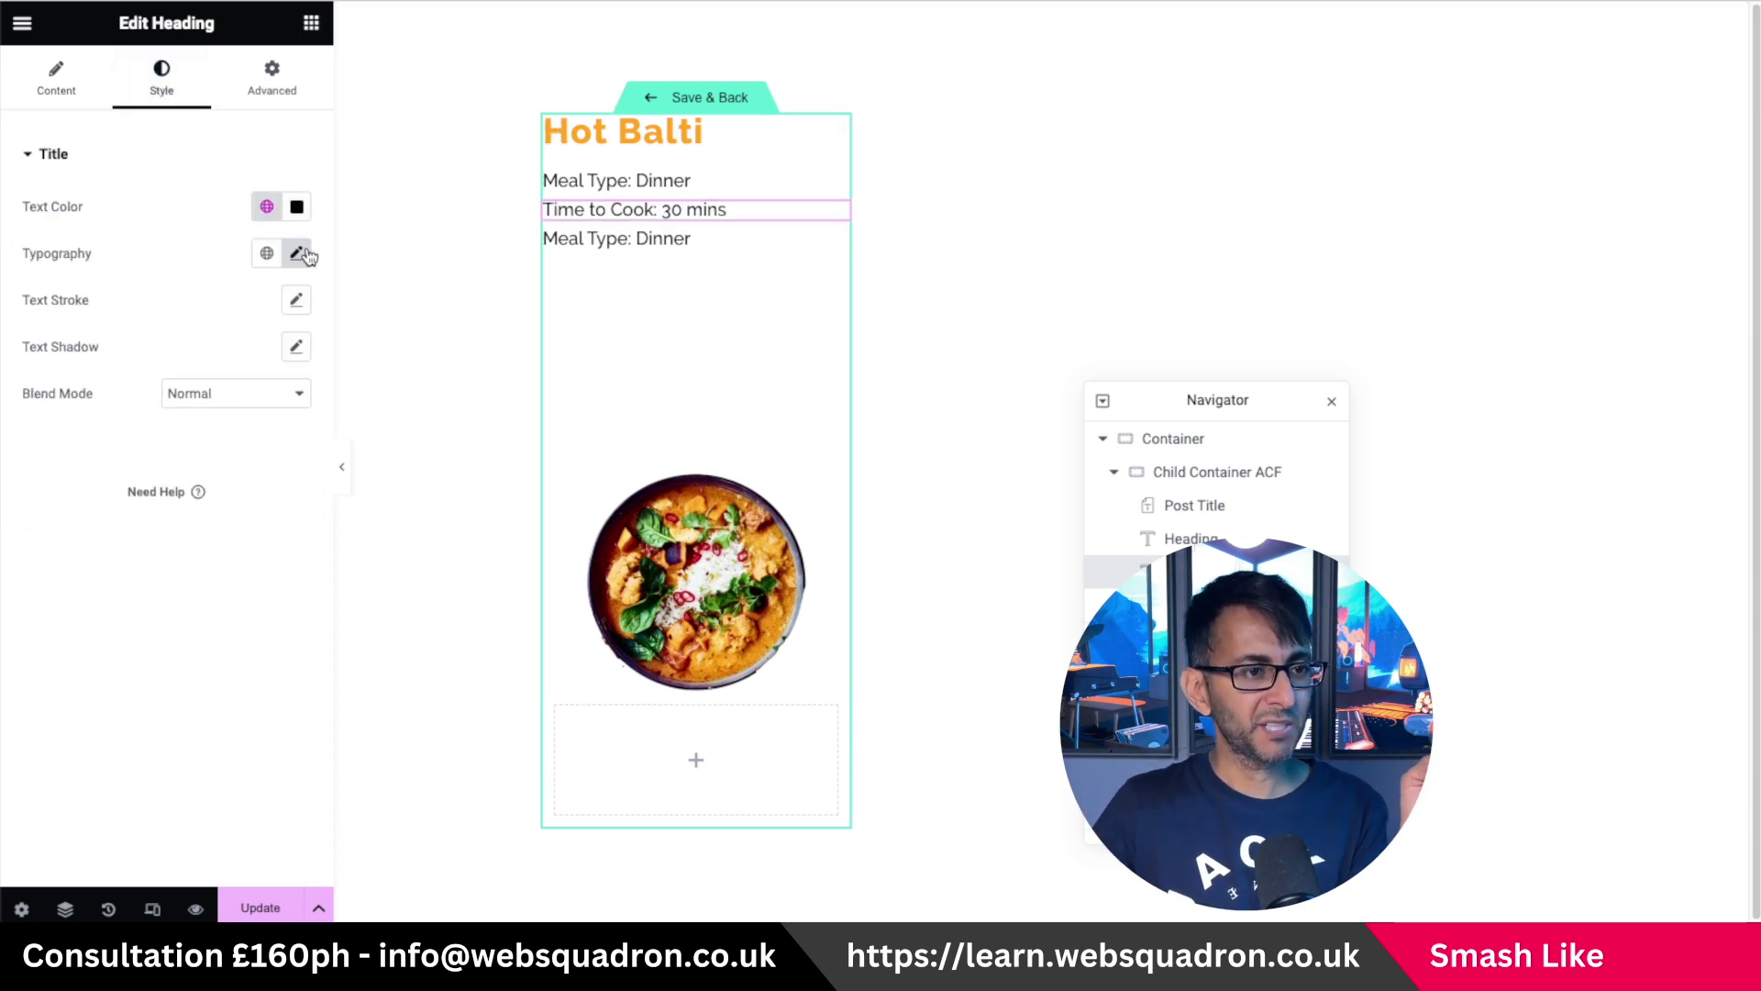
click(305, 255)
click(240, 476)
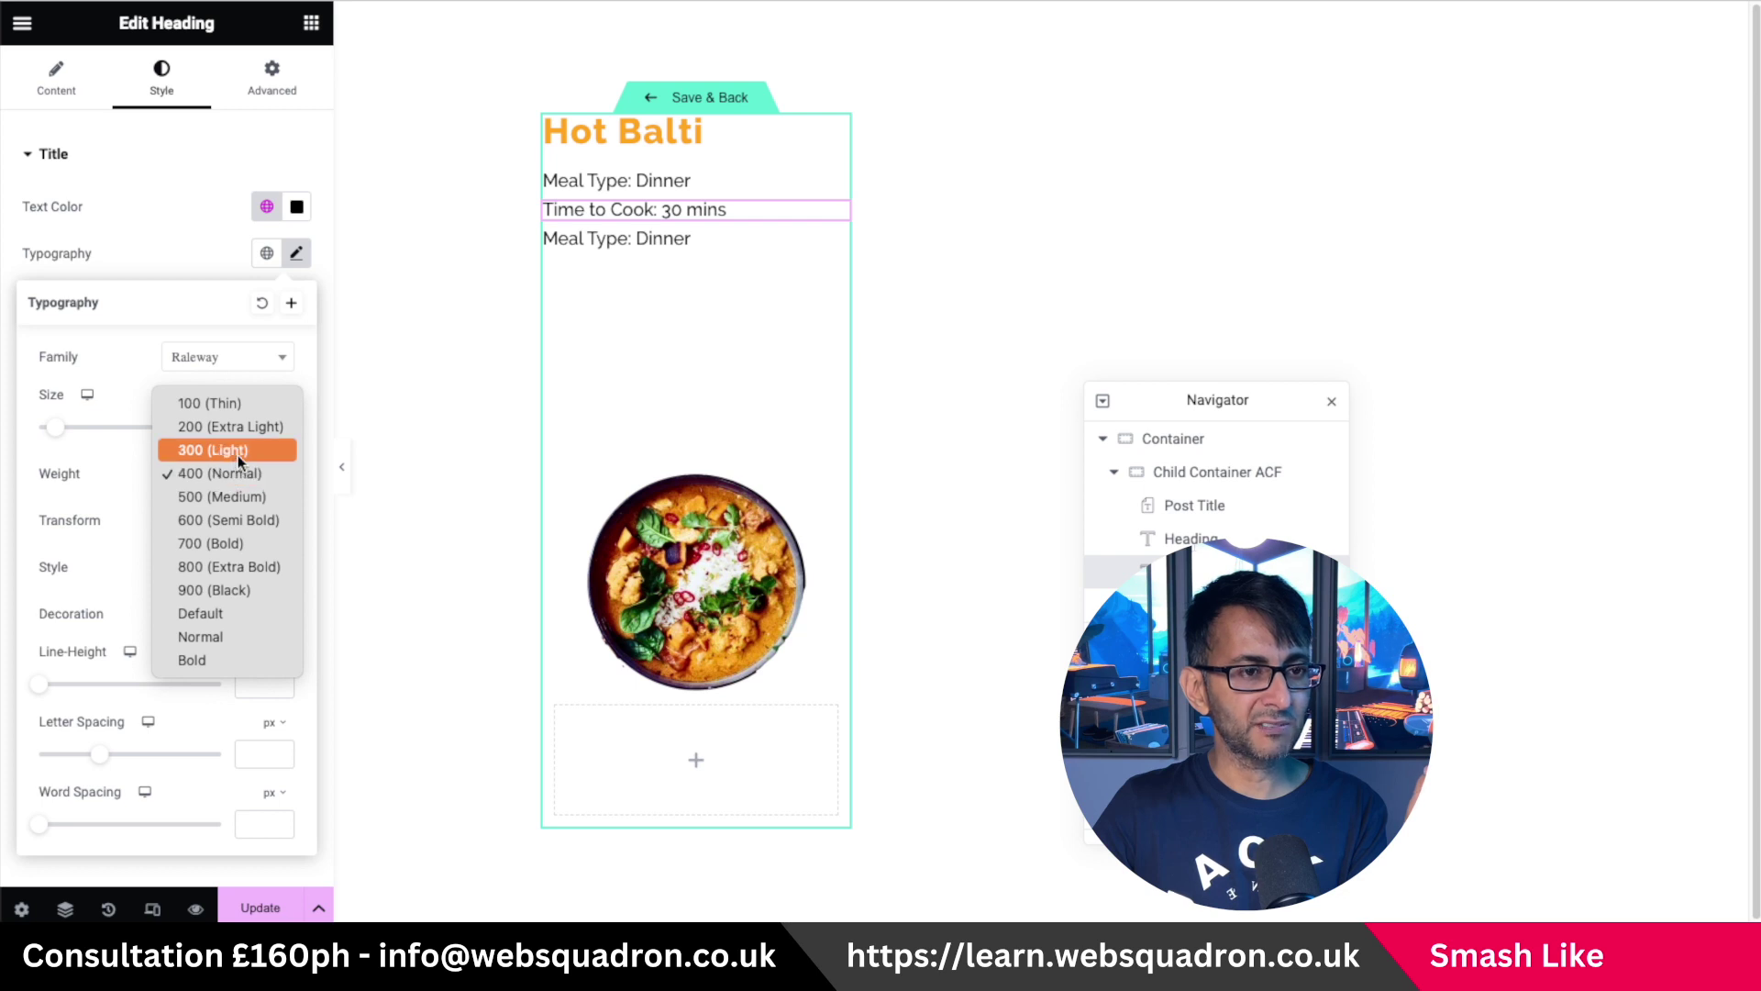
click(237, 450)
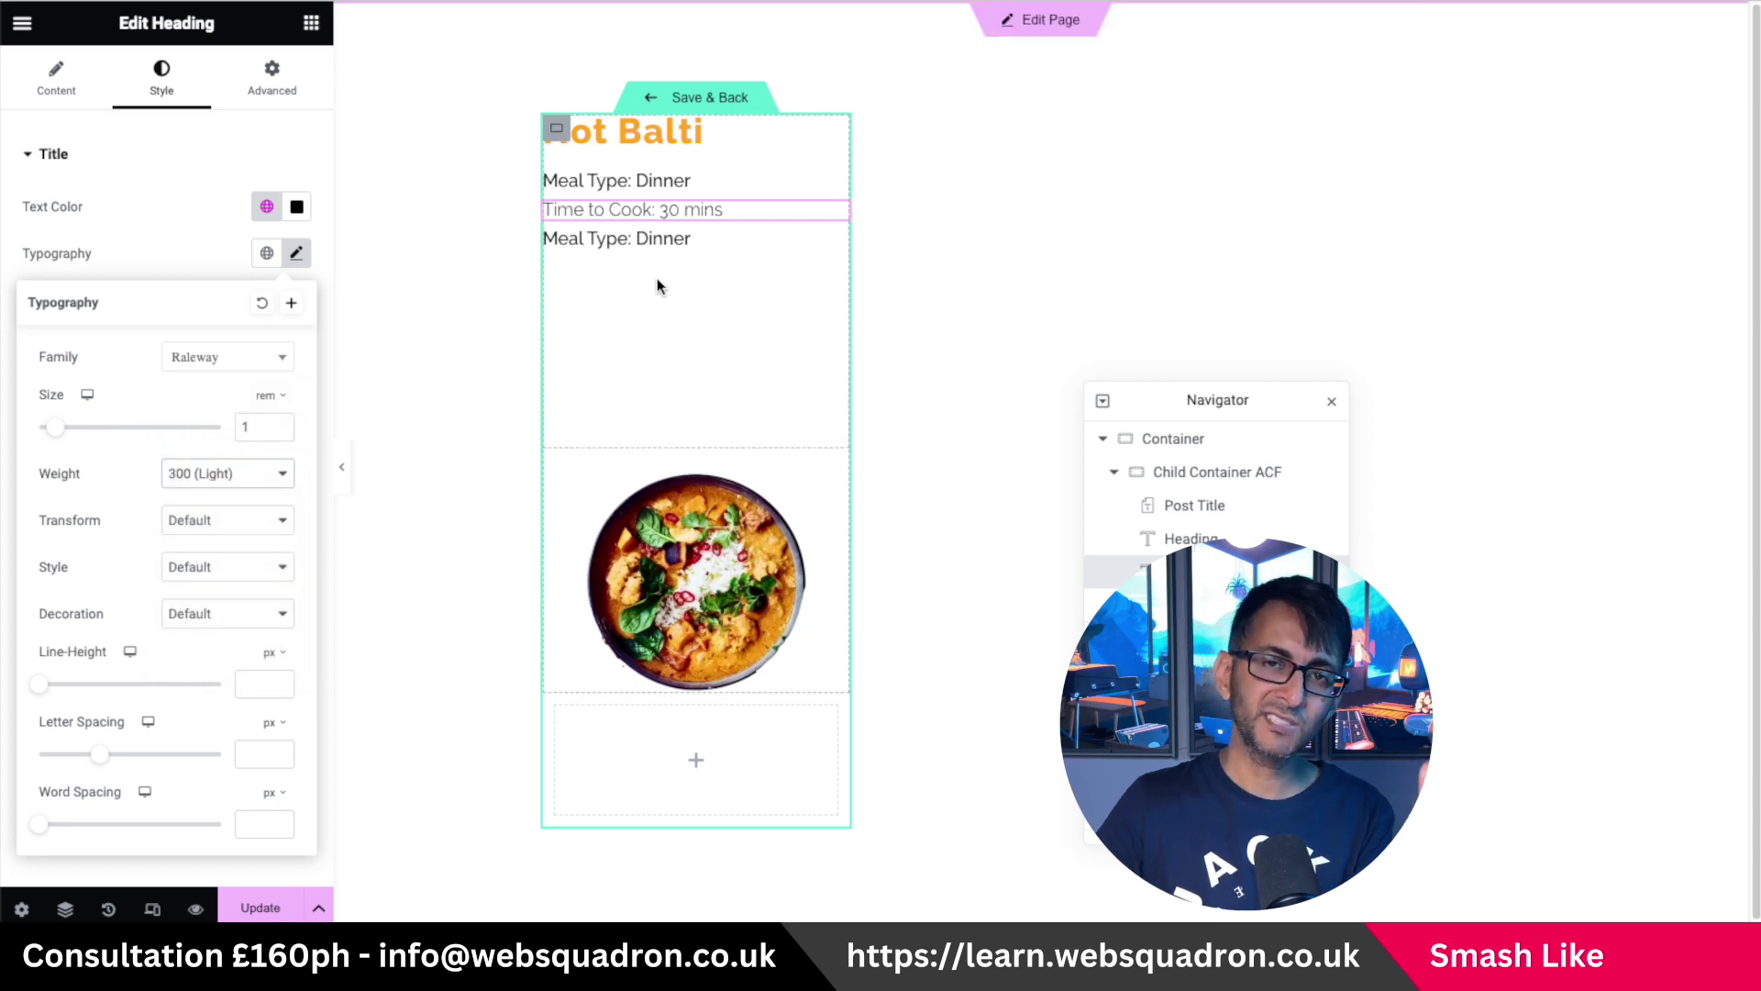
click(58, 97)
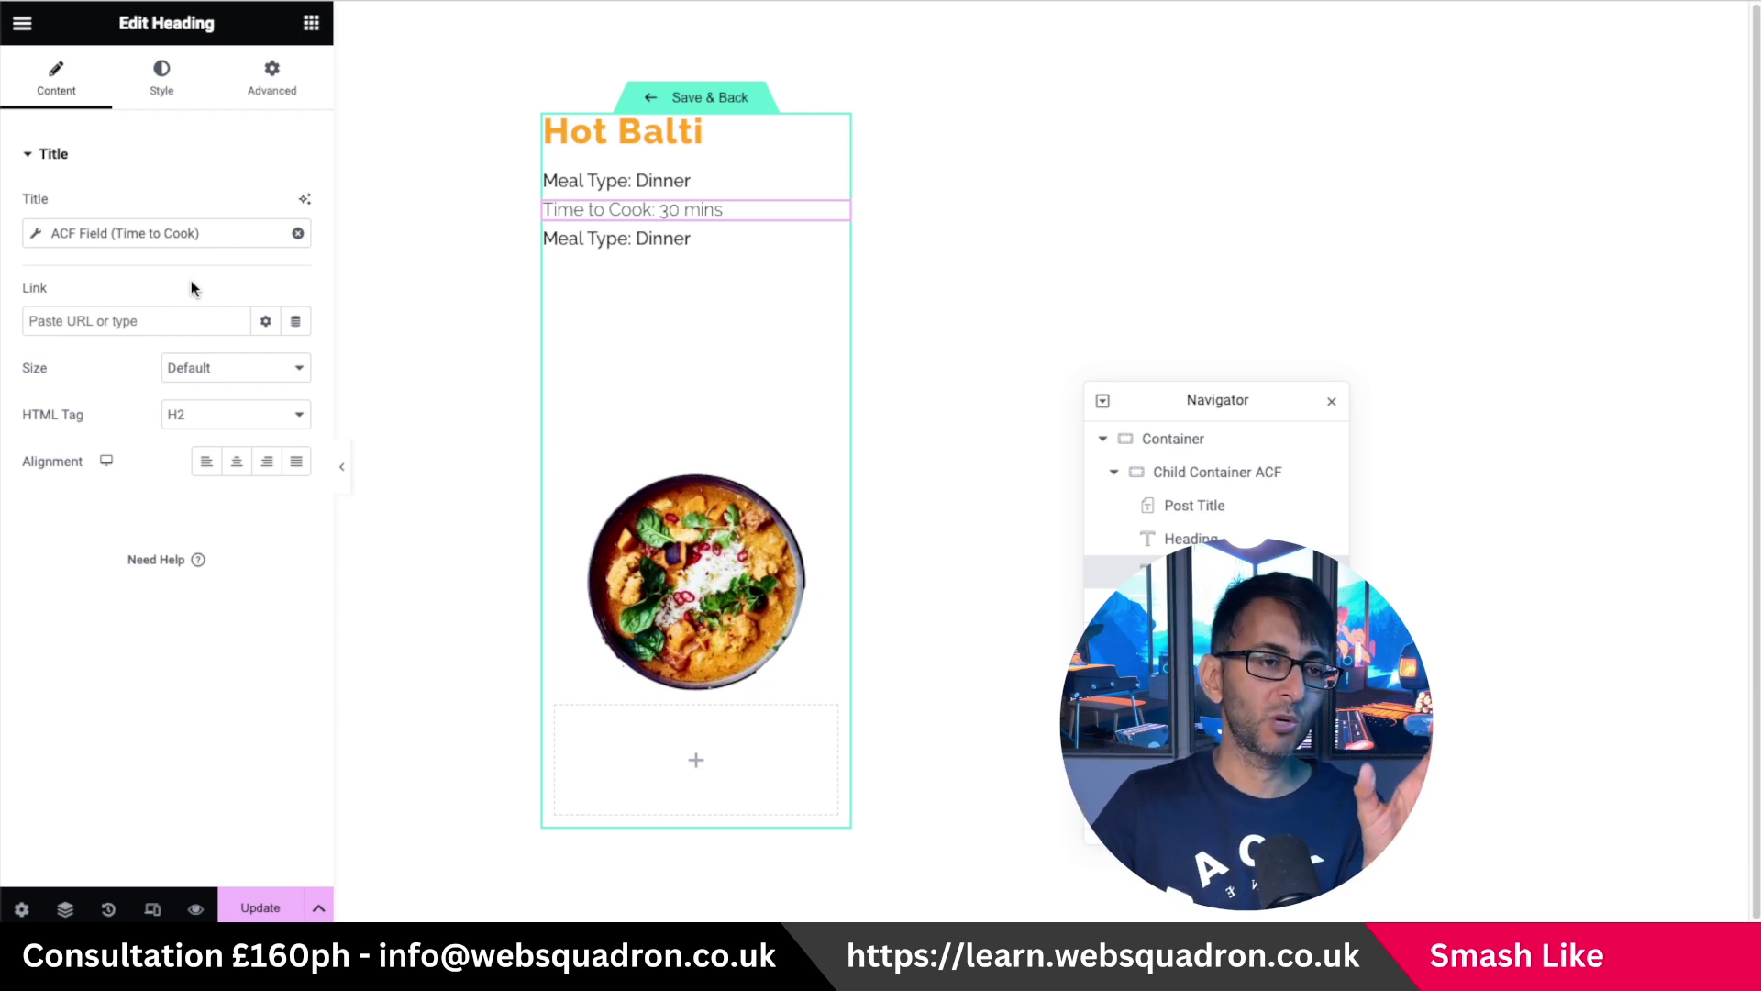
Wrap the 'Time to Cook:' label in <b> tags, keeping the Time to Cook field.
click(32, 236)
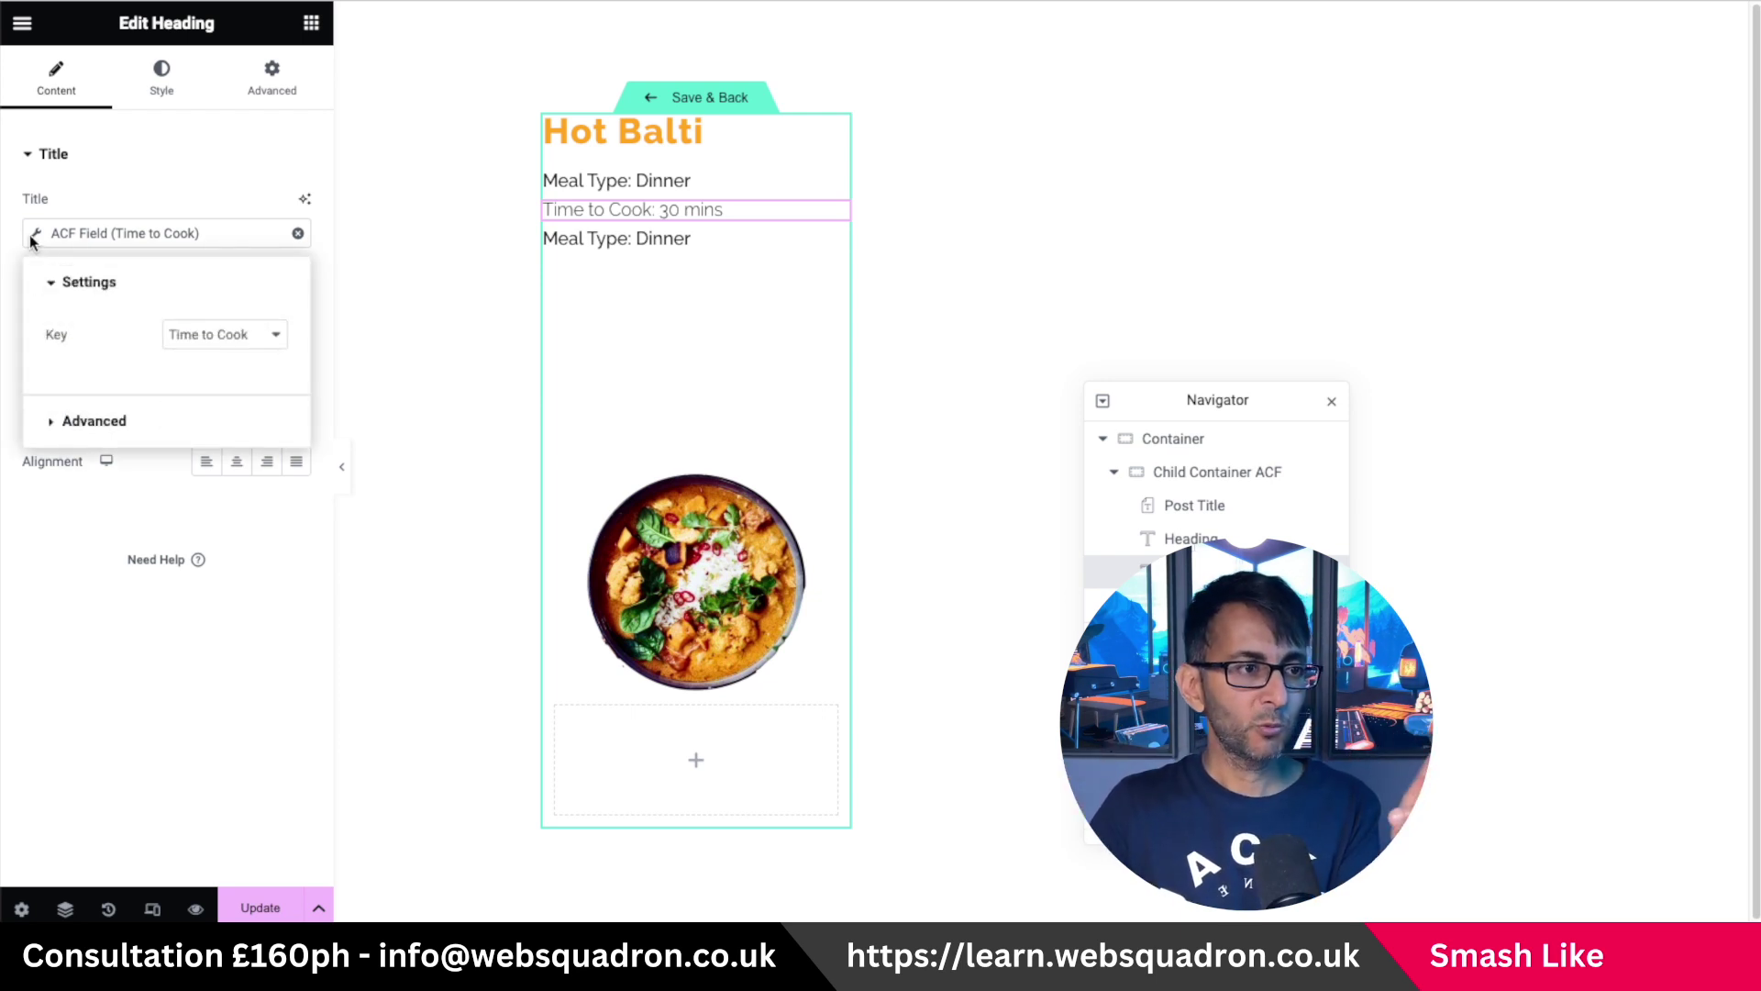
click(179, 337)
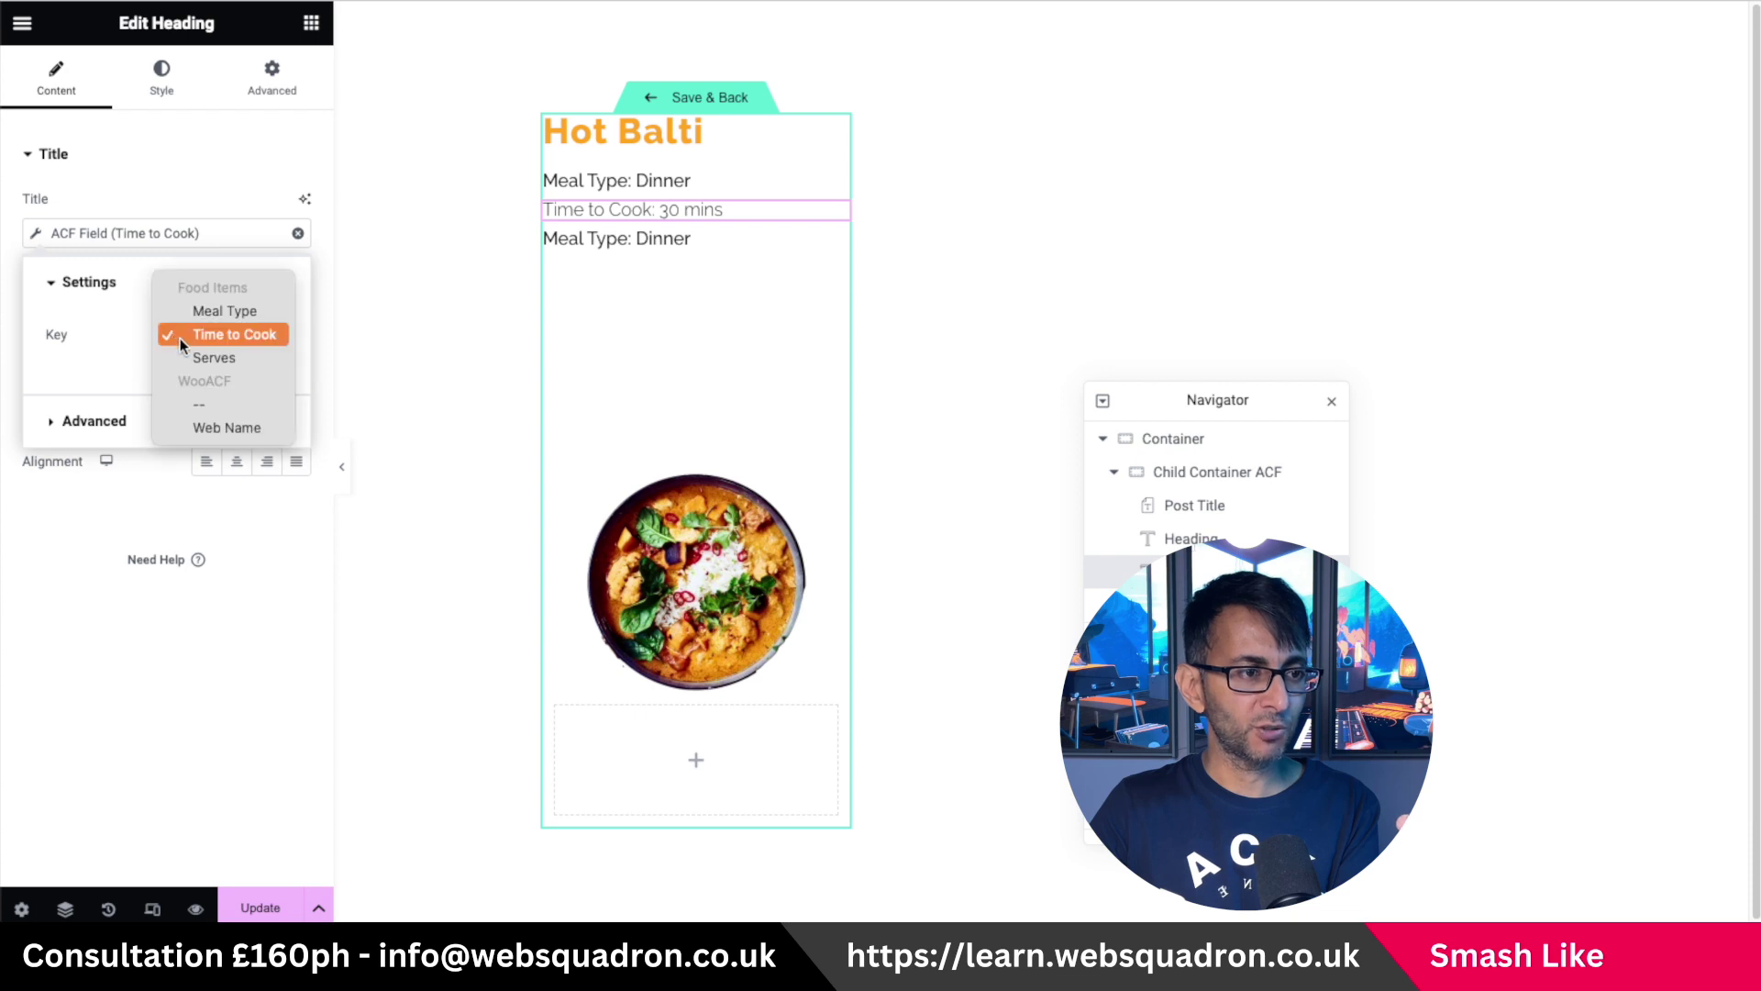
click(201, 336)
click(85, 421)
click(165, 385)
text(<b>Time to Cook)
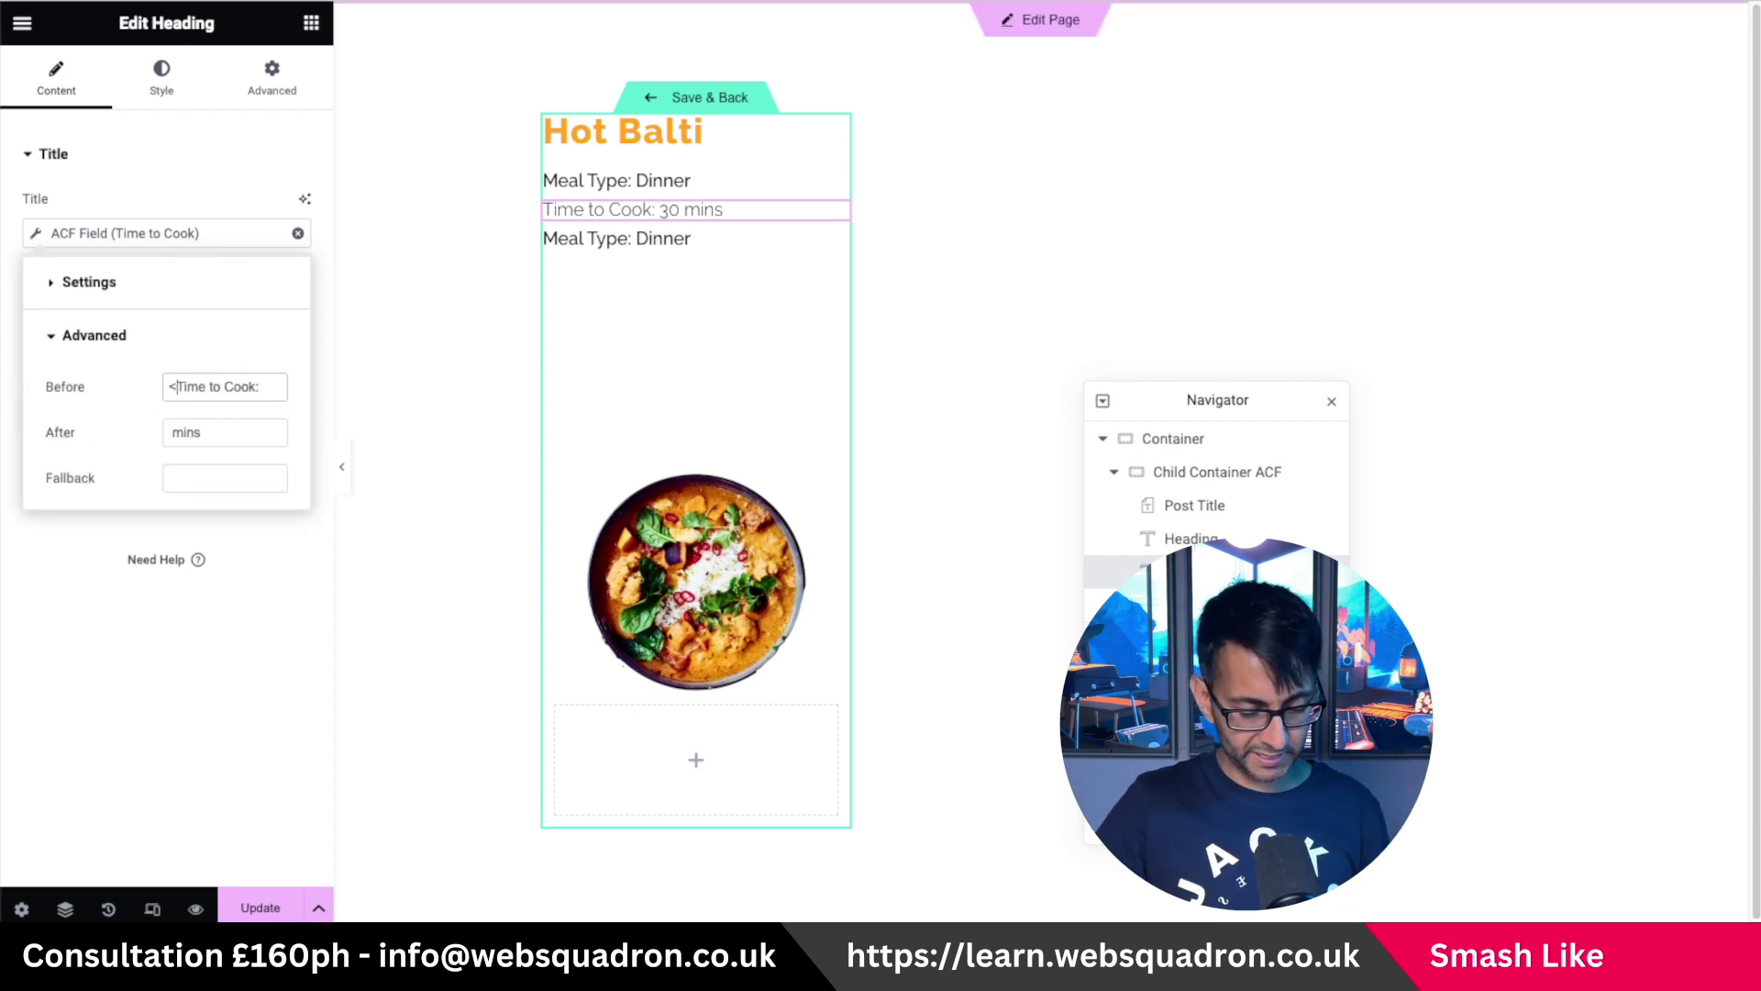
click(272, 386)
text(</b>)
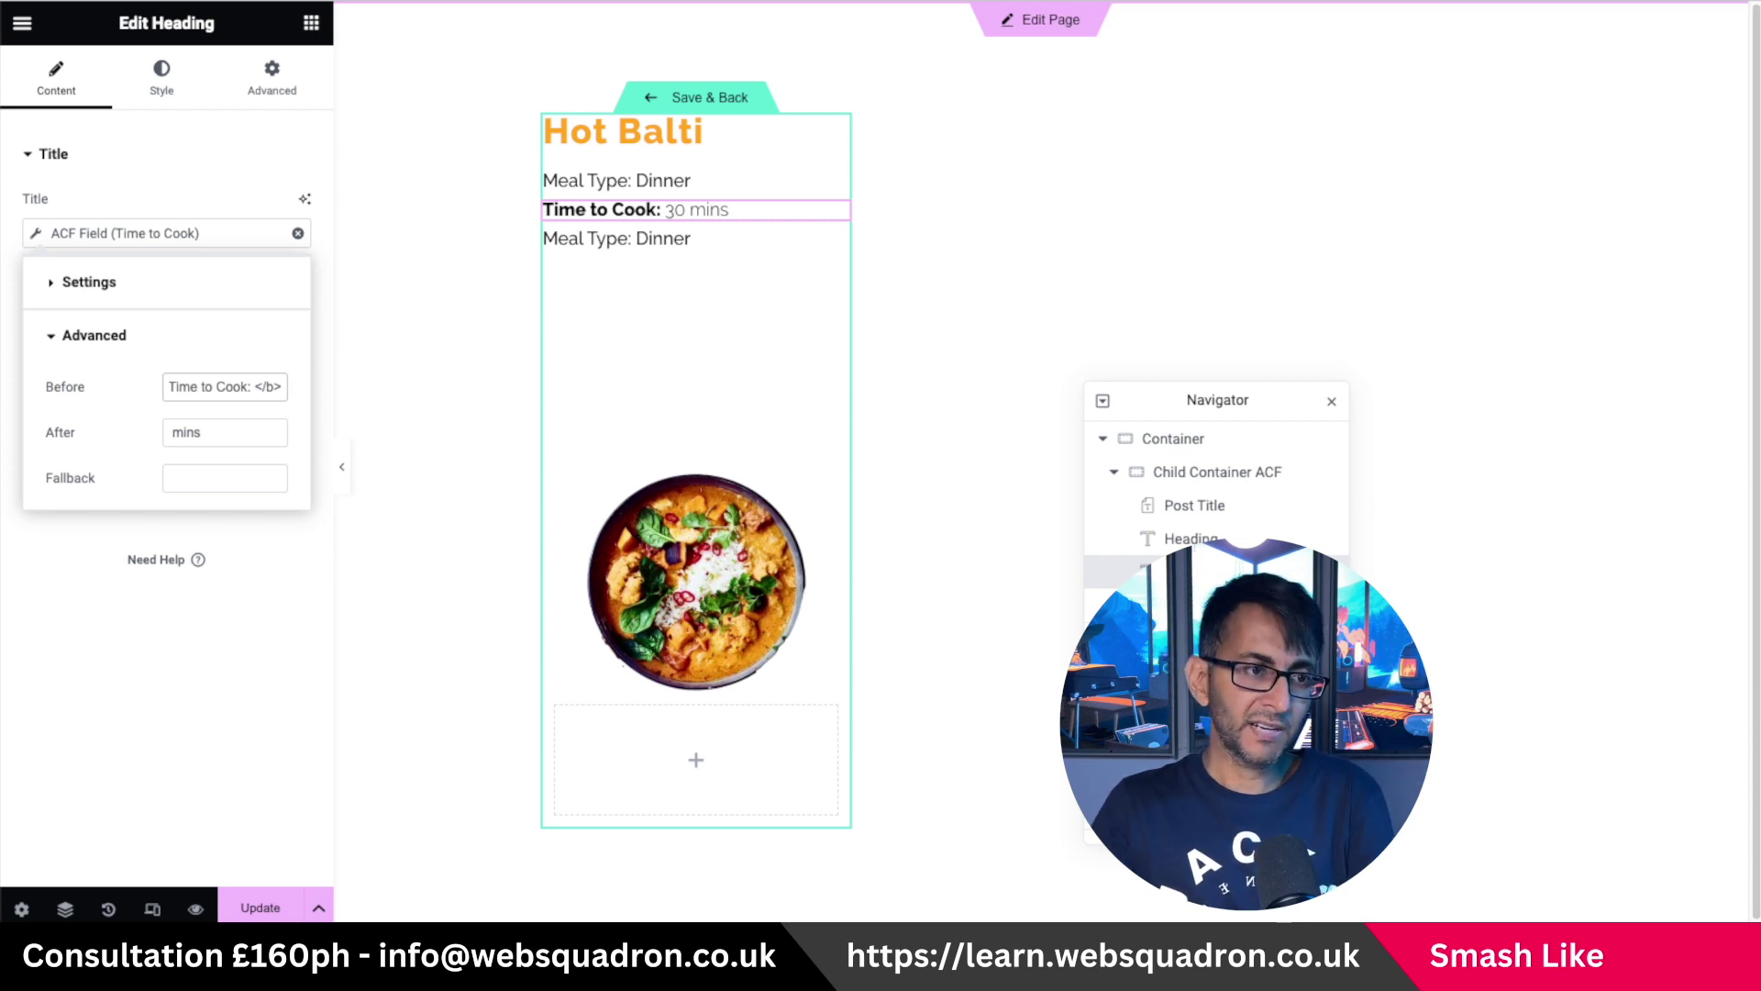
Change the cooking time line's font weight to normal 400.
click(162, 78)
click(295, 254)
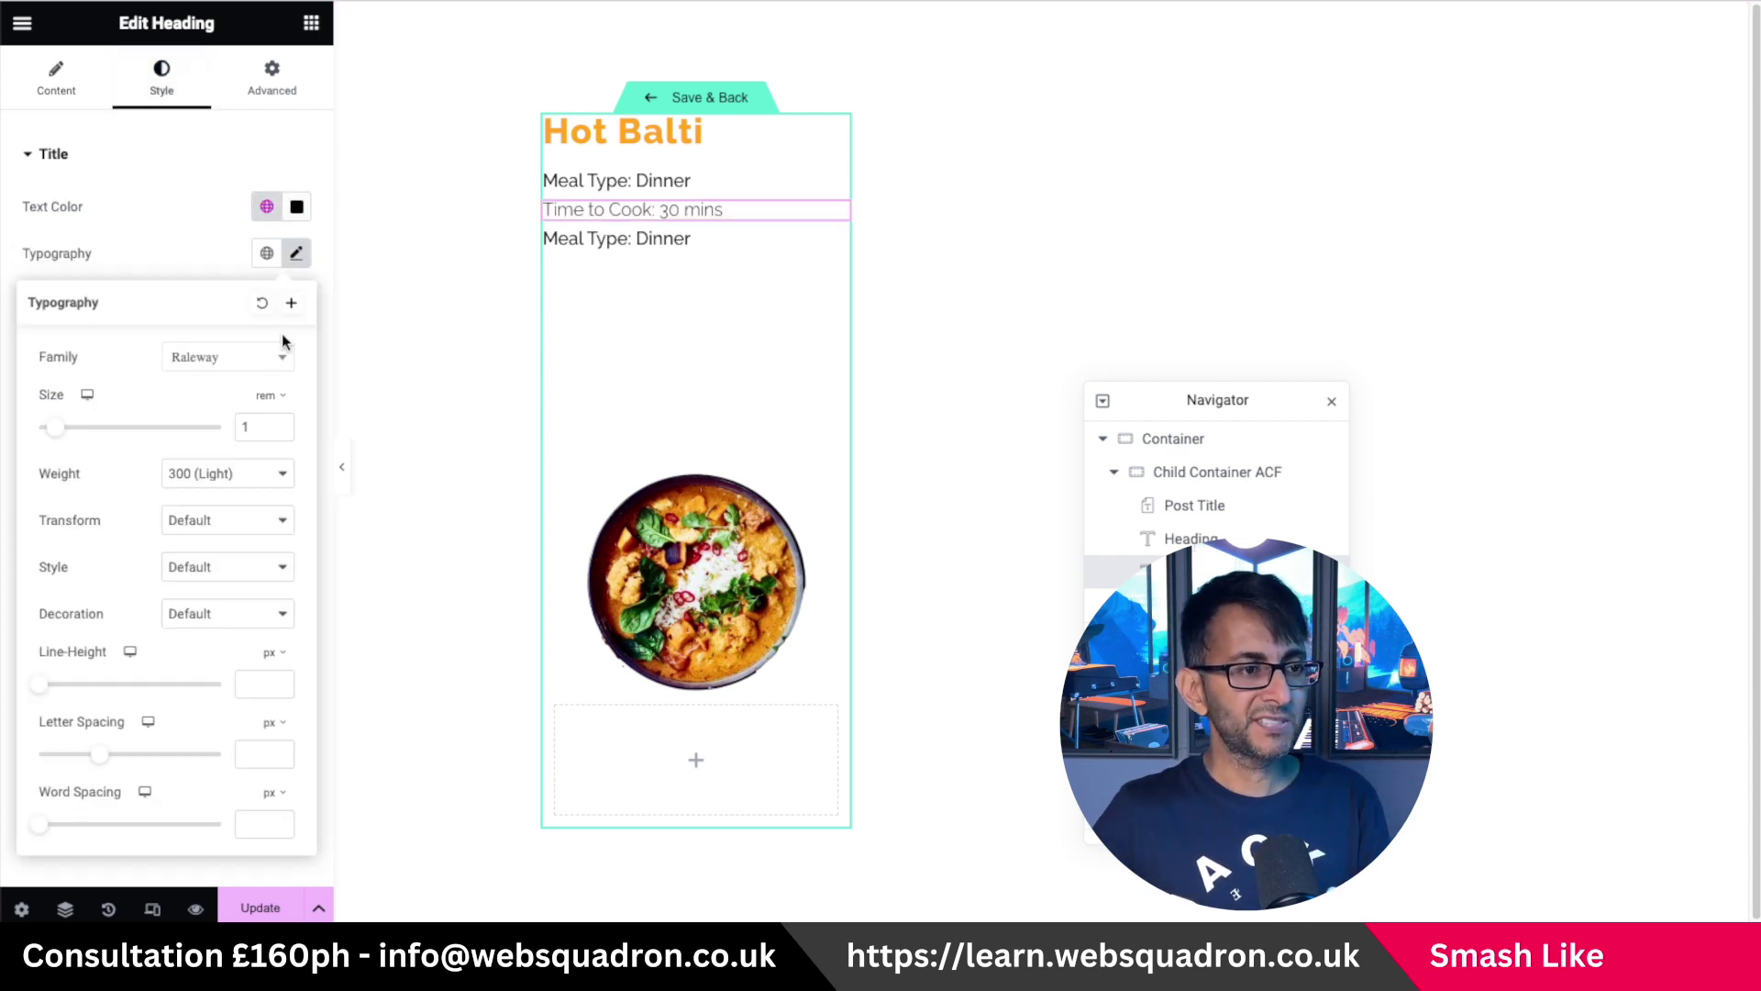
click(229, 473)
click(227, 500)
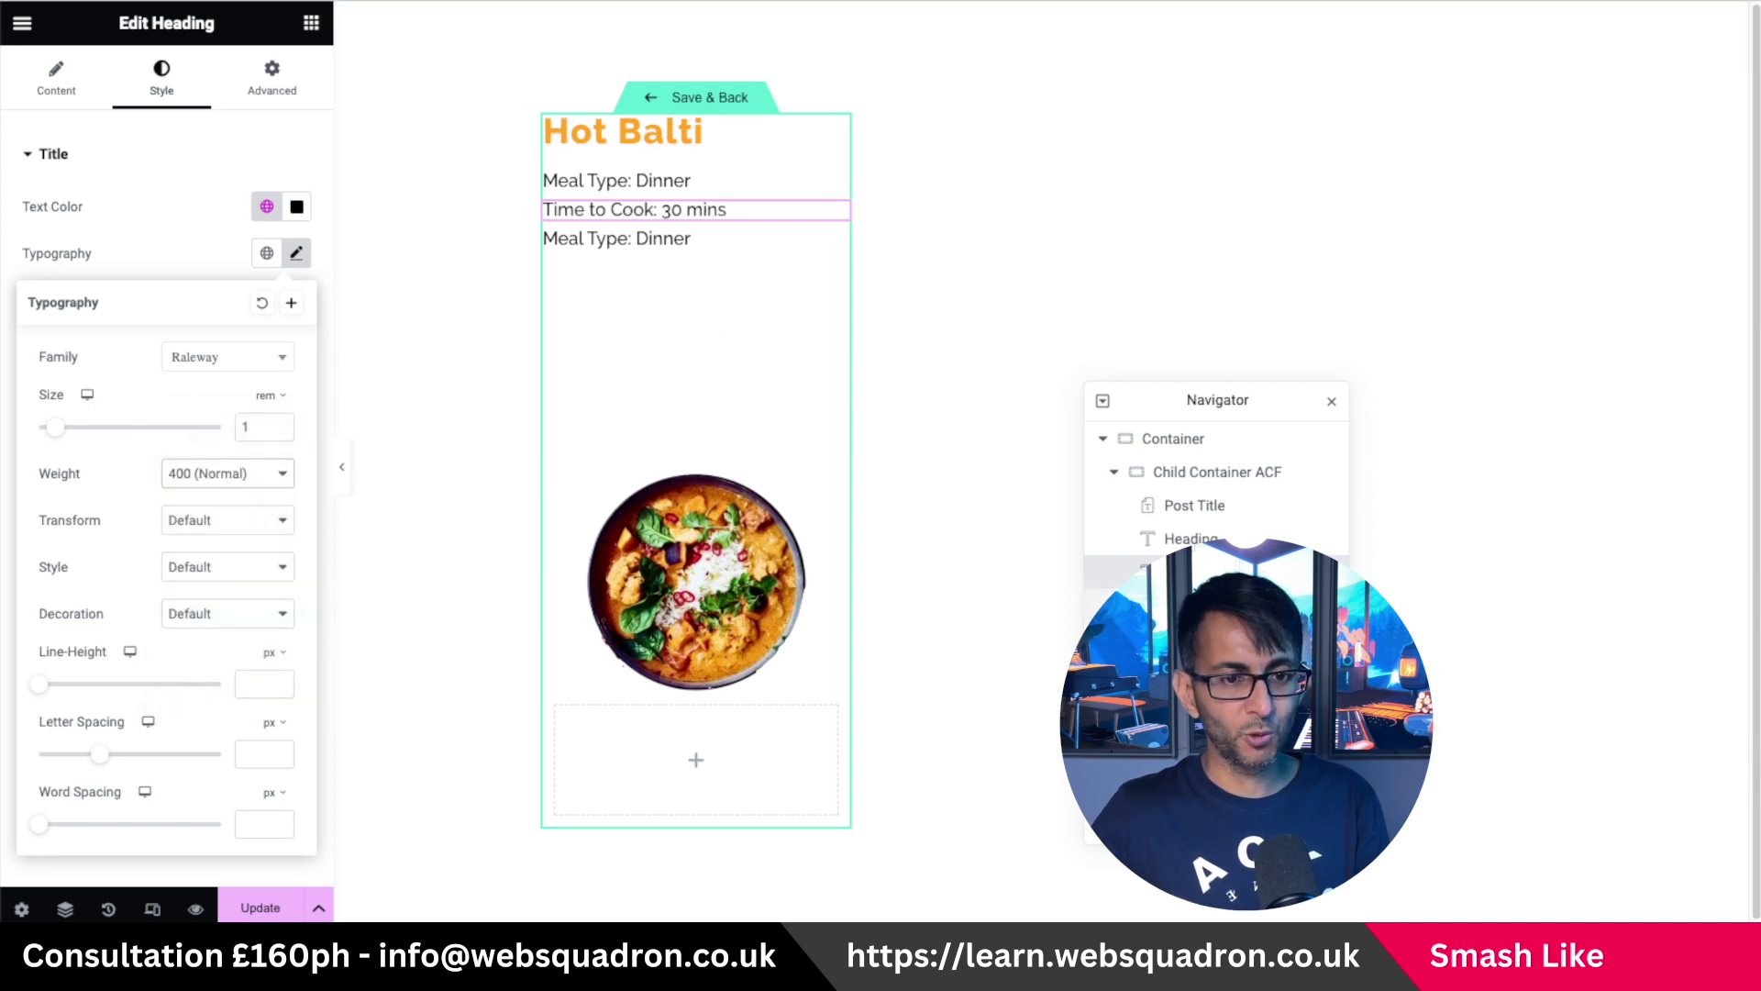
click(617, 238)
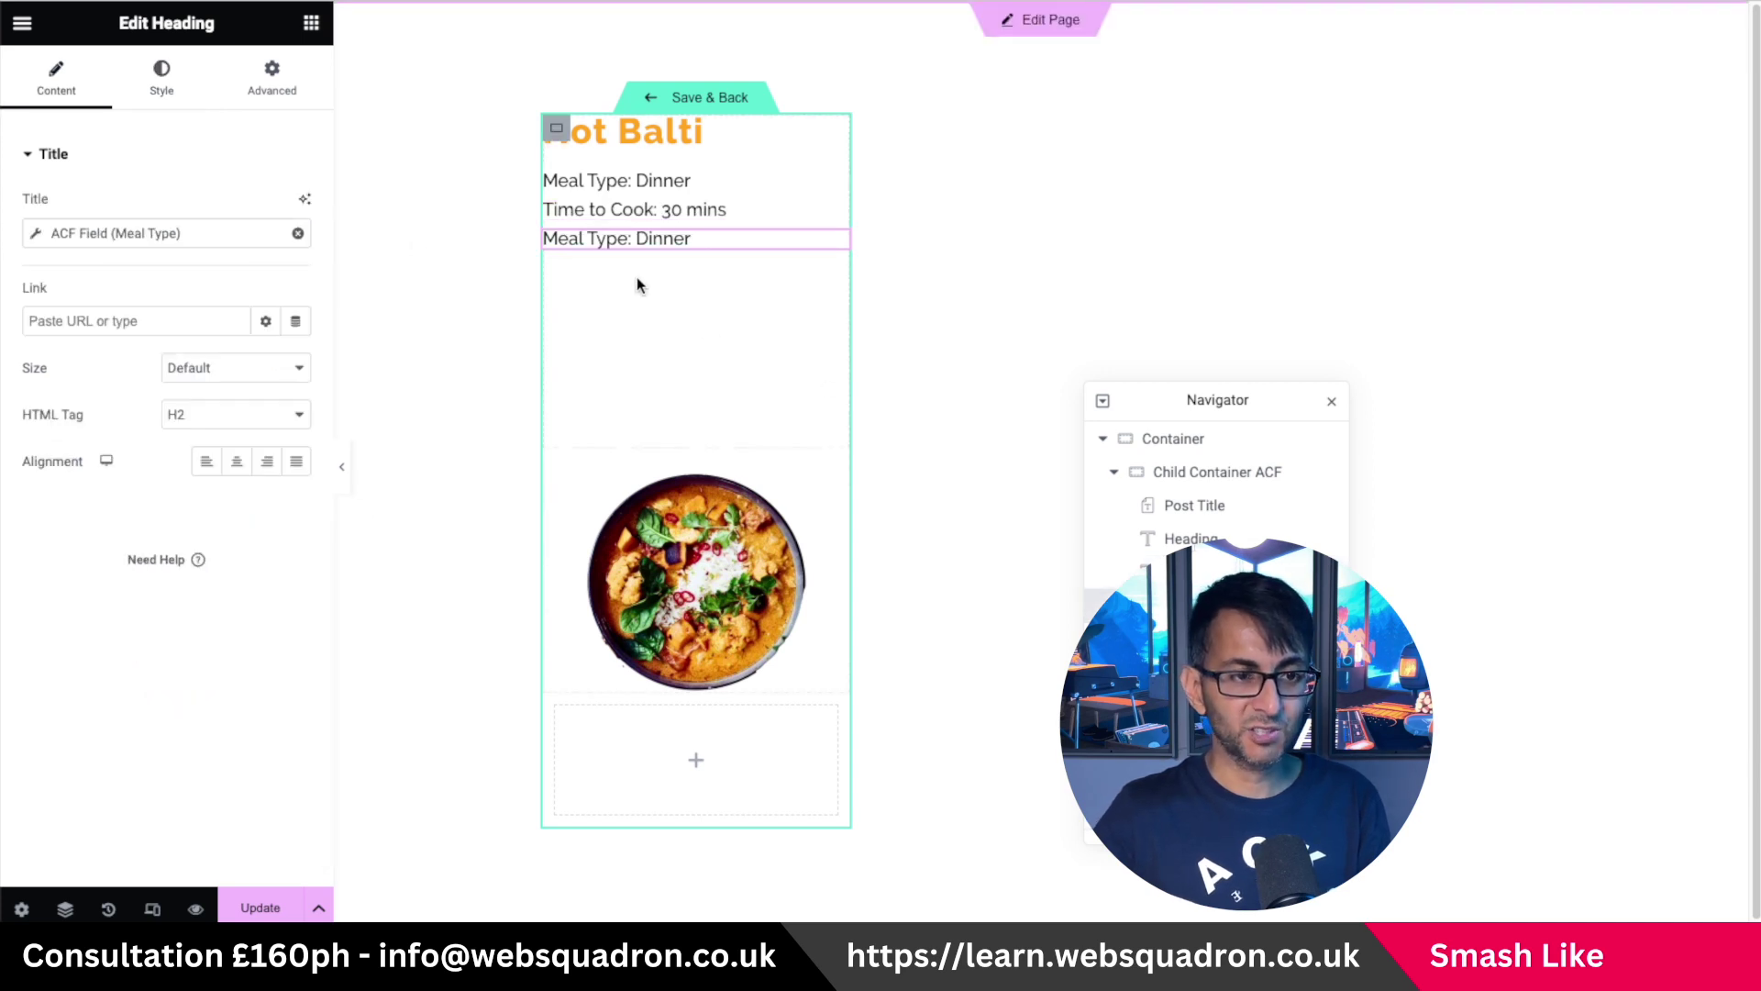
Switch the third line's ACF field to Serves and change its label to 'Serves:'.
click(36, 233)
click(206, 341)
click(220, 382)
click(55, 427)
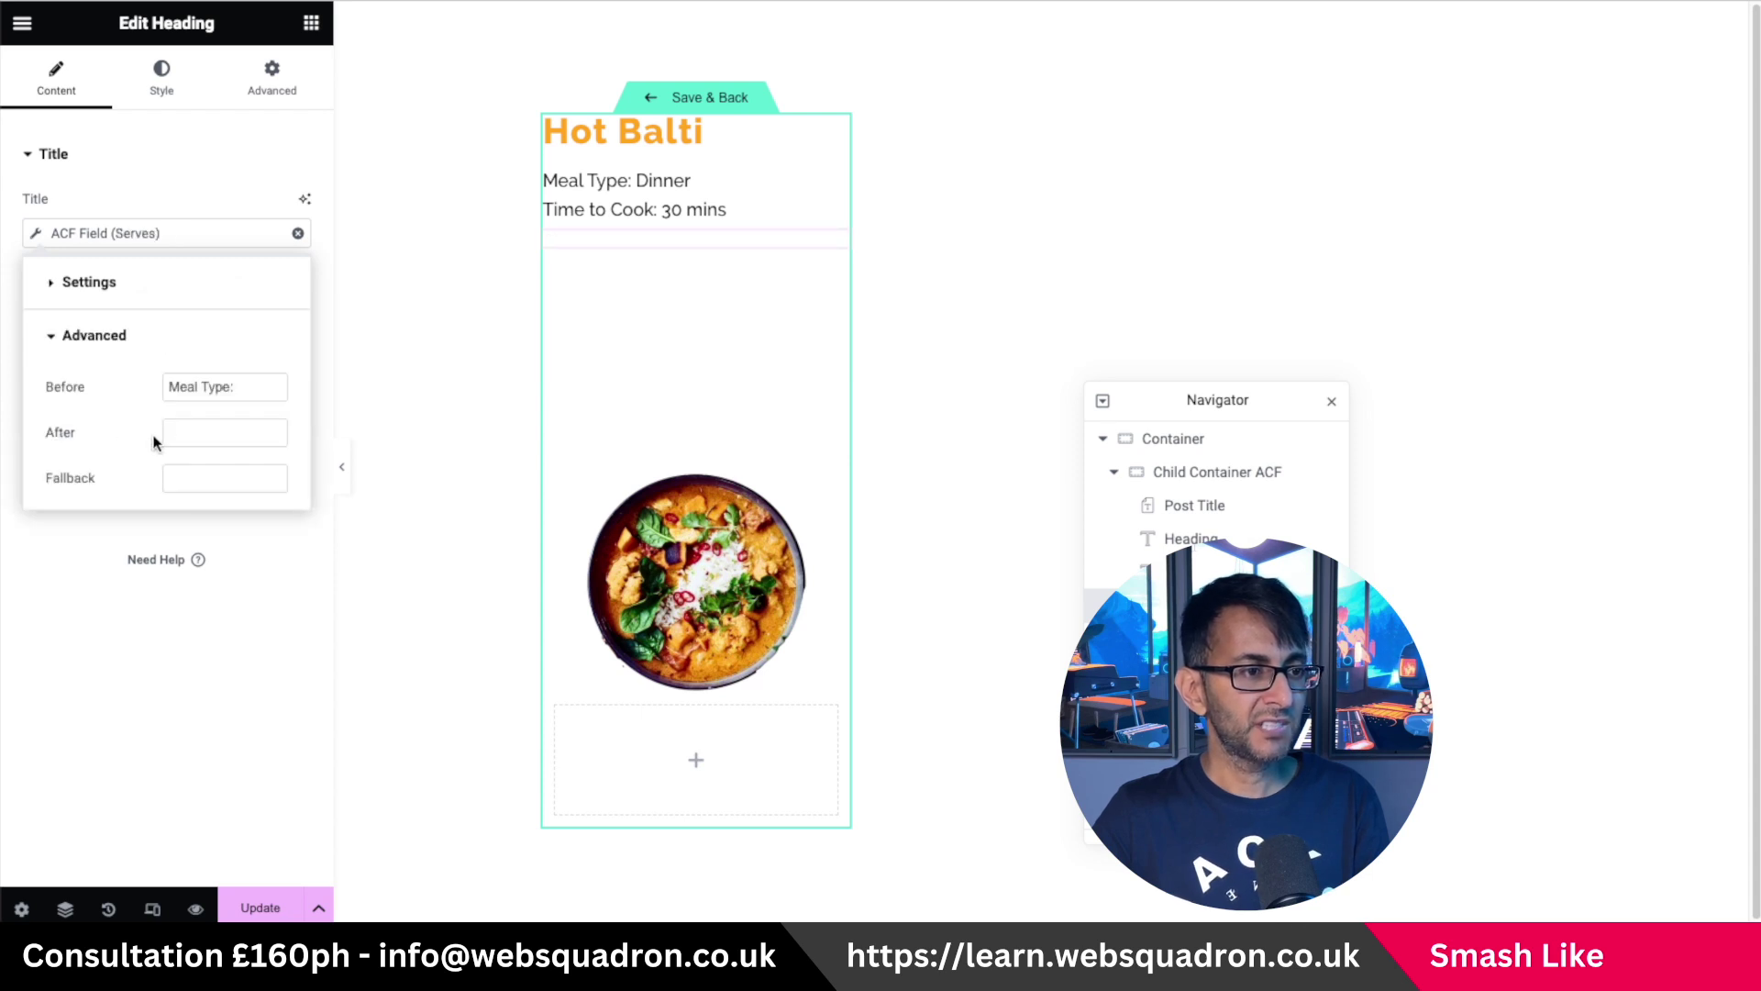
click(243, 387)
drag(242, 388, 72, 384)
text(Servi)
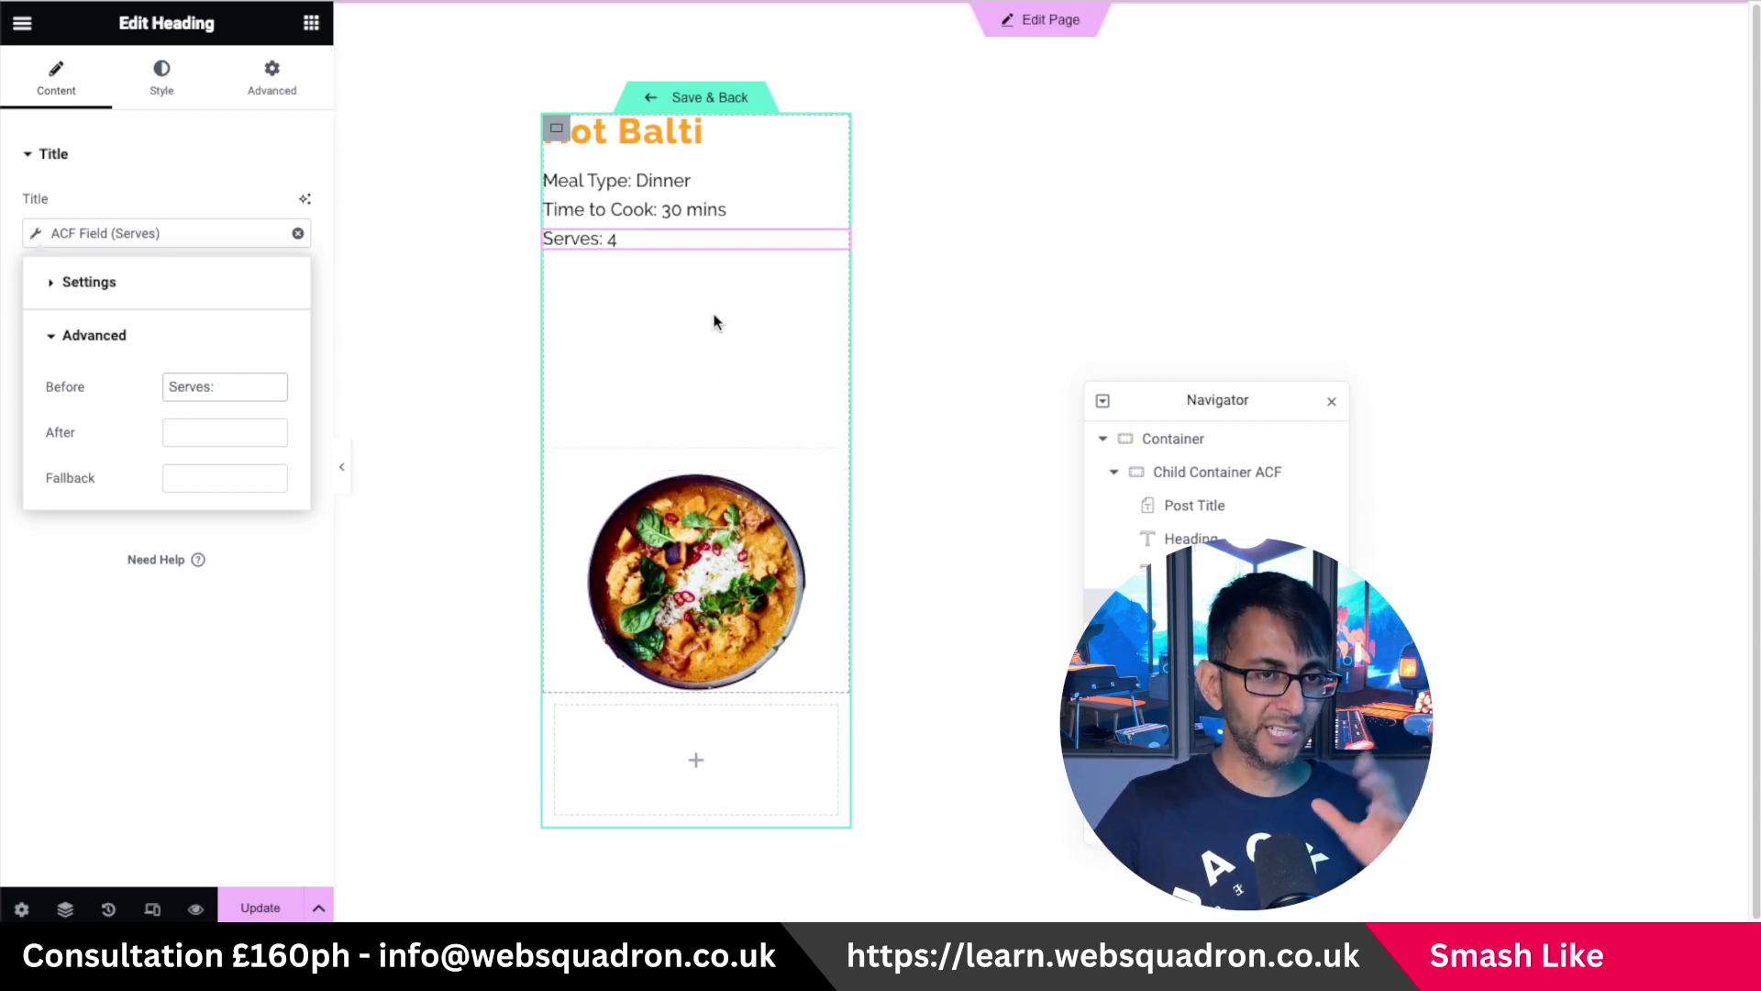
click(1226, 475)
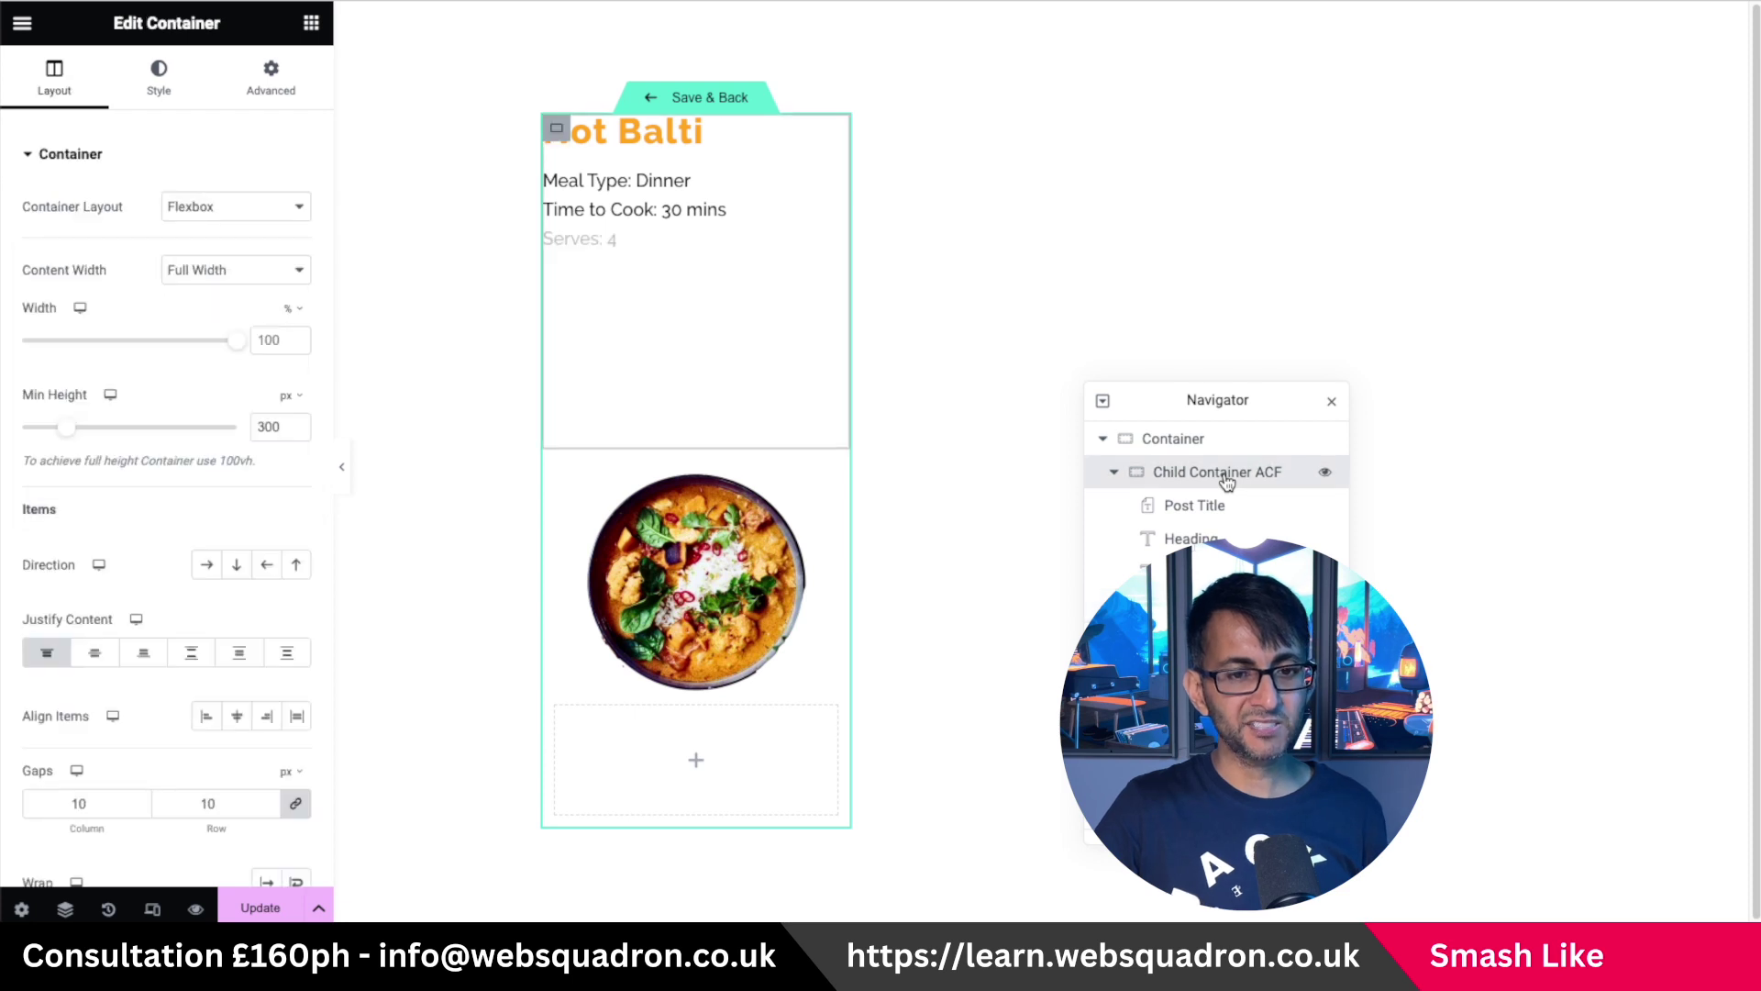
Link the text container's padding values and set them to 20 px on all sides.
click(271, 92)
click(295, 317)
double_click(52, 319)
text(20)
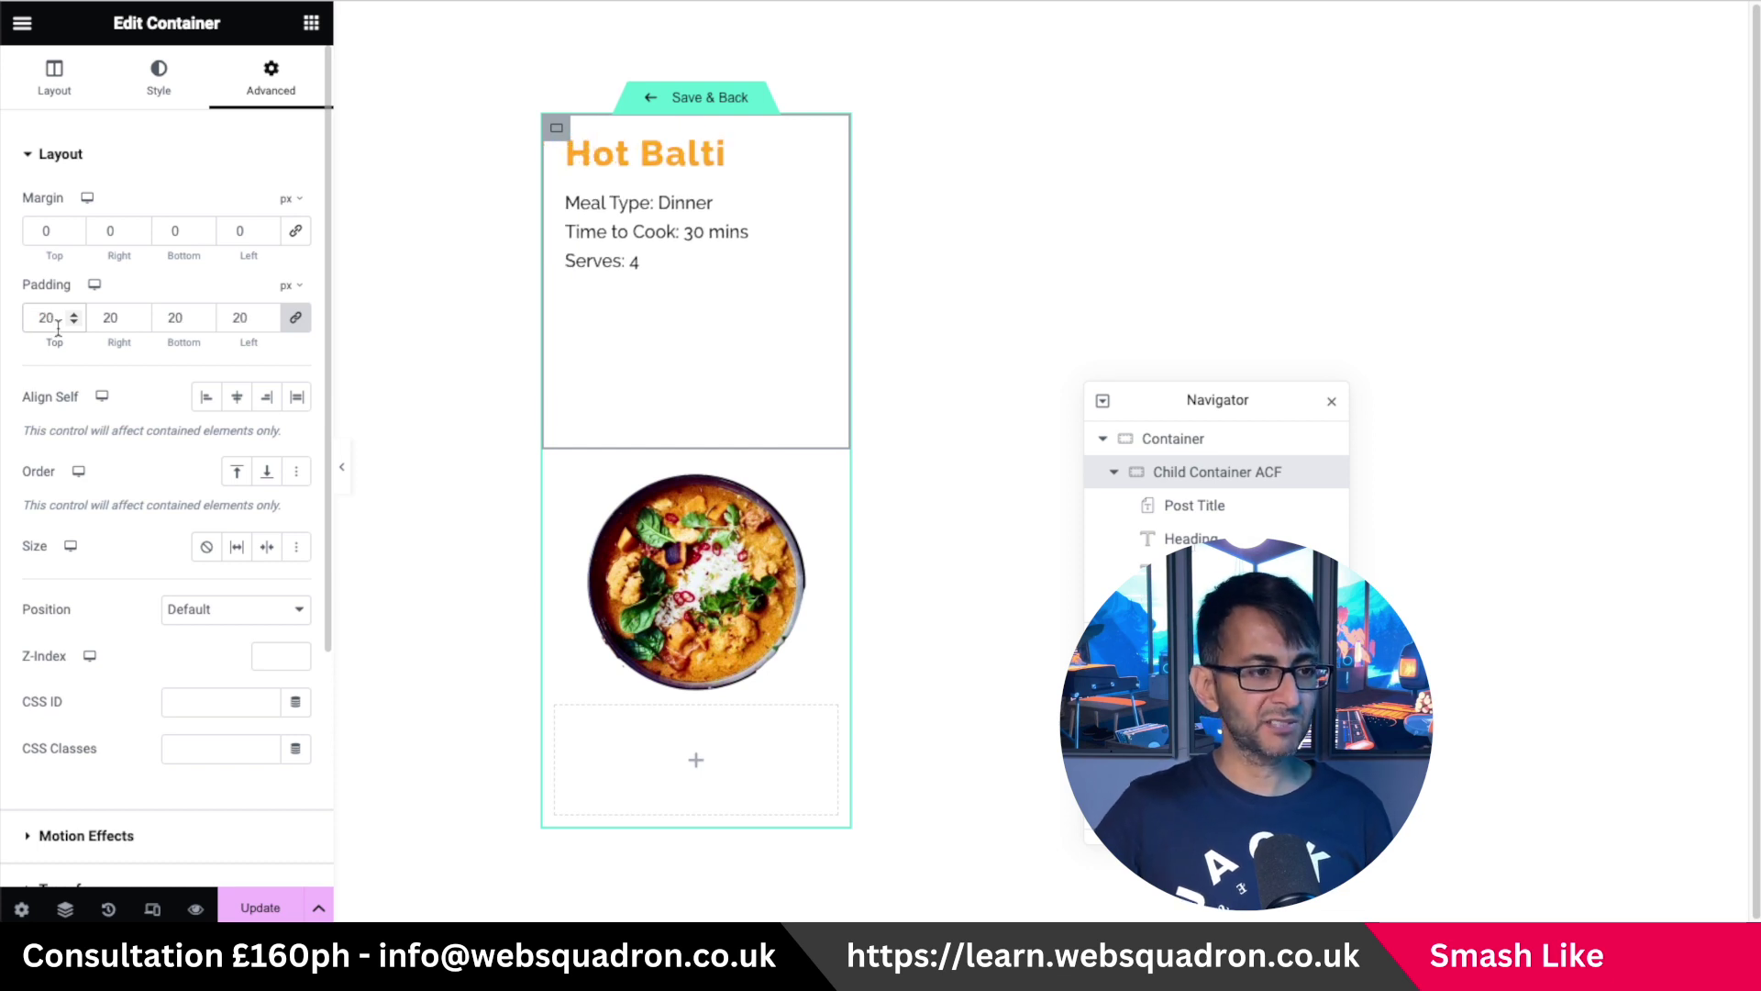
scroll(166, 750, down, 1)
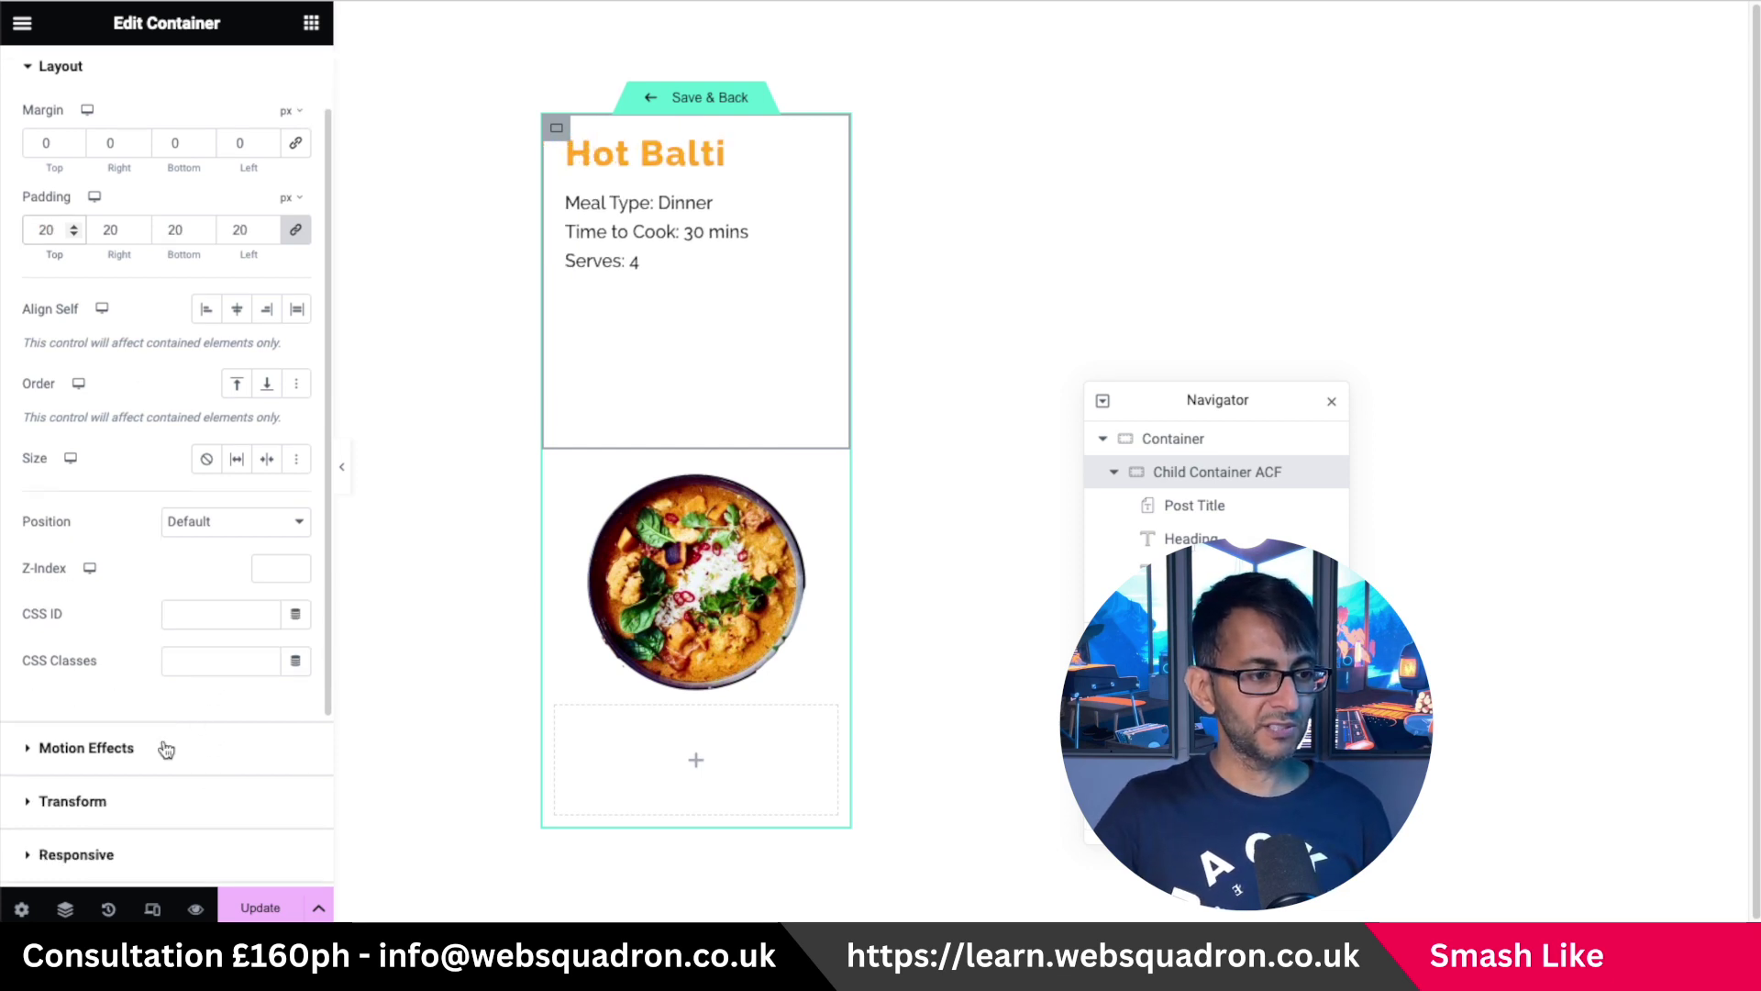
scroll(166, 750, down, 2)
scroll(129, 633, up, 3)
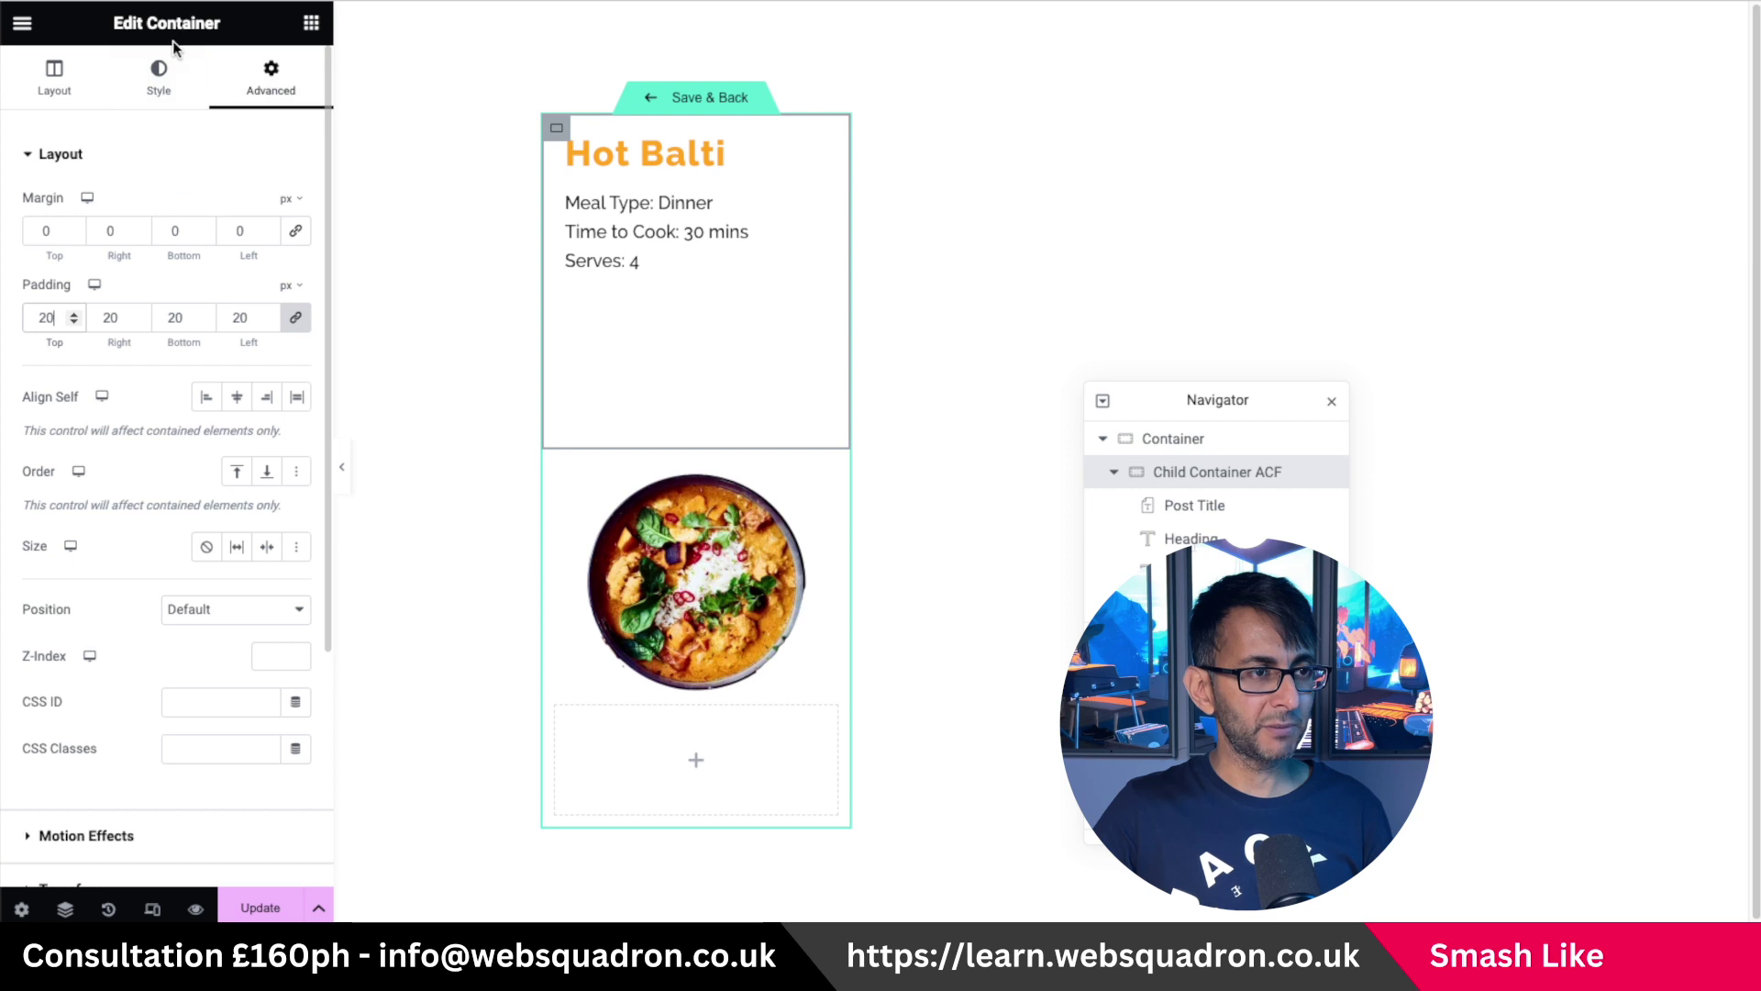
click(161, 74)
Set the text card's border radius to 20 and its border type to none.
click(167, 396)
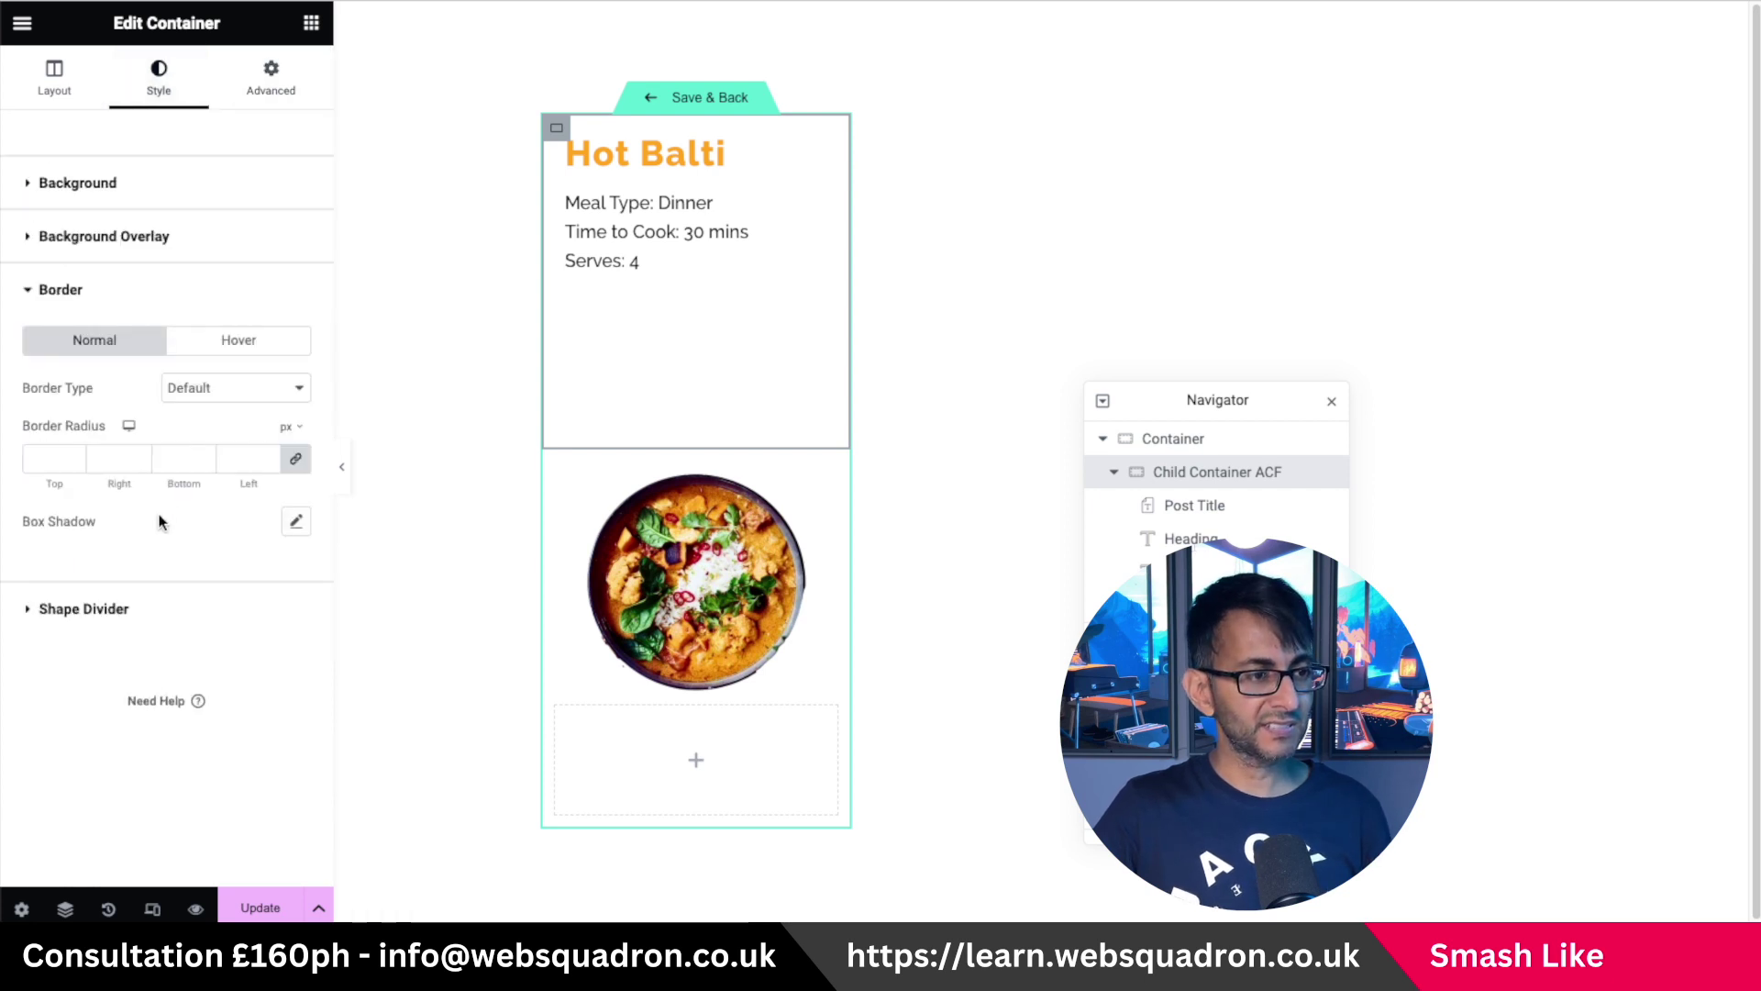
click(70, 459)
text(20)
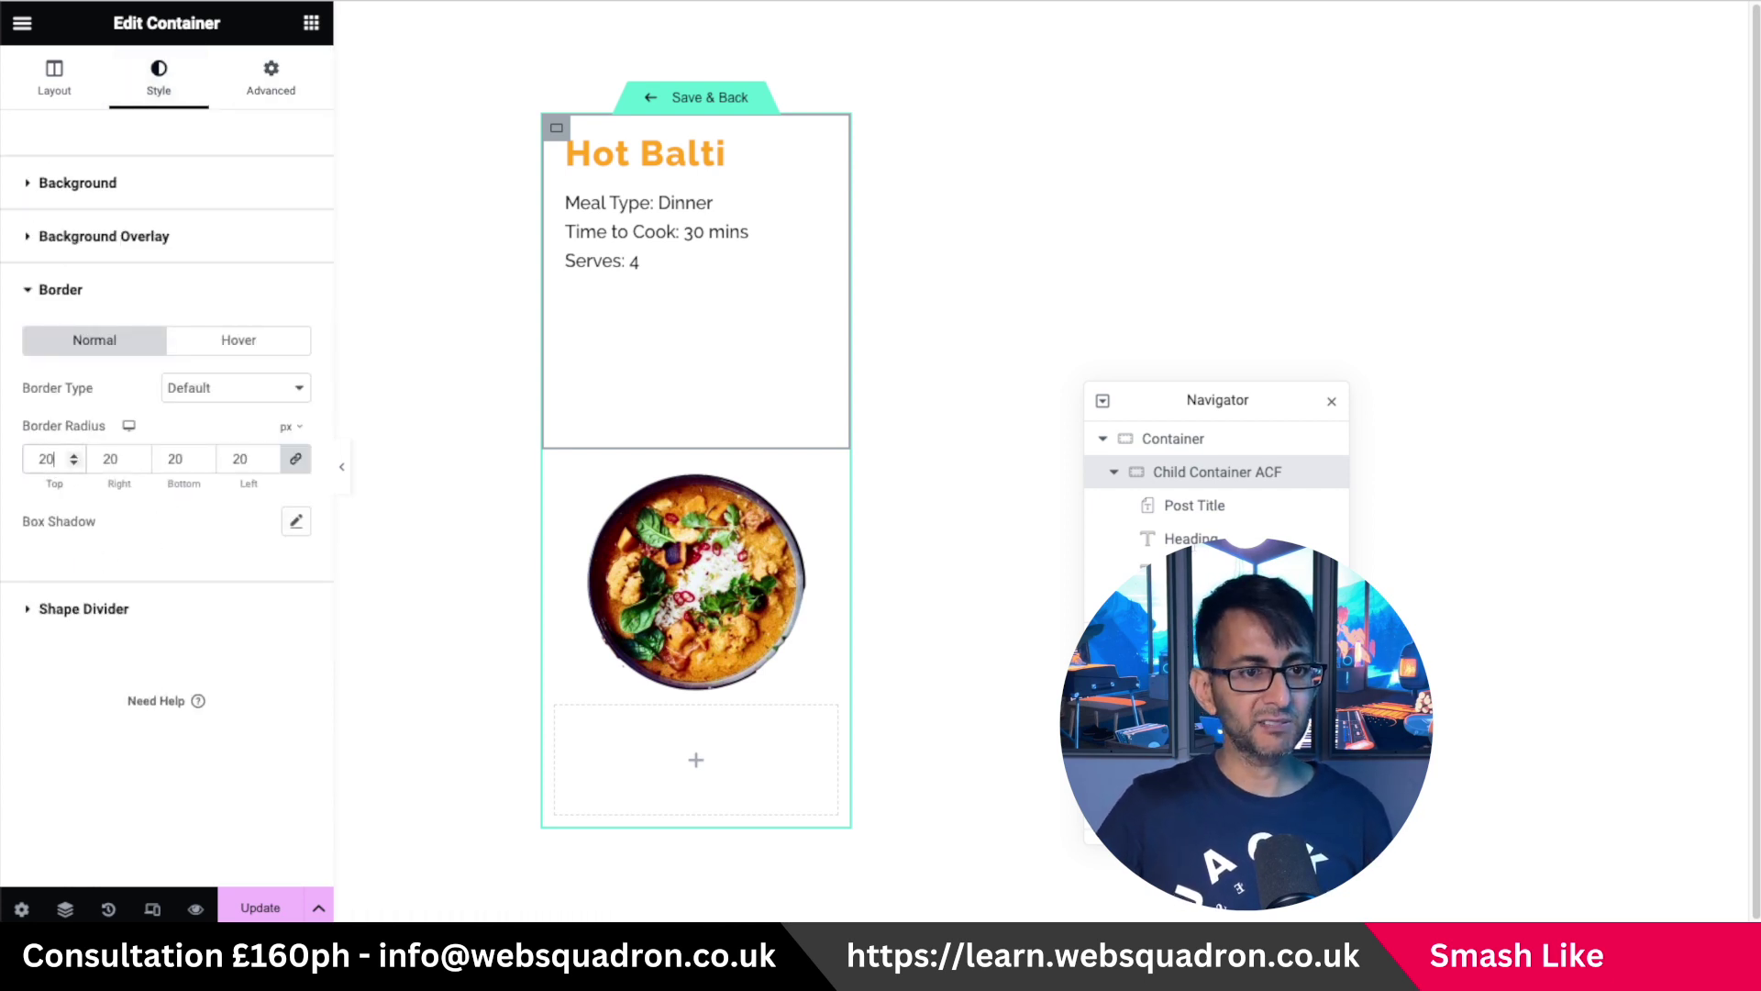
click(296, 521)
Add a soft box shadow with vertical offset 2, blur 5 and a more transparent colour.
click(279, 749)
click(279, 750)
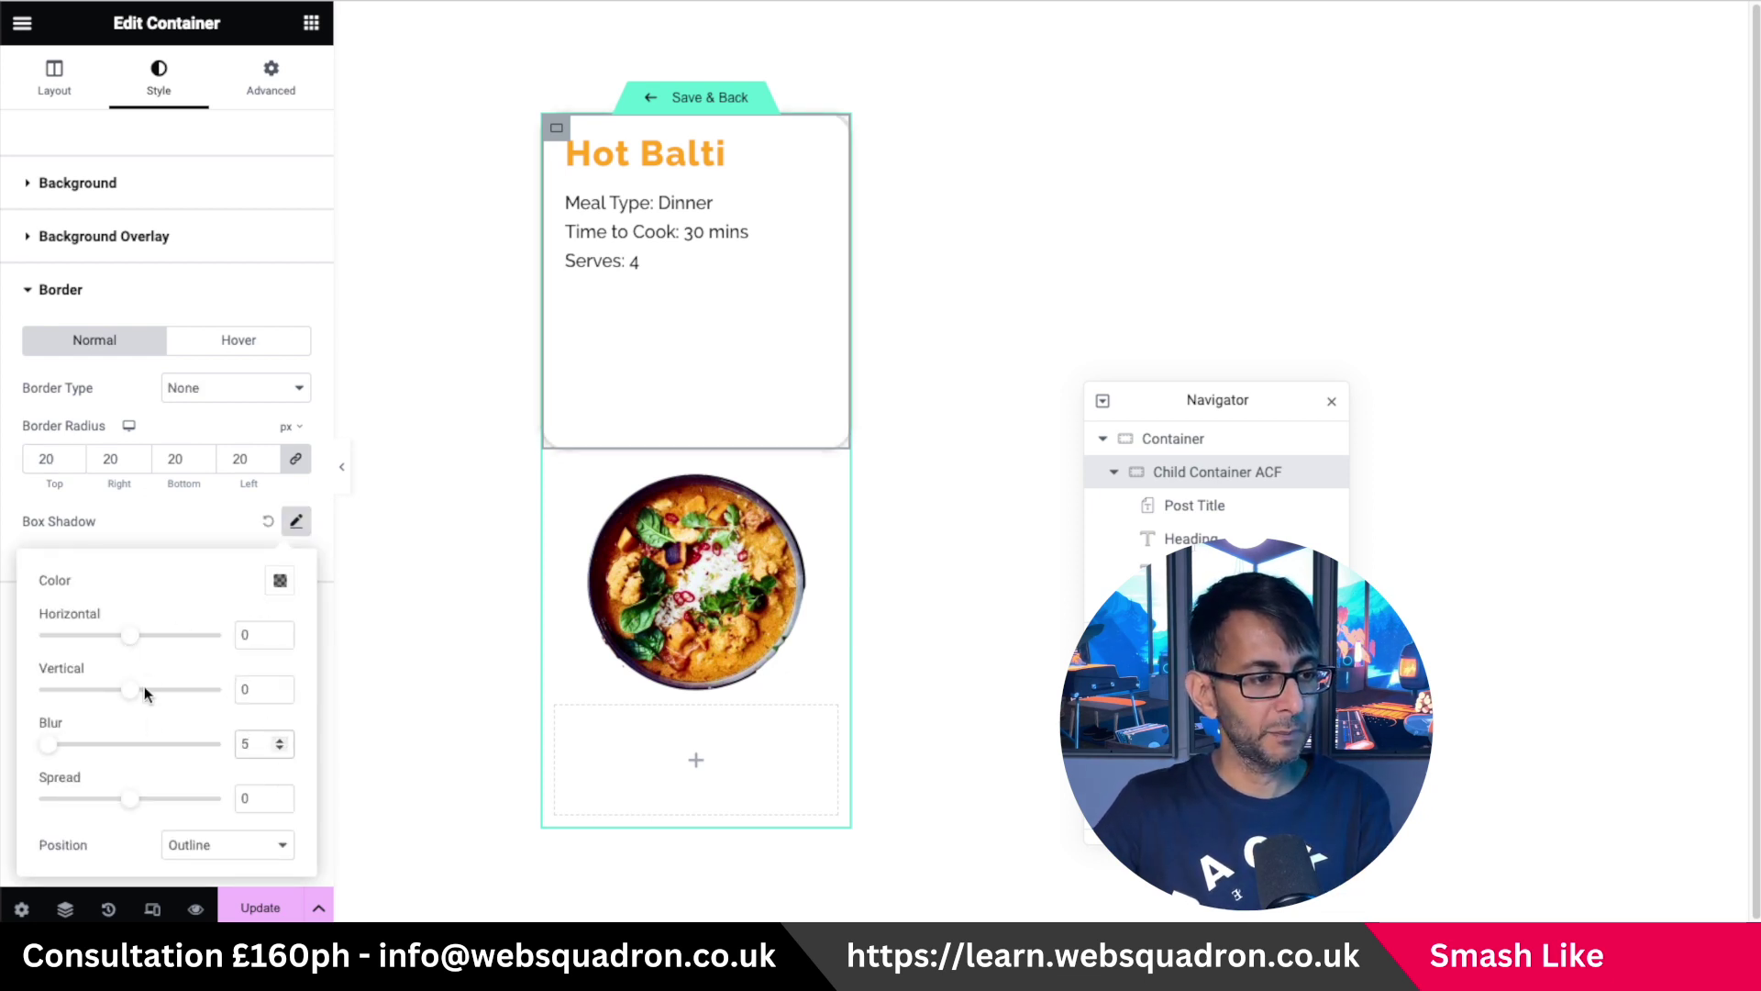
click(278, 684)
click(278, 685)
click(280, 579)
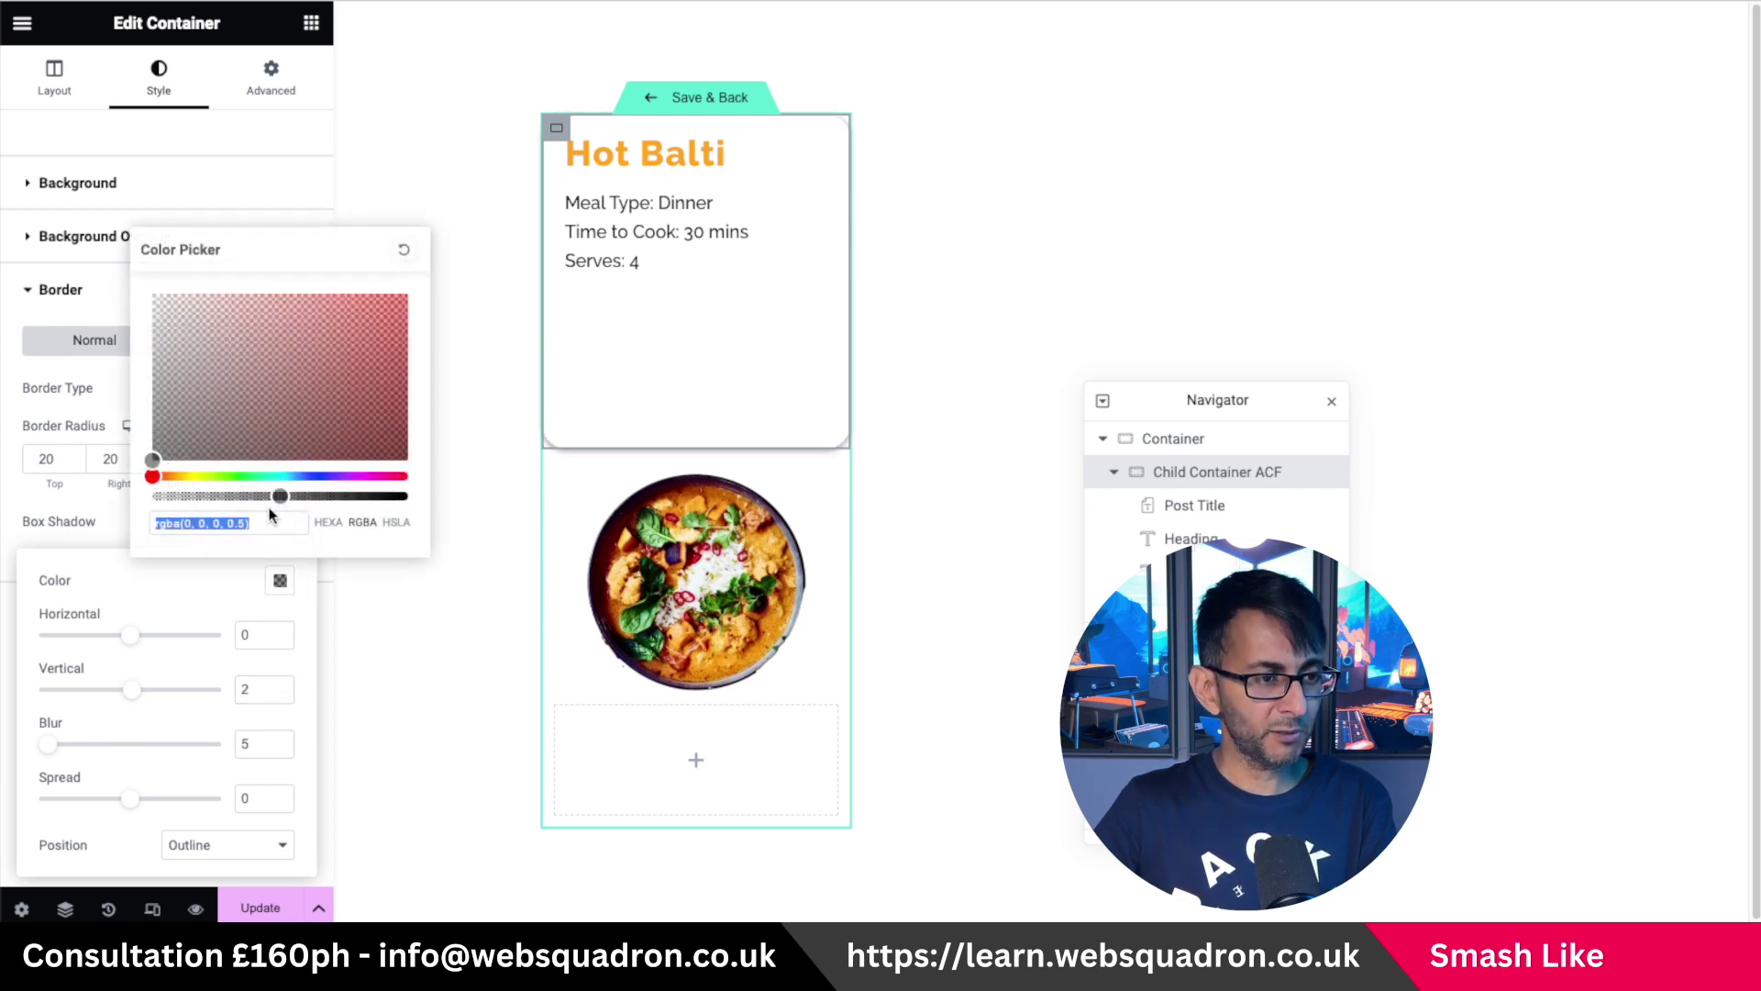
drag(280, 496, 238, 502)
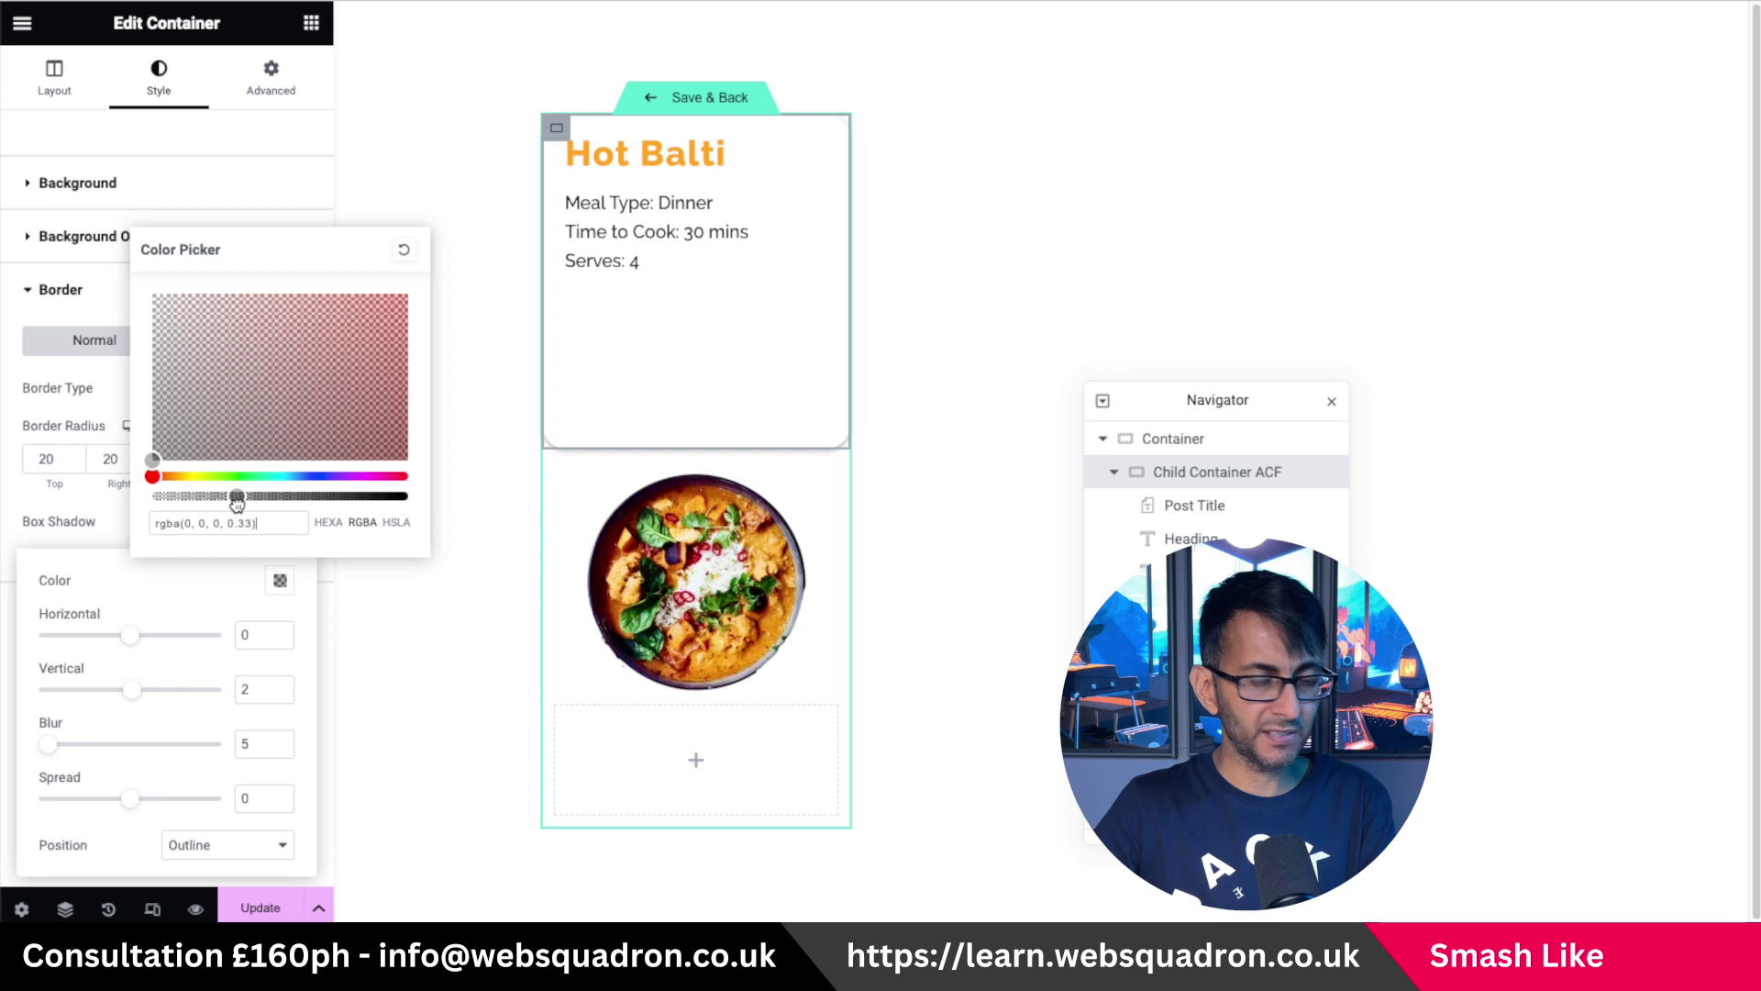
click(349, 670)
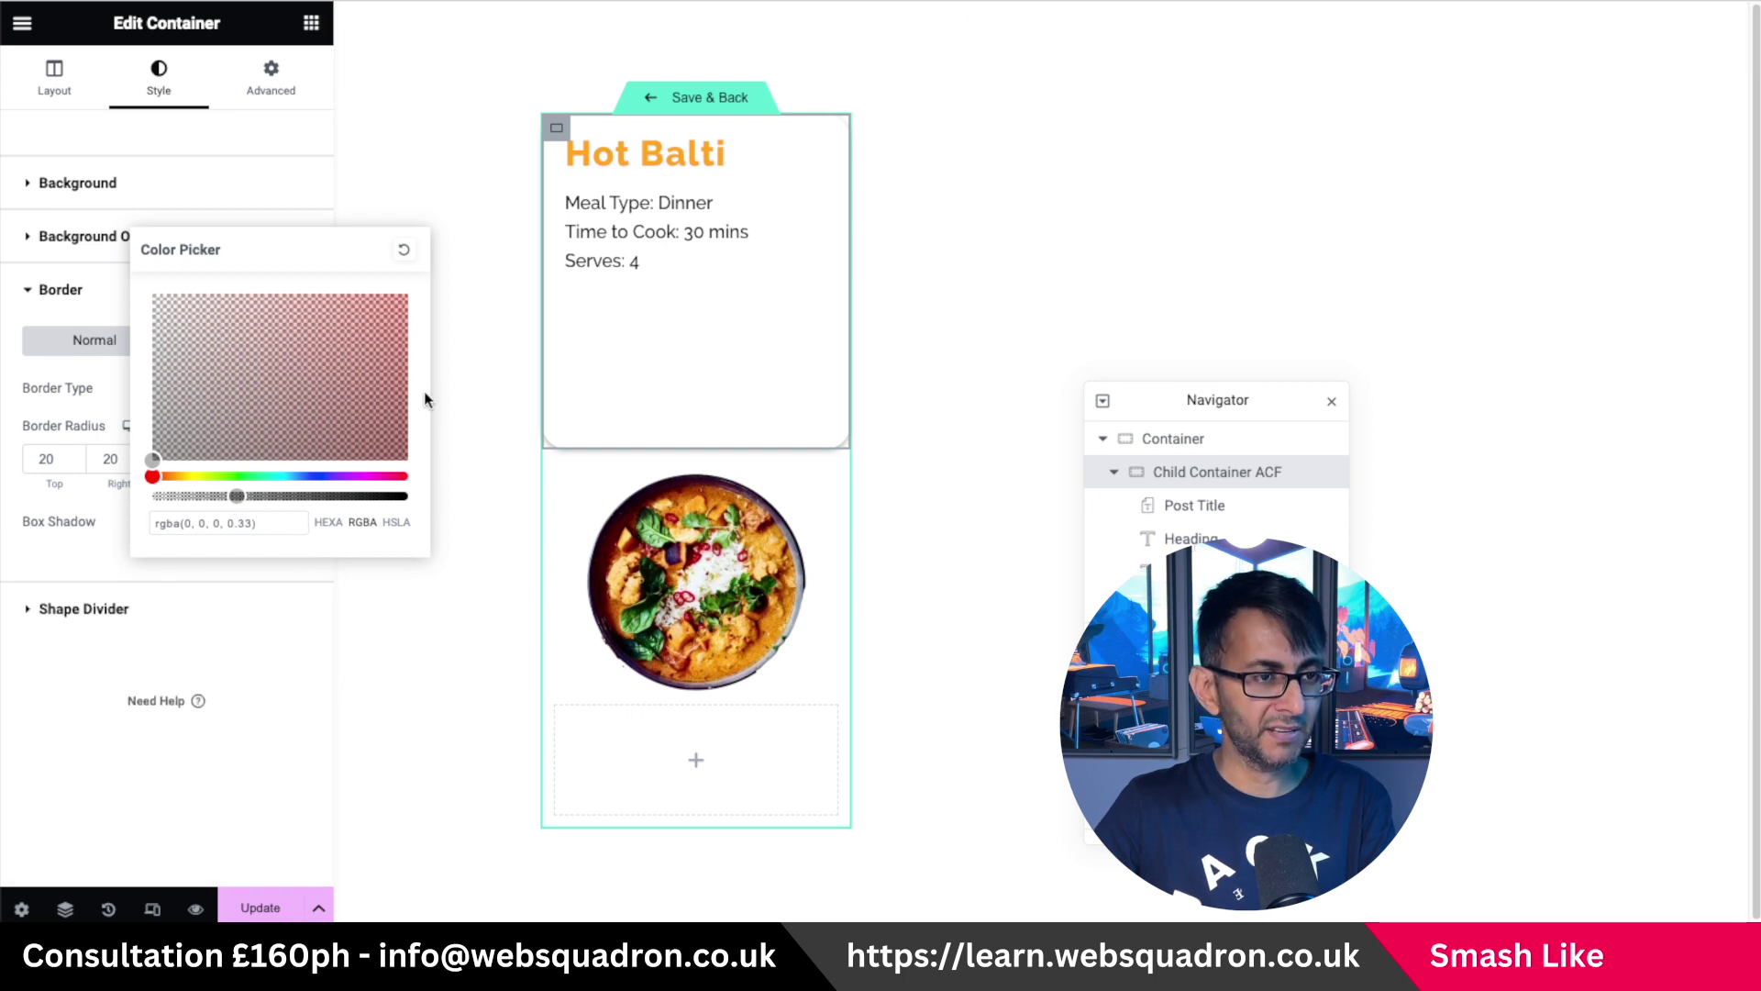
click(243, 647)
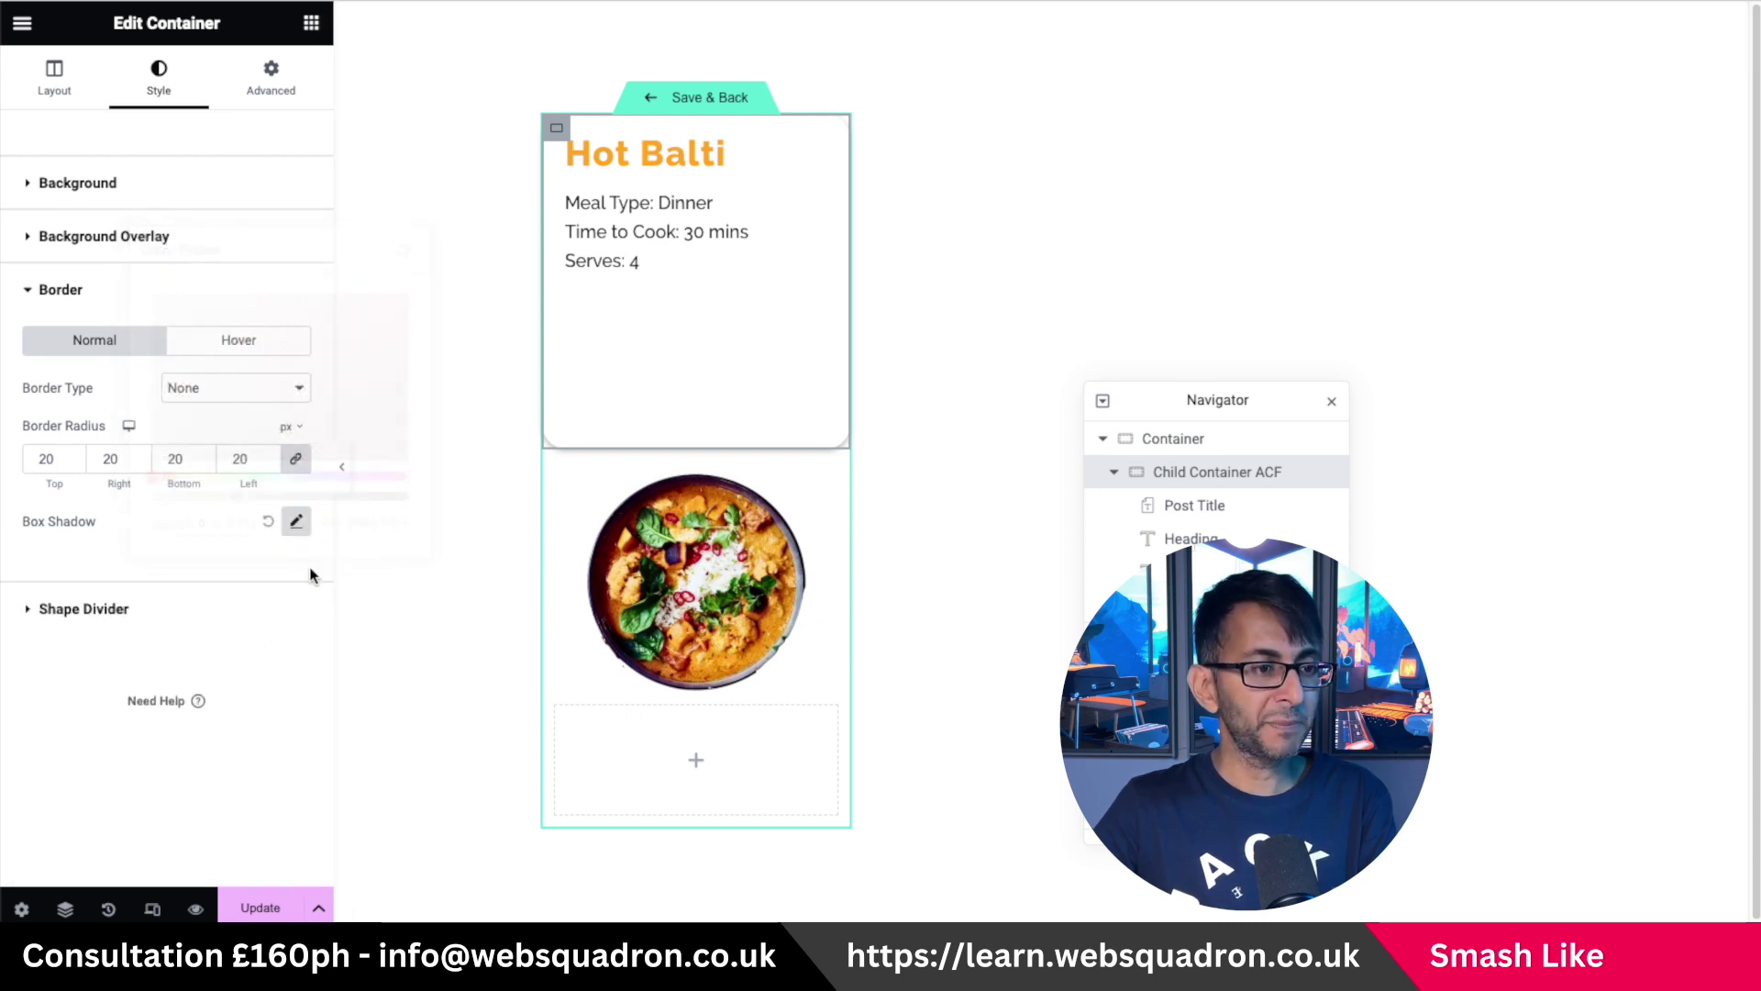
click(342, 468)
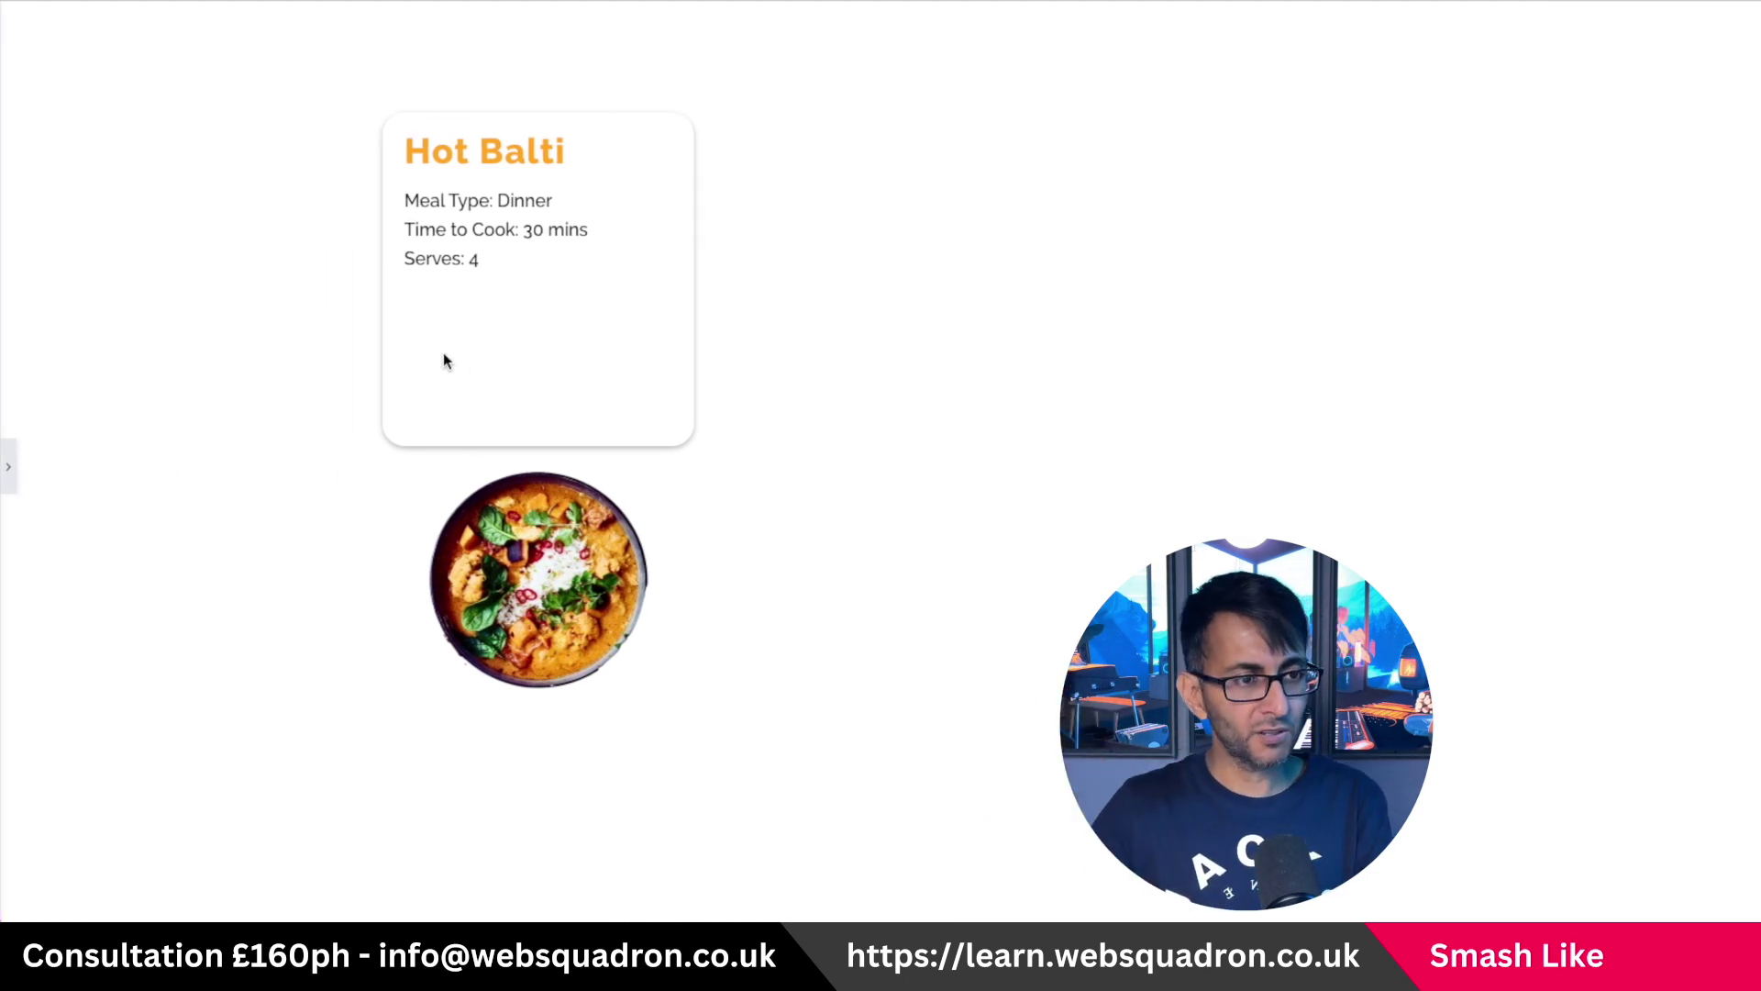
Position the curry image absolutely, anchored to the card's left and bottom edges.
key(ctrl+p)
click(271, 78)
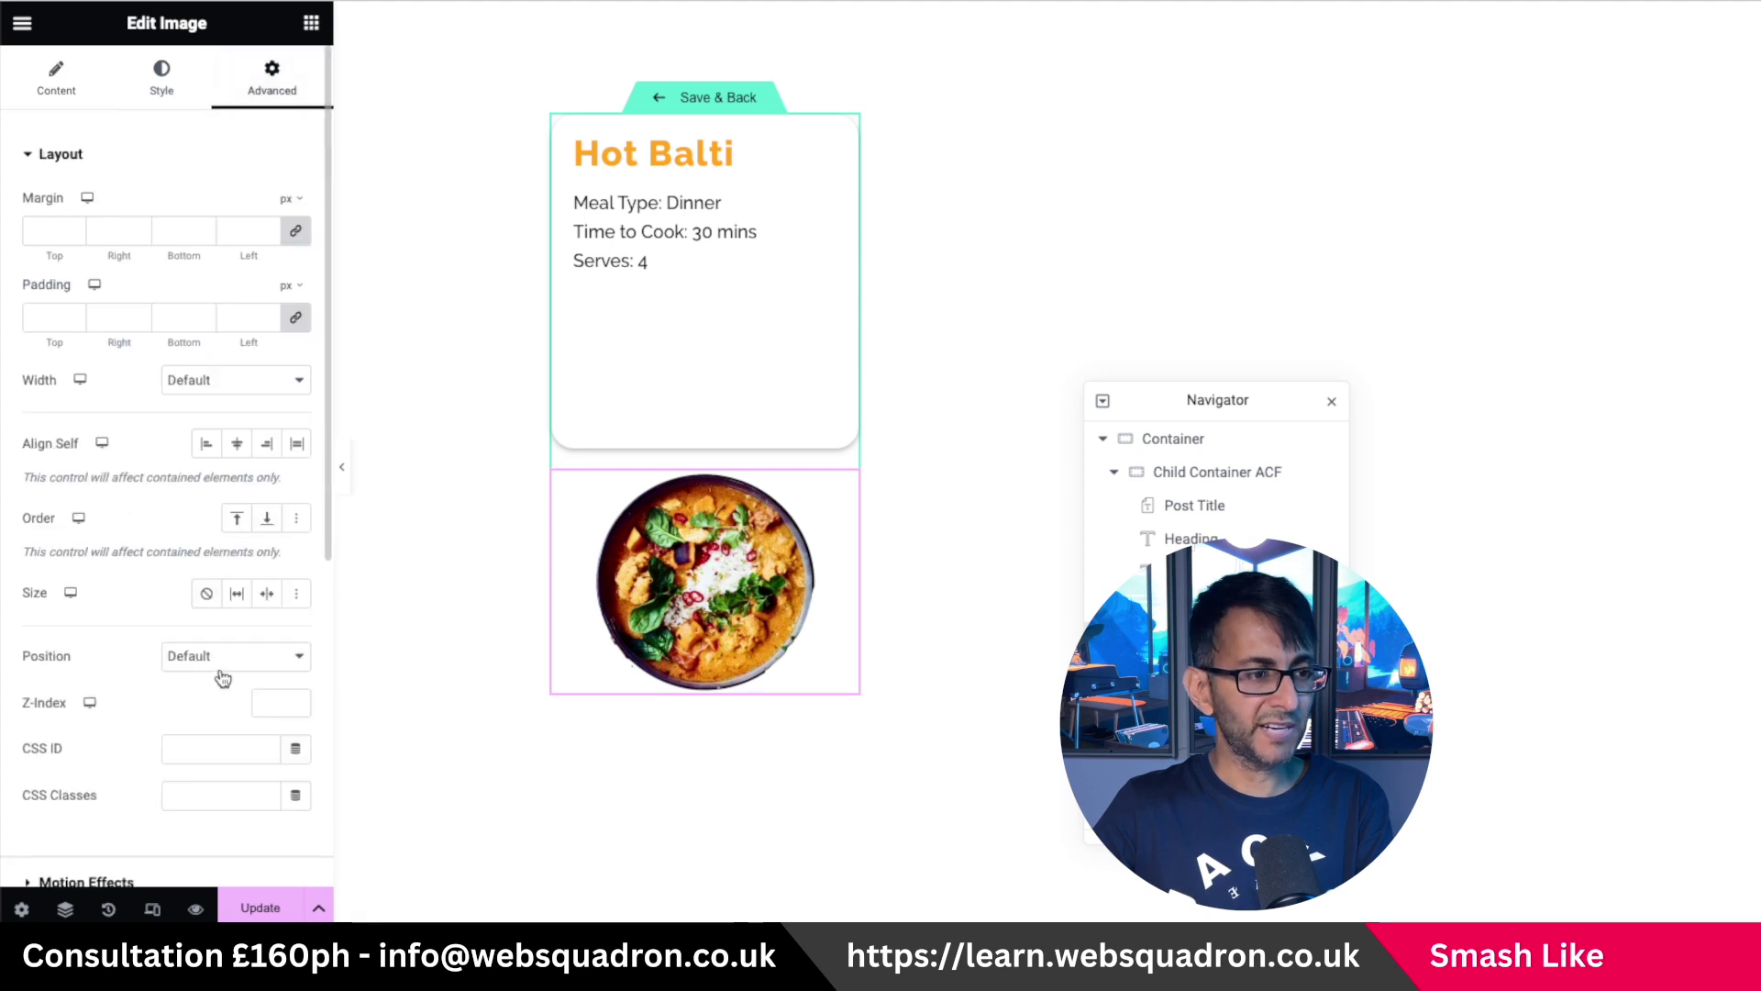
click(220, 655)
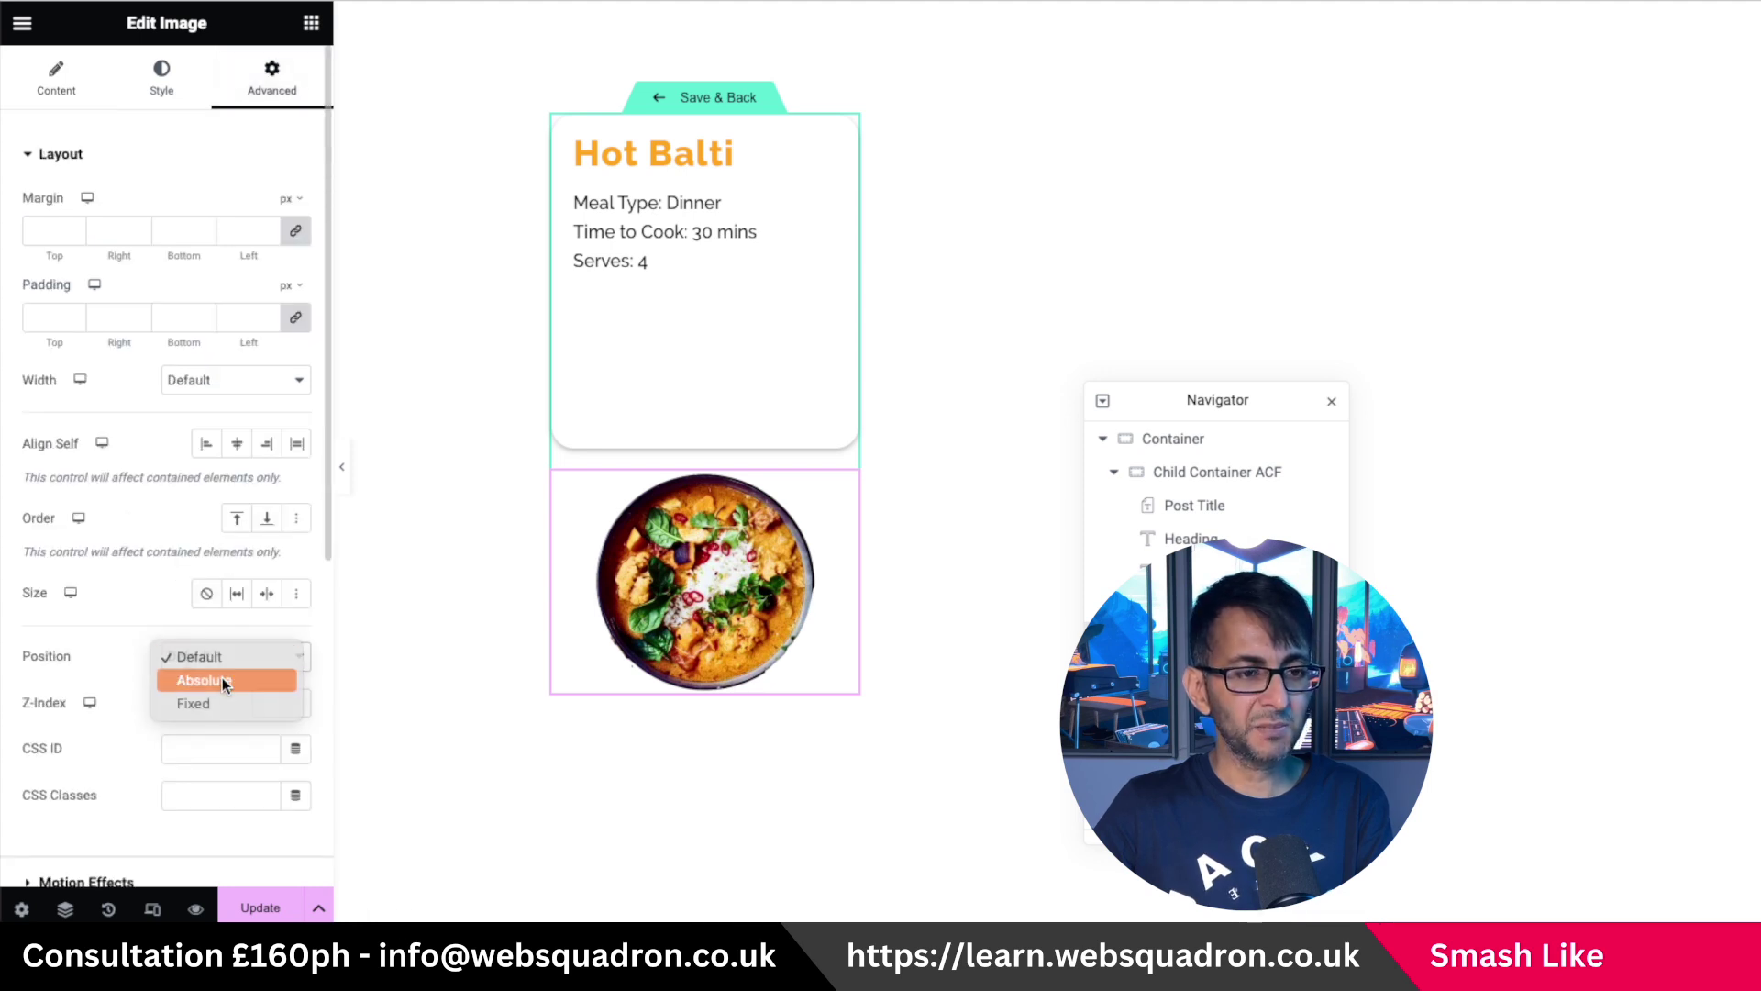
click(222, 680)
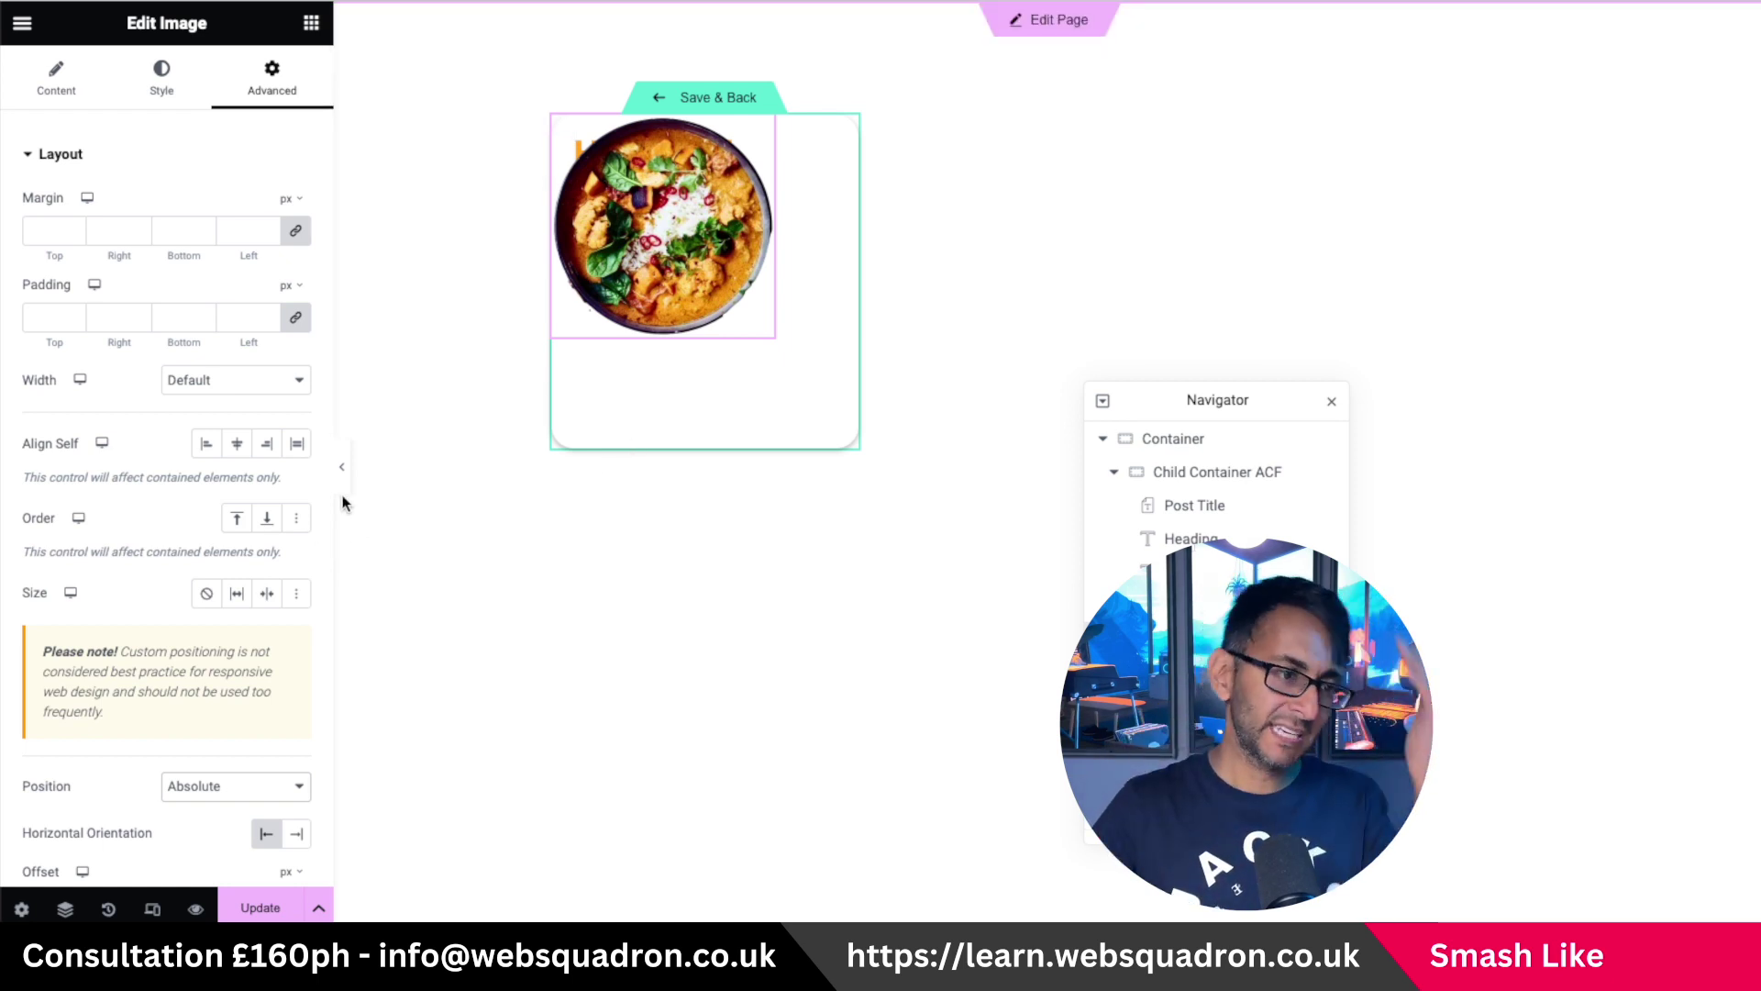
scroll(189, 708, down, 2)
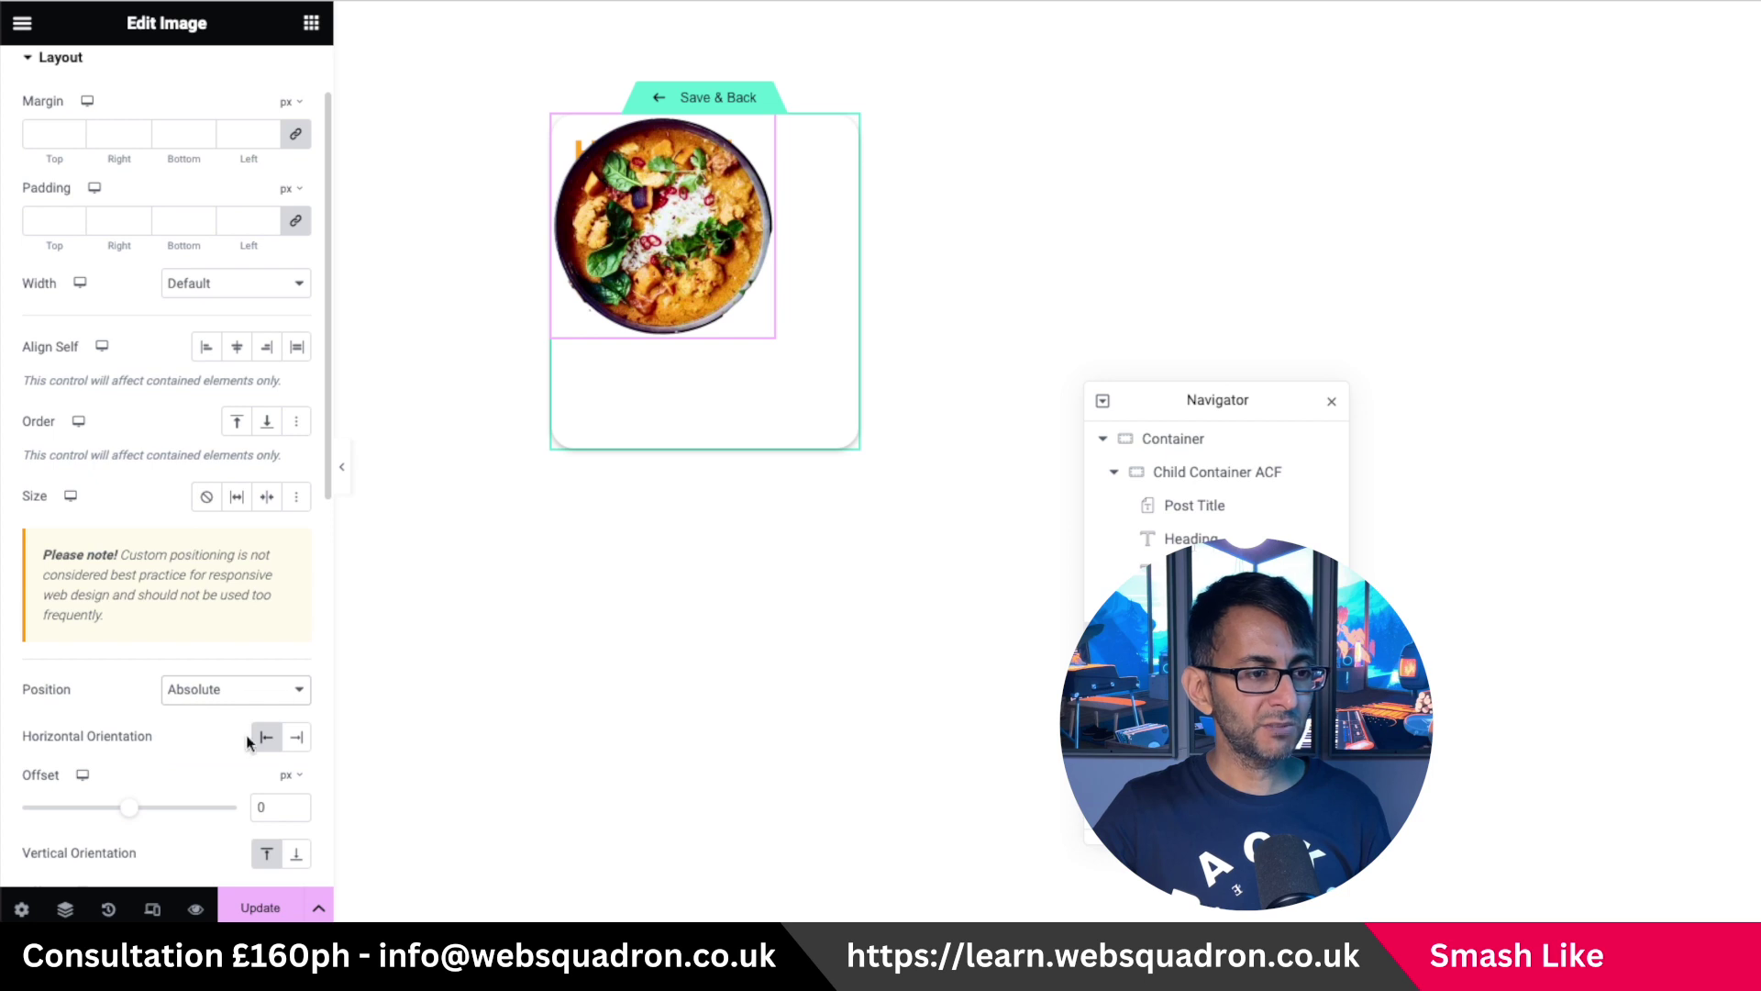
click(297, 738)
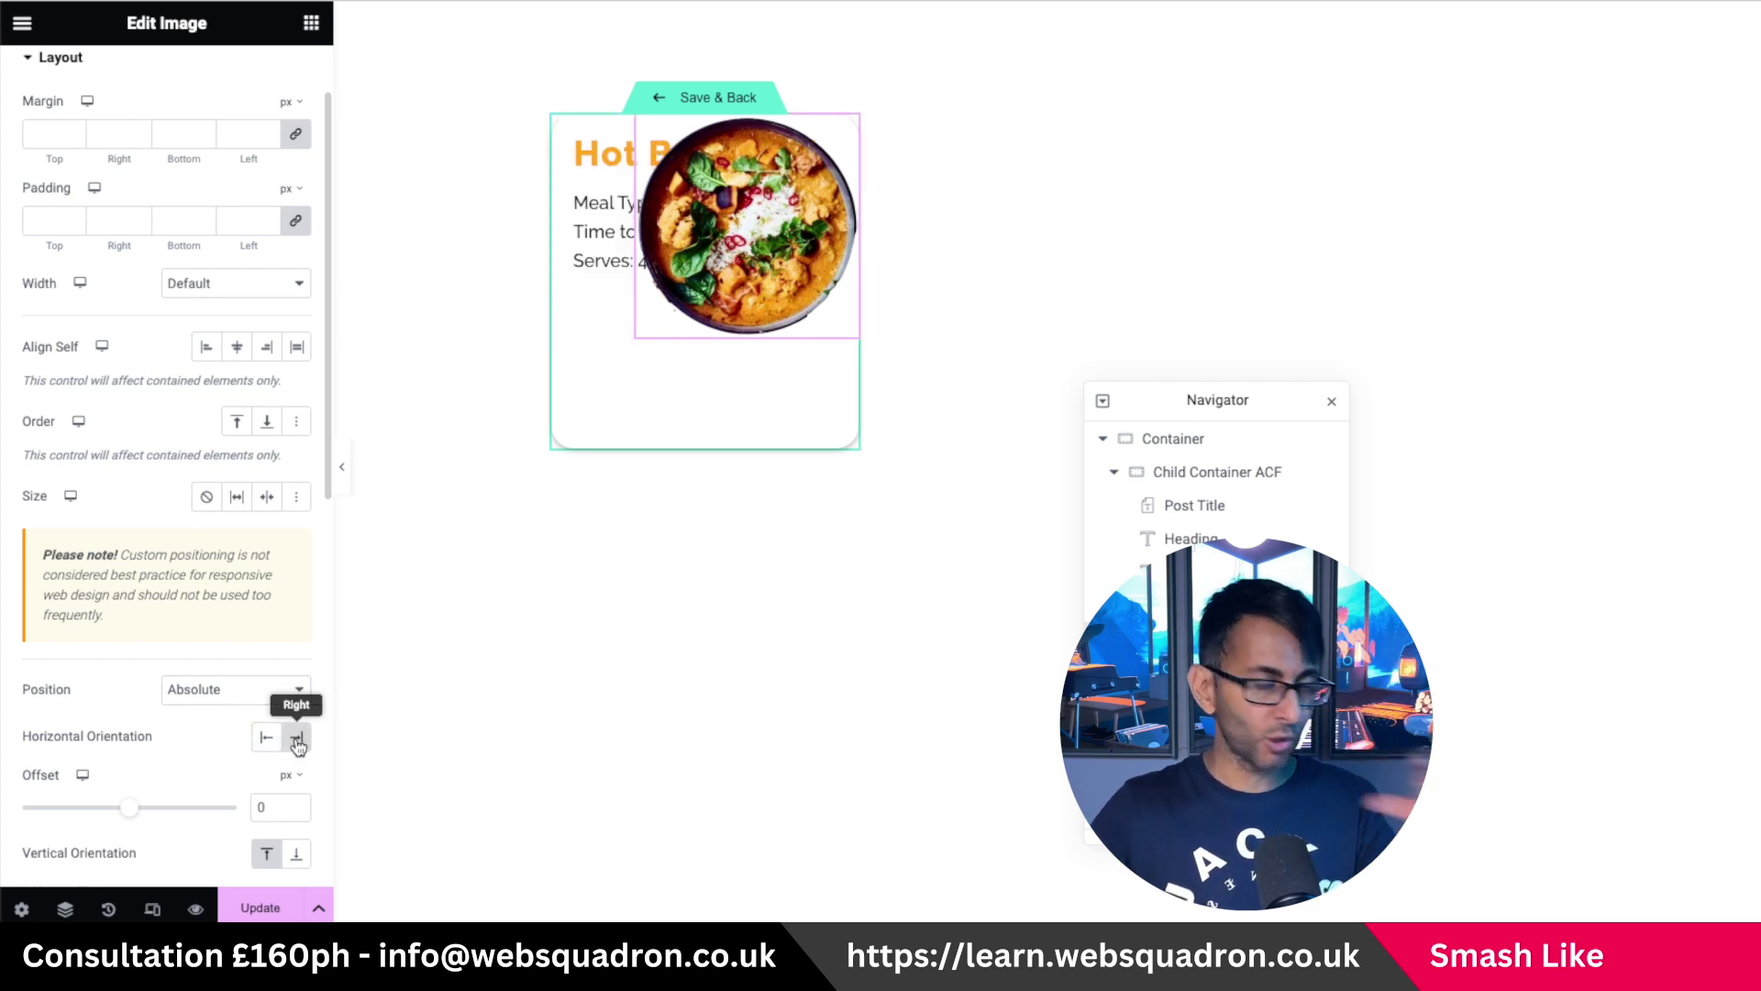
click(299, 856)
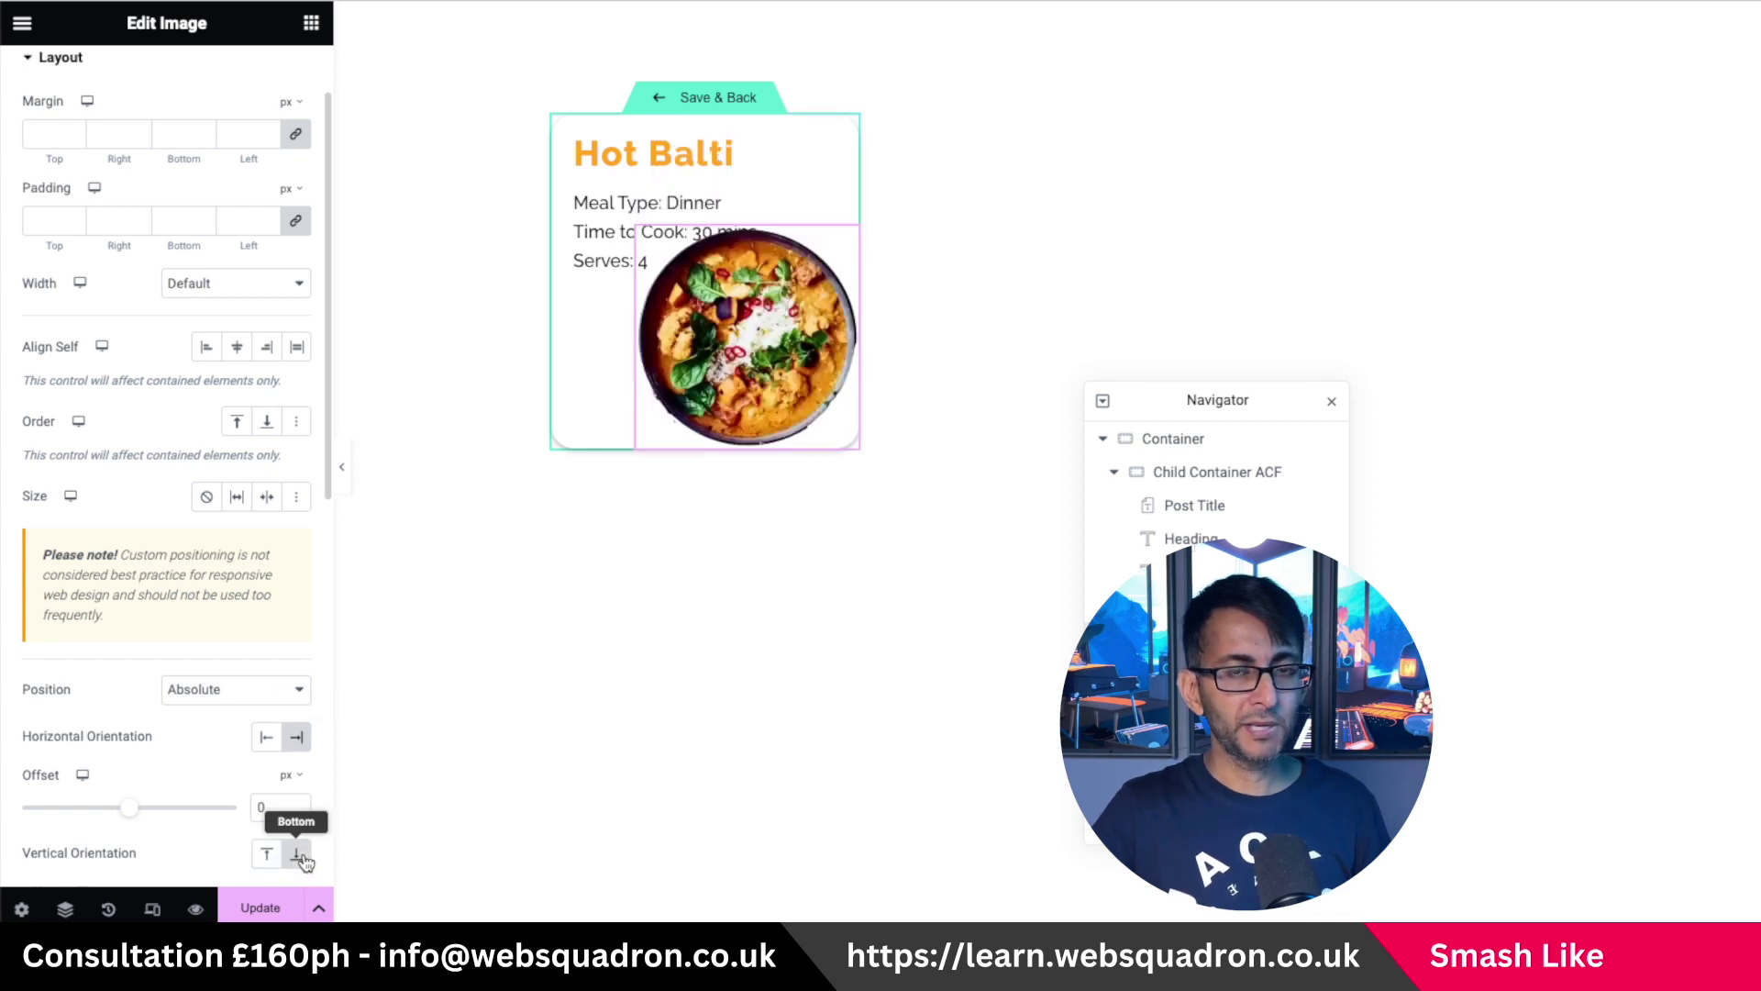
click(268, 738)
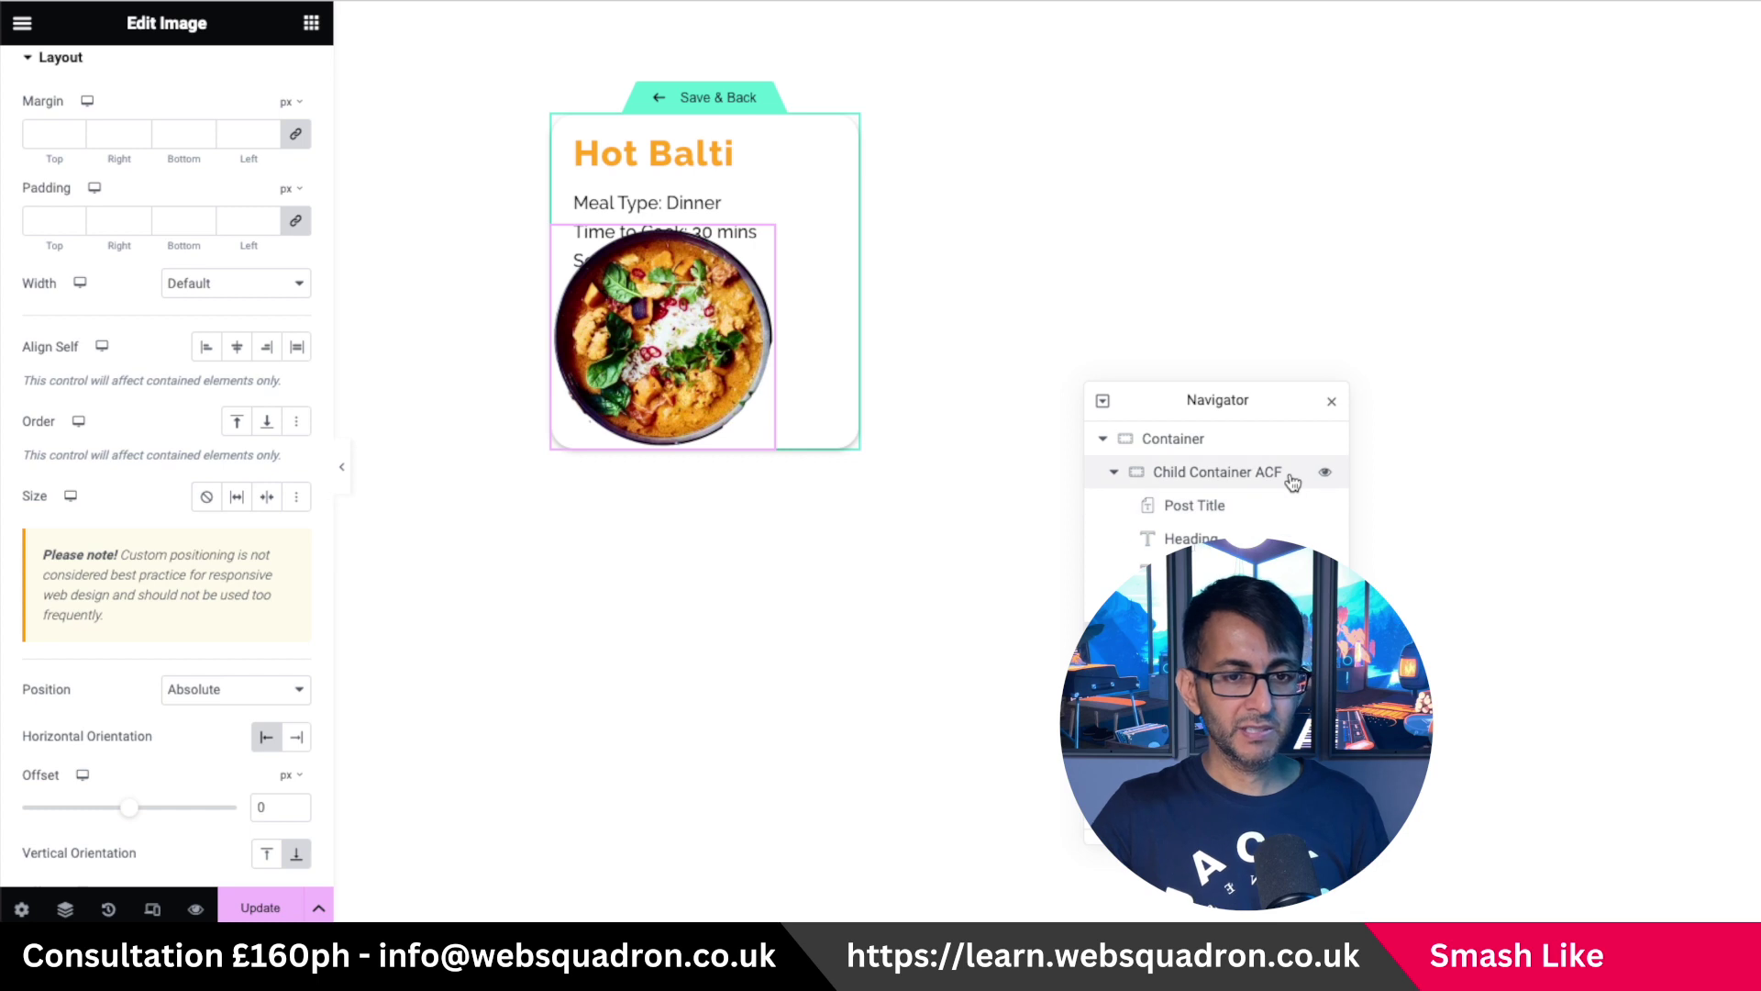
Set the outer container's padding to 50 px left and 60 px bottom.
click(1199, 448)
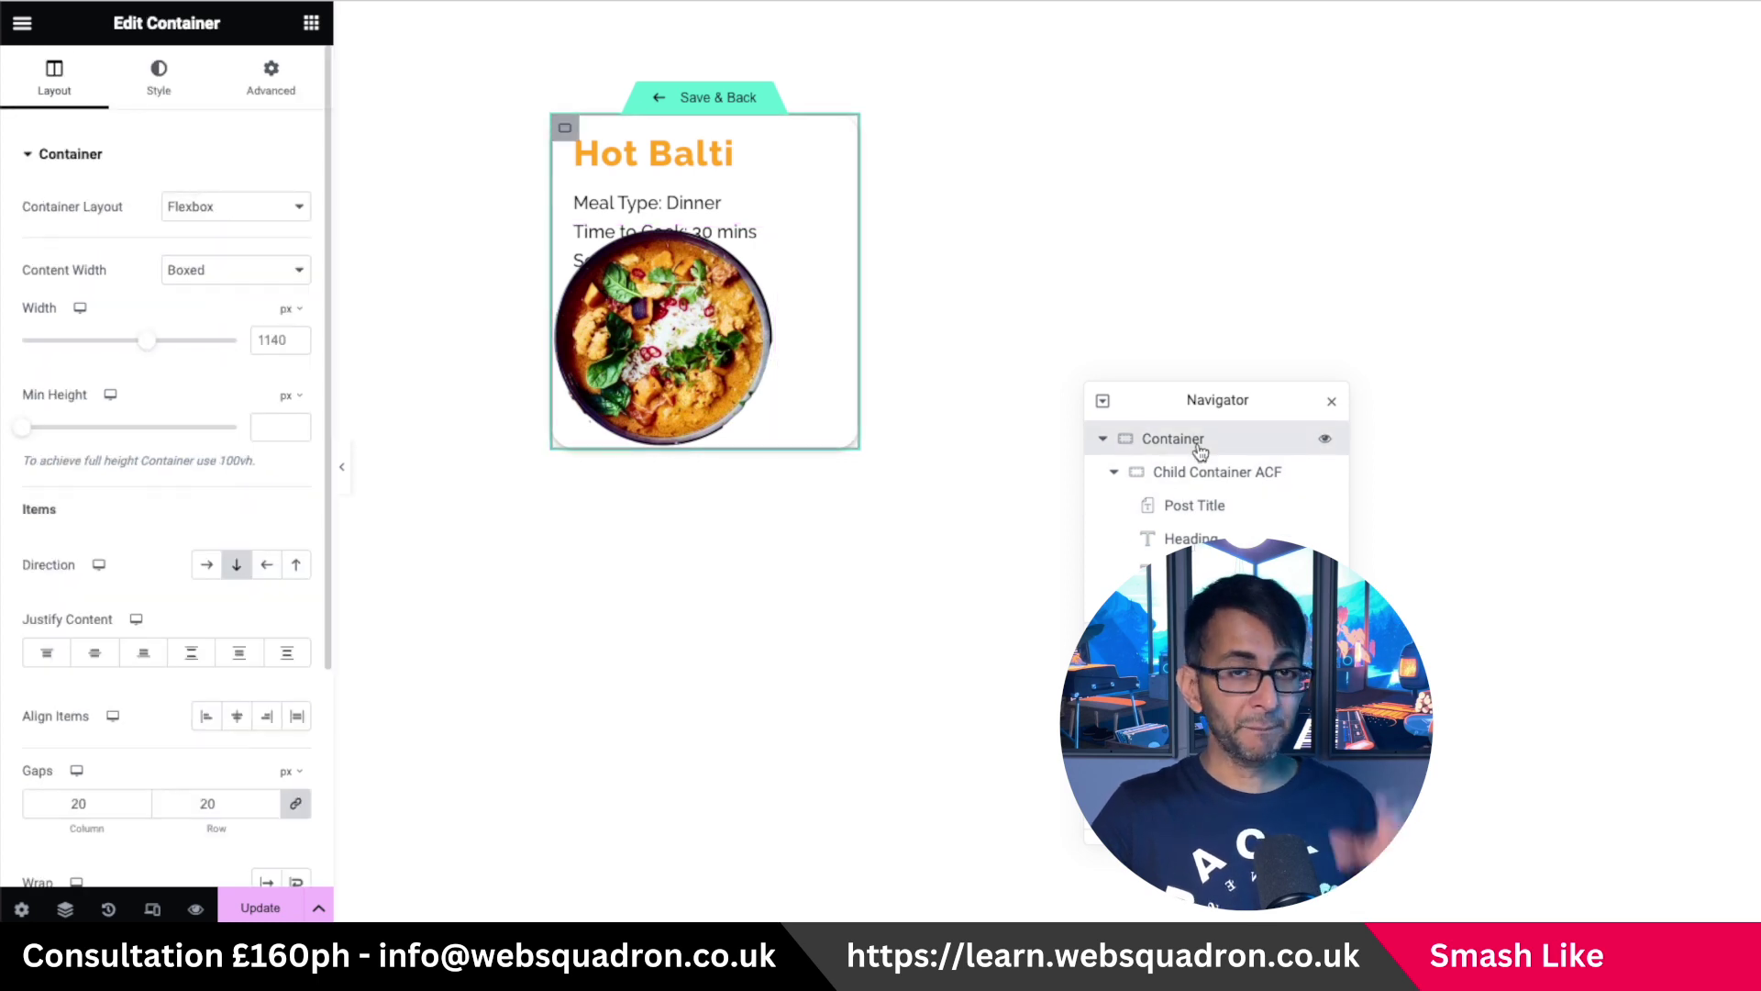
click(285, 98)
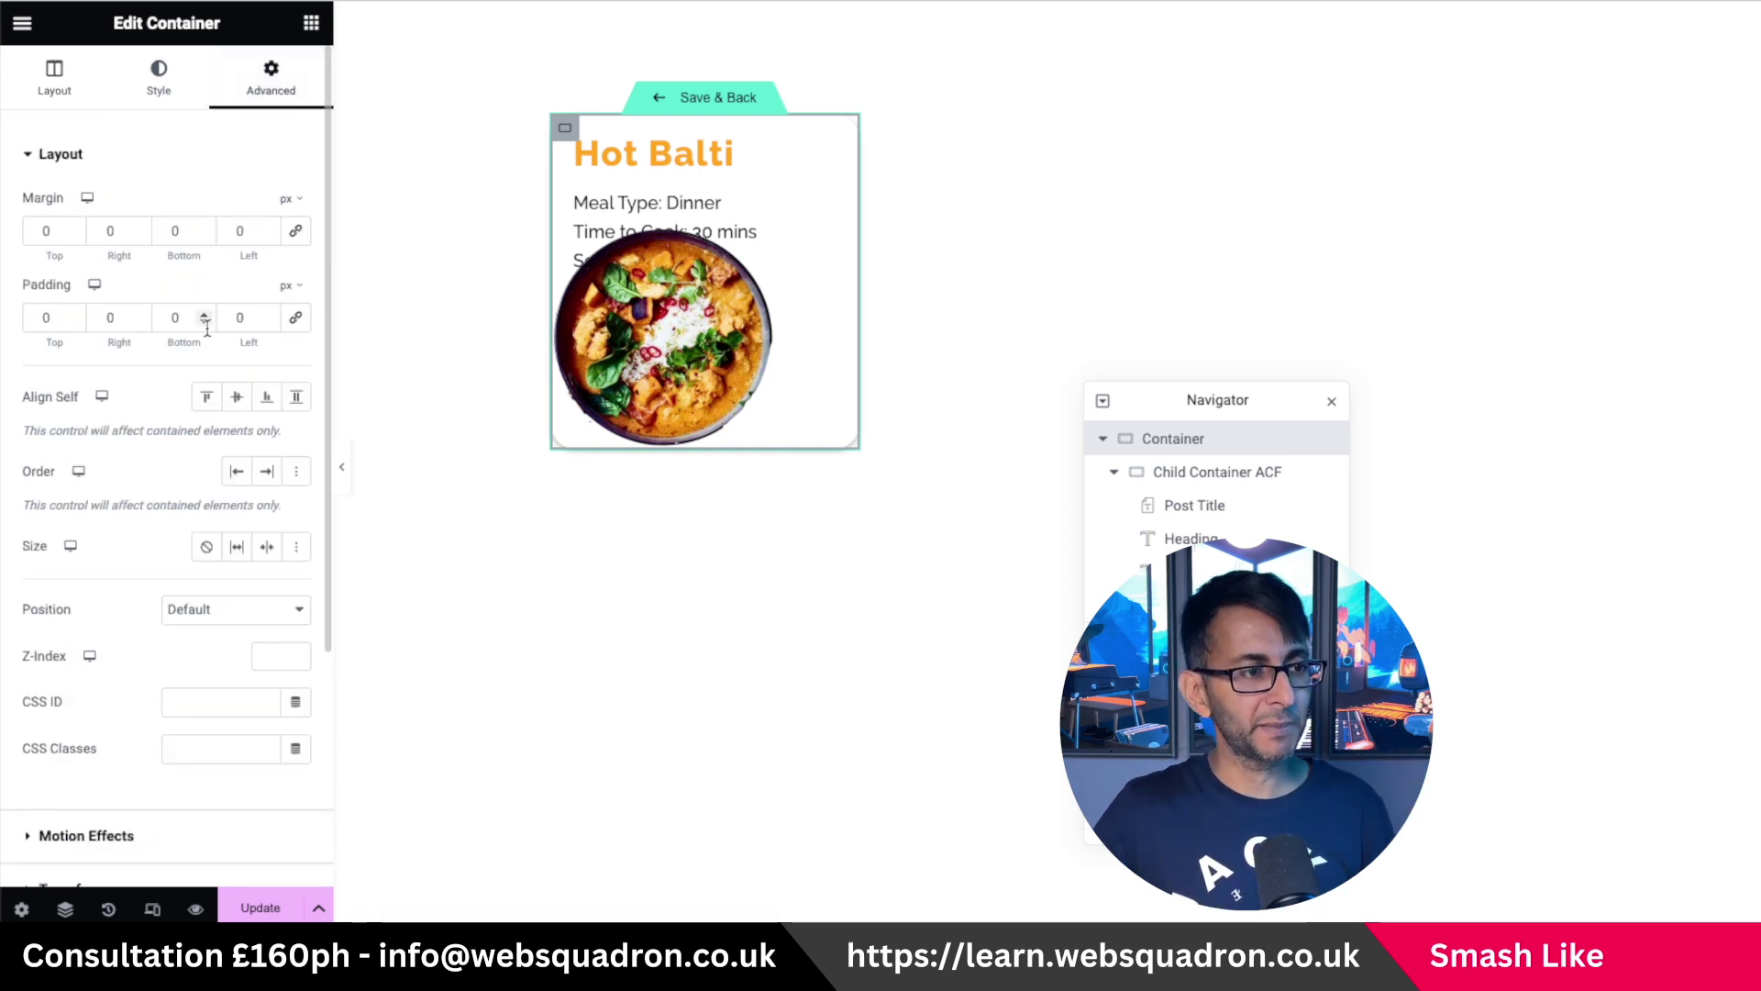
drag(255, 317, 219, 316)
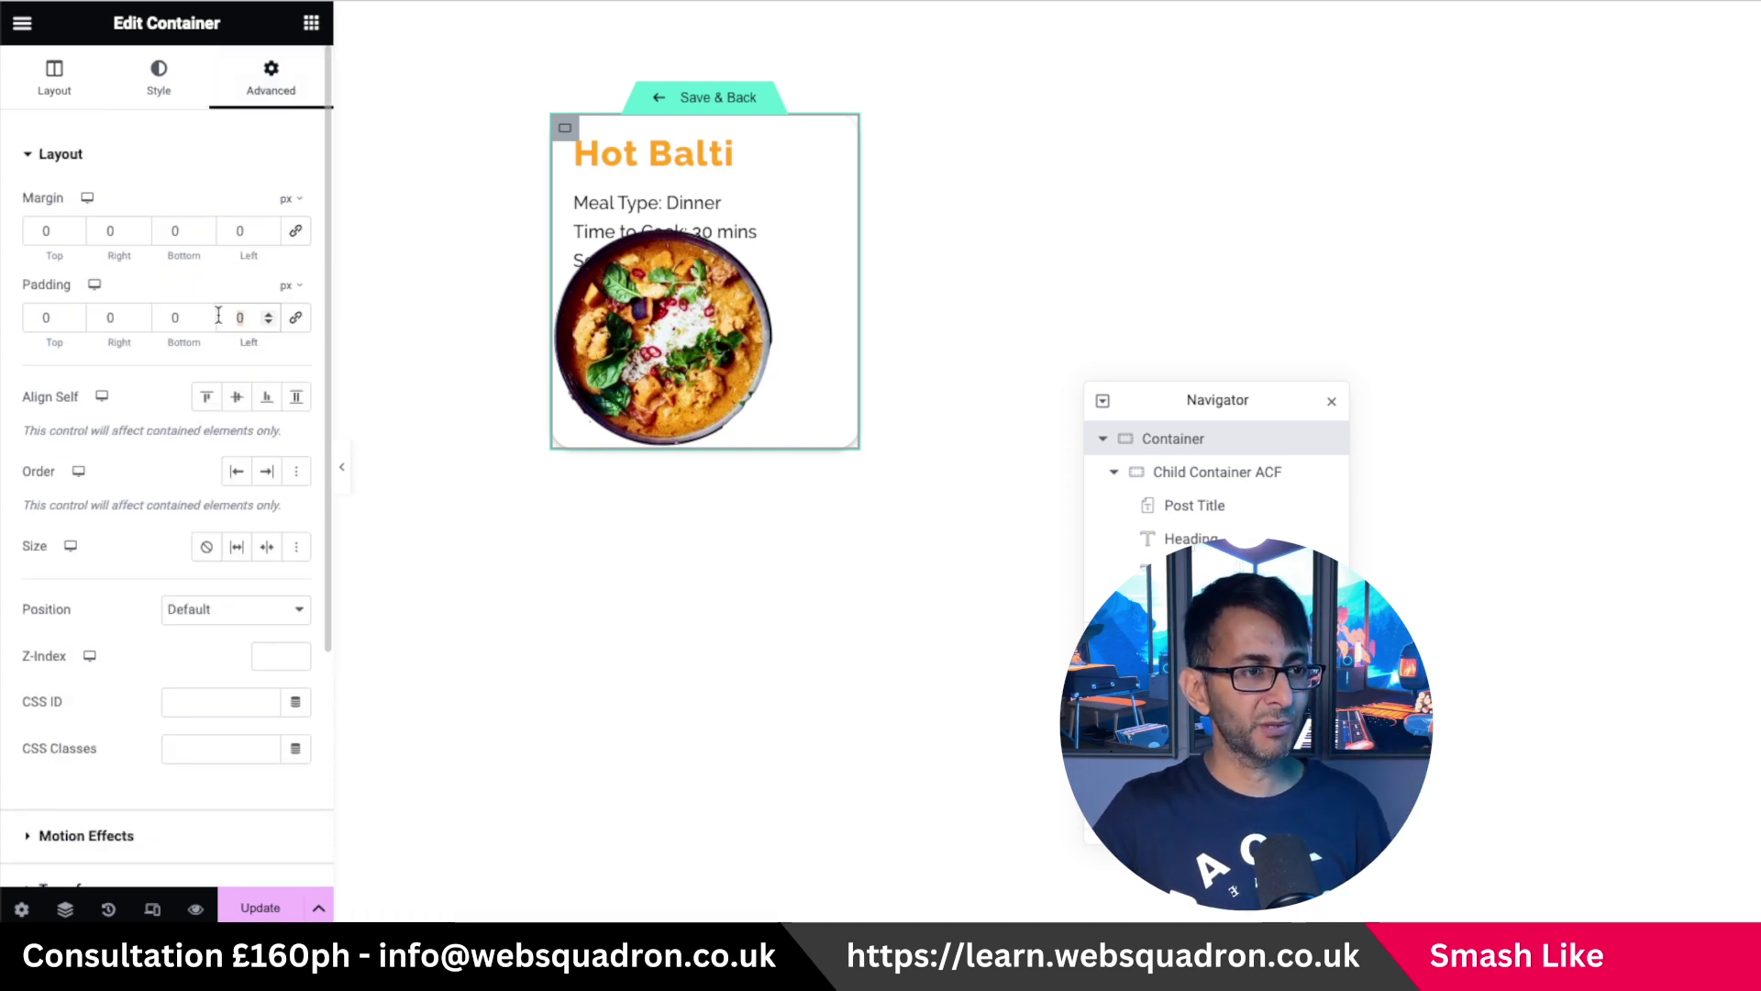
text(60)
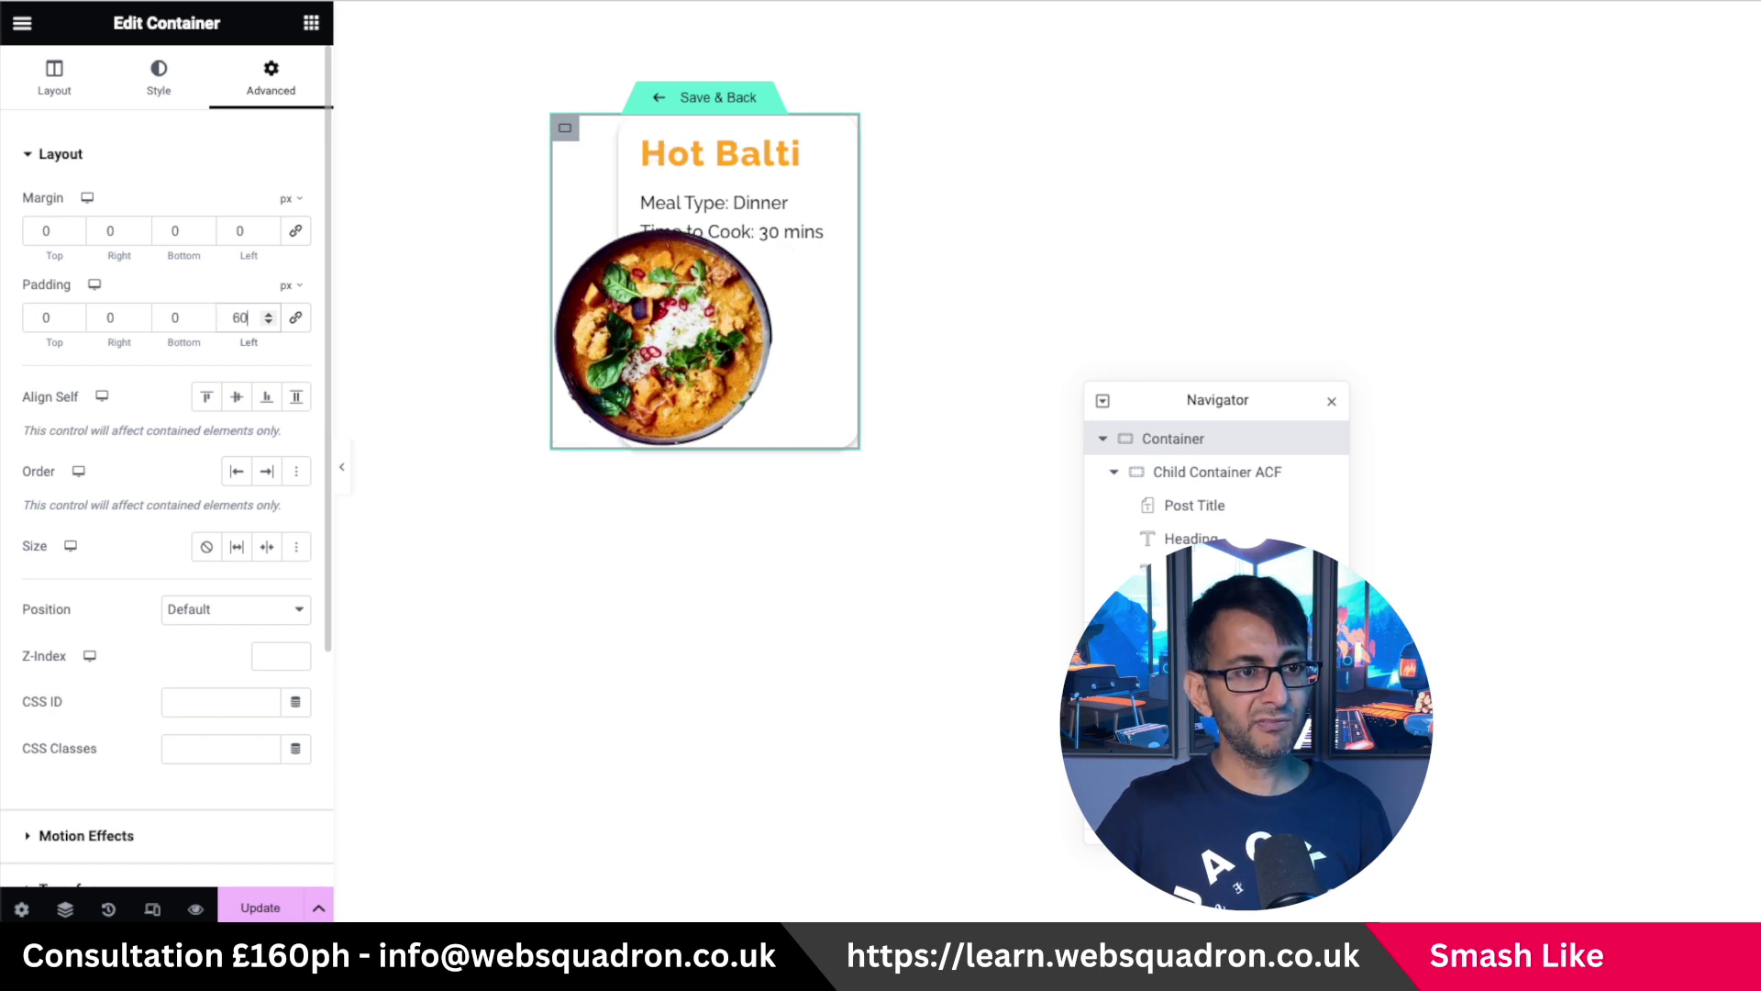
key(BackSpace)
key(BackSpace)
text(050)
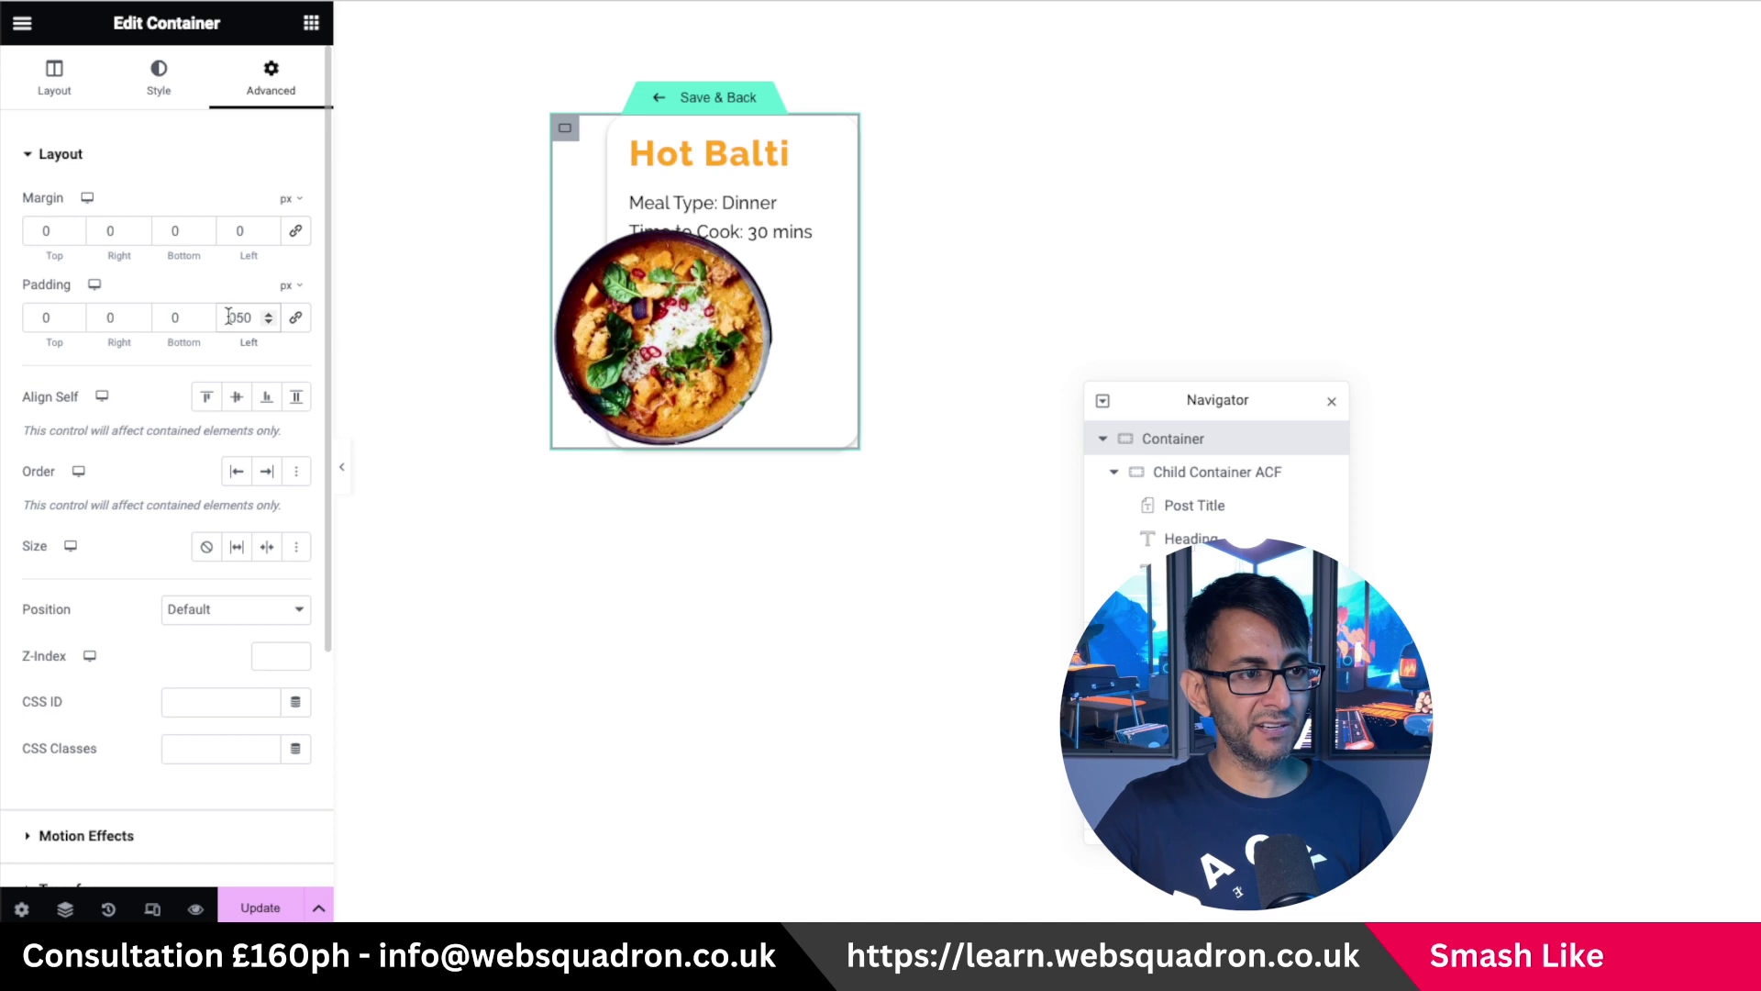
click(186, 318)
text(60)
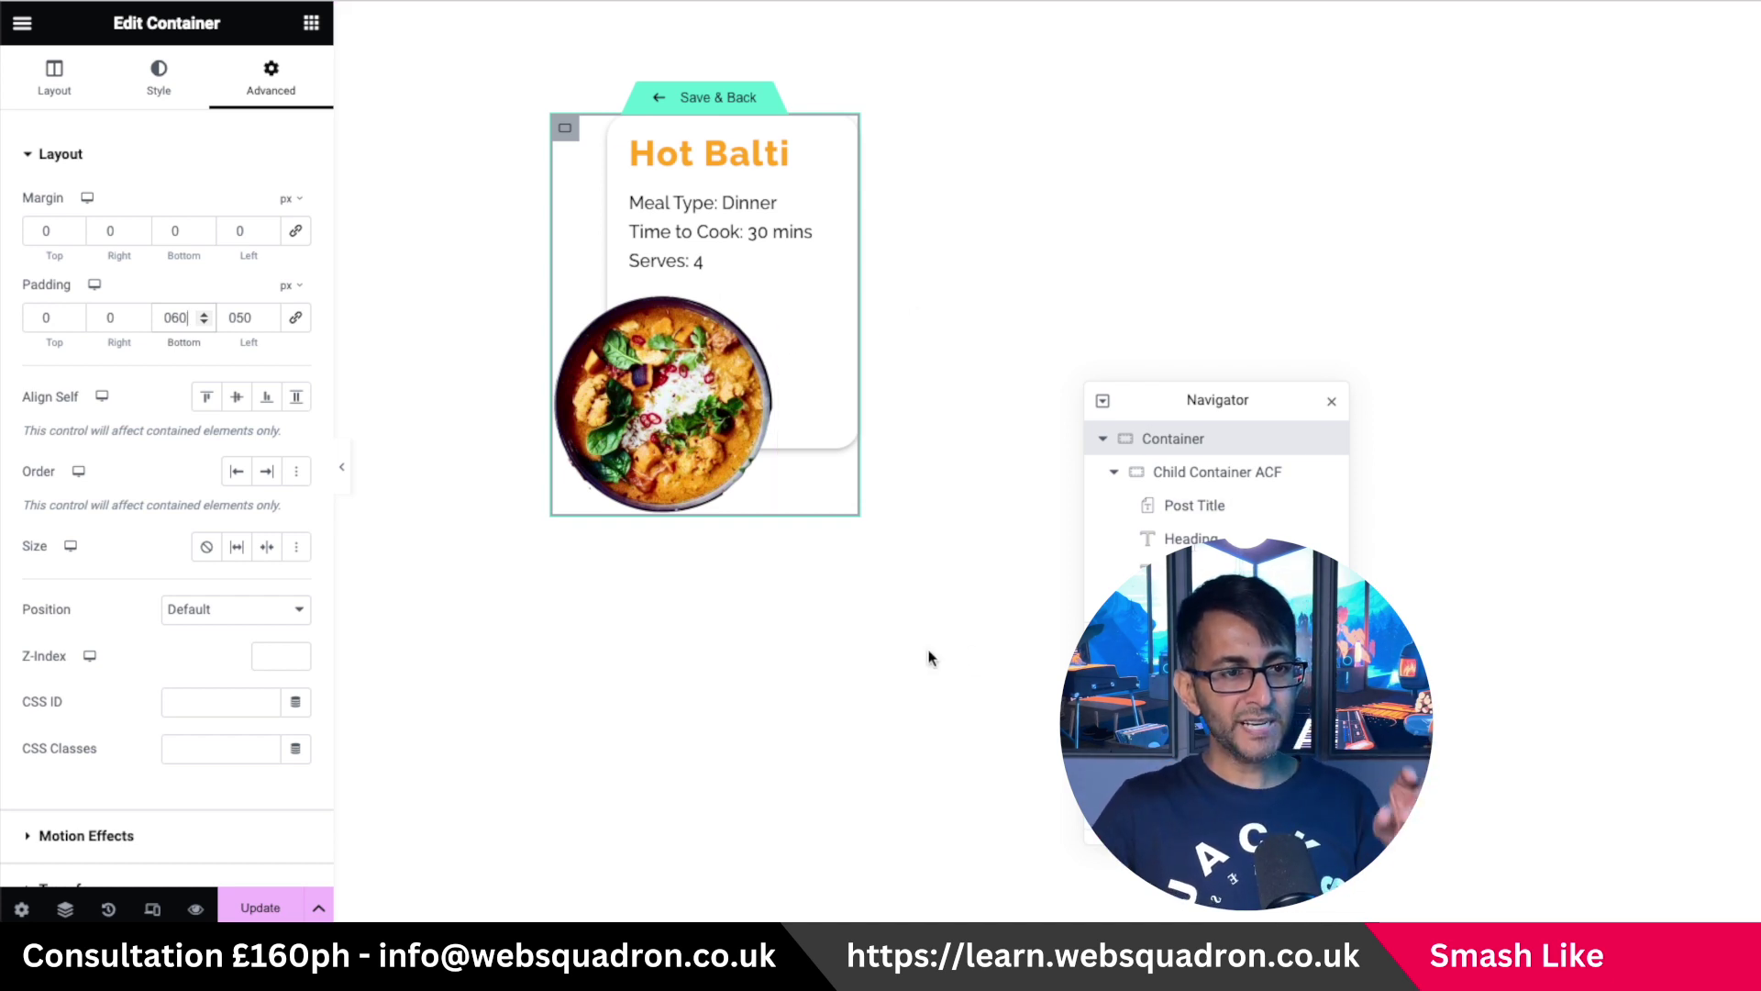
Preview the layout to check the image overhanging the card's corner.
click(341, 468)
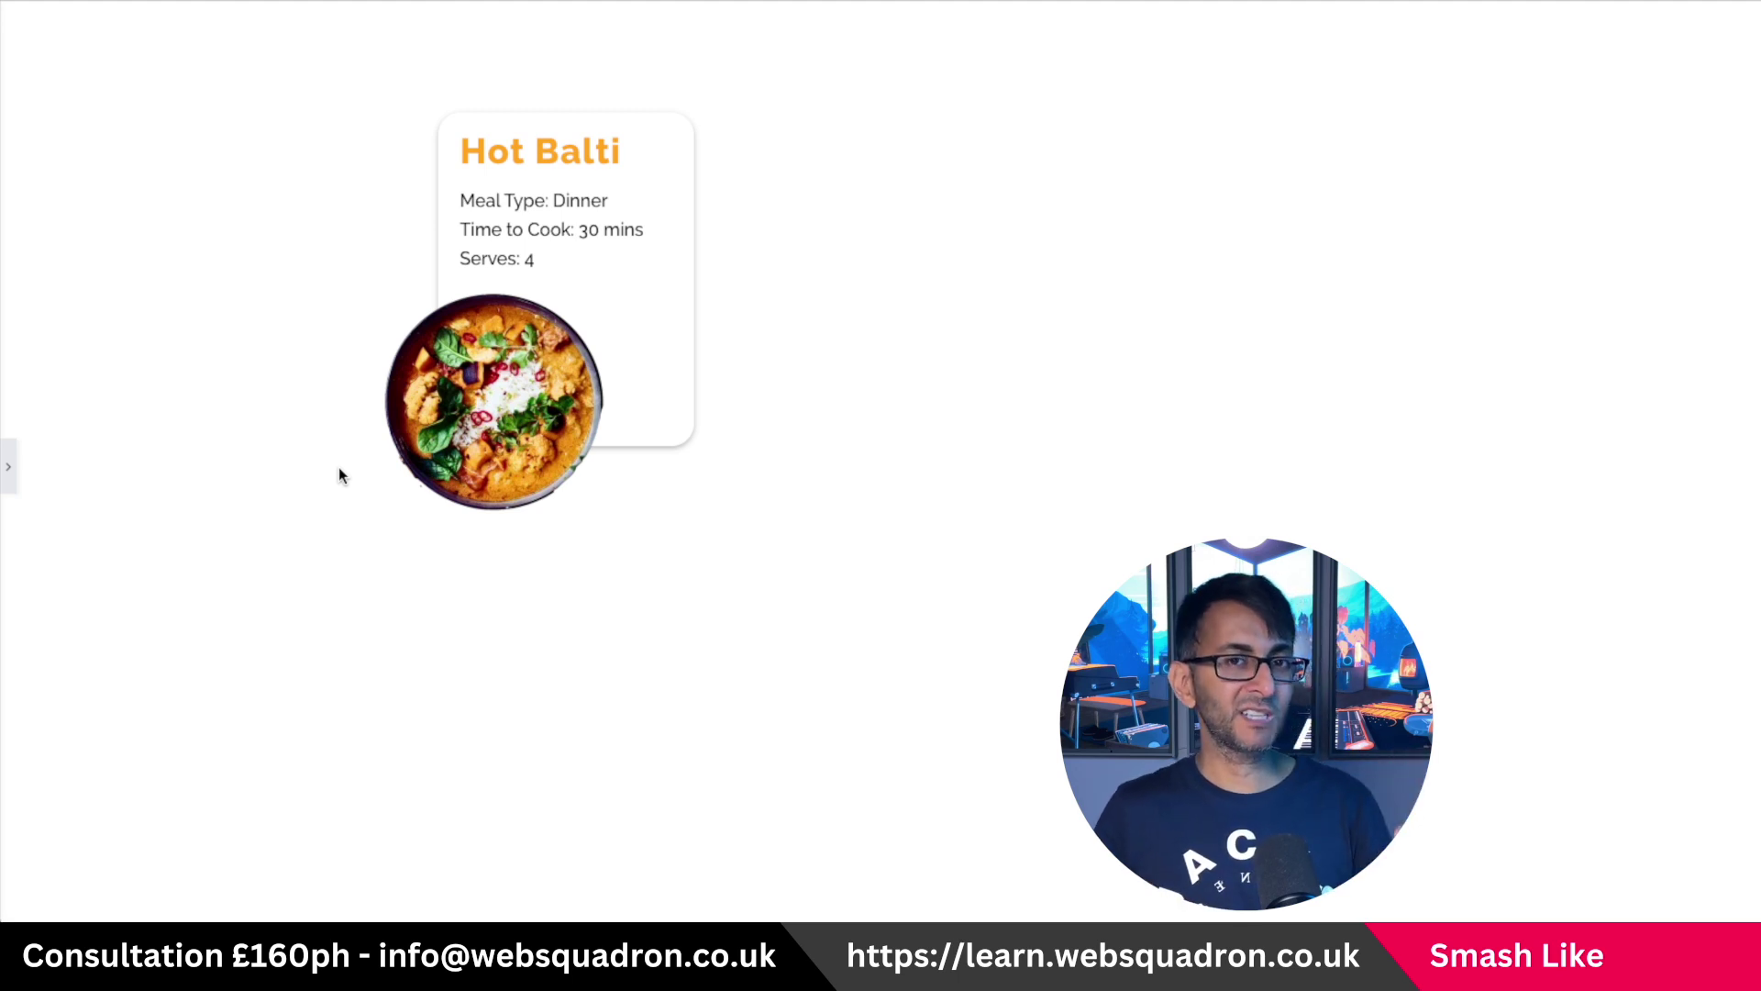
click(11, 480)
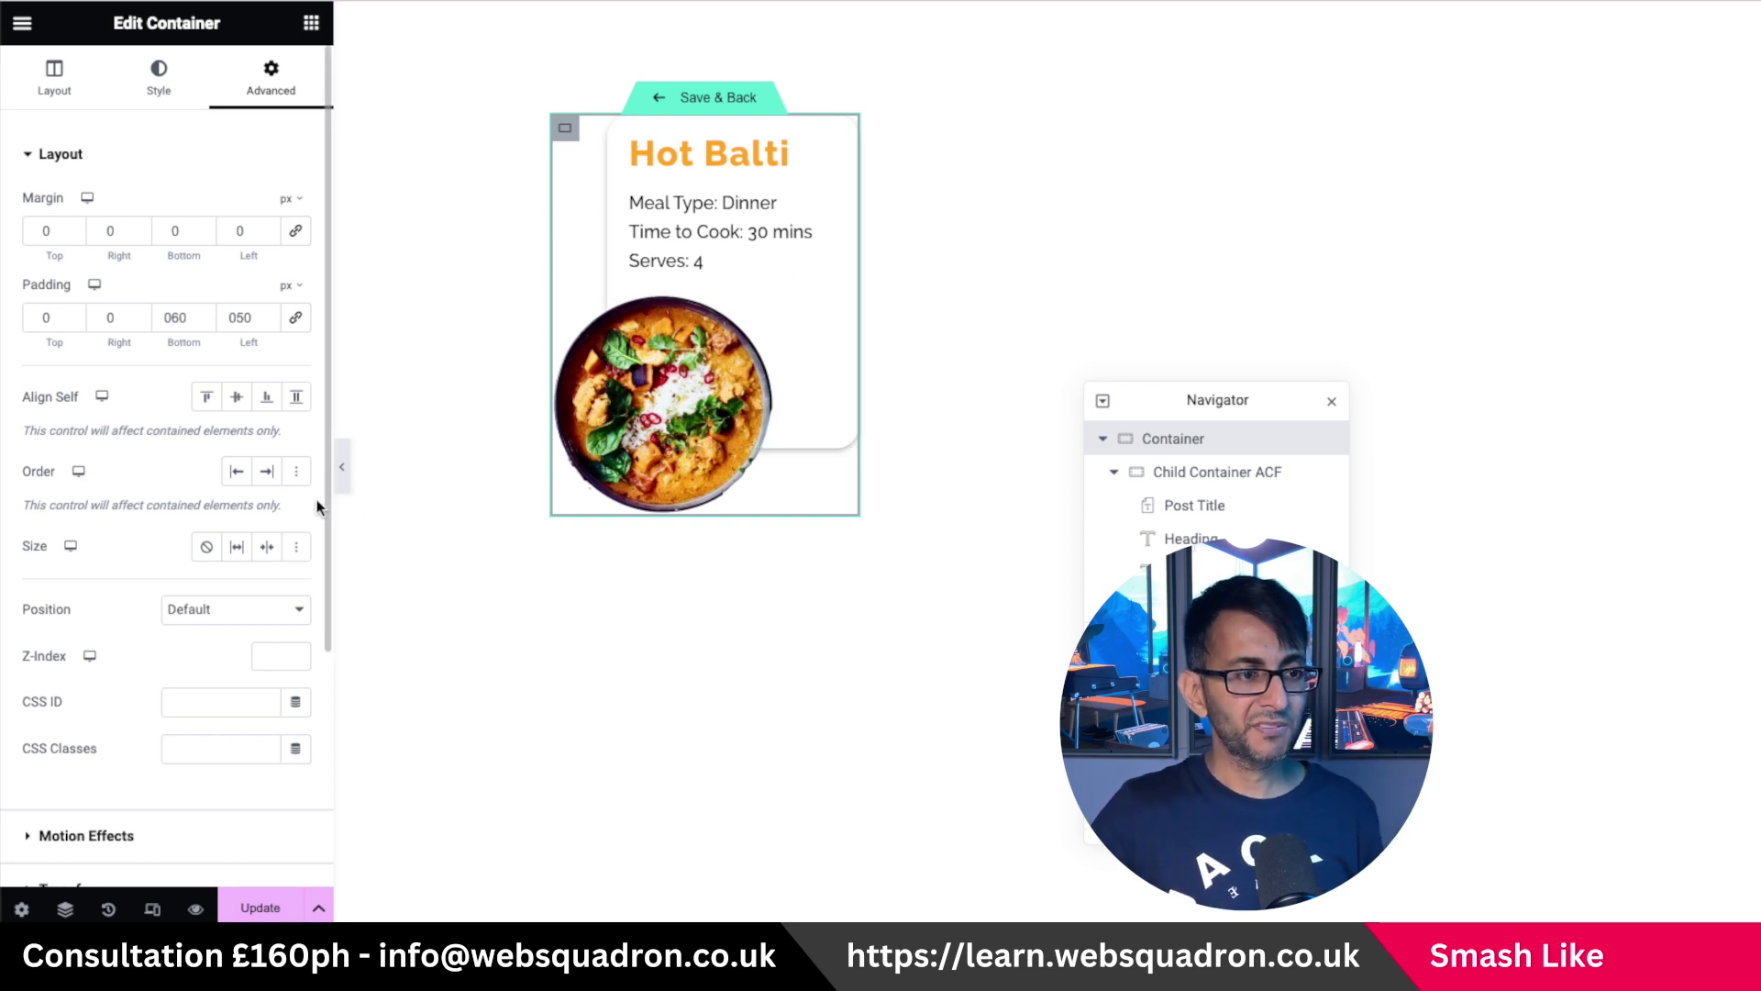
click(348, 465)
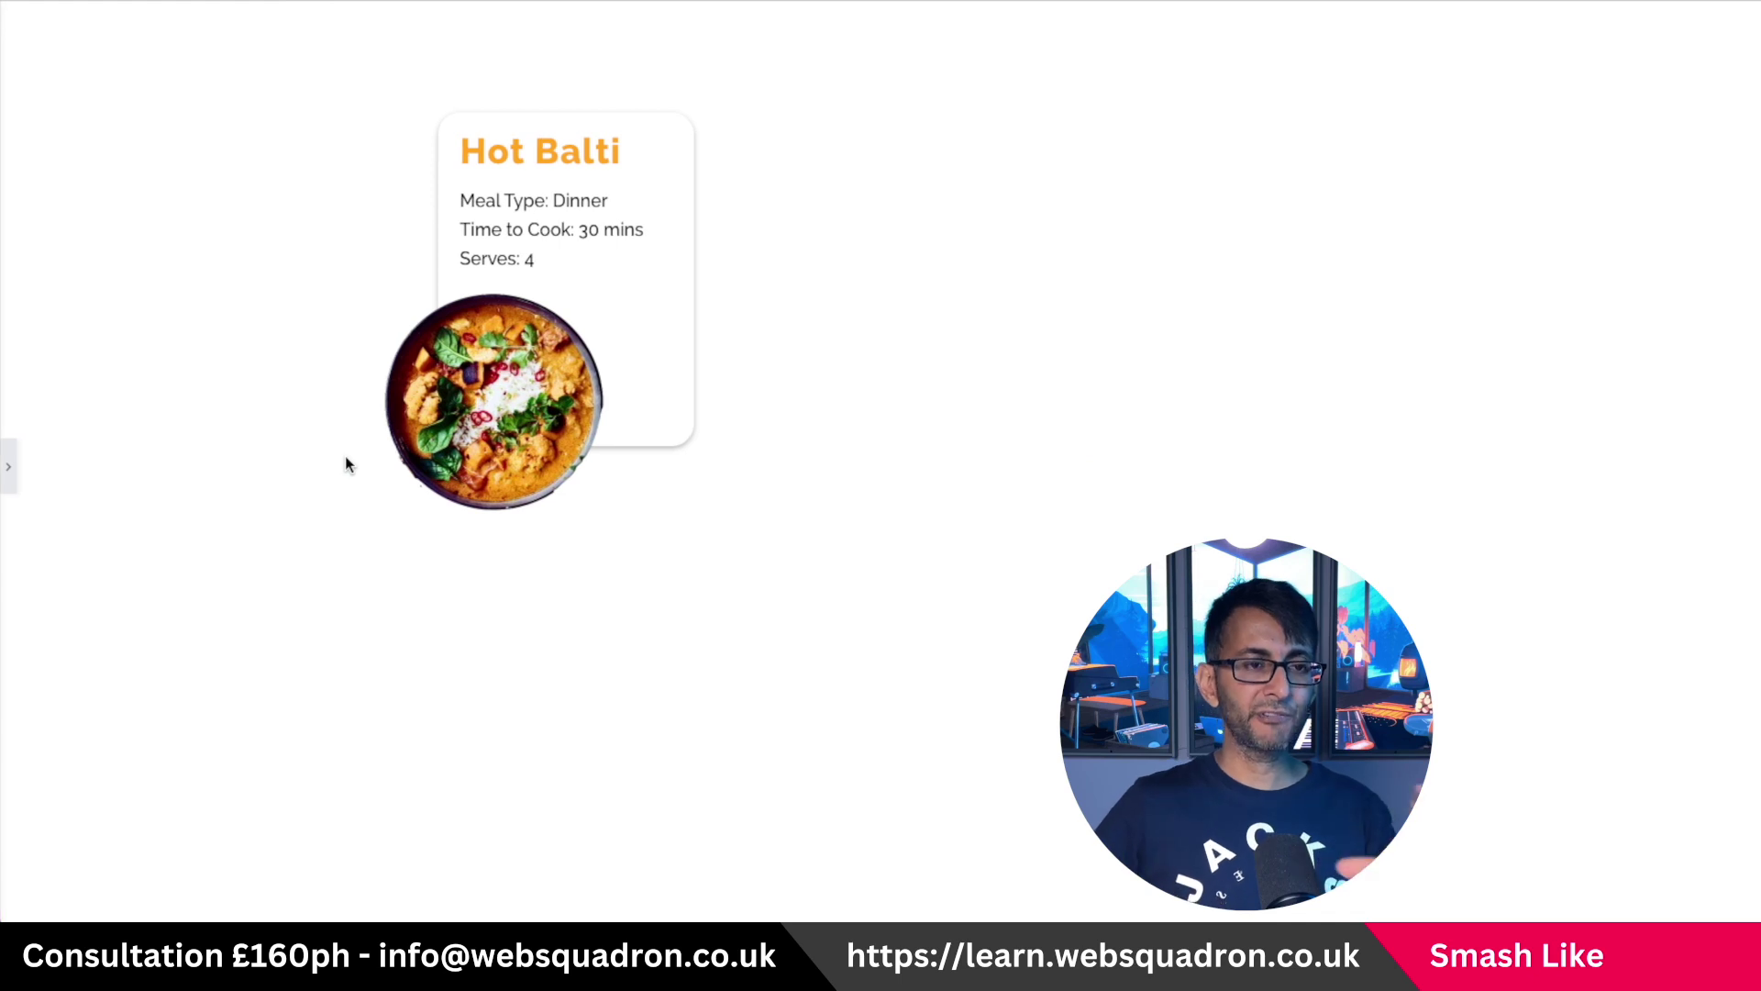
click(8, 468)
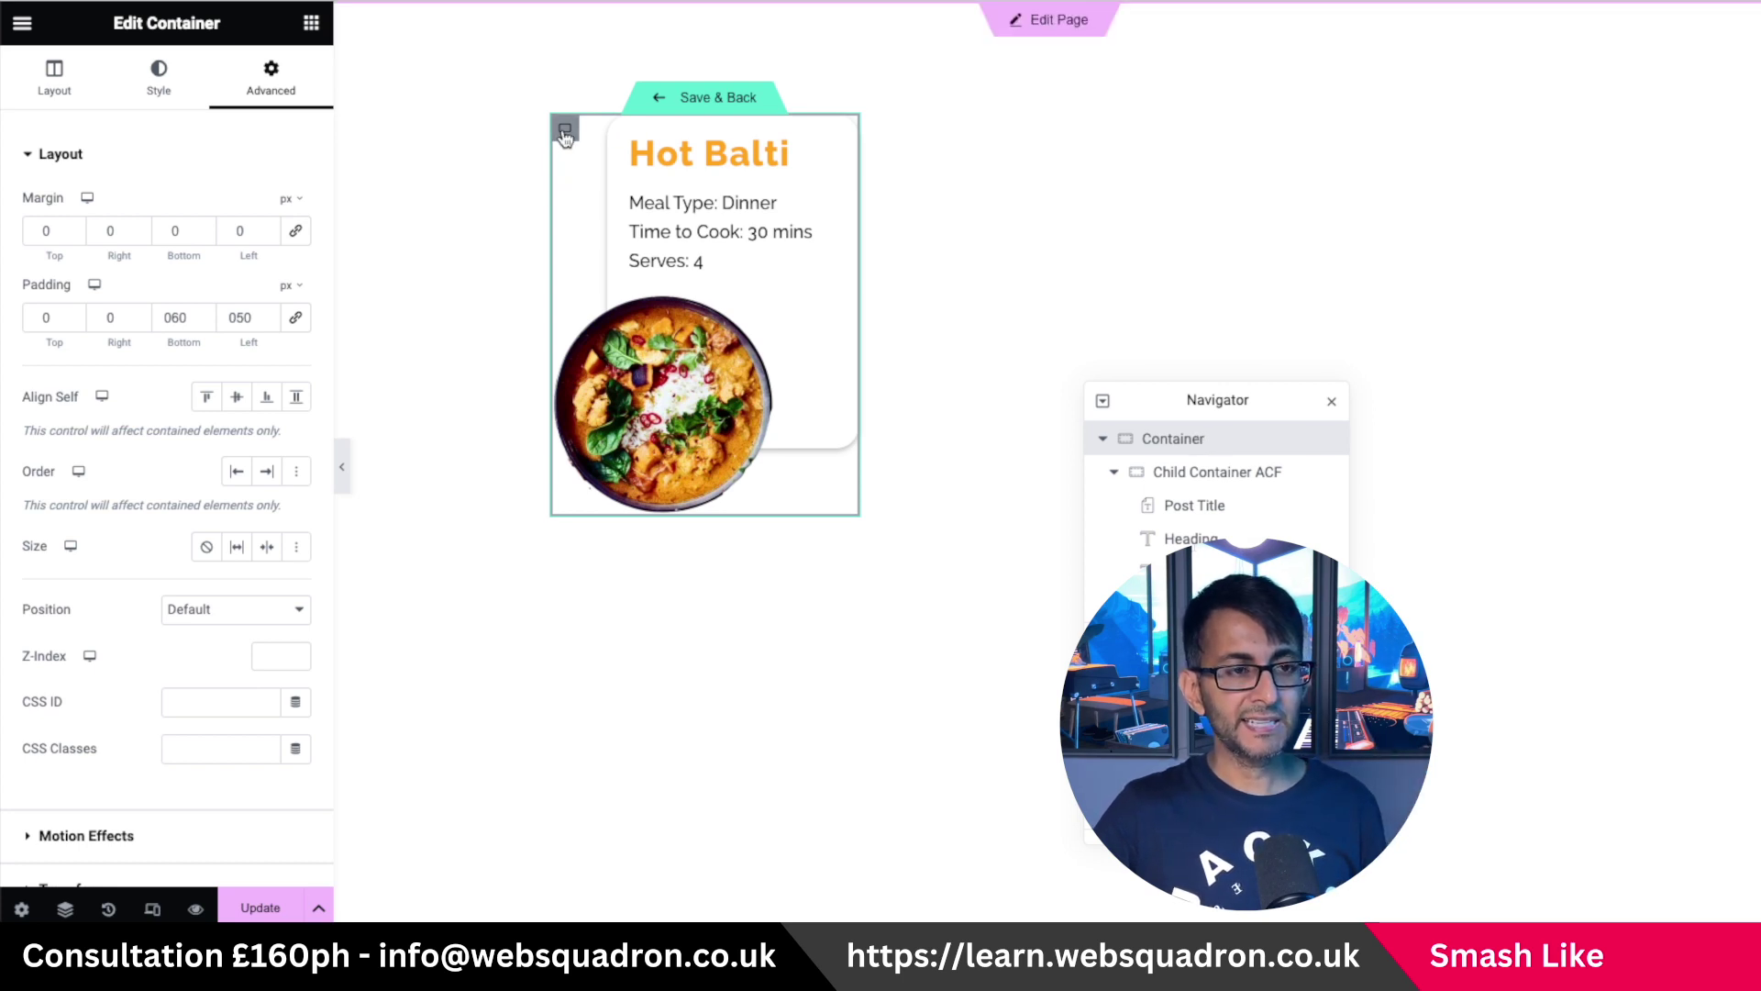
Make the card container a link pointing to the dynamic Post URL.
click(56, 82)
scroll(208, 688, down, 3)
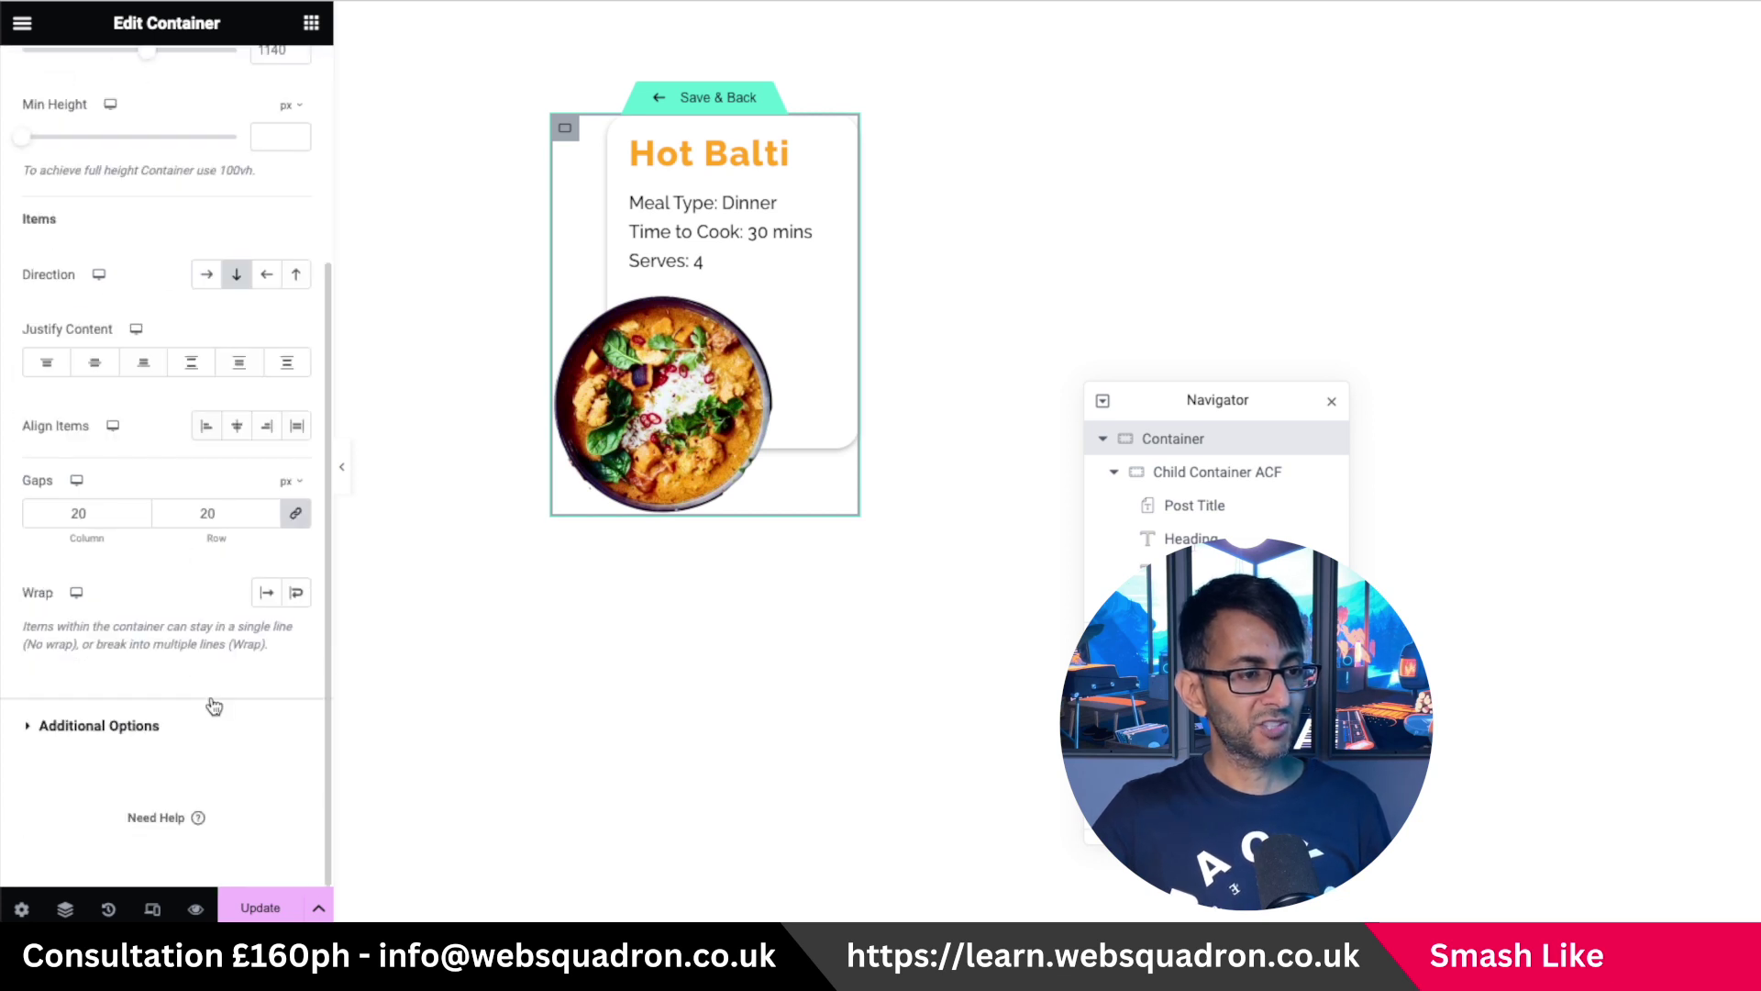
click(157, 731)
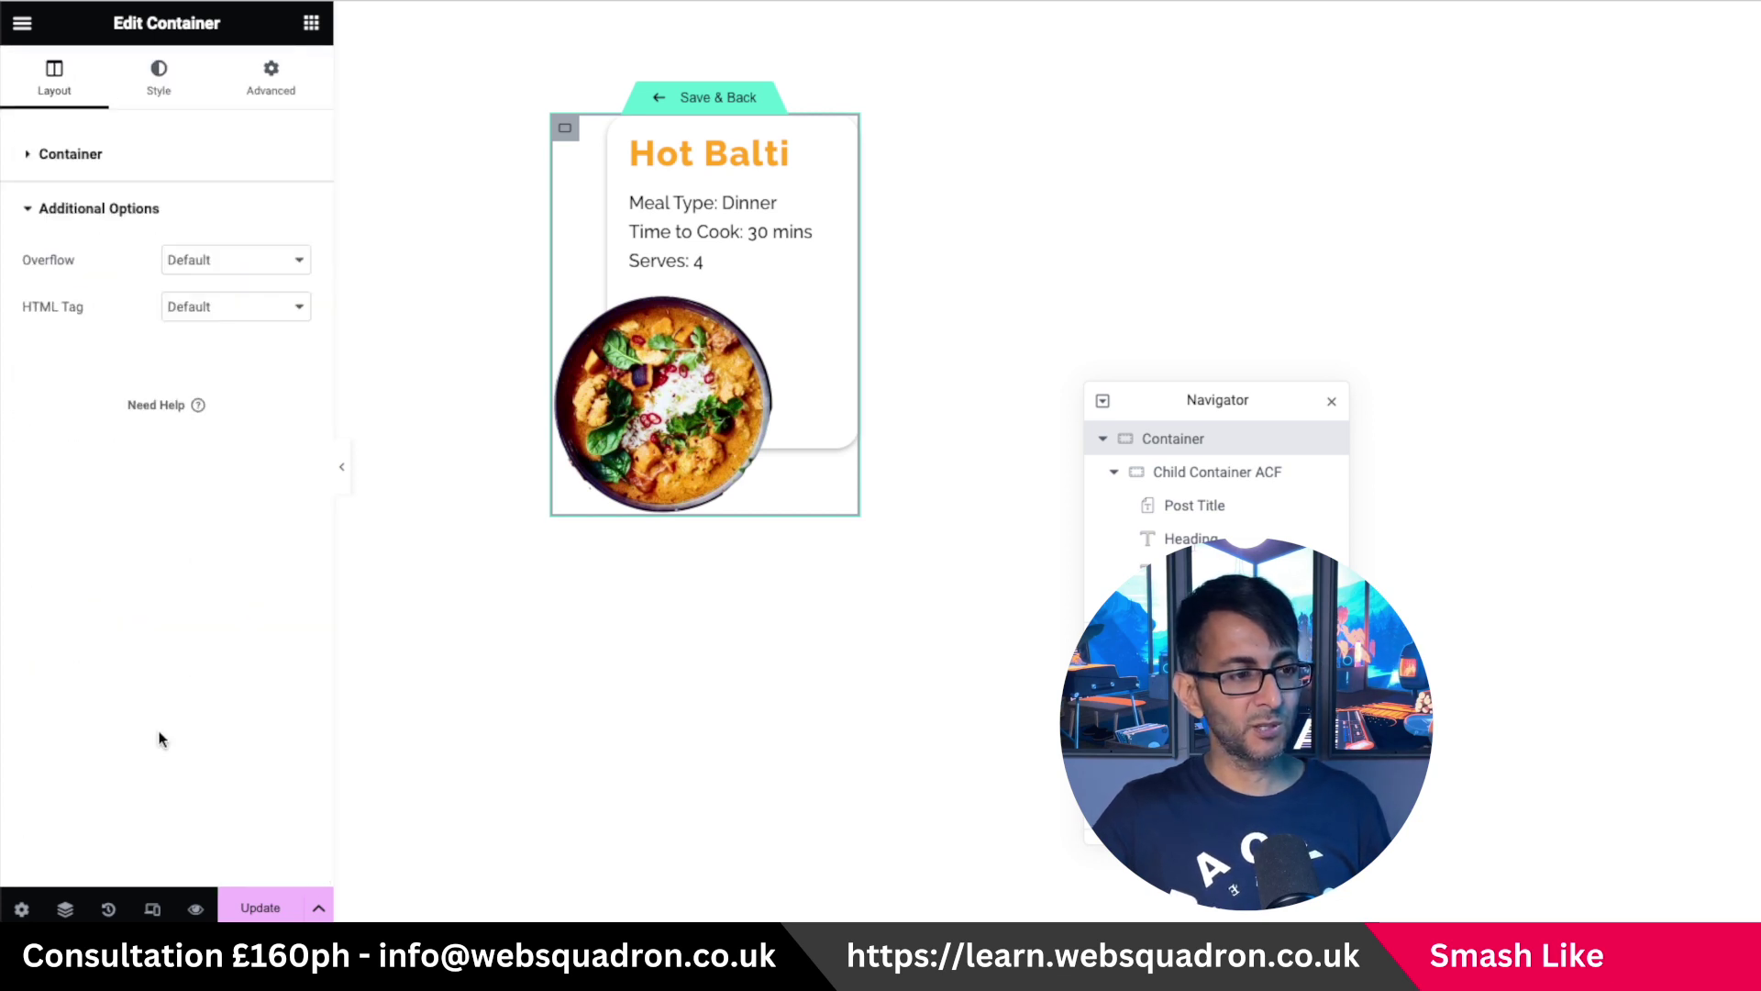
click(221, 316)
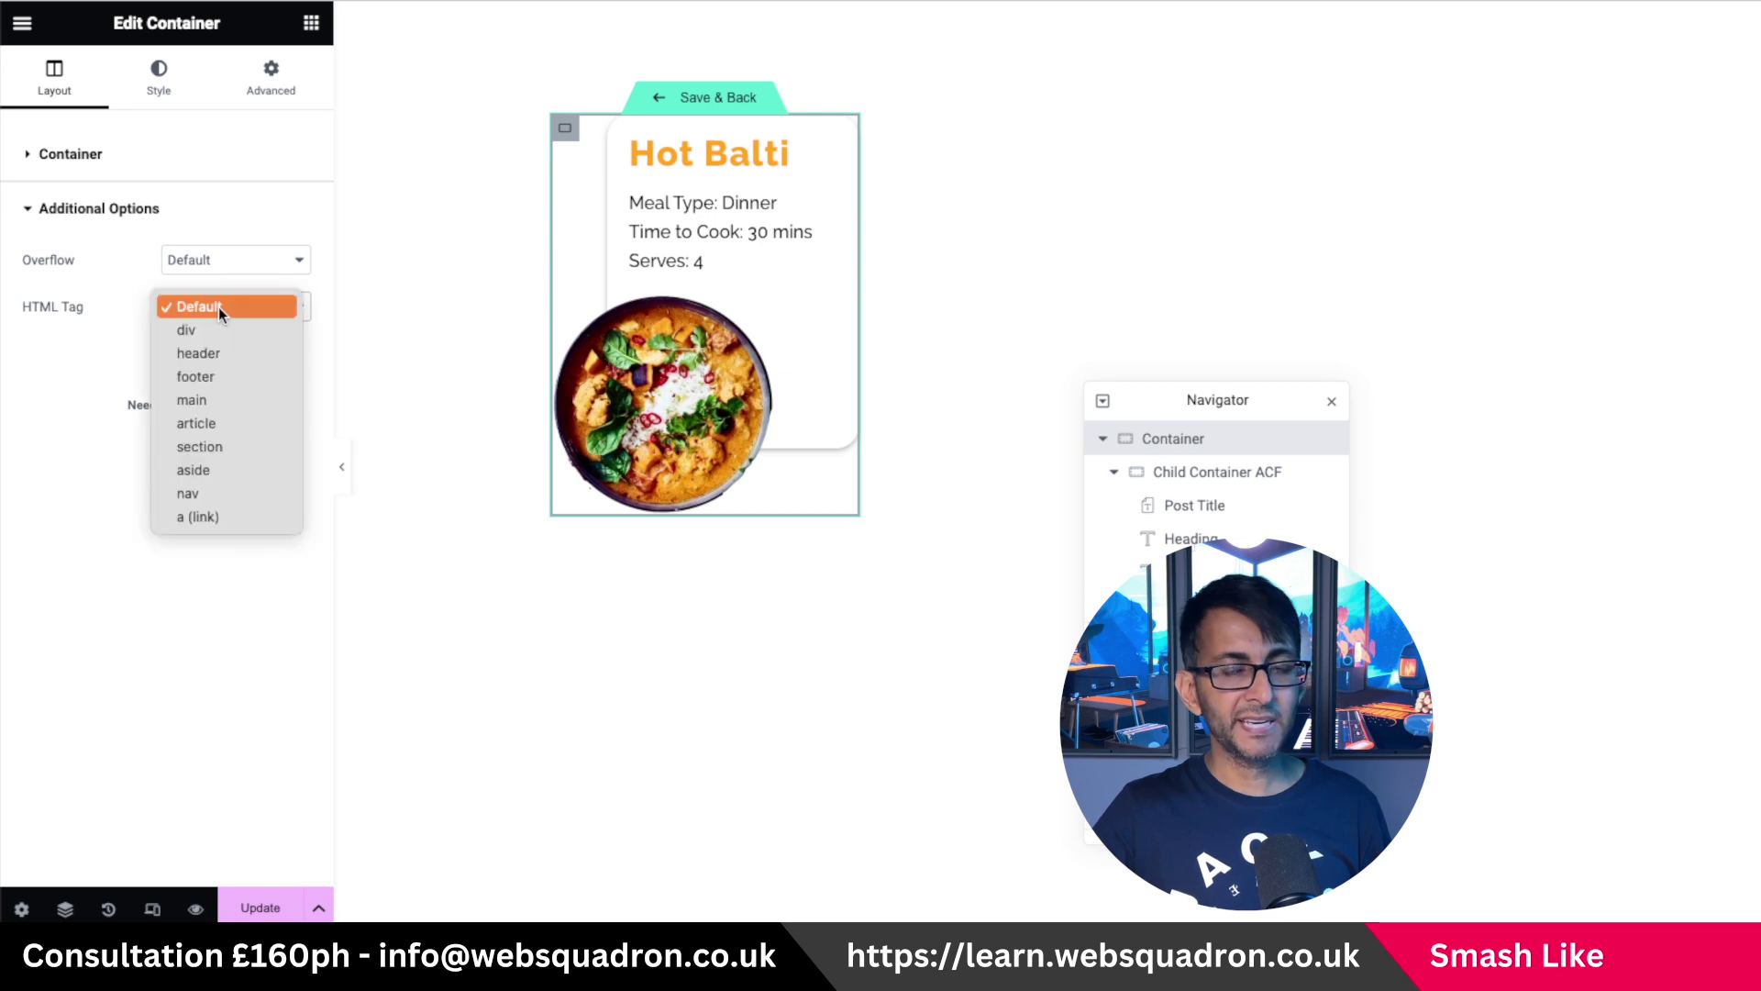
click(216, 518)
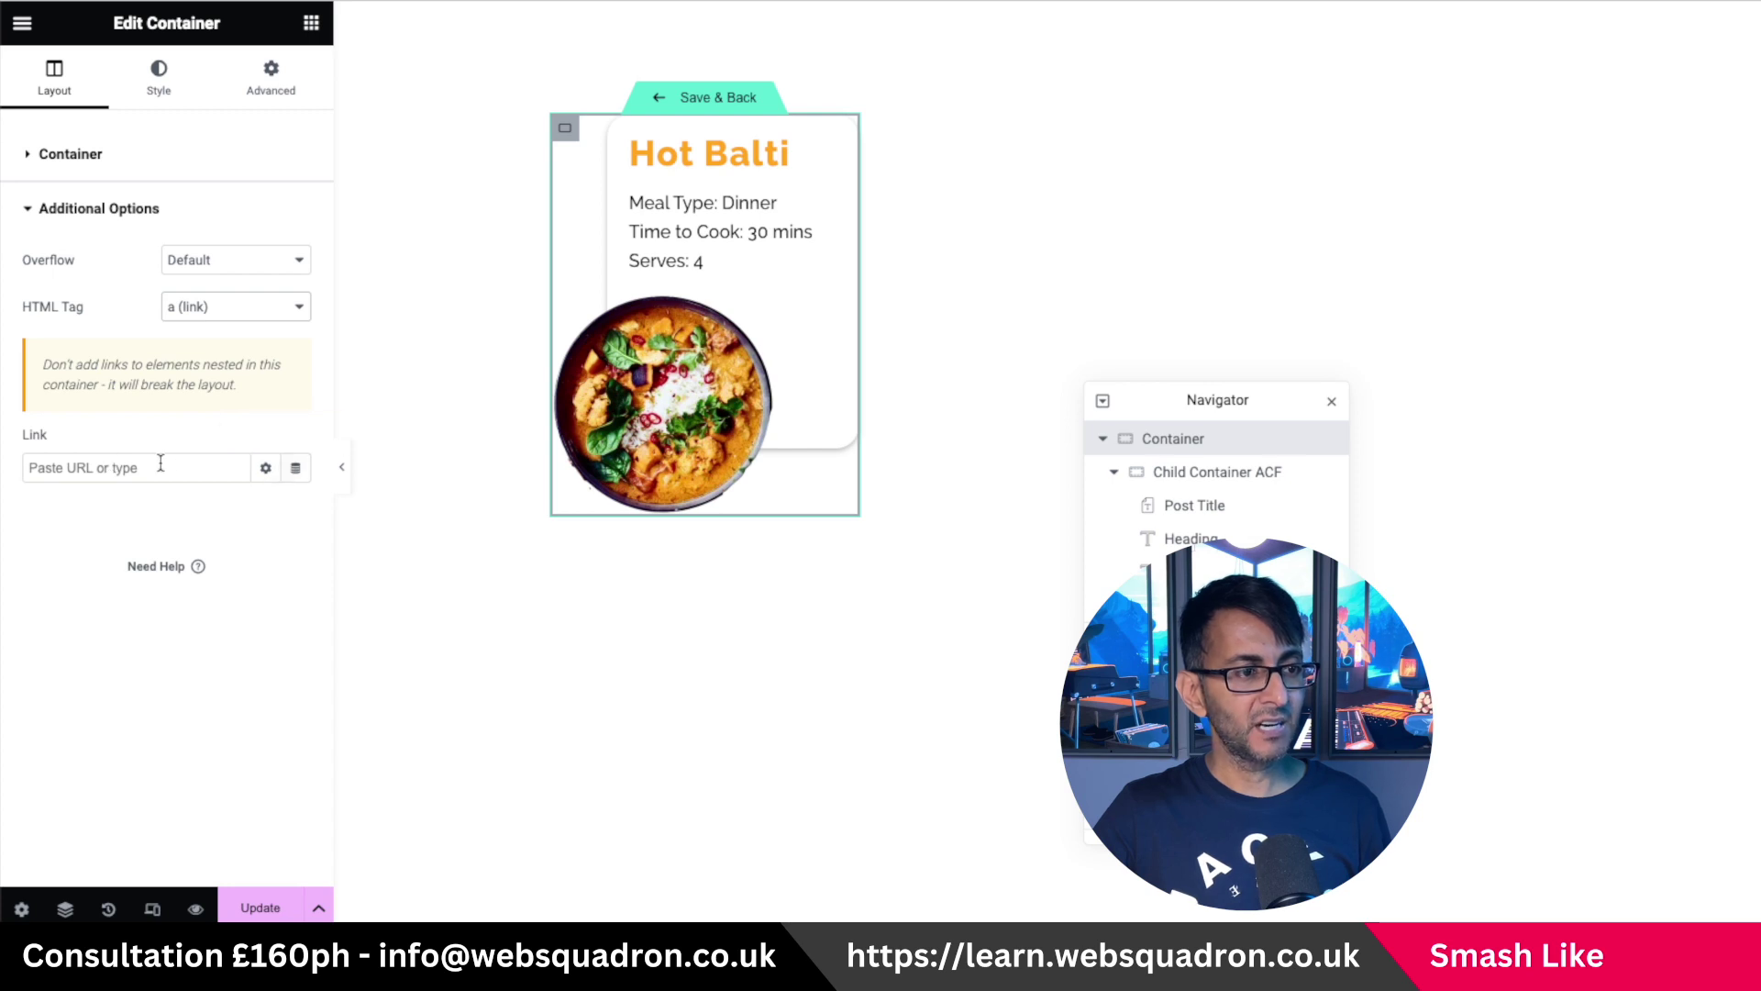
click(297, 470)
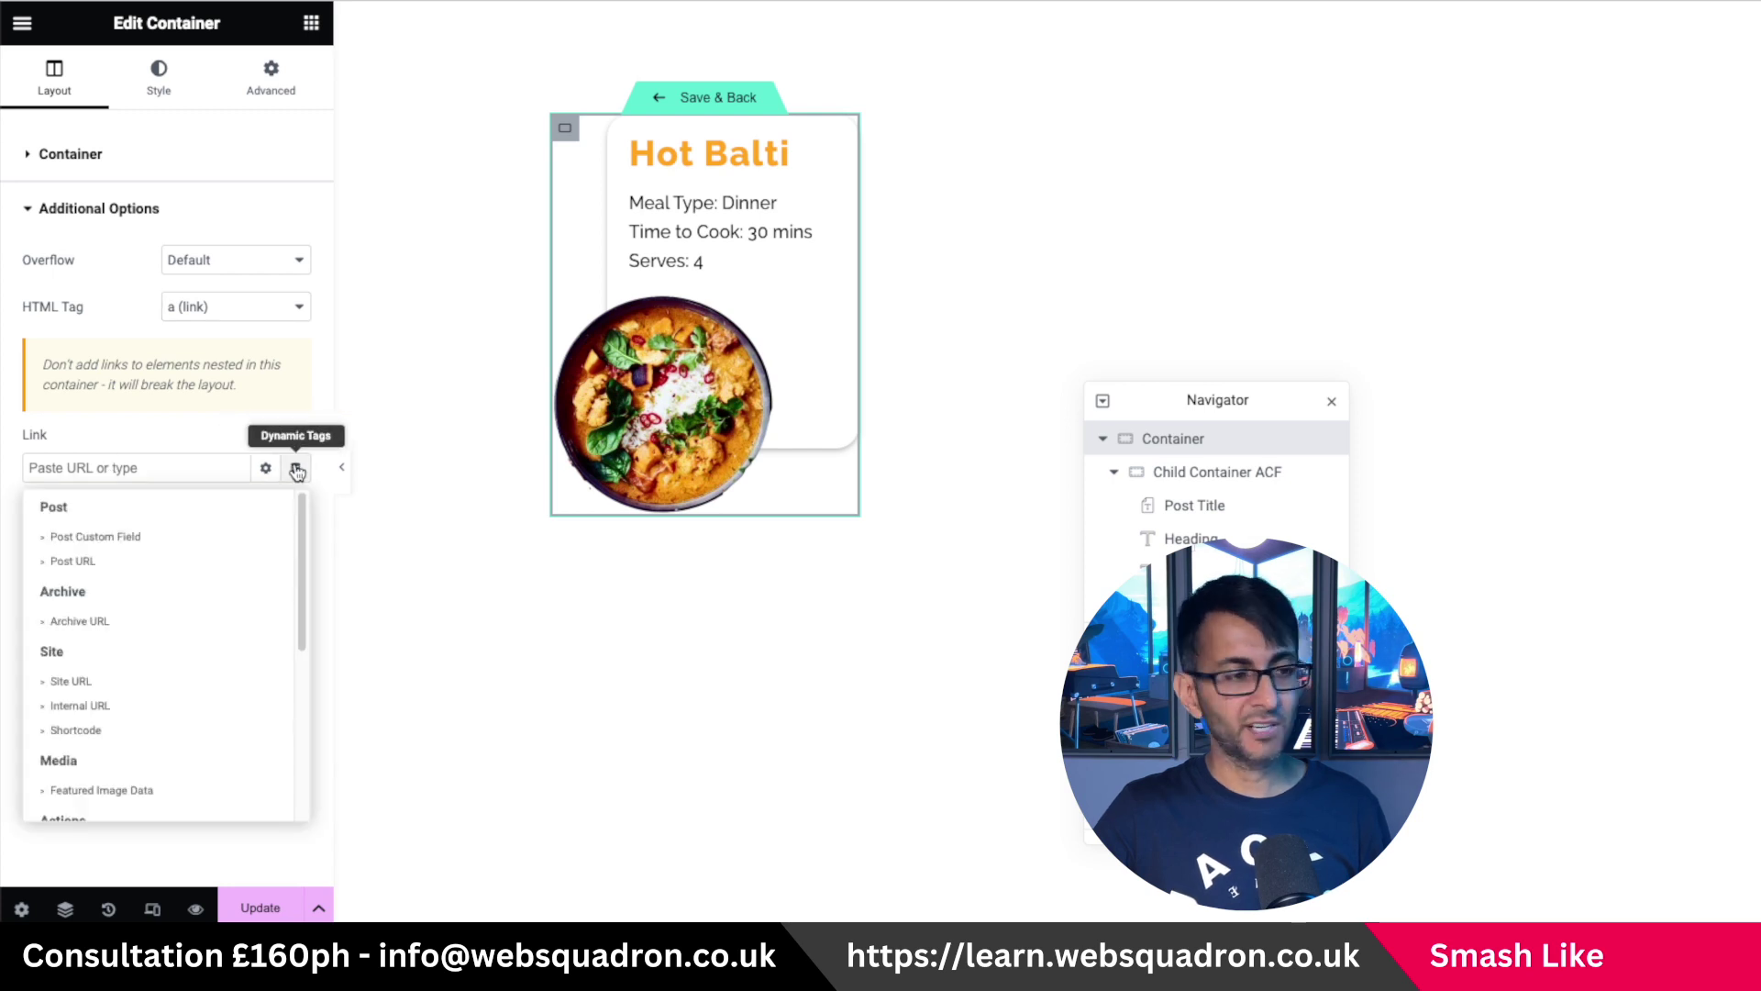
click(151, 563)
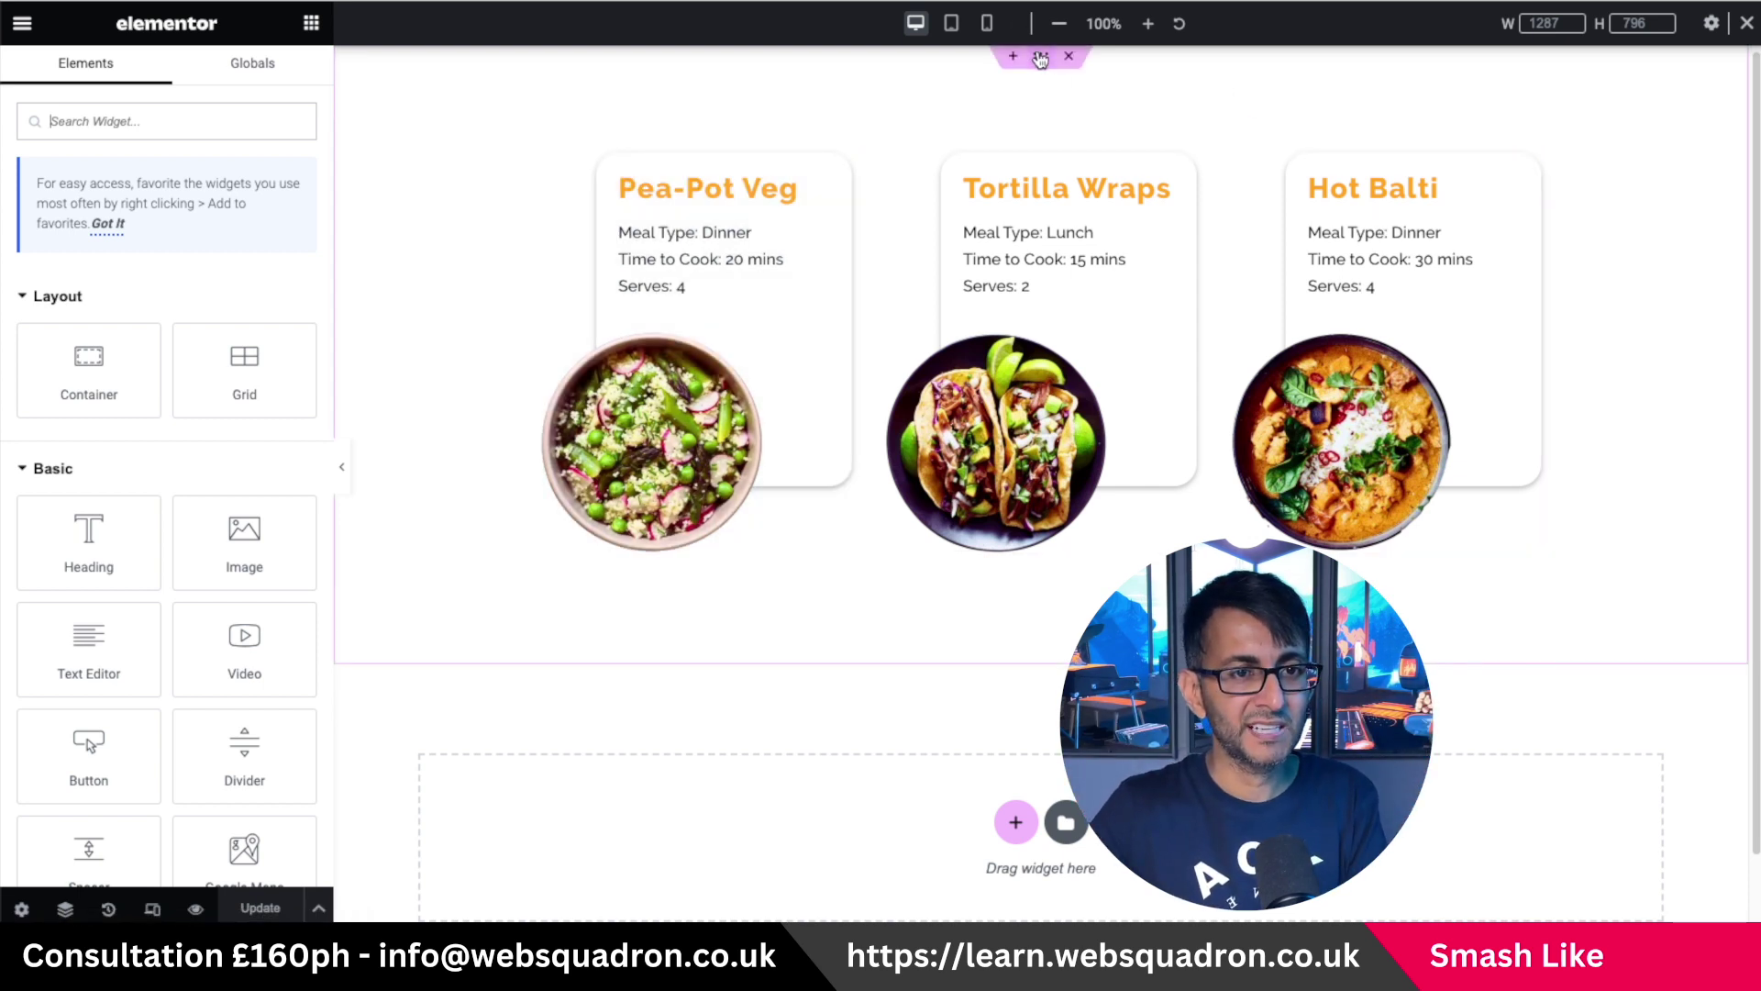
Set the section container's width to 1000 px.
click(1041, 56)
click(54, 81)
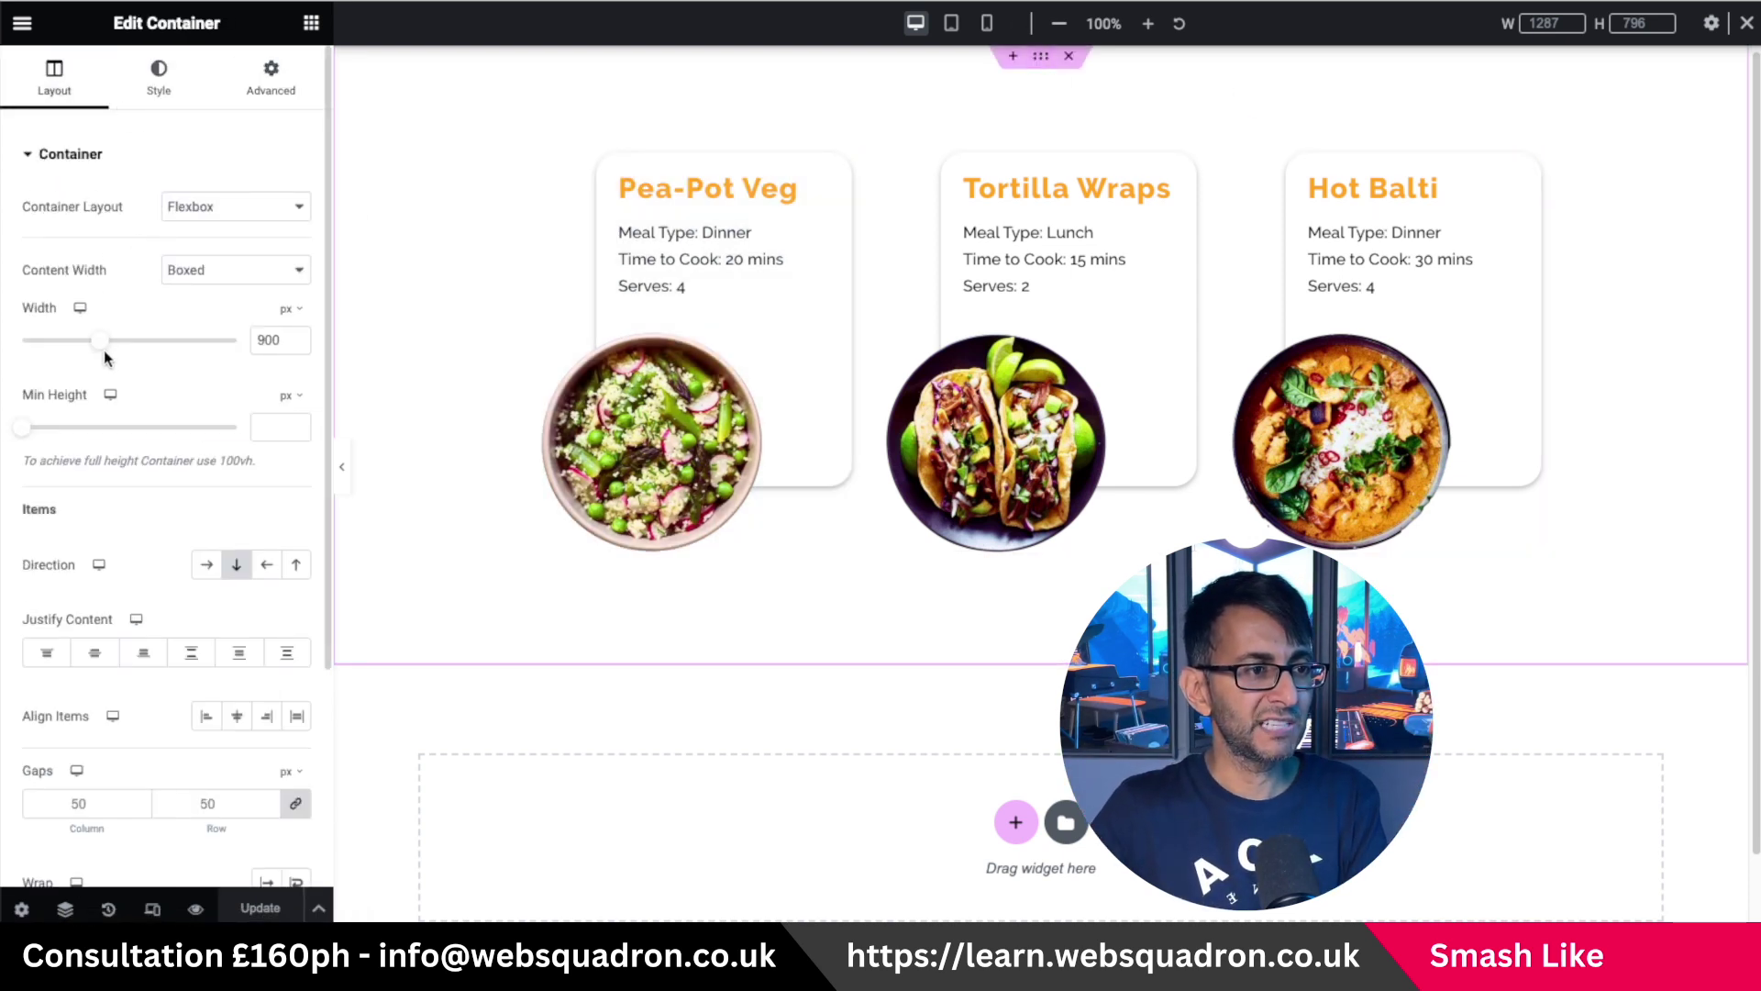
drag(104, 346, 129, 347)
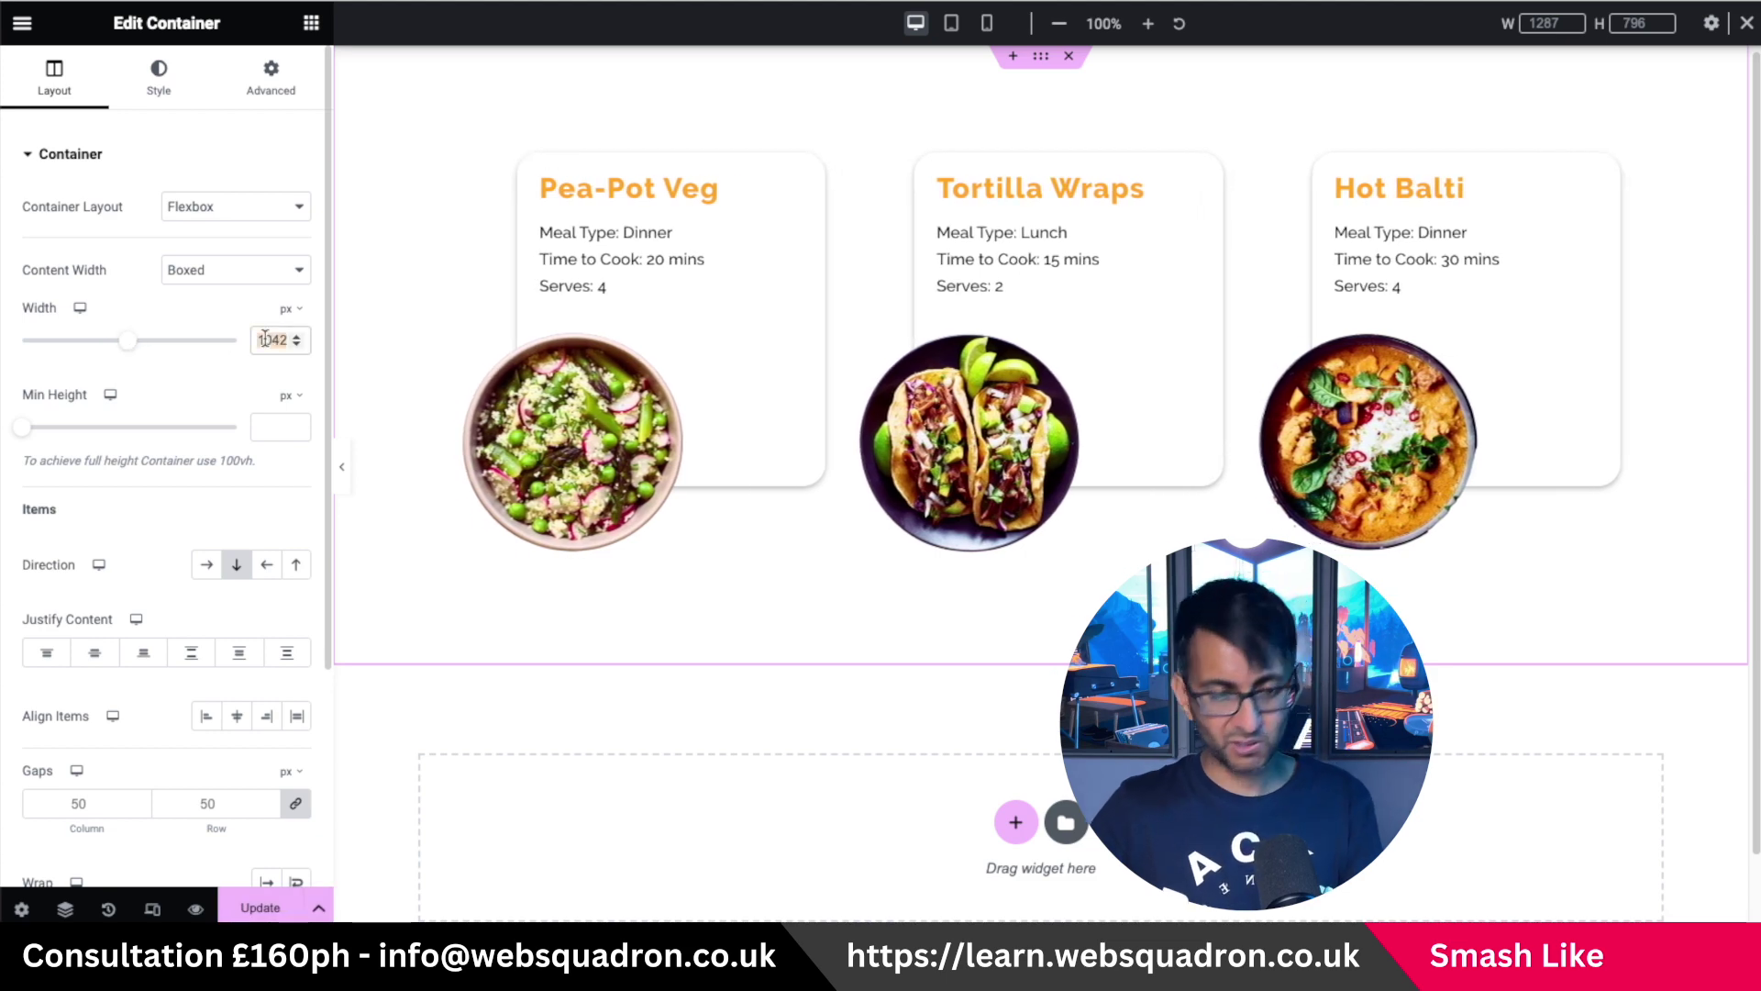
text(1000)
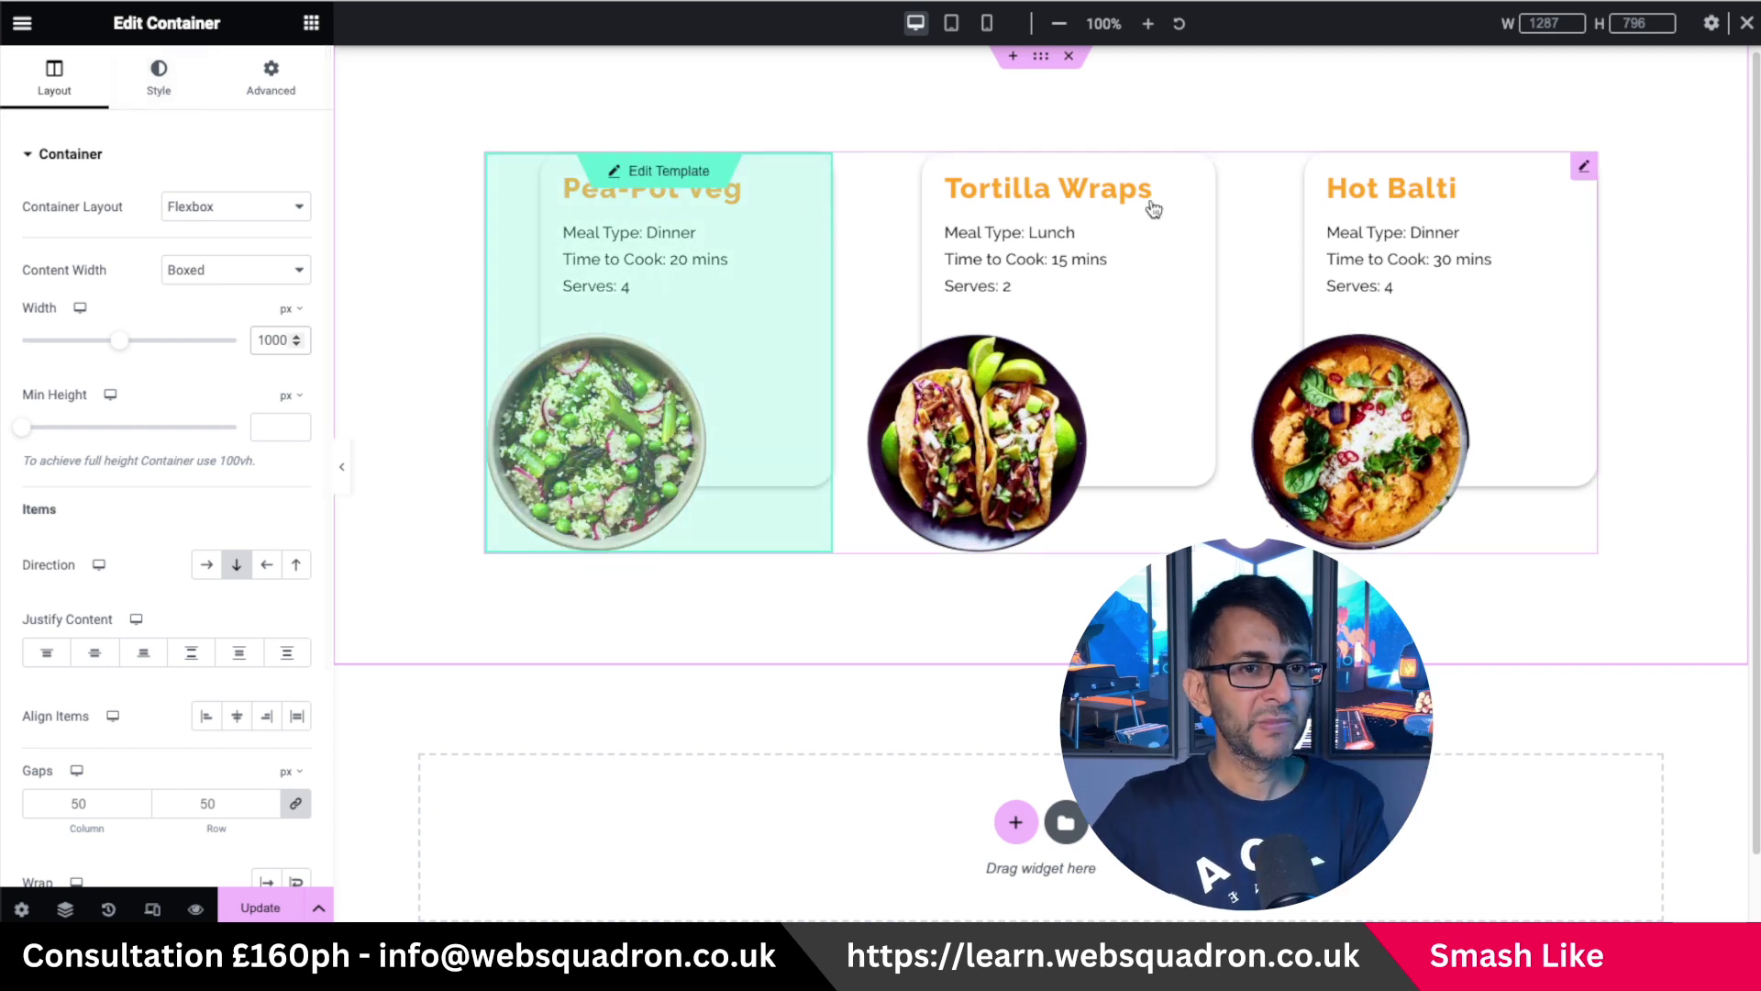
Set the Loop Grid column gap to 63 px and preview the page at mobile size.
click(1583, 166)
click(162, 95)
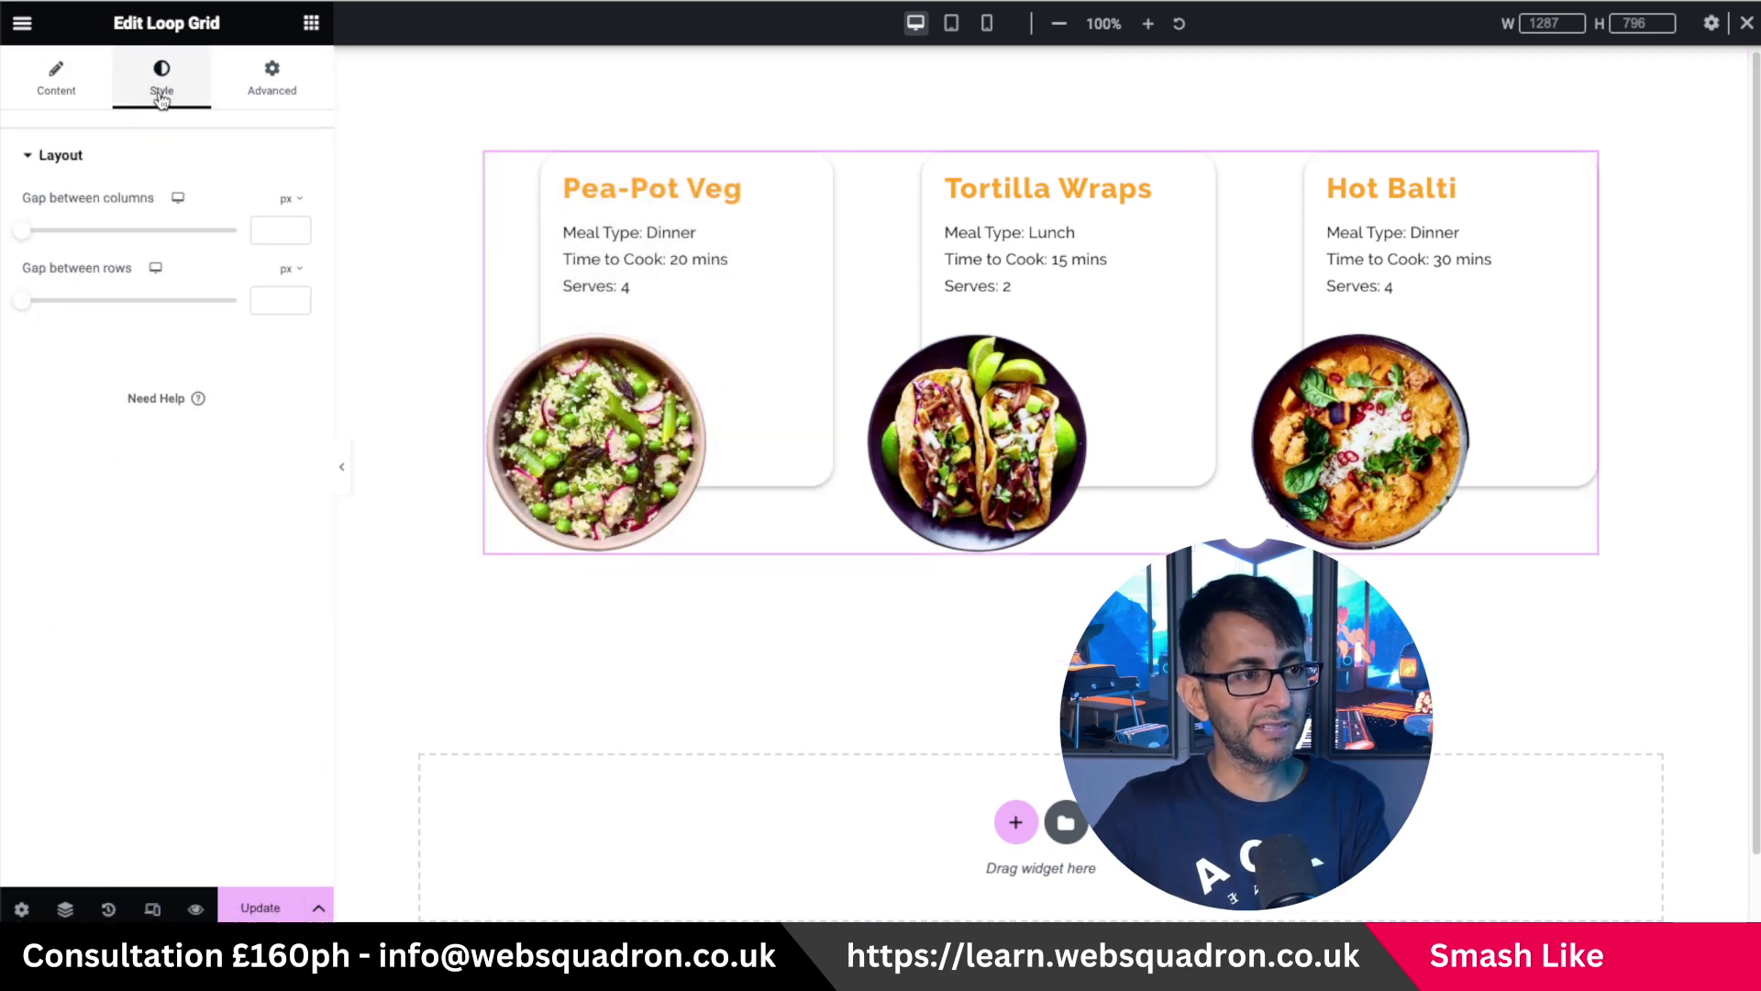
drag(26, 242, 162, 243)
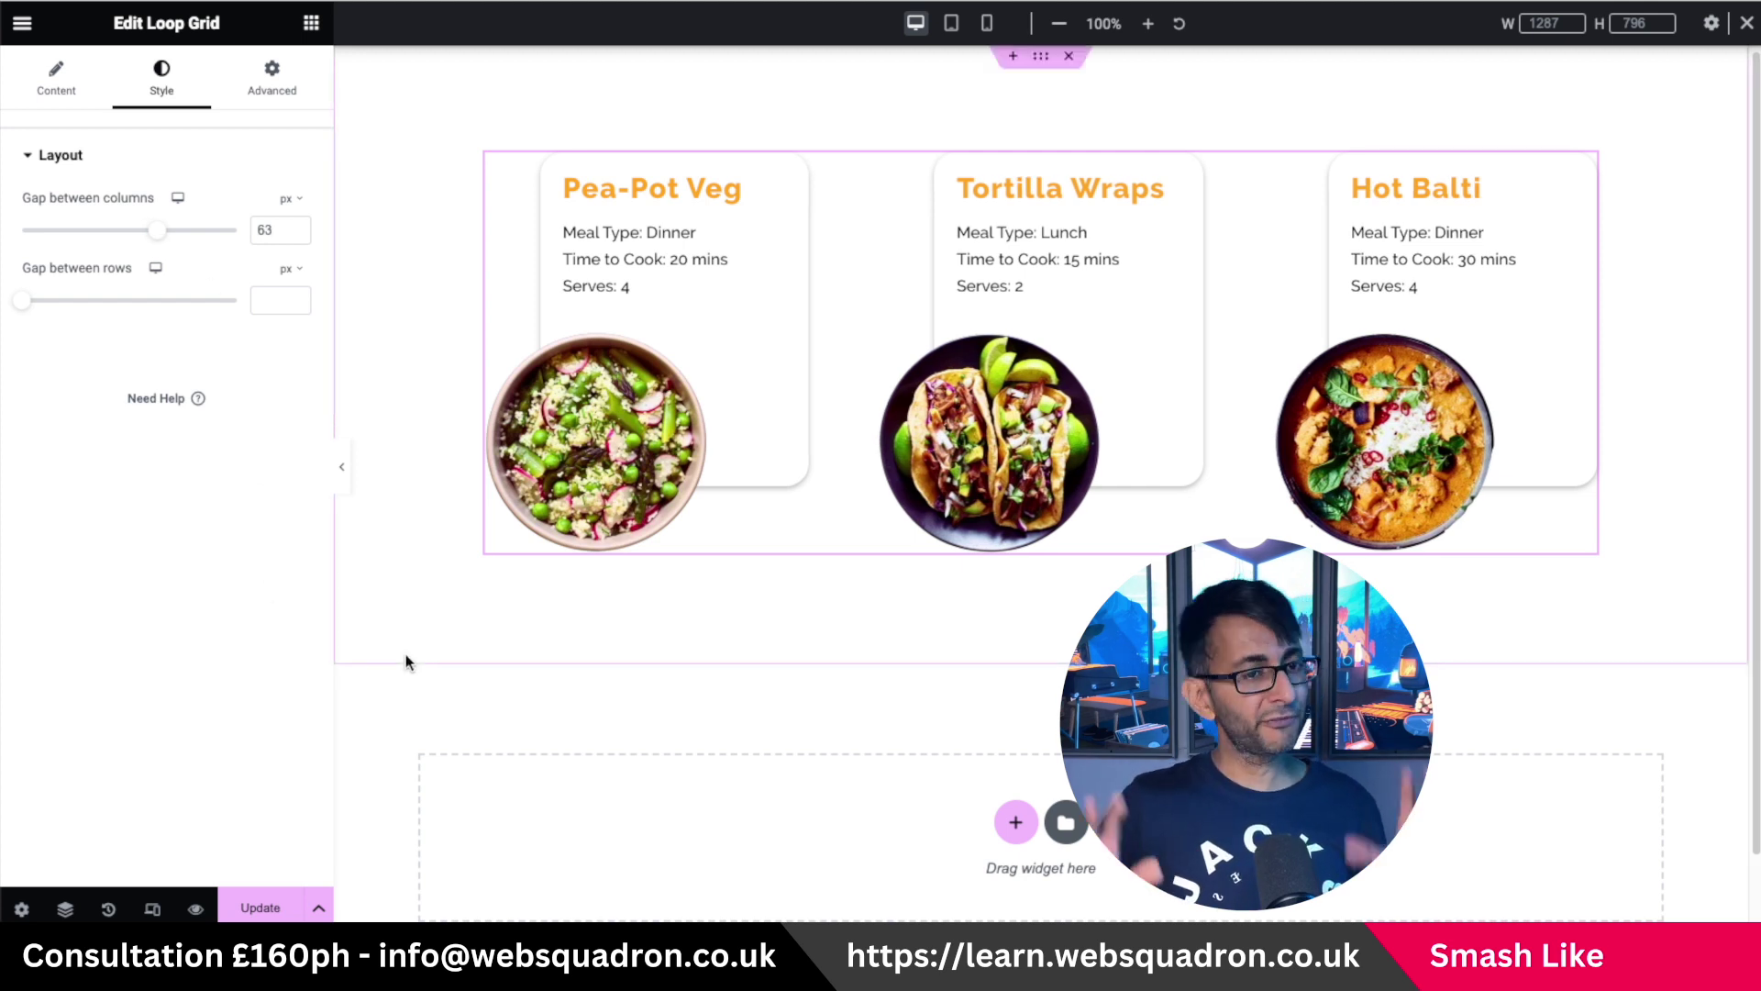
click(988, 25)
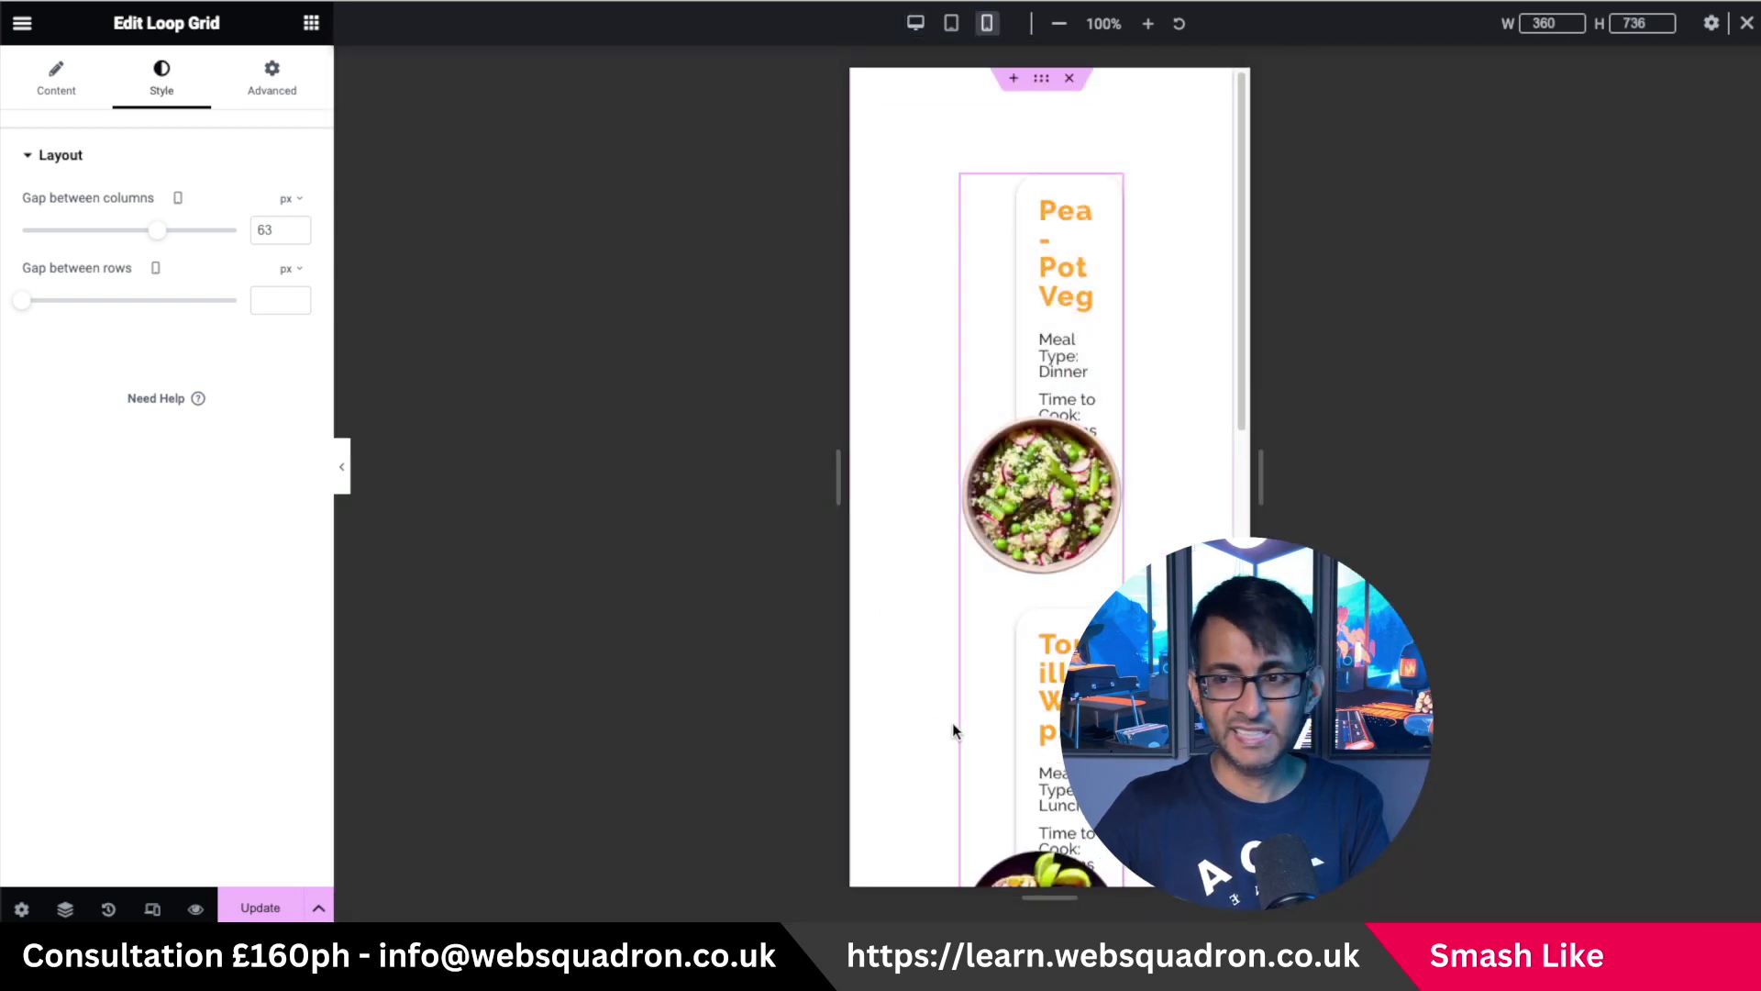
Set the container's mobile padding to 60 px top and bottom and 20 px left and right.
scroll(869, 689, down, 1)
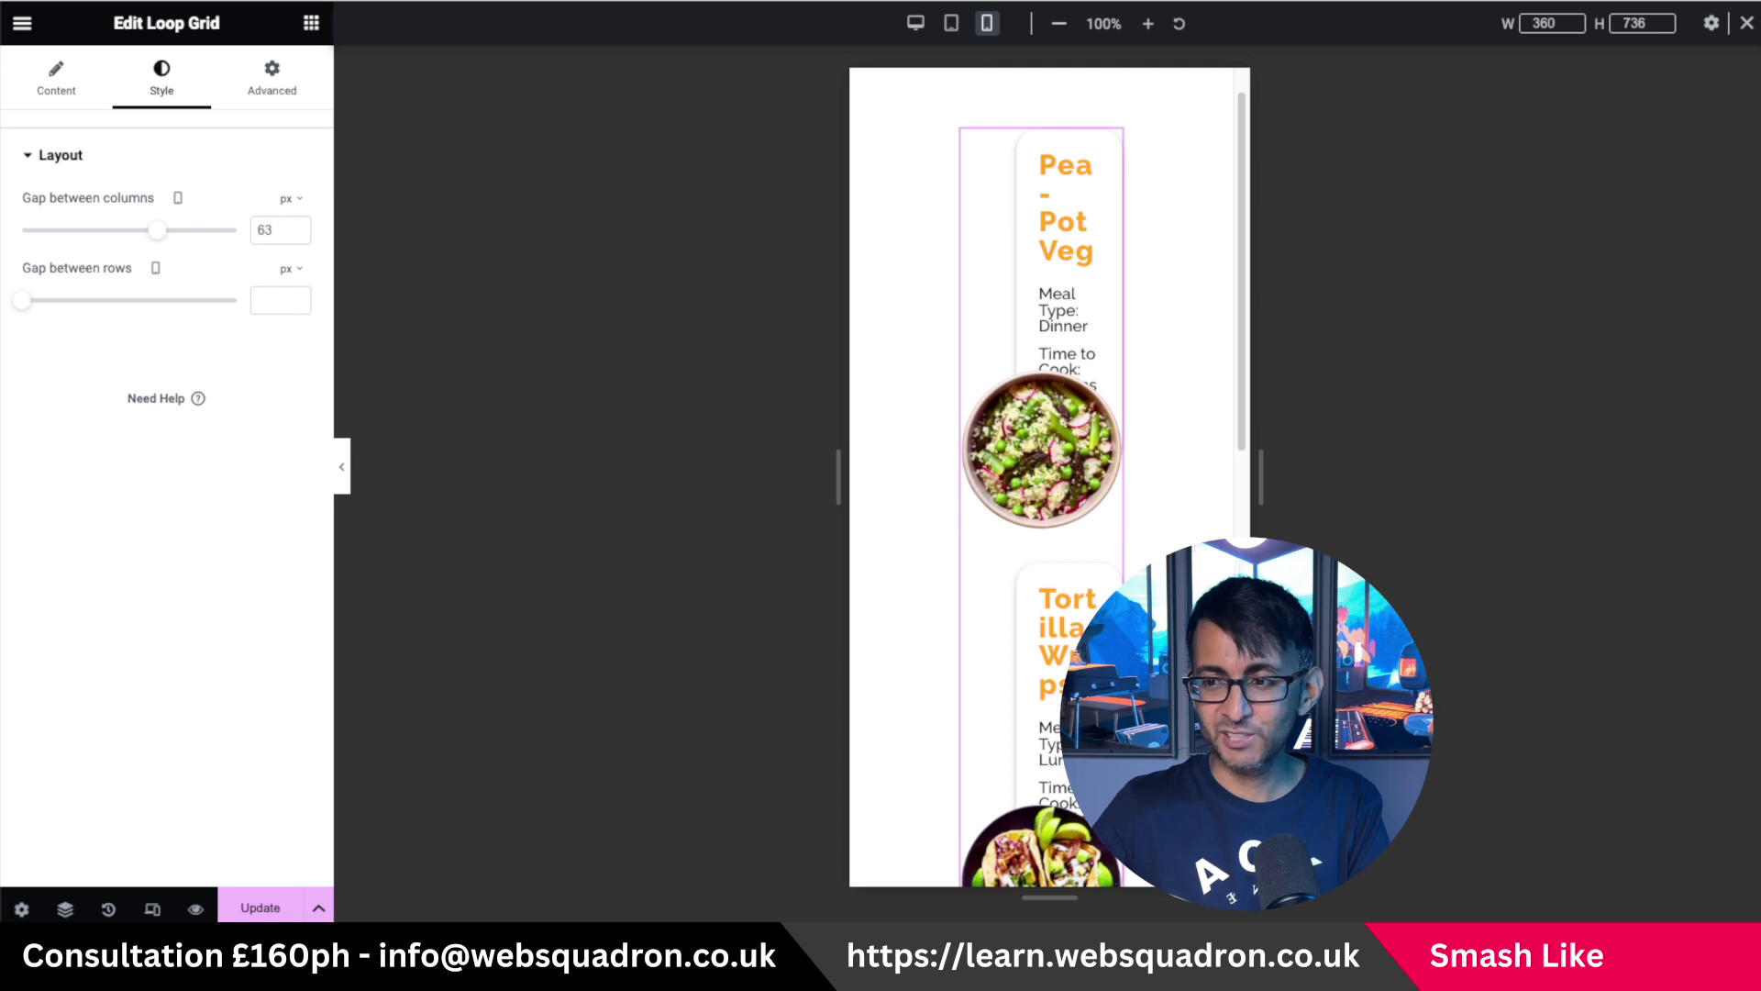
click(271, 78)
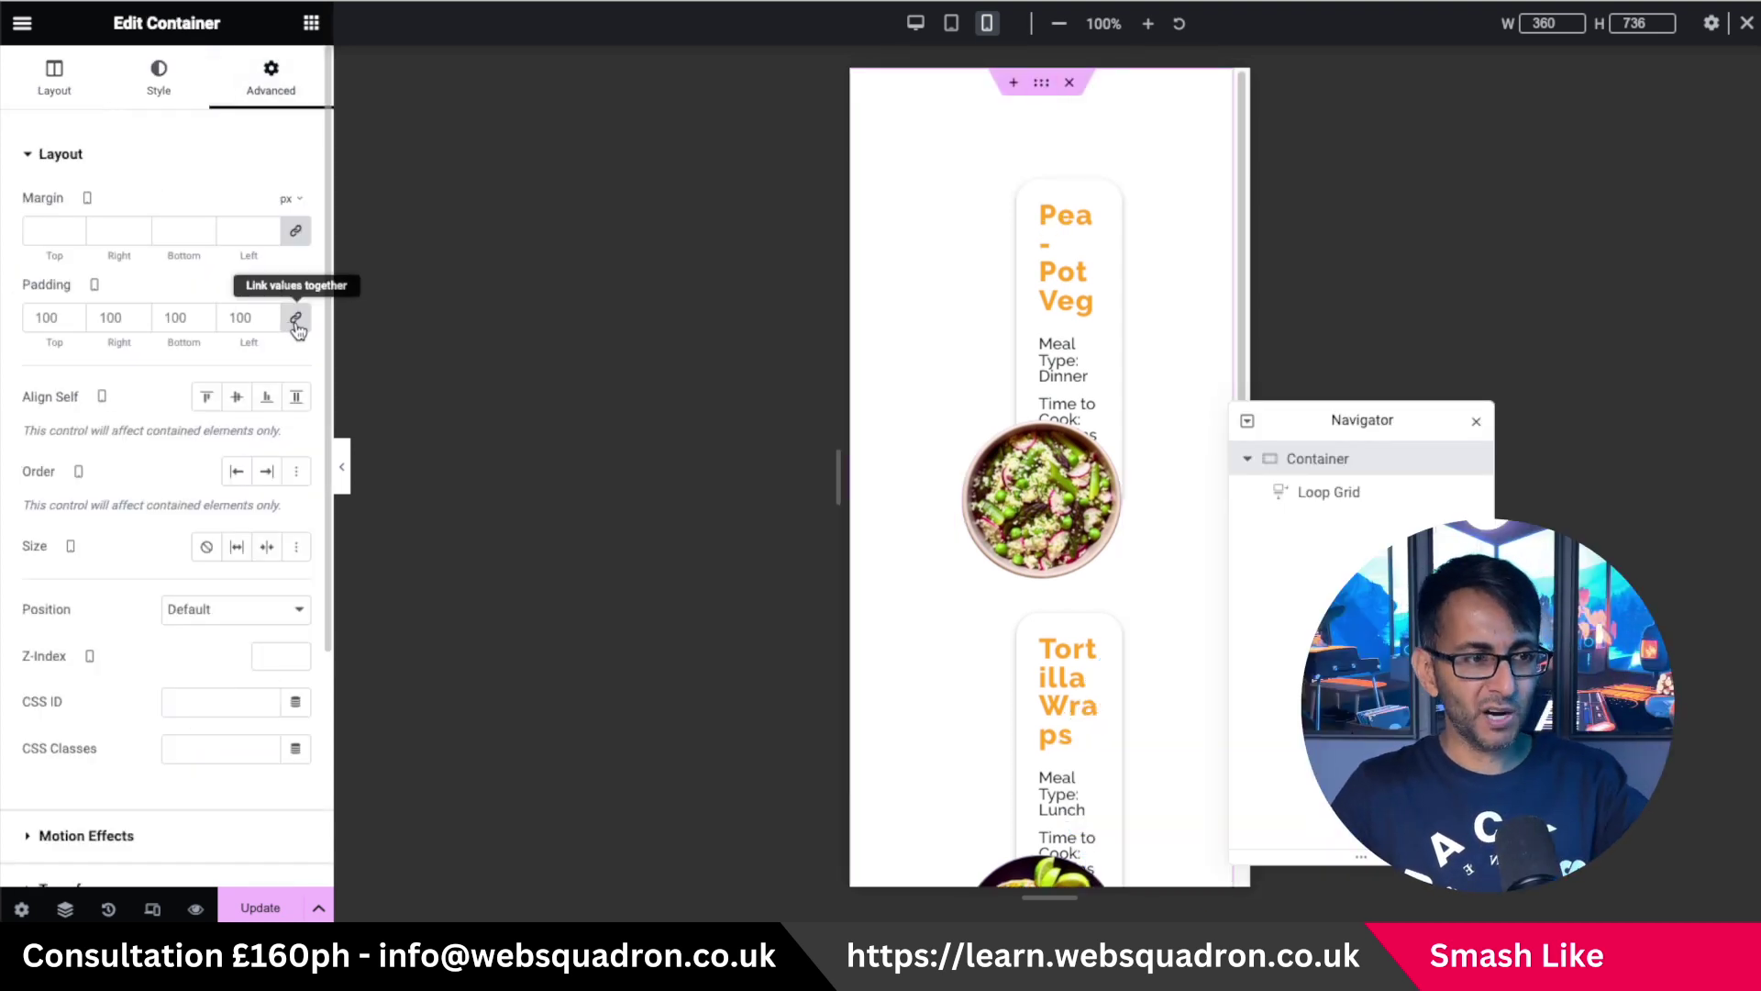
double_click(55, 318)
text(0)
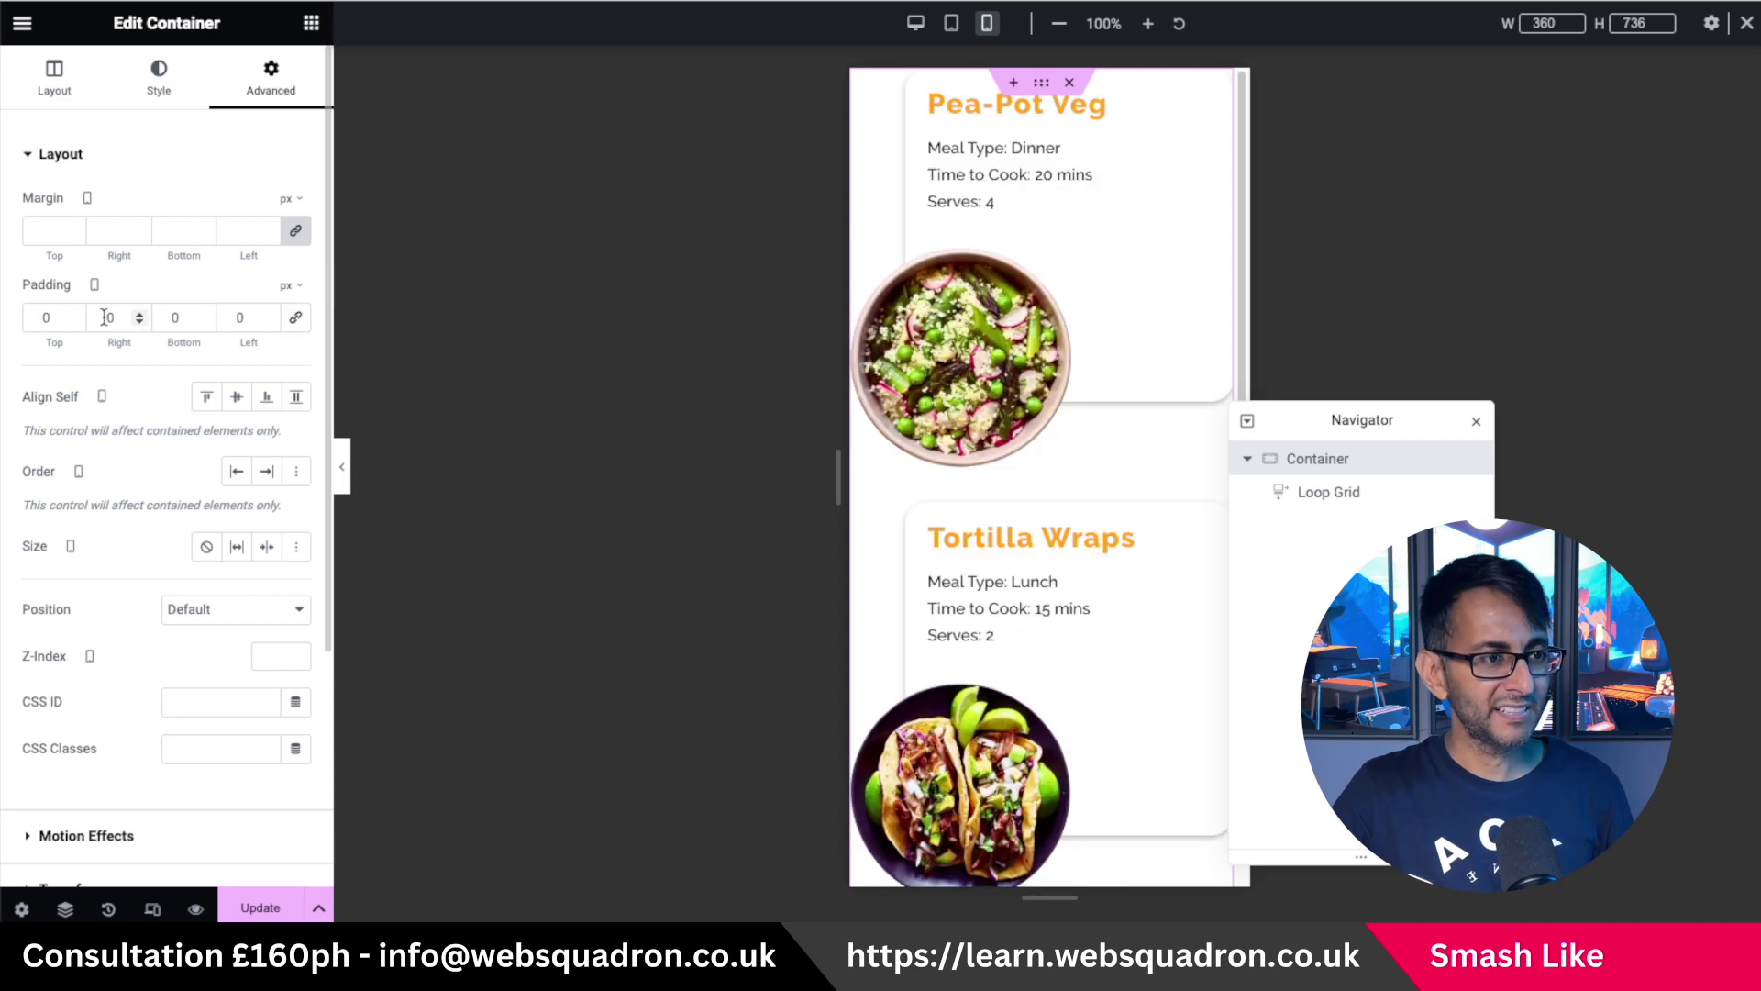
text(20)
key(Tab)
key(Tab)
text(20)
click(46, 317)
key(BackSpace)
text(60)
key(Tab)
key(Tab)
text(60)
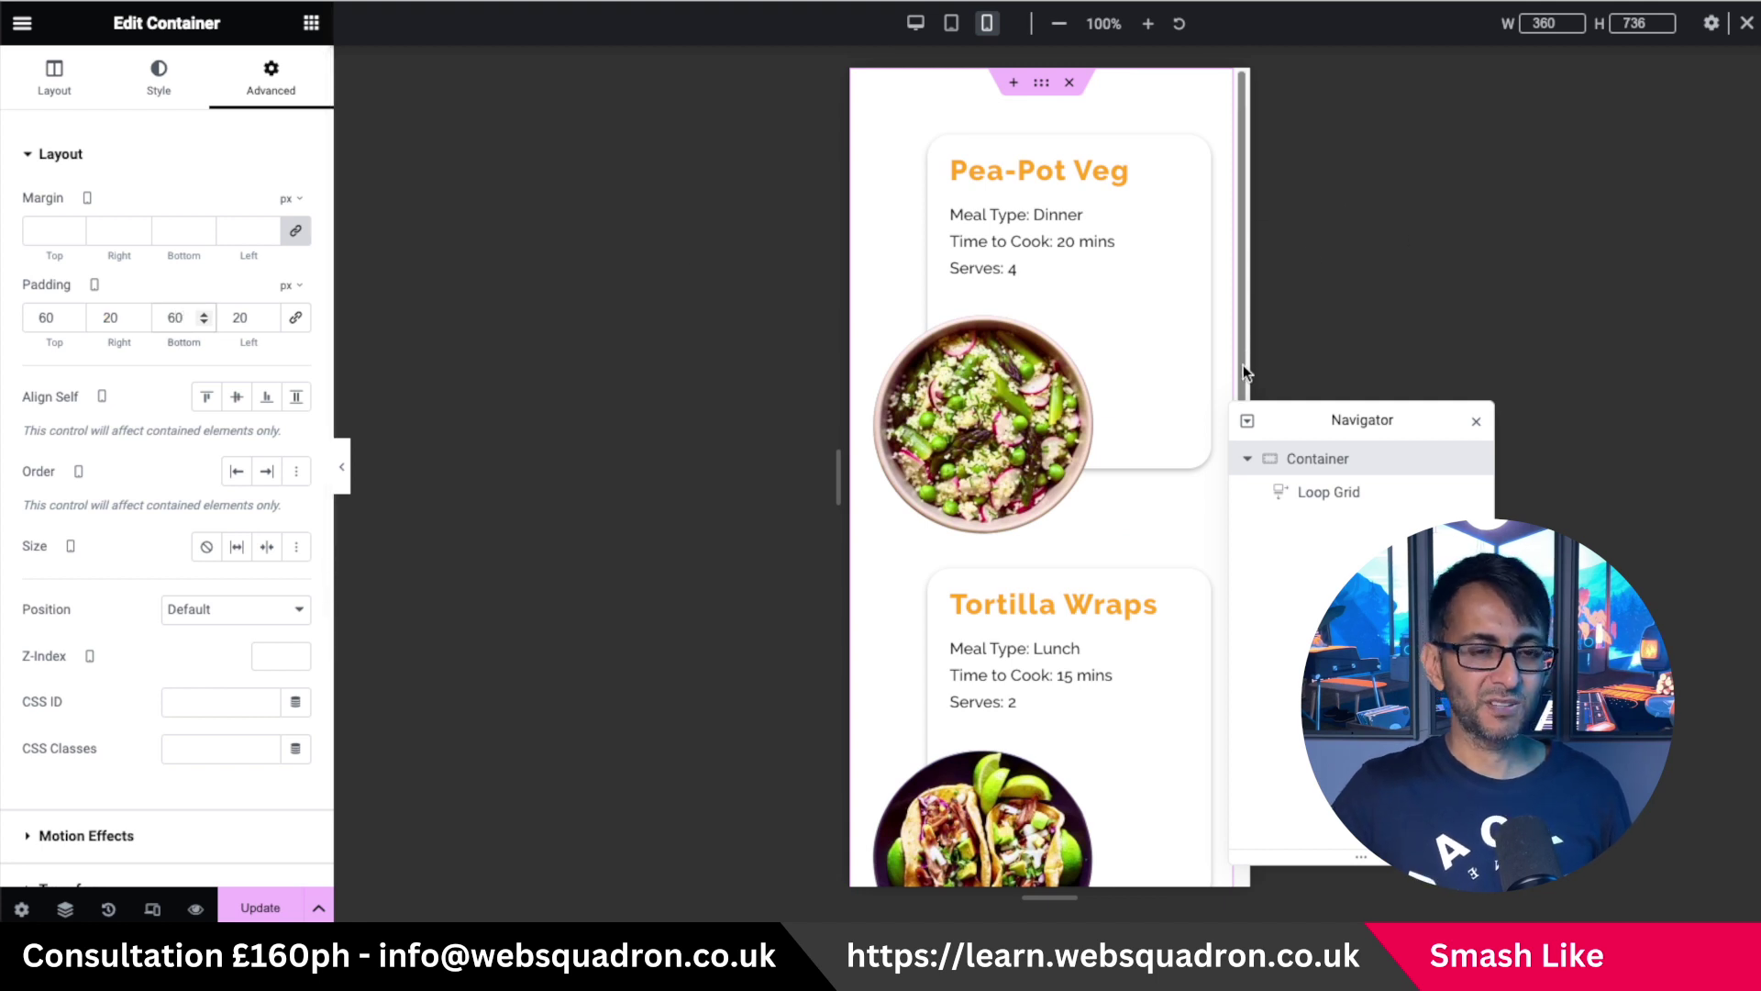
drag(1242, 244, 1284, 228)
Back in desktop view, place a Taxonomy Filter widget above the recipe cards.
click(915, 23)
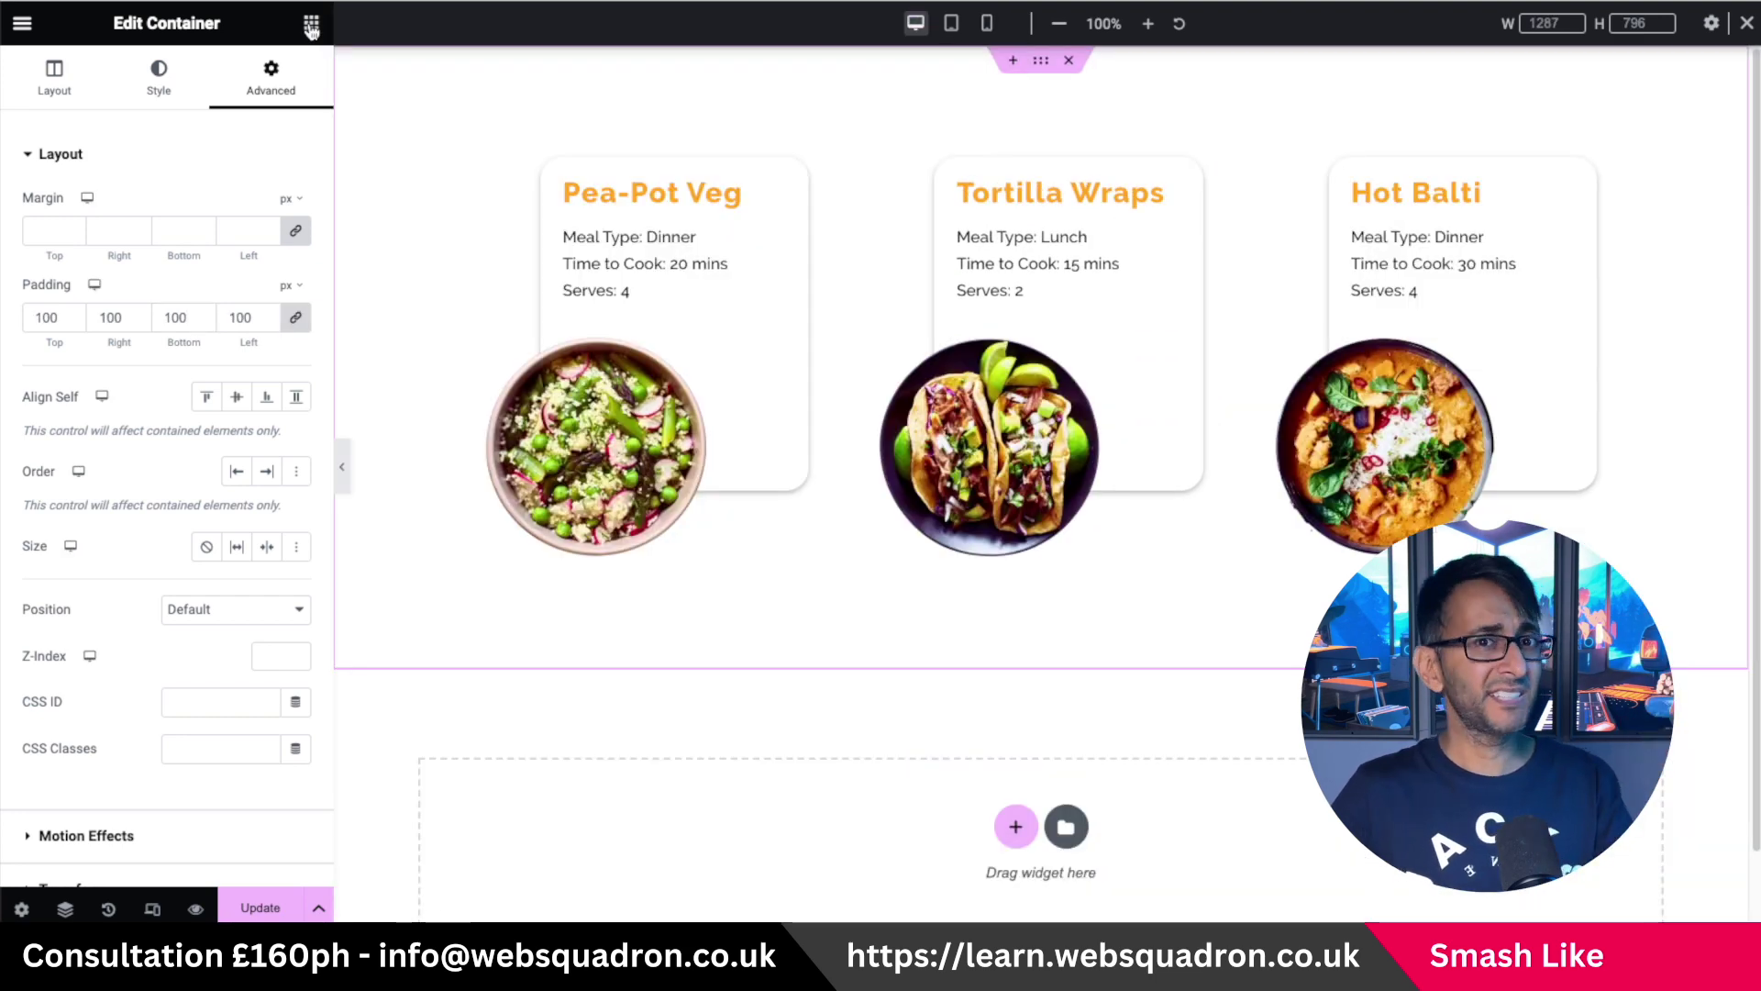
click(311, 26)
click(201, 120)
text(tax)
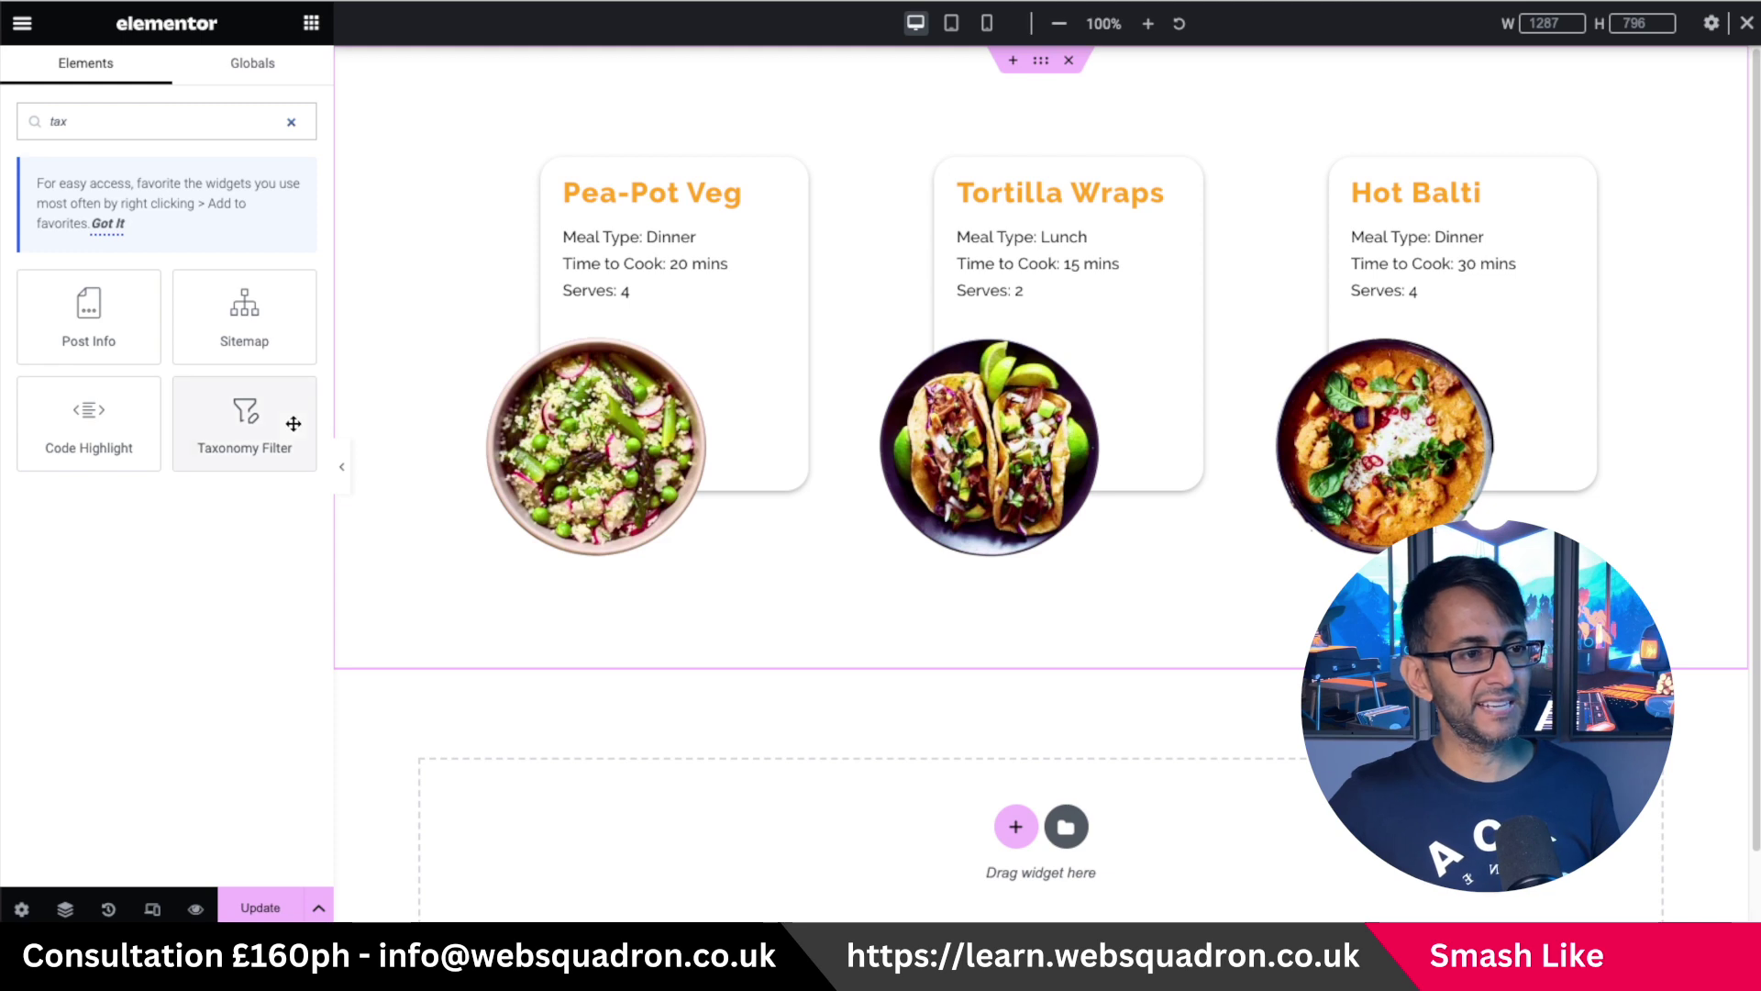
drag(282, 443, 794, 170)
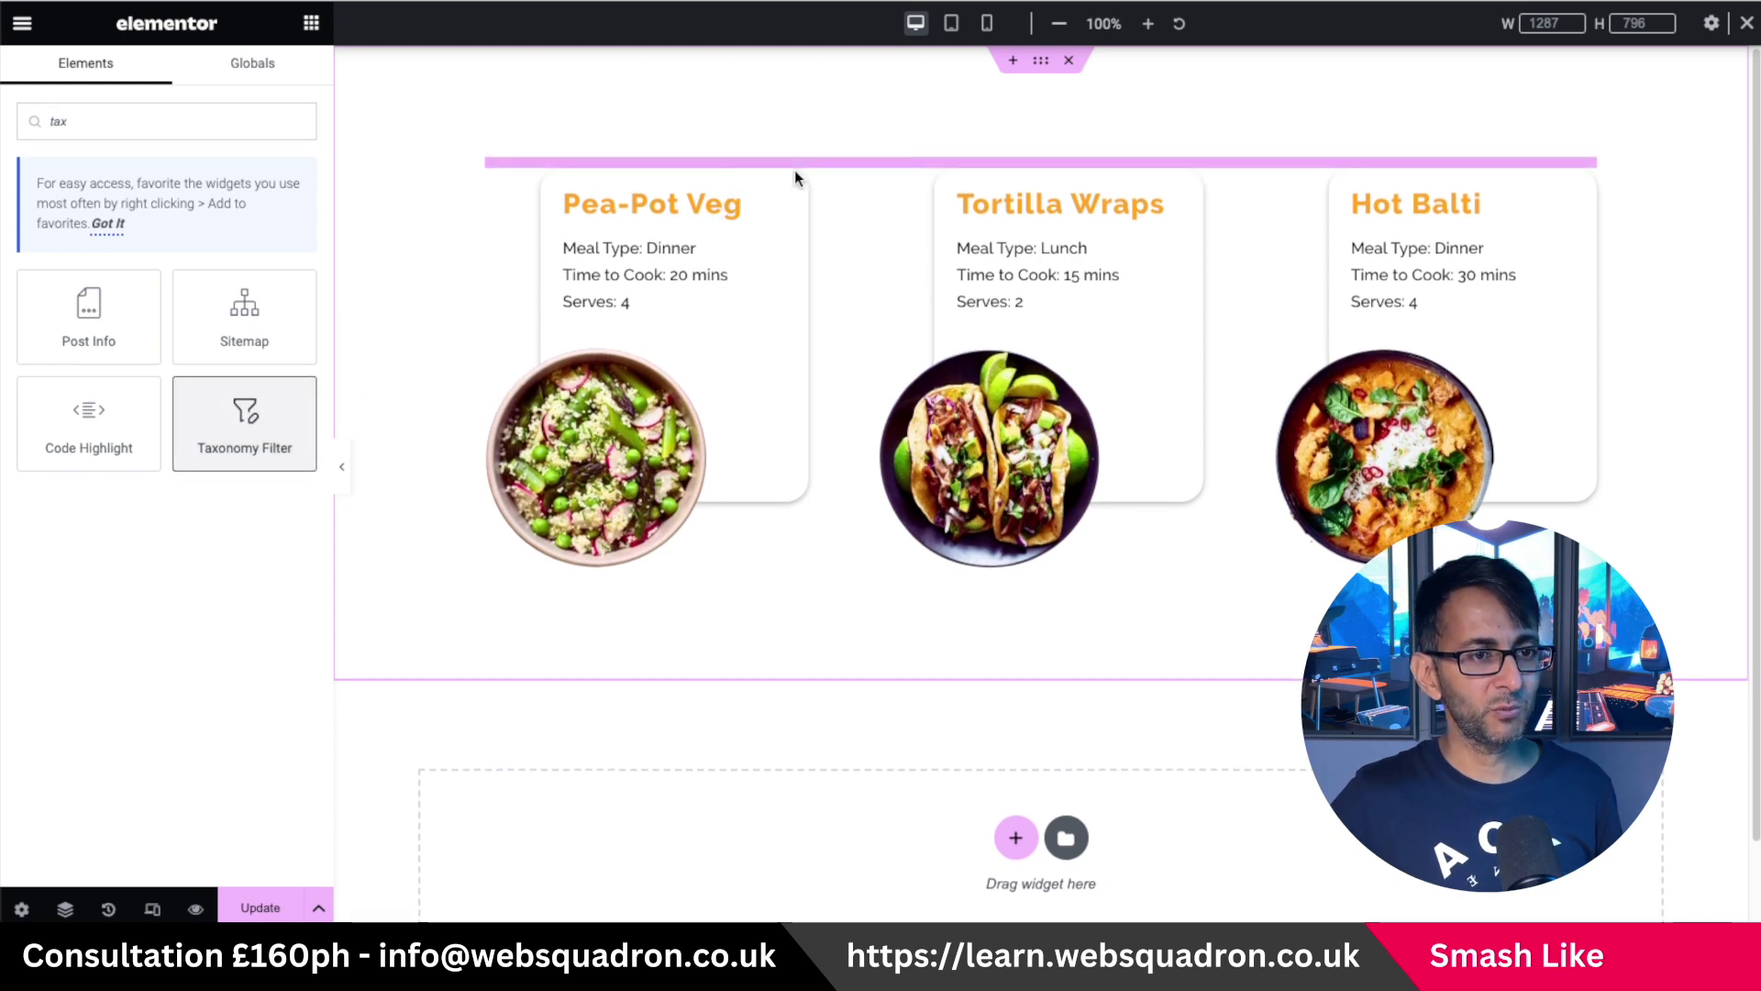
Connect the filter to Loop Grid 1 using the Food Type taxonomy, align it Start, and preview.
click(188, 242)
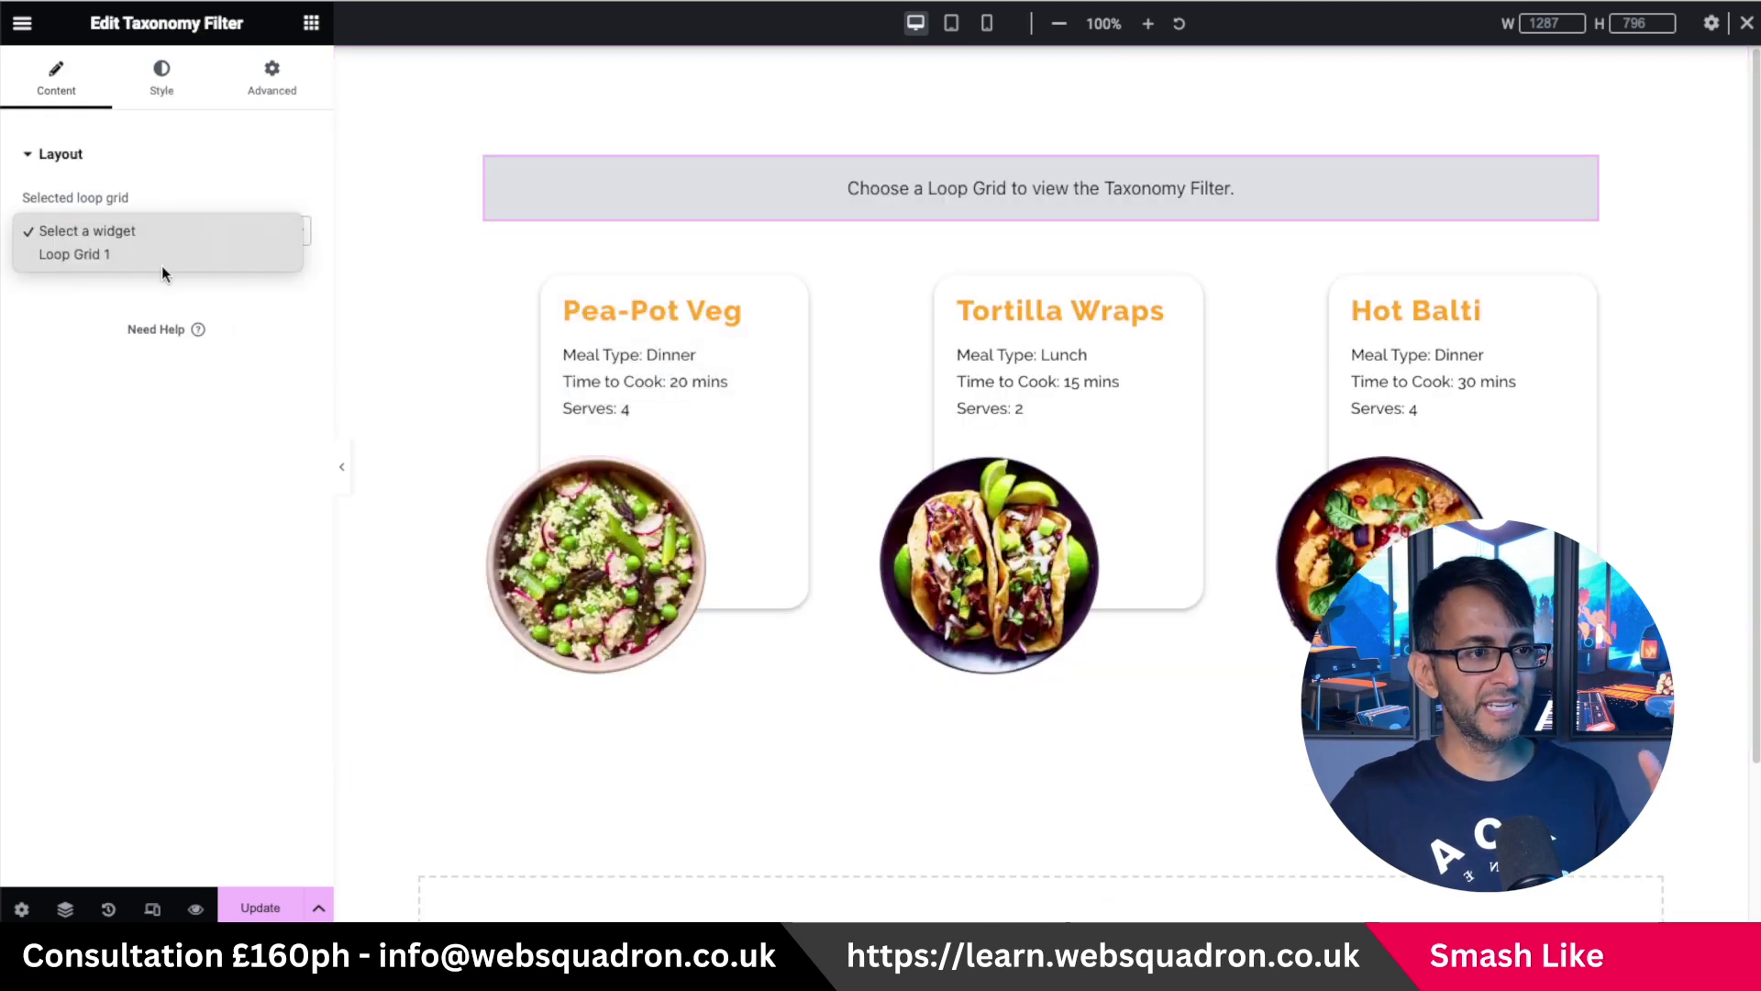
click(170, 253)
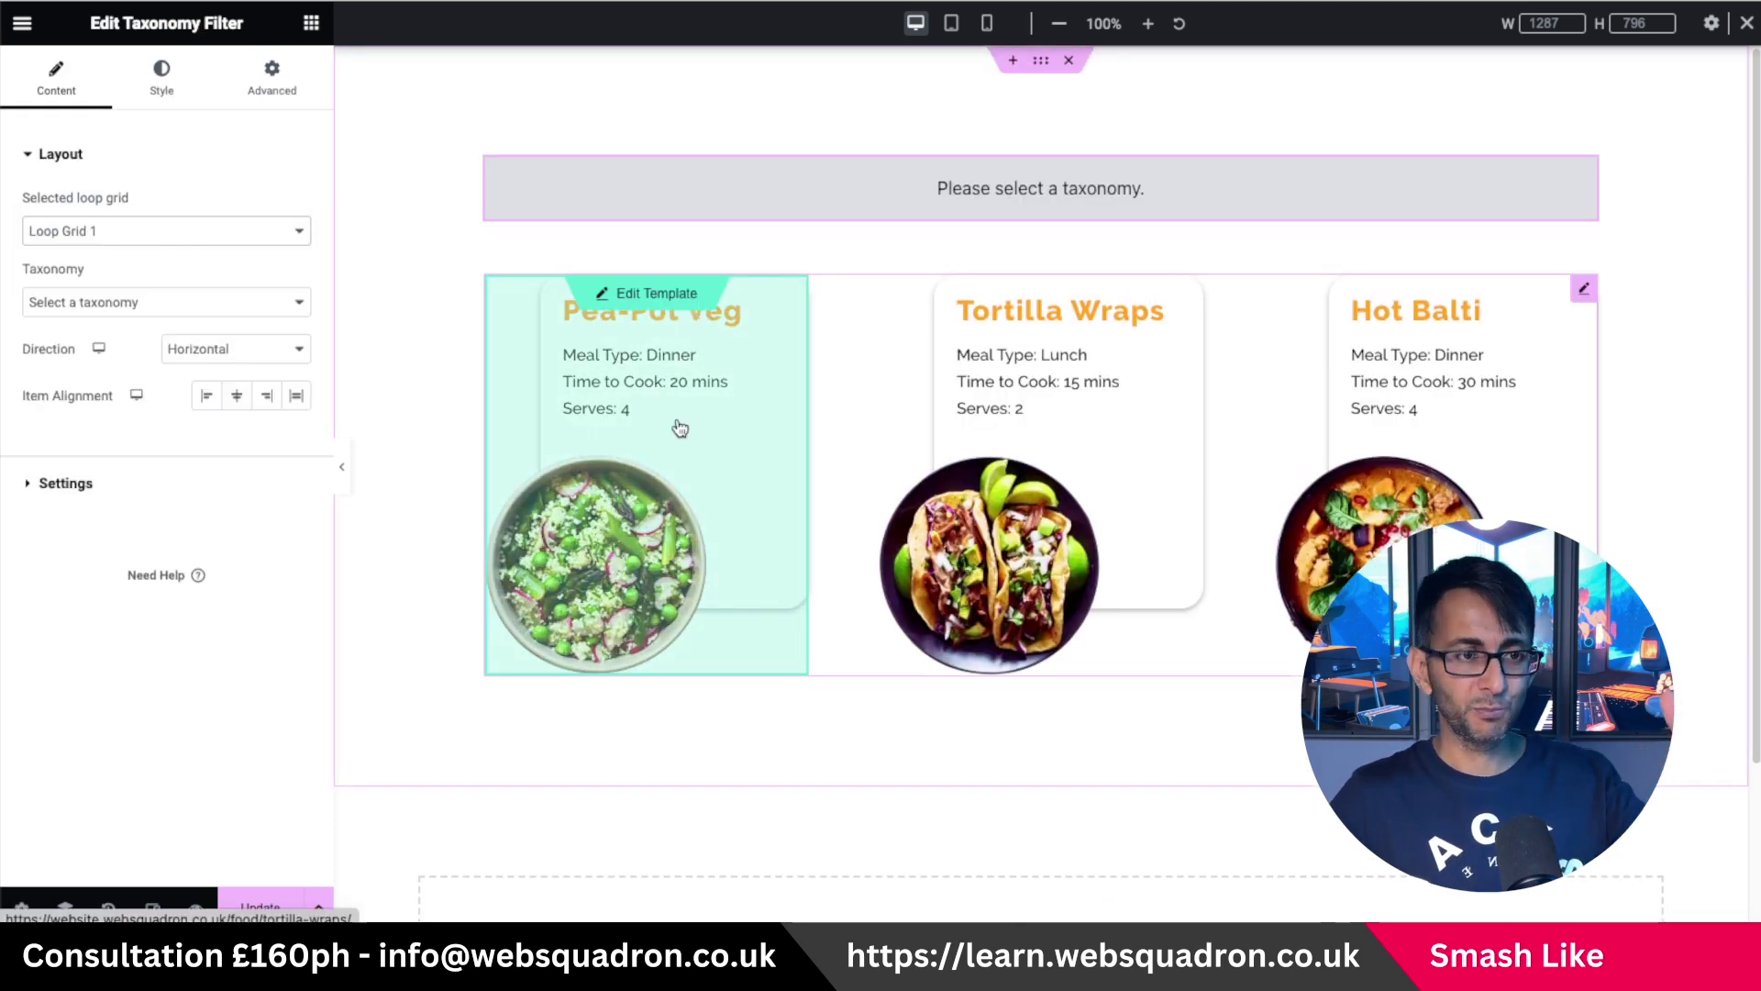
click(220, 303)
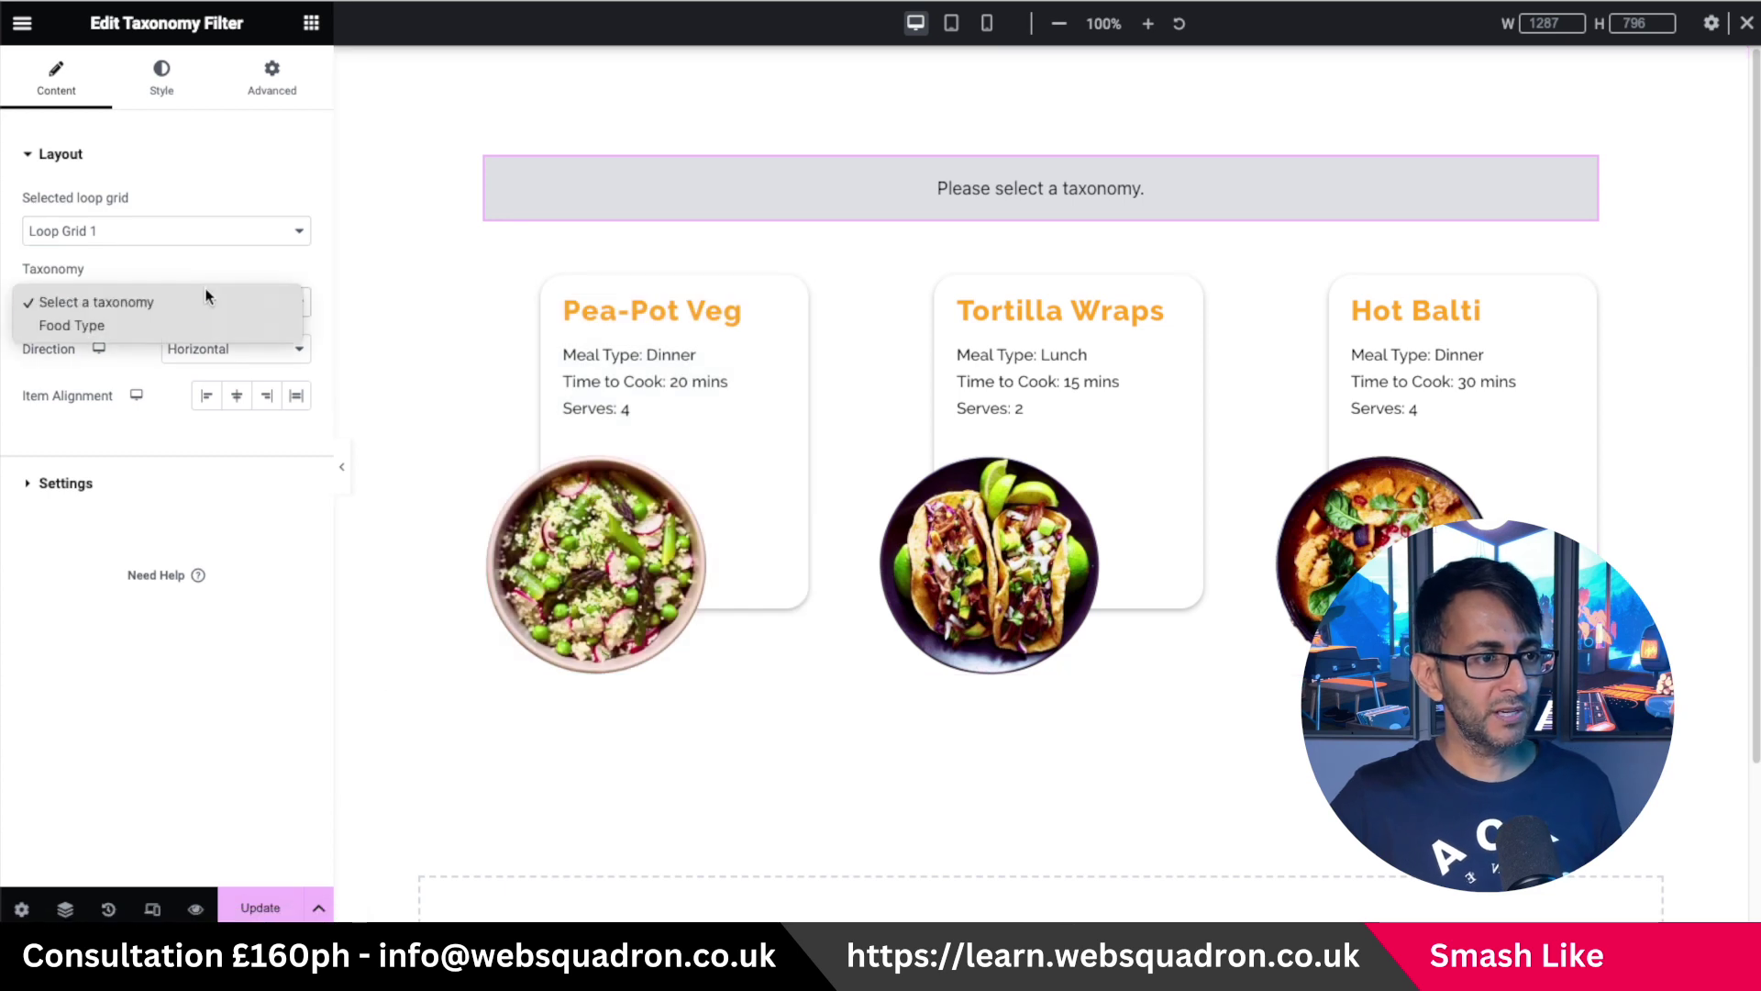
click(174, 323)
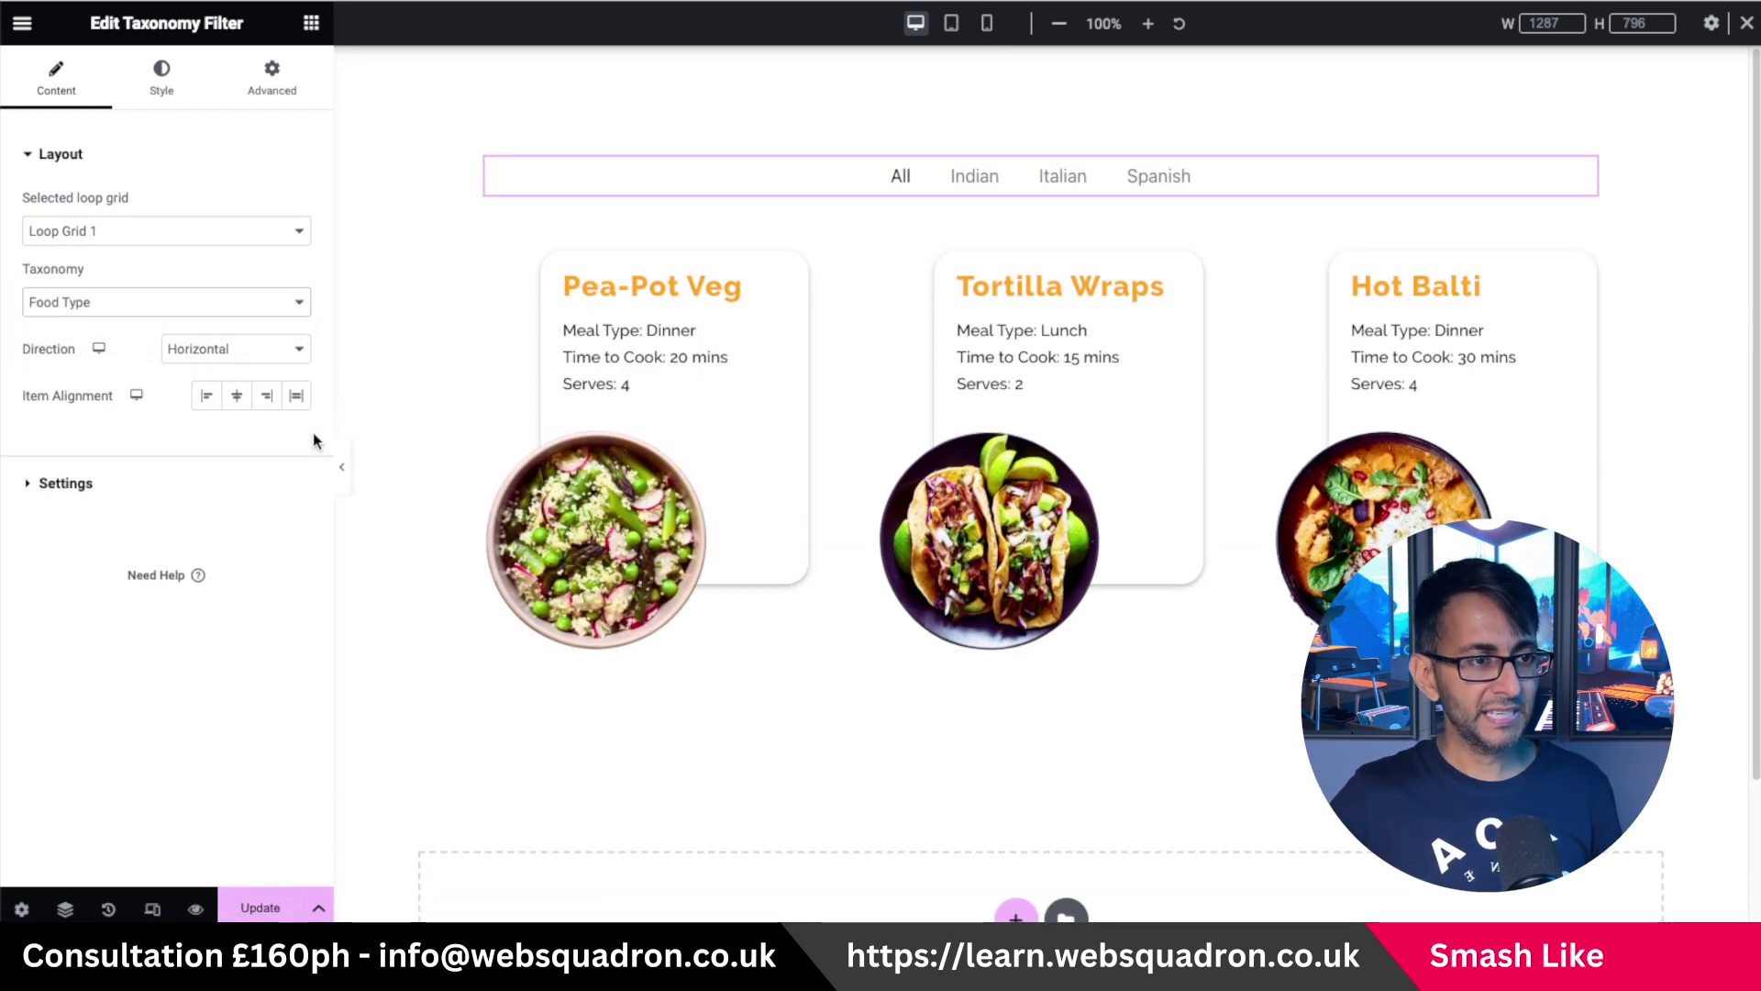
click(208, 396)
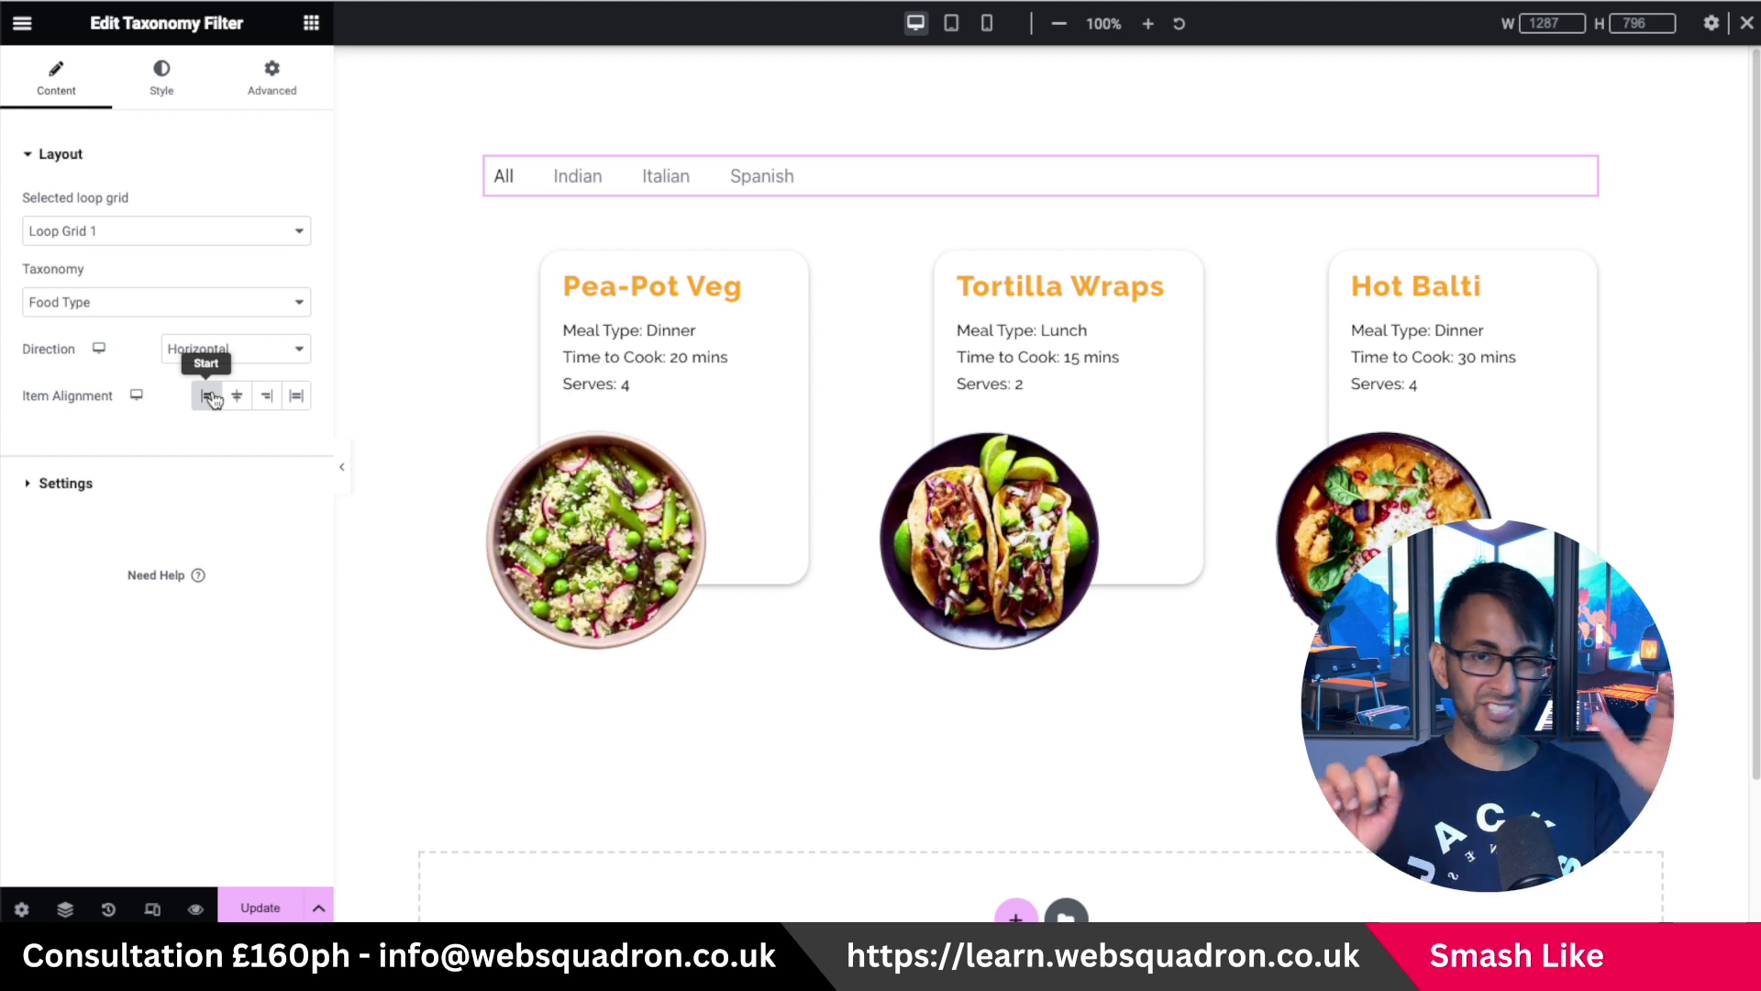
click(174, 95)
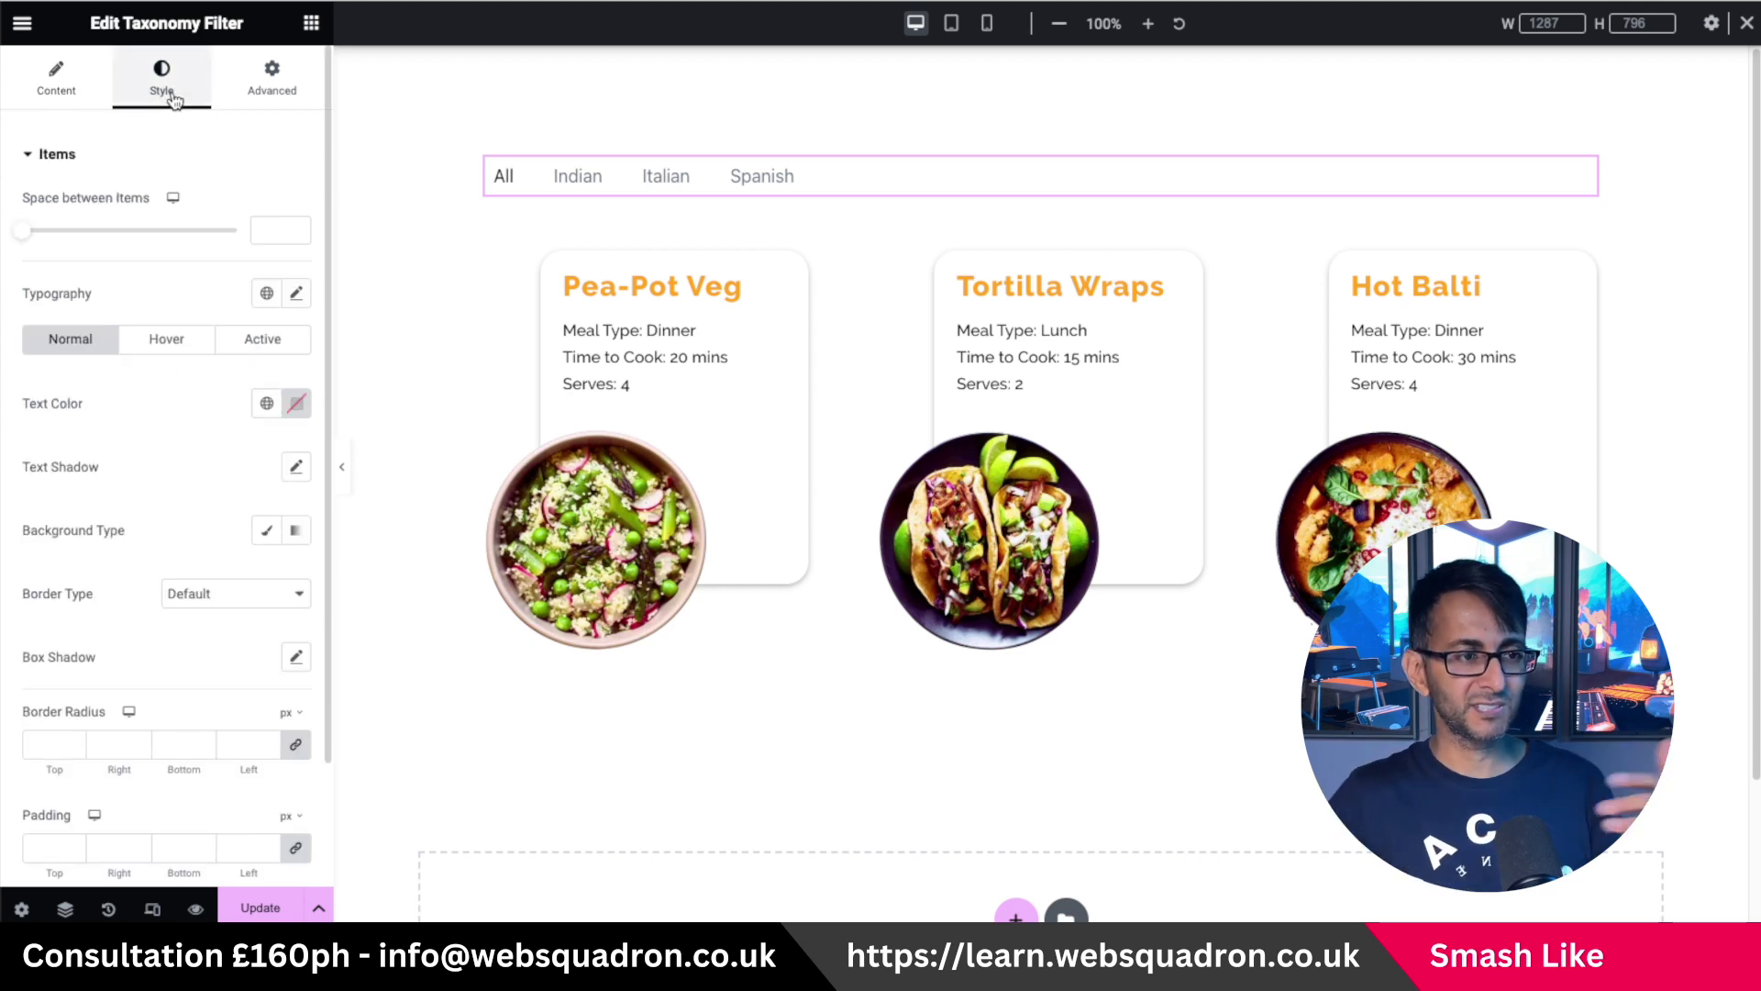
click(59, 91)
click(168, 479)
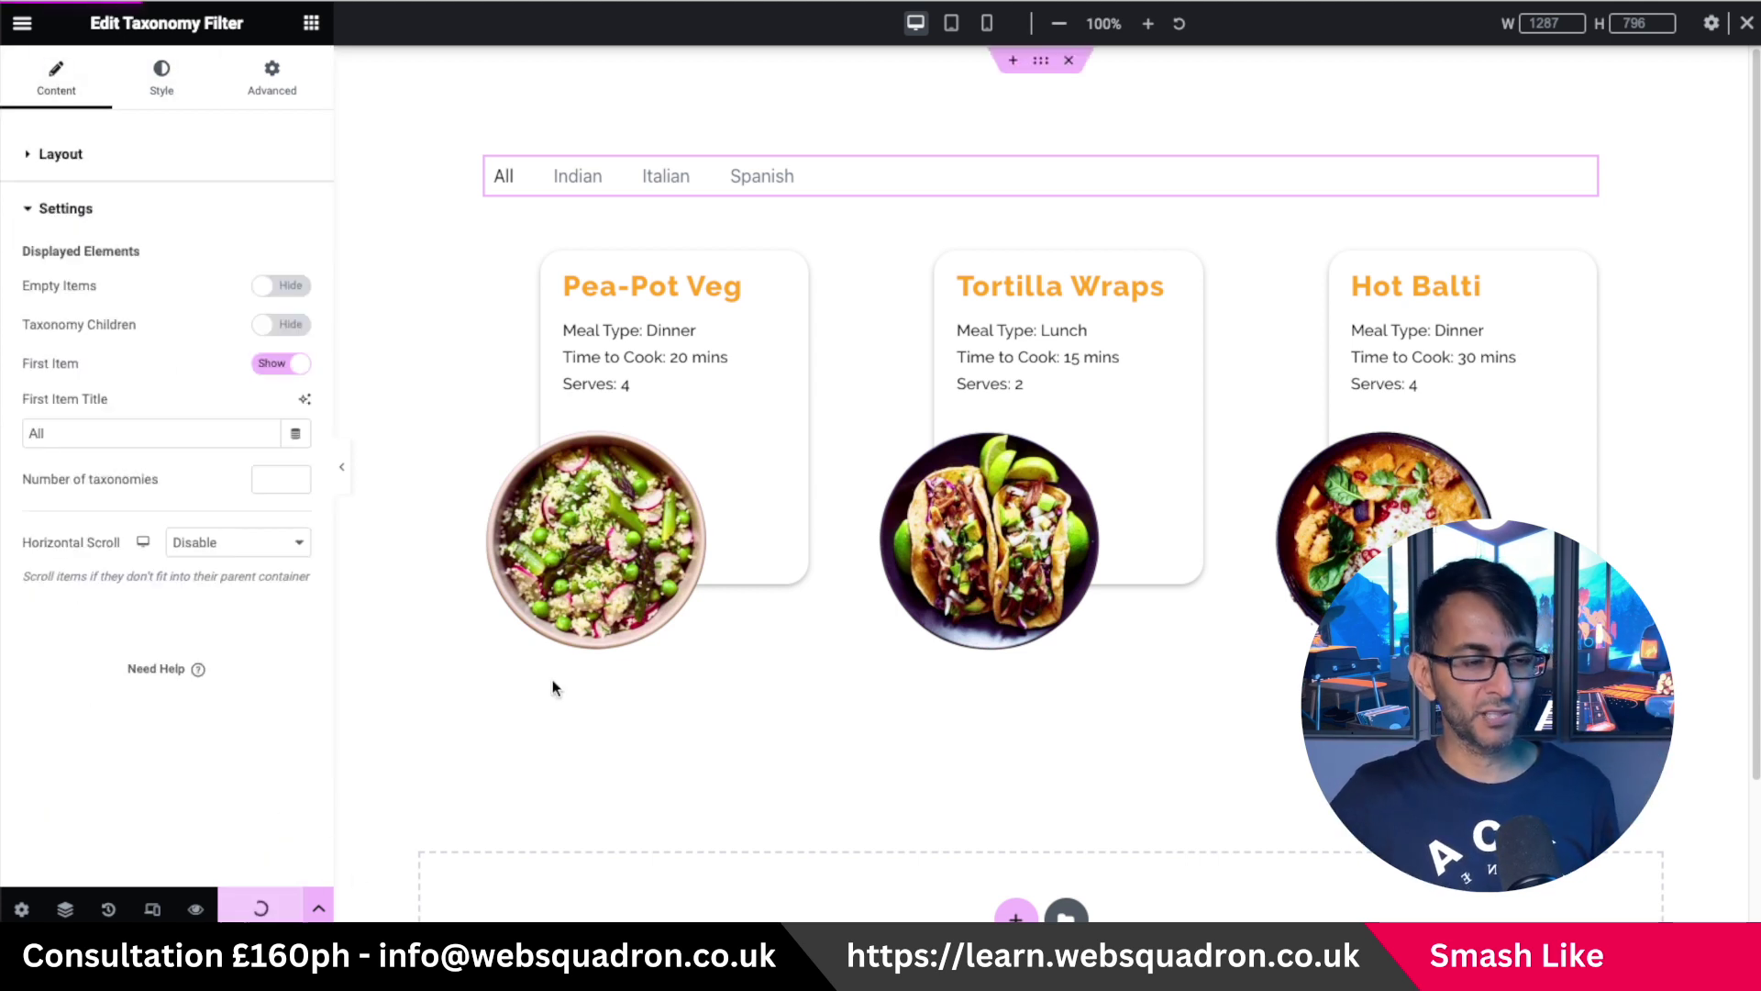
click(189, 915)
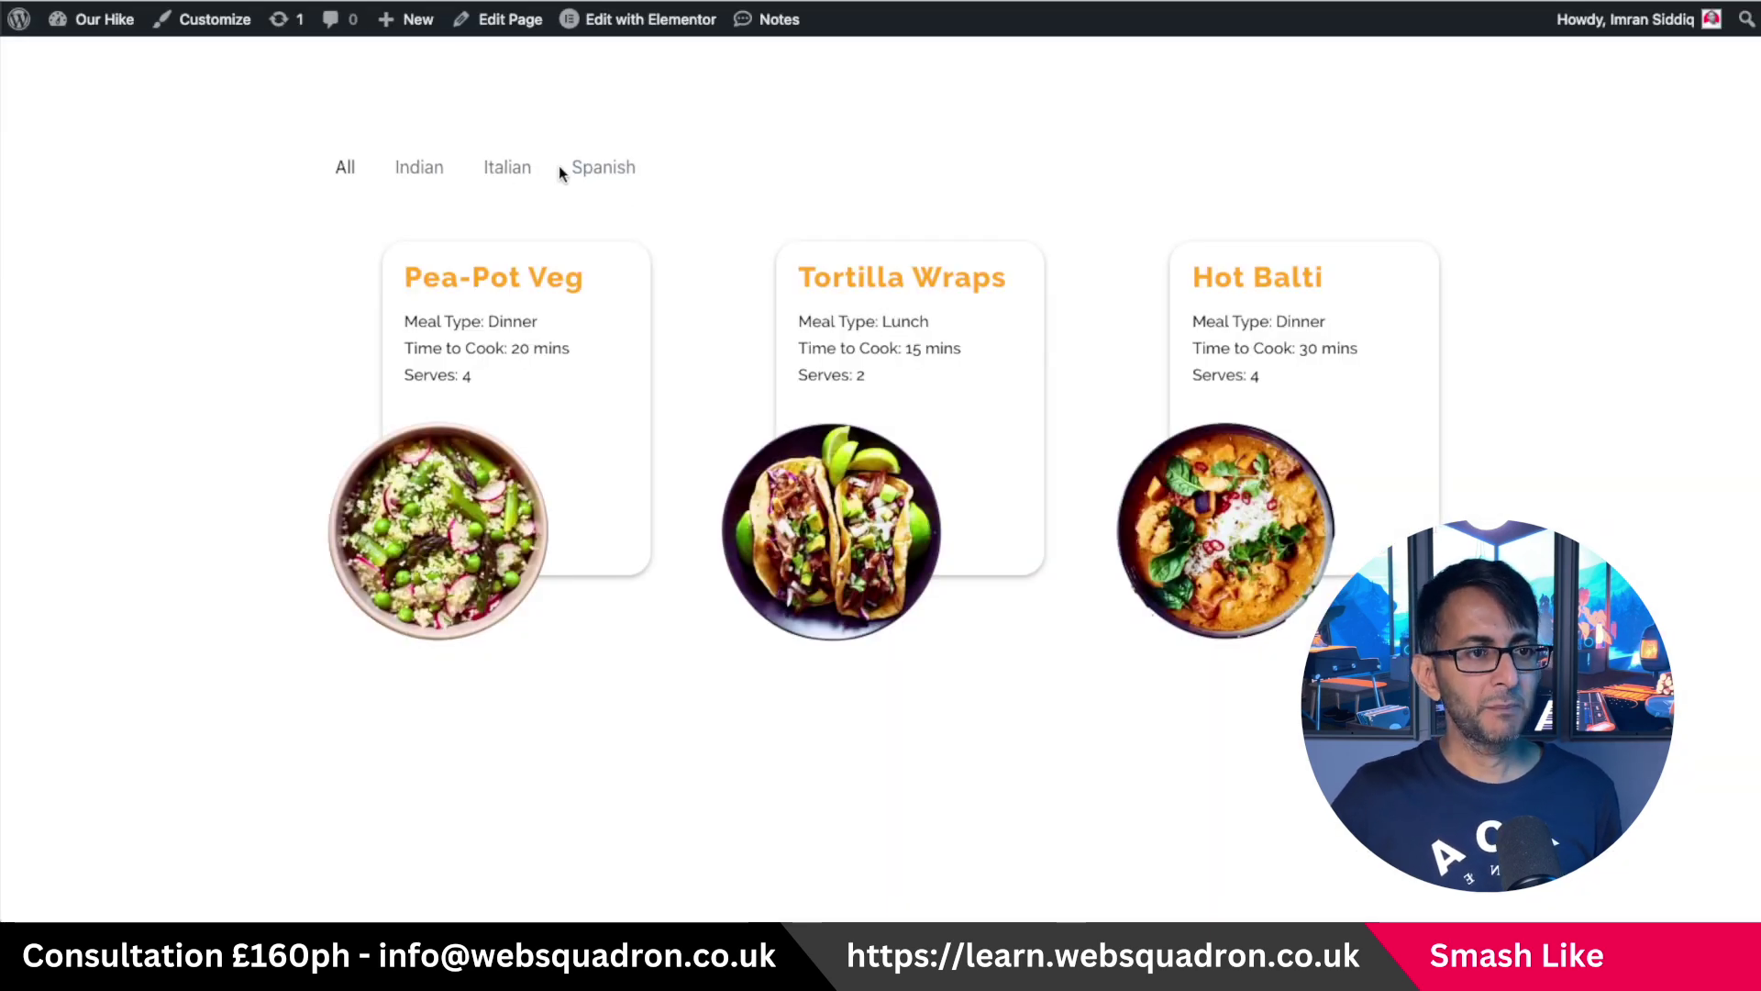
Test the filter on the live page with Spanish, Italian, Indian, then All.
click(624, 170)
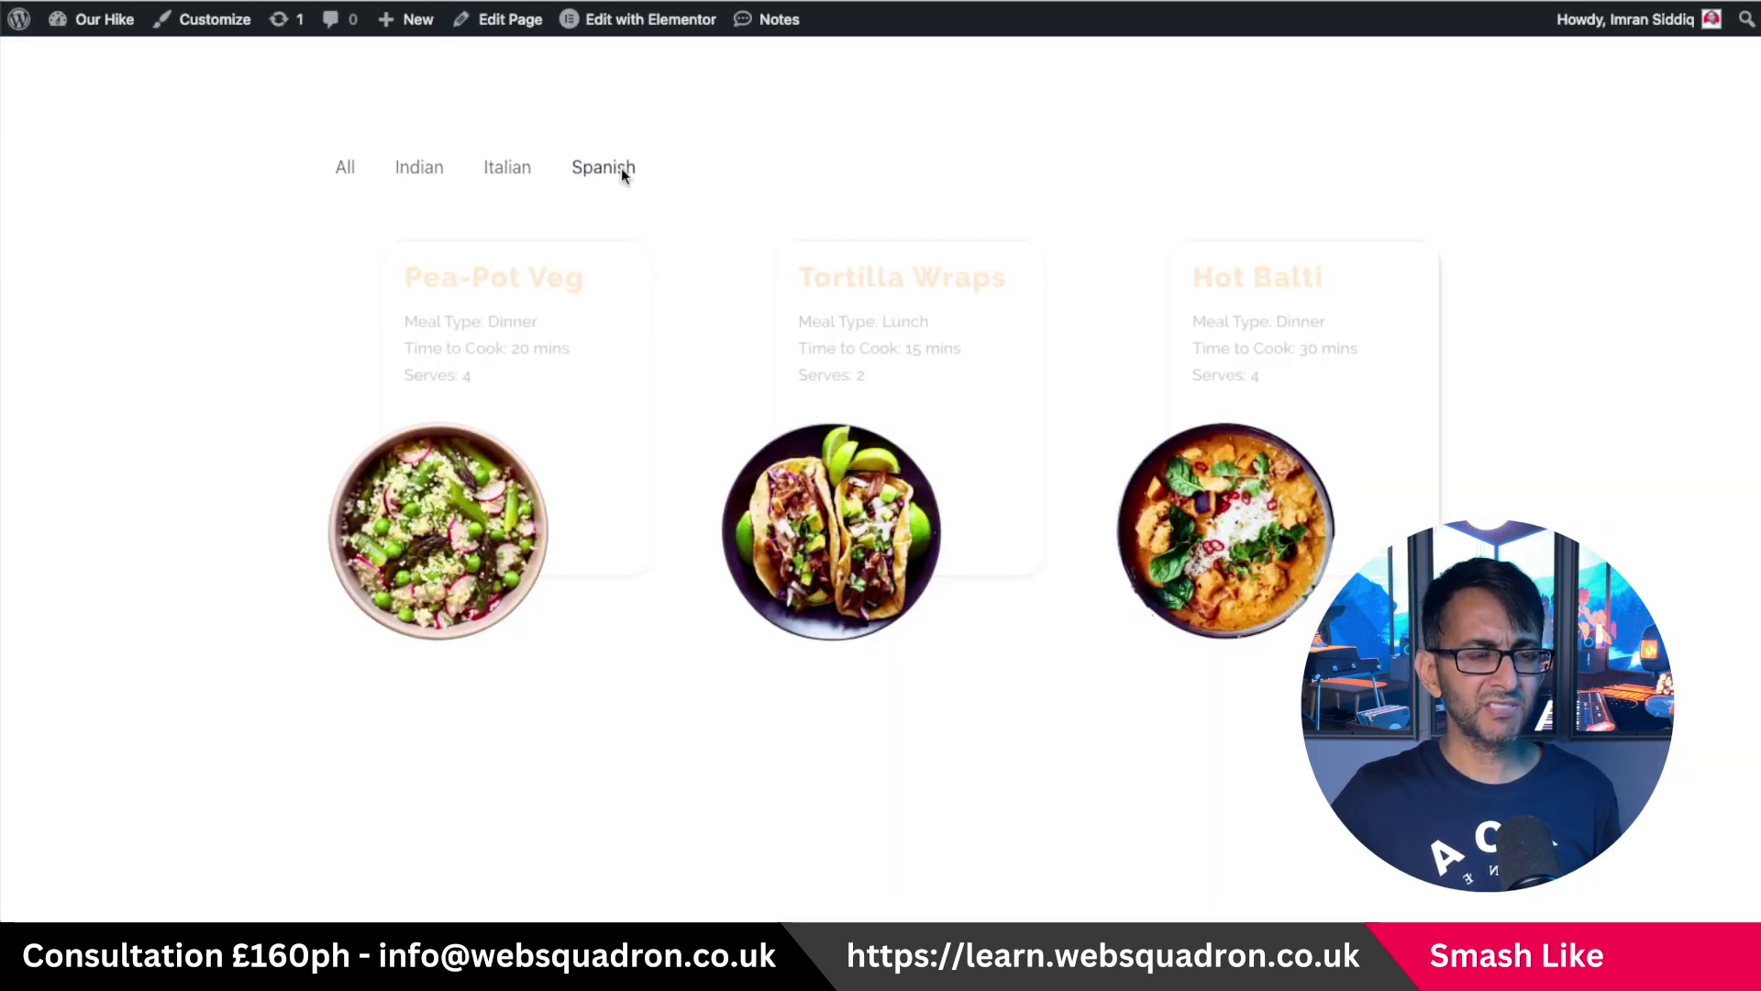
click(524, 173)
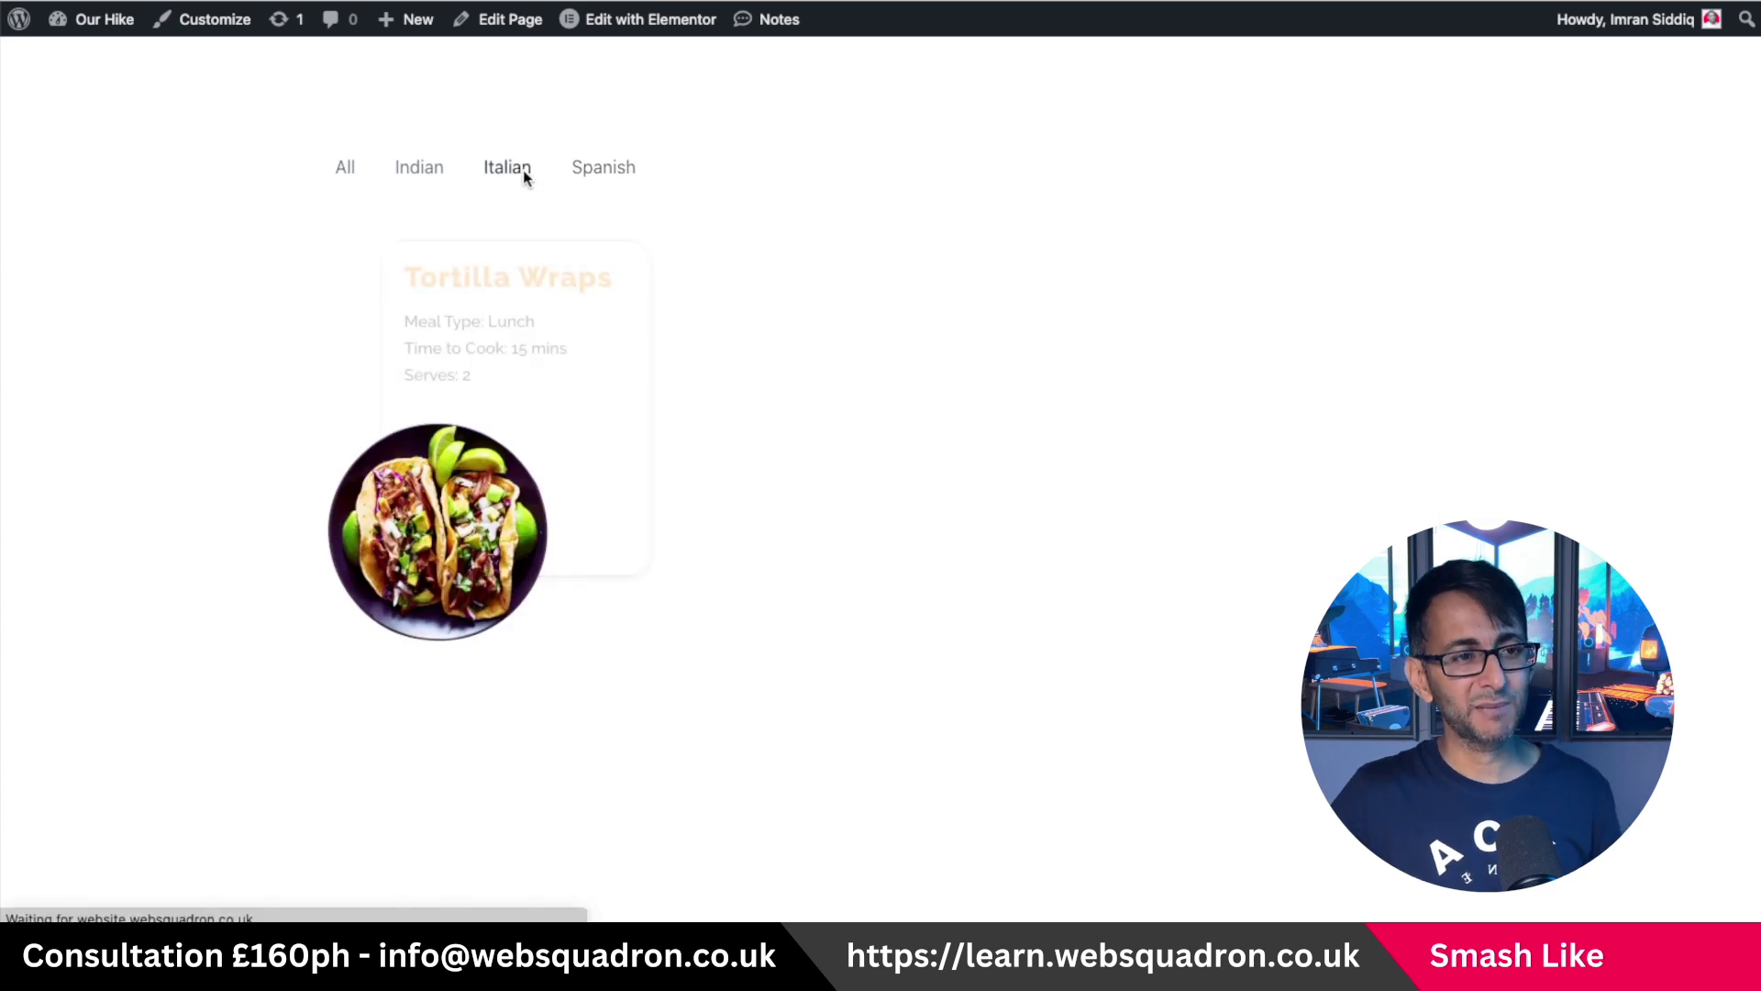
click(424, 170)
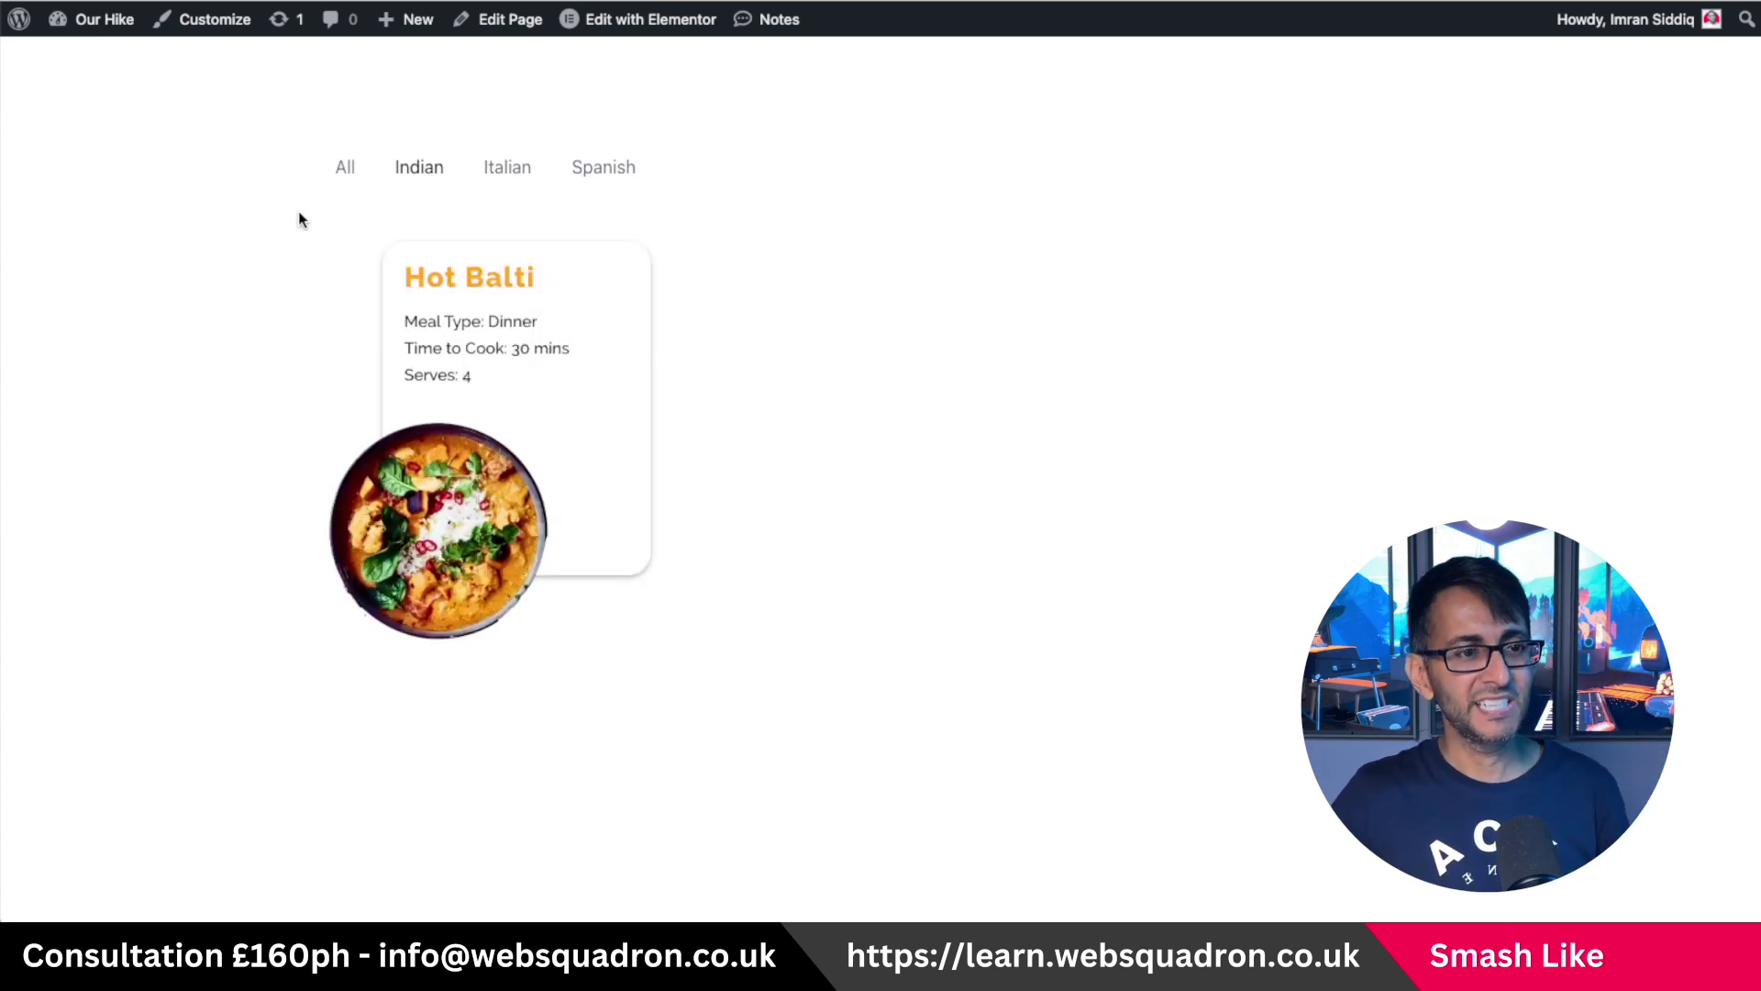
click(351, 168)
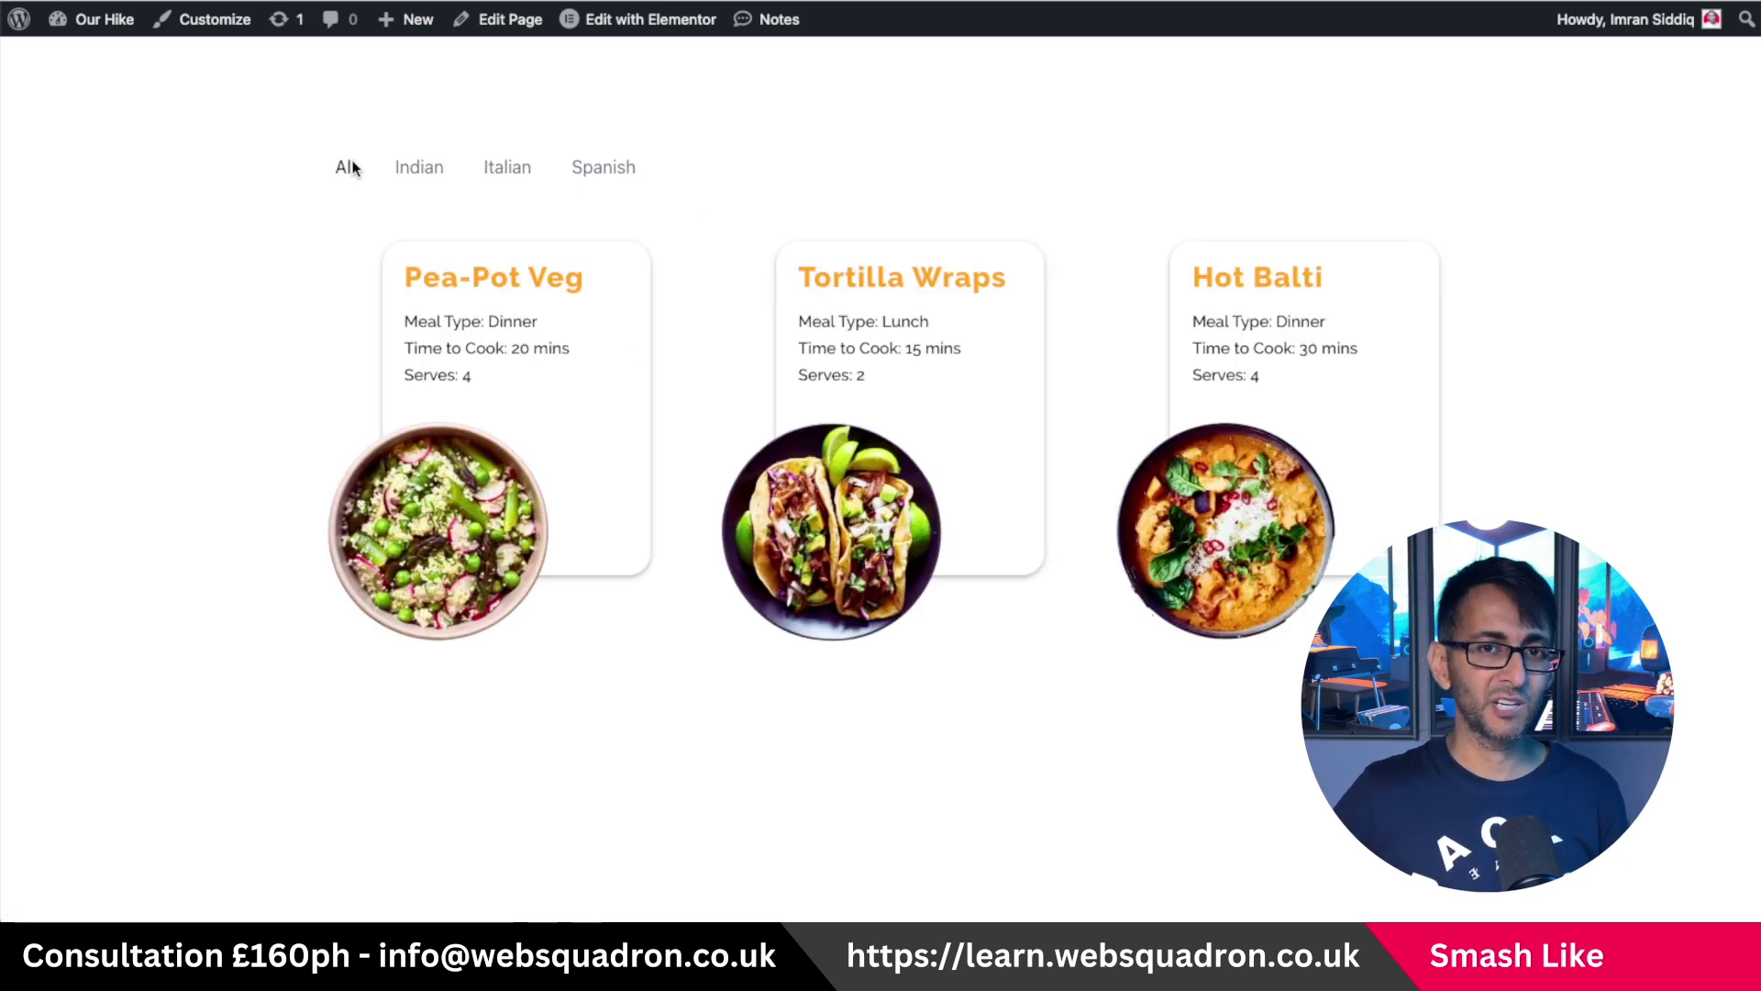